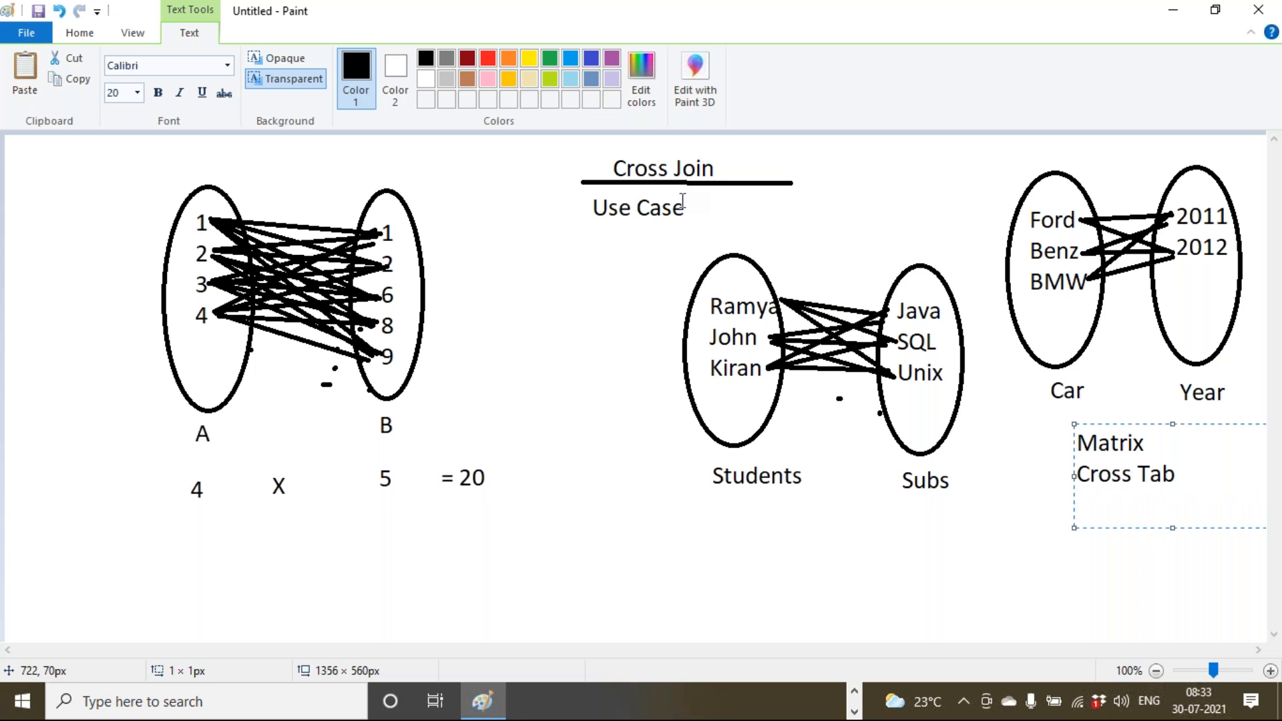
Write 3 x 3 = 9 below the Students/Subs diagram.
left_click(741, 518)
left_click(740, 509)
type("3  x  3")
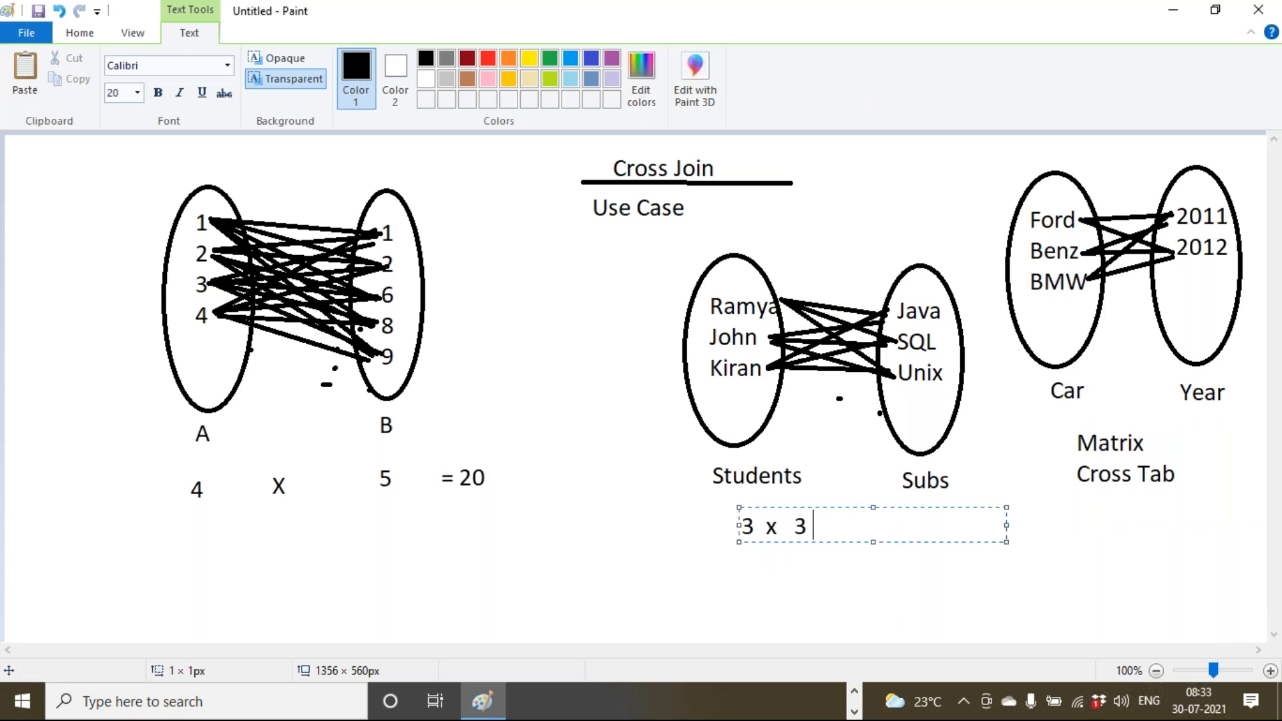
type(" = 9")
left_click(1049, 543)
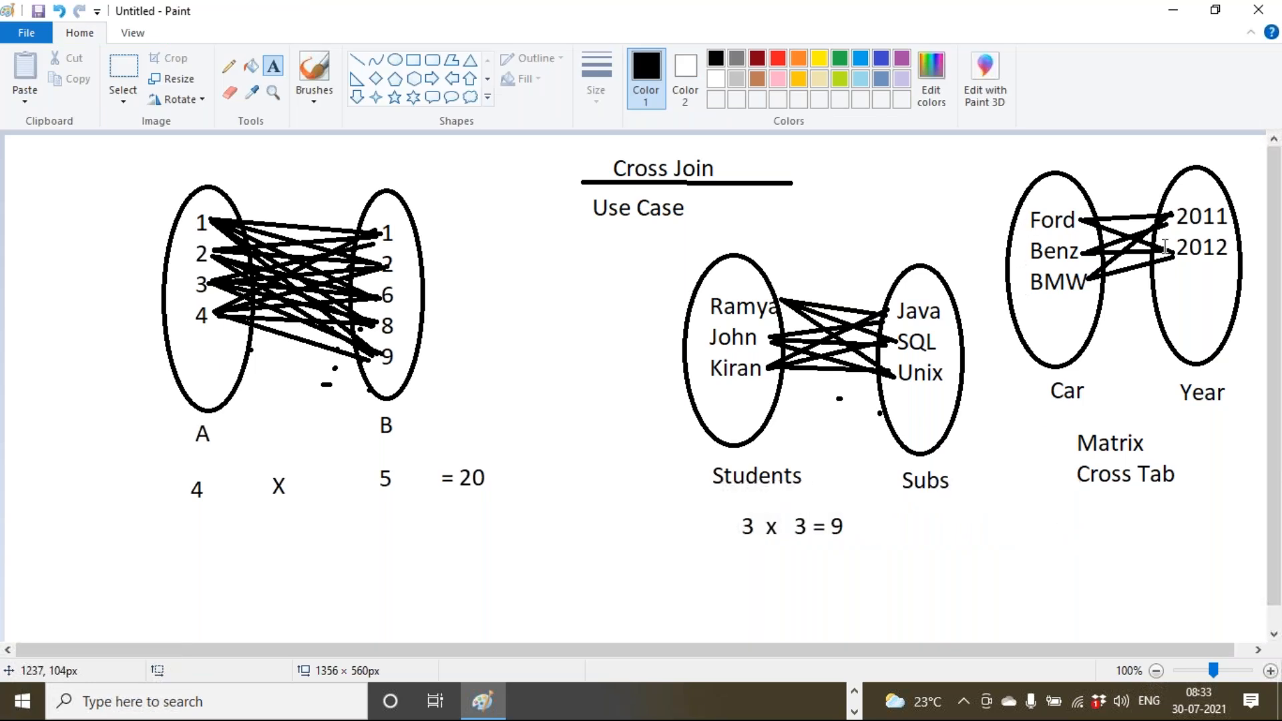
Write 3 x 2 = 6 below the Matrix Cross Tab diagram.
left_click(1054, 500)
type("3 x 2 = 6")
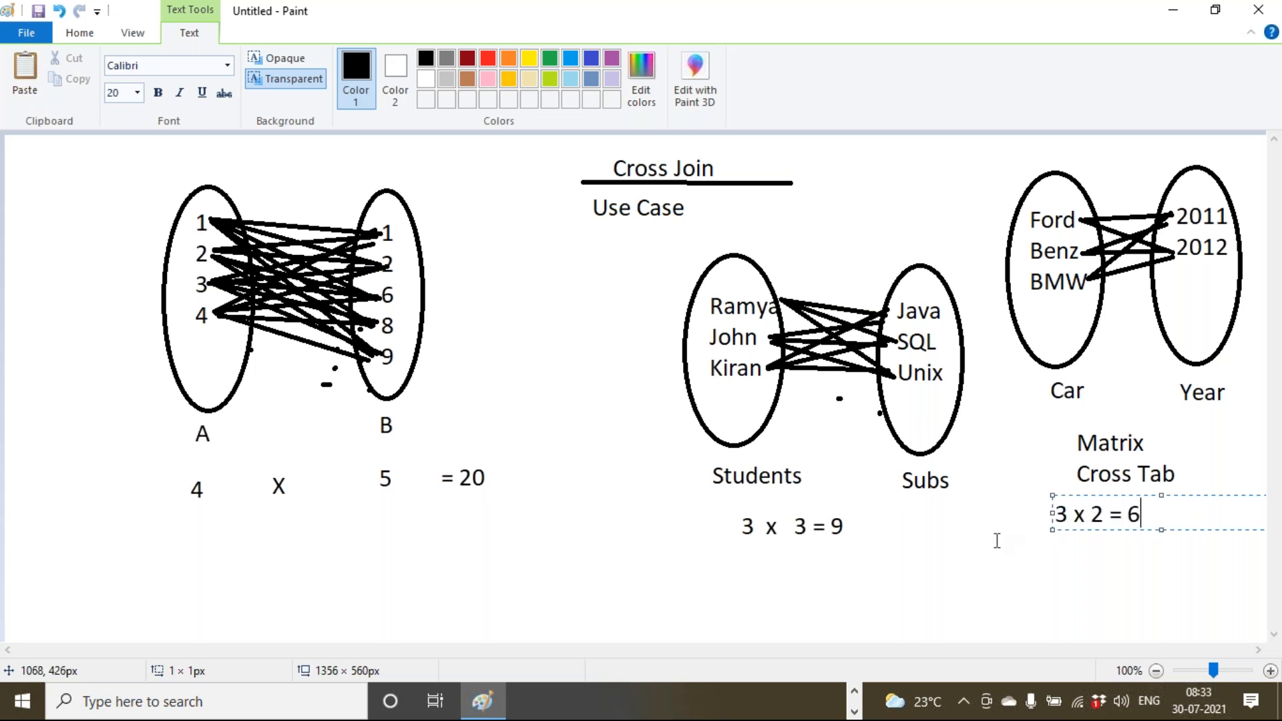
left_click(1013, 494)
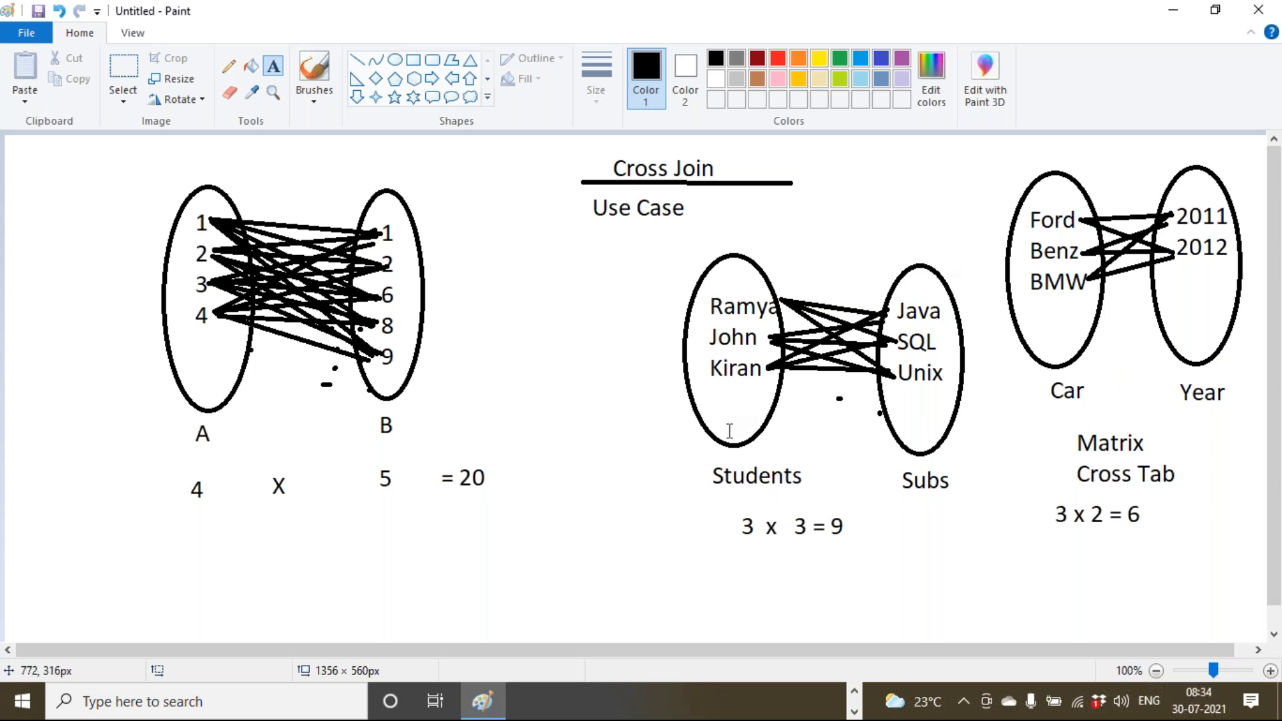
left_click(911, 33)
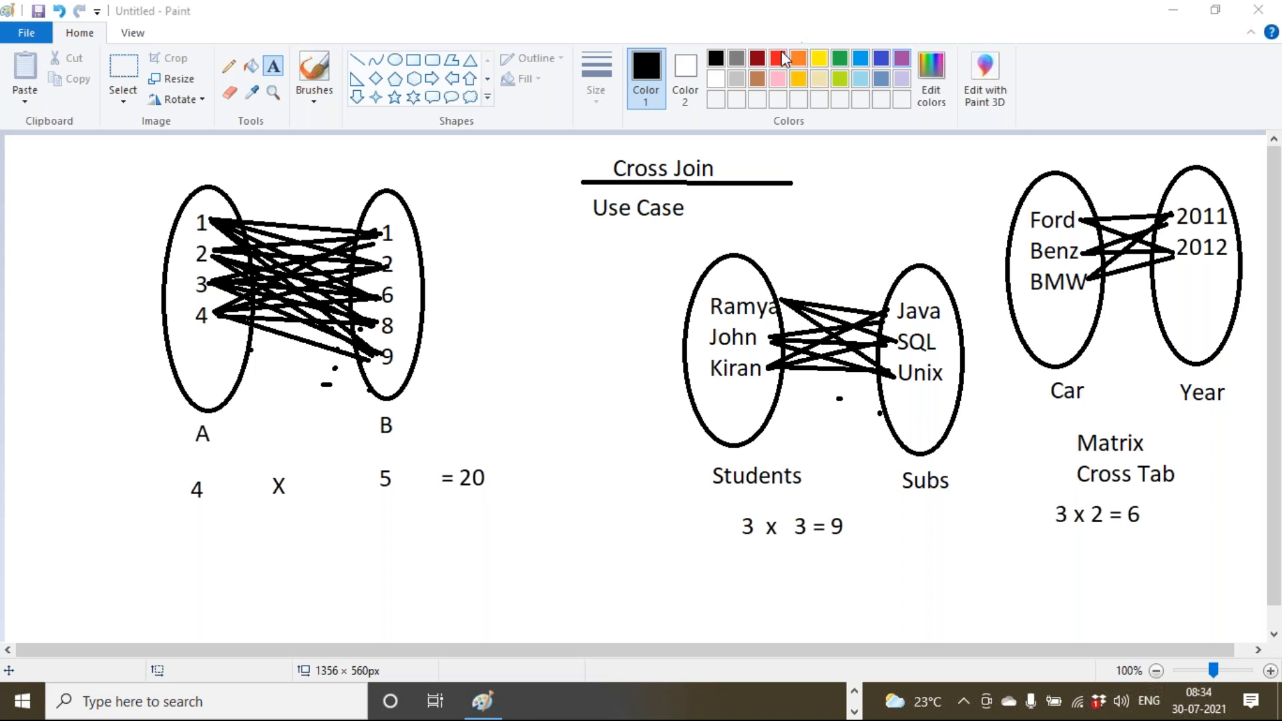
left_click(855, 692)
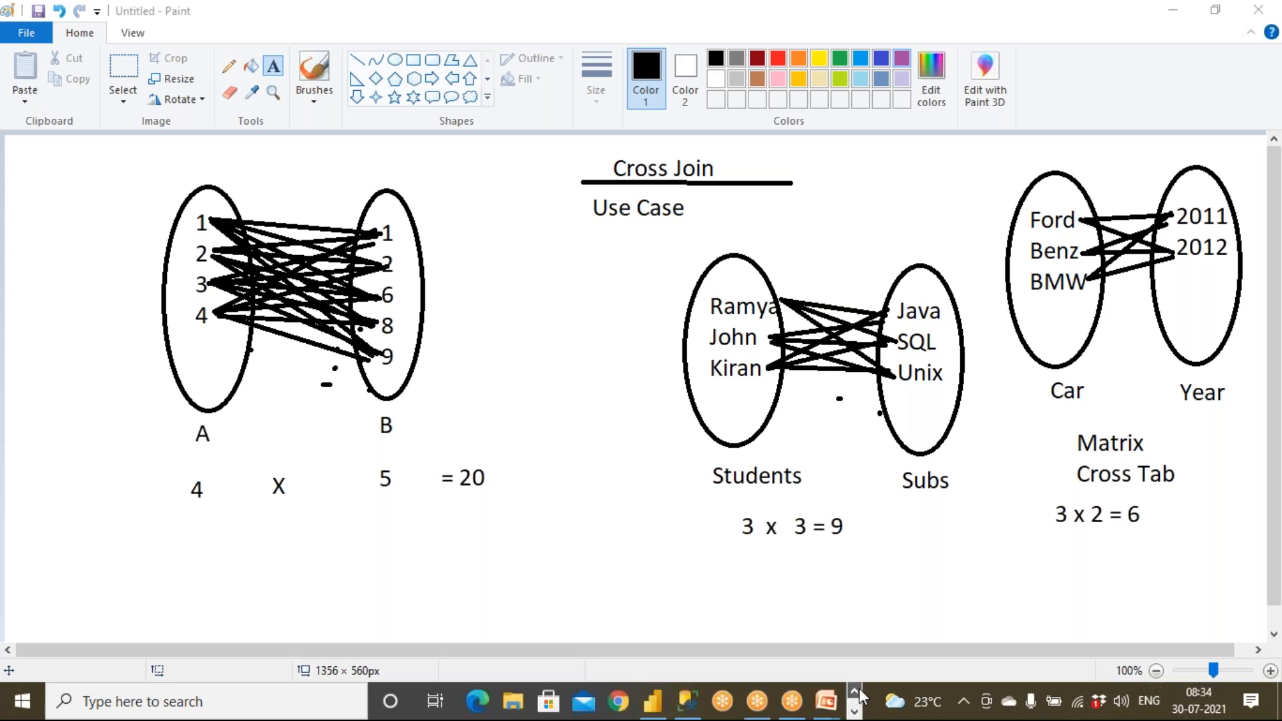
Close the Power BI start screen and launch the empty Power Query Editor via Transform data.
left_click(653, 703)
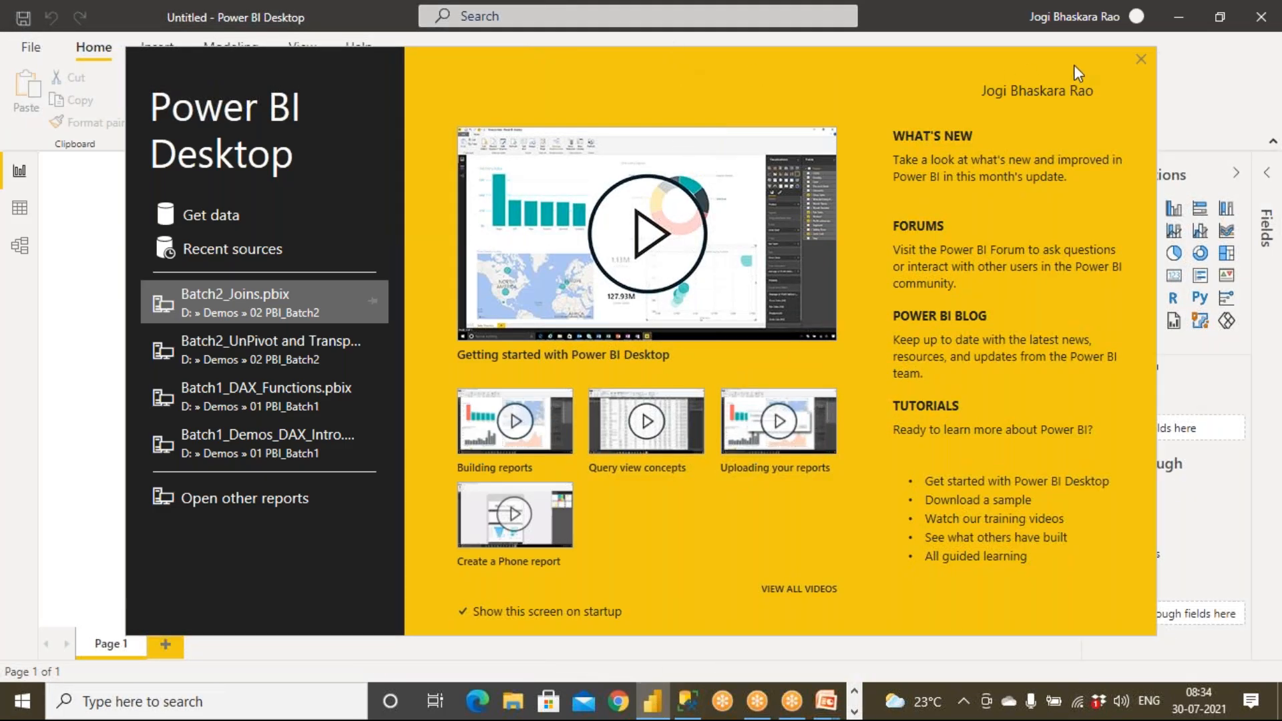
left_click(1142, 59)
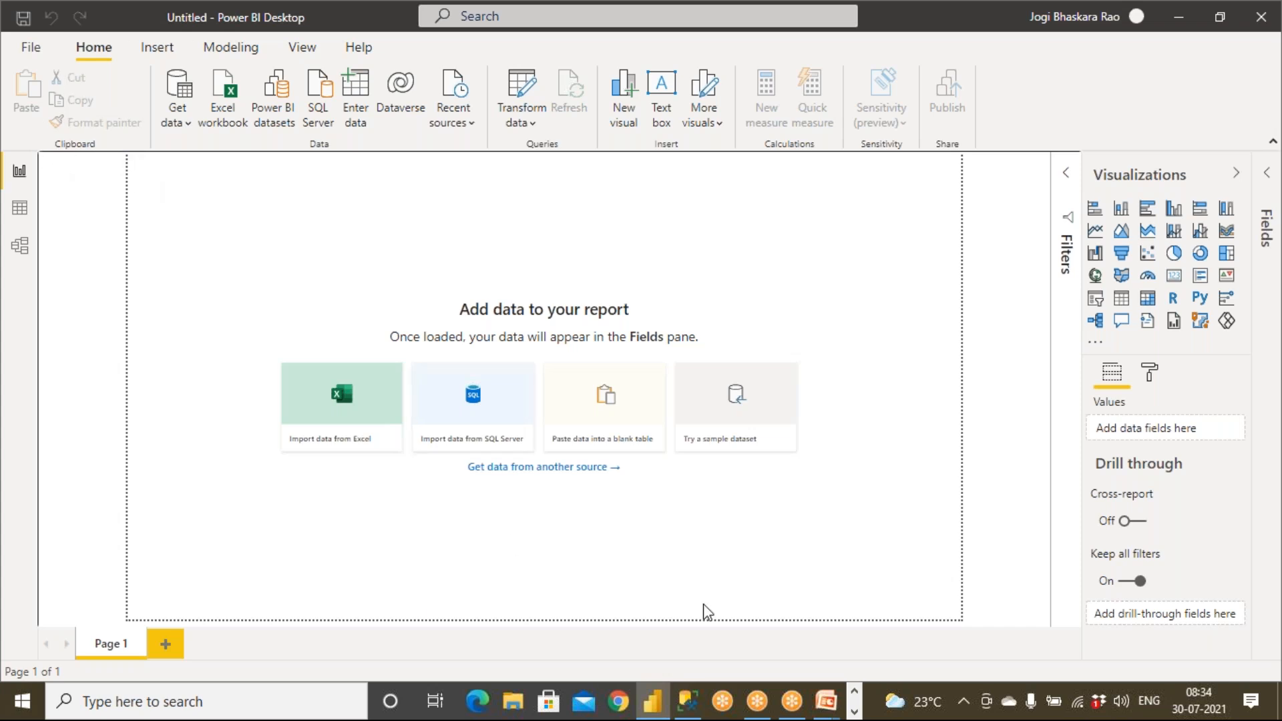
left_click(855, 712)
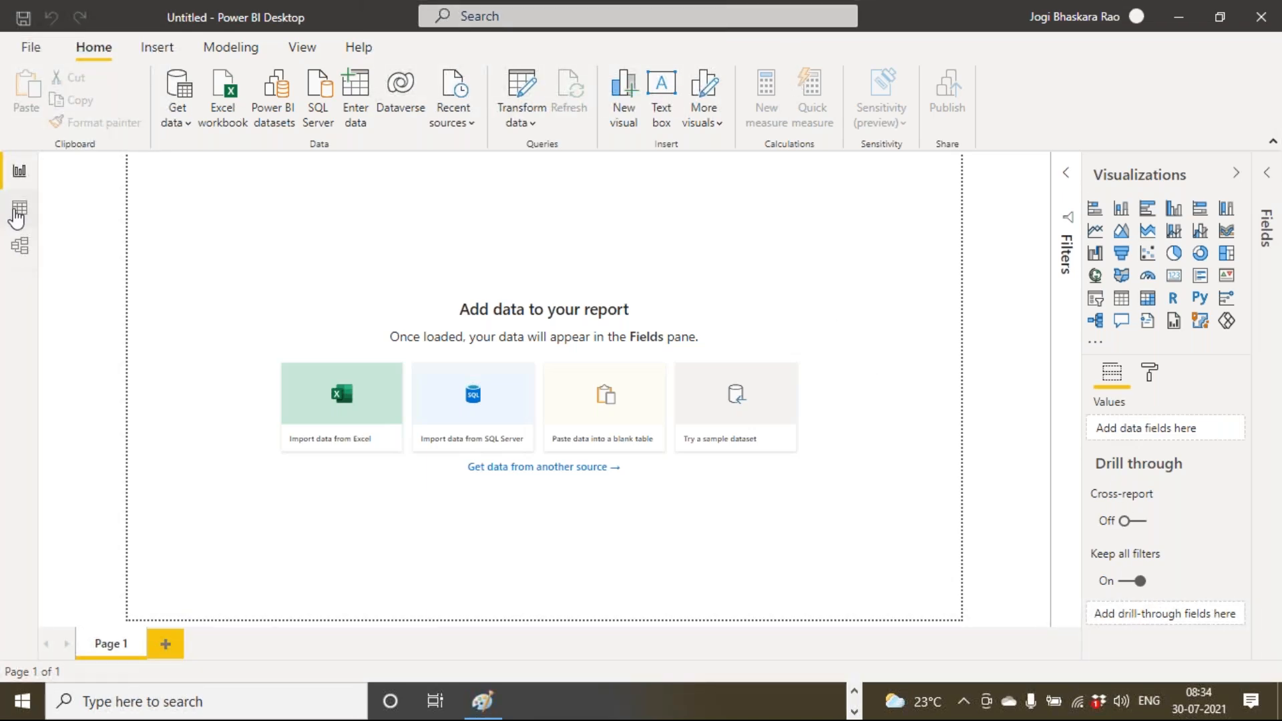
left_click(535, 127)
left_click(538, 152)
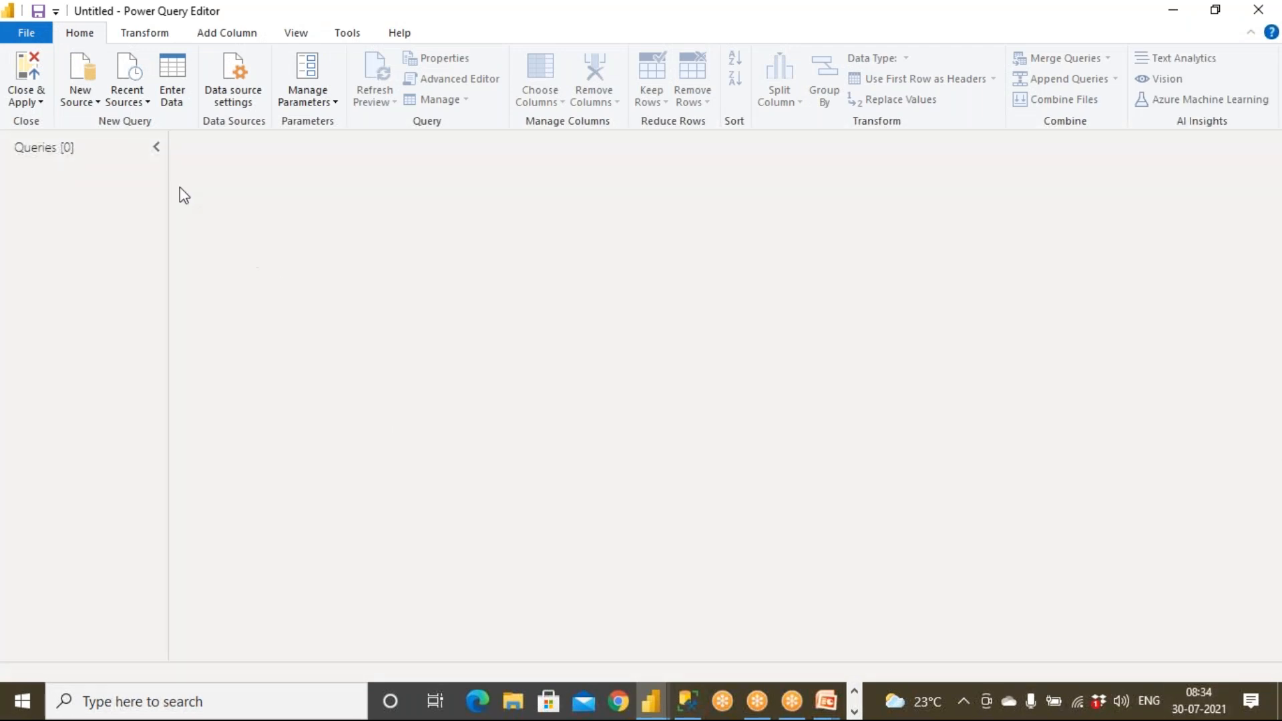
Load the Dept and Emp tables from the recent source Employee.xlsx.
left_click(127, 105)
left_click(167, 235)
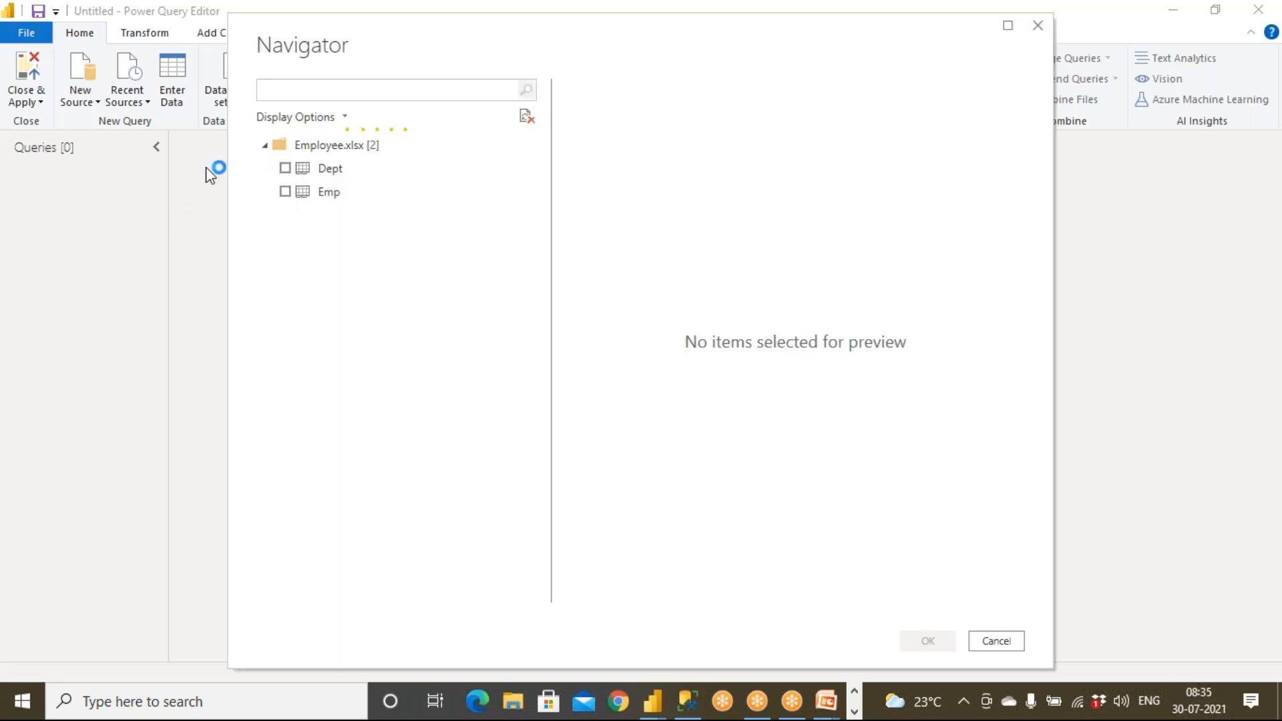
left_click(285, 169)
left_click(286, 189)
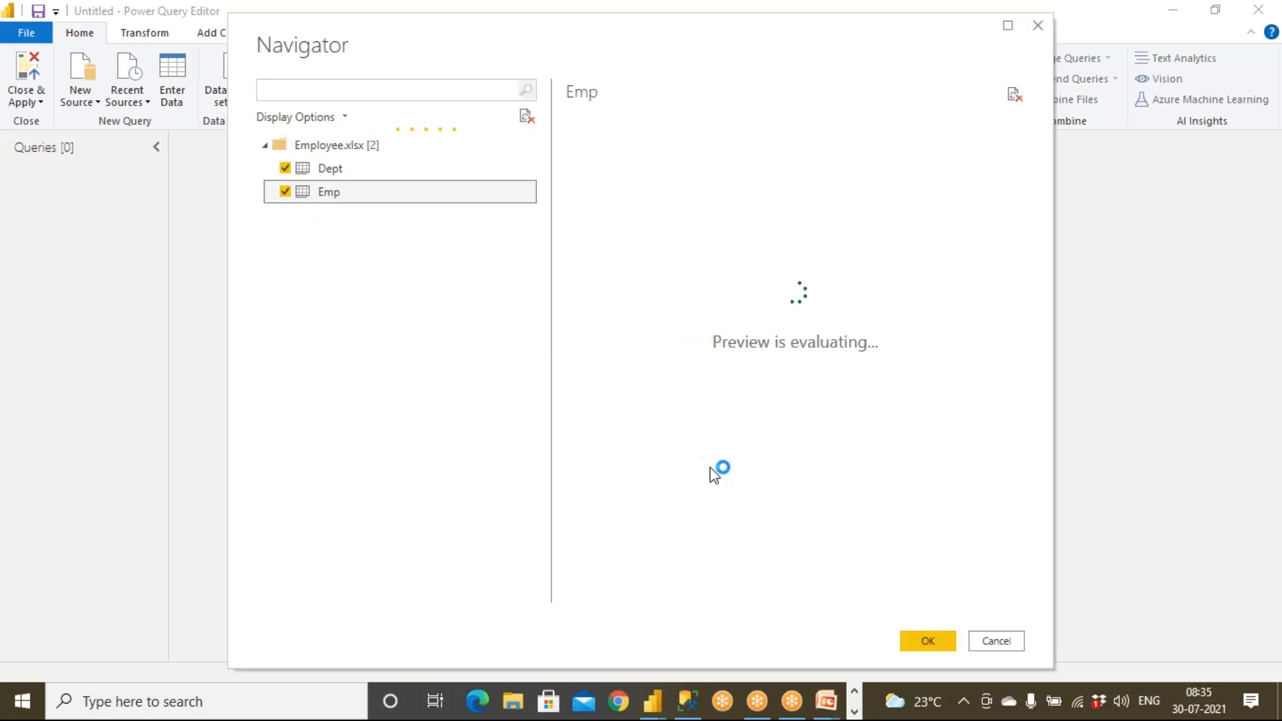
left_click(925, 640)
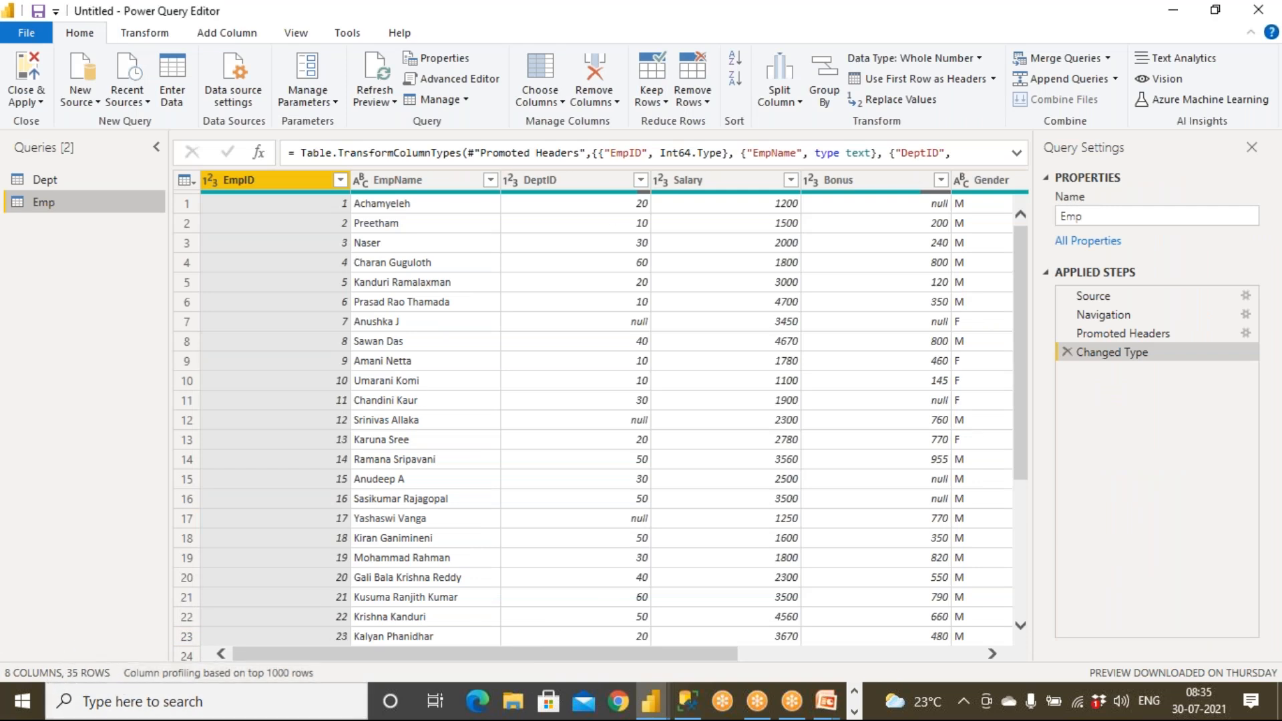
Annotate the Emp query and its 35-row count with a multiplication mark.
left_click(841, 13)
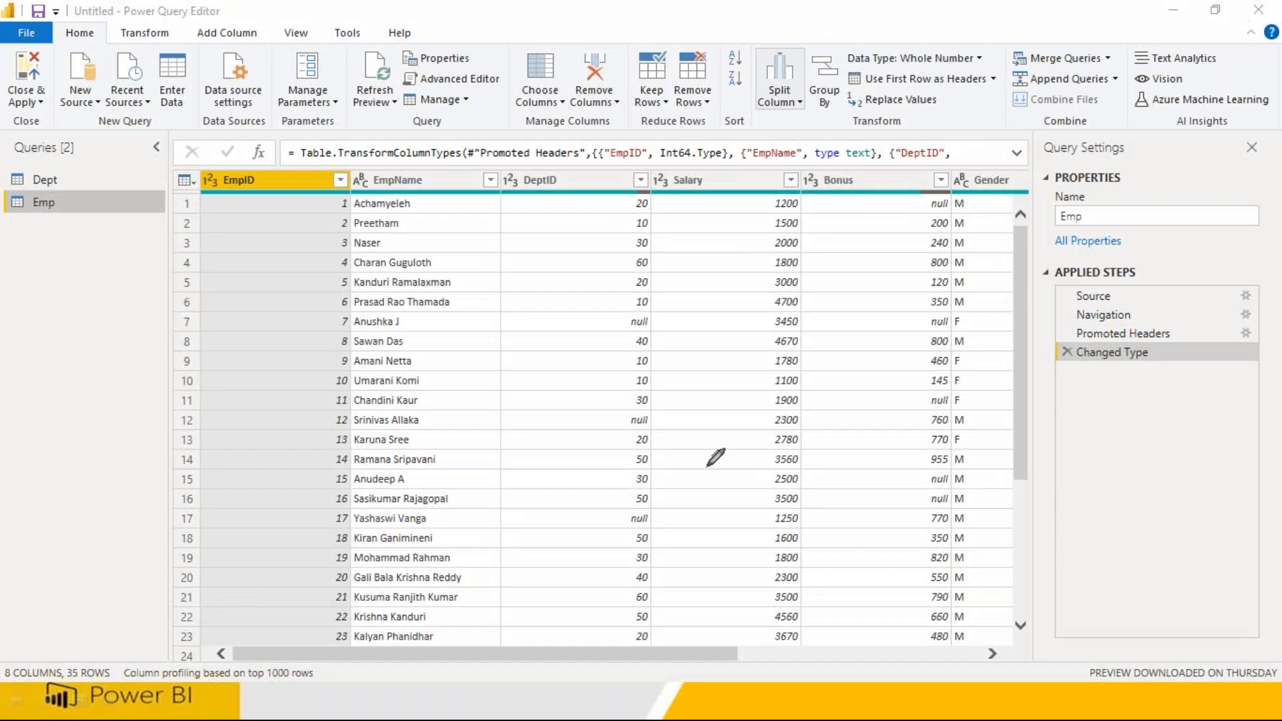
mouse_move(95, 199)
left_mouse_down()
mouse_move(34, 203)
mouse_move(100, 199)
left_mouse_up()
mouse_move(122, 630)
left_mouse_down()
mouse_move(67, 698)
mouse_move(114, 627)
left_mouse_up()
mouse_move(97, 578)
left_mouse_down()
mouse_move(160, 595)
mouse_move(121, 604)
left_mouse_up()
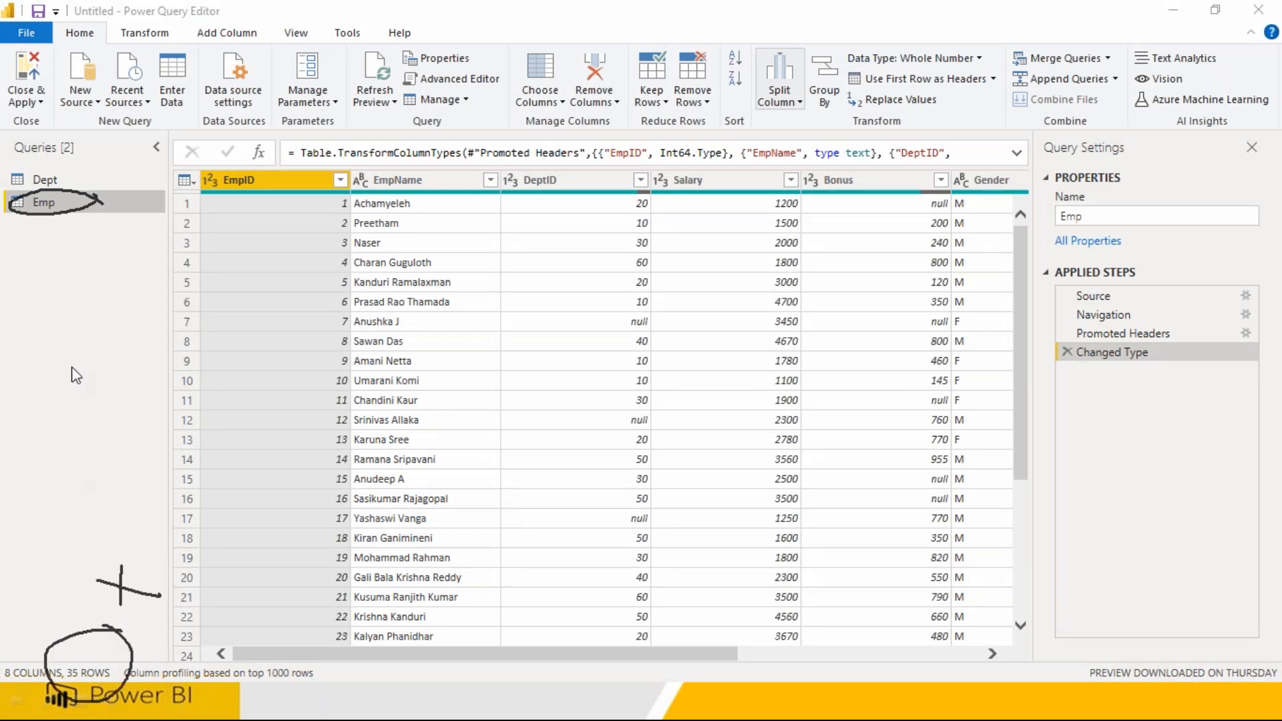
Switch between Dept and Emp to compare row counts, ending on Dept's 8 rows.
left_click(48, 179)
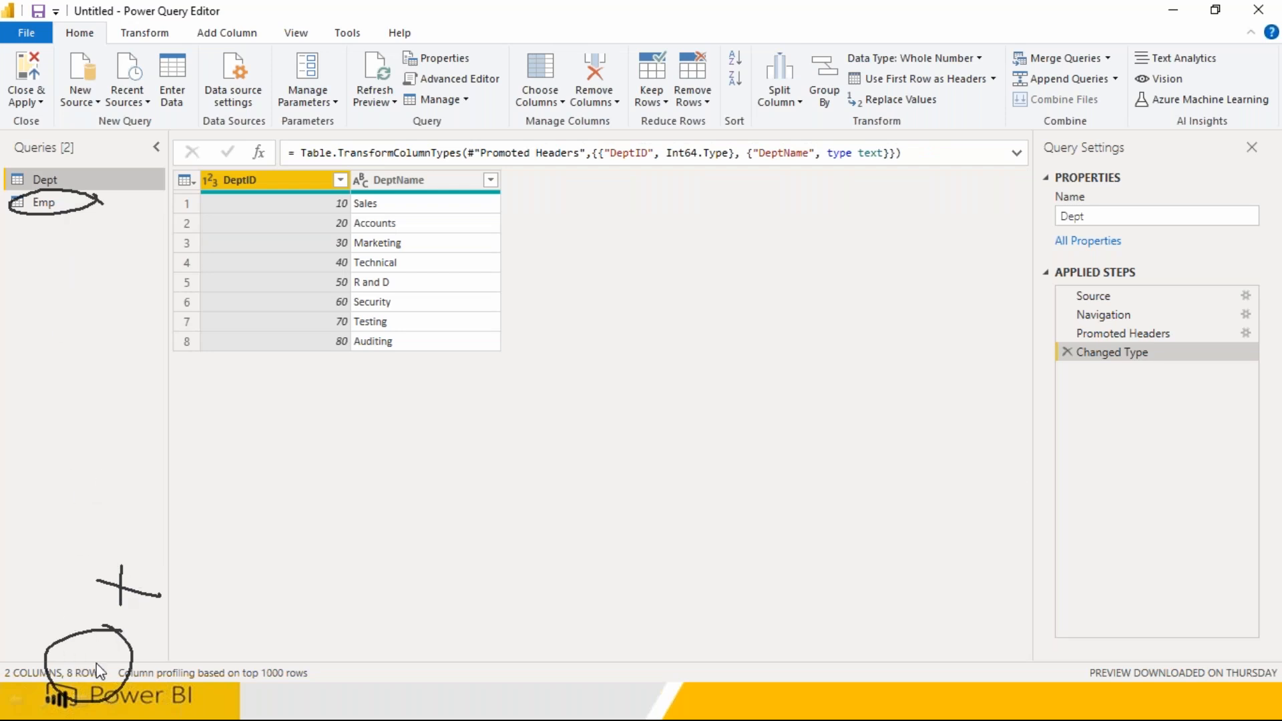
left_click(44, 202)
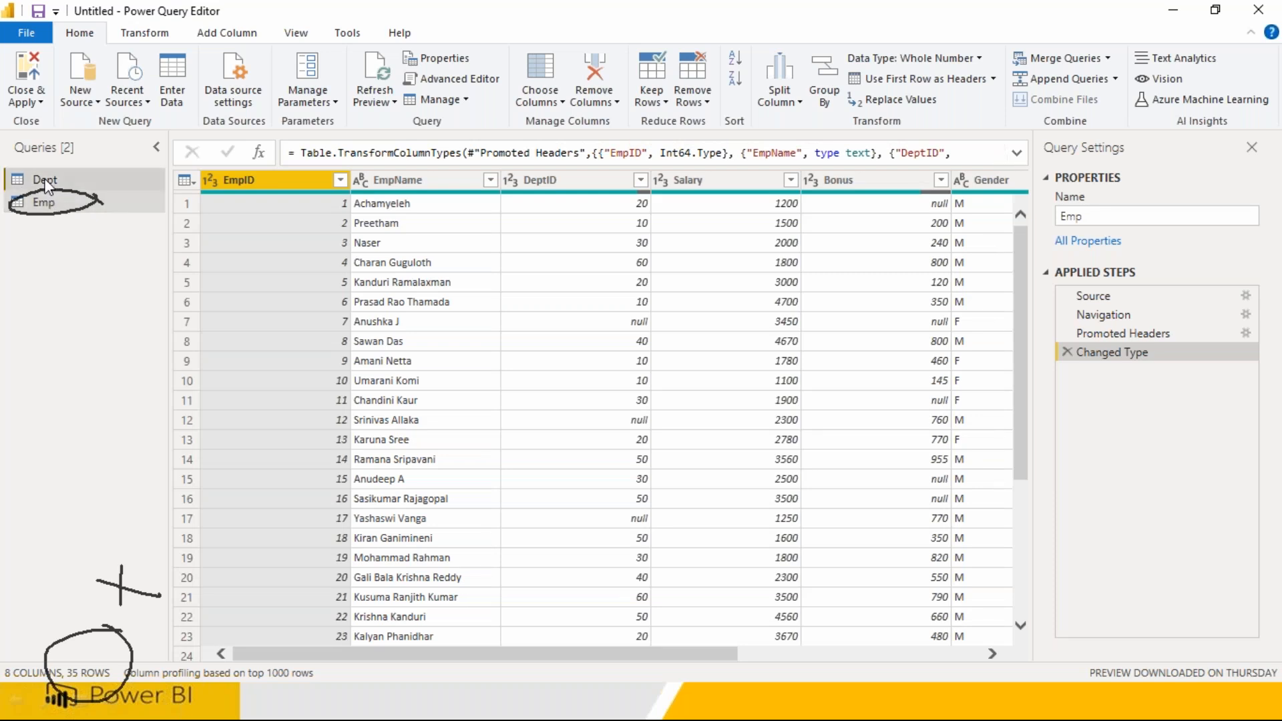
left_click(43, 180)
key("super")
In SSMS, change 64 * 10 to 35 * 8 and execute it, returning 280.
left_click(695, 706)
left_click_drag(675, 224, 761, 224)
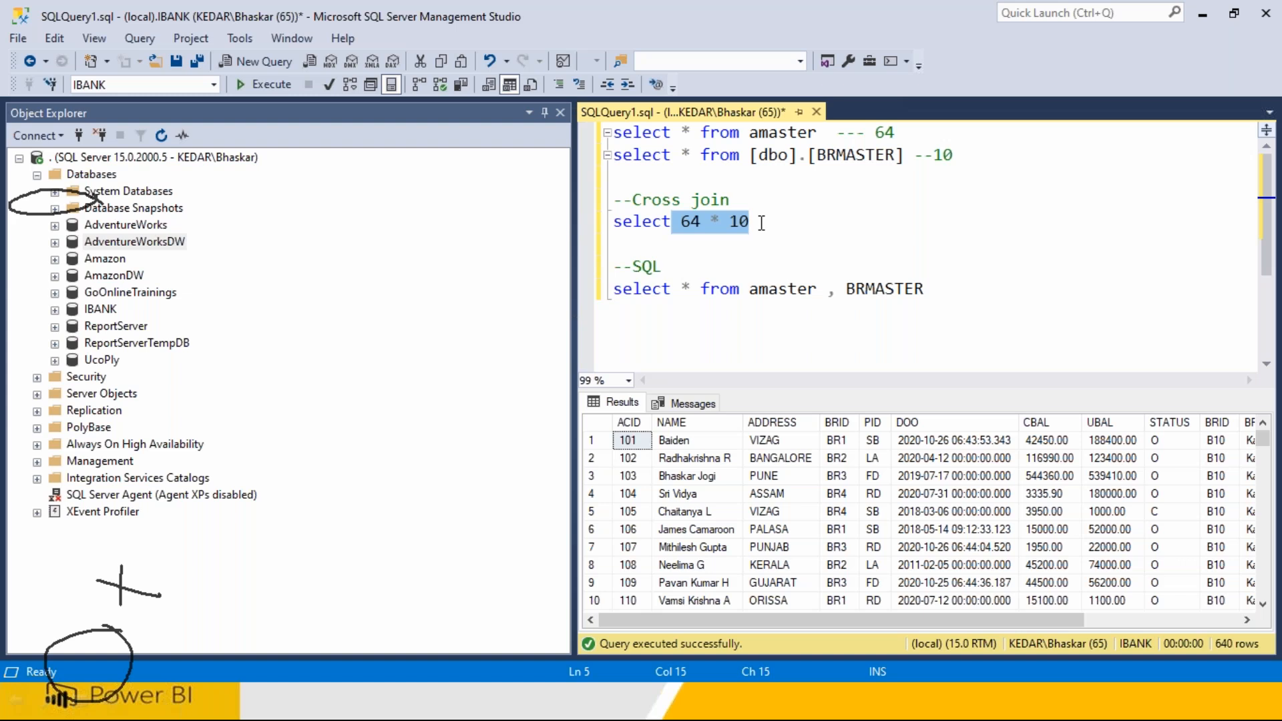
type("35")
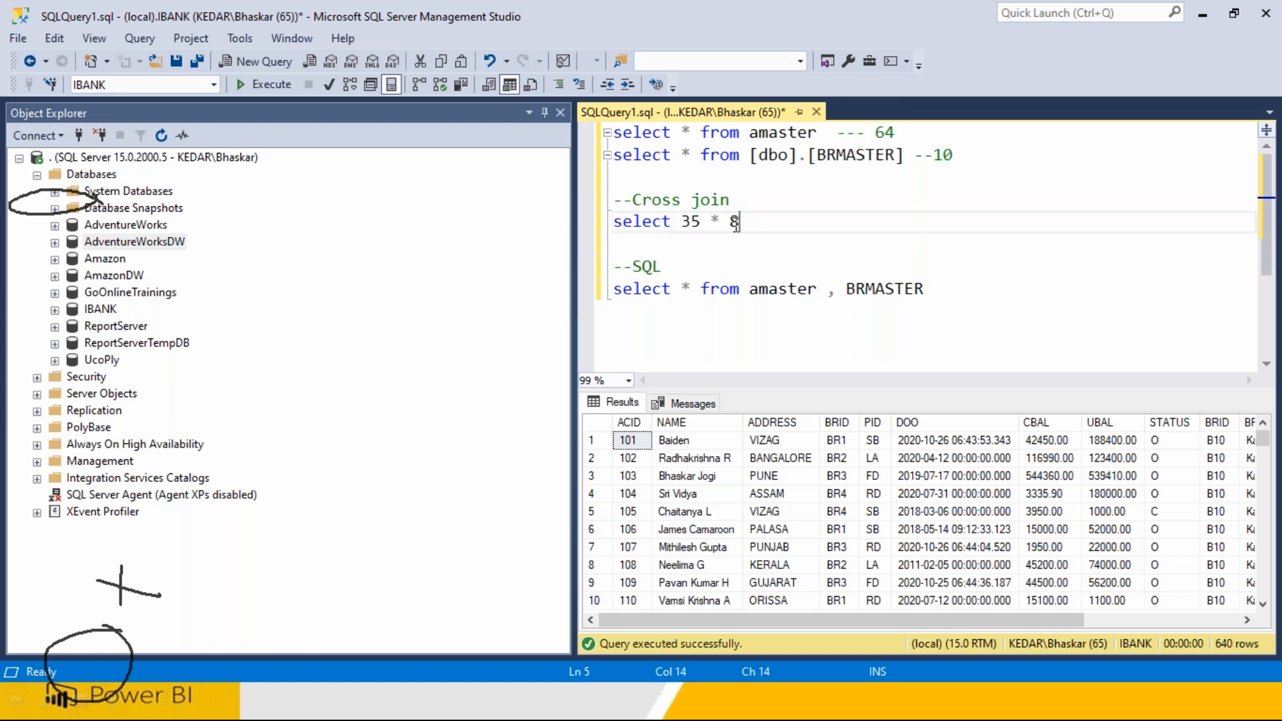
left_click_drag(757, 223, 599, 227)
left_click(260, 81)
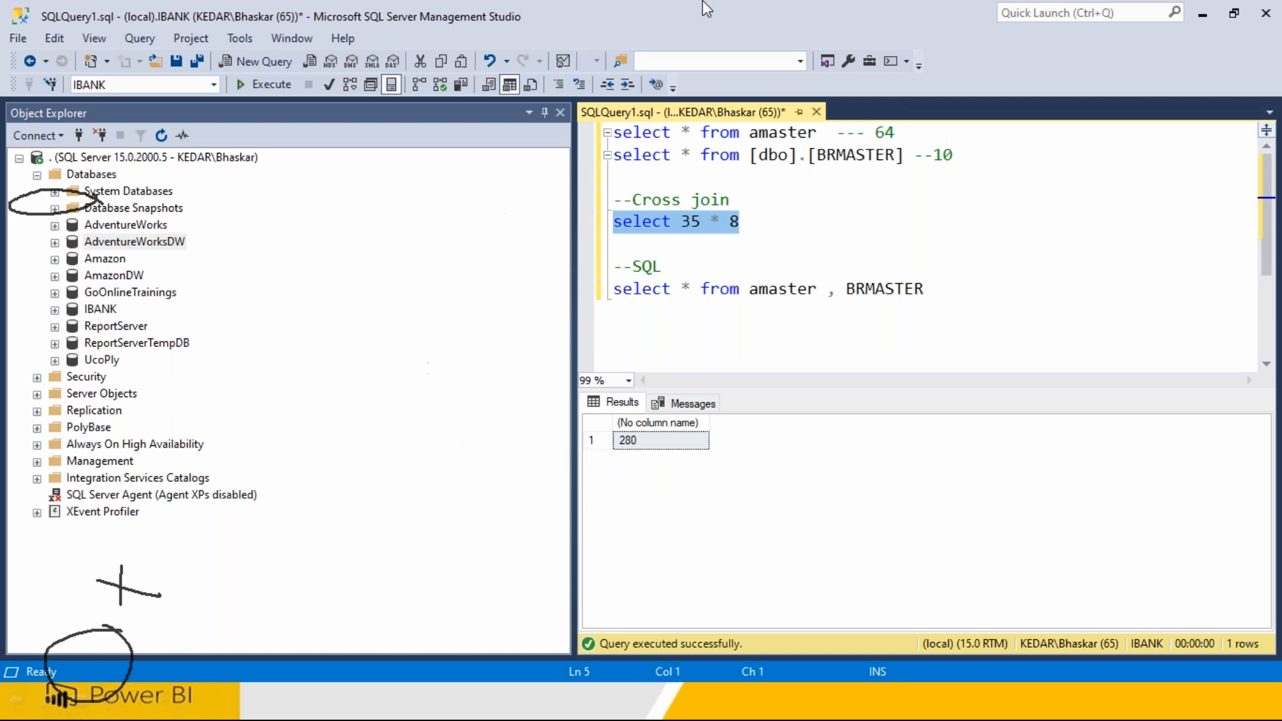
left_click(811, 31)
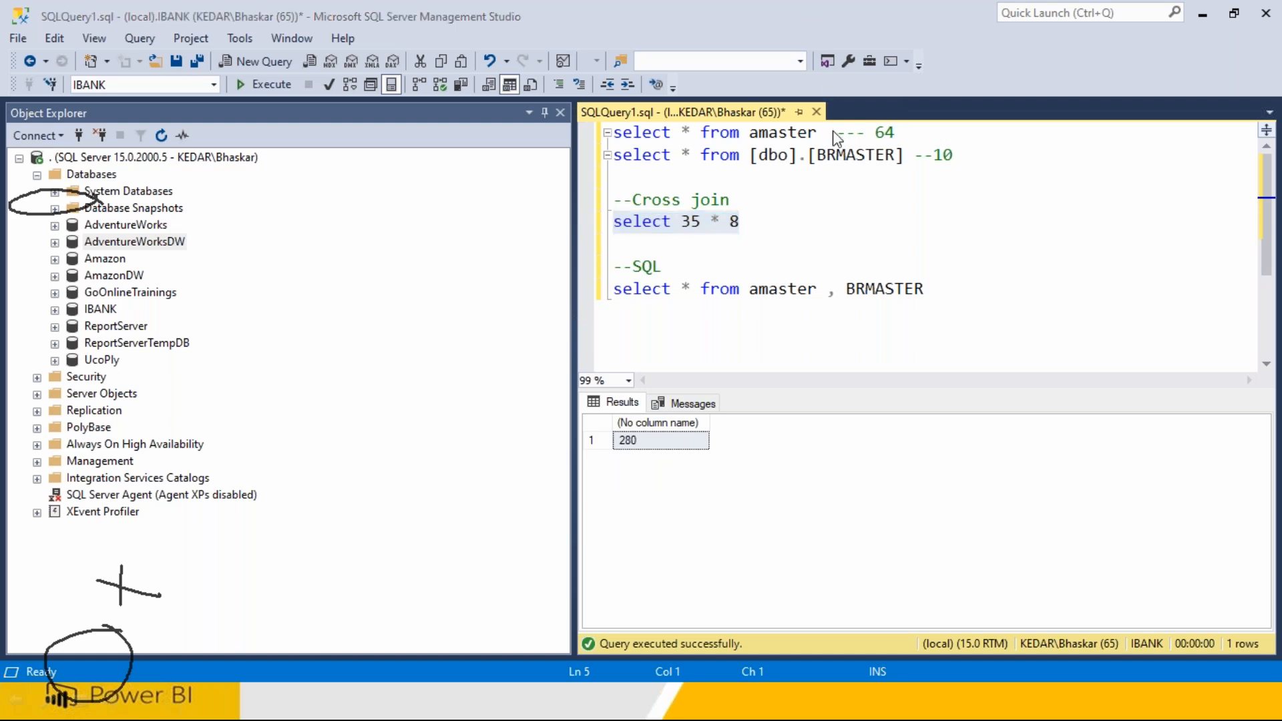
Return to the Power Query Editor window.
key("super")
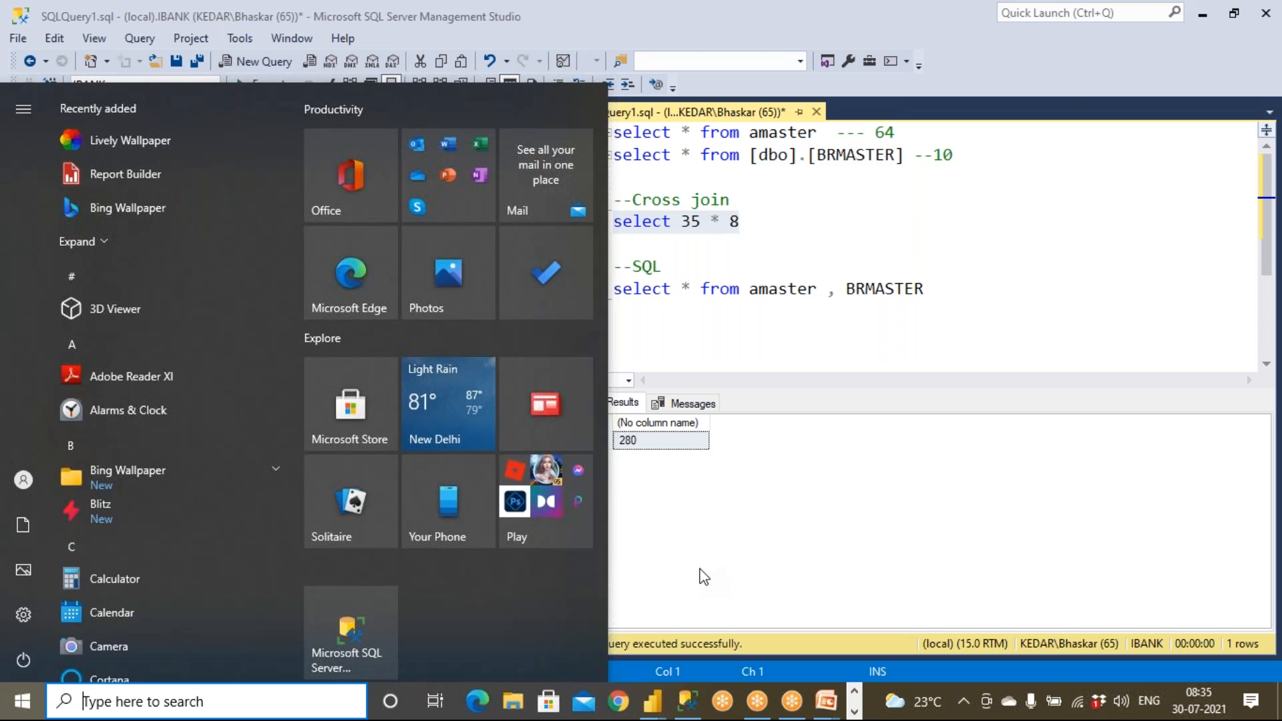
mouse_move(653, 695)
left_click(730, 611)
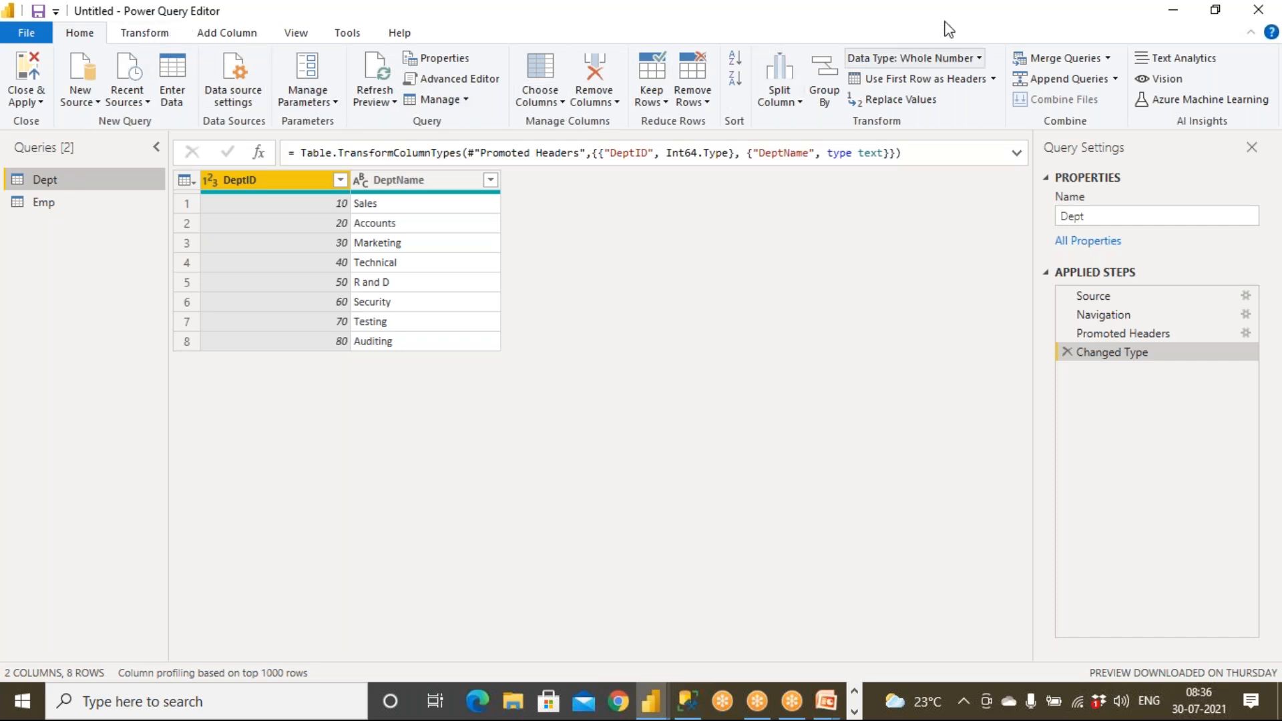
Preview a new merge with Emp as second table and its join types, then cancel it.
left_click(935, 3)
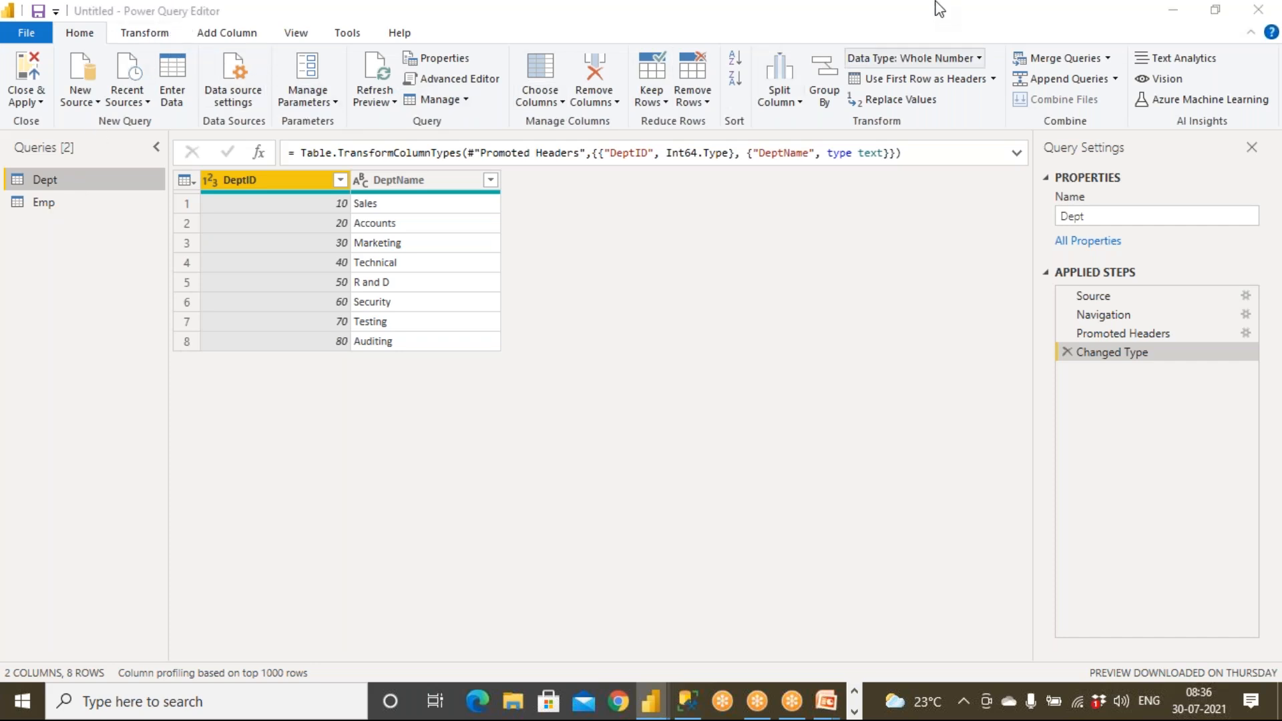
left_click(1108, 59)
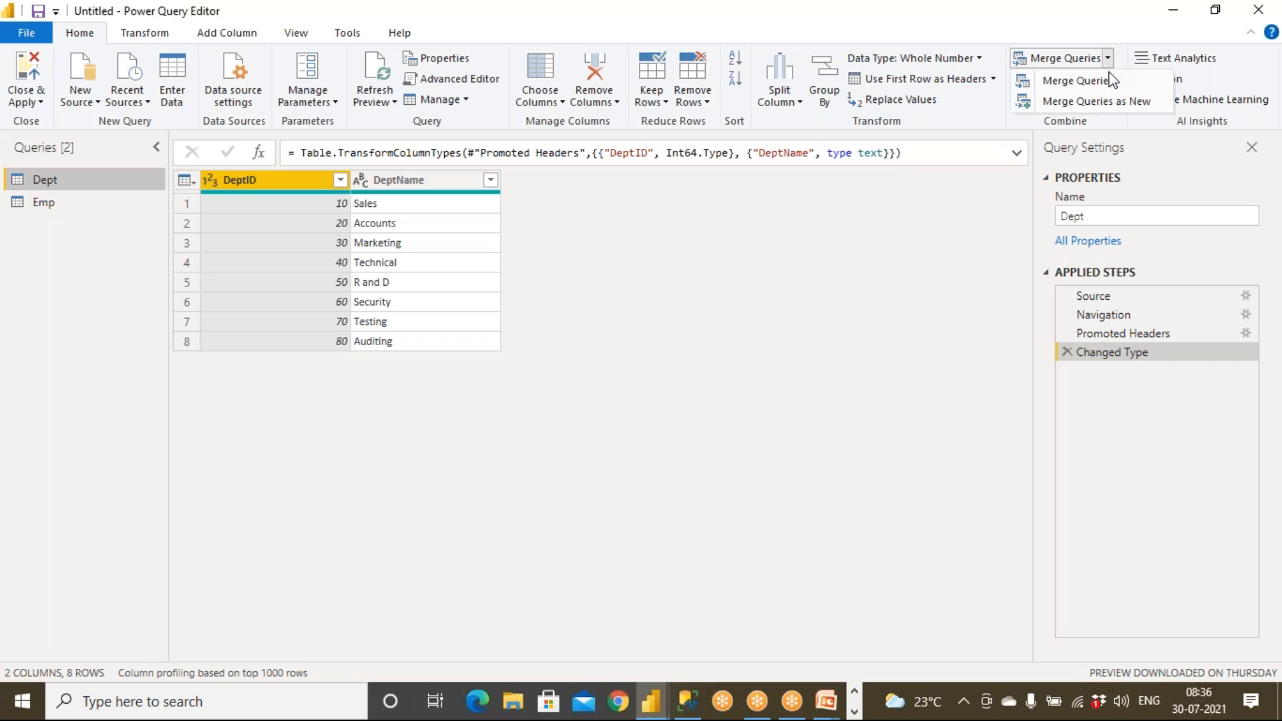
left_click(1120, 102)
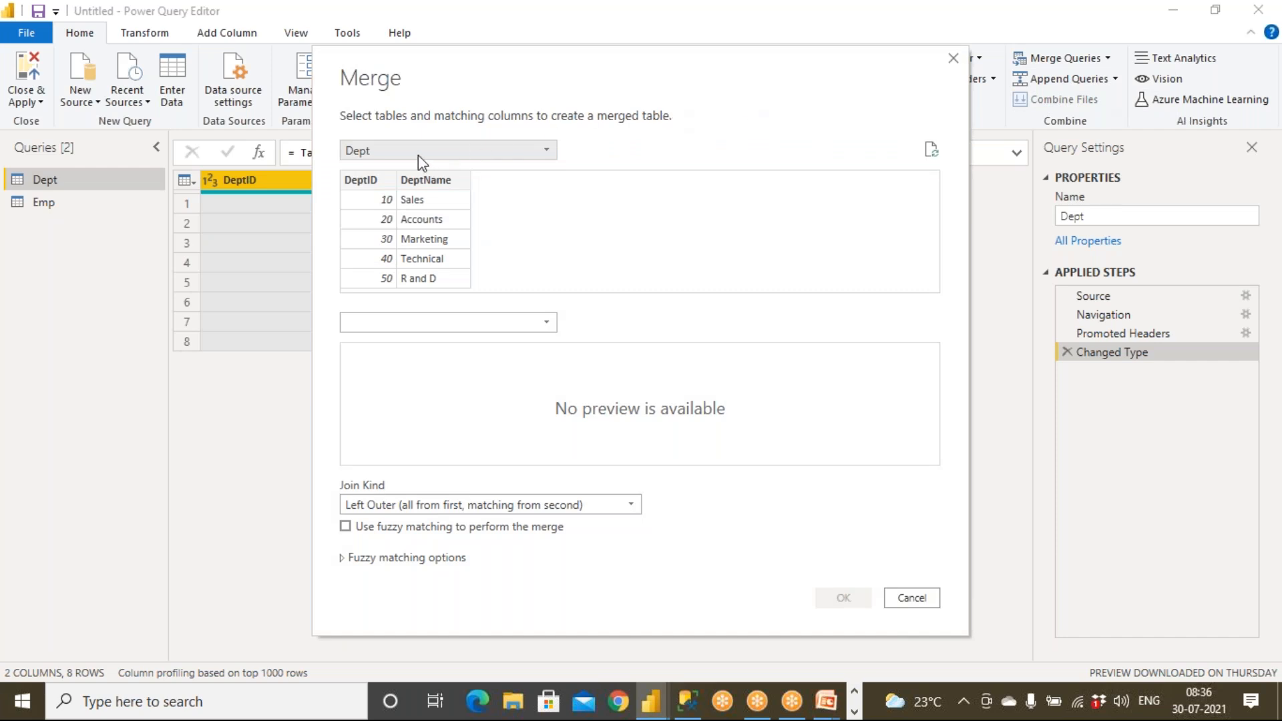
left_click(390, 323)
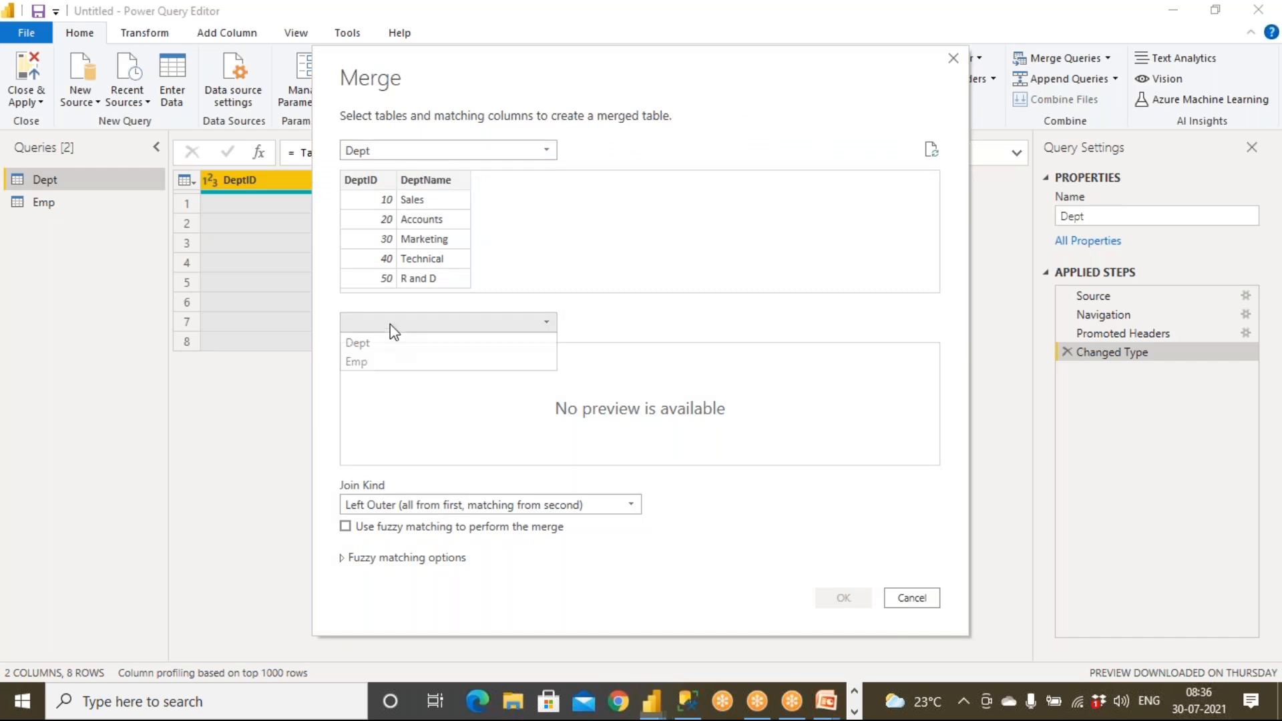
left_click(383, 362)
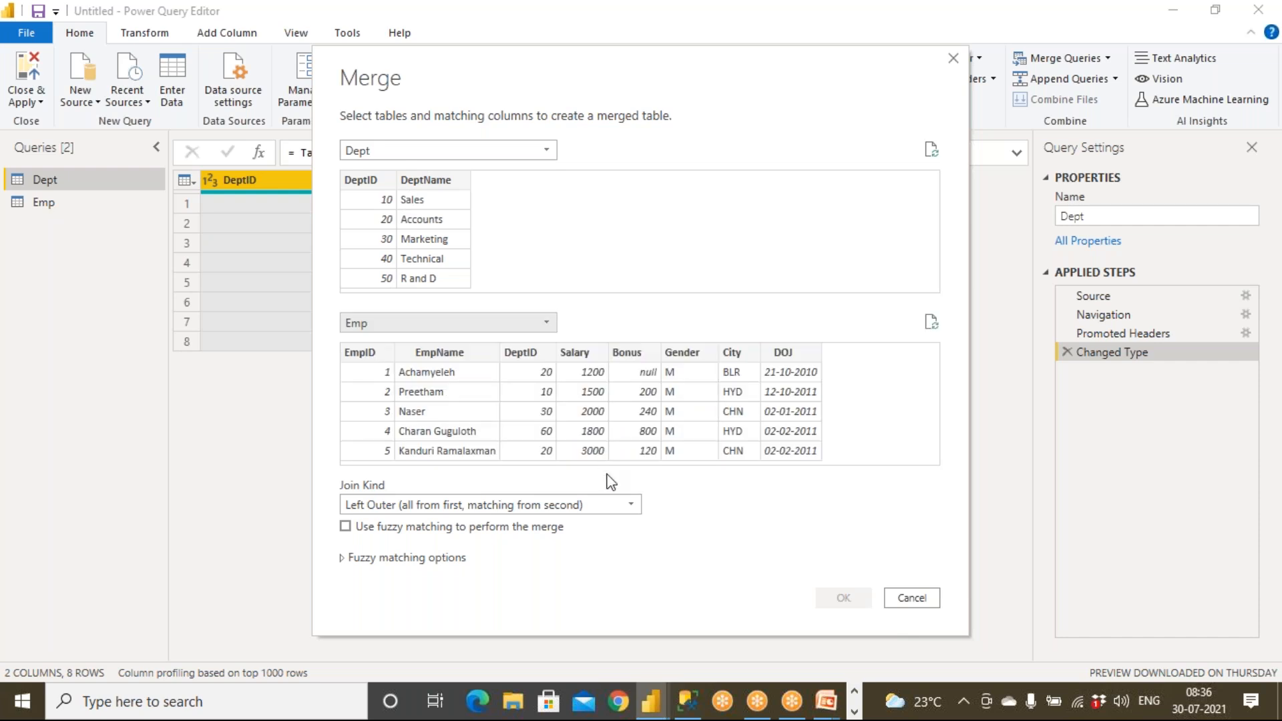
left_click(618, 506)
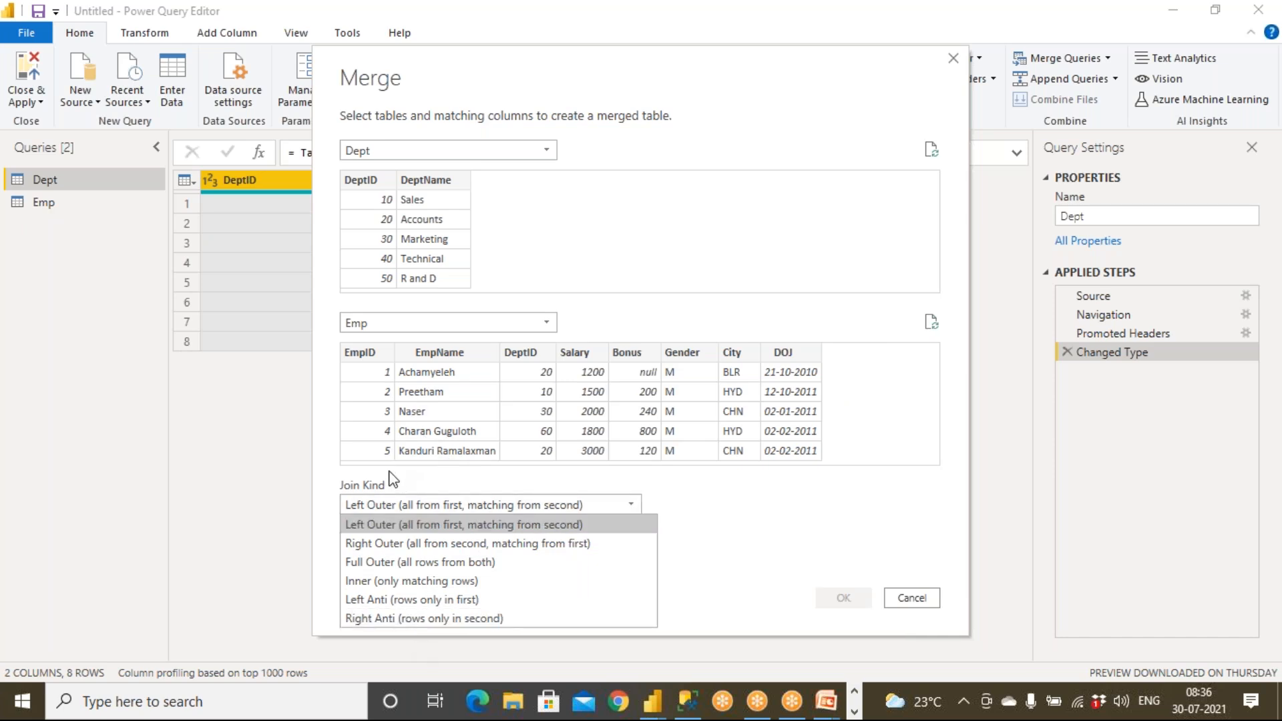
left_click(913, 599)
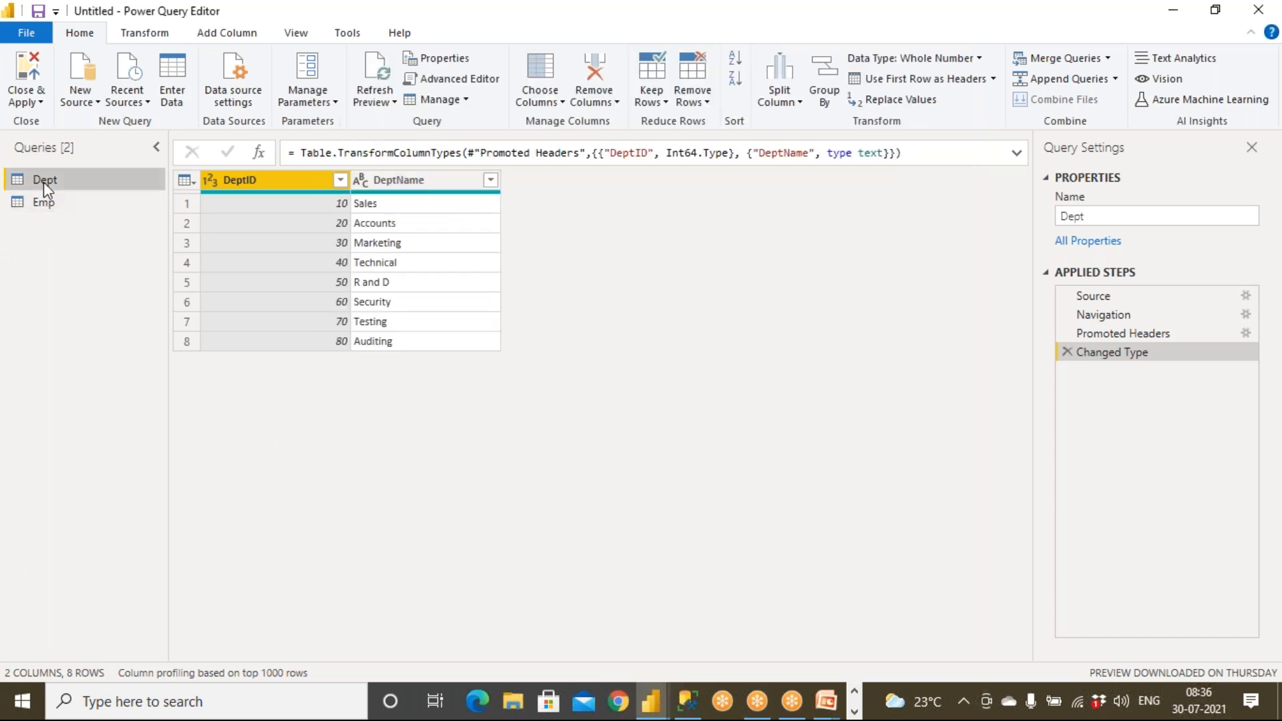
Show the Add Column ribbon, annotating the Dept and Emp queries and the Custom Column command.
left_click(222, 37)
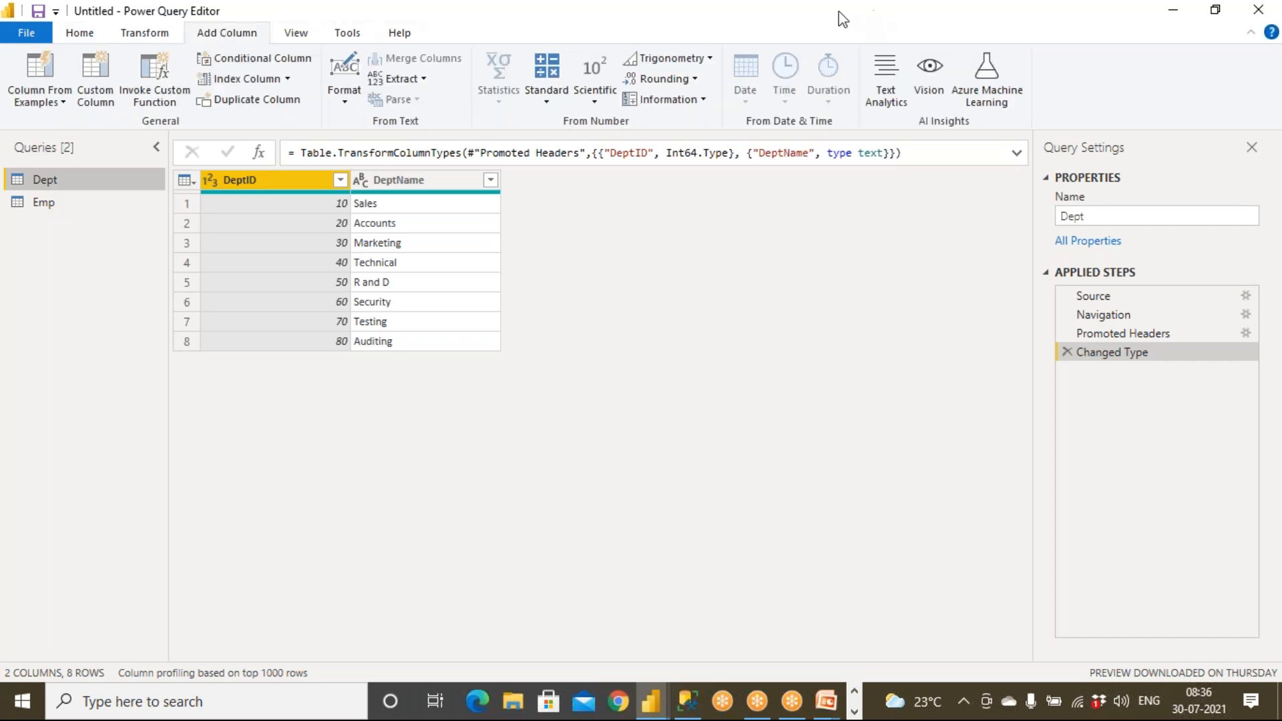
mouse_move(90, 172)
left_mouse_down()
mouse_move(25, 171)
mouse_move(77, 187)
mouse_move(66, 166)
mouse_move(15, 200)
mouse_move(67, 225)
mouse_move(61, 200)
left_mouse_up()
mouse_move(149, 161)
left_mouse_down()
mouse_move(85, 173)
mouse_move(111, 187)
left_mouse_up()
mouse_move(127, 232)
left_mouse_down()
mouse_move(62, 215)
mouse_move(75, 238)
left_mouse_up()
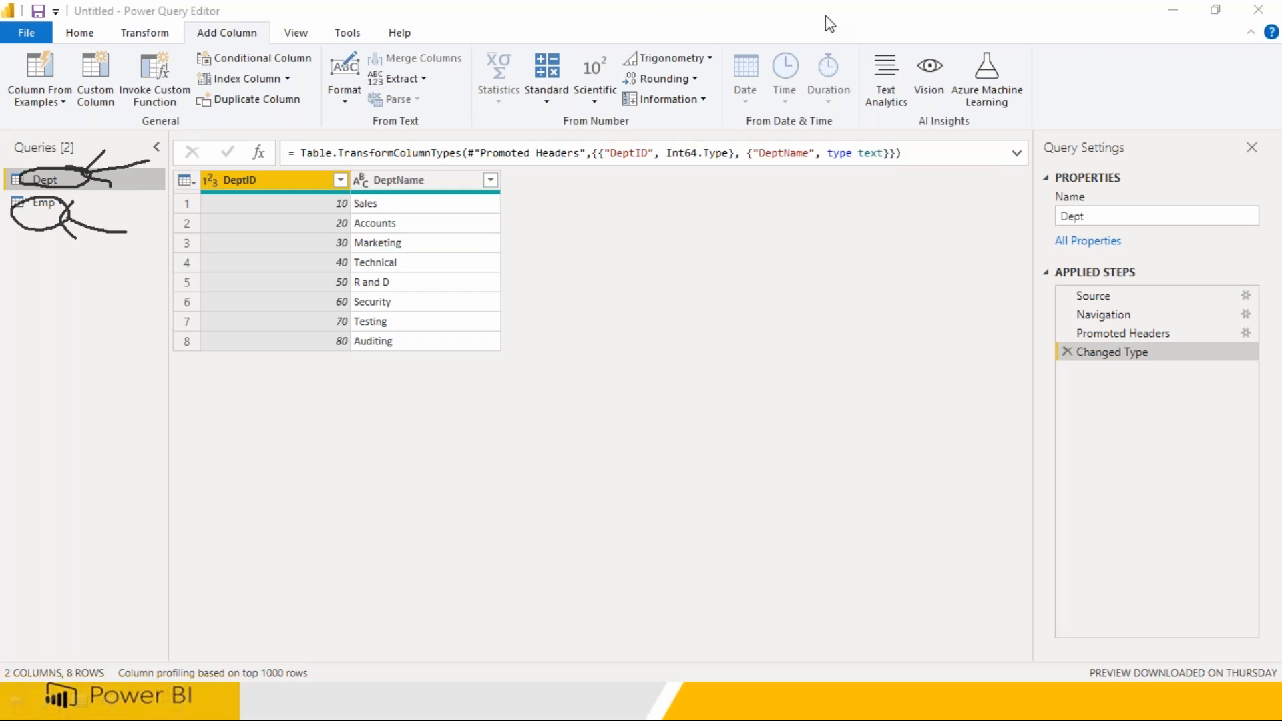
mouse_move(268, 24)
left_mouse_down()
mouse_move(182, 30)
mouse_move(270, 46)
left_mouse_up()
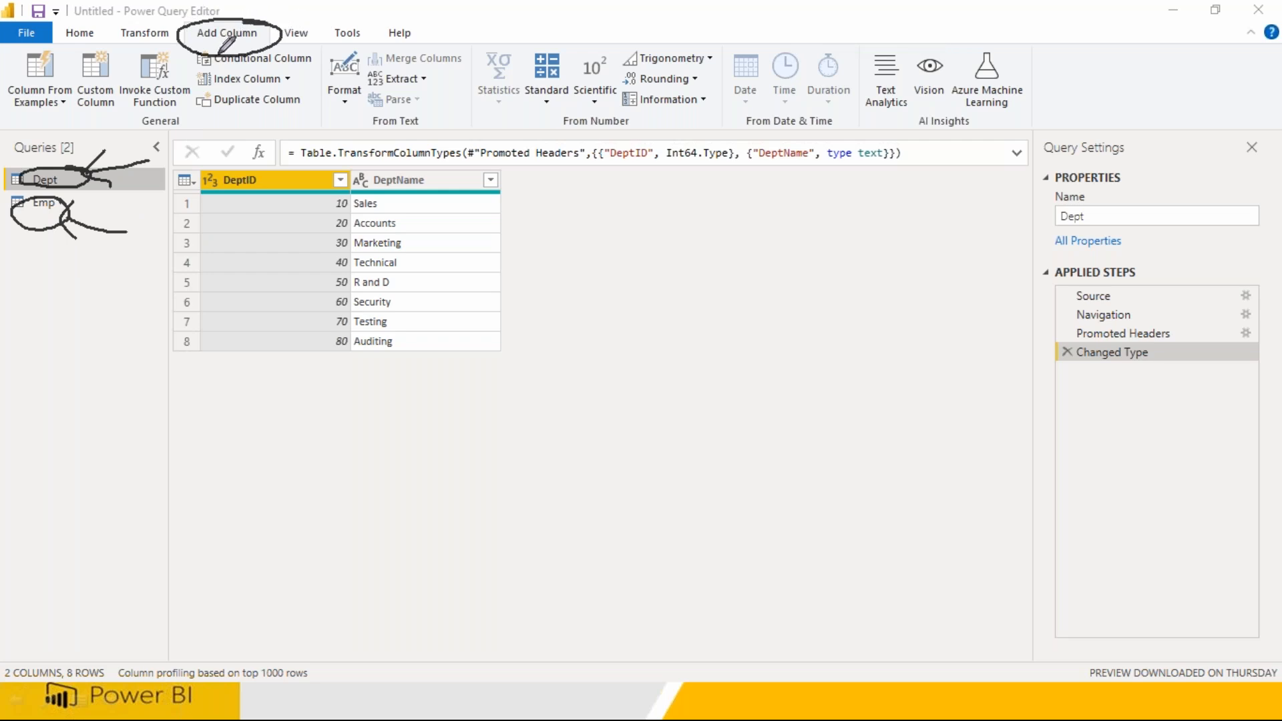
mouse_move(93, 50)
left_mouse_down()
mouse_move(113, 117)
mouse_move(115, 61)
mouse_move(85, 52)
left_mouse_up()
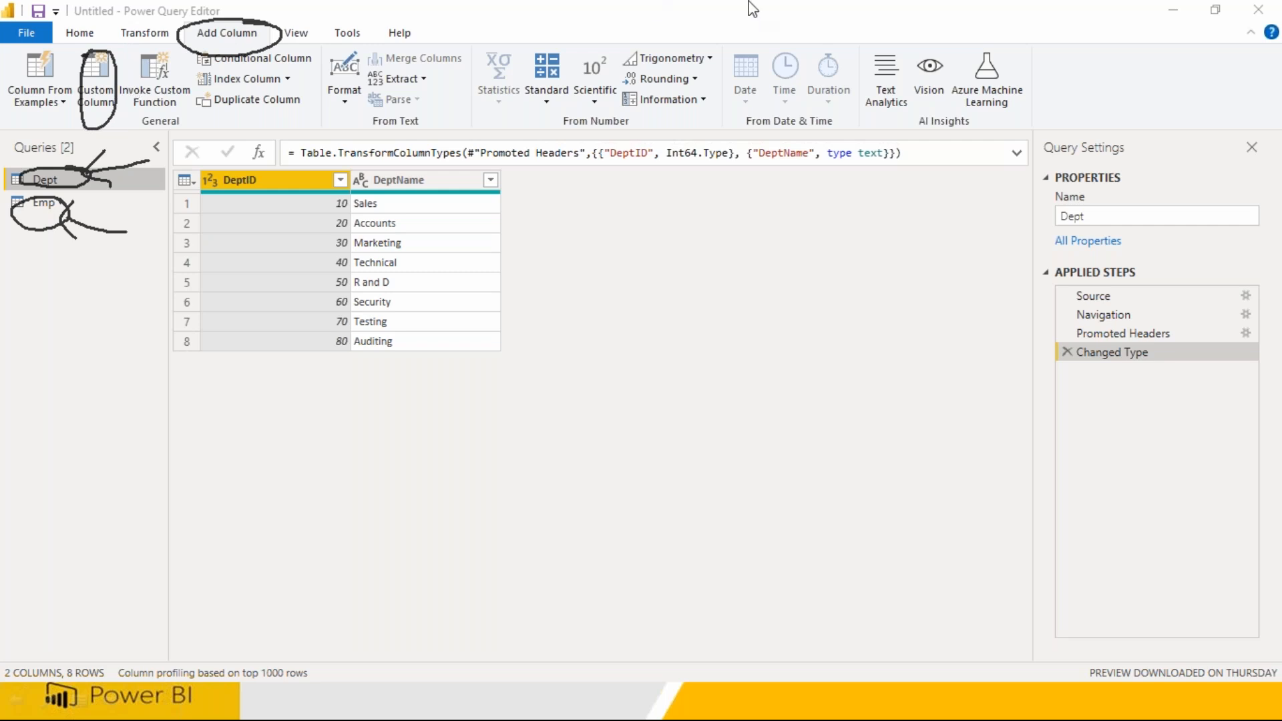
left_click(858, 132)
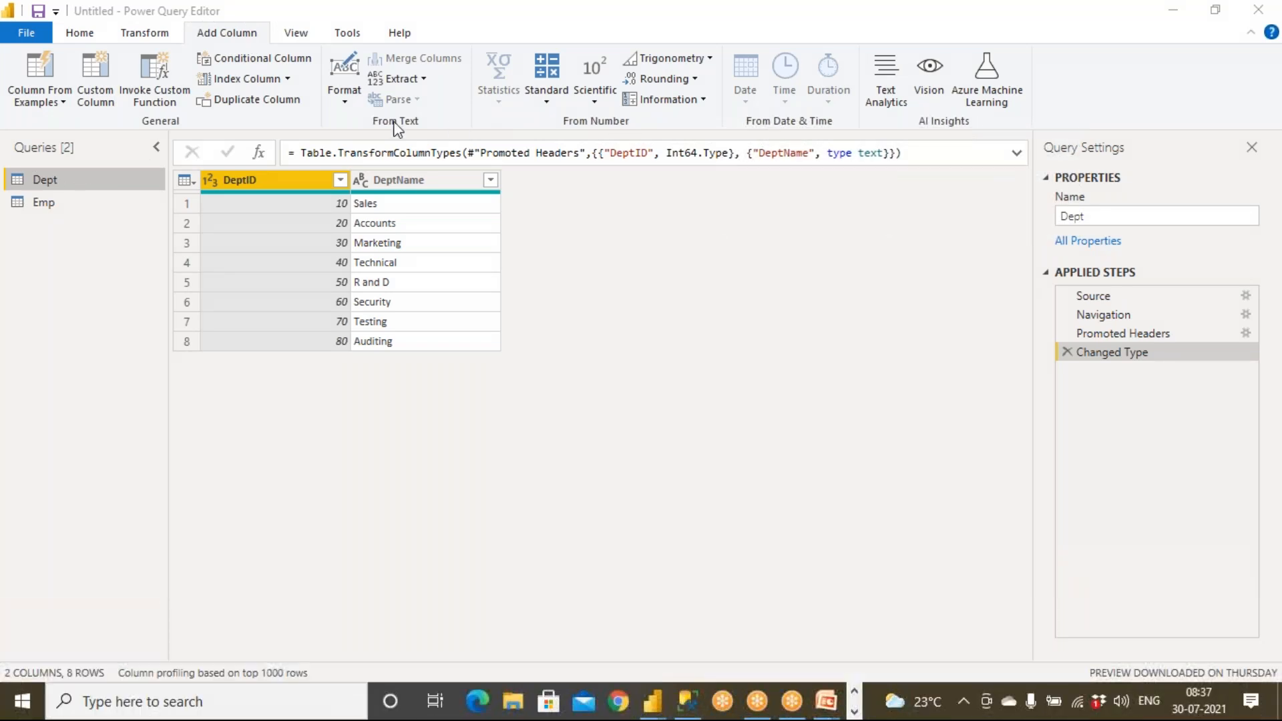
left_click(45, 181)
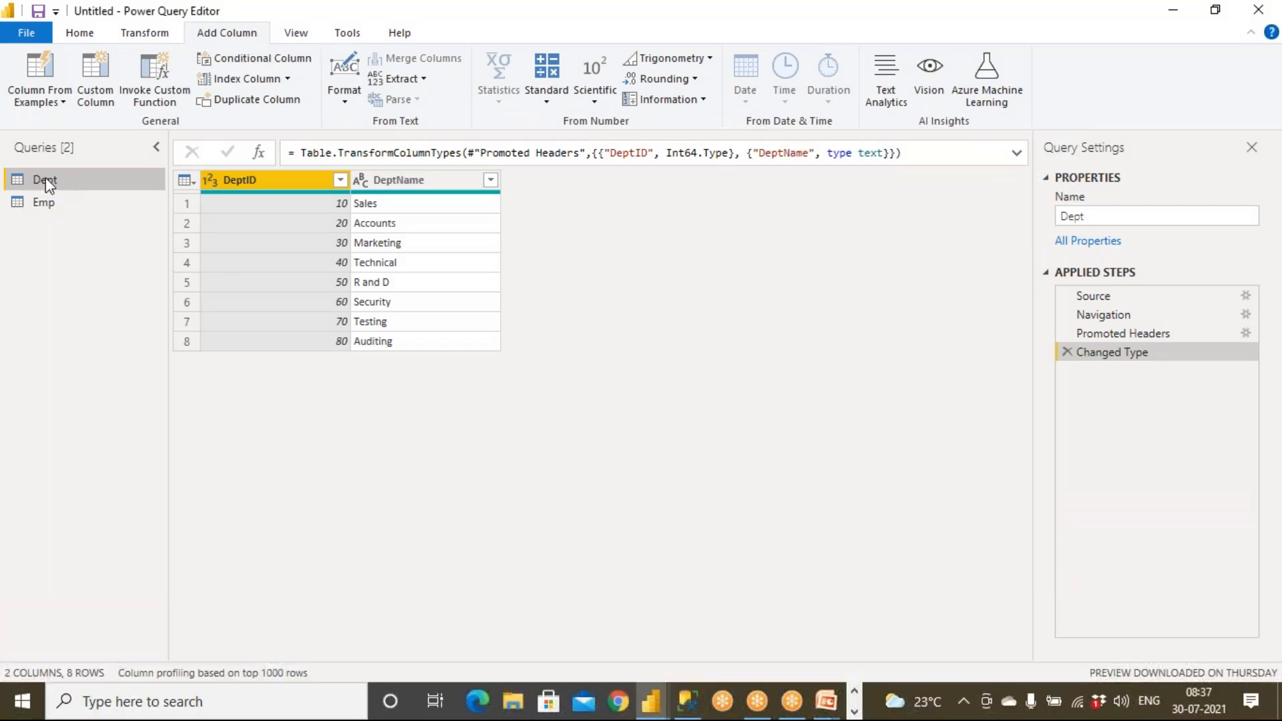
Add a custom column ID with formula = 1 to the Dept query.
left_click(107, 106)
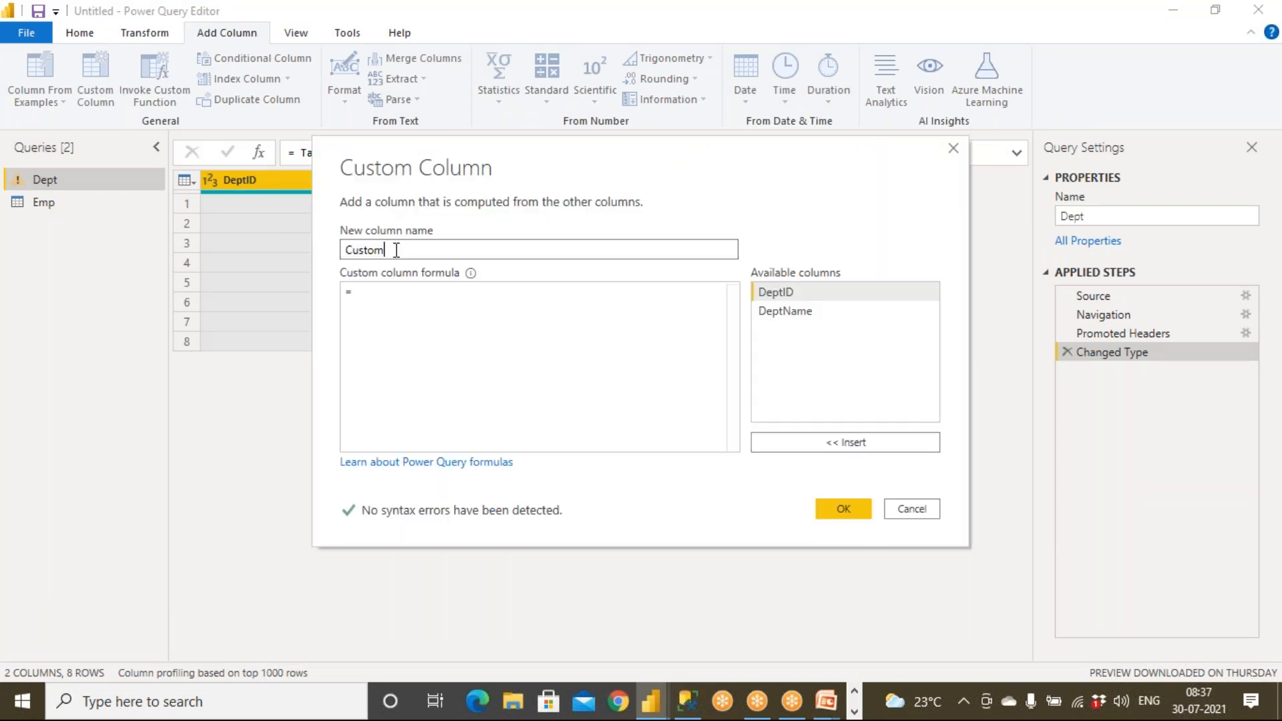
type("ID")
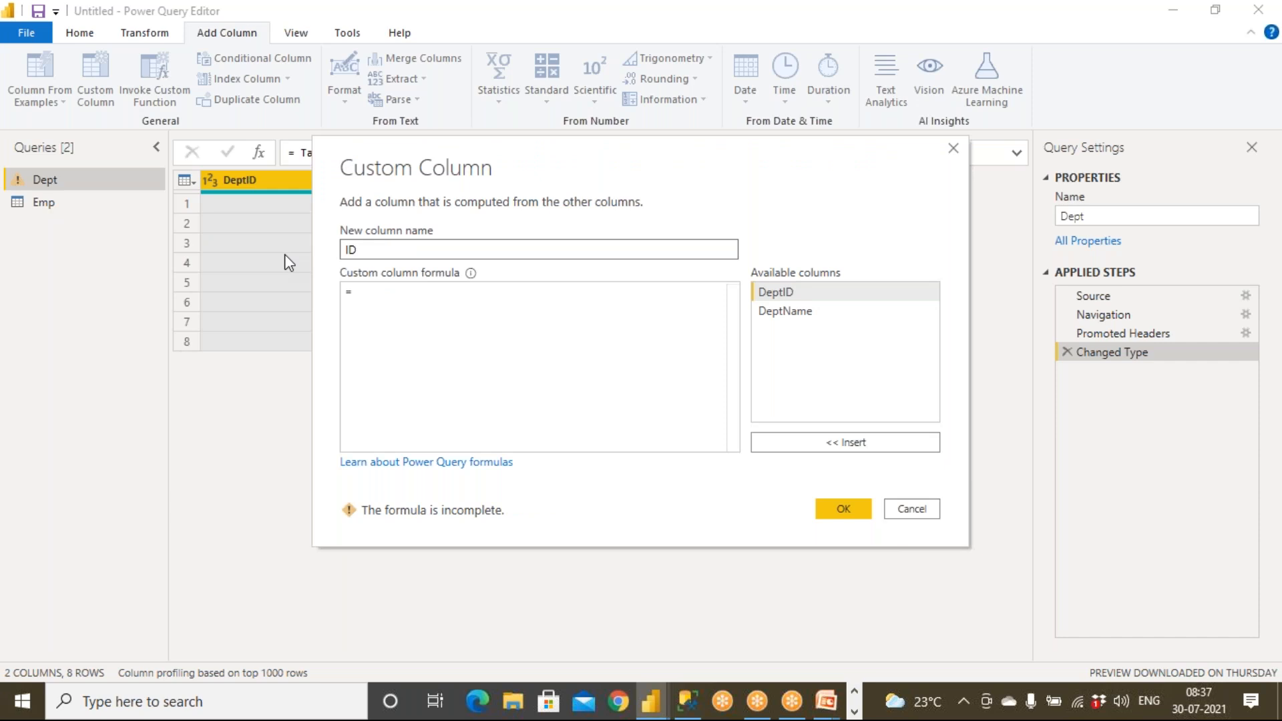
left_click(374, 294)
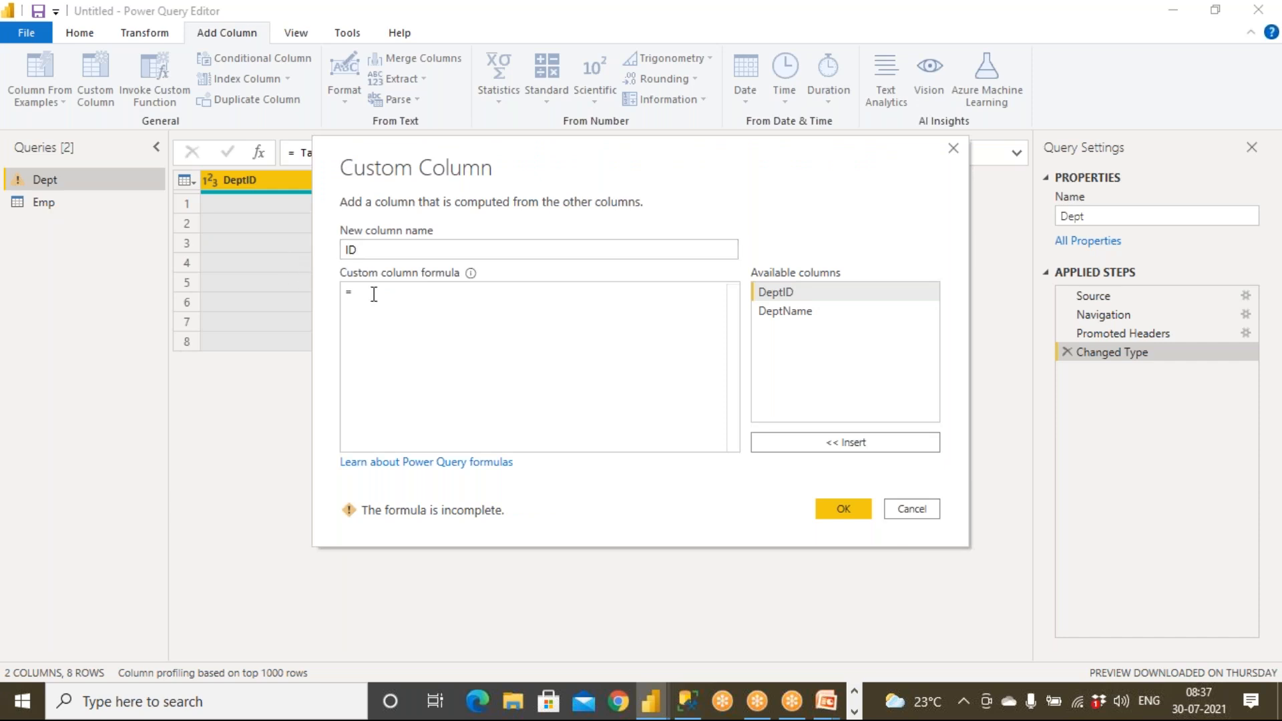
type("1")
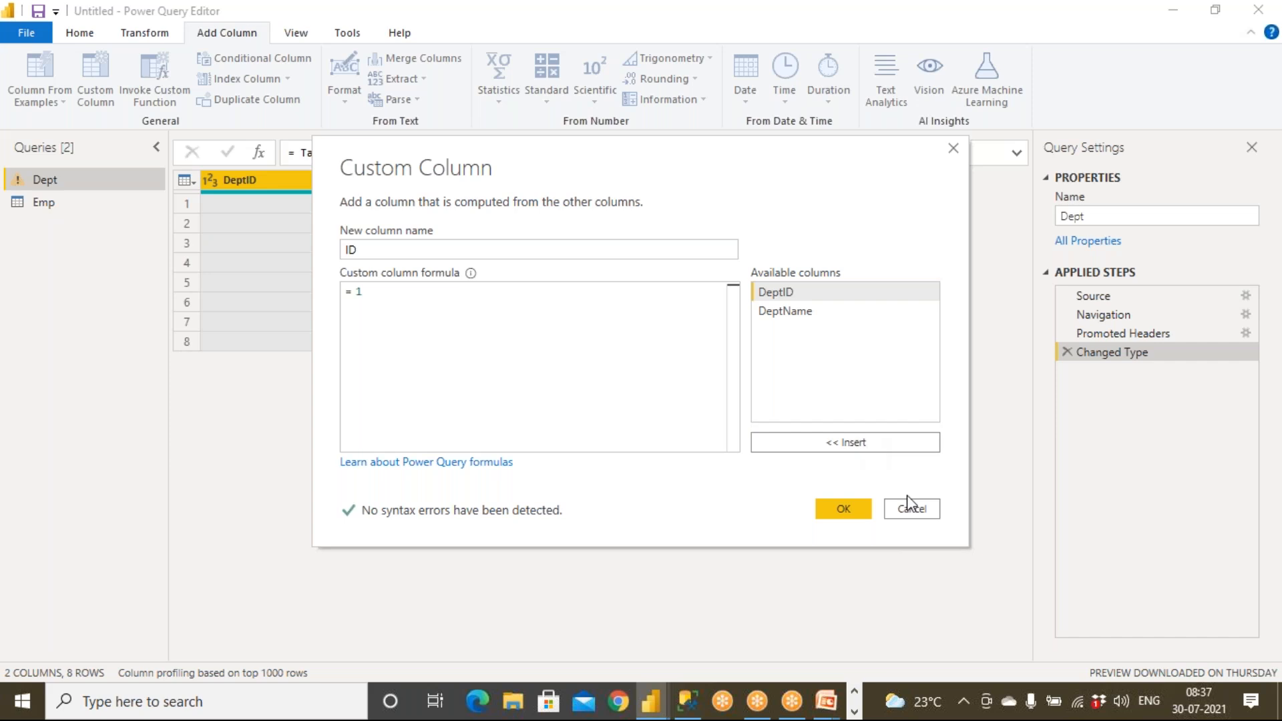
left_click(844, 509)
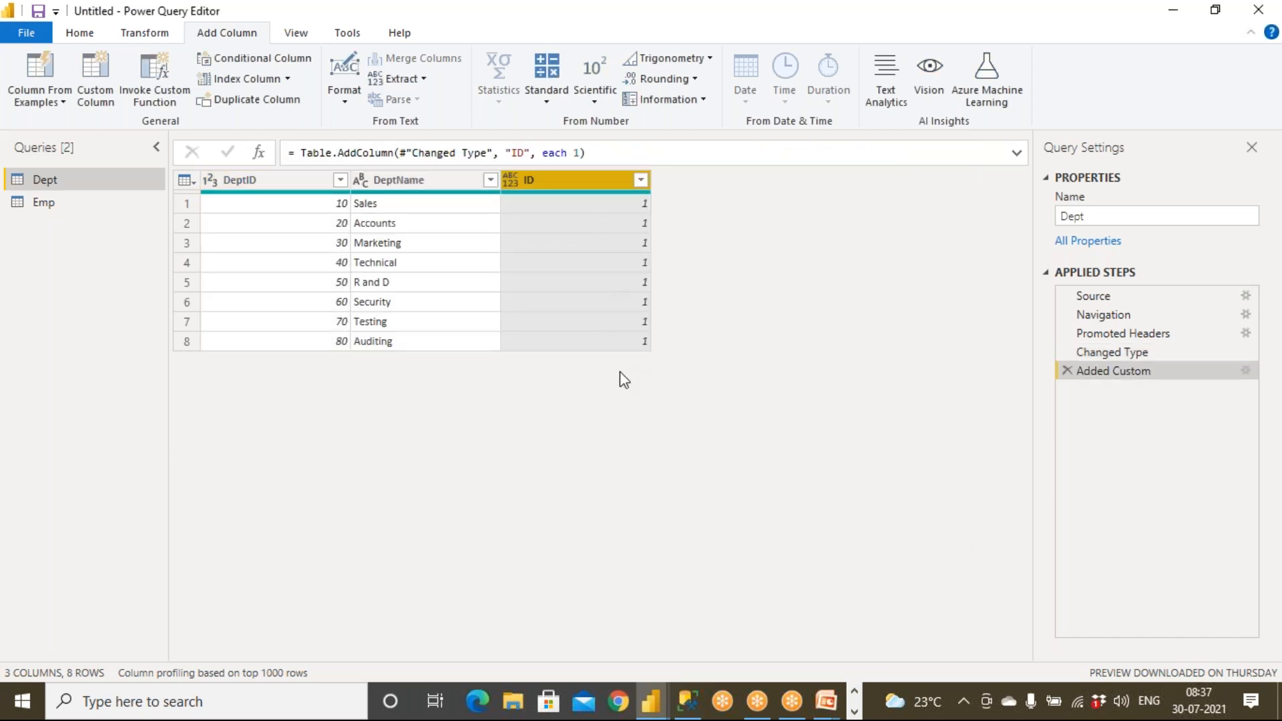
Add a custom column ID with formula = 1 to the Emp query.
left_click(44, 203)
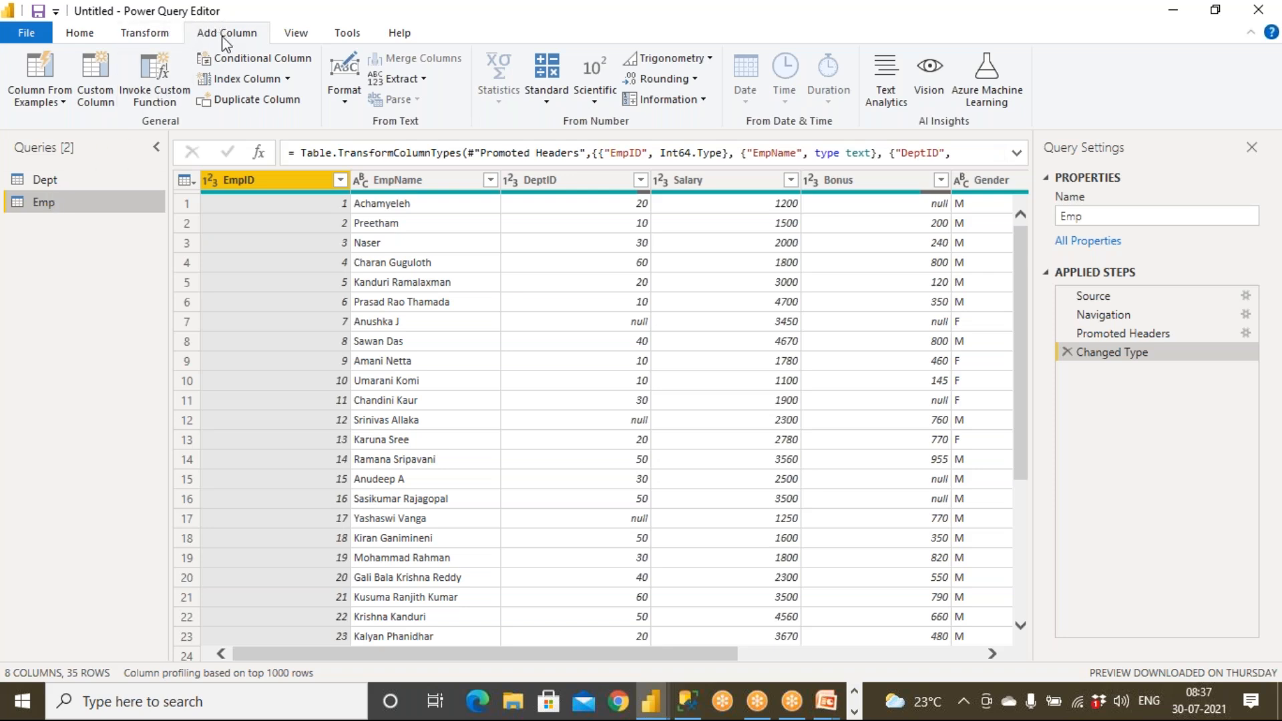
left_click(95, 87)
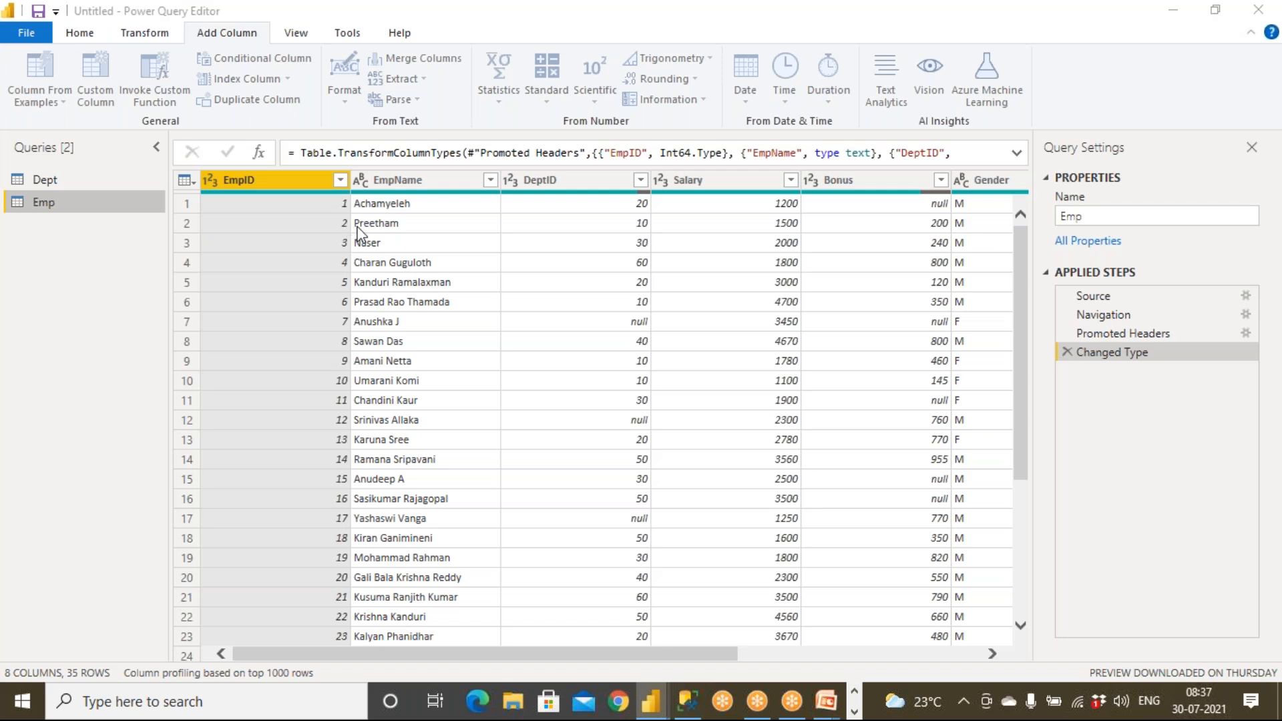
left_click_drag(402, 247, 303, 248)
type("ID")
left_click(370, 295)
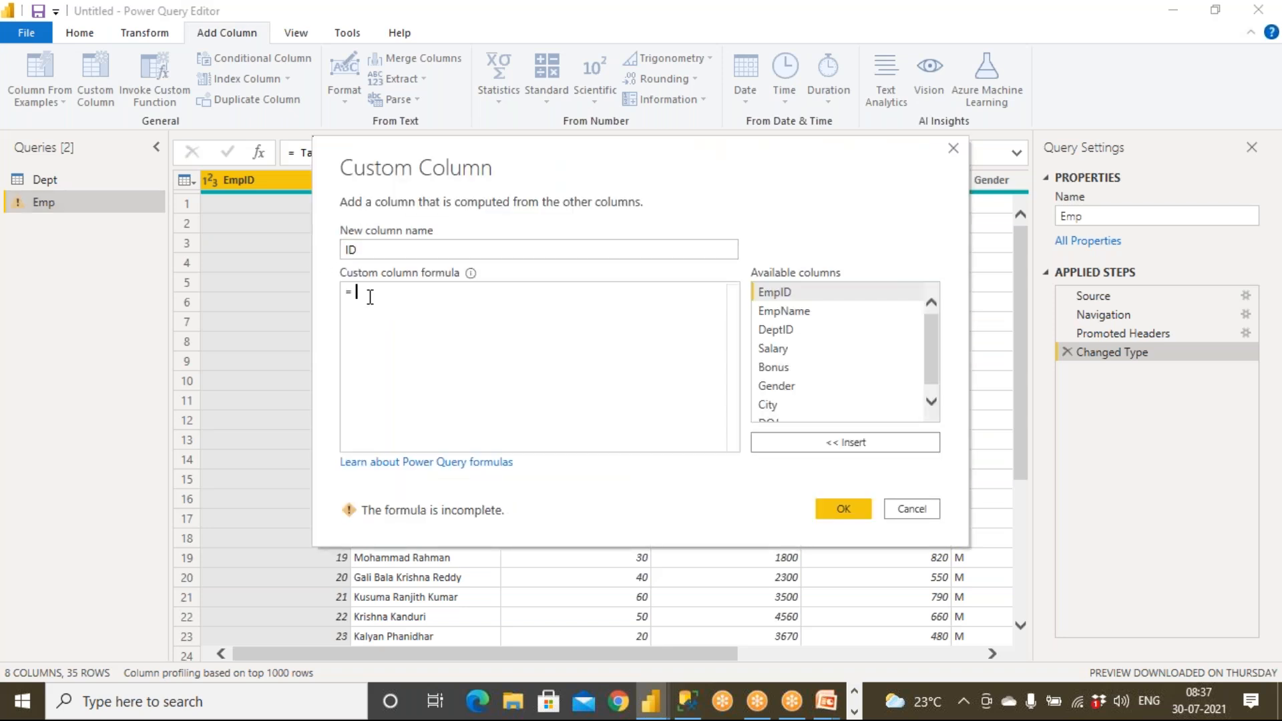
type("1")
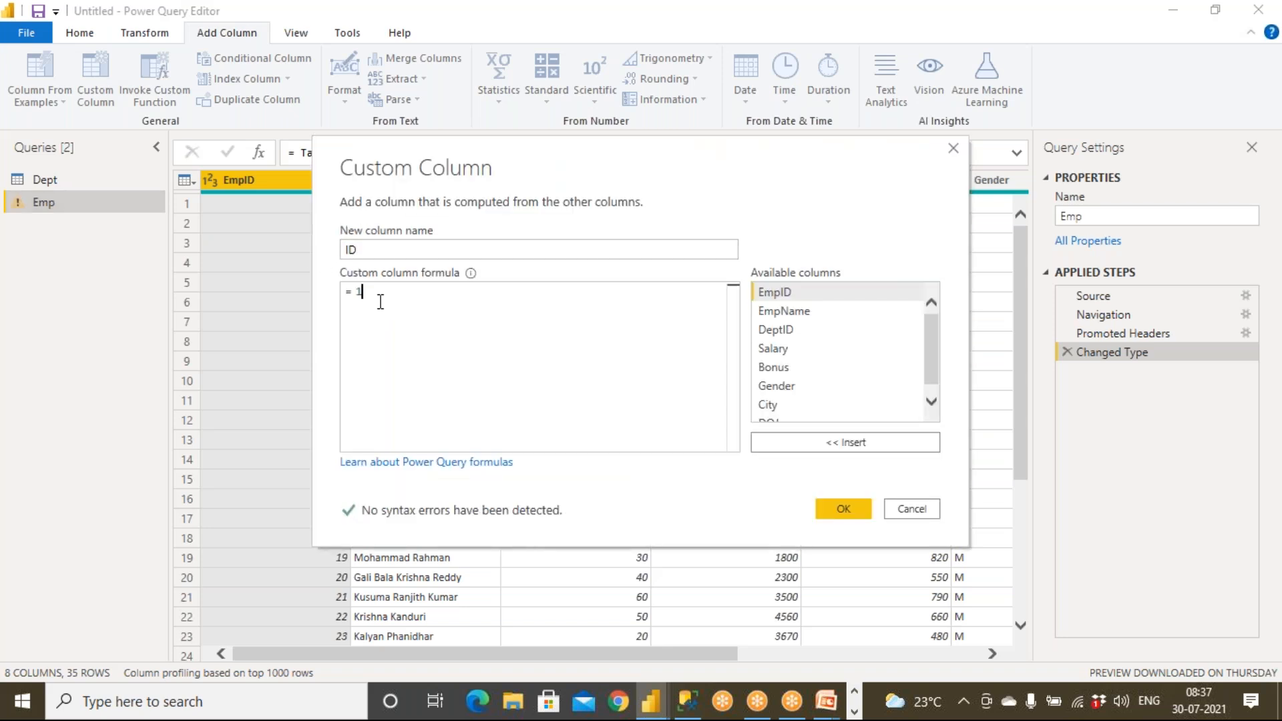
left_click(832, 507)
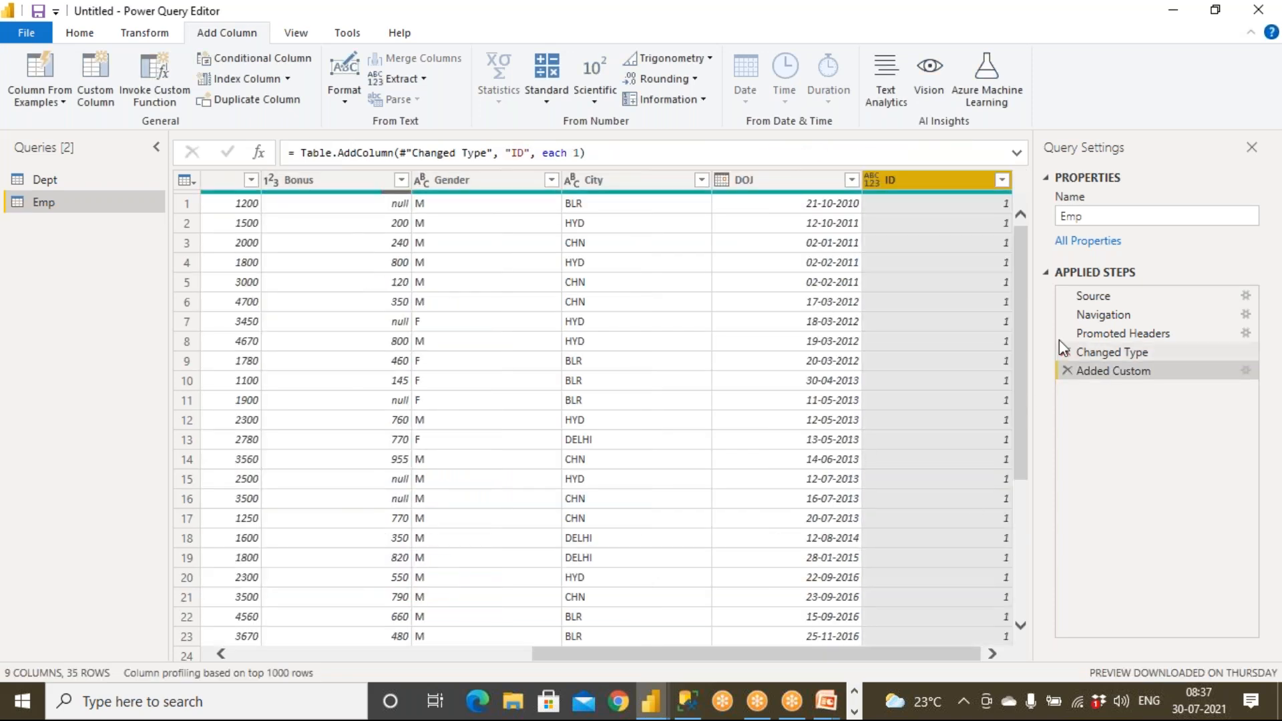
left_click_drag(1022, 277, 1006, 527)
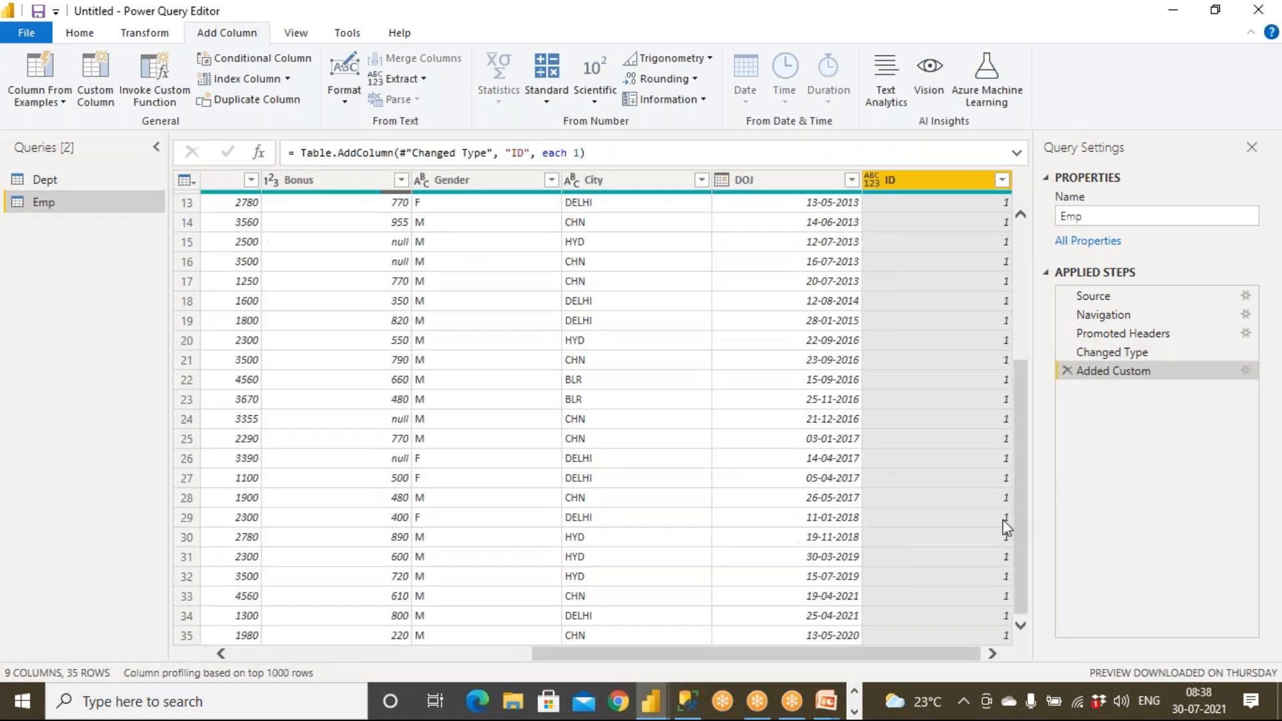
Flip between Dept and Emp to check their new ID columns.
left_click(58, 184)
left_click(57, 202)
left_click(58, 179)
left_click(57, 202)
left_click(57, 179)
left_click(60, 202)
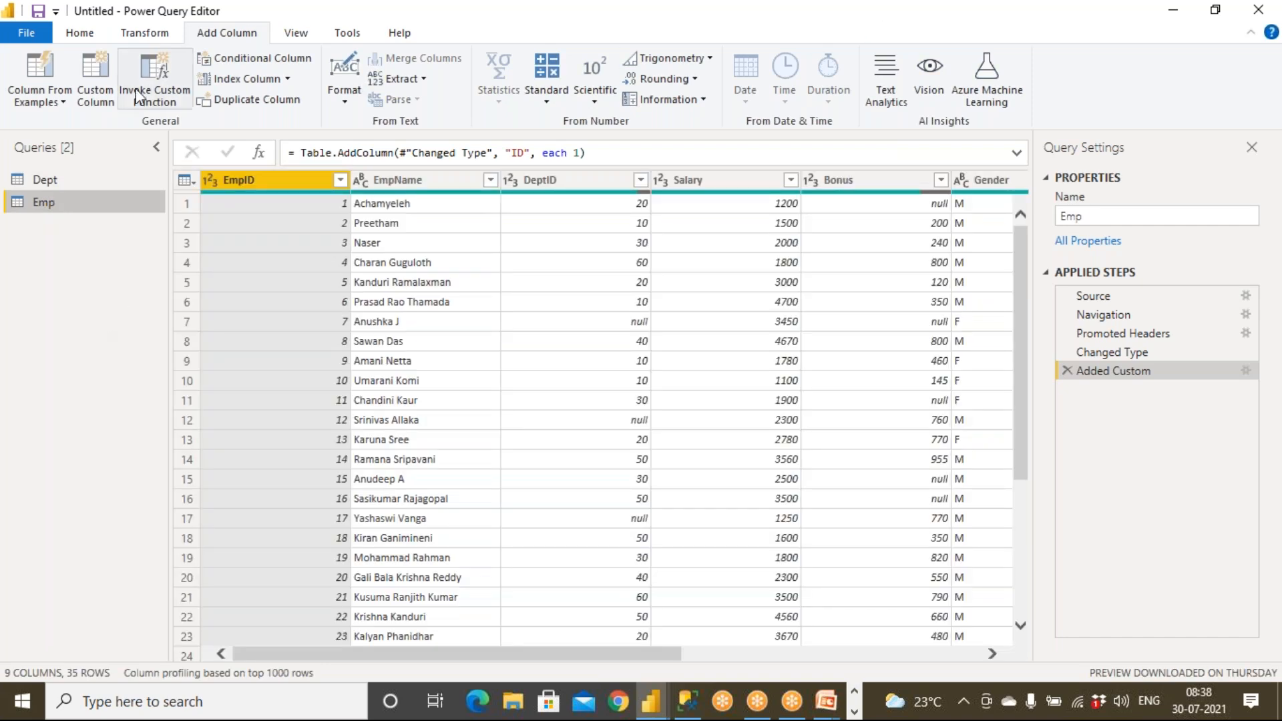
left_click(90, 36)
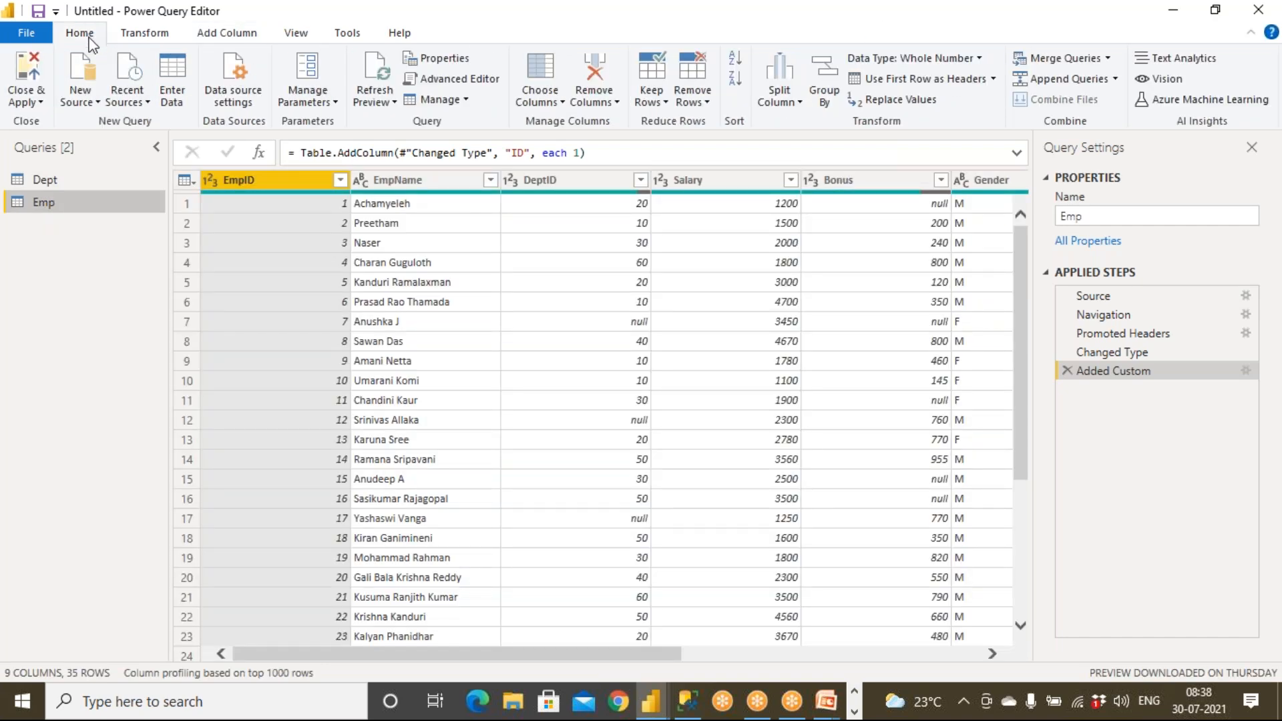
Merge as new with Emp first and Dept second, matching both on ID (35 of 35 rows).
left_click(1108, 58)
left_click(1111, 101)
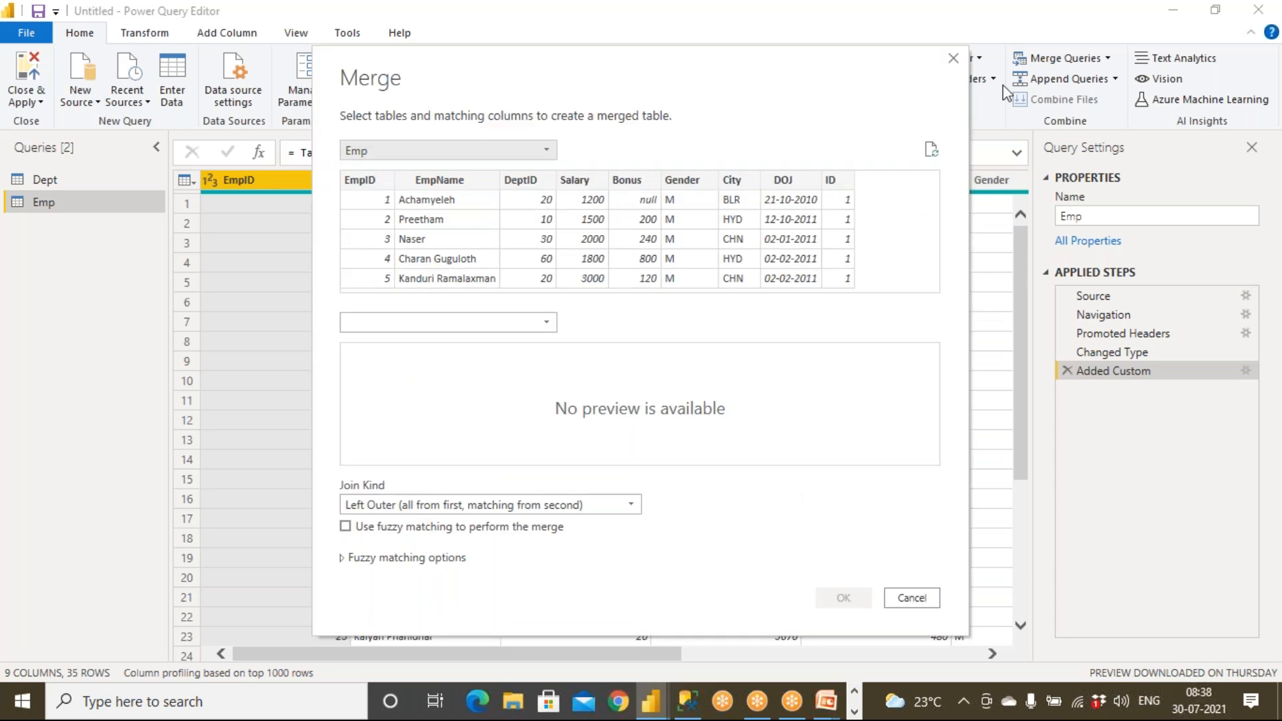
left_click(382, 150)
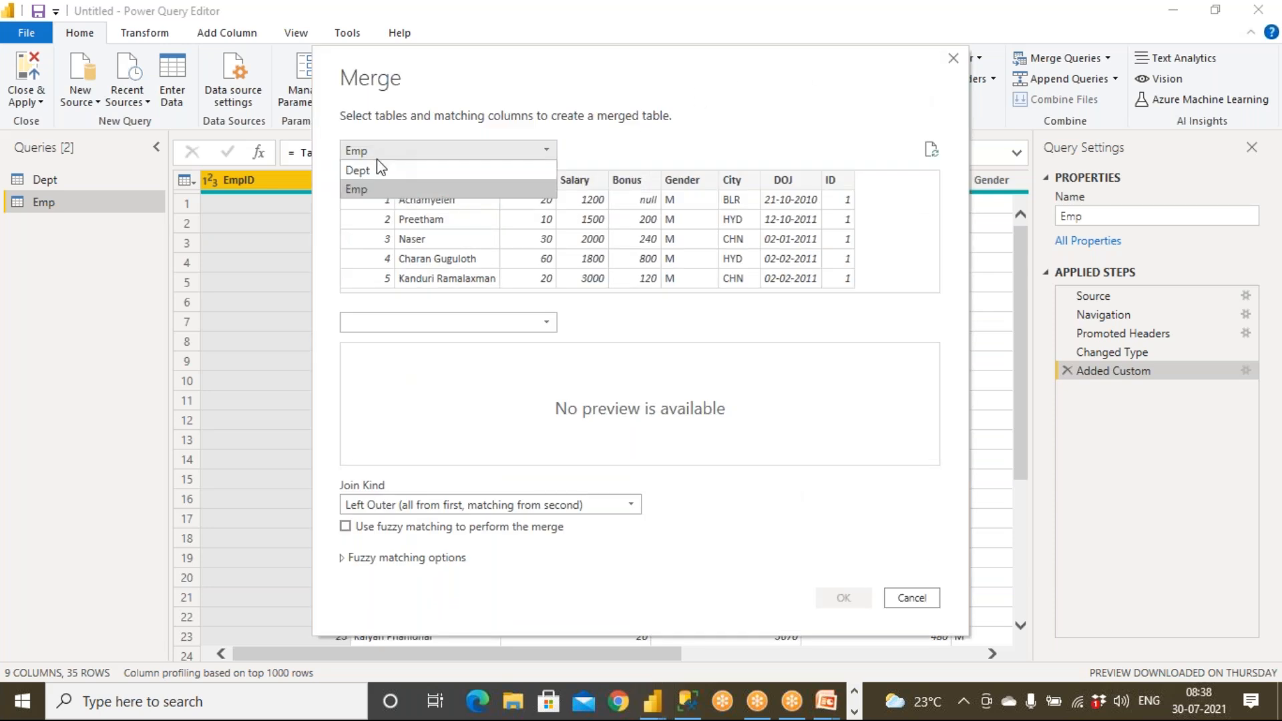
left_click(378, 170)
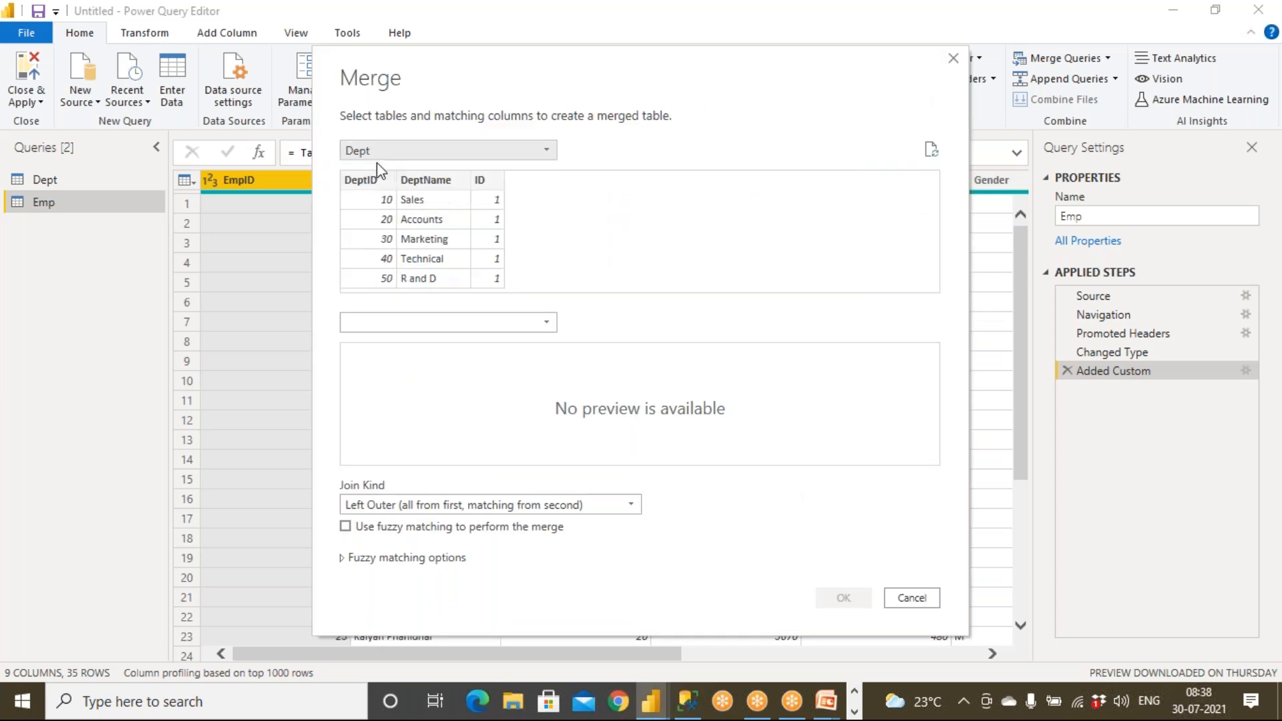
left_click(387, 326)
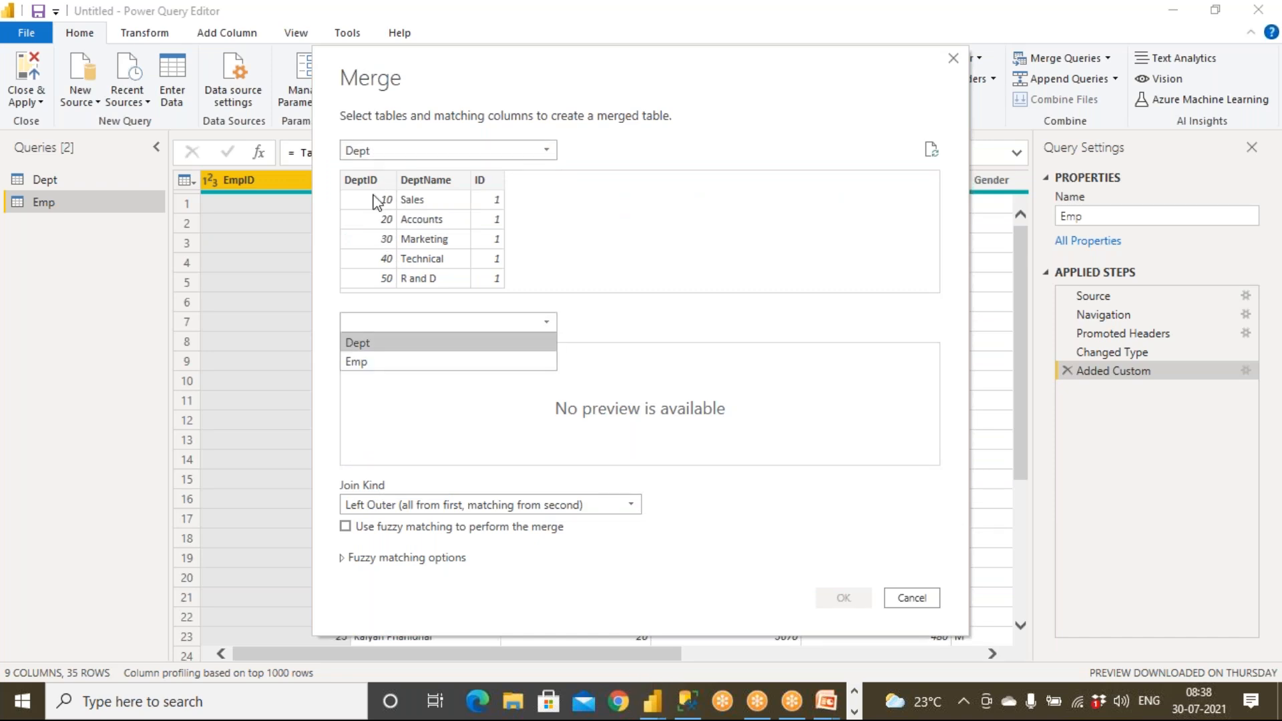
left_click(361, 362)
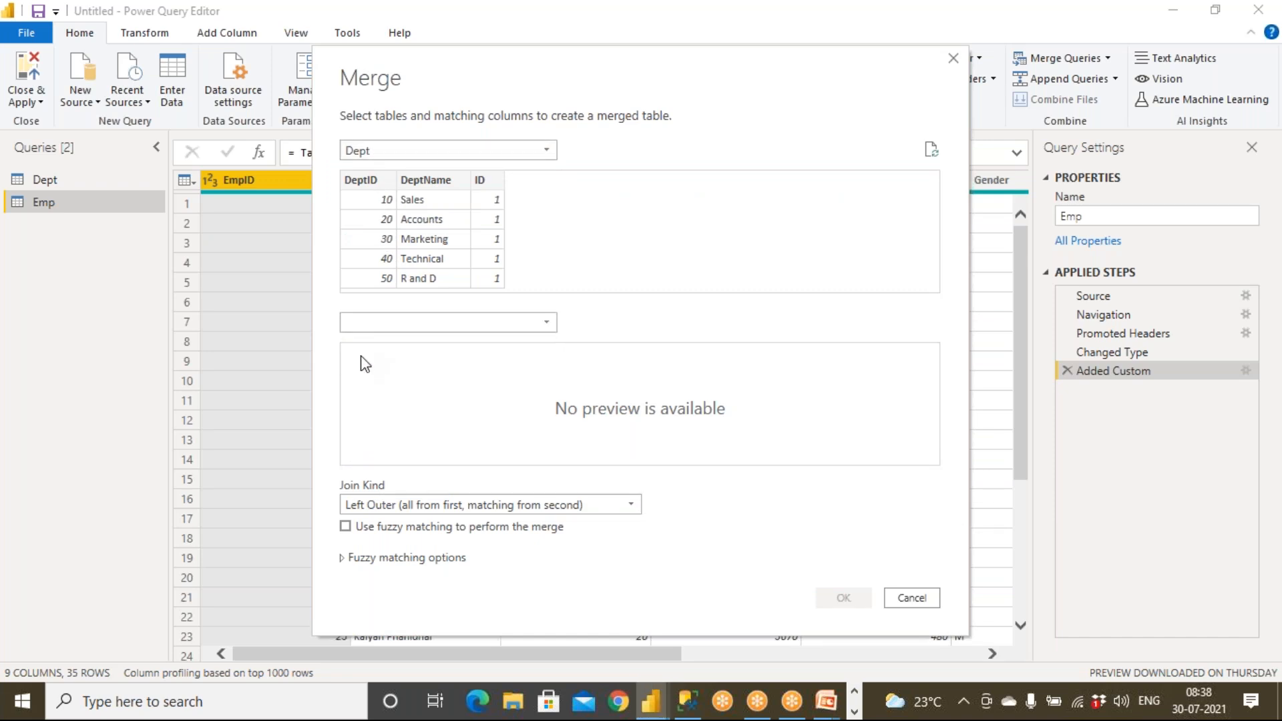
left_click(376, 151)
left_click(372, 169)
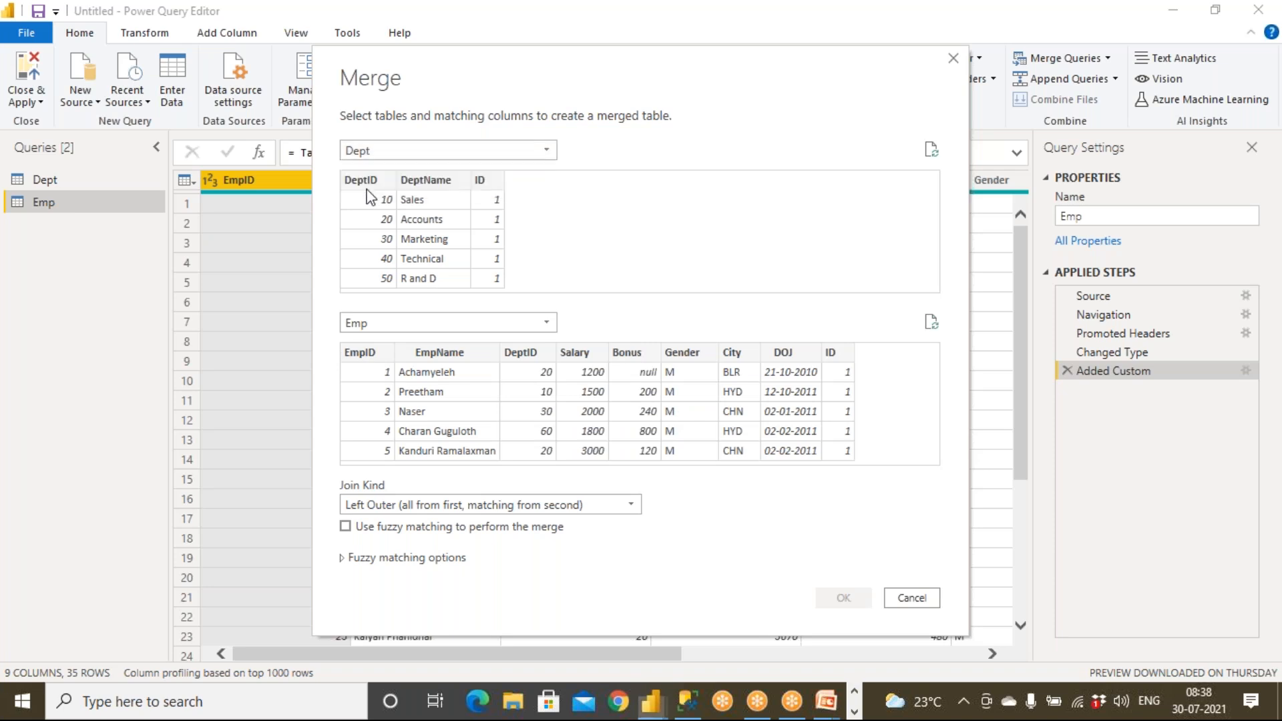
left_click(379, 325)
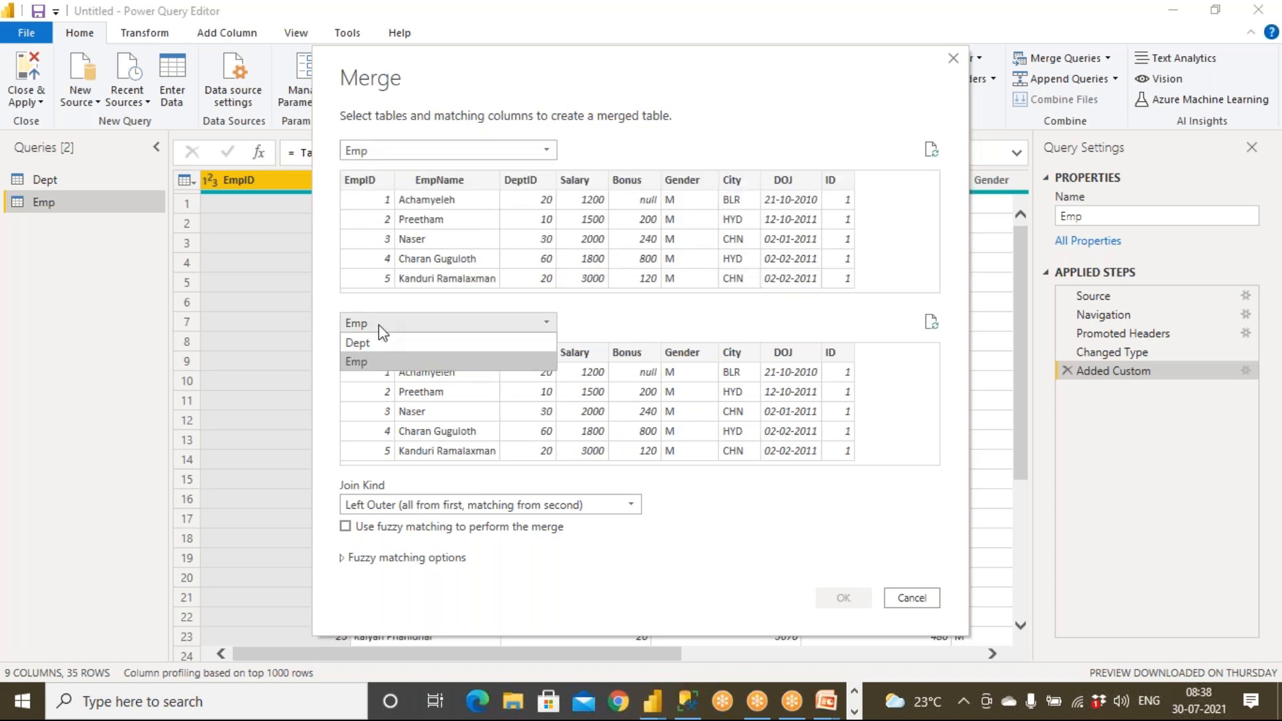
left_click(378, 343)
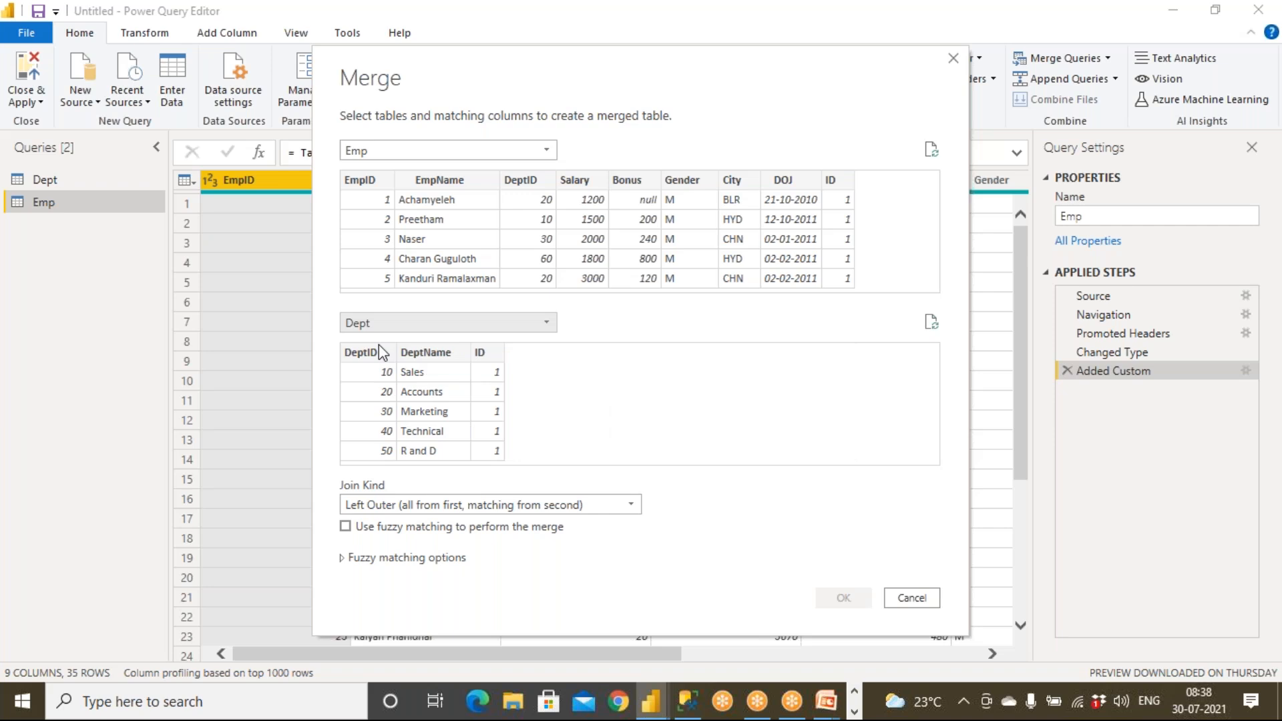
left_click(844, 180)
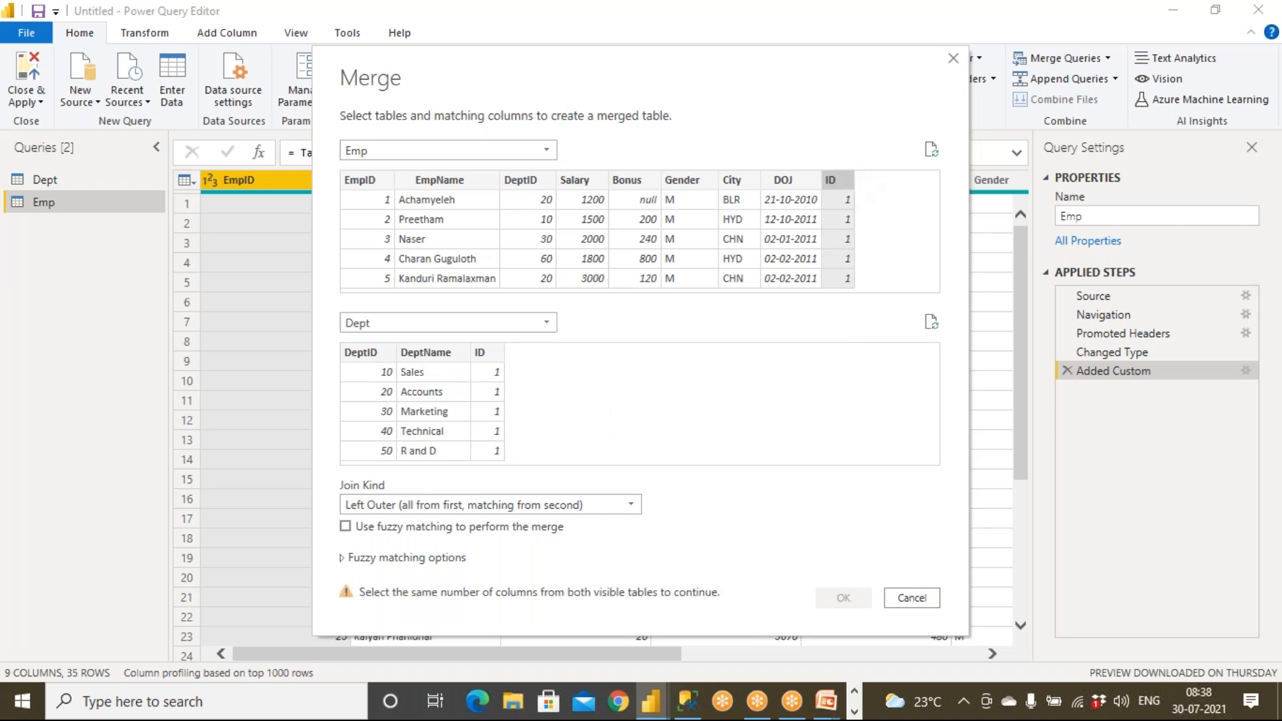
left_click(496, 352)
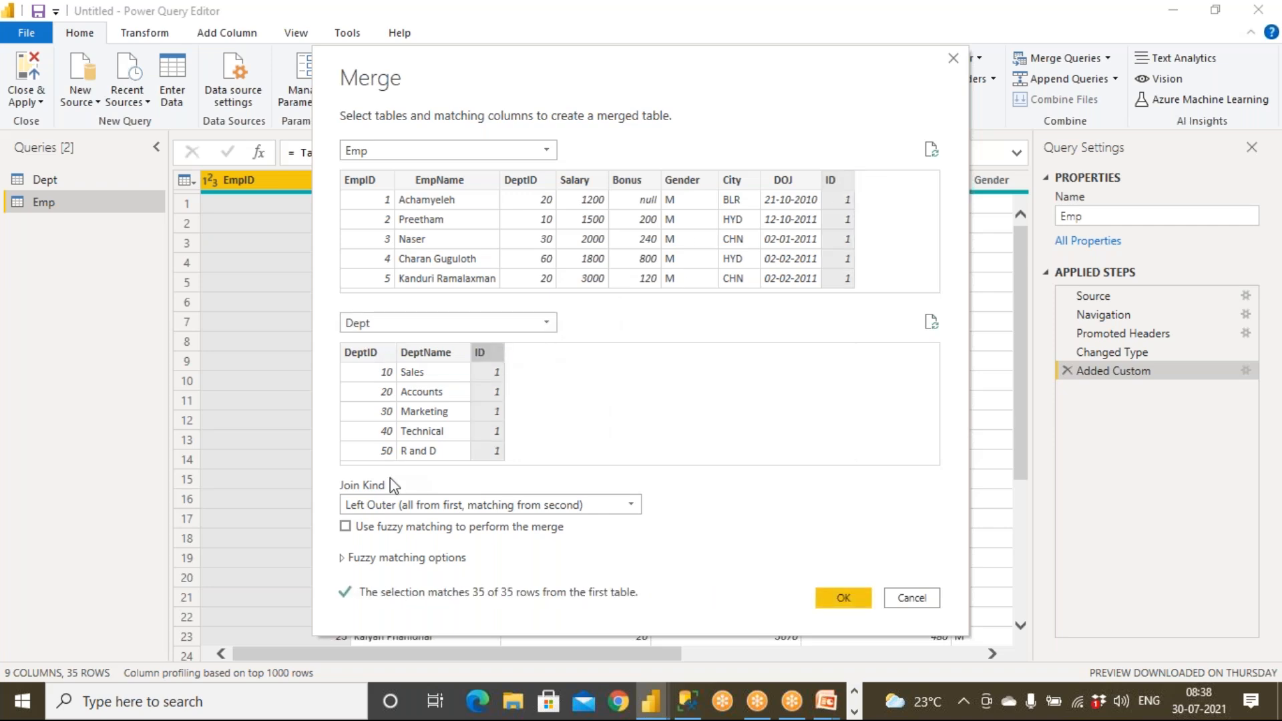
Choose the Inner join kind and confirm, creating Merge1 with 10 columns and 35 rows.
left_click(387, 508)
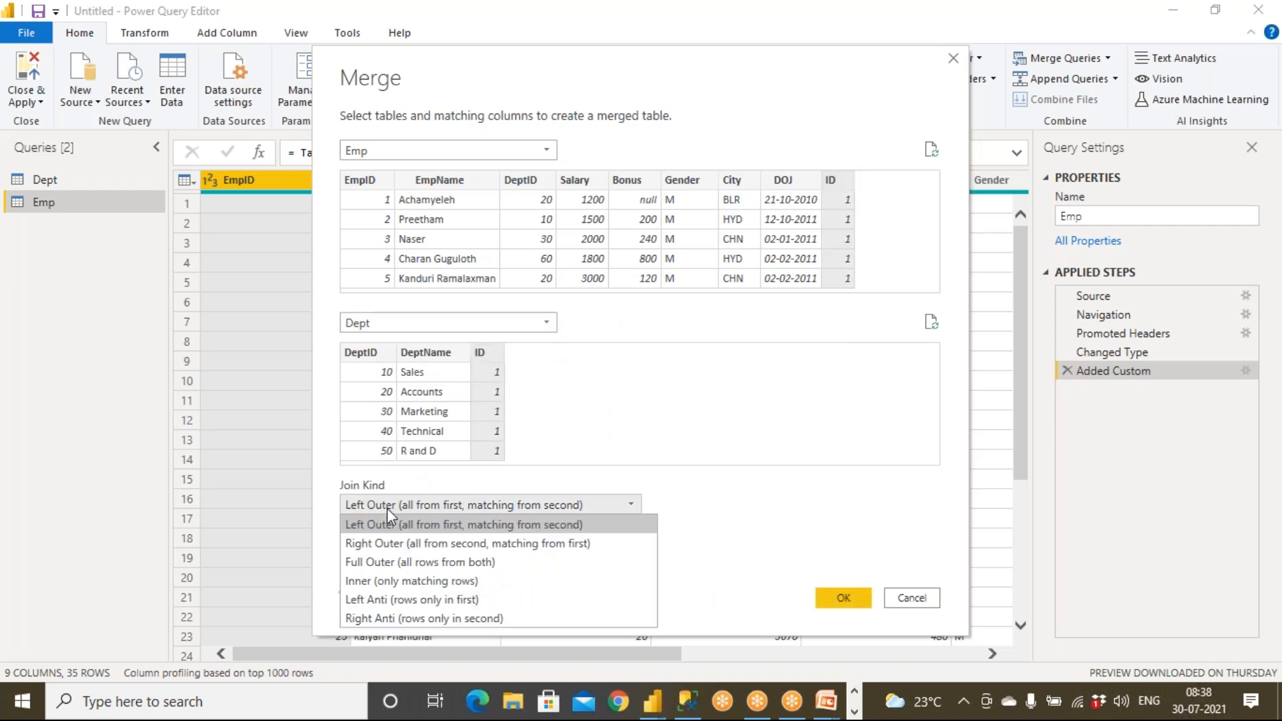
left_click(407, 581)
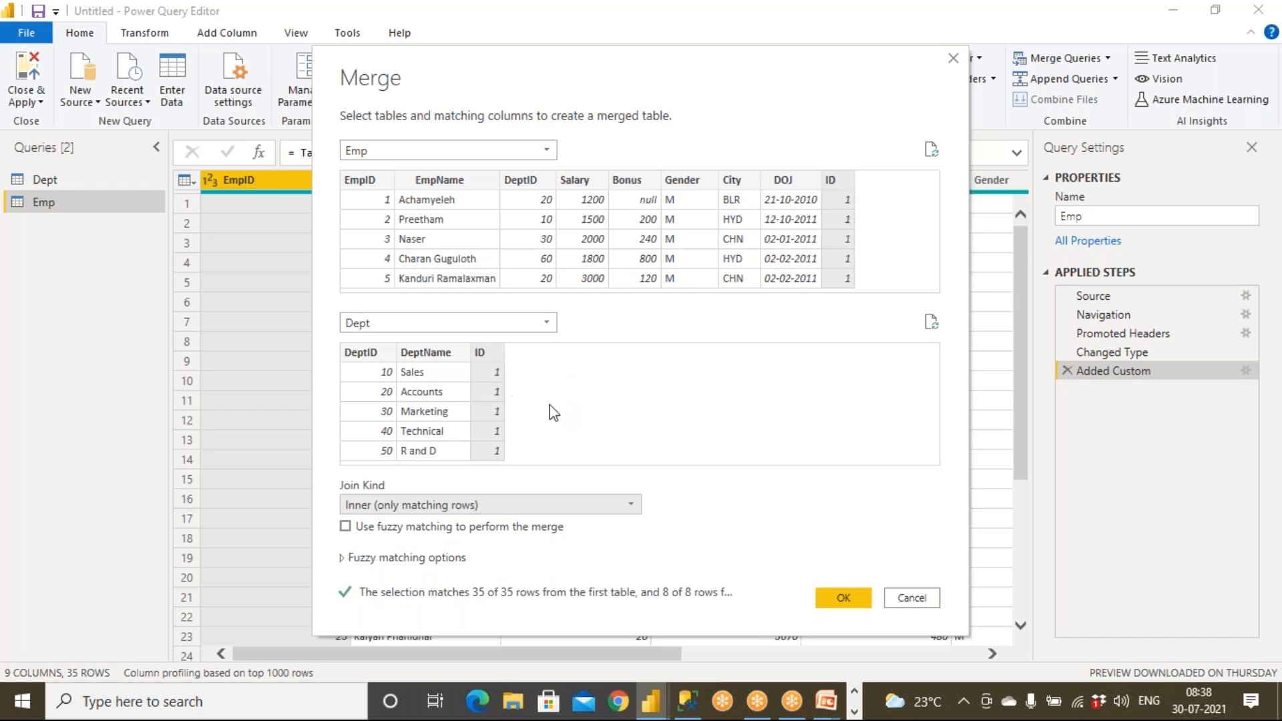
left_click(392, 507)
left_click(393, 524)
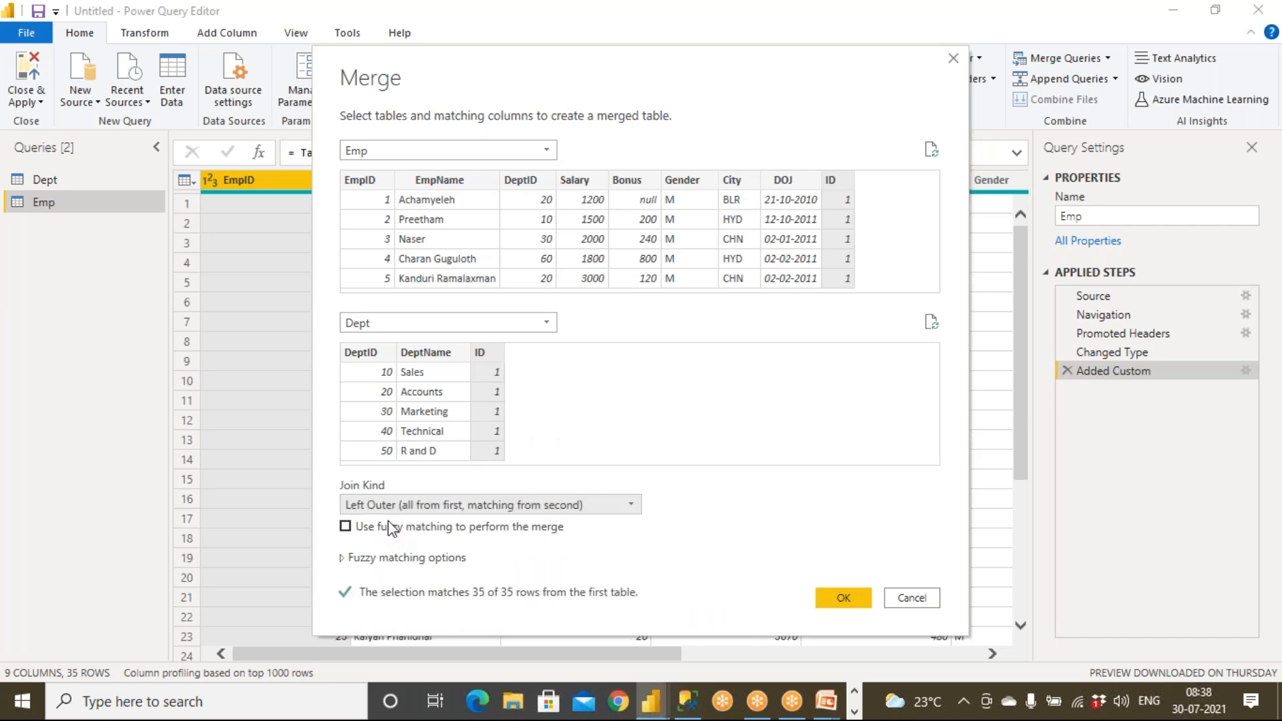
left_click(415, 505)
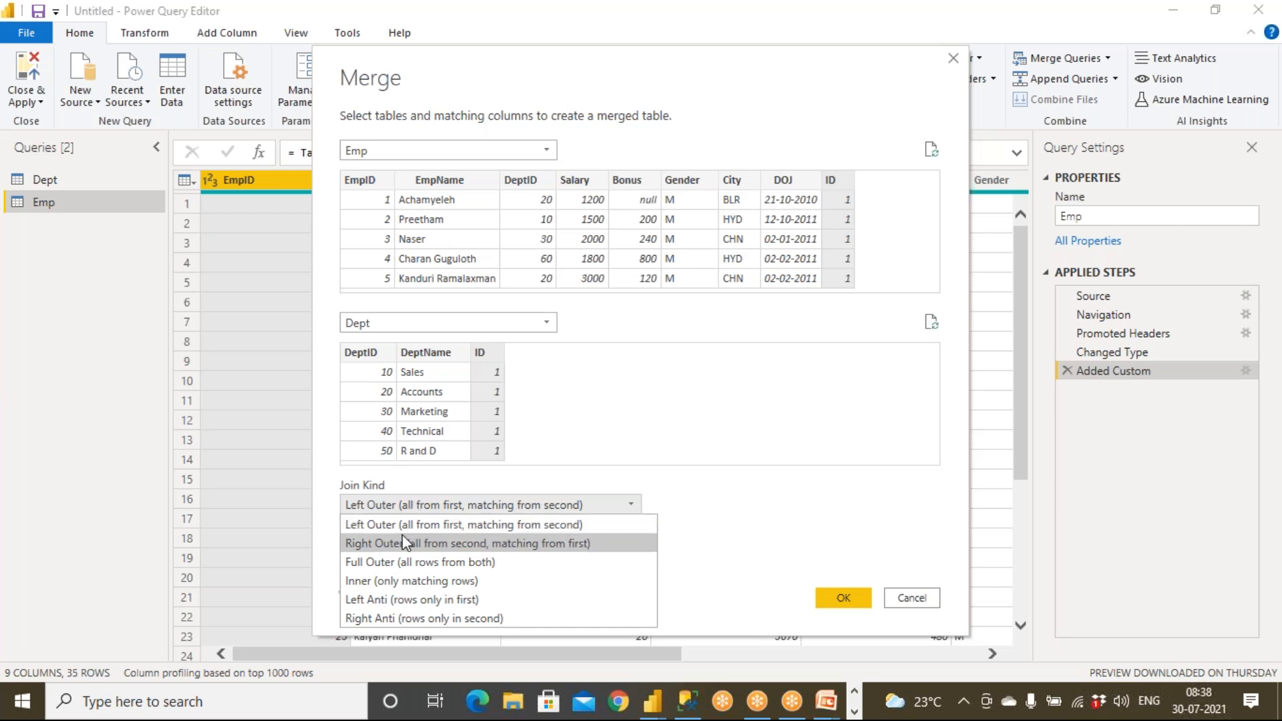
left_click(406, 581)
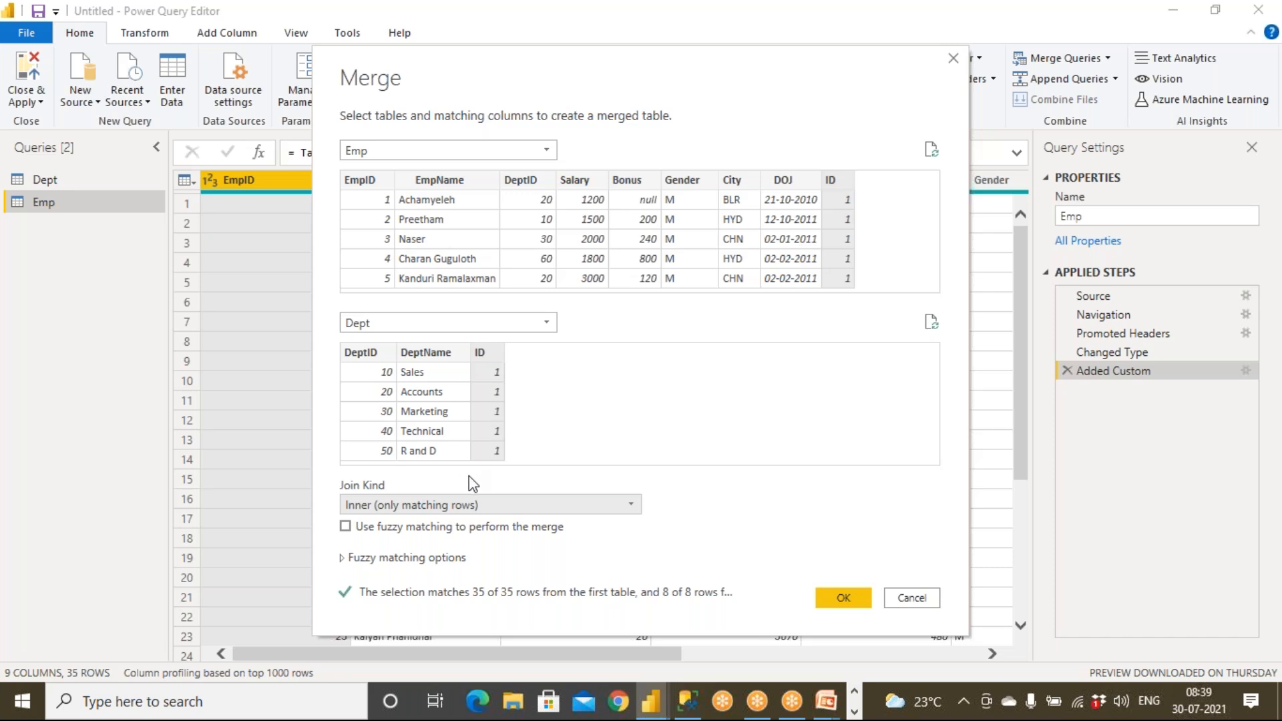
left_click(833, 596)
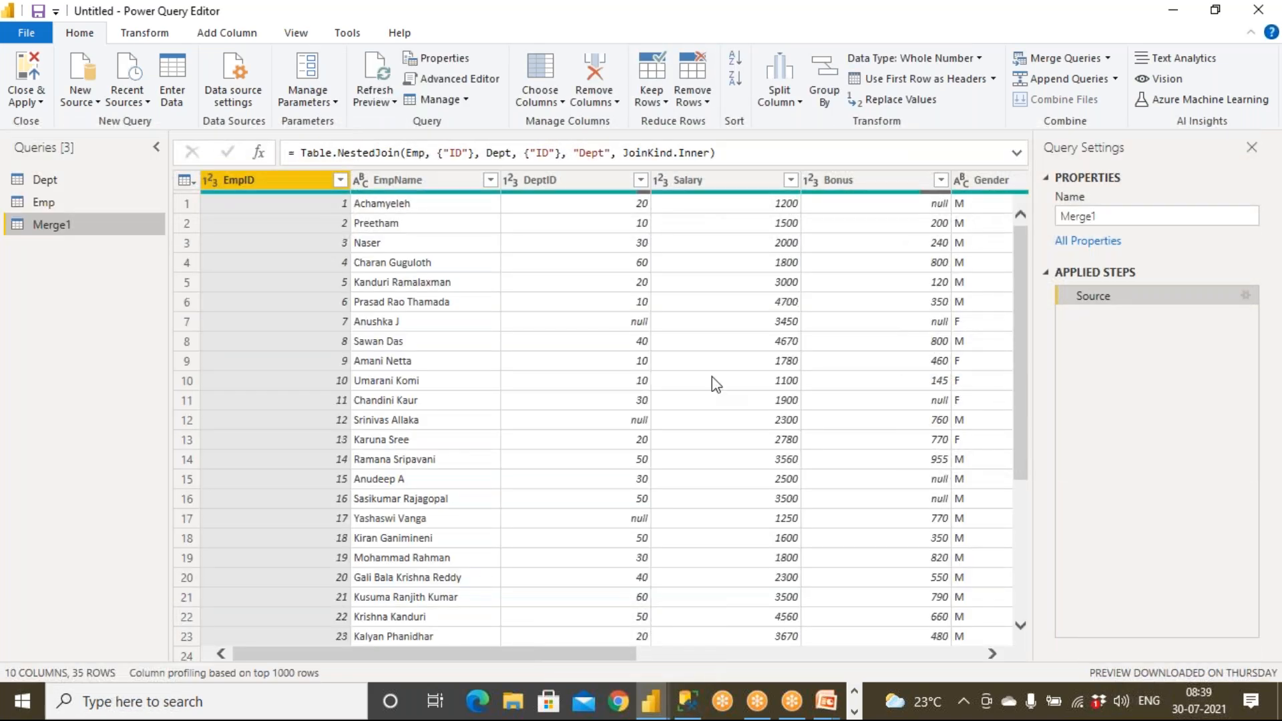
Rewrite the amaster, BRMASTER query as amaster cross join BRMASTER and run it, returning 640 rows.
left_click(690, 701)
left_click(764, 275)
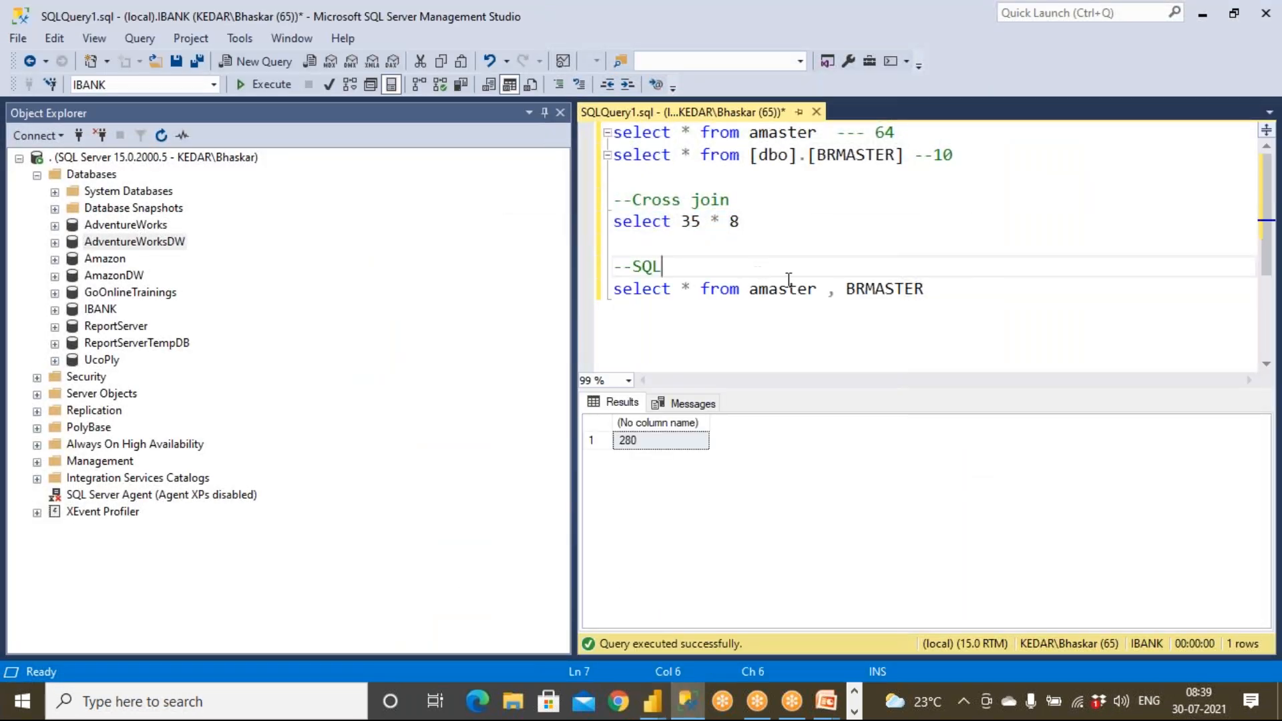
left_click_drag(828, 296, 837, 295)
type("cross ")
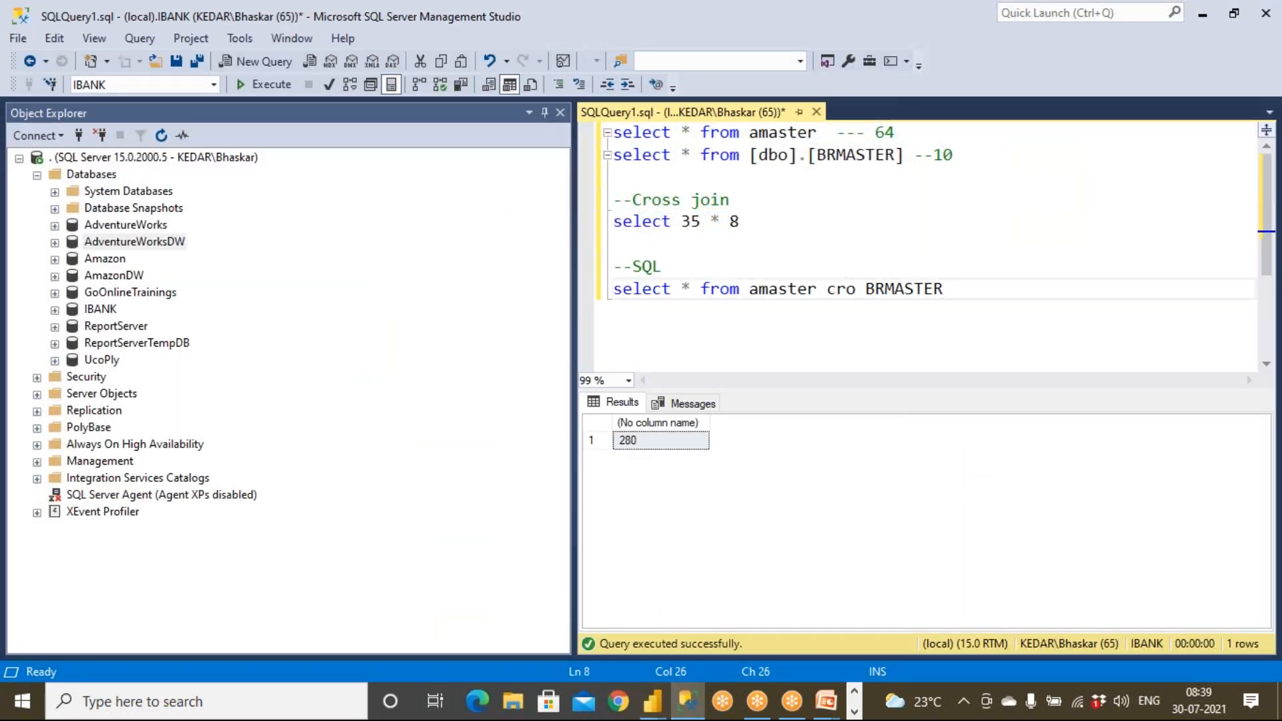
type("join")
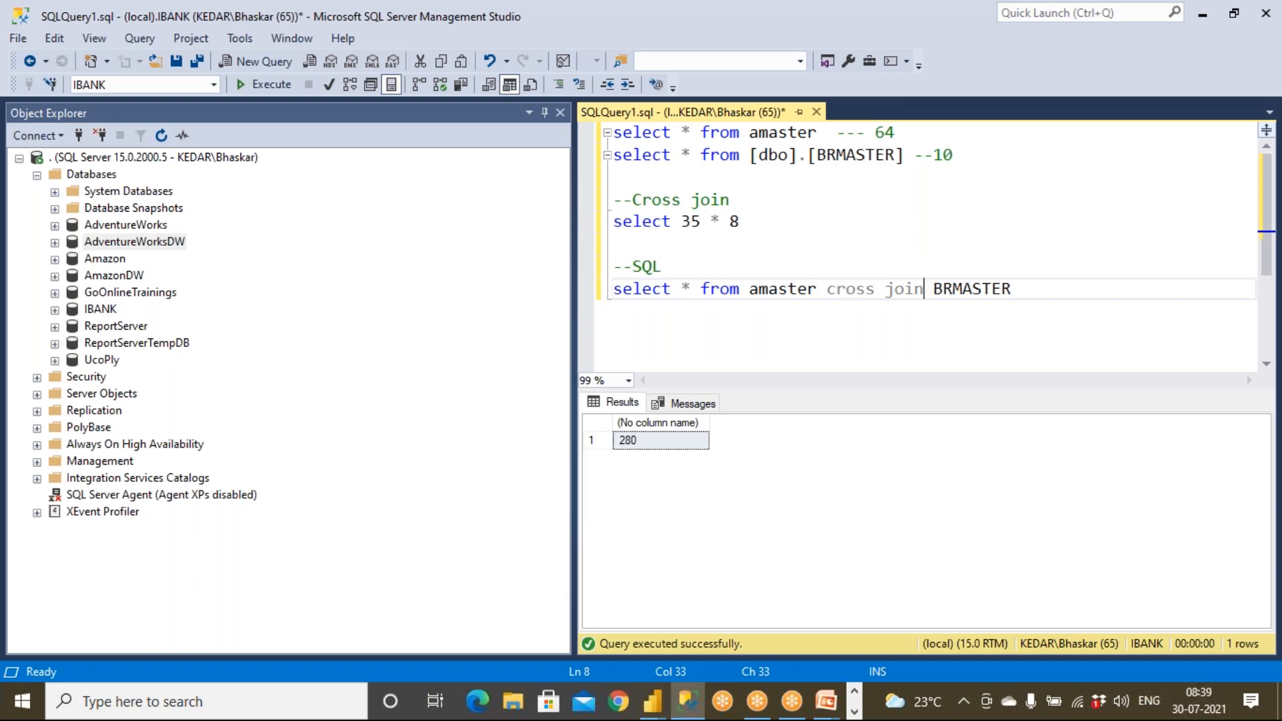
left_click_drag(1017, 293, 487, 278)
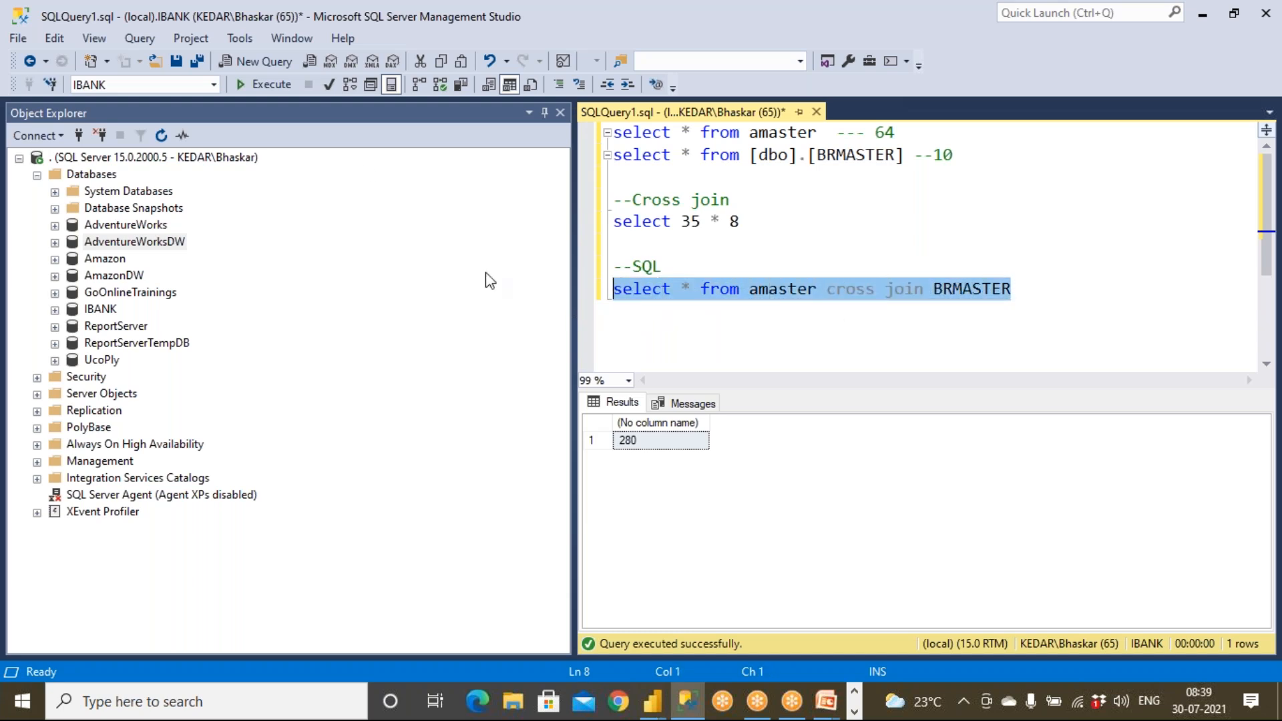
left_click(268, 85)
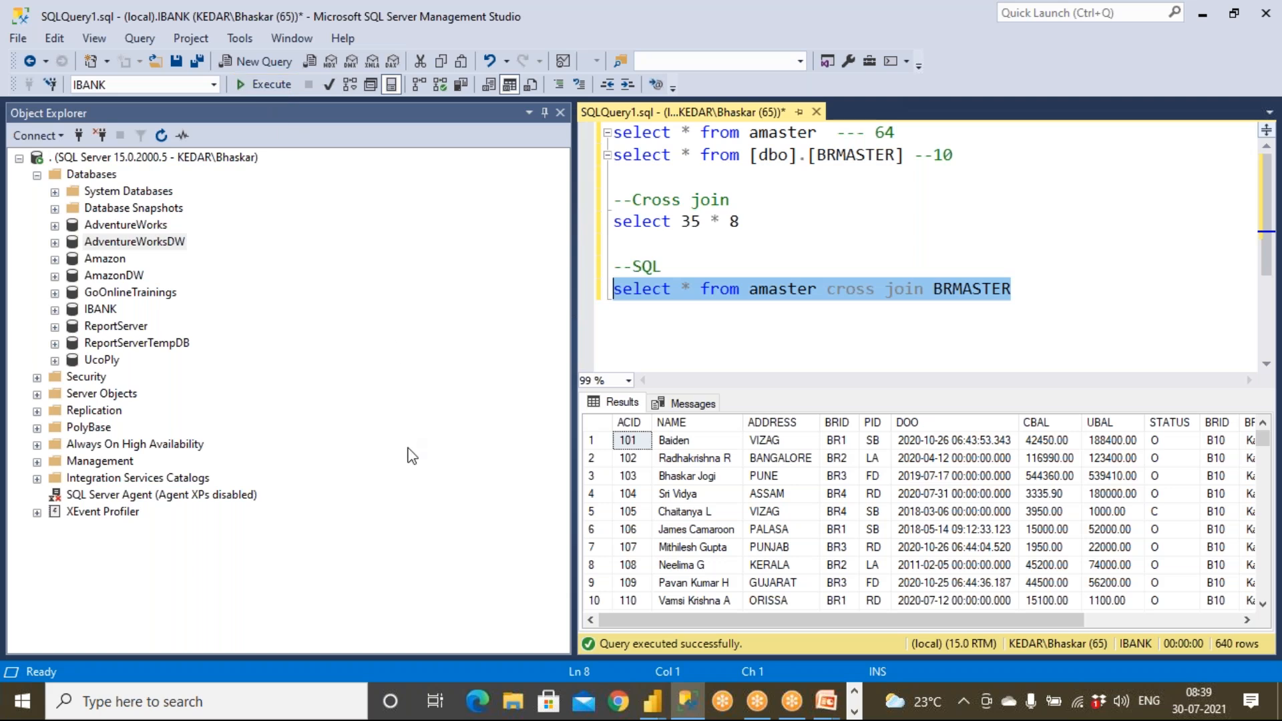
mouse_move(652, 702)
left_click(745, 611)
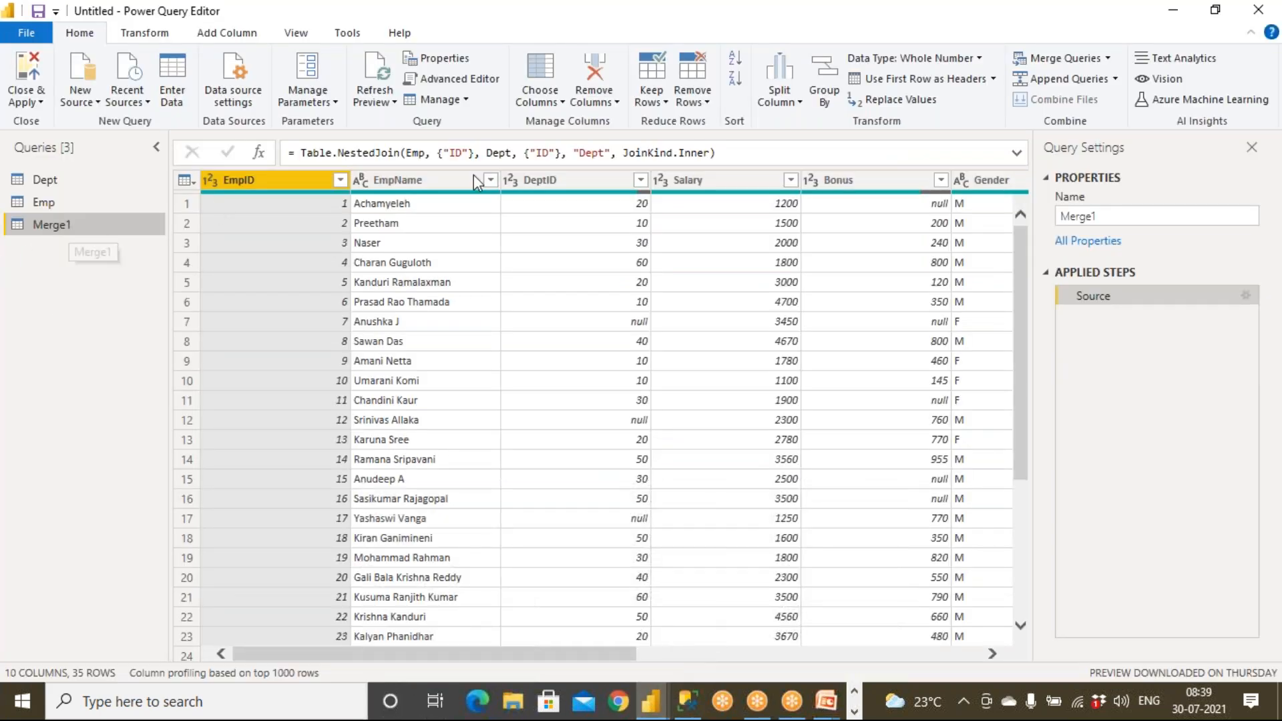
Rename the Merge1 query to EmpCrossJoinDept and Close & Apply the changes.
left_click_drag(1108, 214, 1011, 231)
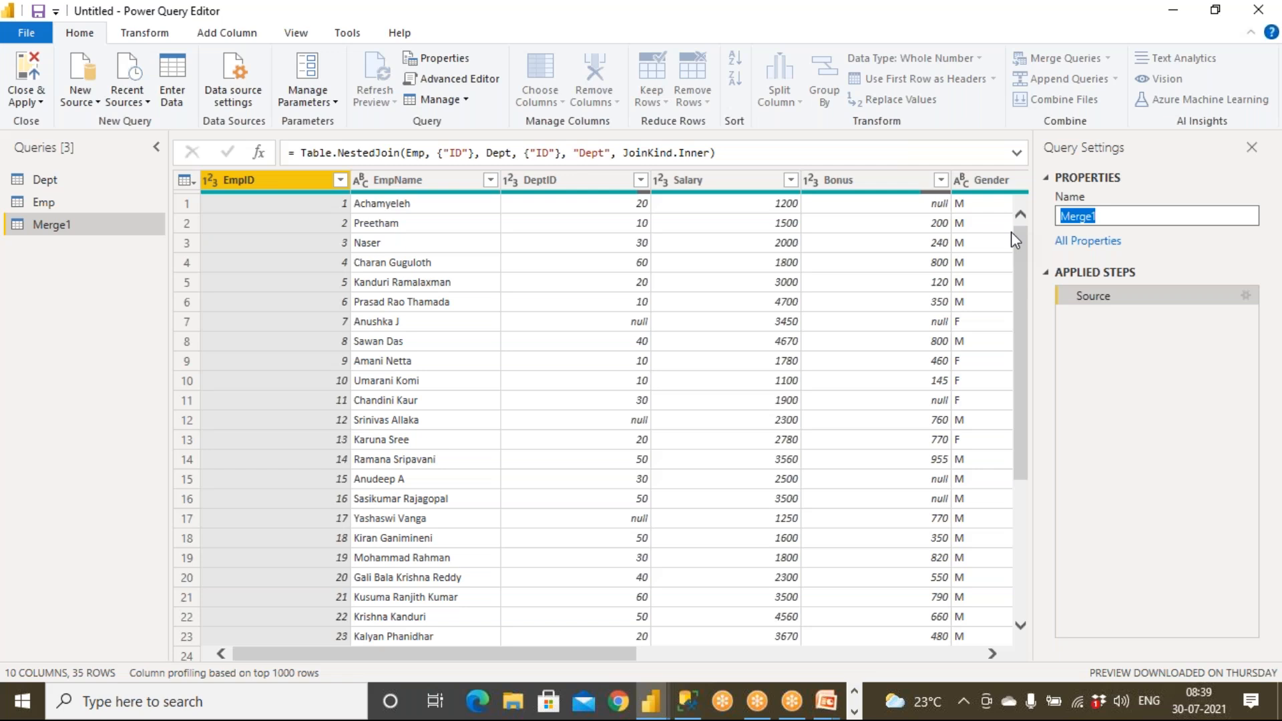
type("EmpCrossJoinDept")
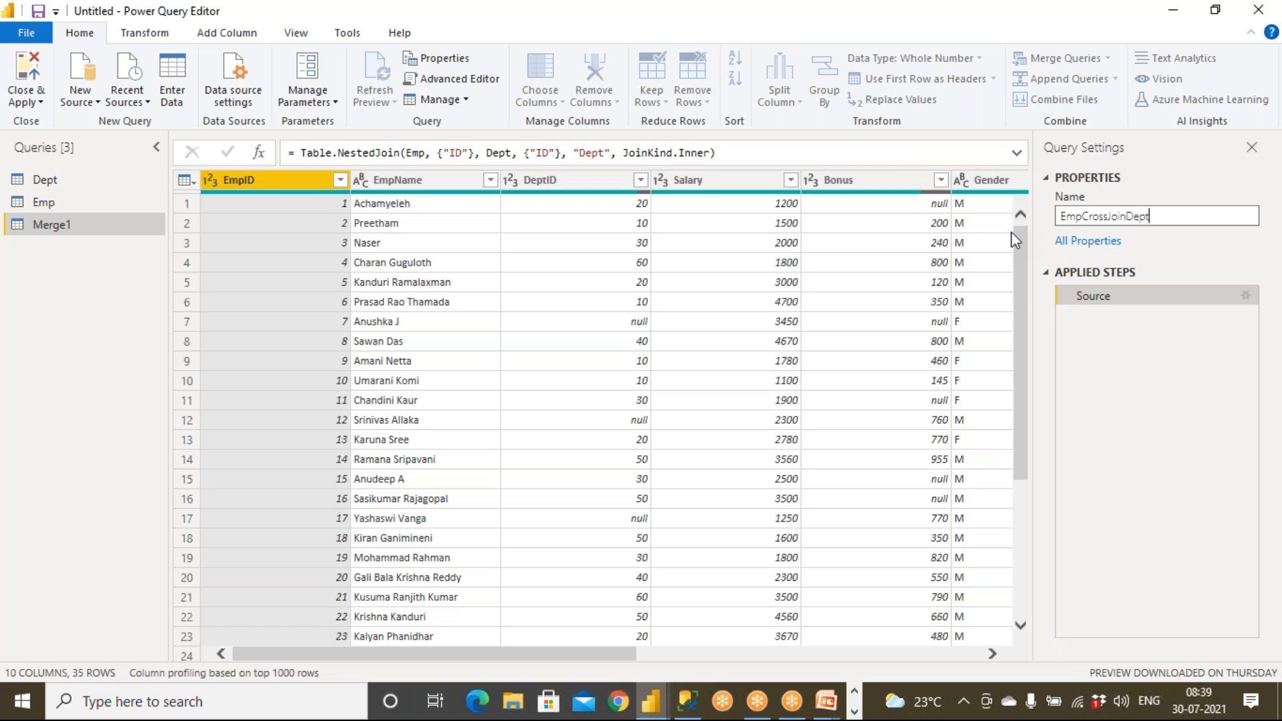
left_click(321, 185)
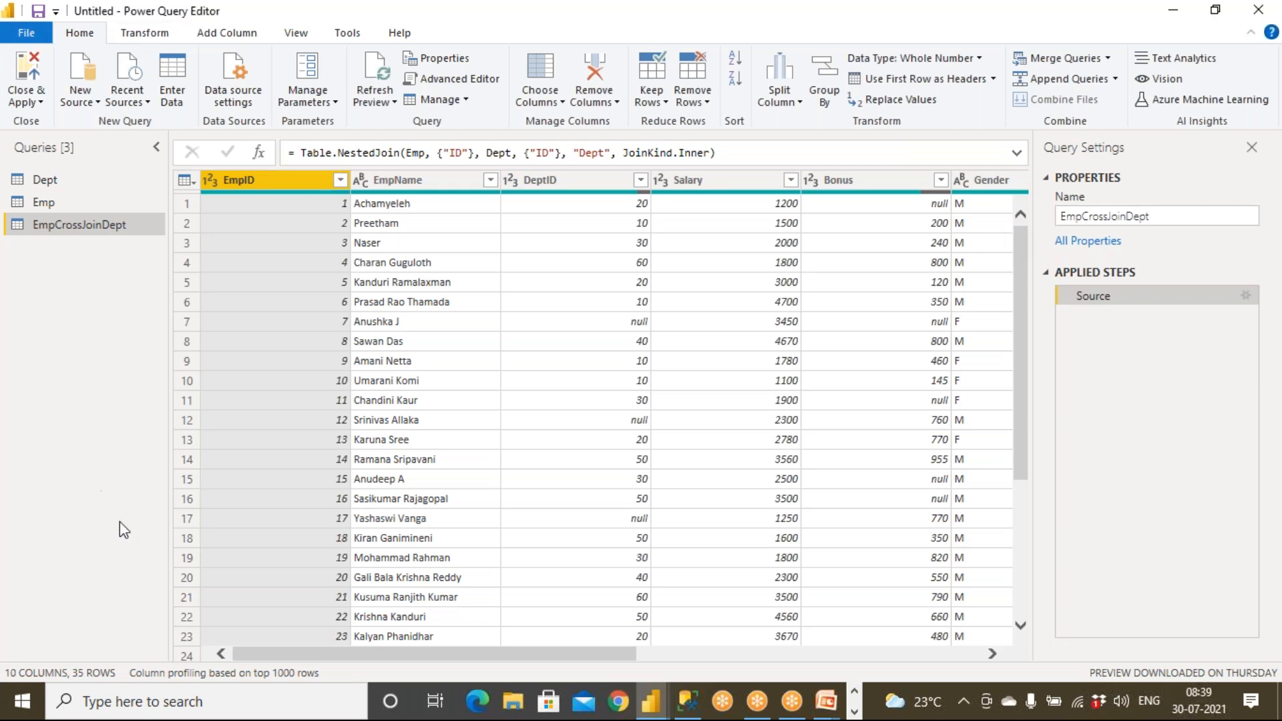
left_click(22, 75)
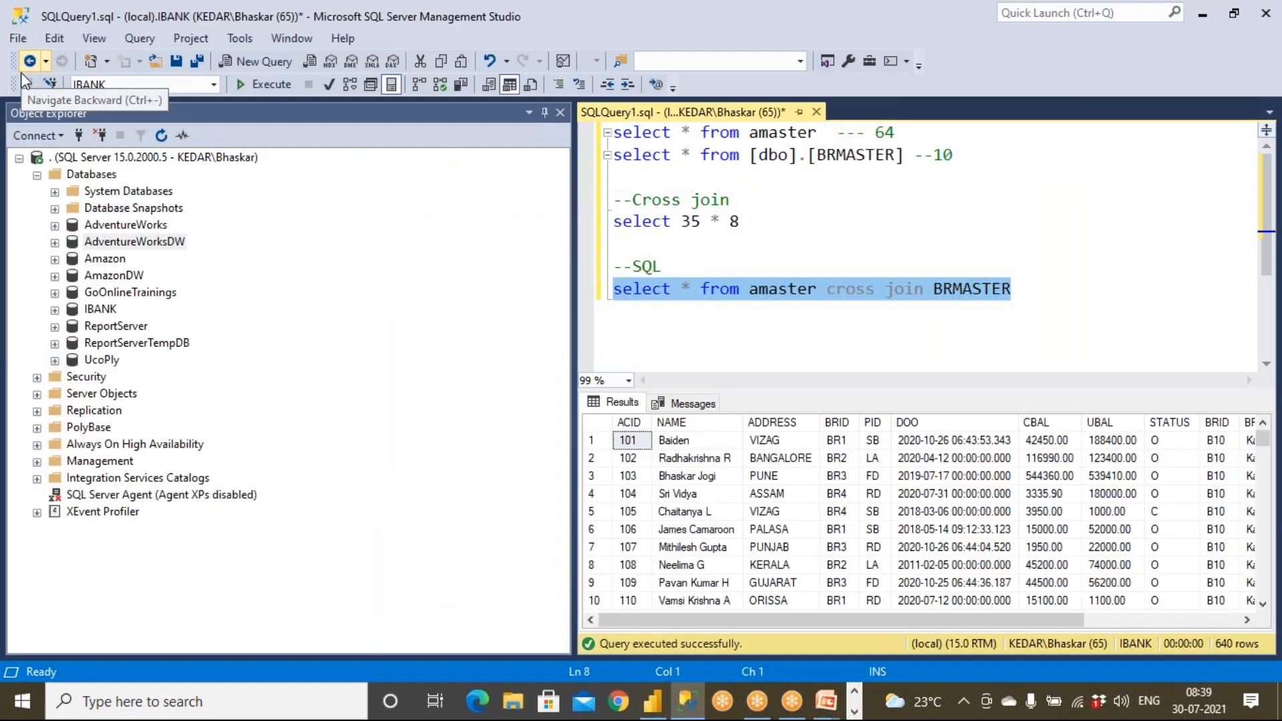
Bring the Power BI Desktop report forward, showing Dept, Emp and EmpCrossJoinDept loaded.
left_click(652, 703)
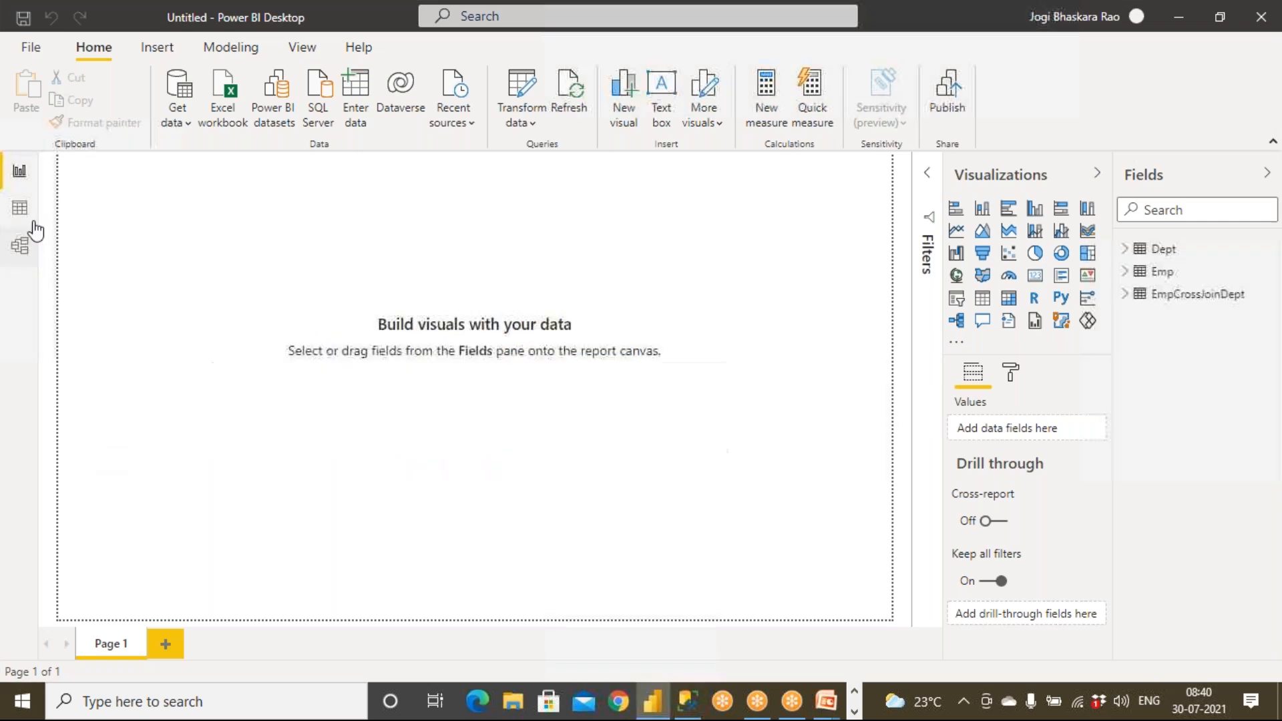
In Data view, compare Dept's 8 rows with the 35-row Emp and EmpCrossJoinDept tables.
left_click(20, 208)
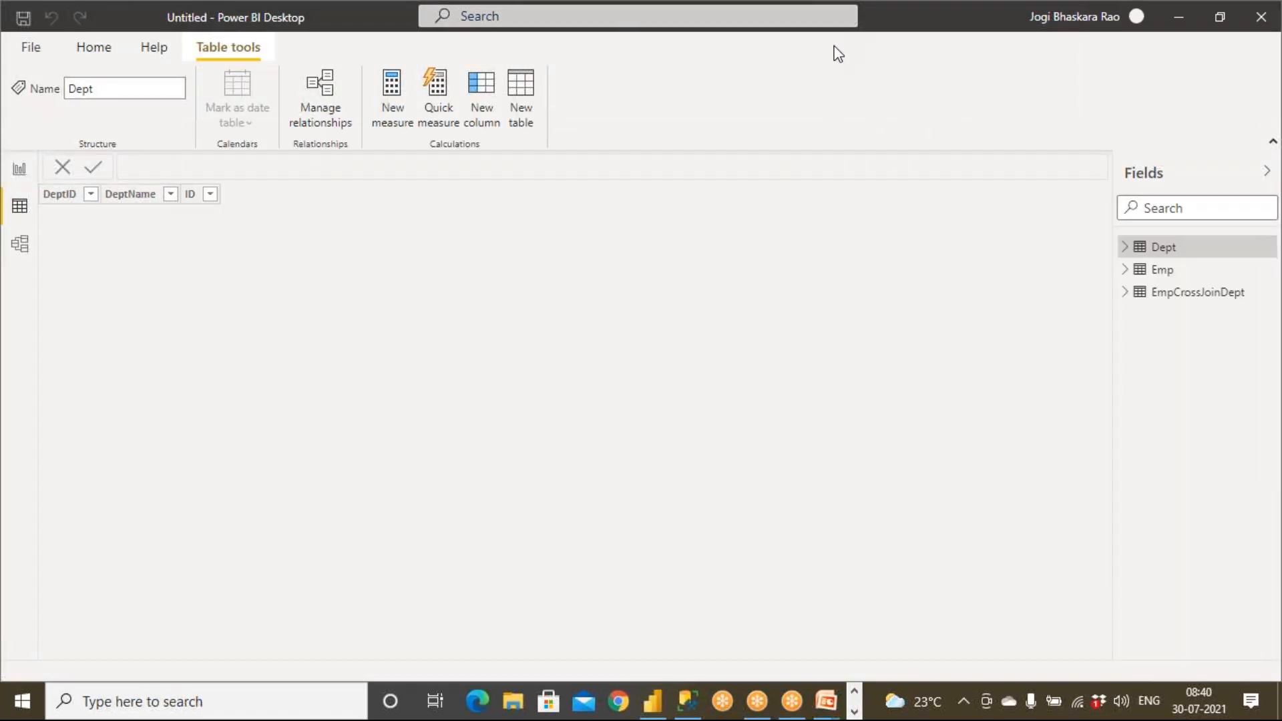
mouse_move(126, 630)
left_mouse_down()
mouse_move(100, 629)
mouse_move(125, 696)
mouse_move(127, 631)
left_mouse_up()
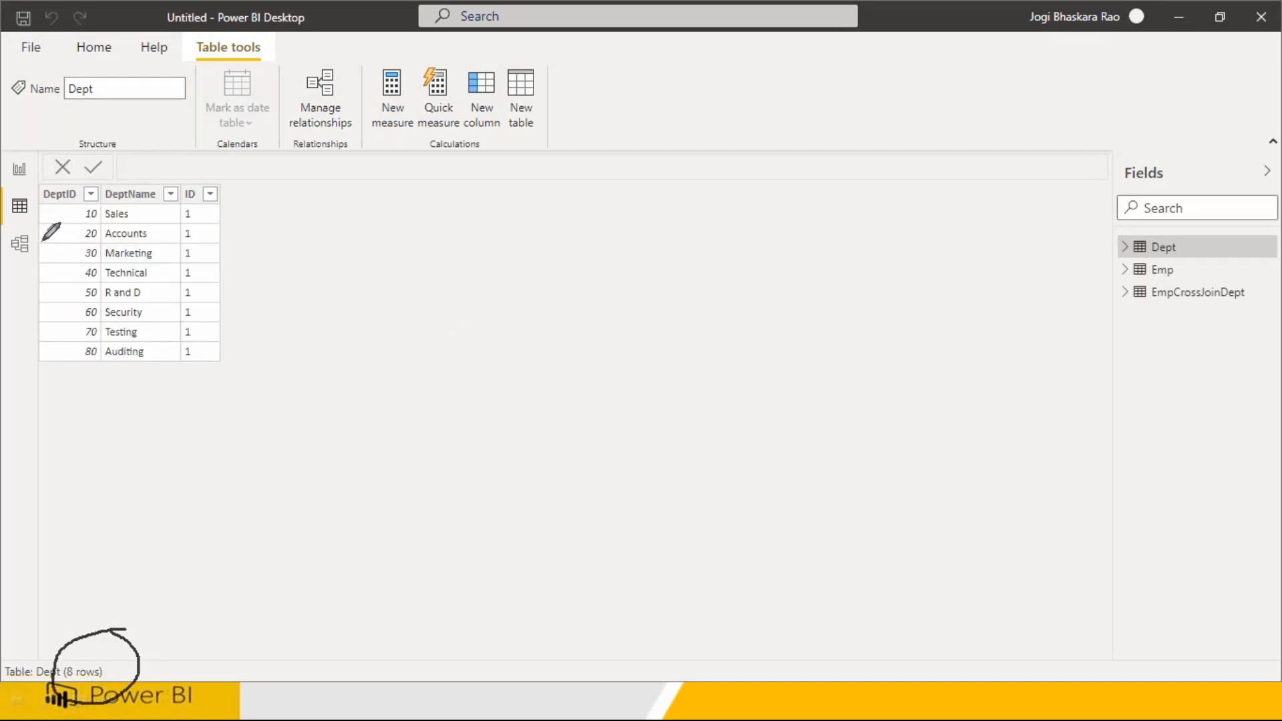
mouse_move(1191, 237)
left_mouse_down()
mouse_move(1174, 255)
mouse_move(1179, 241)
left_mouse_up()
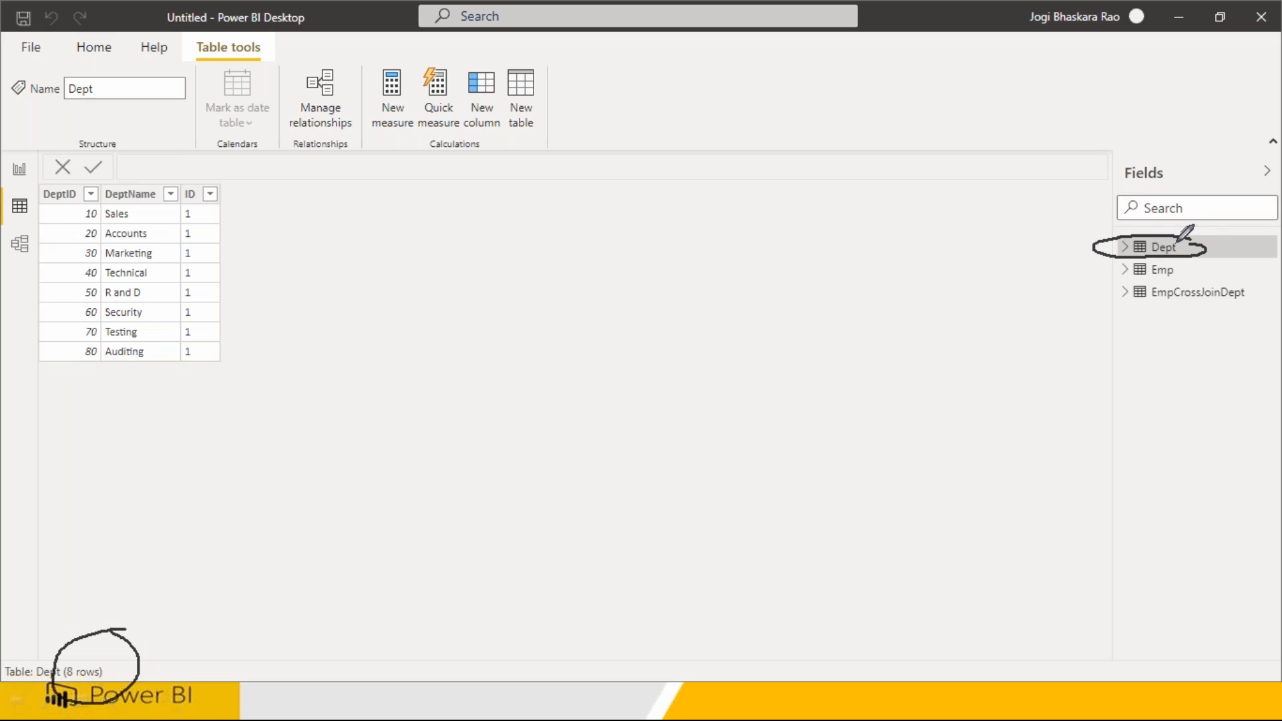
left_click(1165, 275)
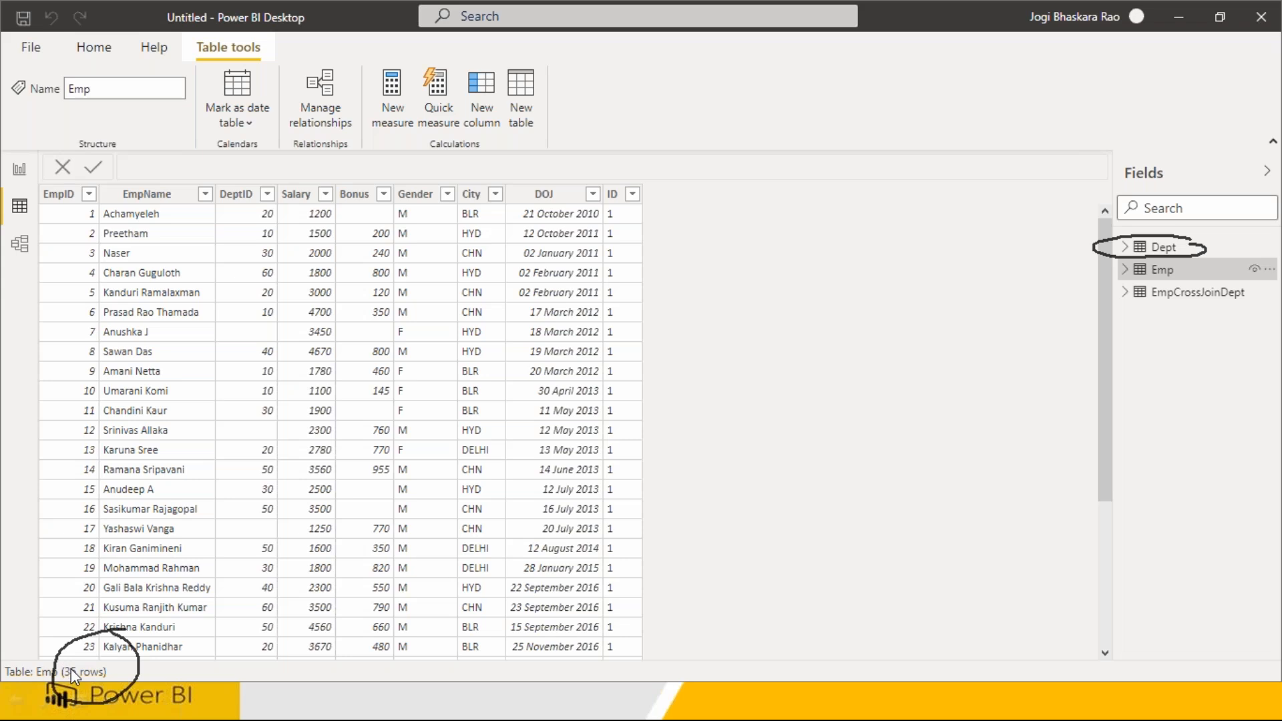
left_click(1132, 294)
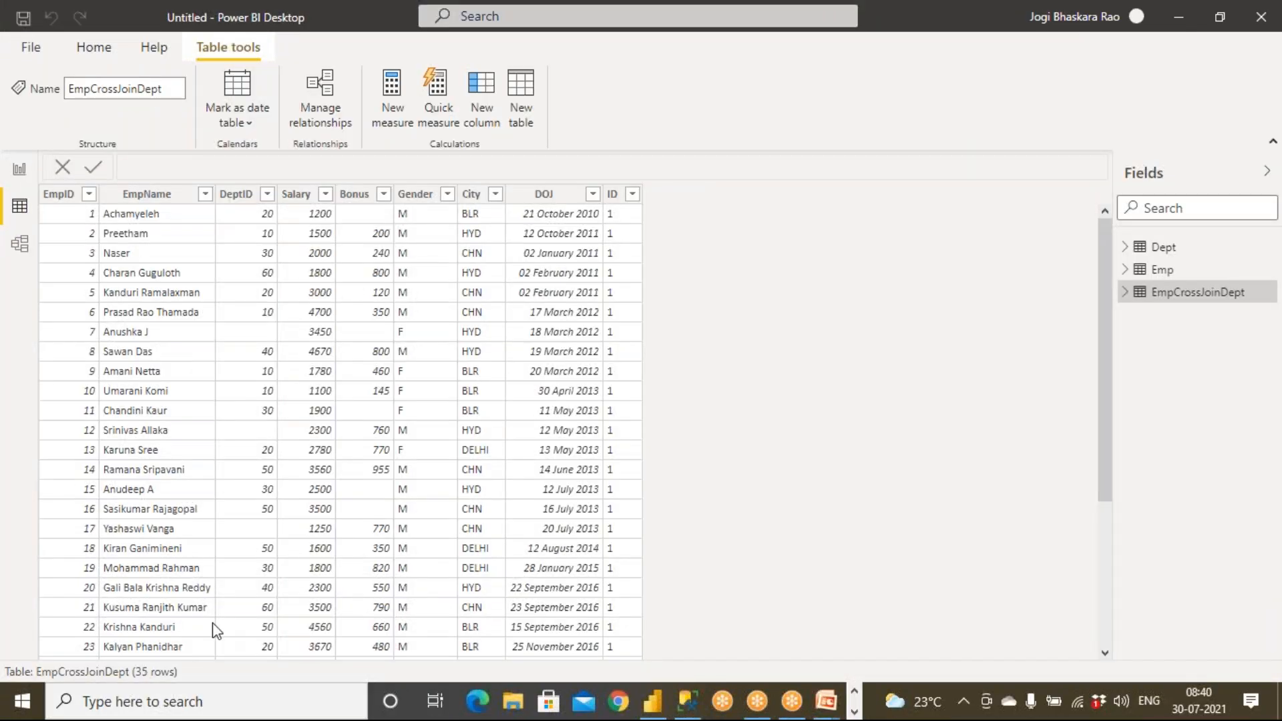
Return to the Power BI Desktop window on its Home ribbon.
key("super")
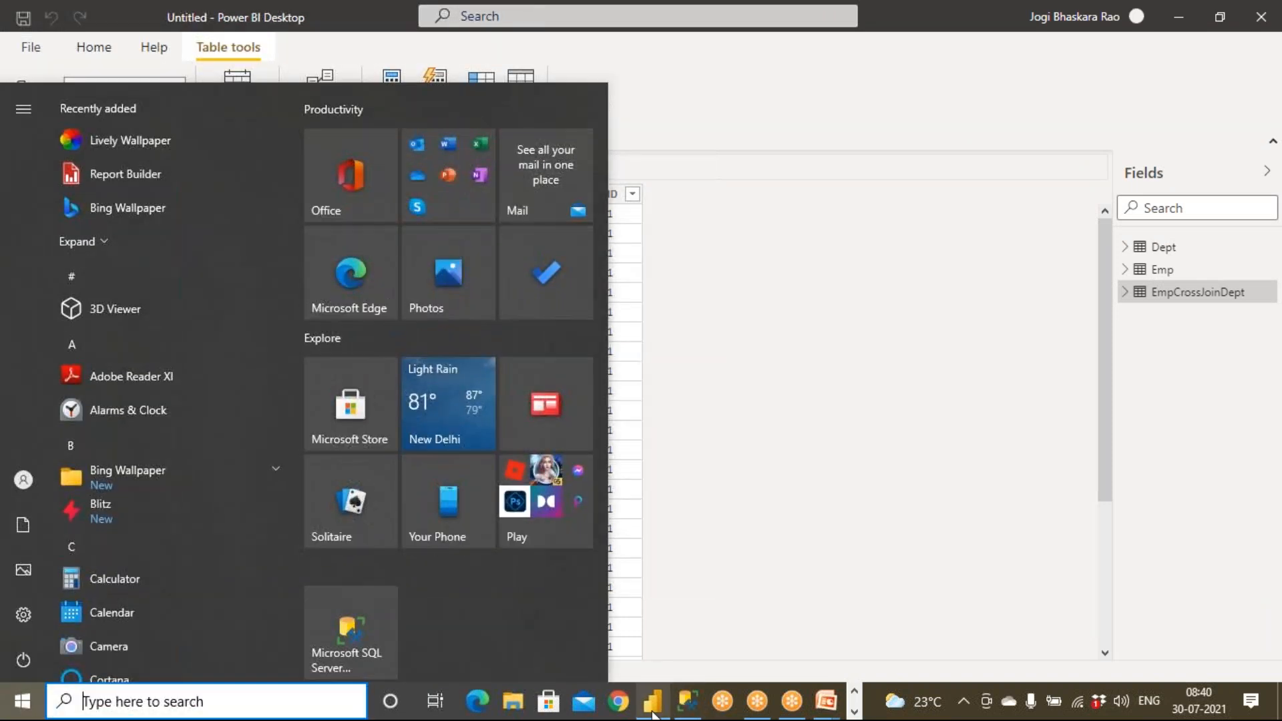
left_click(652, 708)
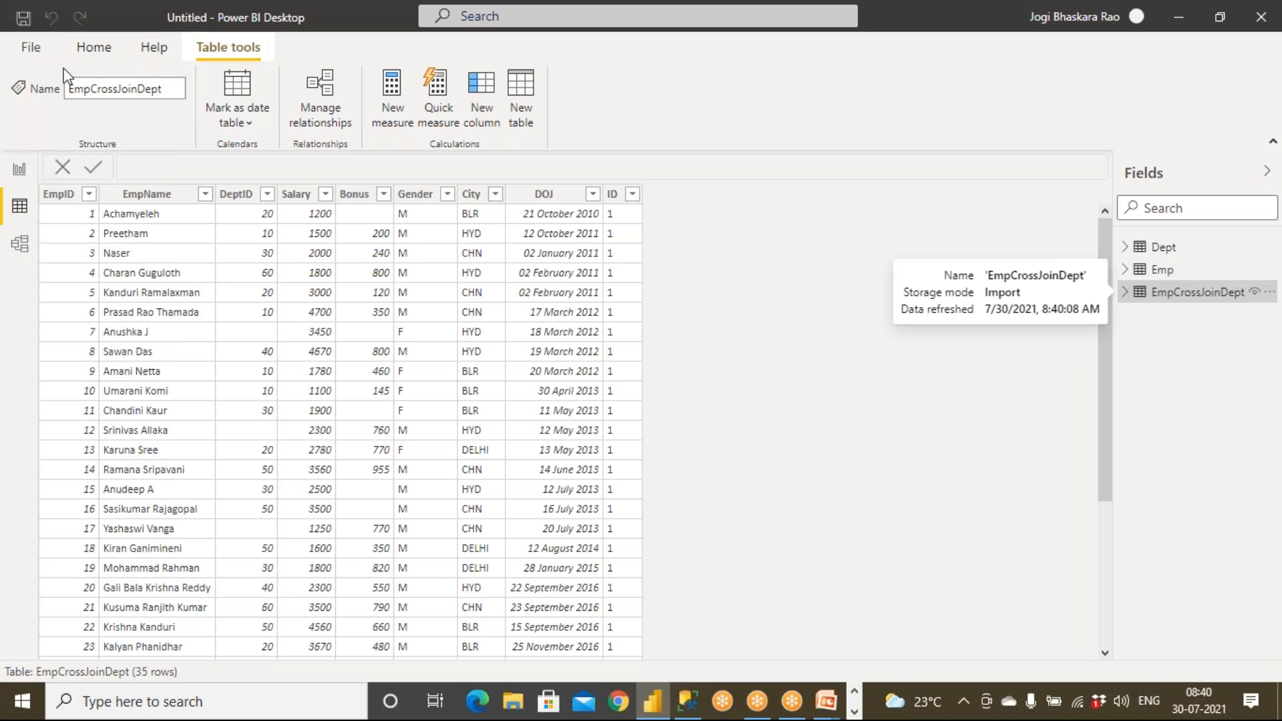
left_click(98, 46)
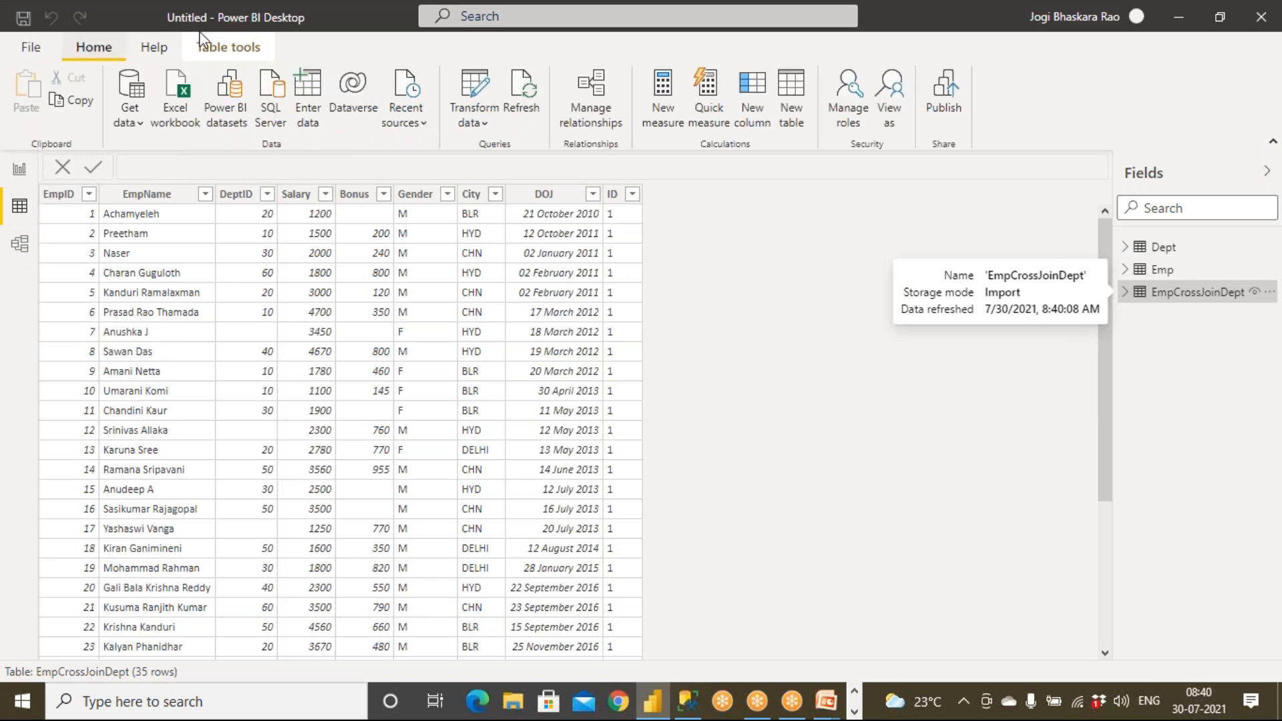
Open Transform data and view the EmpCrossJoinDept query in Power Query Editor.
left_click(482, 122)
left_click(493, 156)
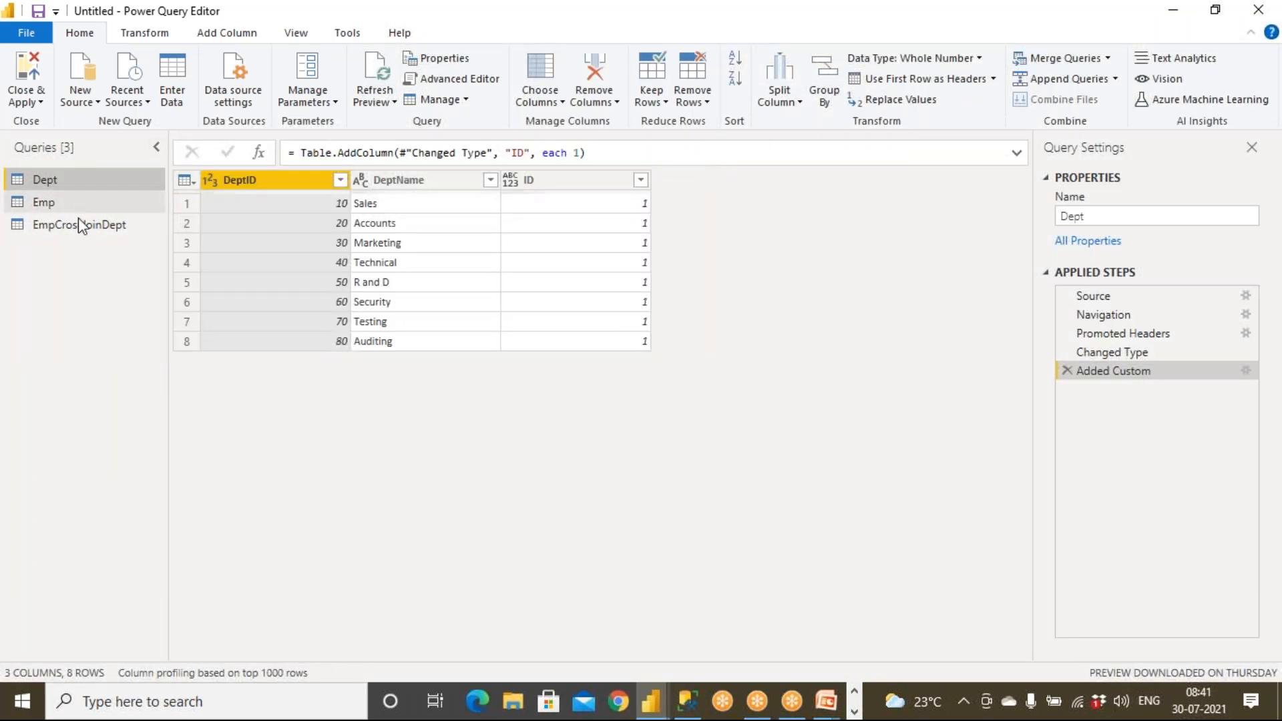
left_click(82, 227)
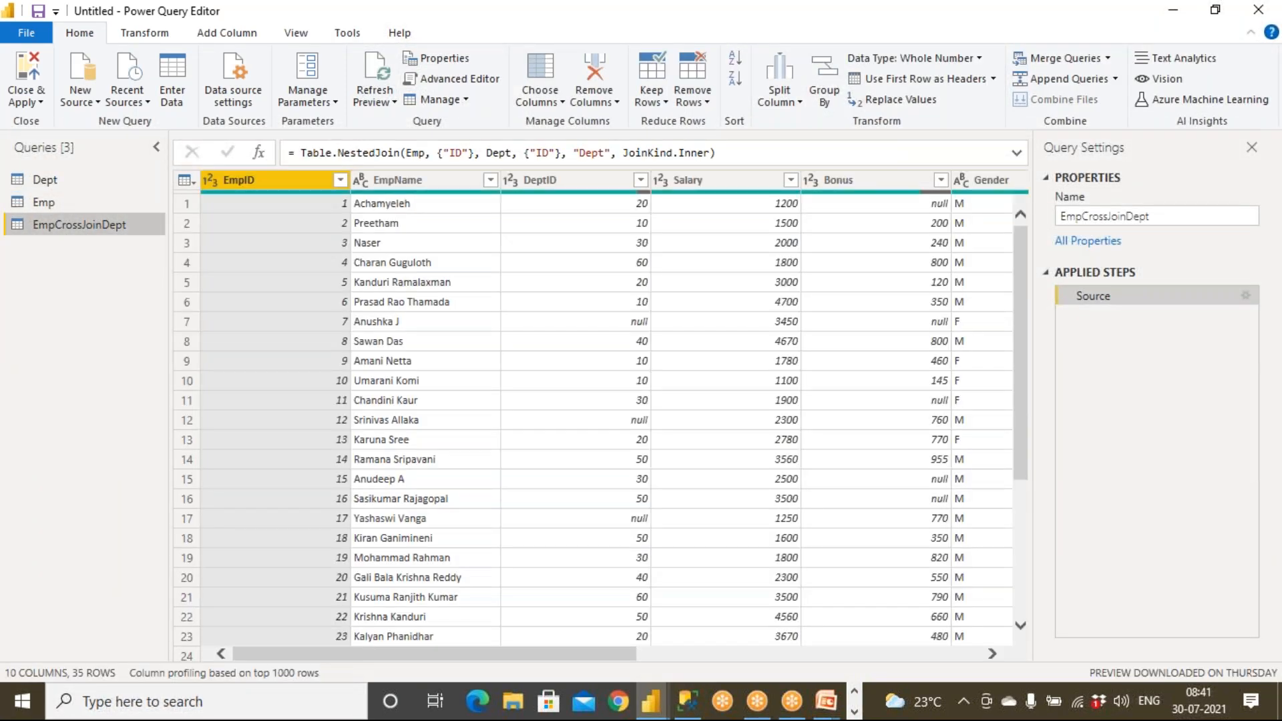
left_click_drag(591, 654, 941, 653)
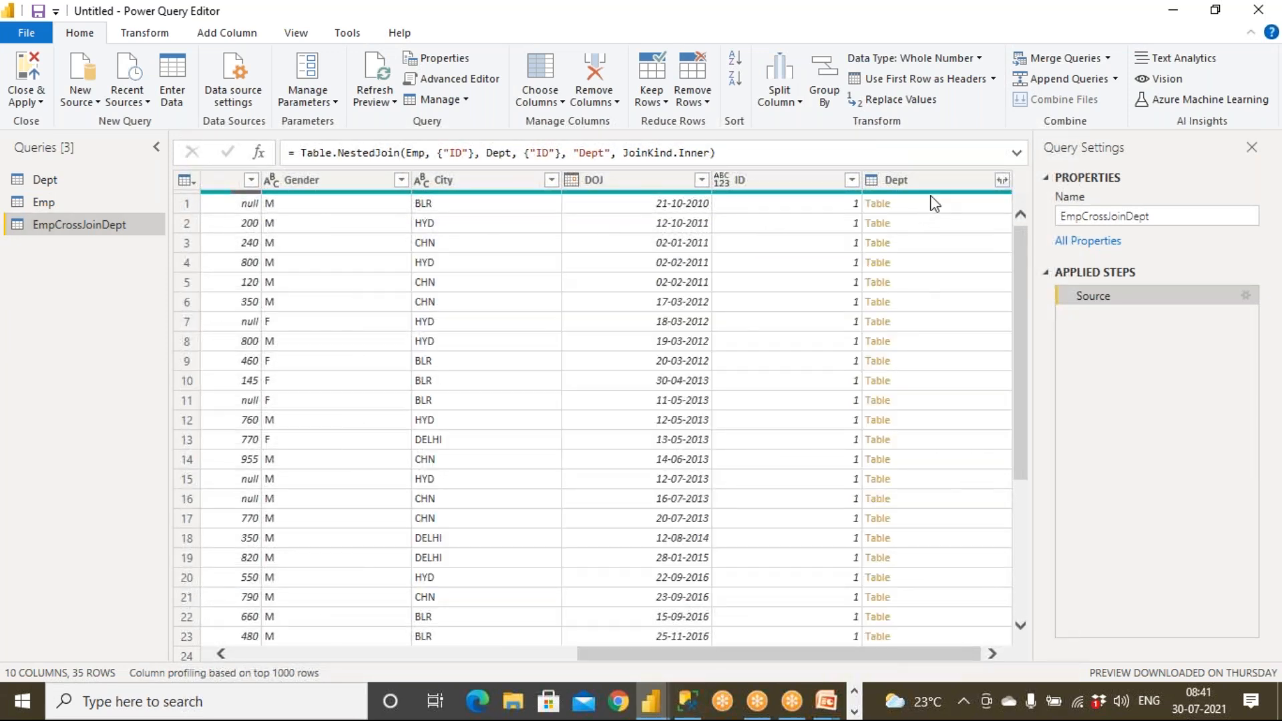
Expand the Dept column without the original-name prefix, then Close & Apply to load 280 rows.
left_click(1003, 182)
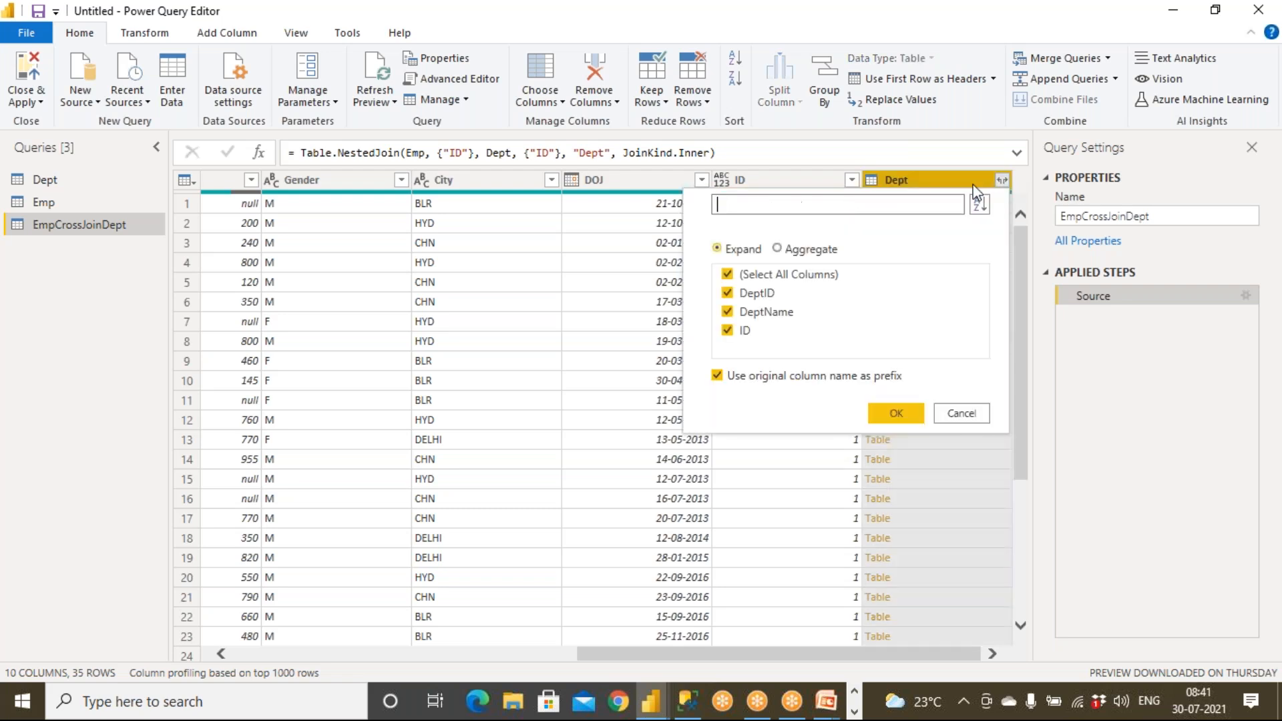
left_click(749, 376)
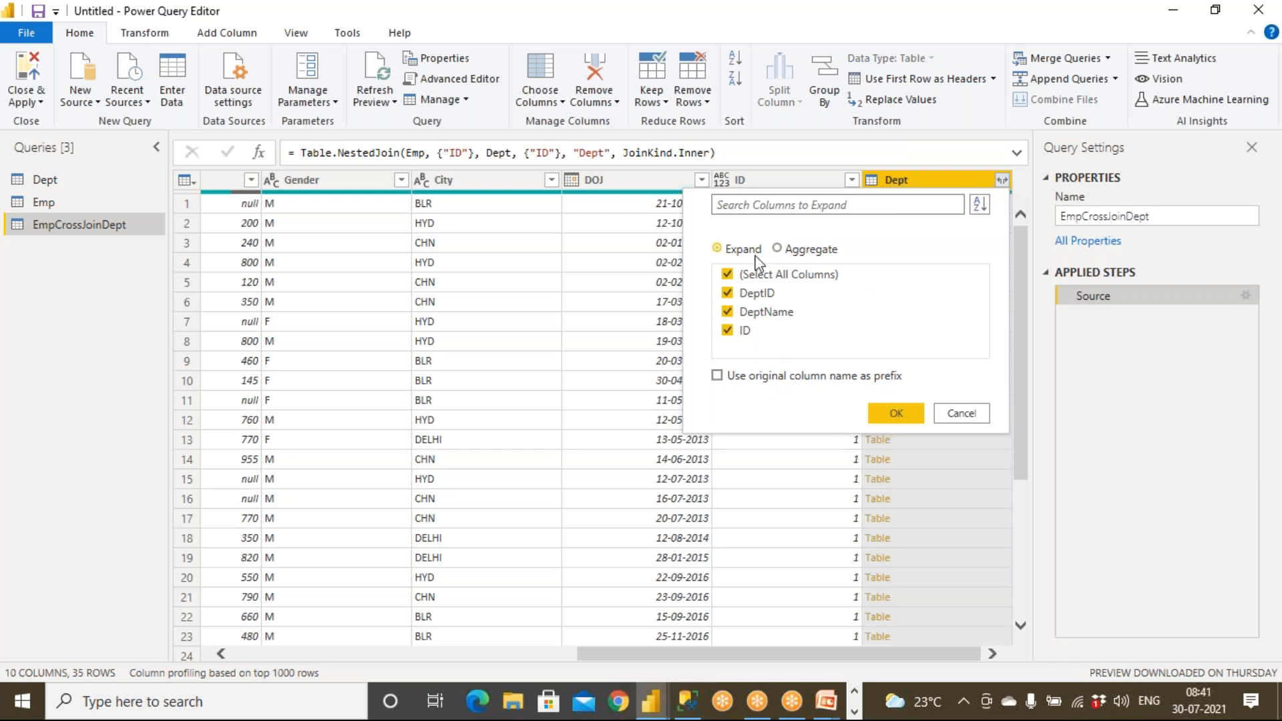
left_click(898, 413)
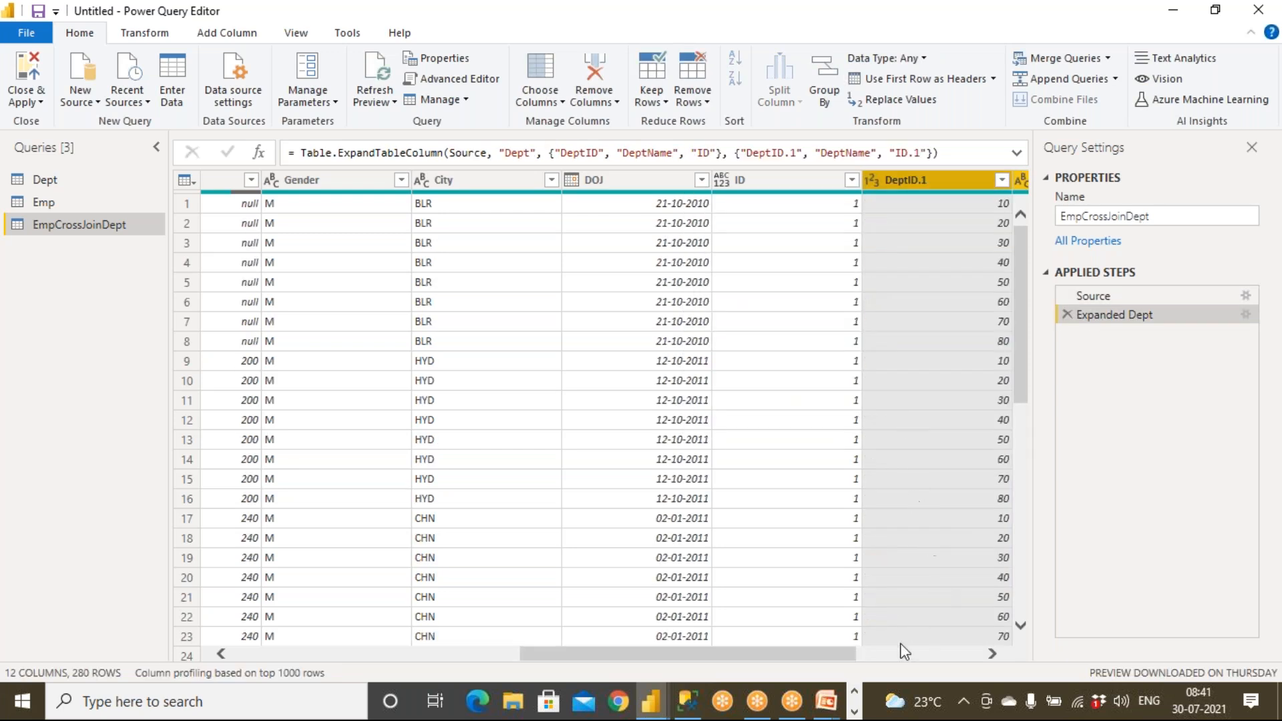
left_click_drag(835, 652, 992, 667)
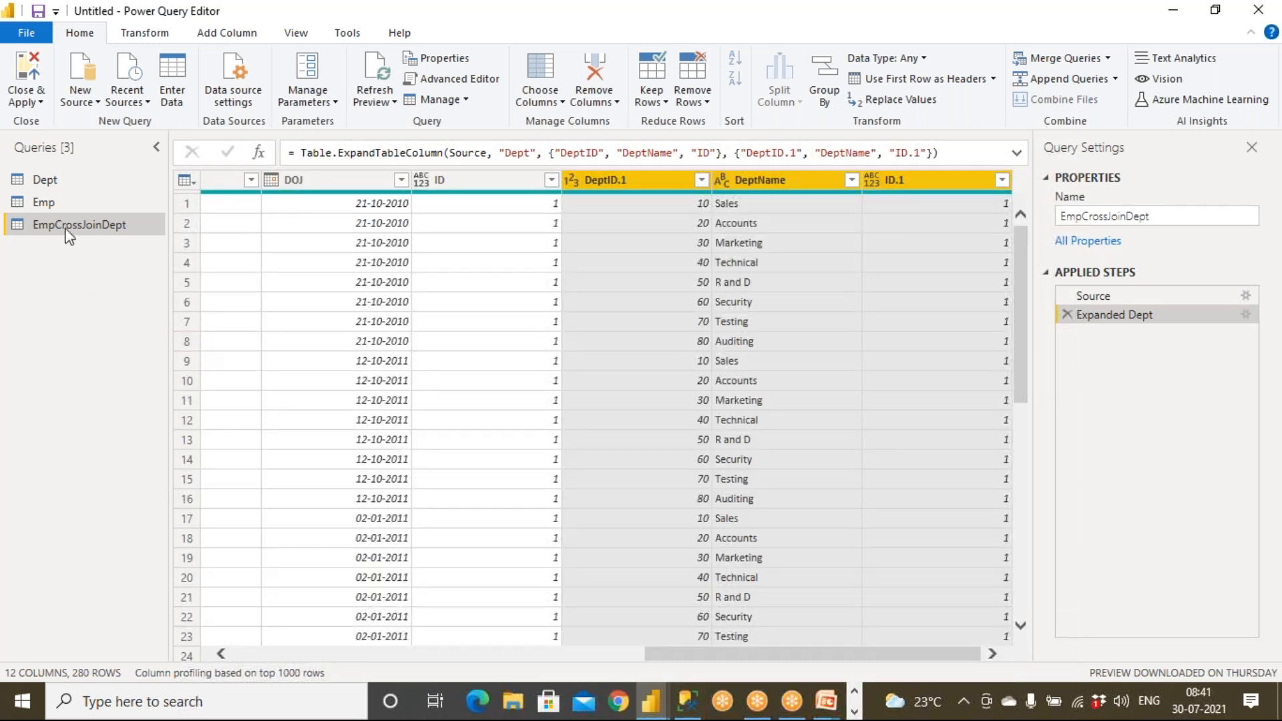
left_click(19, 81)
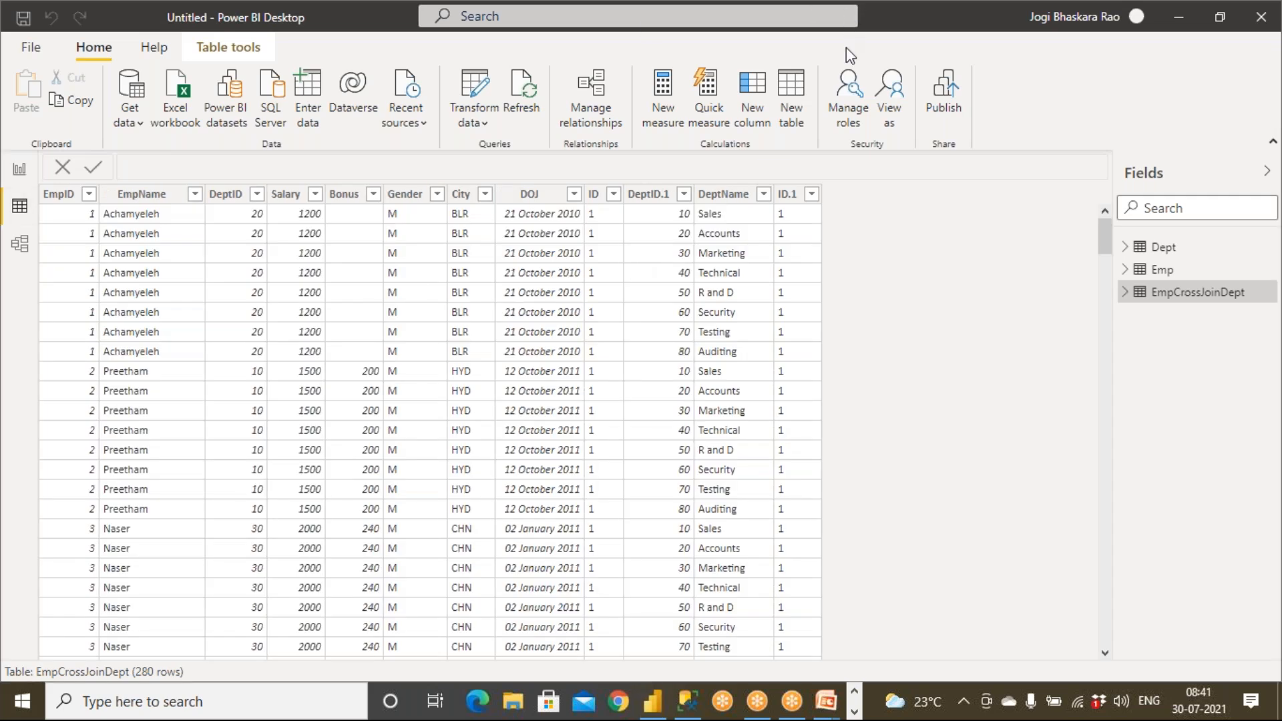
Annotate the 280-row count as 35 x 8 with the pen, then reopen Power Query Editor.
mouse_move(210, 635)
left_mouse_down()
mouse_move(124, 646)
mouse_move(233, 635)
mouse_move(194, 629)
left_mouse_up()
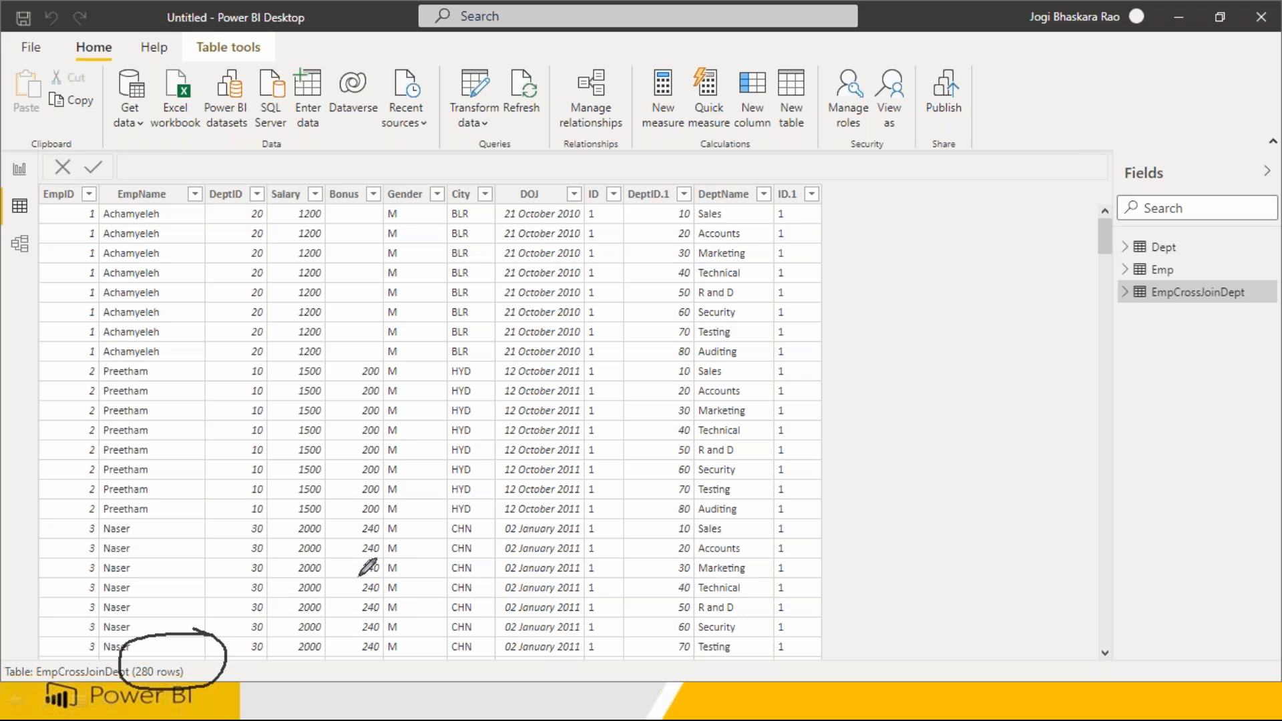
mouse_move(182, 295)
left_mouse_down()
mouse_move(196, 298)
mouse_move(199, 358)
left_mouse_up()
mouse_move(249, 287)
left_mouse_down()
mouse_move(248, 345)
mouse_move(258, 284)
left_mouse_up()
mouse_move(279, 294)
left_mouse_down()
mouse_move(332, 326)
mouse_move(322, 301)
mouse_move(361, 334)
mouse_move(358, 274)
mouse_move(428, 287)
left_mouse_up()
left_click_drag(404, 312, 491, 276)
mouse_move(492, 275)
left_mouse_down()
mouse_move(484, 322)
mouse_move(516, 320)
left_mouse_up()
mouse_move(528, 273)
left_mouse_down()
mouse_move(566, 311)
mouse_move(555, 328)
left_mouse_up()
left_click_drag(596, 267, 598, 268)
mouse_move(666, 305)
left_mouse_down()
mouse_move(601, 468)
mouse_move(411, 154)
mouse_move(591, 294)
left_mouse_up()
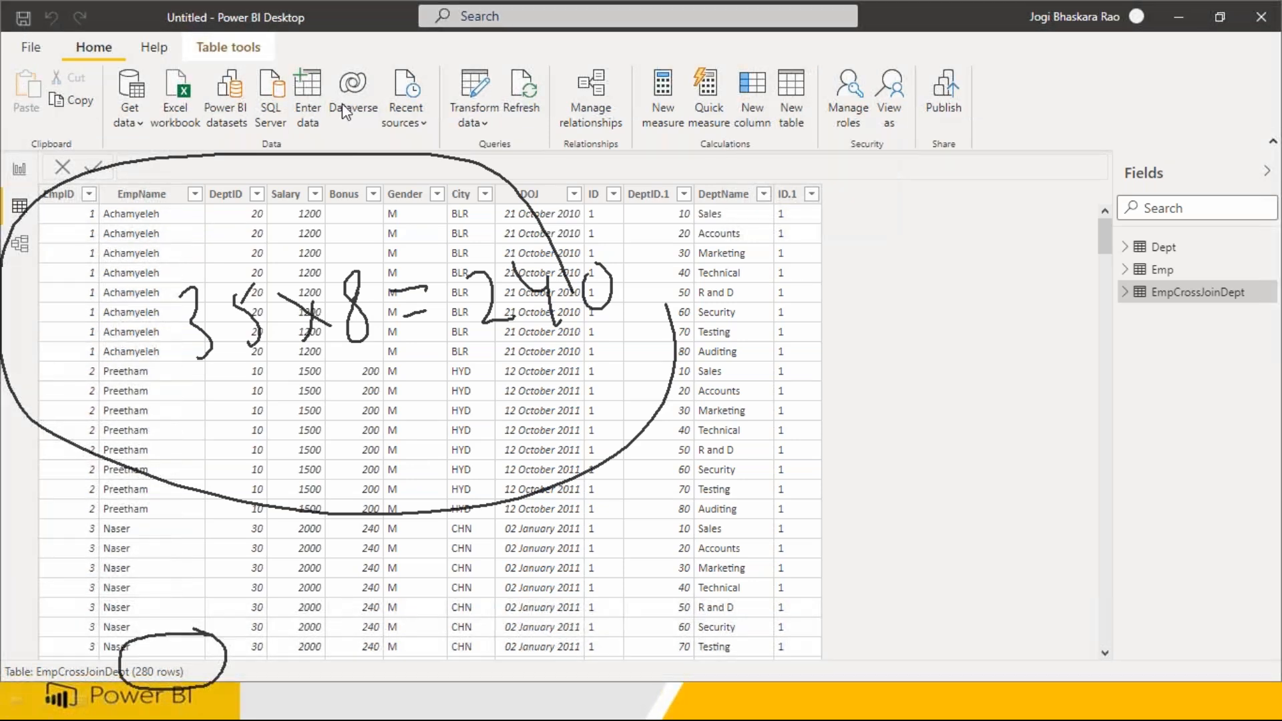
left_click(475, 122)
left_click(514, 154)
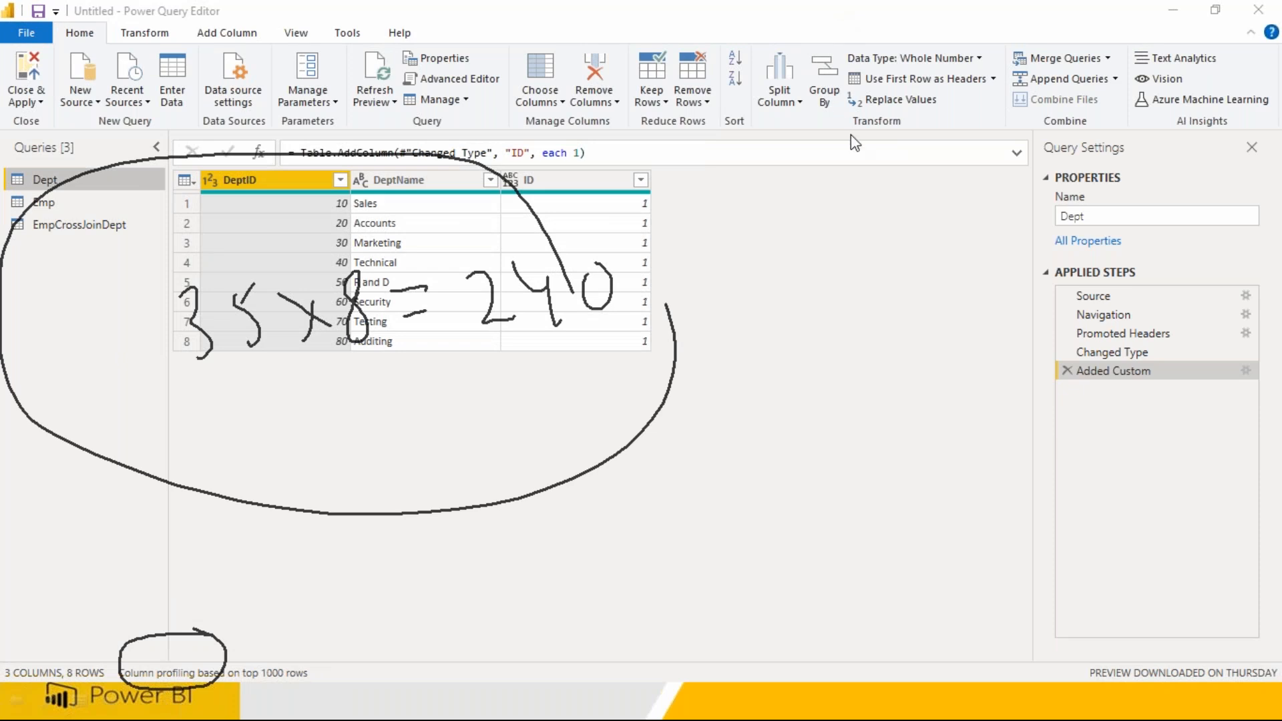
key("Escape")
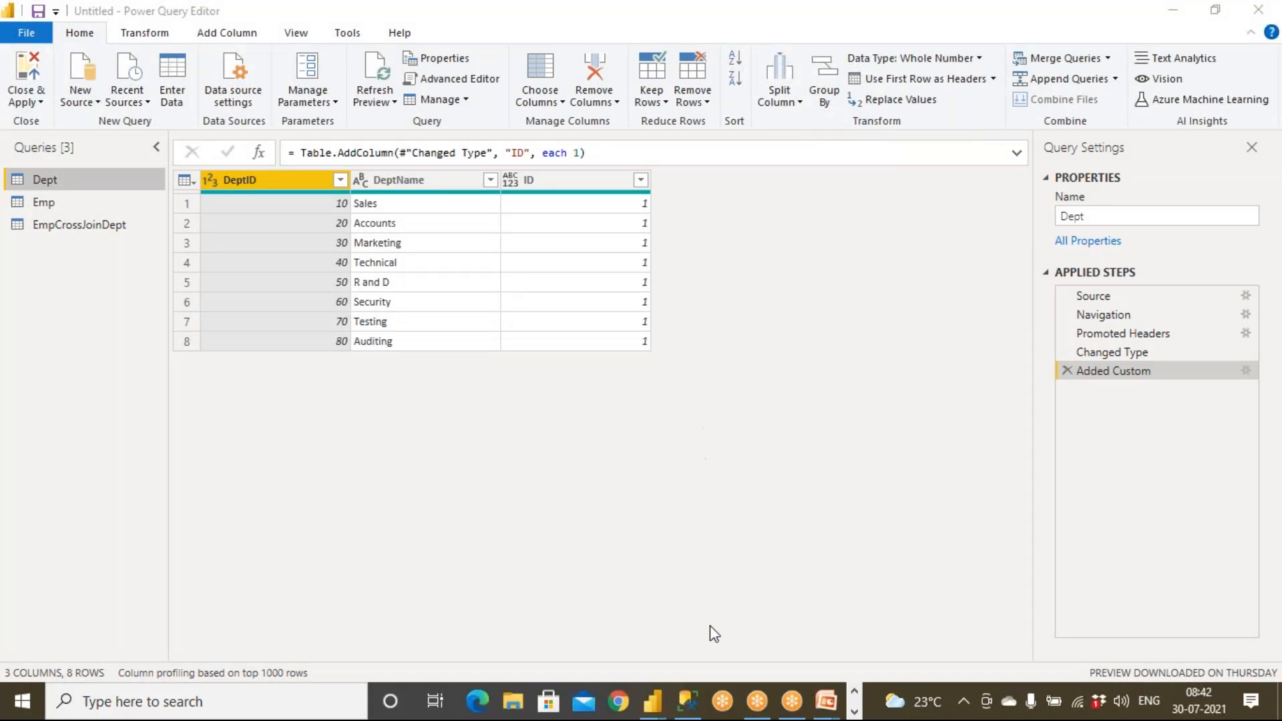
mouse_move(826, 702)
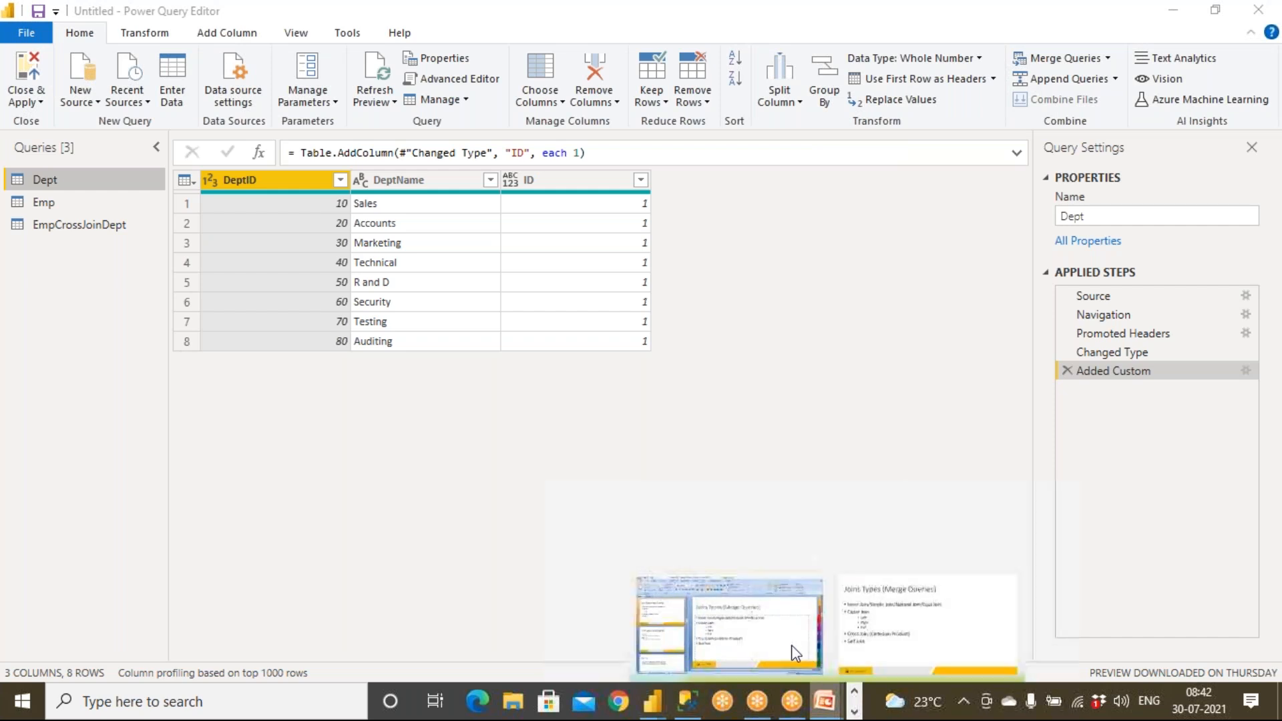
left_click(791, 646)
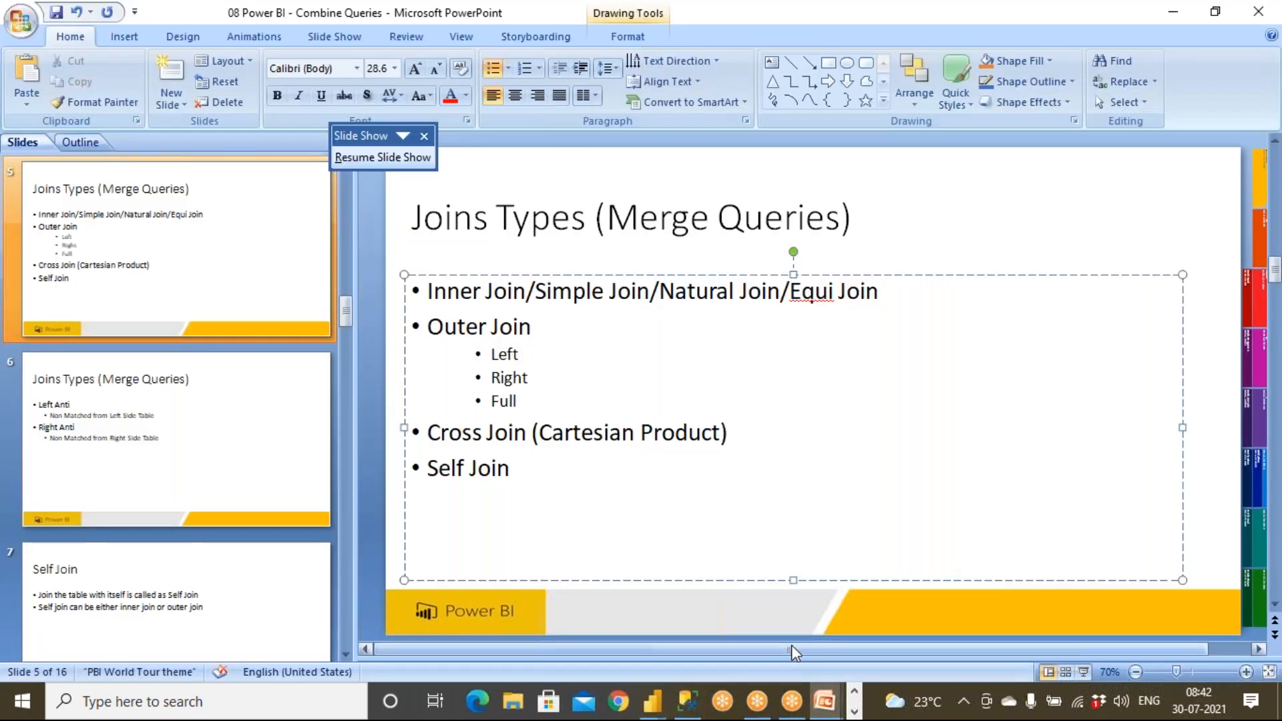
key("shift+F5")
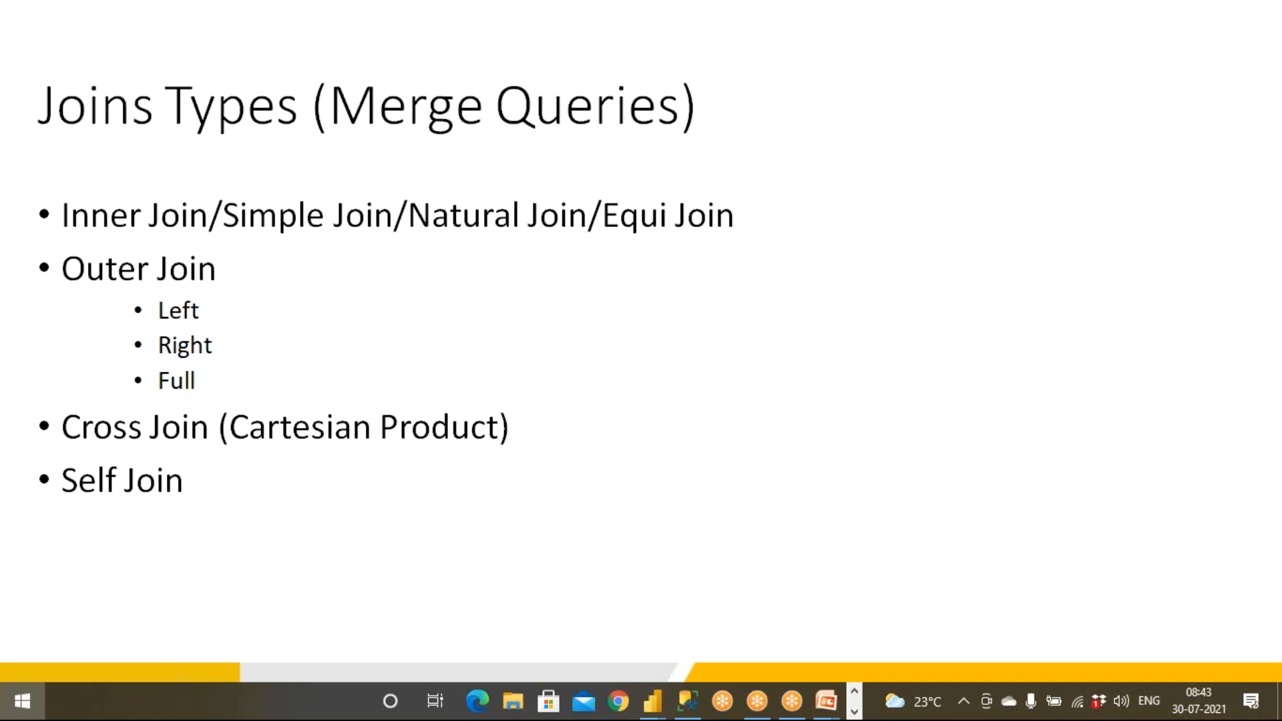
key("super")
mouse_move(659, 702)
left_click(727, 638)
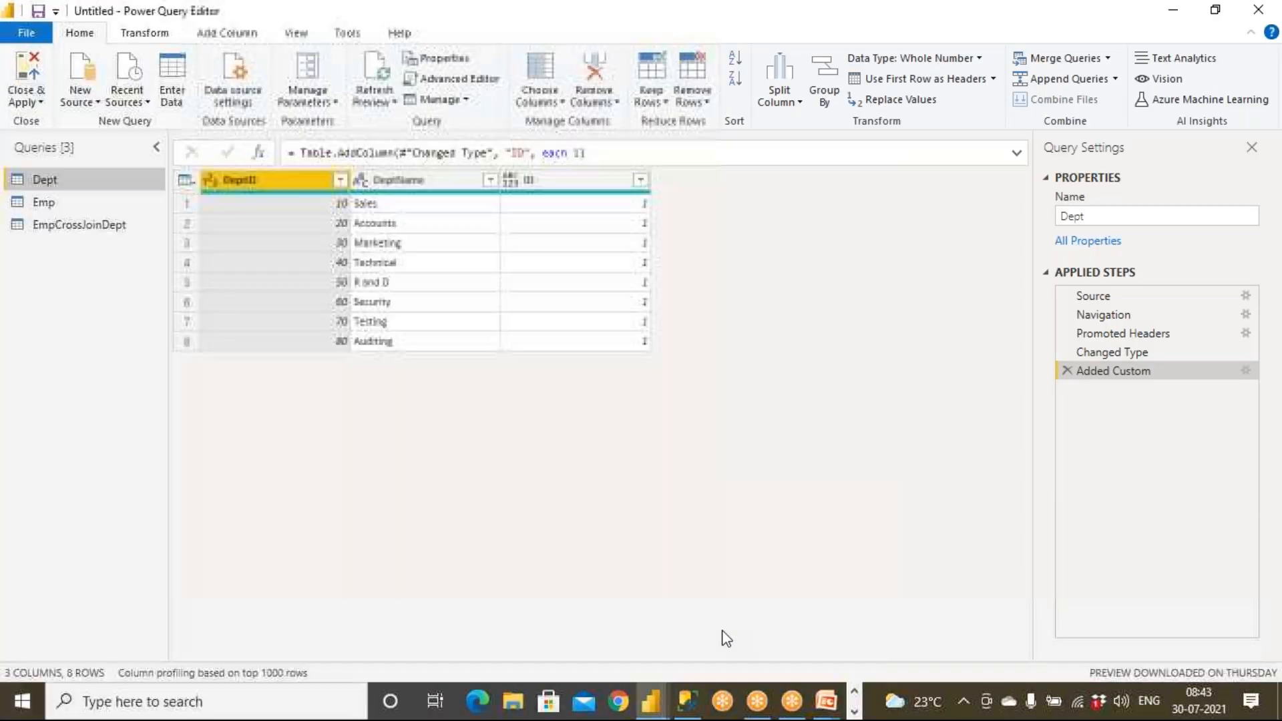
left_click(620, 184)
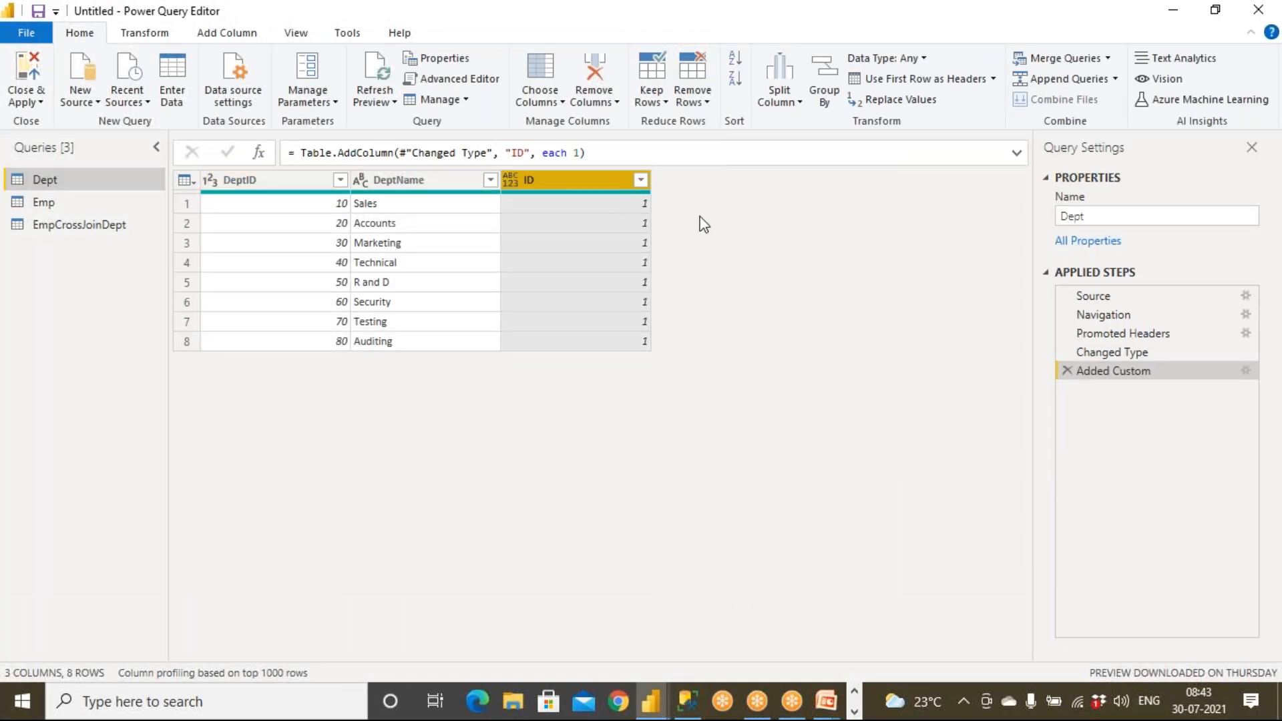
left_click(1253, 53)
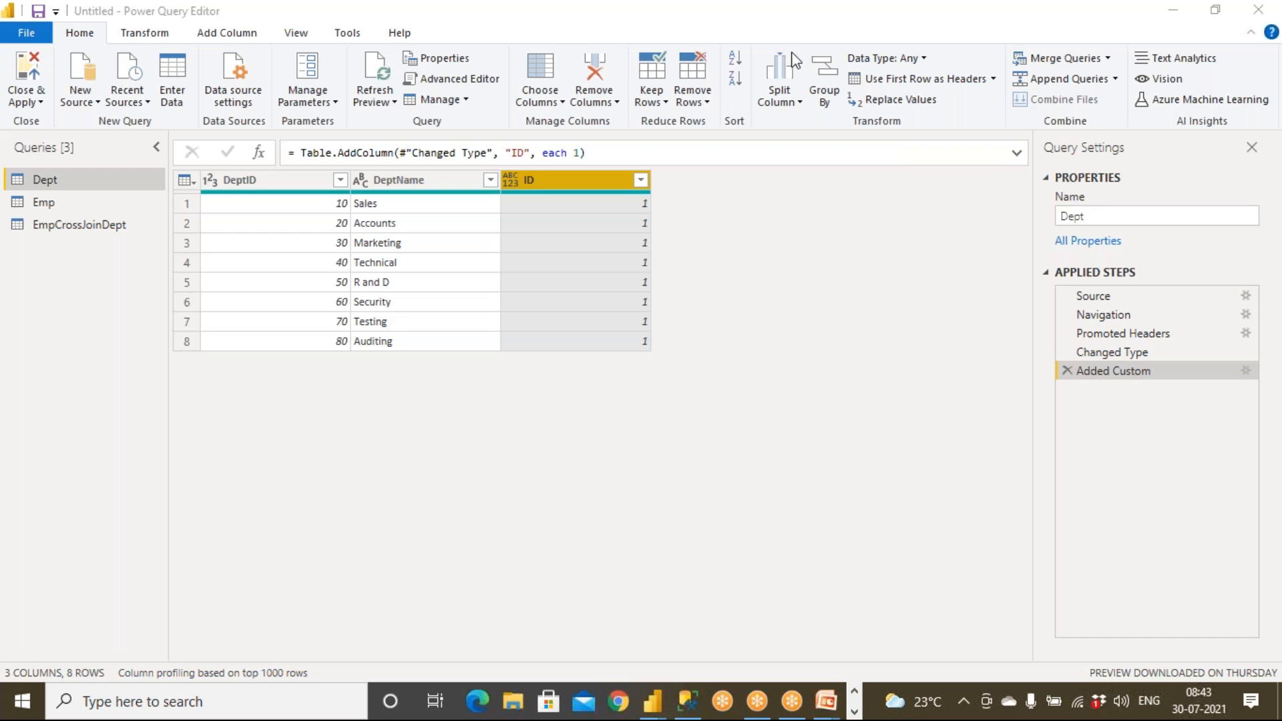
left_click(1245, 373)
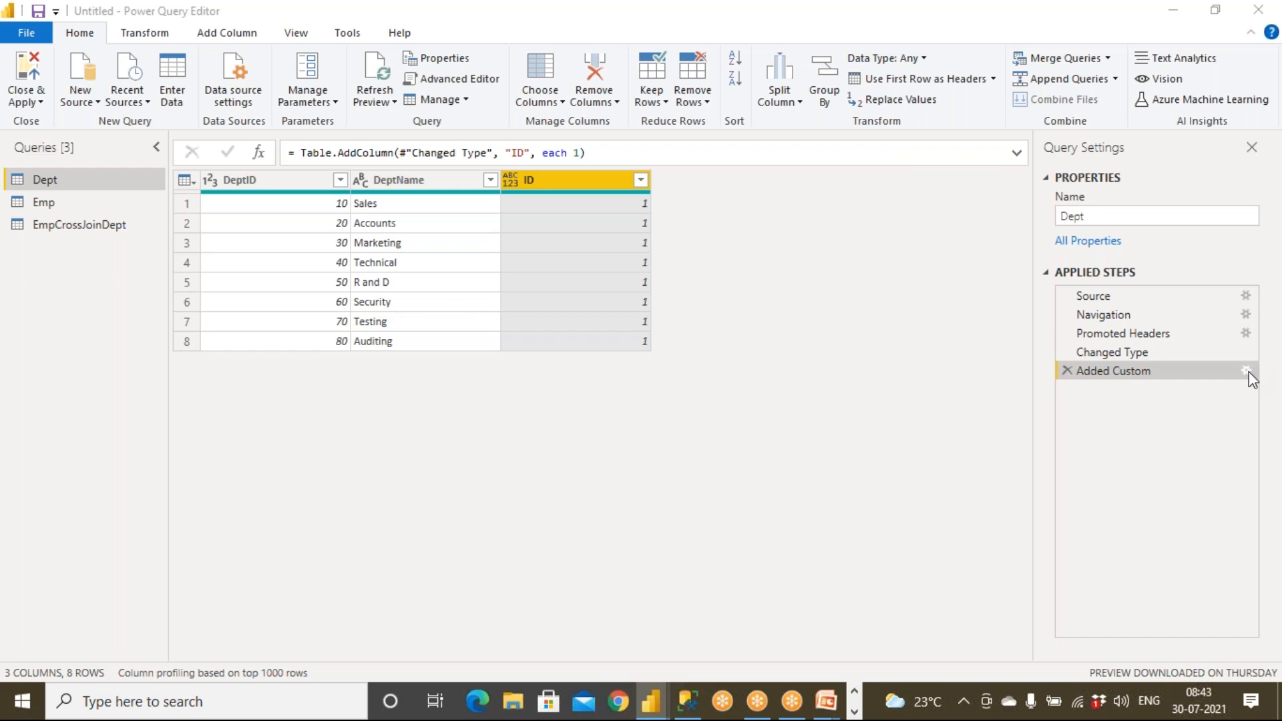
left_click(363, 291)
type("2")
key("BackSpace")
key("BackSpace")
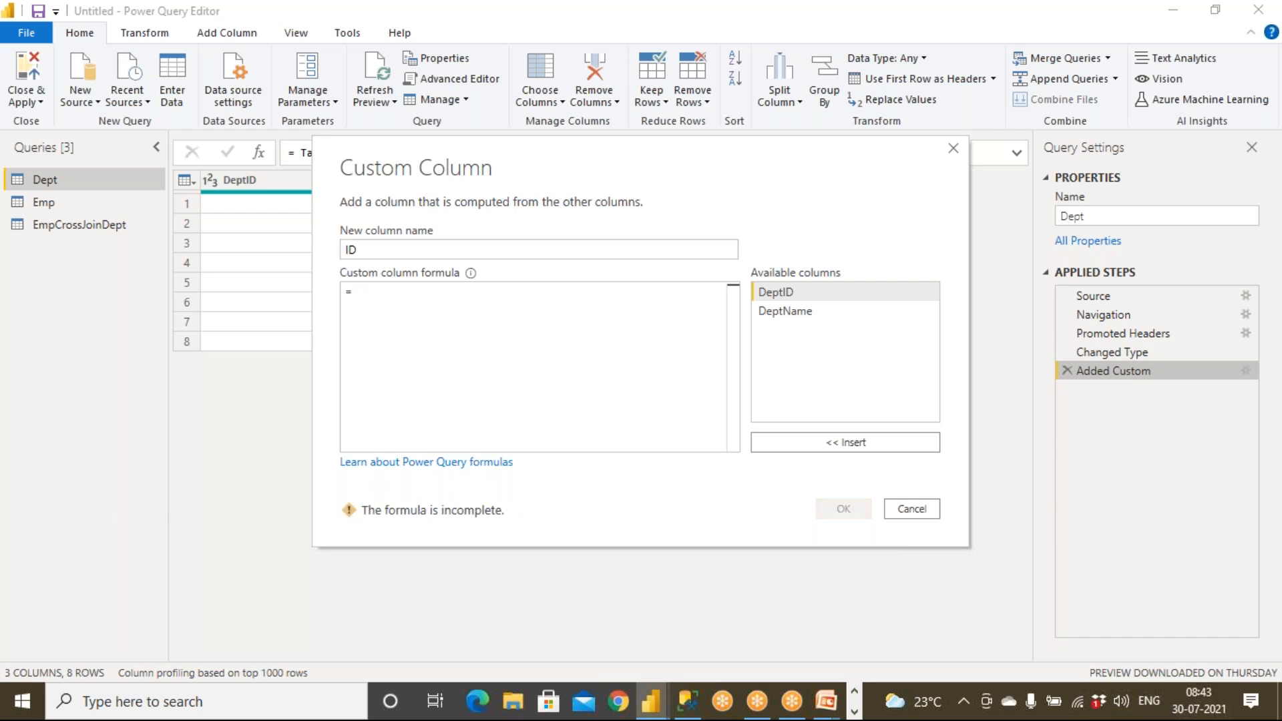
type("Joh")
key("BackSpace")
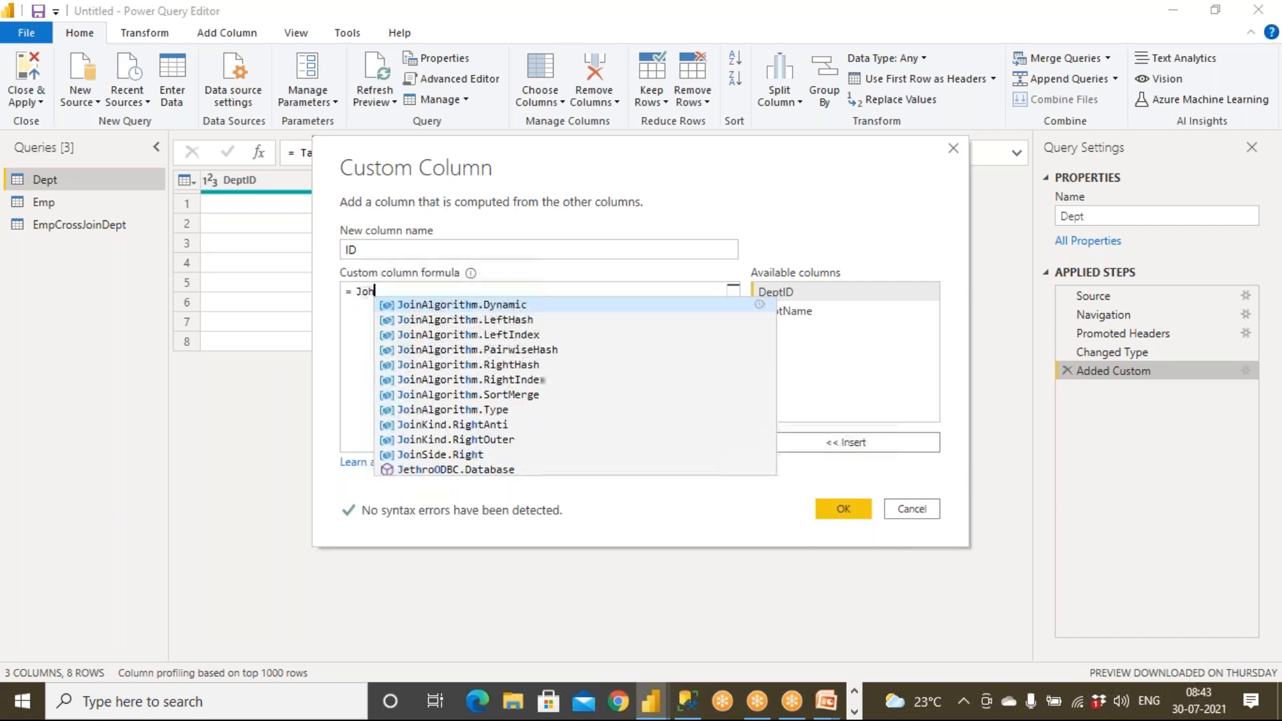
key("BackSpace")
key("BackSpace")
type("1")
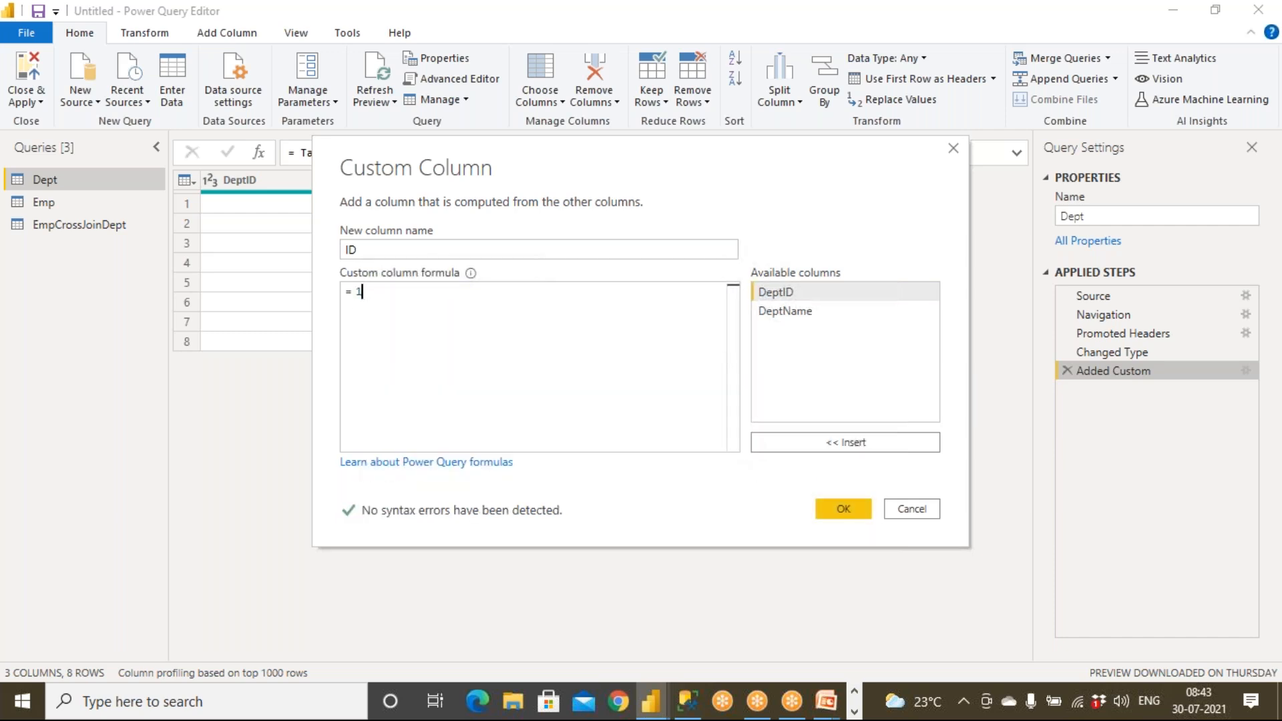
left_click(840, 511)
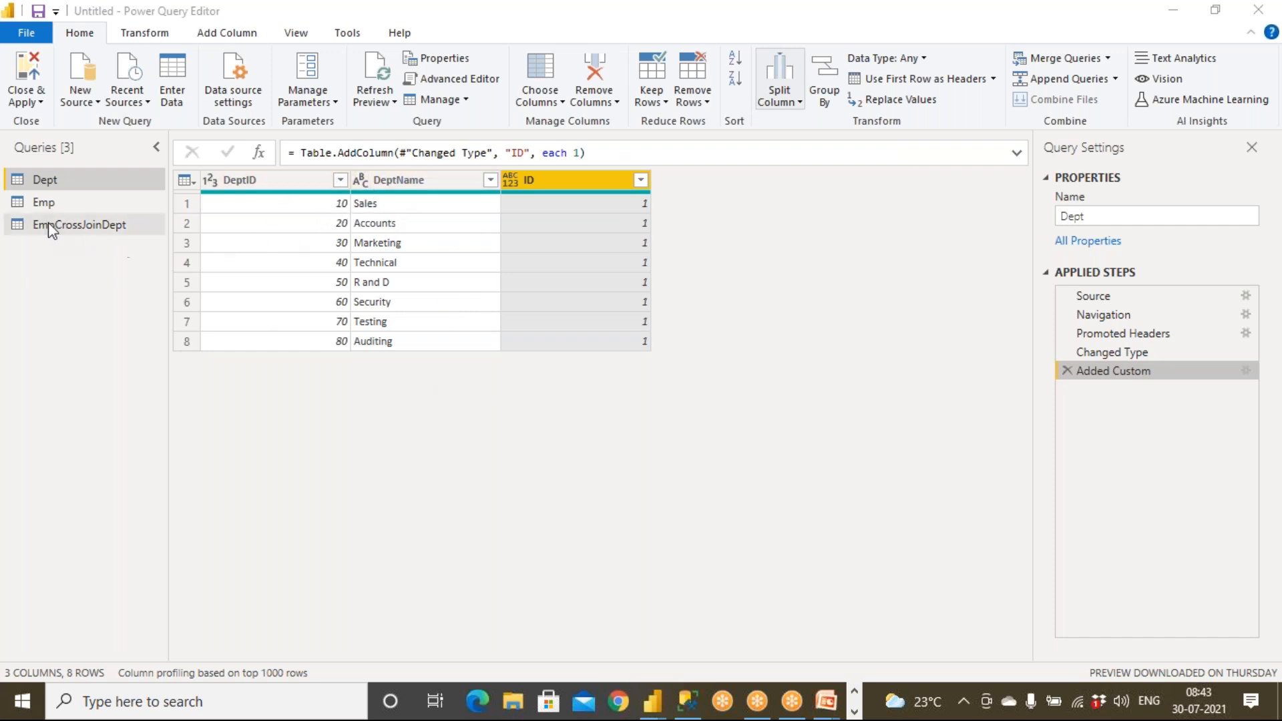
After previewing Emp, delete the EmpCrossJoinDept query and confirm the deletion.
left_click(42, 201)
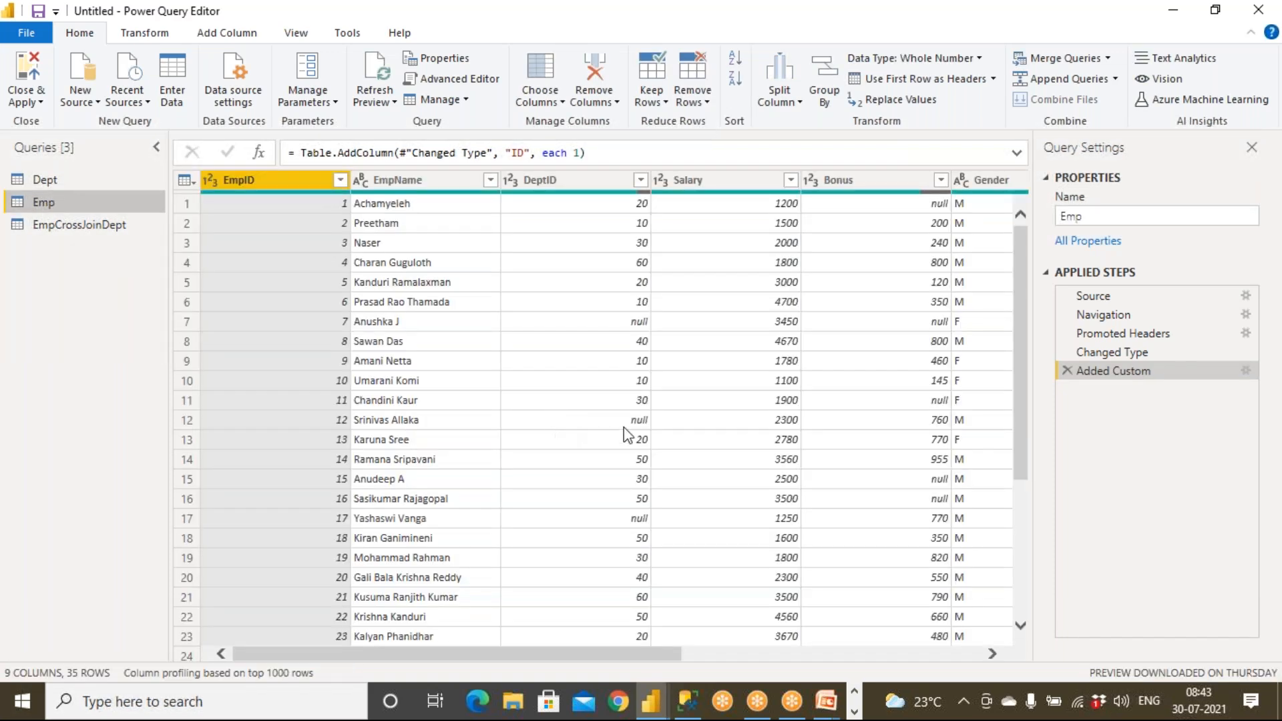
left_click_drag(669, 650, 964, 631)
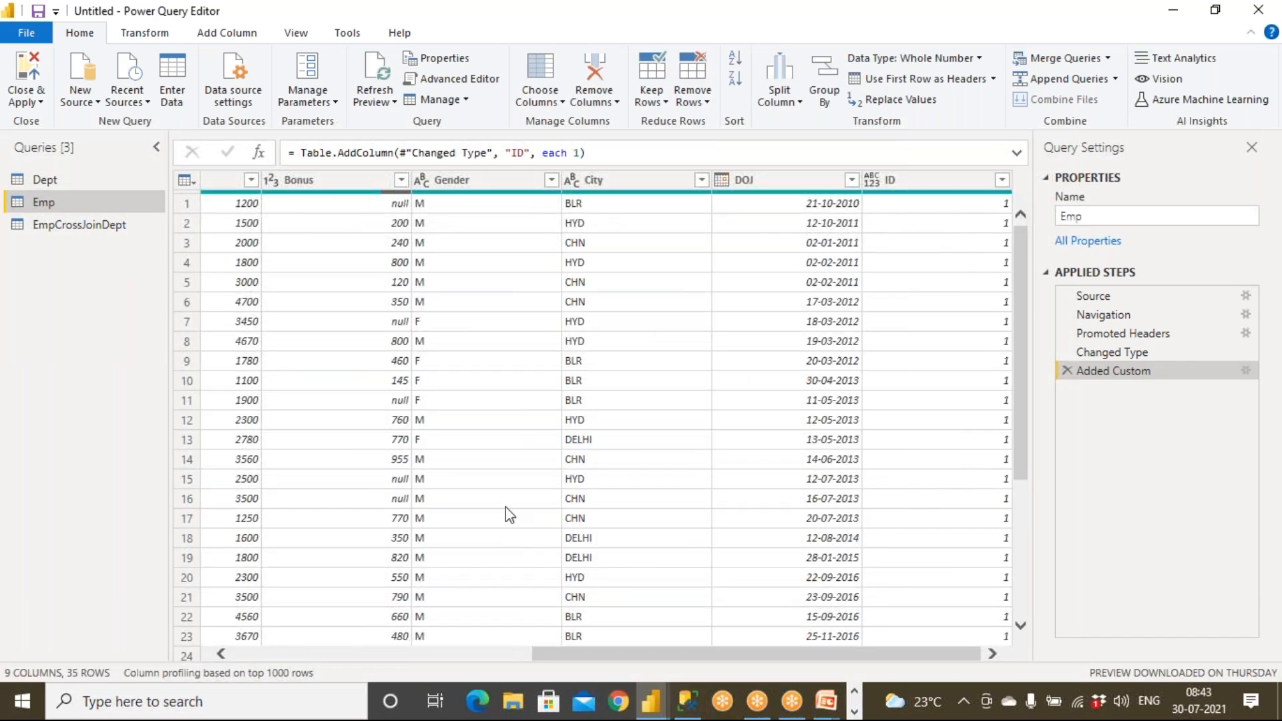
left_click(91, 230)
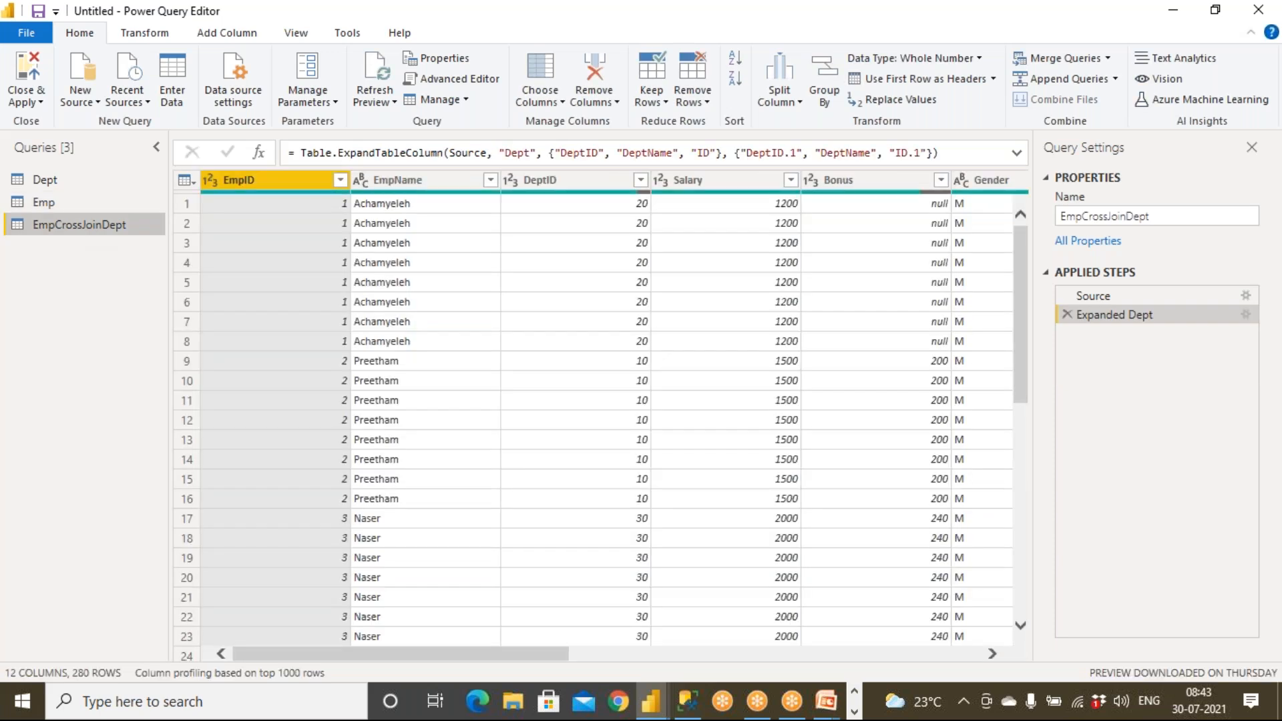
right_click(87, 225)
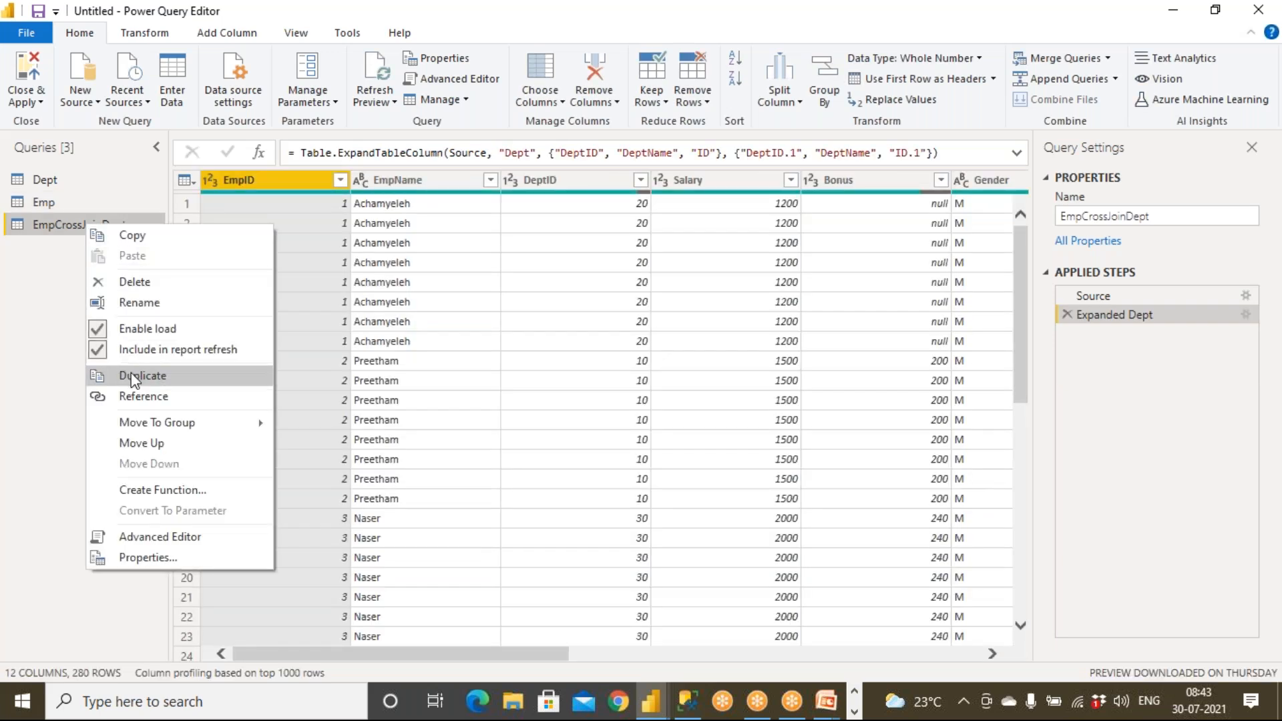
left_click(136, 283)
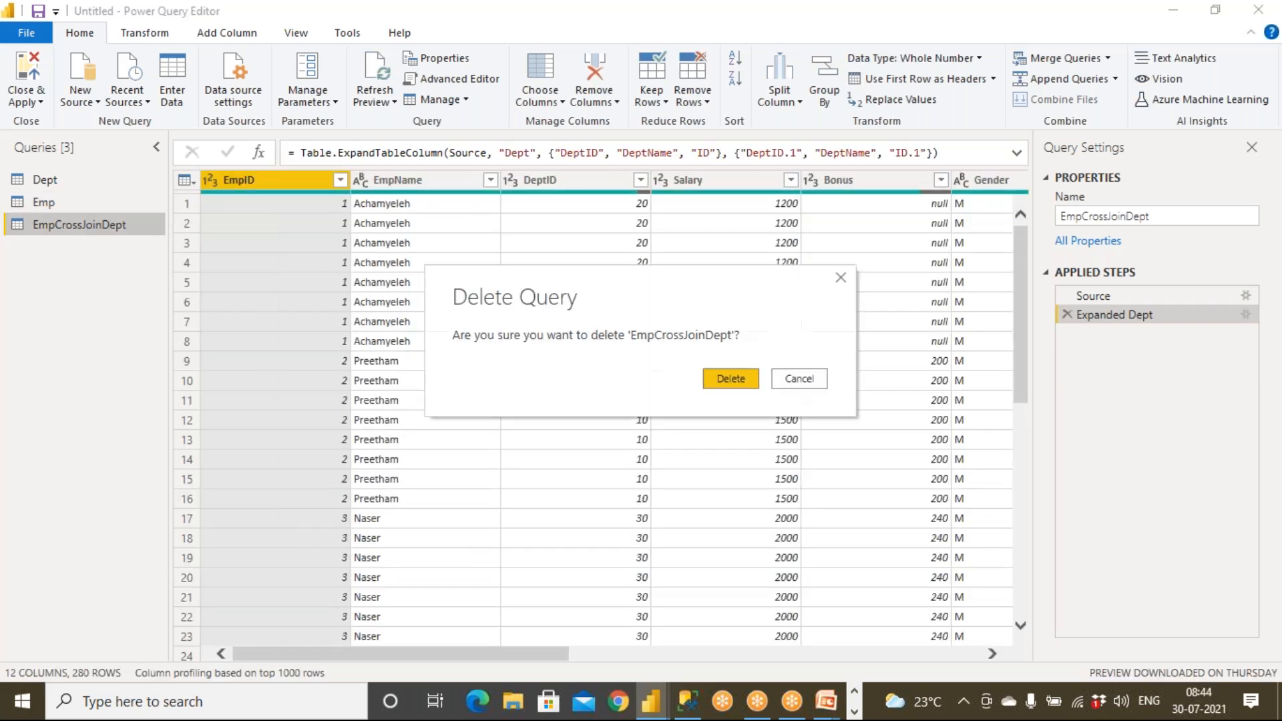
left_click(719, 378)
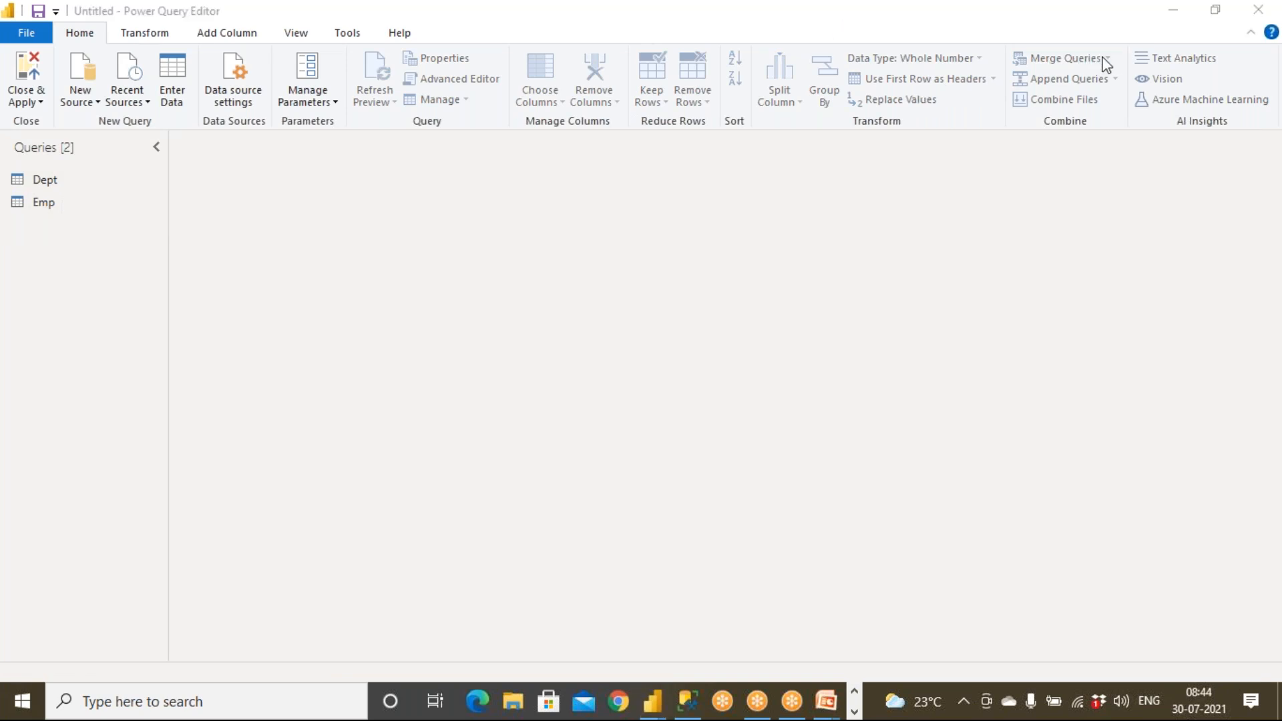
From Dept, set up a Merge Queries as New with Emp on the ID columns, then close it.
left_click(61, 182)
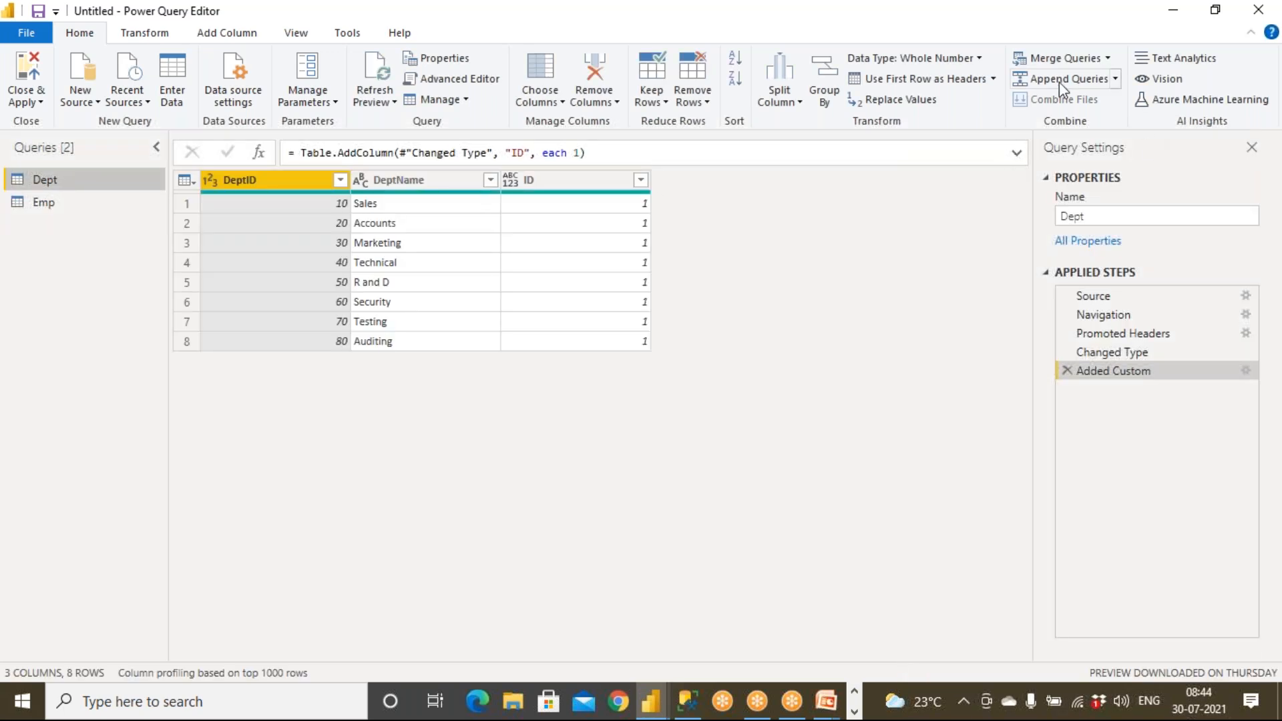
left_click(1108, 59)
left_click(1113, 103)
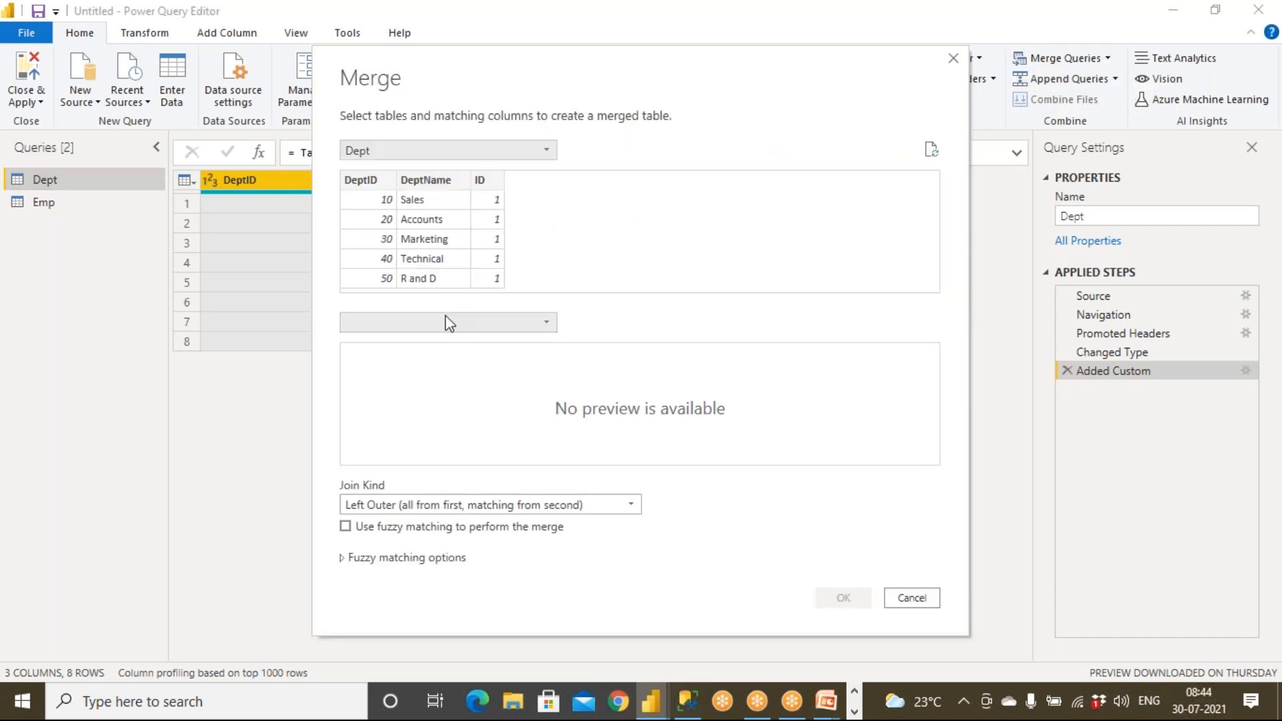
left_click(446, 323)
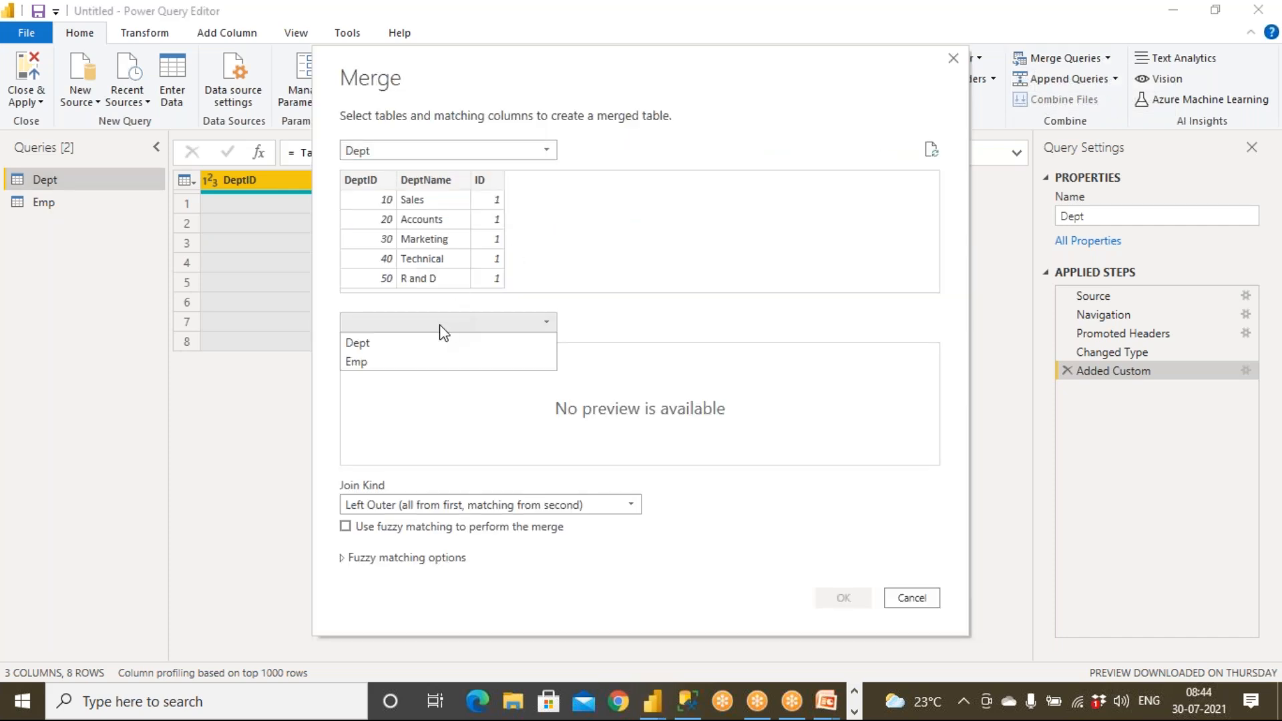
left_click(435, 364)
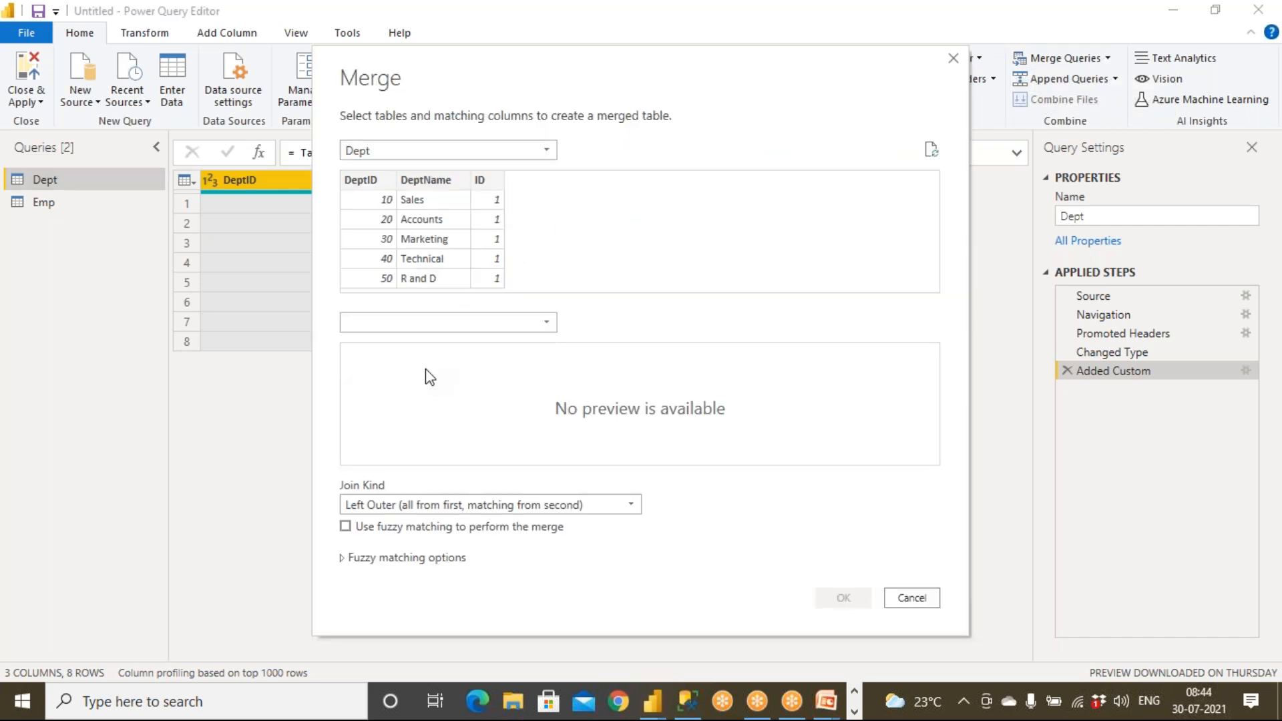
left_click(420, 504)
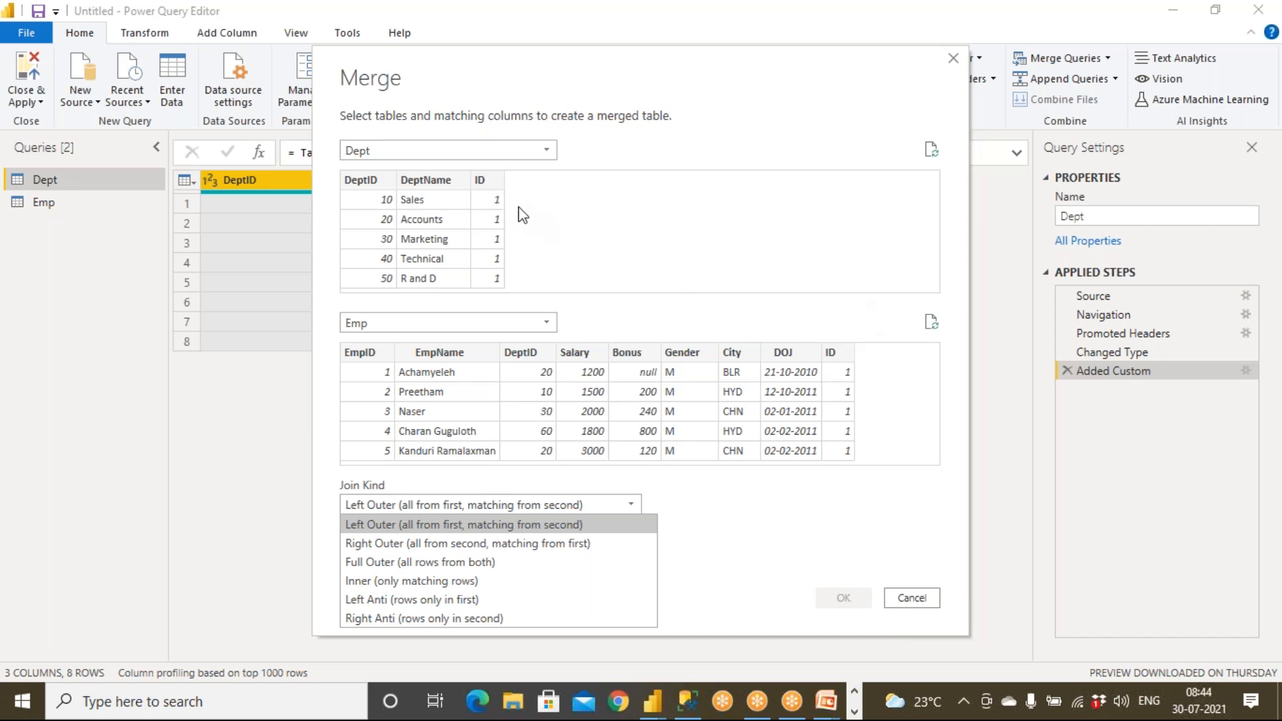
left_click(493, 206)
left_click(830, 352)
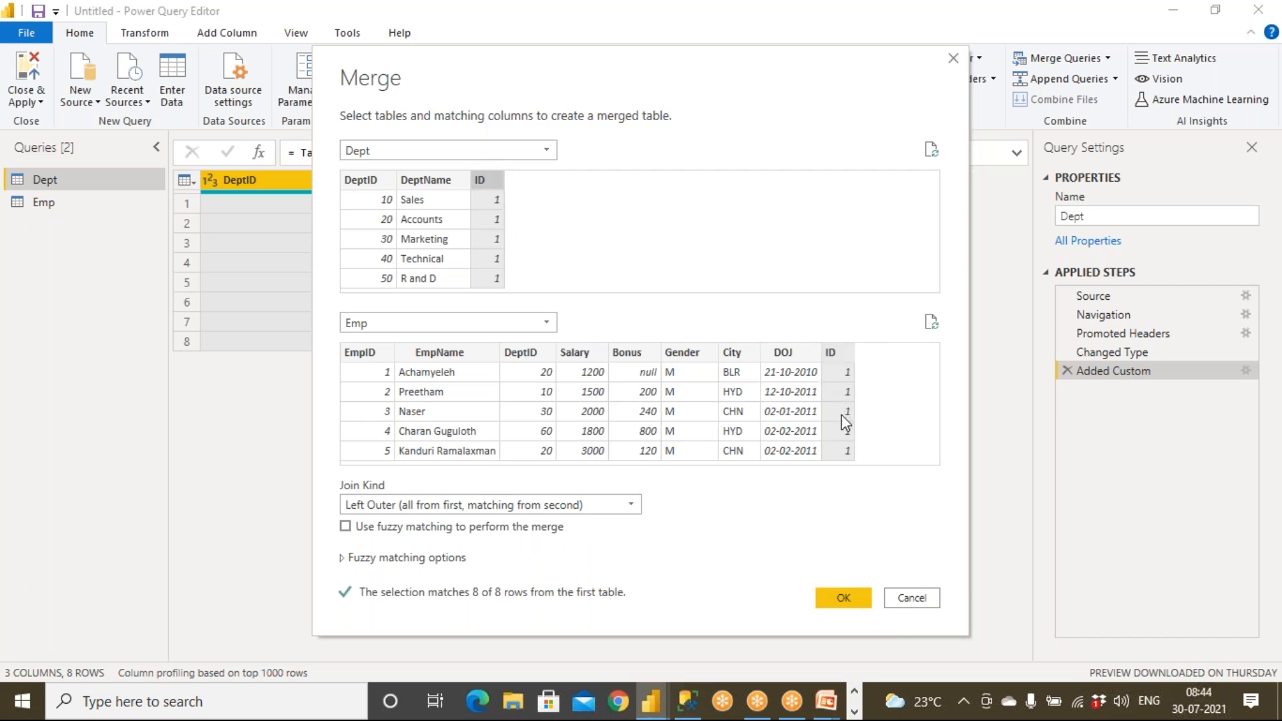
left_click(912, 597)
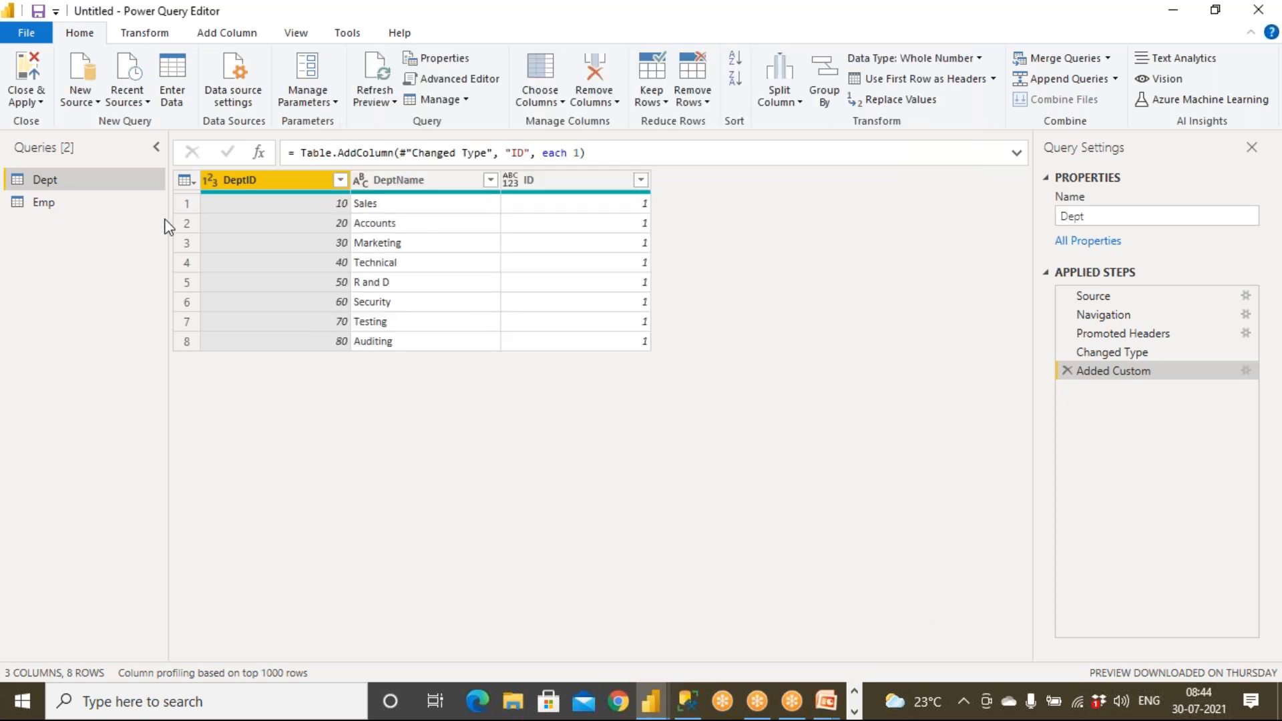
On the Dept query, start a new custom column named ID.
left_click(64, 200)
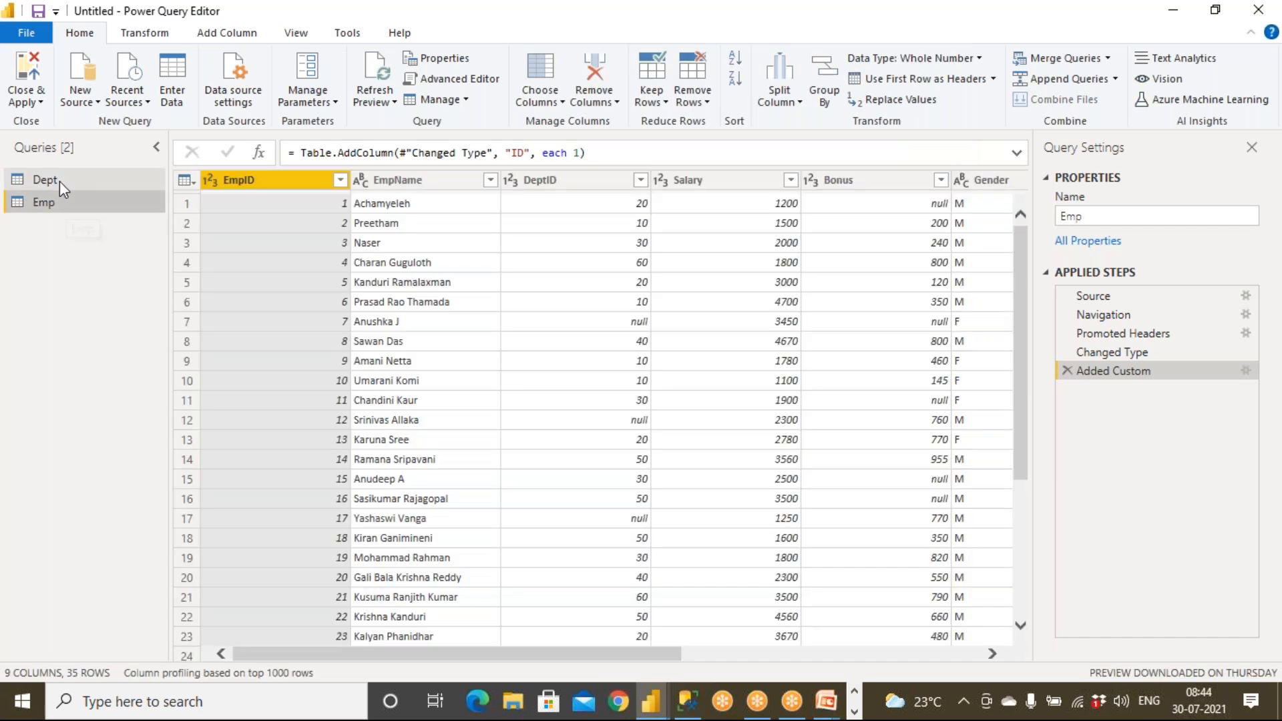
left_click(59, 181)
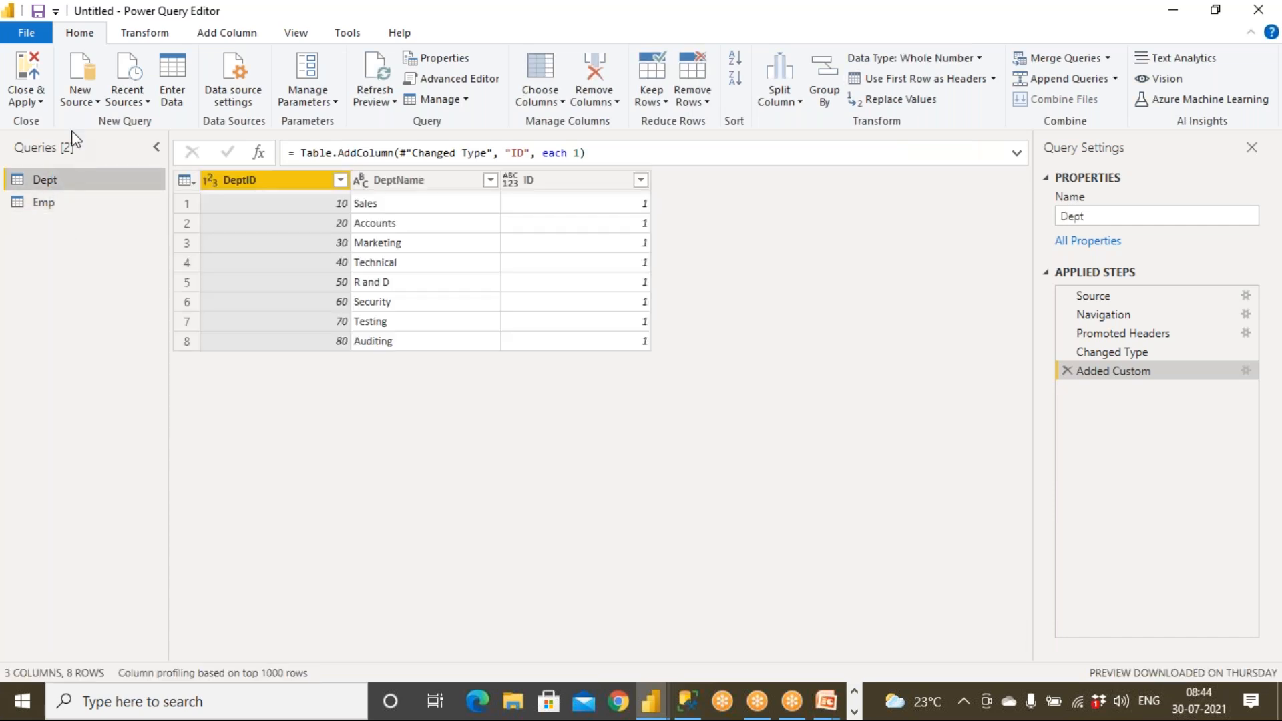
left_click(238, 35)
left_click(95, 77)
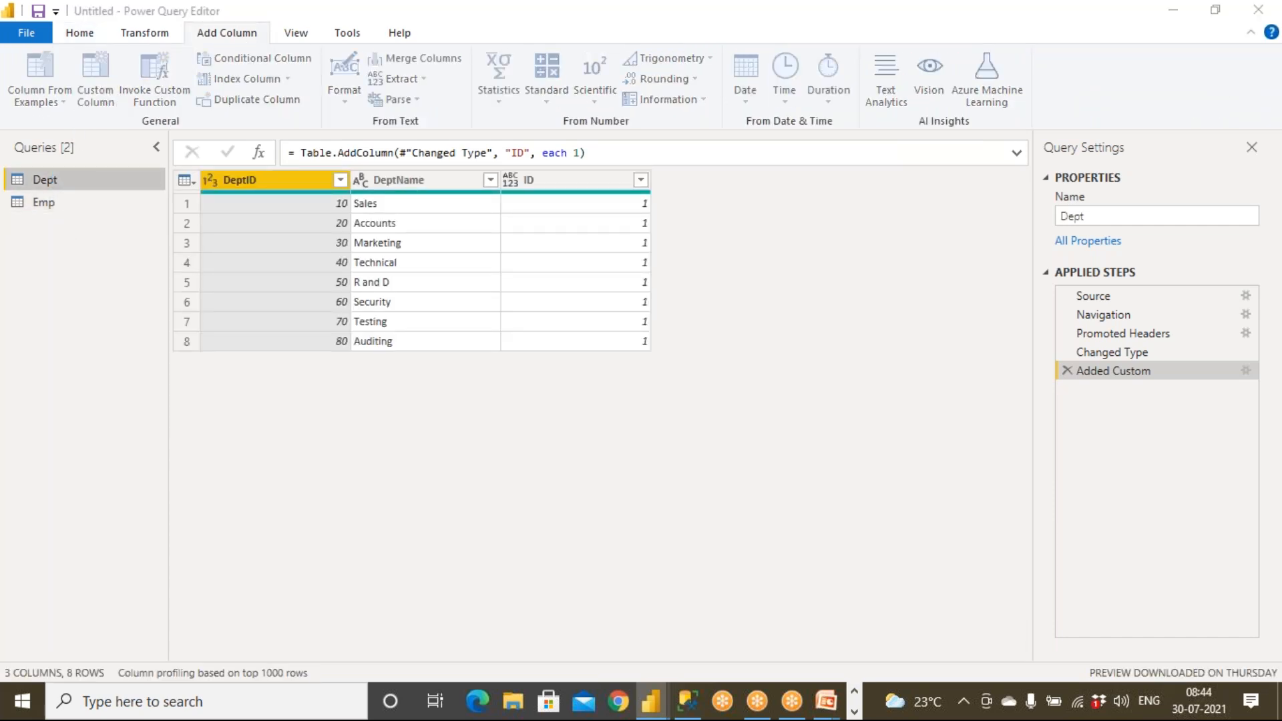
left_click_drag(404, 248, 282, 250)
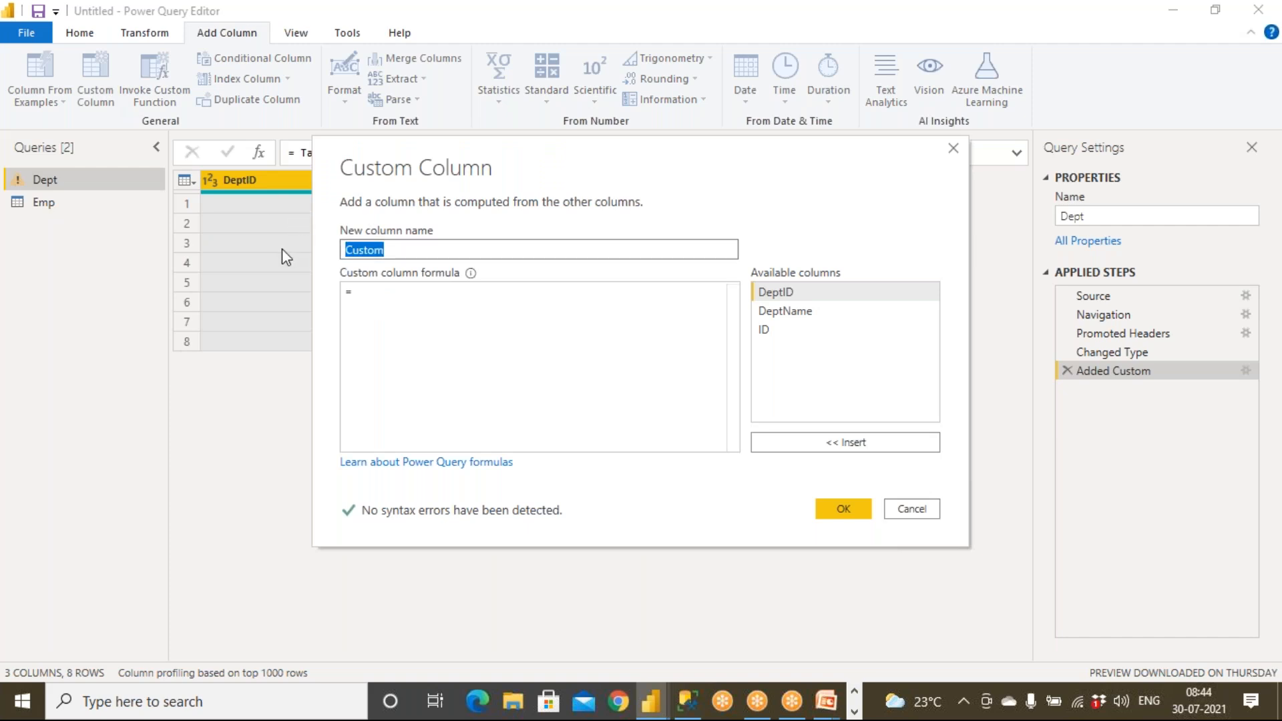
type("ID")
Try formula values 1, John and x in the custom column formula.
left_click(392, 294)
type("1")
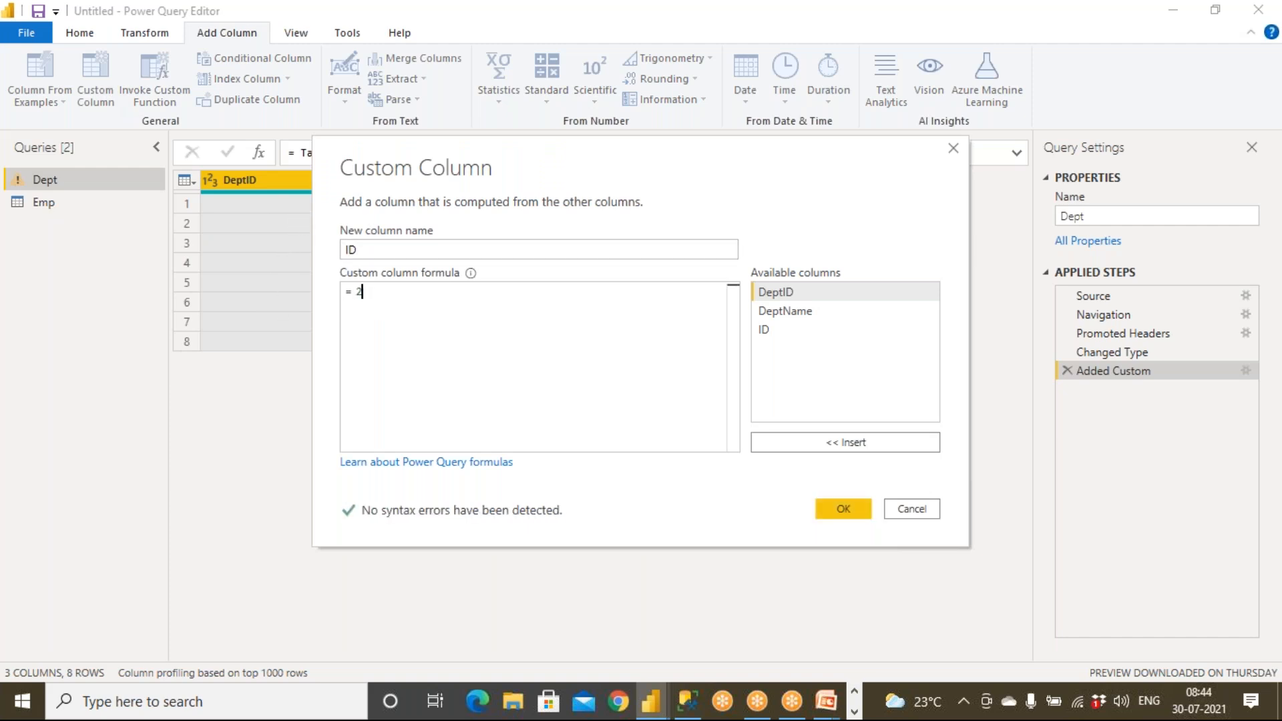
key("BackSpace")
type("John")
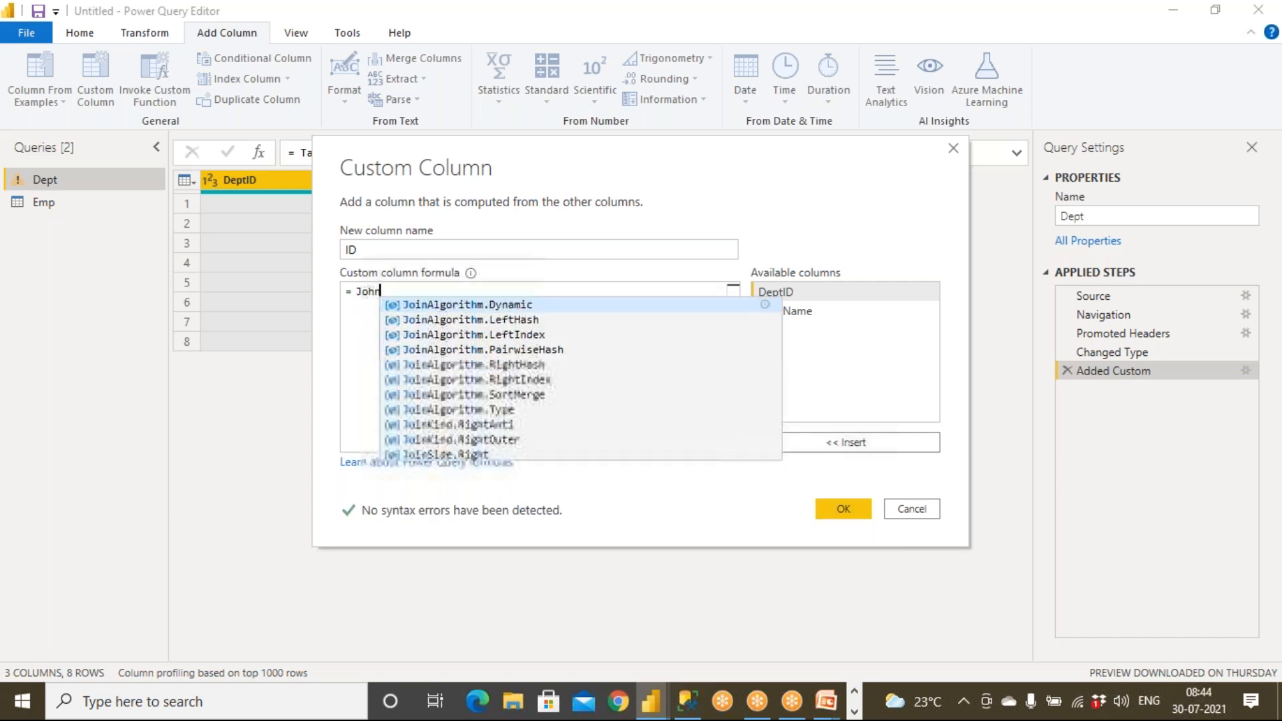
key("BackSpace")
key("BackSpace")
key("BackSpace")
key("BackSpace")
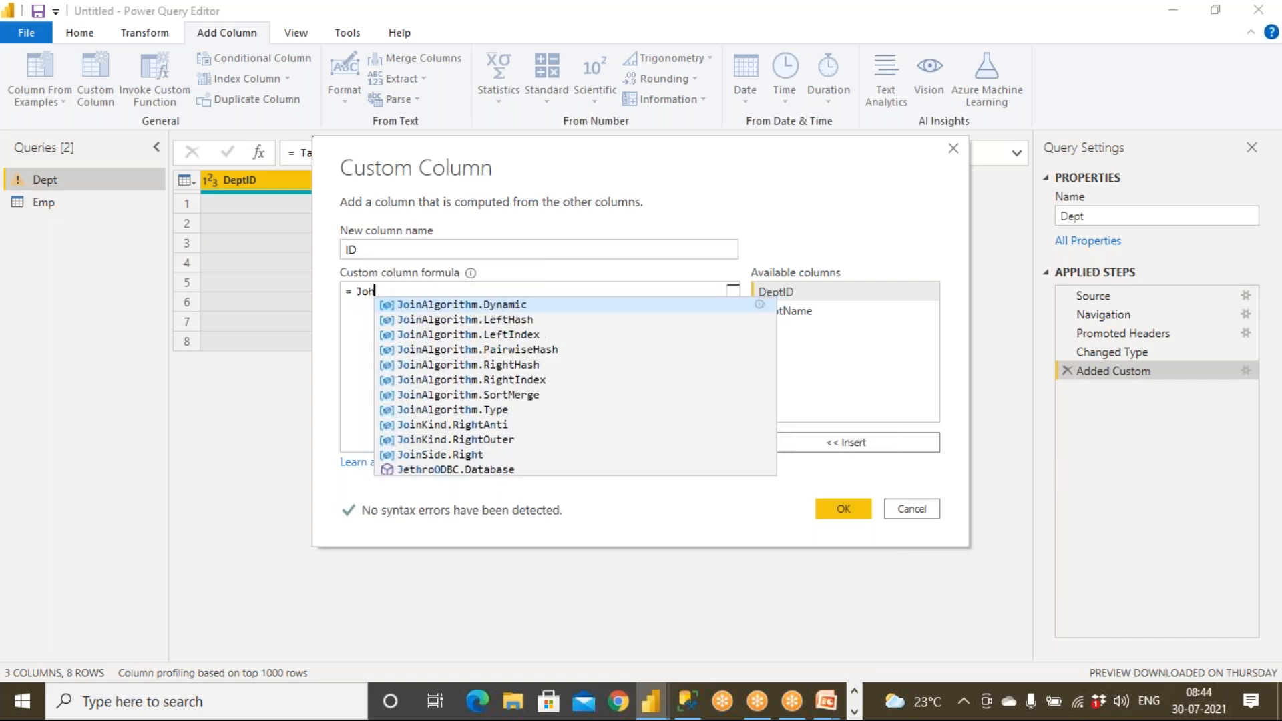
type("xnxnx")
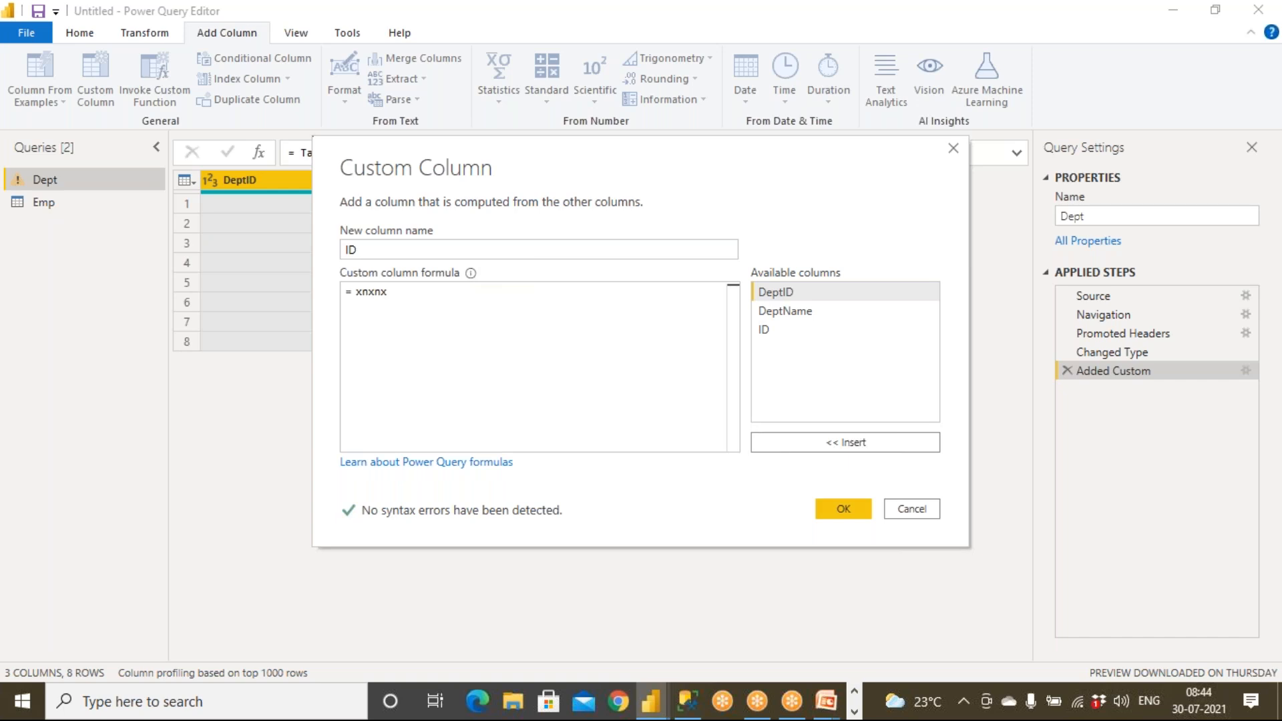
key("BackSpace")
key("BackSpace")
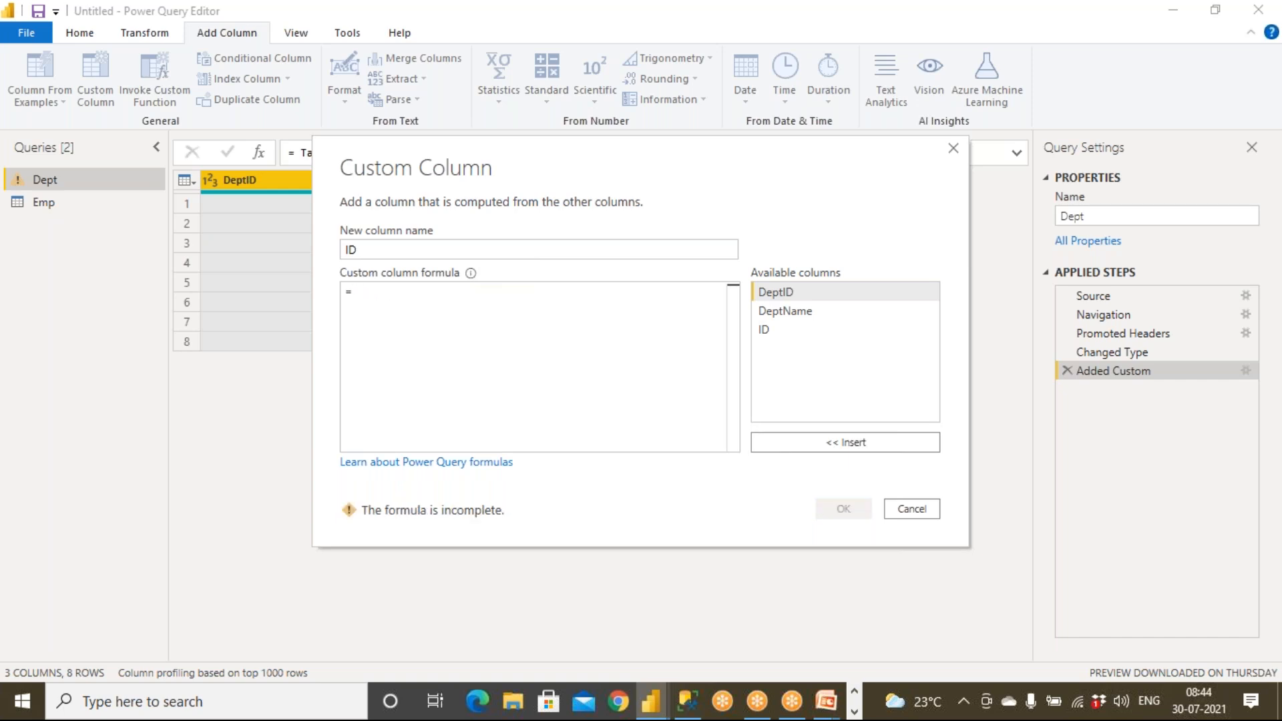
type("x")
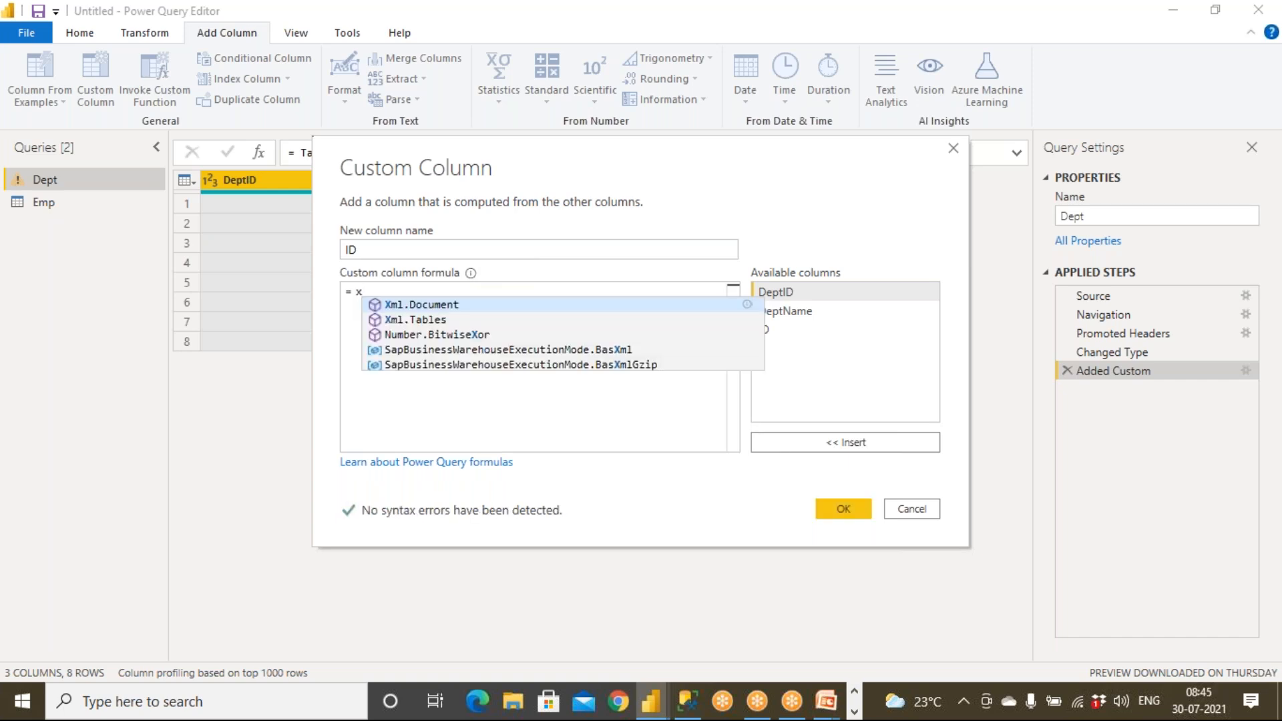
key("Escape")
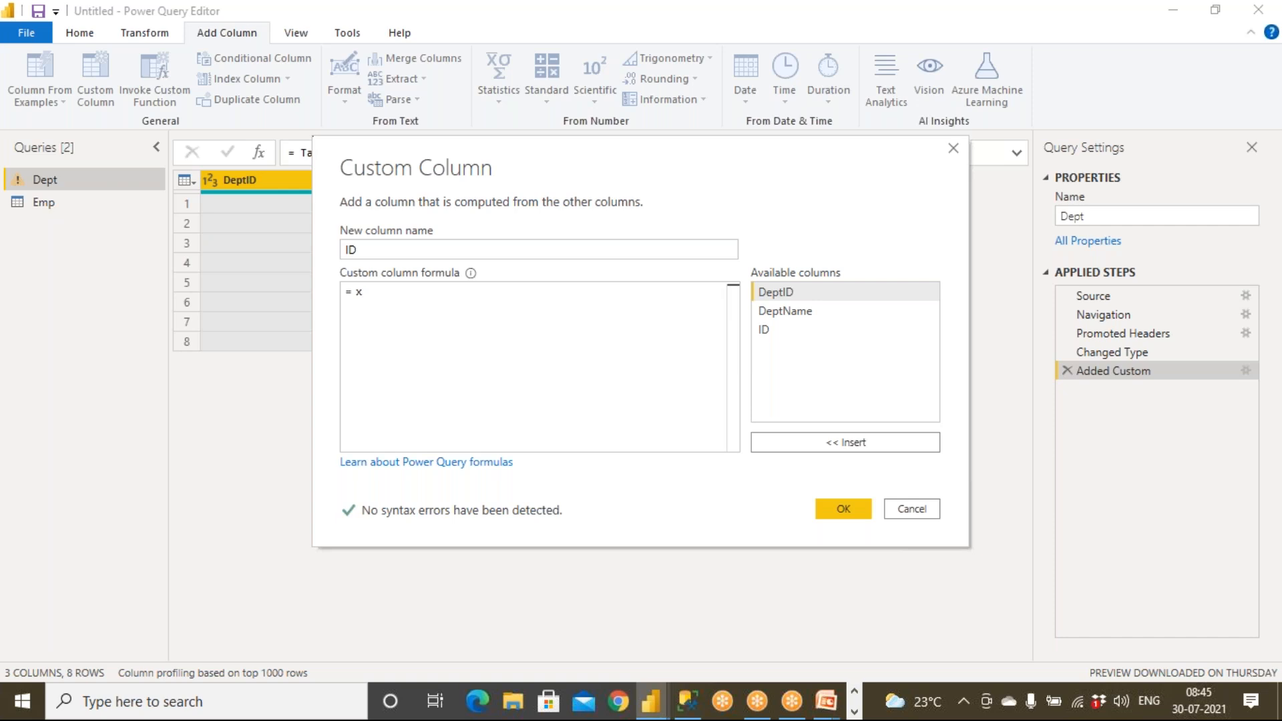
Discard the custom column and scroll the Emp query right to its ID column of 1s.
left_click(900, 511)
left_click(735, 378)
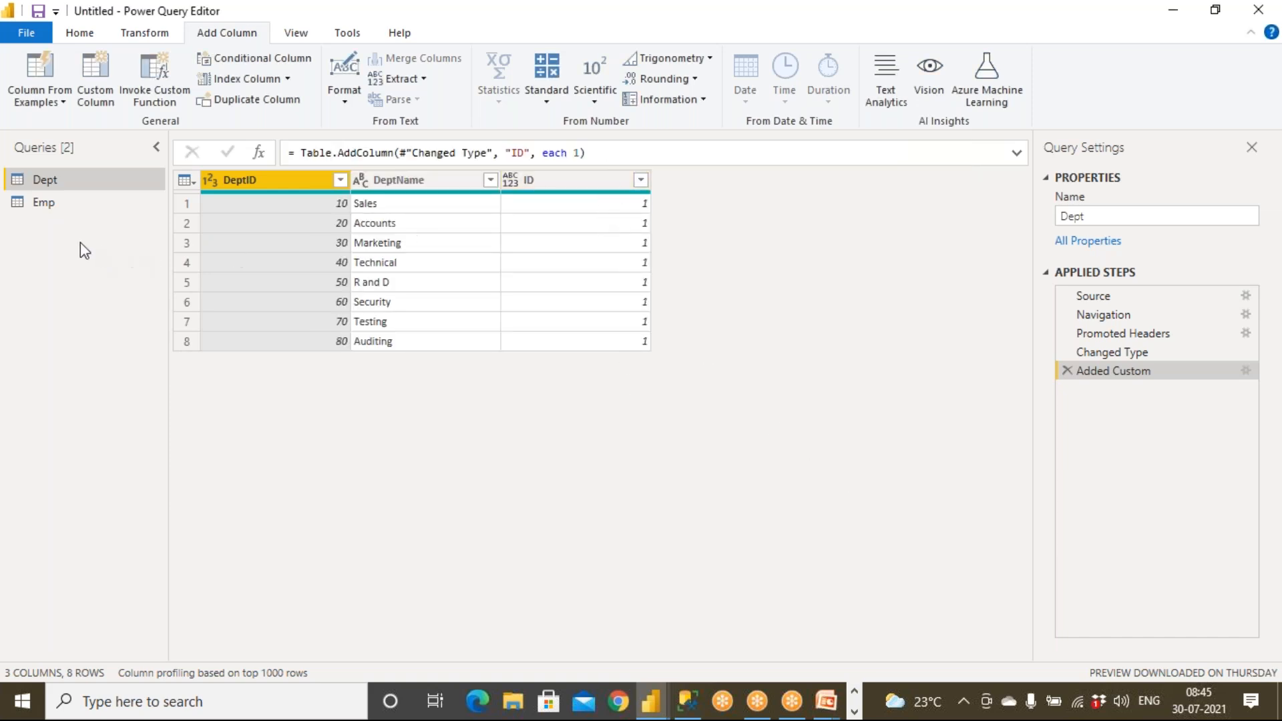
left_click(50, 205)
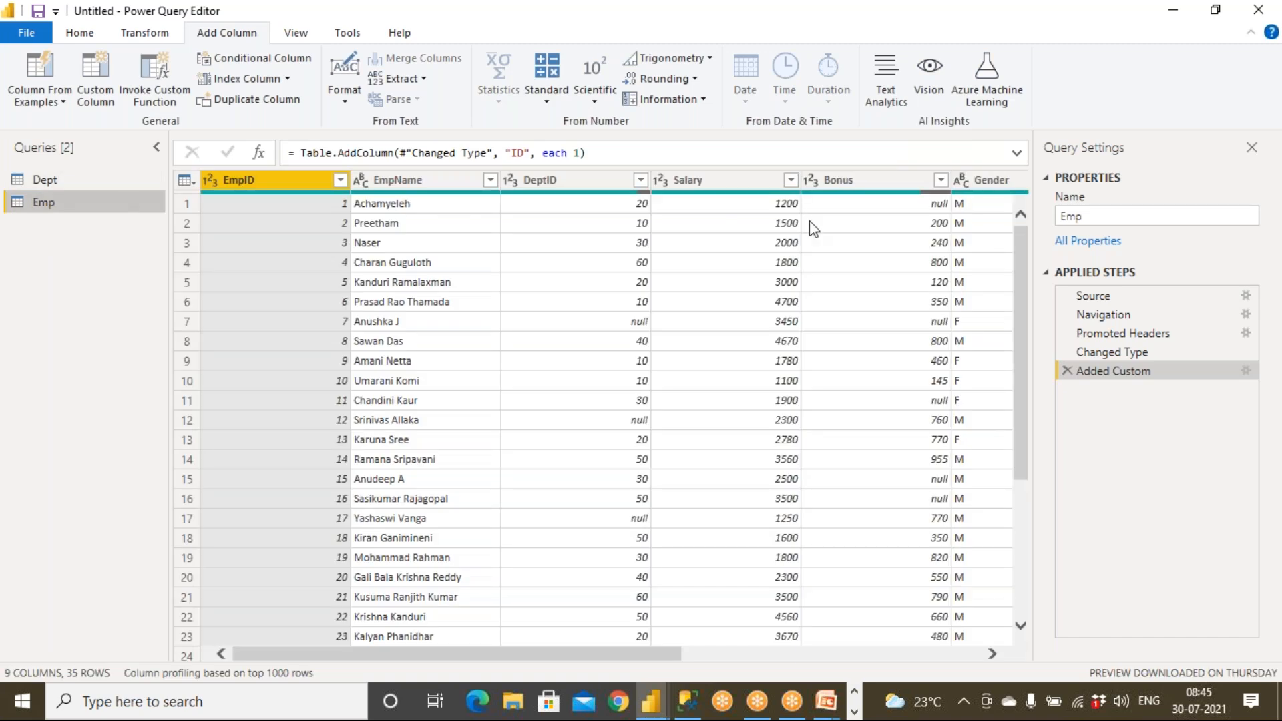
left_click_drag(666, 661, 982, 656)
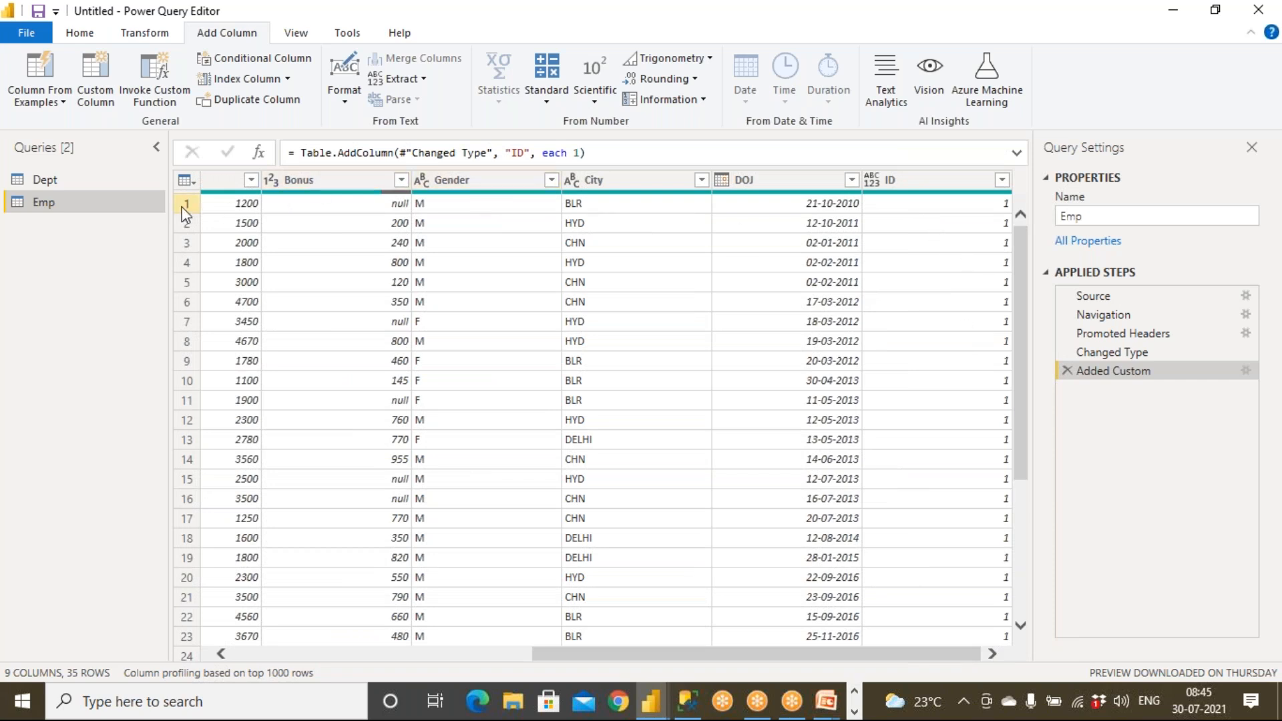
Start Merge Queries as New with Emp as the first table and Dept as the second.
left_click(86, 34)
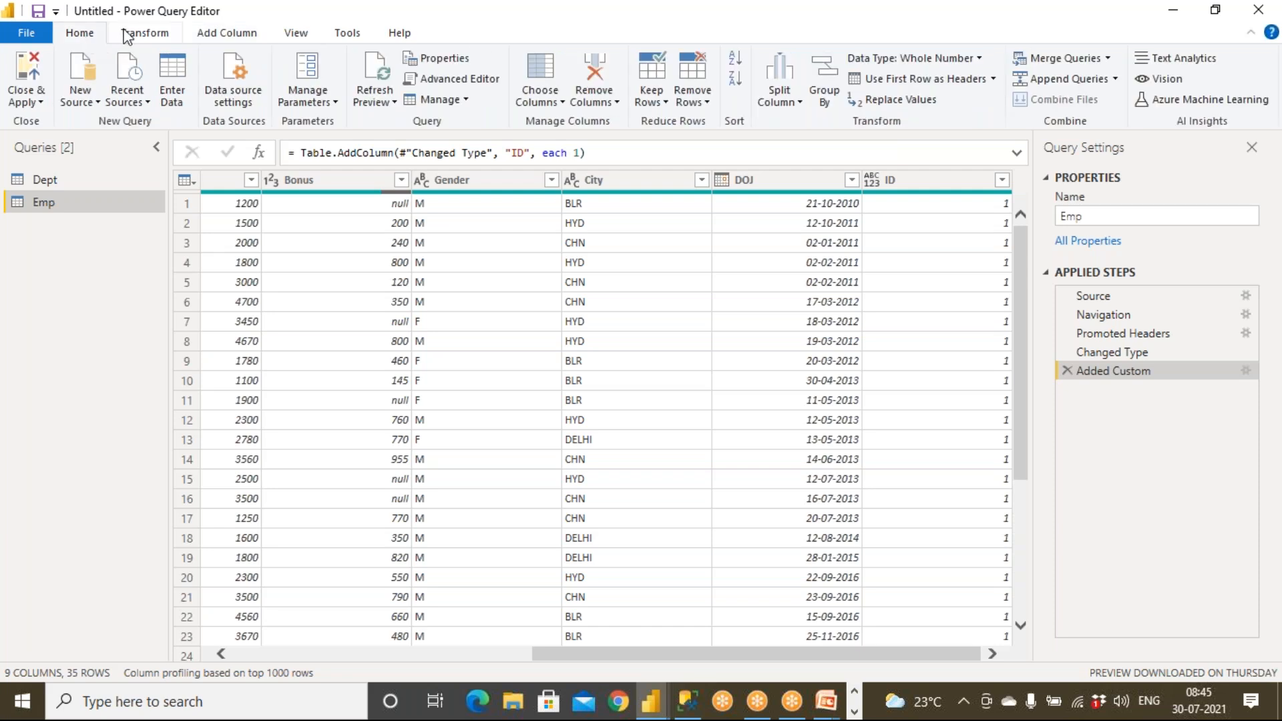
left_click(1111, 64)
left_click(1096, 100)
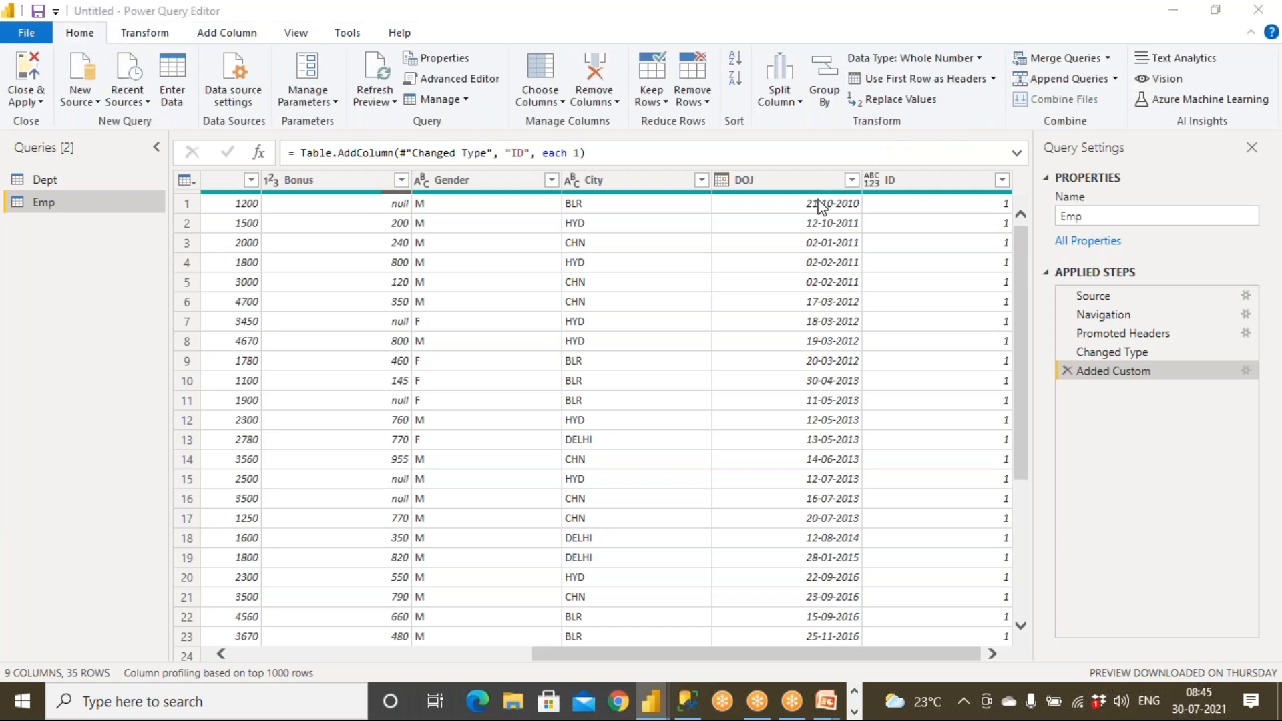
left_click(394, 152)
left_click(391, 167)
left_click(393, 149)
left_click(389, 182)
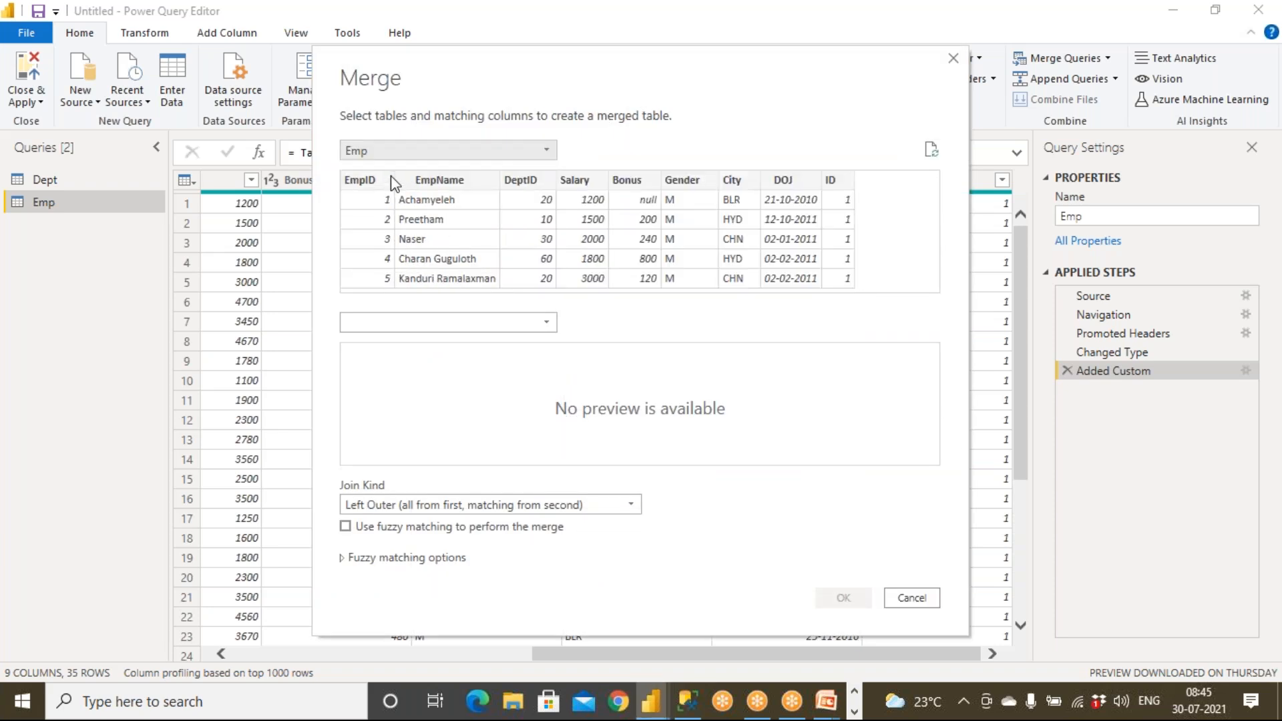
left_click(393, 322)
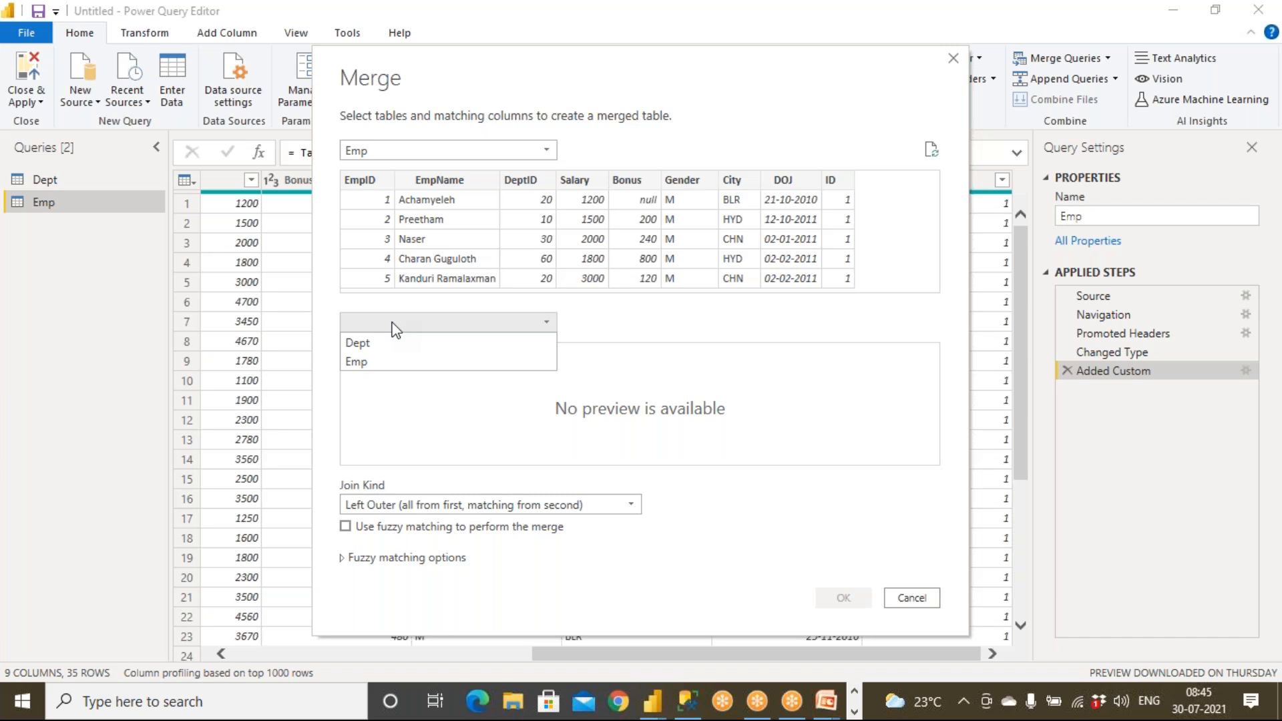
left_click(387, 345)
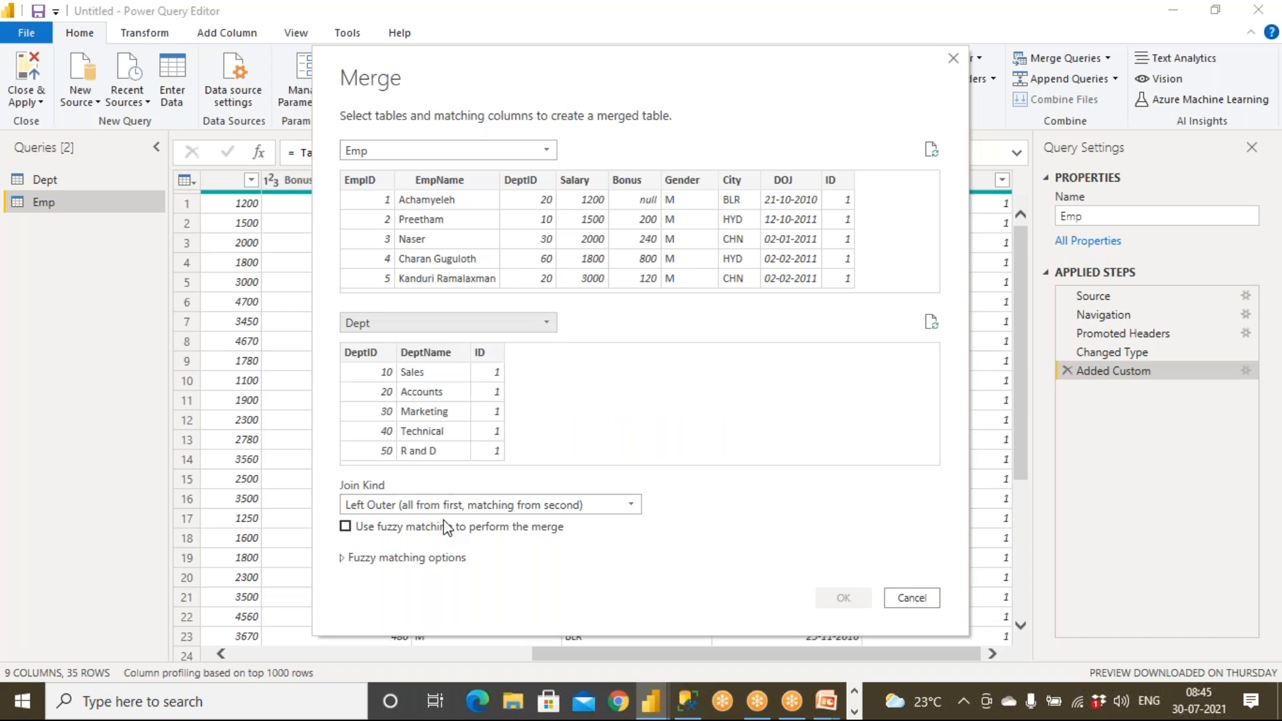
Match Emp and Dept on their ID columns with an Inner join and confirm the merge.
left_click(831, 180)
left_click(481, 354)
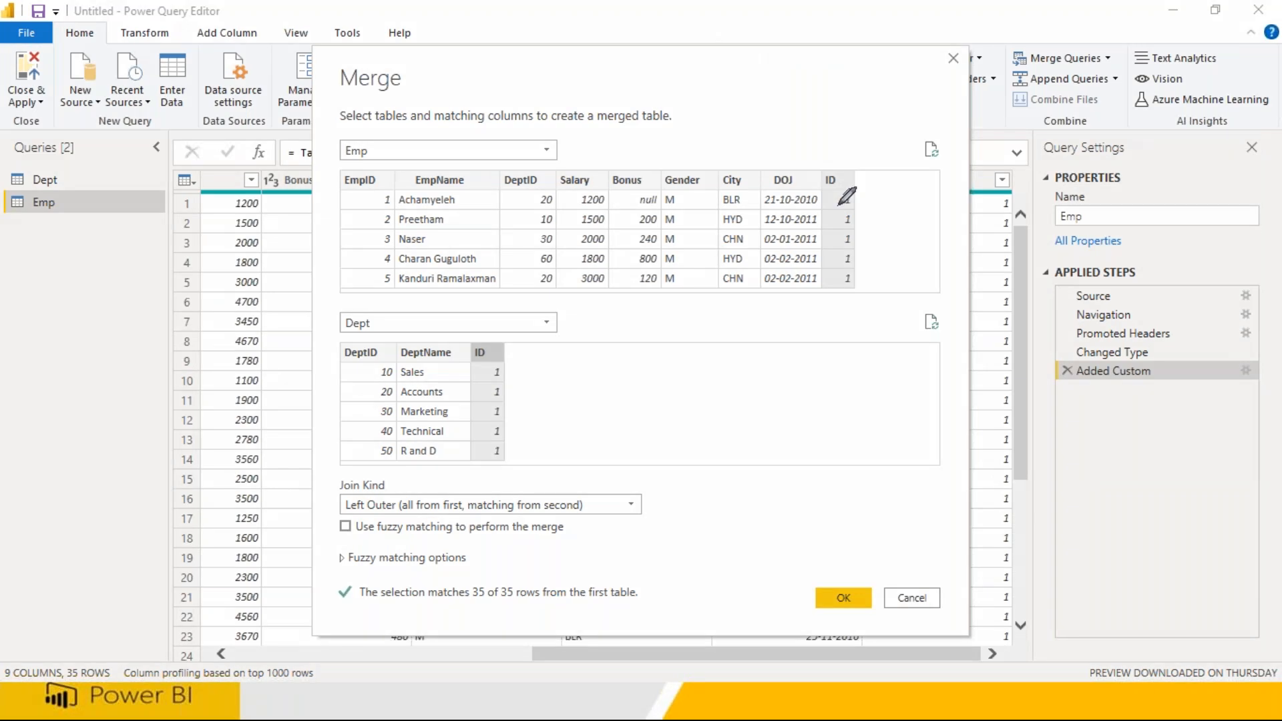
left_click_drag(837, 207, 500, 371)
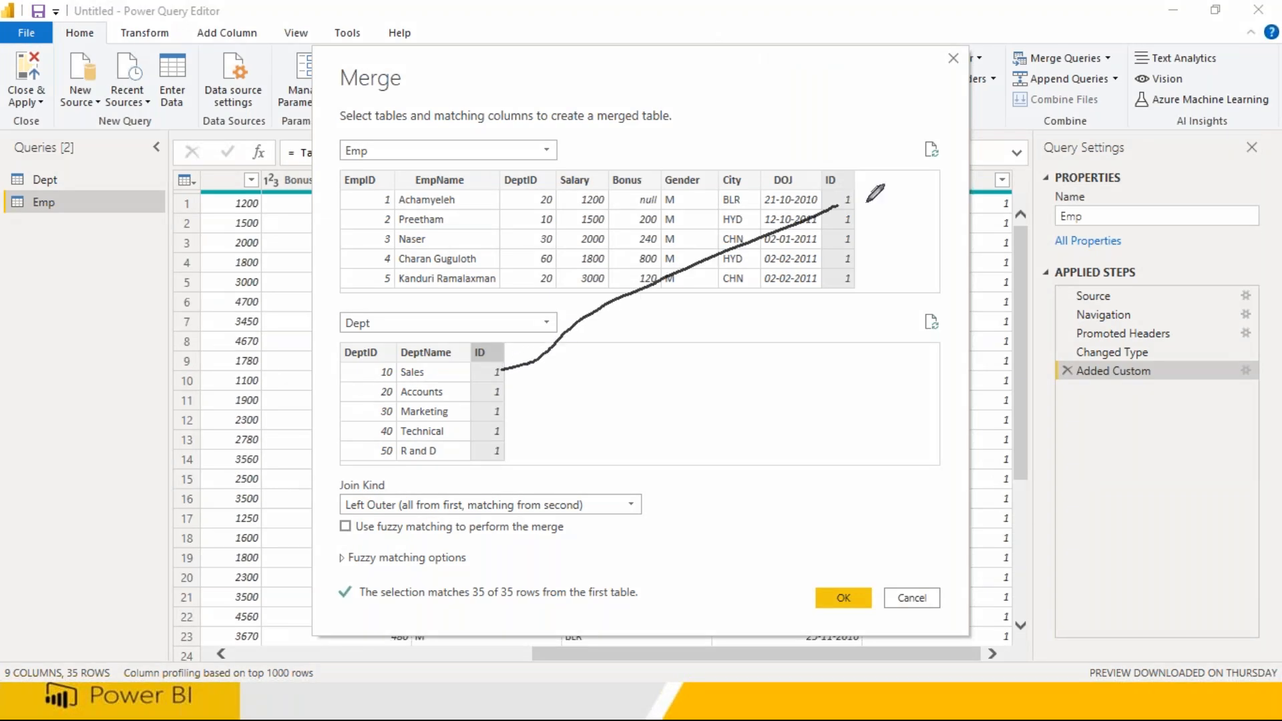
mouse_move(839, 202)
left_mouse_down()
mouse_move(581, 323)
mouse_move(501, 392)
left_mouse_up()
left_click_drag(806, 215, 498, 410)
mouse_move(835, 199)
left_mouse_down()
mouse_move(579, 358)
mouse_move(499, 431)
left_mouse_up()
mouse_move(838, 200)
left_mouse_down()
mouse_move(710, 263)
mouse_move(501, 449)
left_mouse_up()
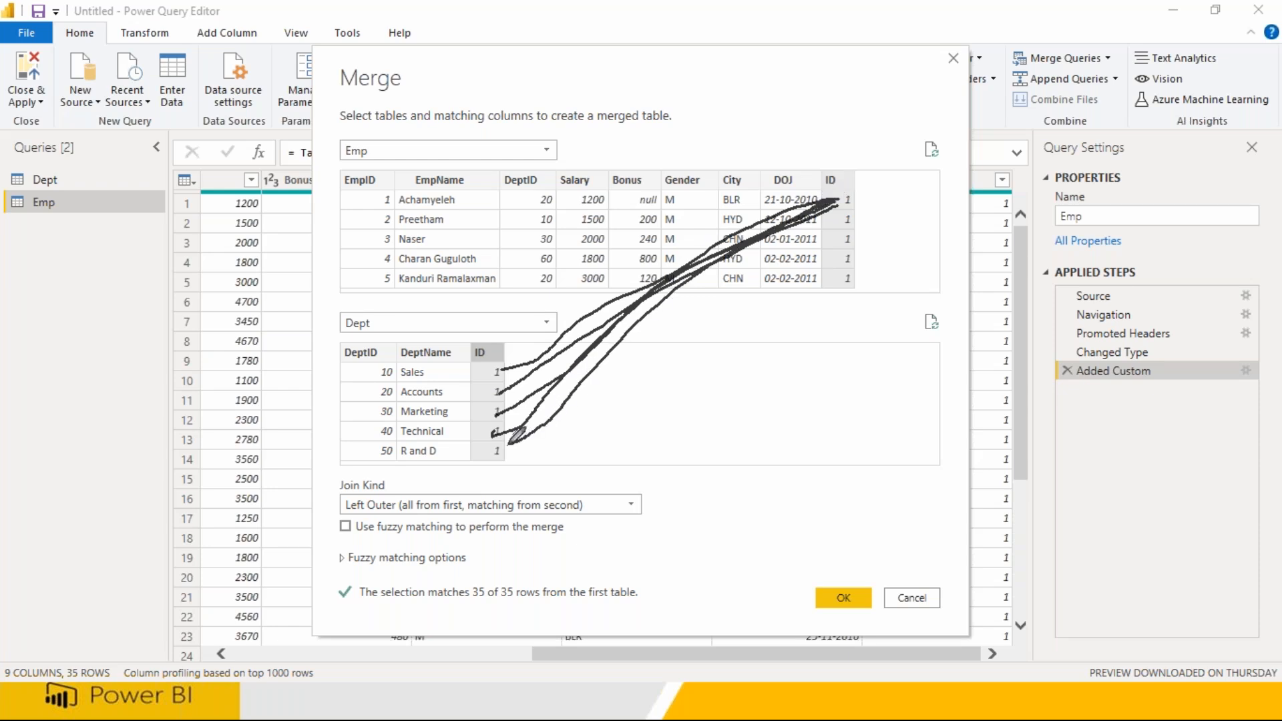
mouse_move(828, 195)
left_mouse_down()
mouse_move(798, 221)
mouse_move(510, 331)
mouse_move(498, 369)
left_mouse_up()
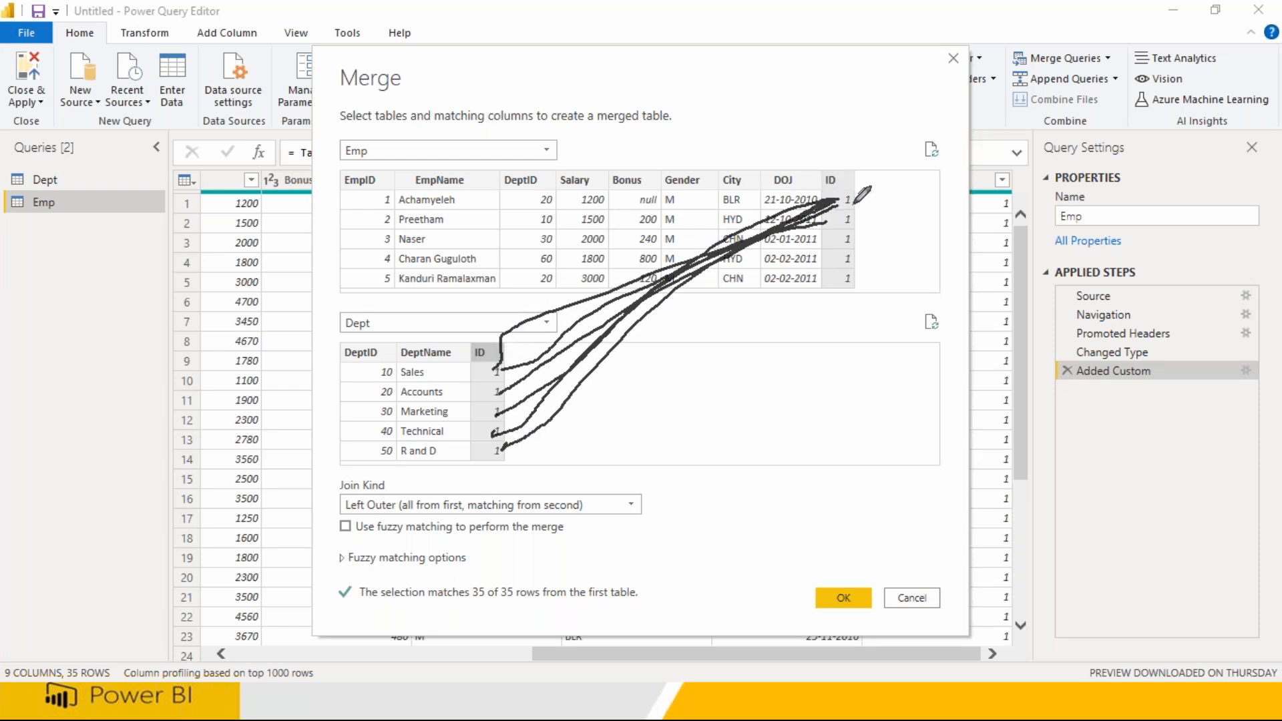
left_click_drag(843, 213, 497, 374)
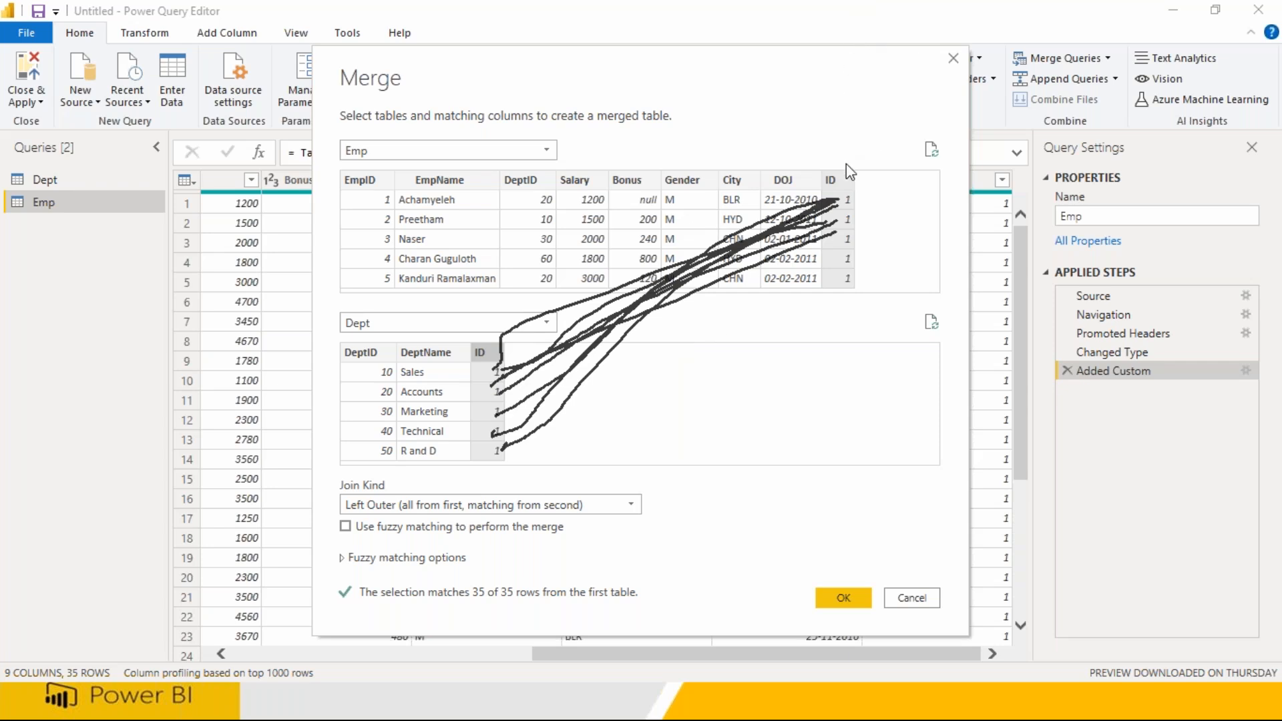
left_click(846, 140)
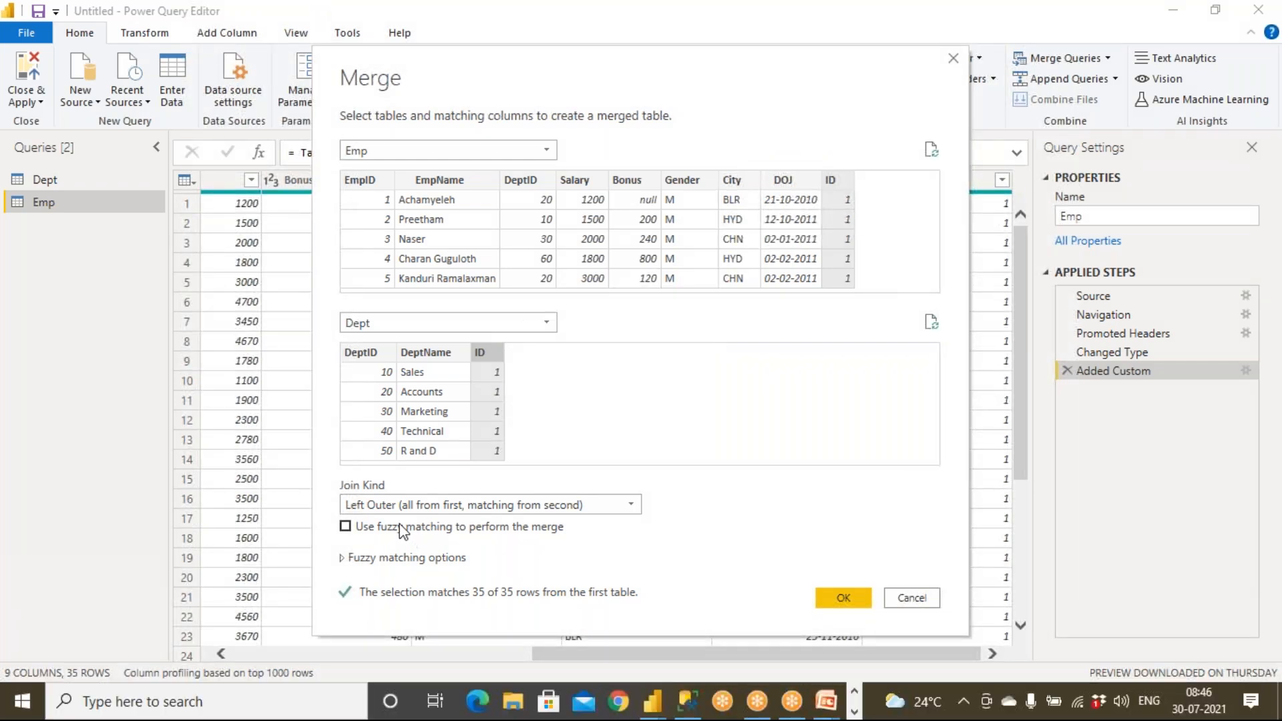
left_click(398, 505)
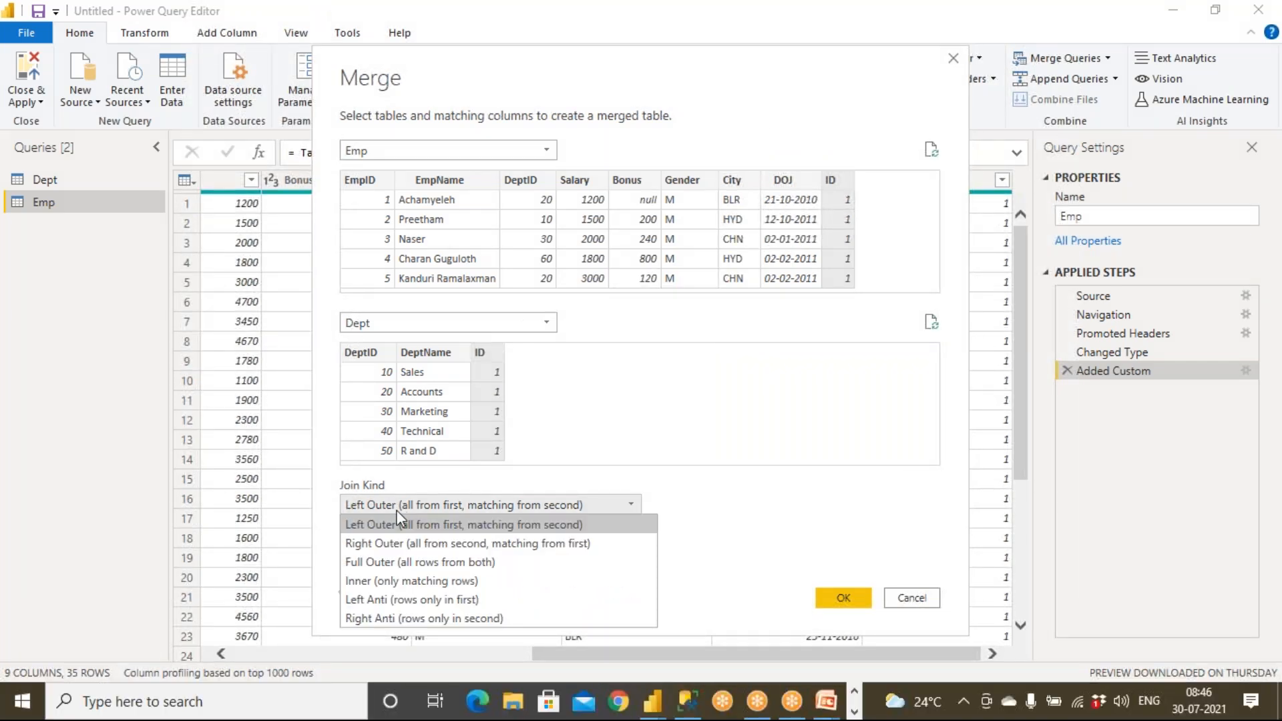
left_click(400, 581)
left_click(842, 598)
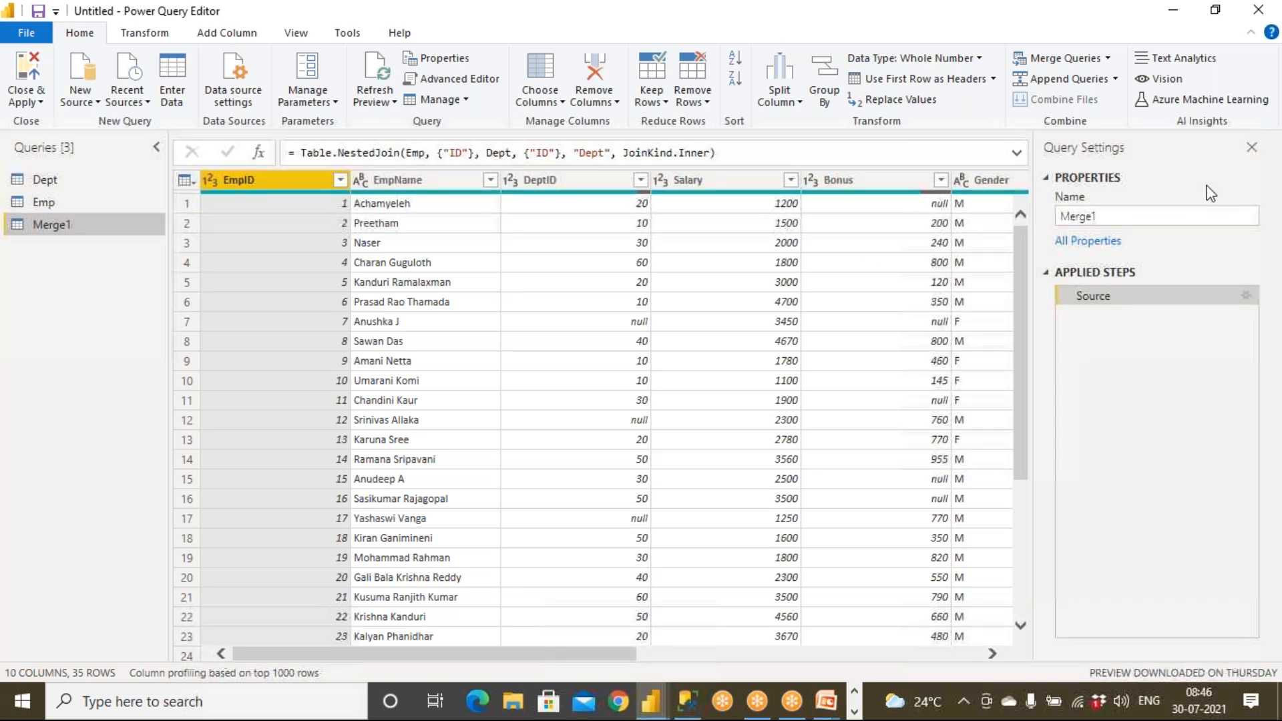
Rename Merge1 to EmpCrossJoinDept and scroll right to its nested Dept column.
double_click(1186, 215)
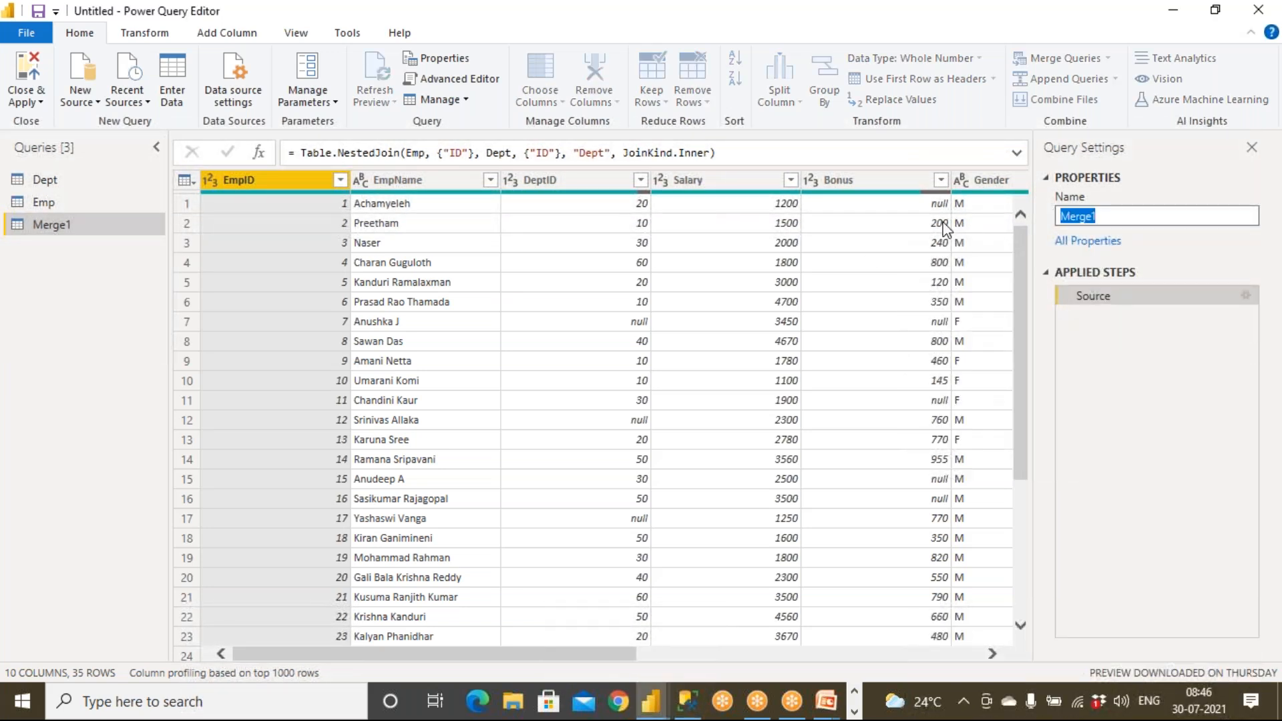
type("EmpCrossJoinDept")
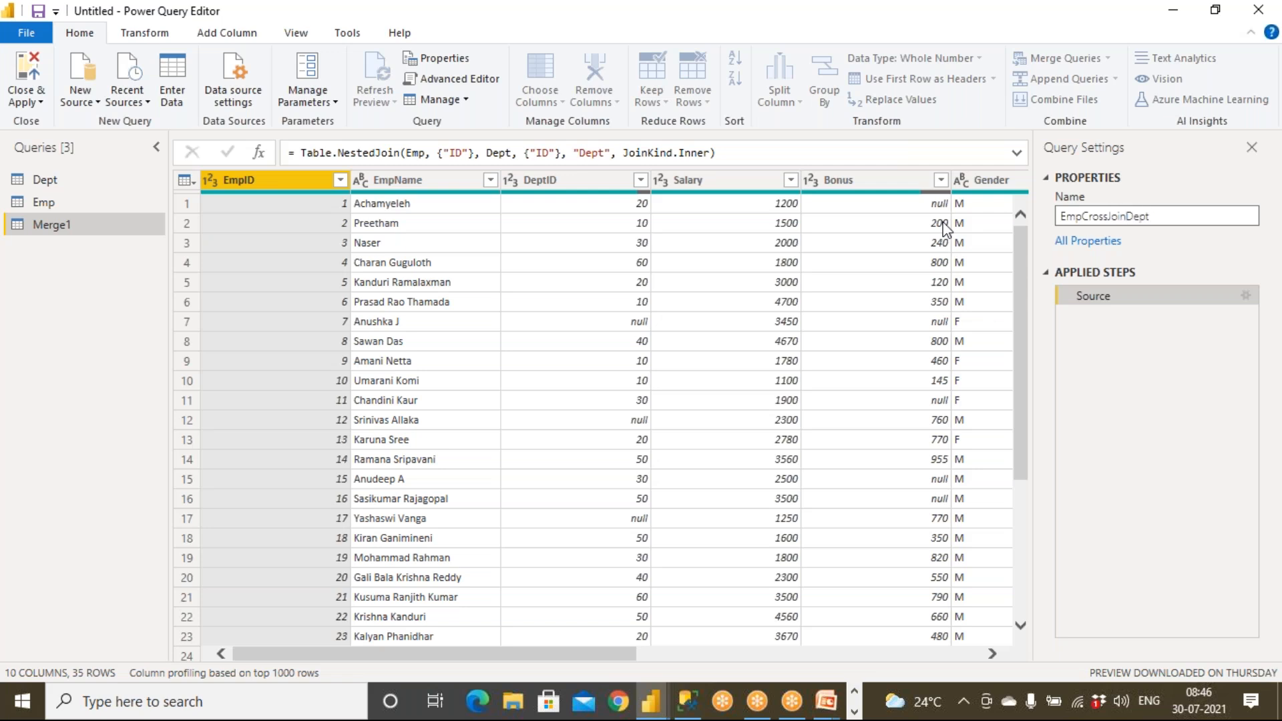
left_click(87, 226)
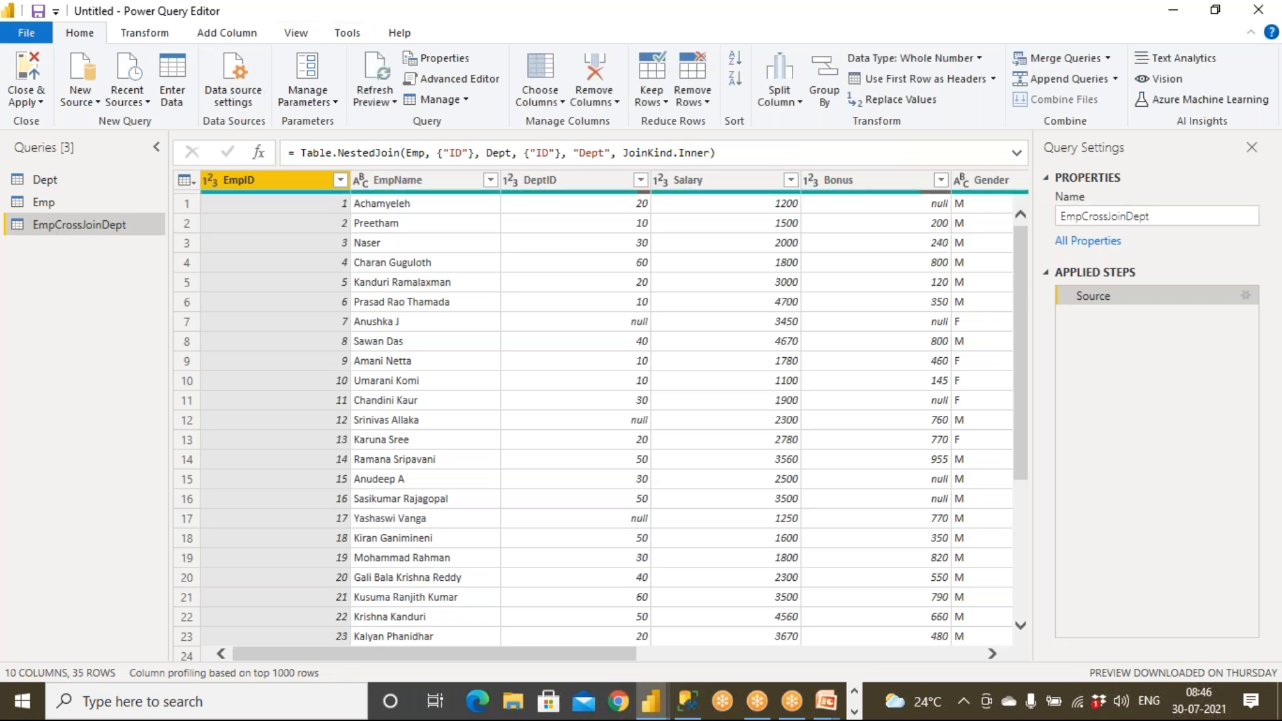
left_click_drag(541, 657, 935, 684)
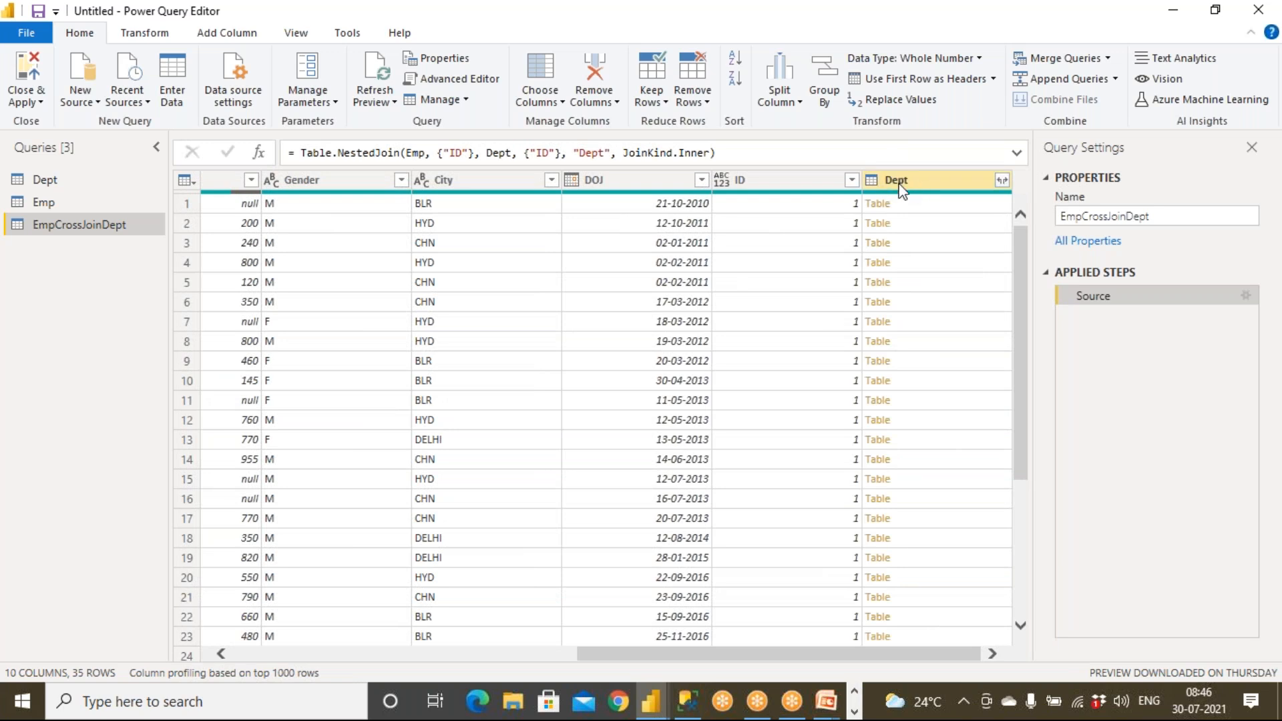
Expand the Dept column's tables without the Dept name prefix, giving 280 rows.
left_click(1002, 180)
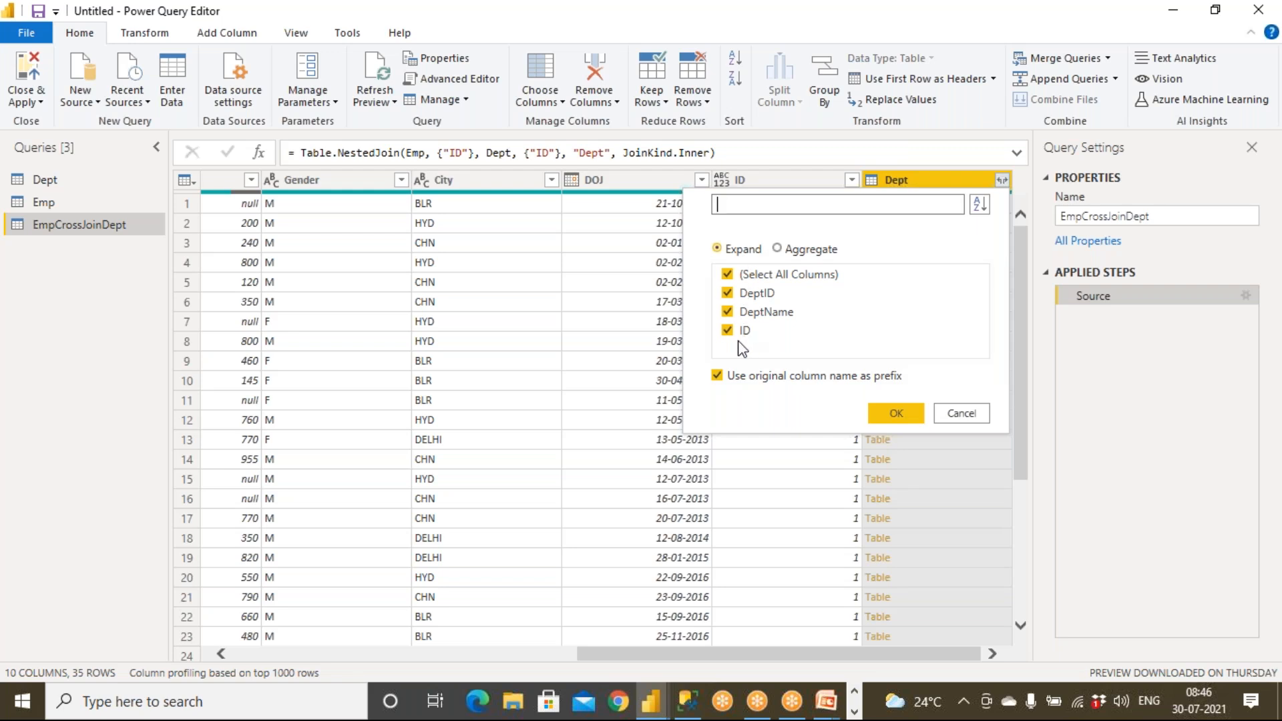
left_click(717, 376)
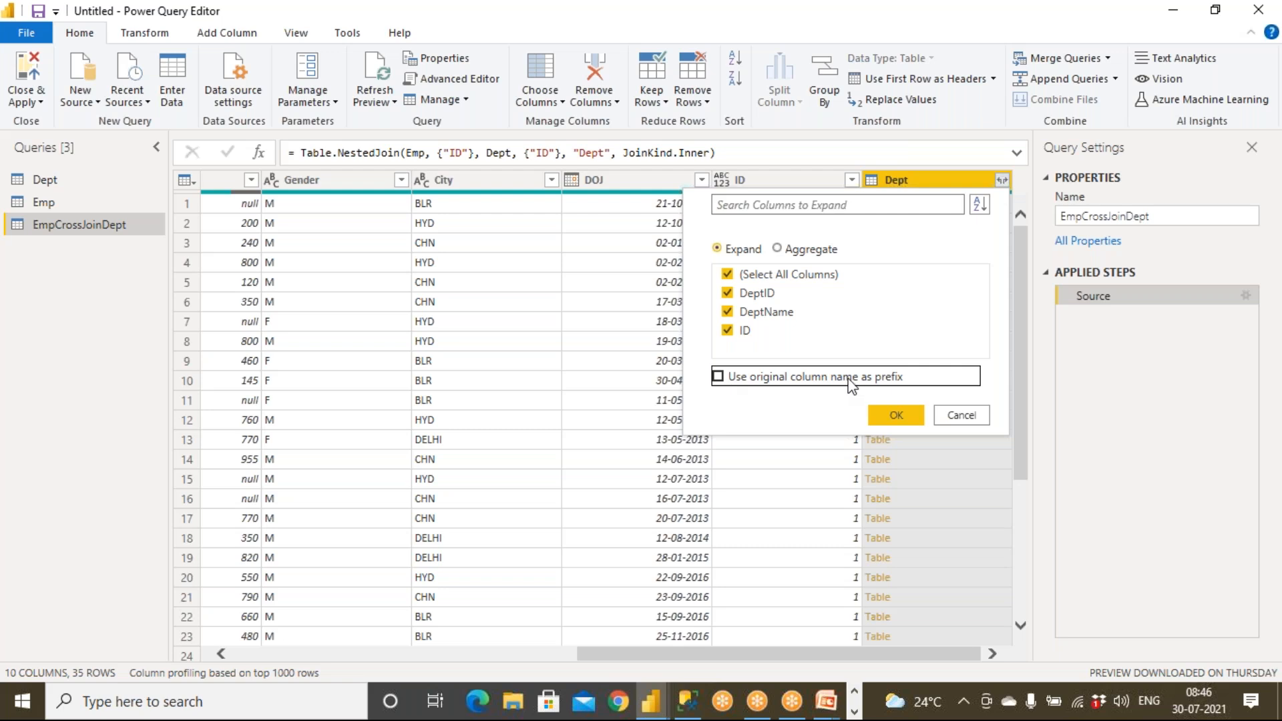
left_click(893, 414)
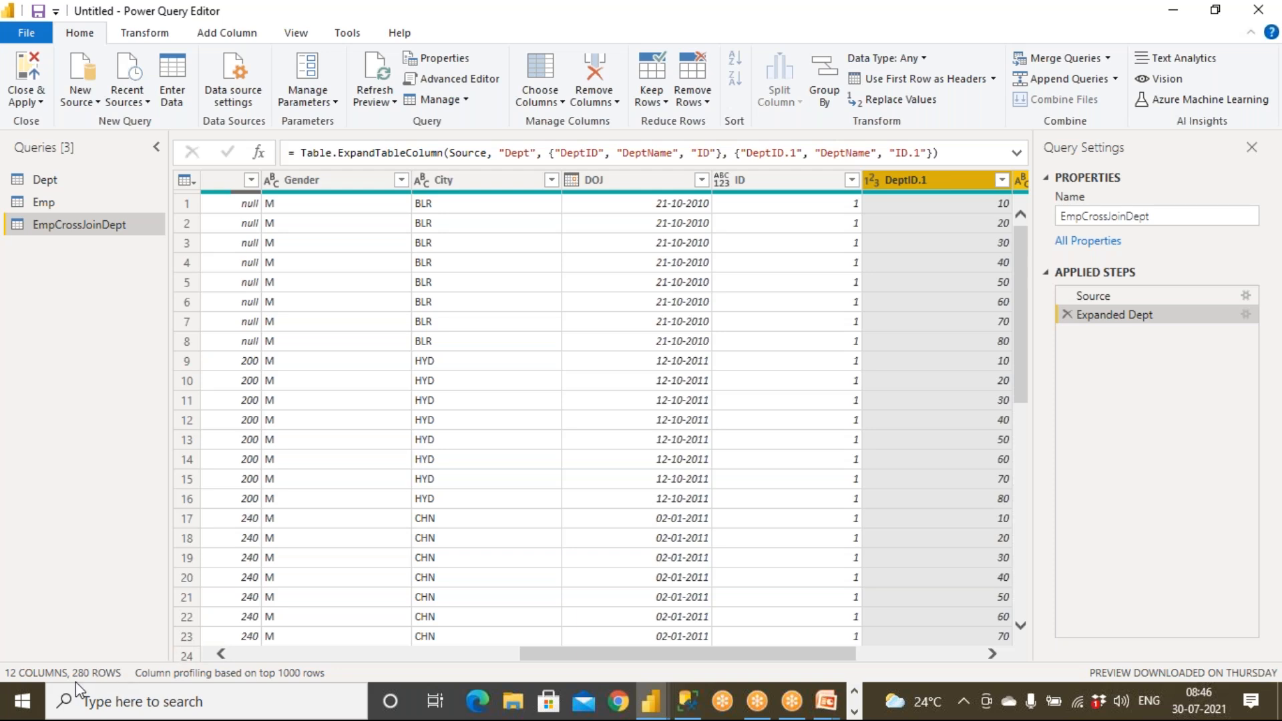
Review the Dept and Emp queries, then return to the EmpCrossJoinDept result.
left_click(45, 180)
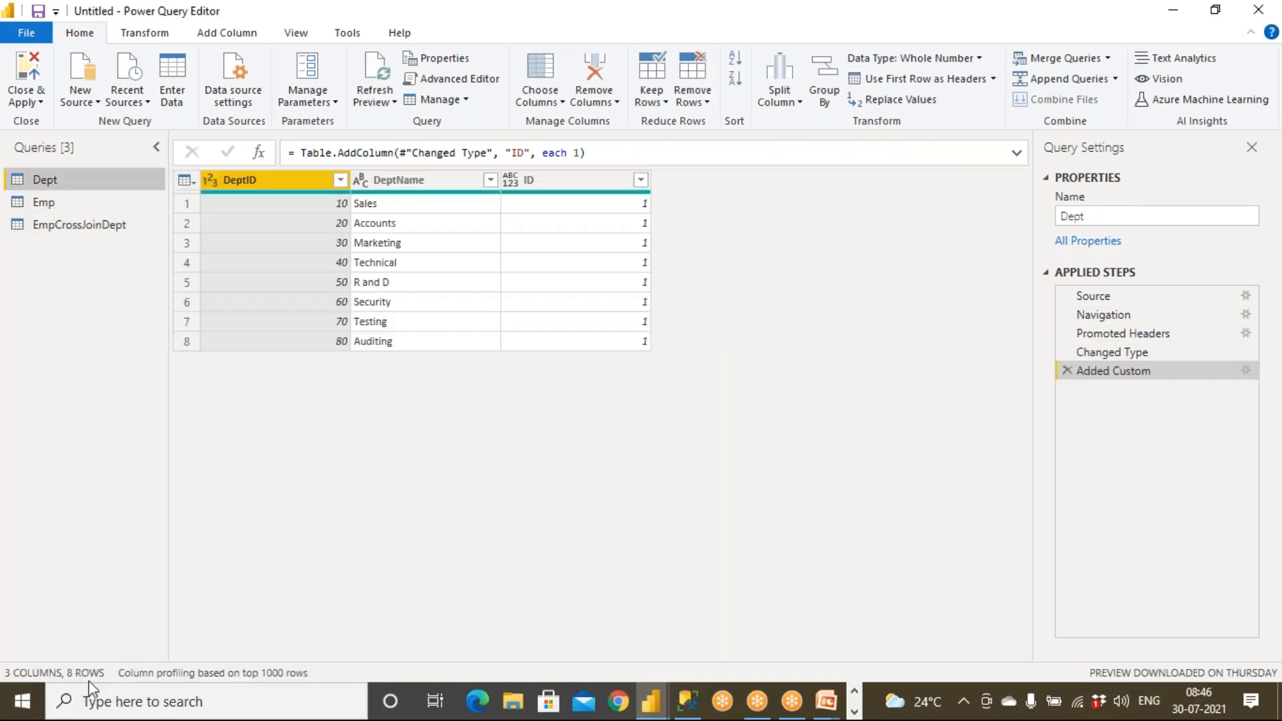
left_click(44, 203)
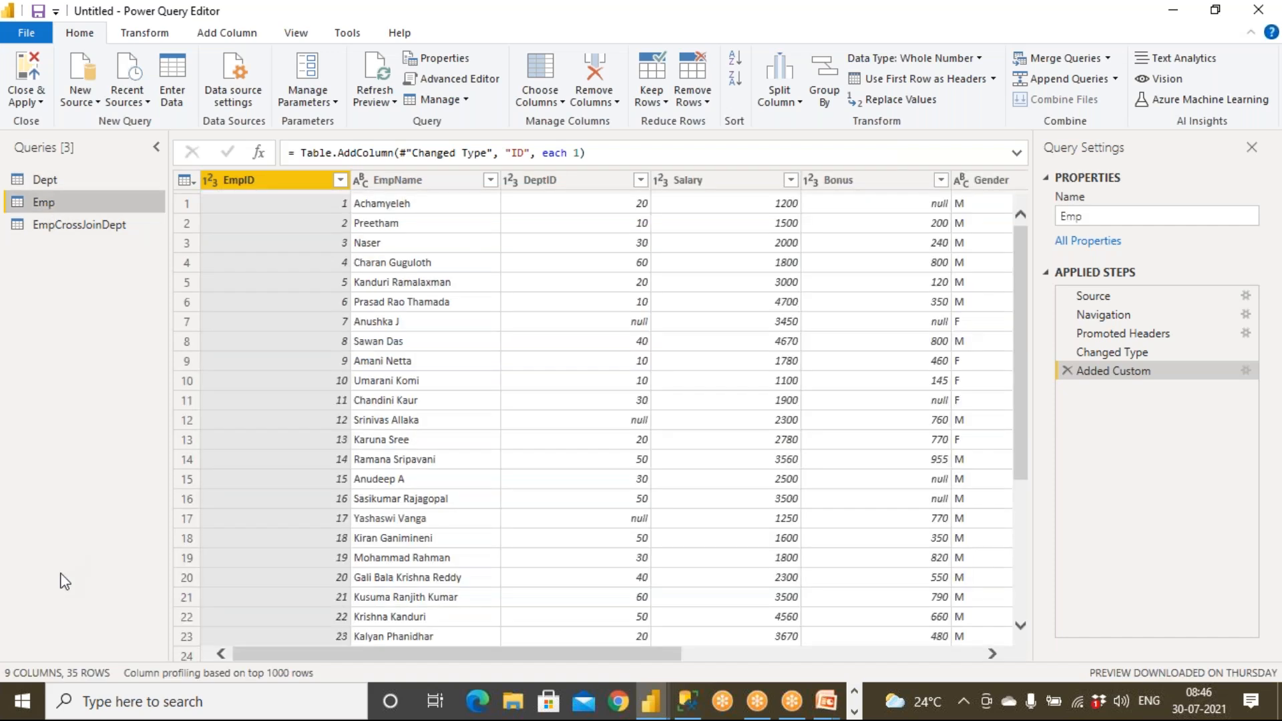
left_click(79, 225)
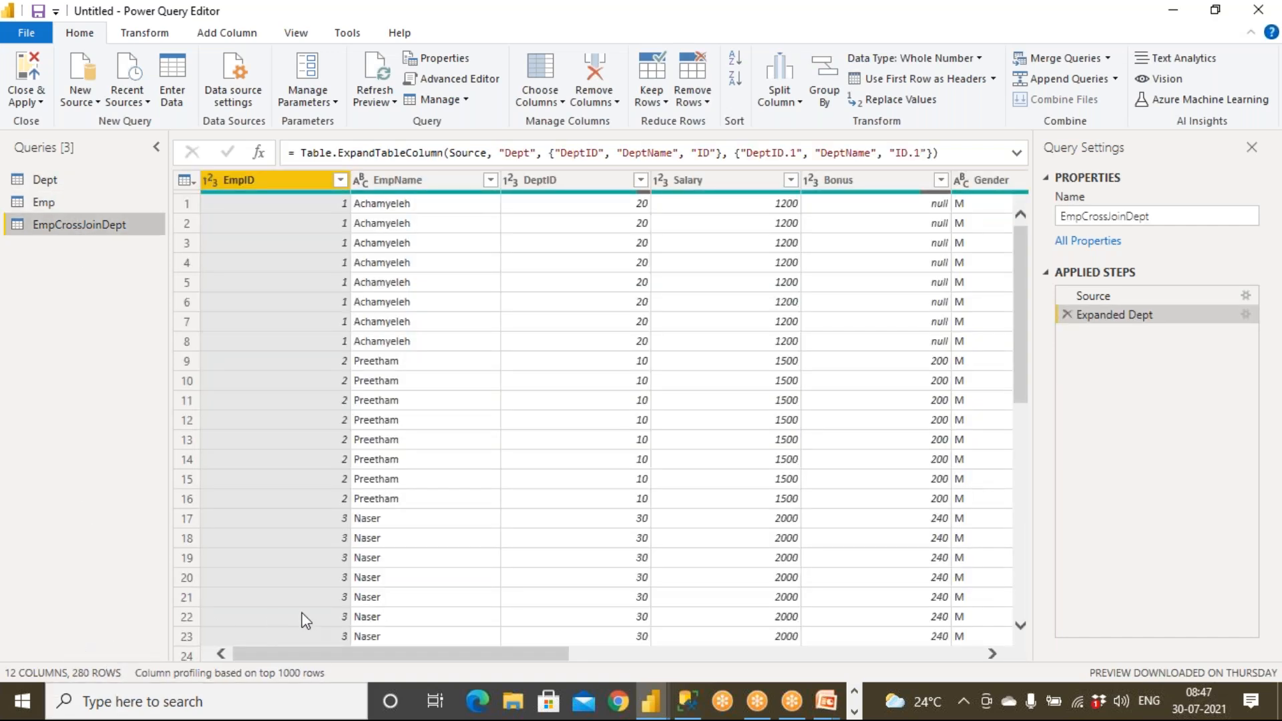
key("super")
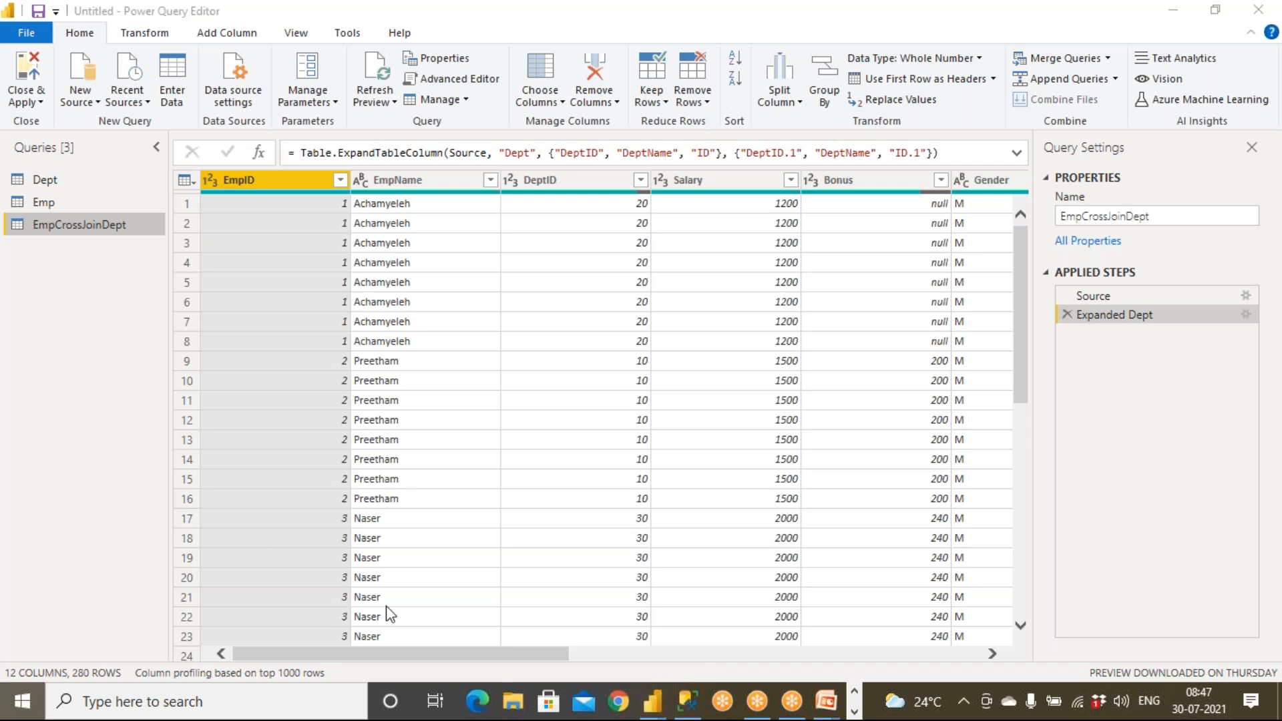
In SQL Server Management Studio, highlight parts of the amaster cross join BRMASTER query.
left_click(687, 700)
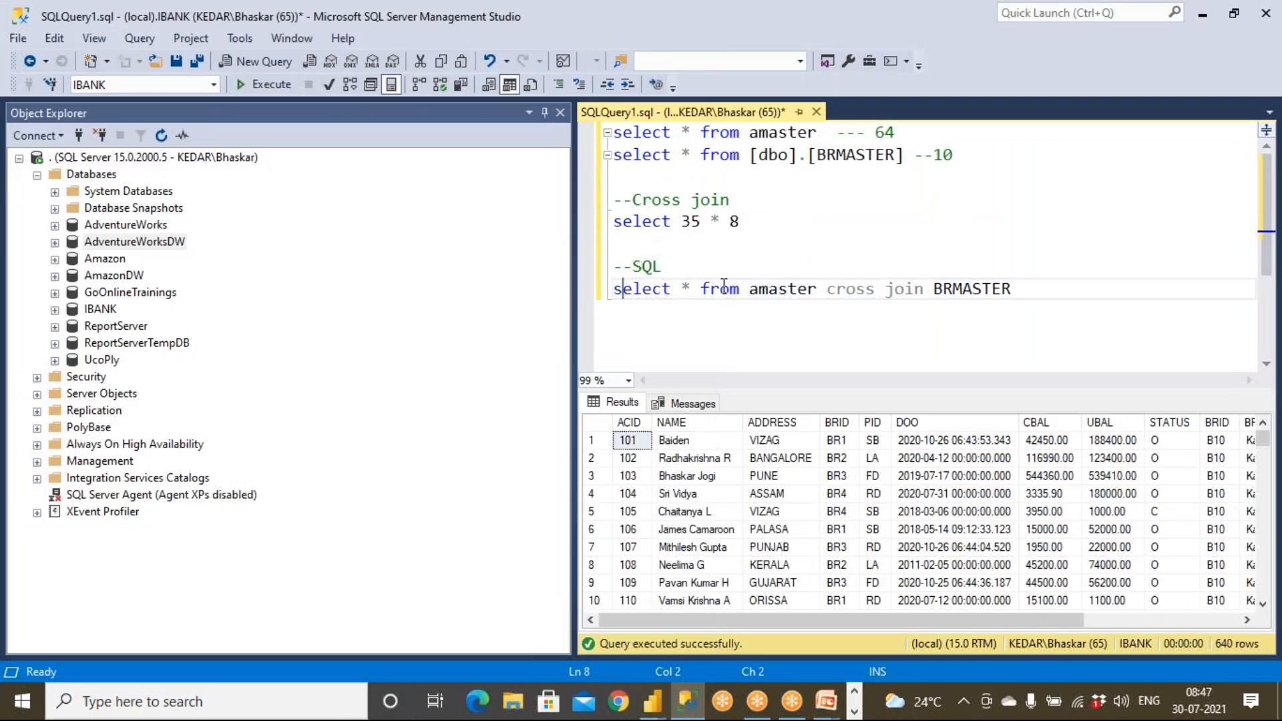
left_click_drag(749, 289, 906, 284)
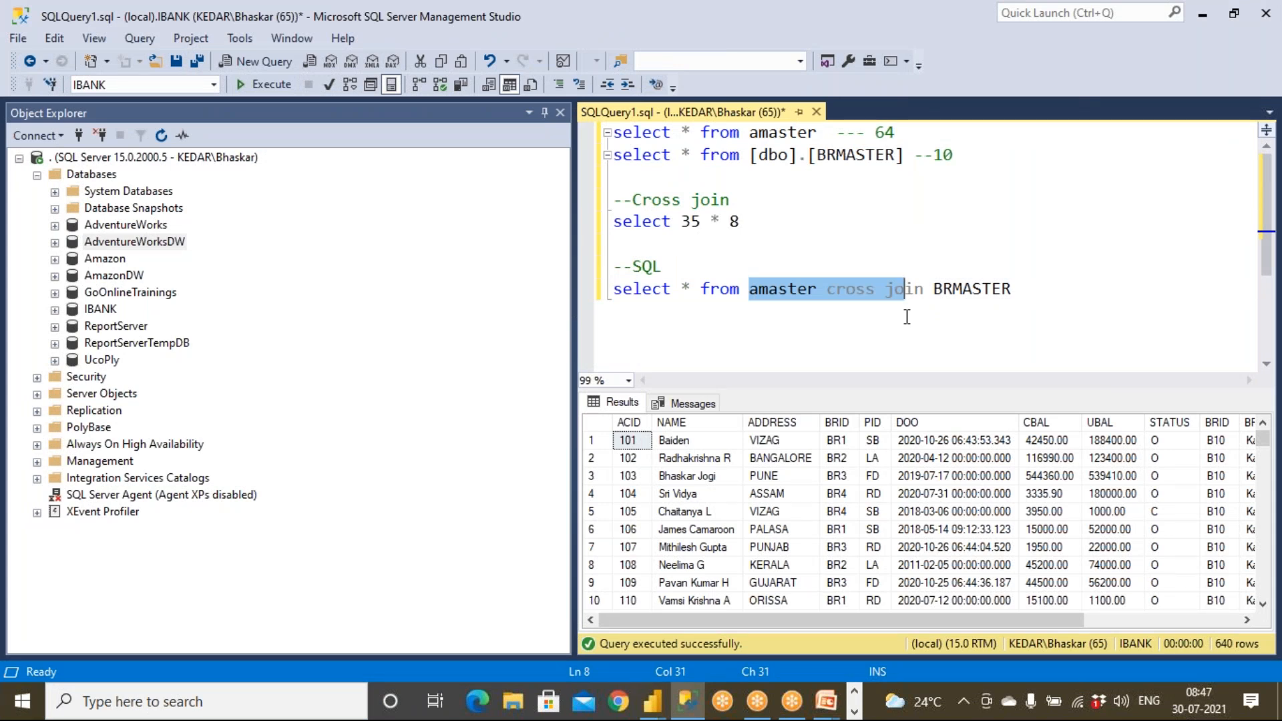
left_click(907, 314)
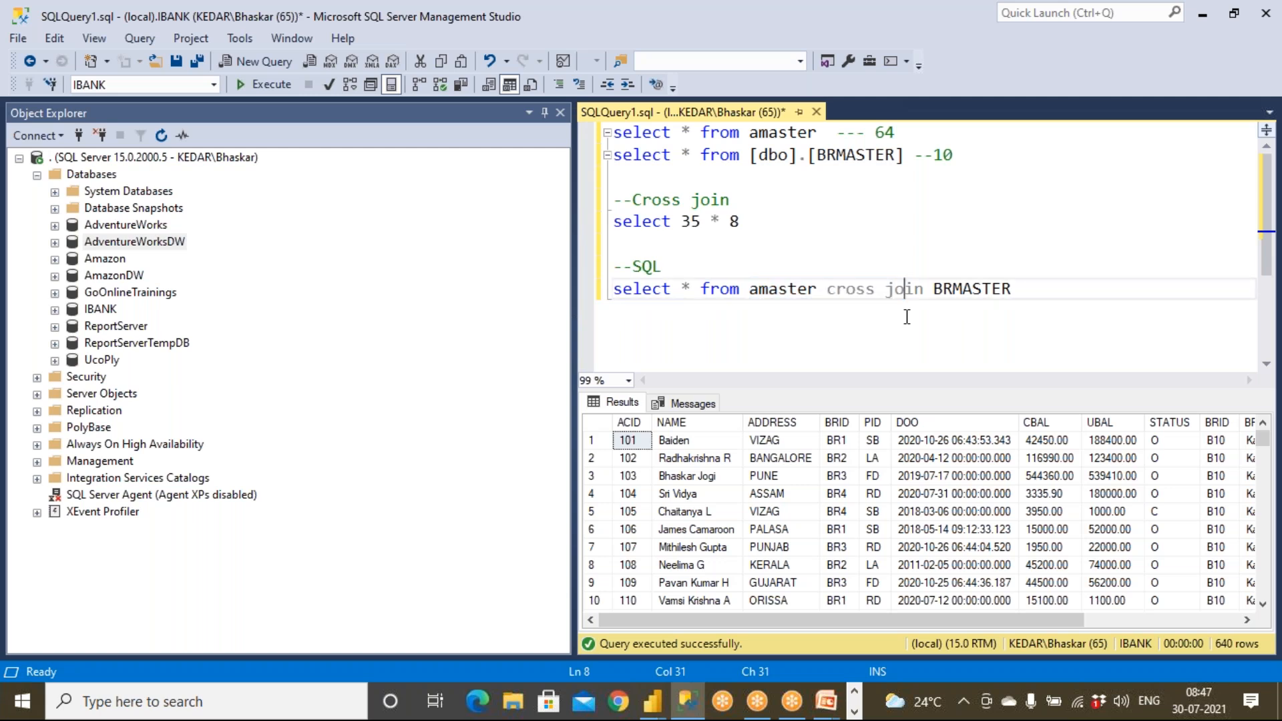
mouse_move(686, 289)
left_click_drag(681, 289, 704, 289)
left_click(694, 333)
Inspect the ACID and DOO result columns, then select 'cross join' for replacement.
left_click(629, 423)
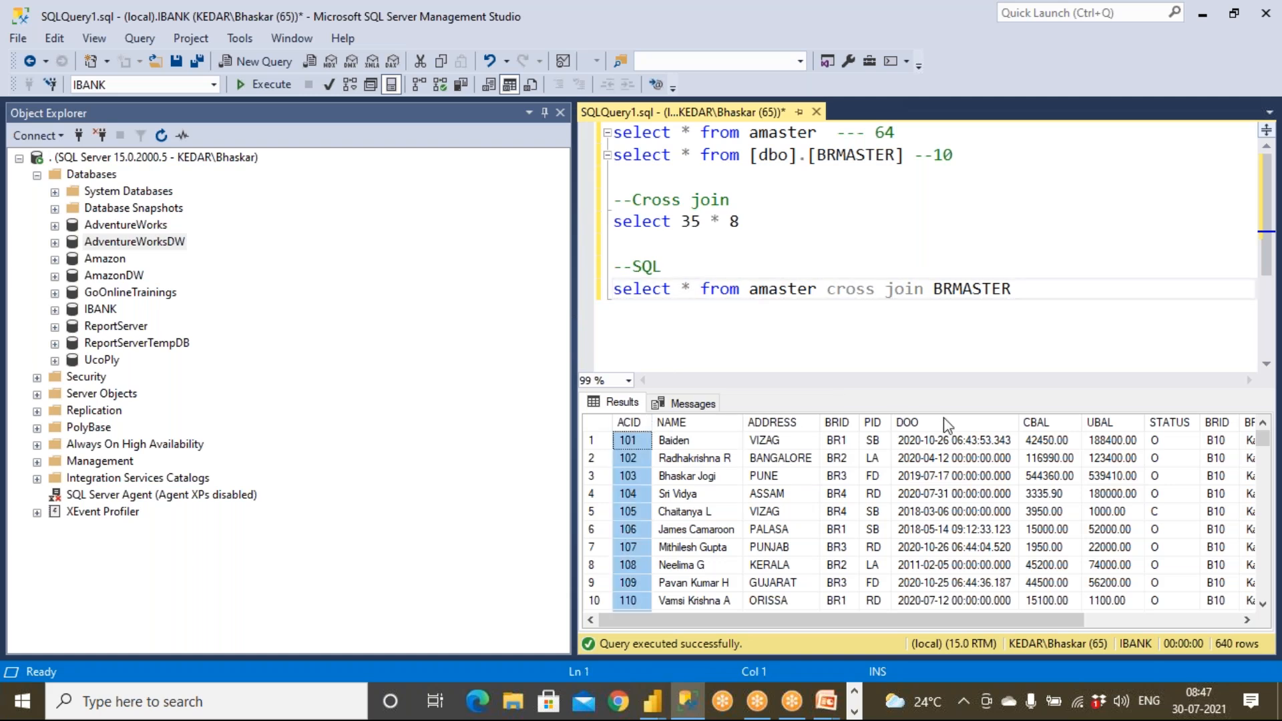
left_click(954, 423)
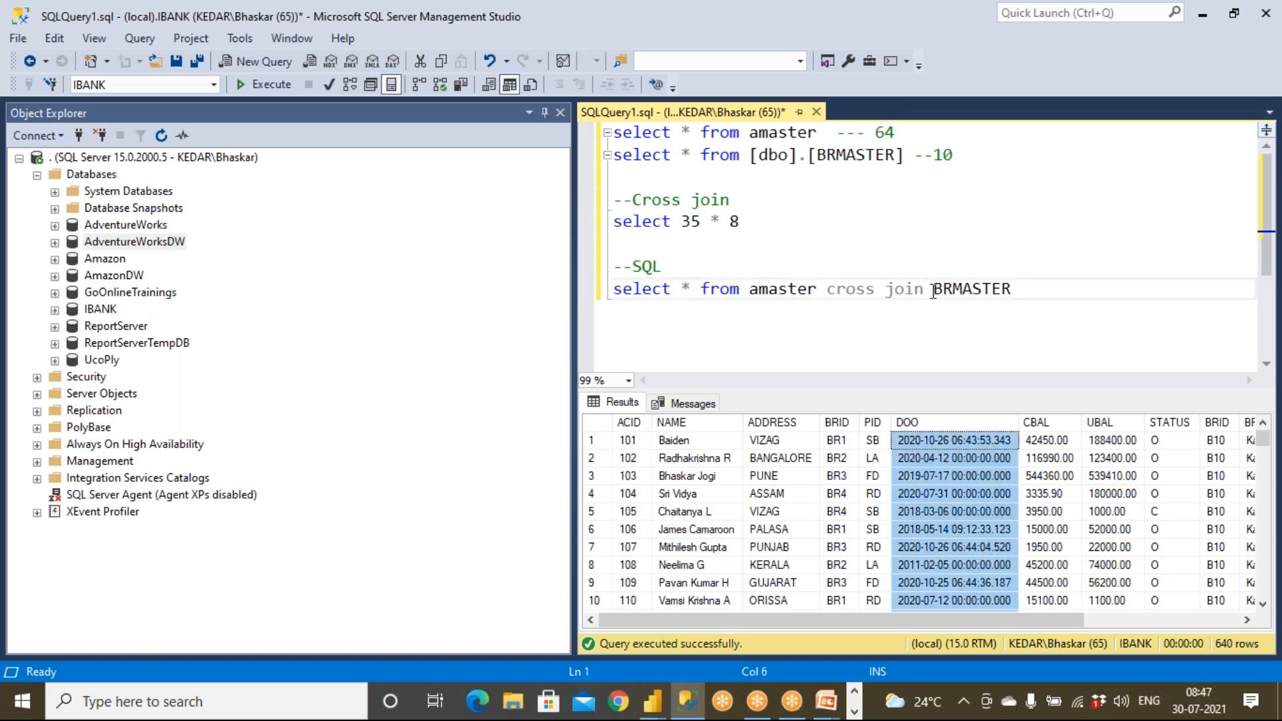
left_click_drag(933, 289, 1065, 278)
left_click(1042, 295)
left_click(833, 289)
left_click_drag(832, 289, 924, 291)
Rewrite line 8 as 'amaster a inner join BRMASTER b on a.id = b.id'.
type("inner jo")
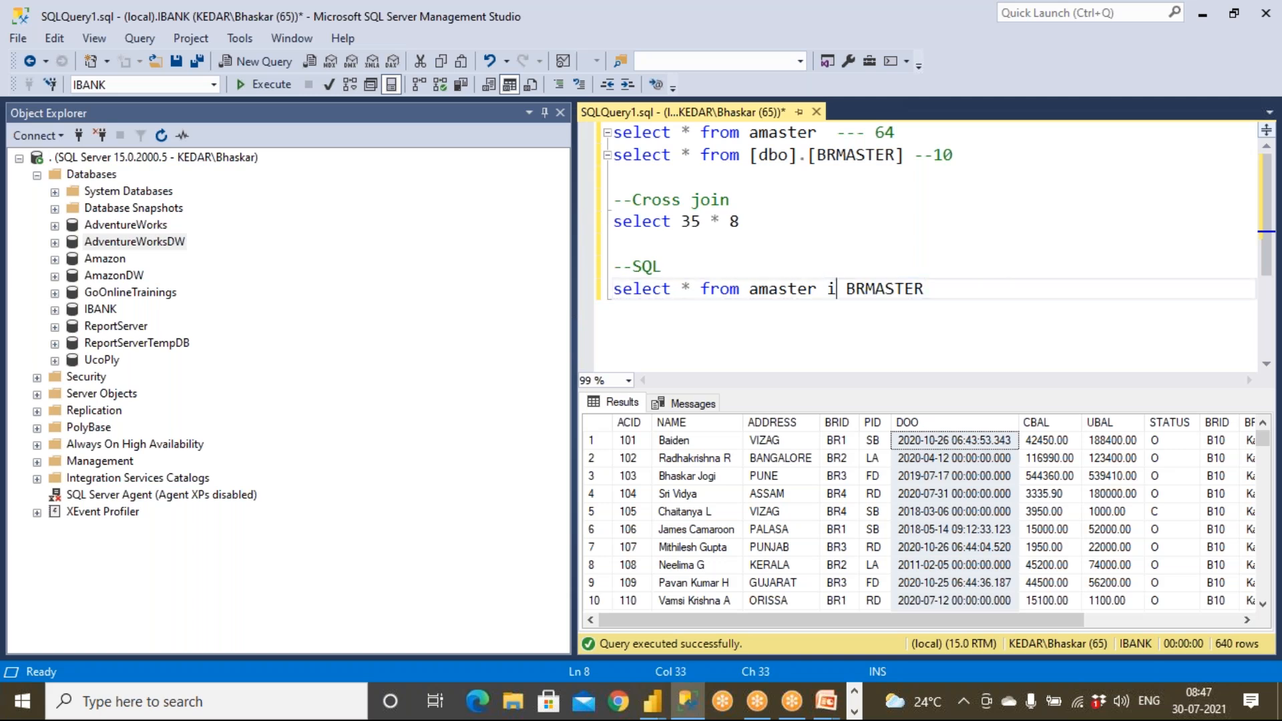
type("in")
left_click(1060, 284)
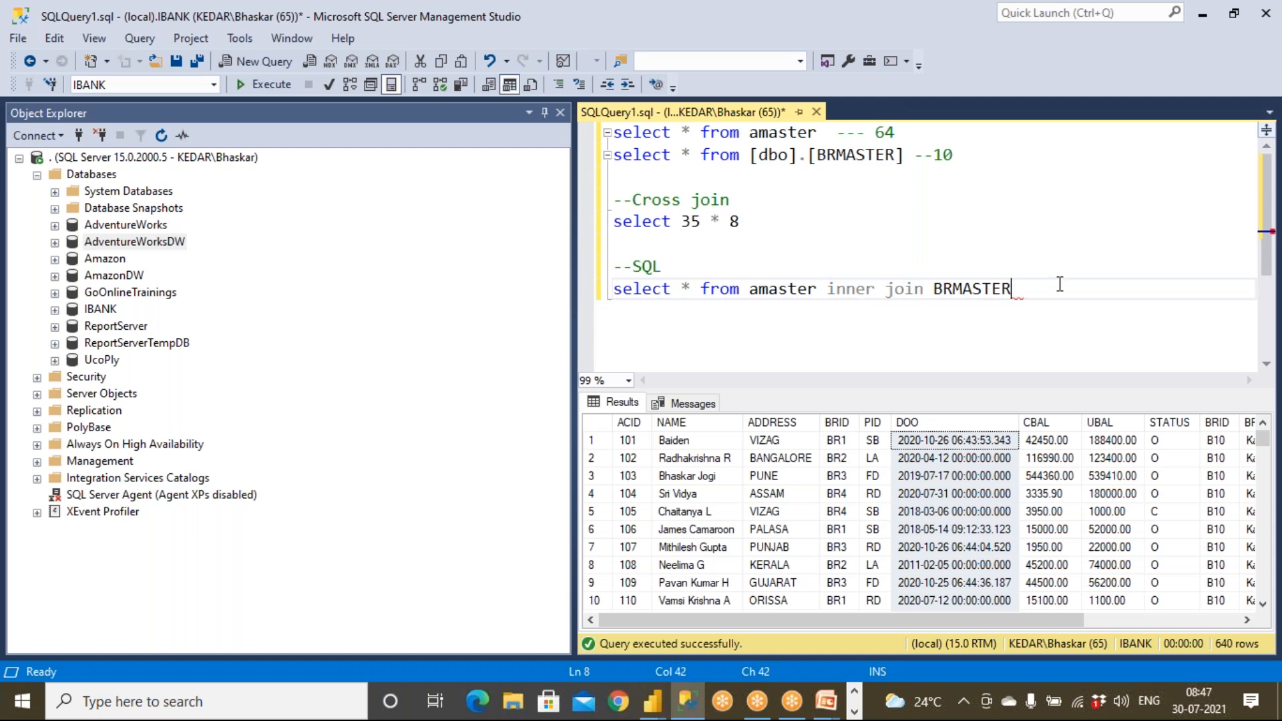
type("om ")
type("n")
left_click(819, 289)
type("a")
left_click(1032, 289)
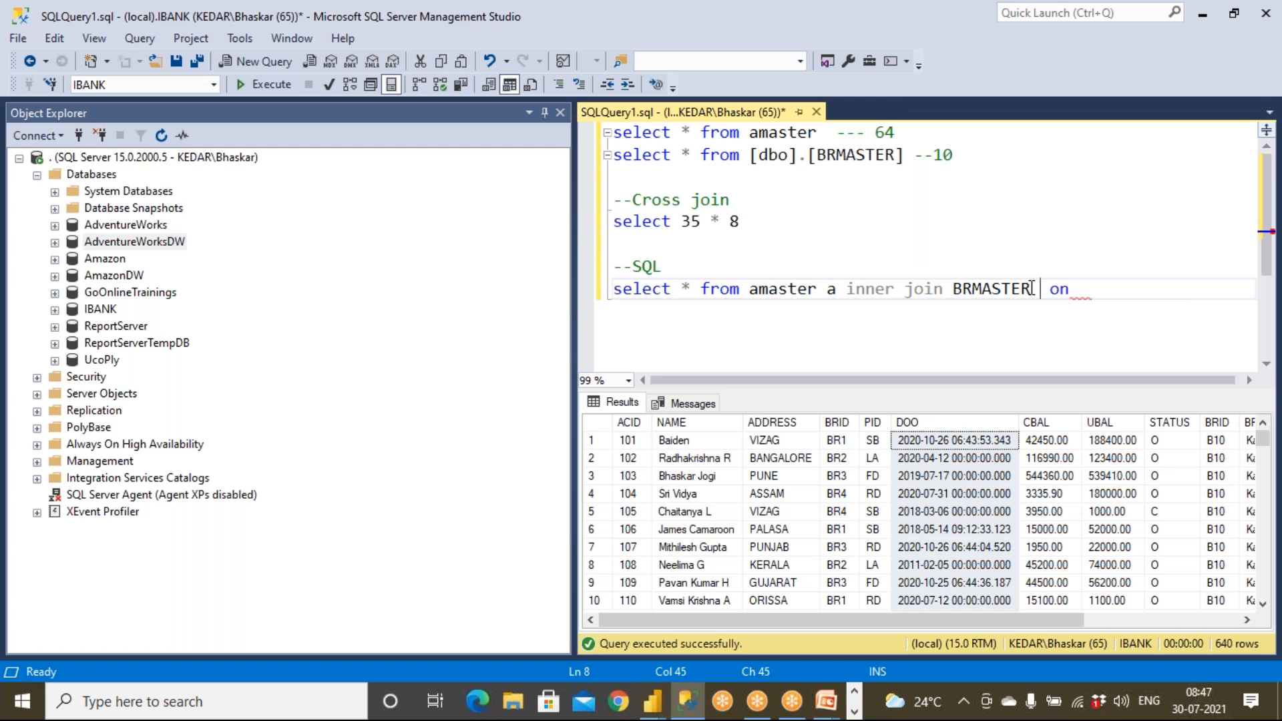
type("b")
left_click(1104, 291)
type("a.id = b.id")
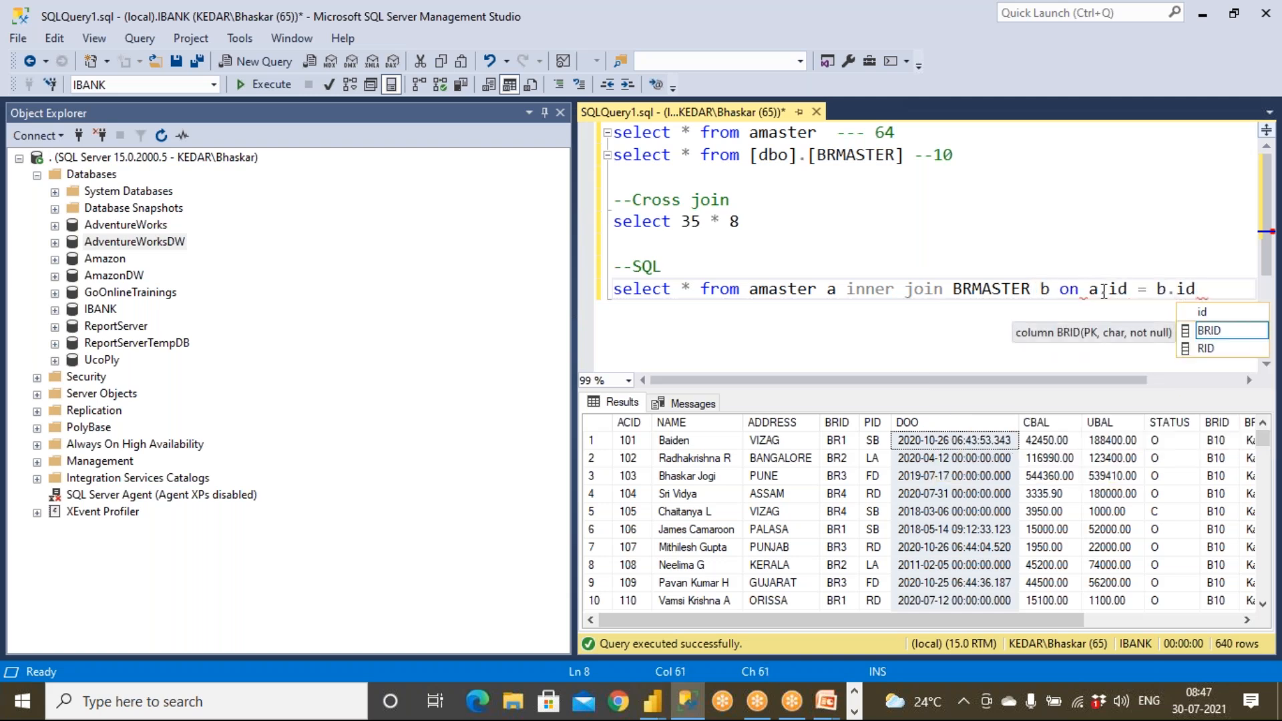
Highlight the join condition and line, then select the alias and inner join for removal.
left_click_drag(1105, 289, 1139, 288)
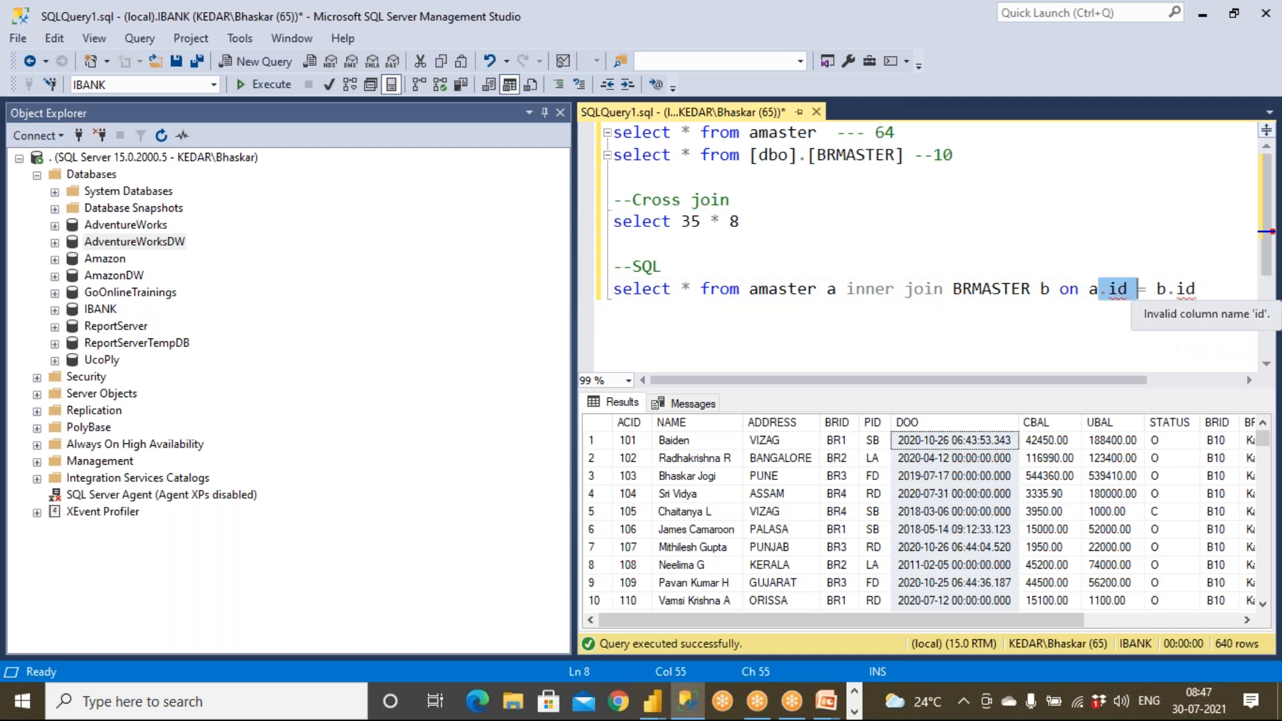
left_click_drag(614, 294, 1219, 294)
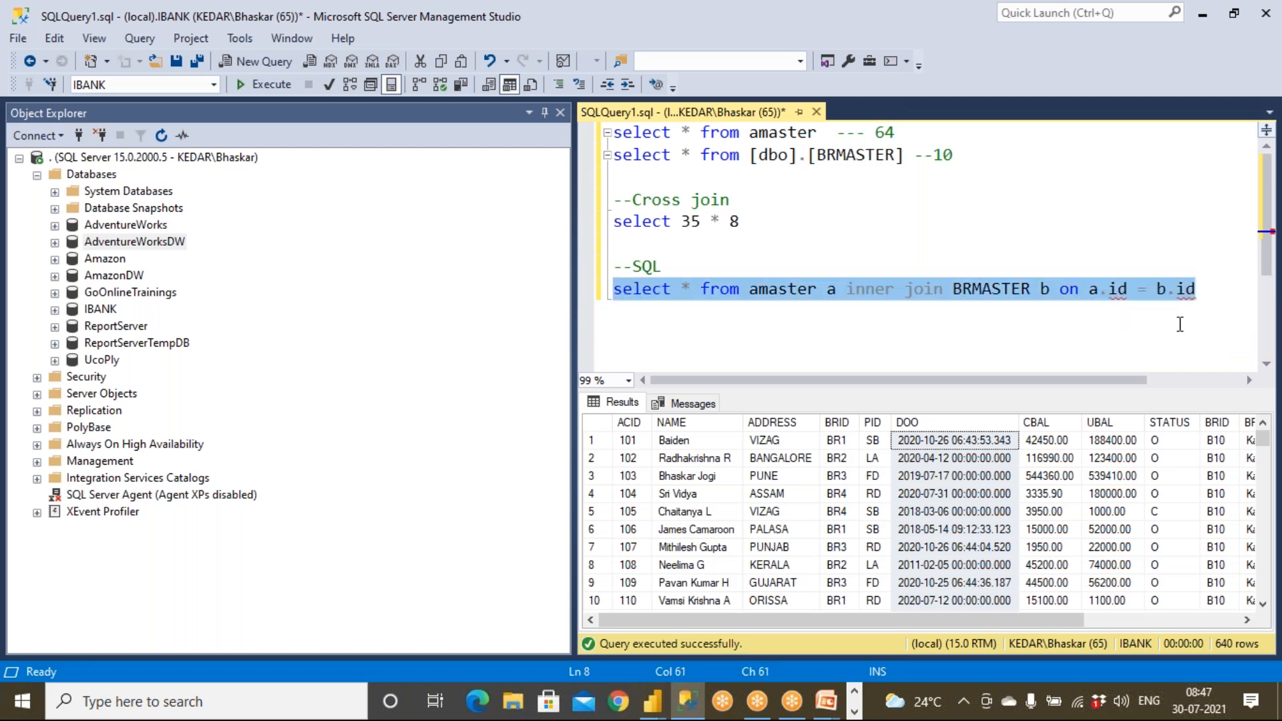
left_click(1139, 338)
left_click_drag(819, 291, 944, 290)
Replace the inner join with the comma form 'amaster, BRMASTER' and execute it.
key("BackSpace")
type("cross")
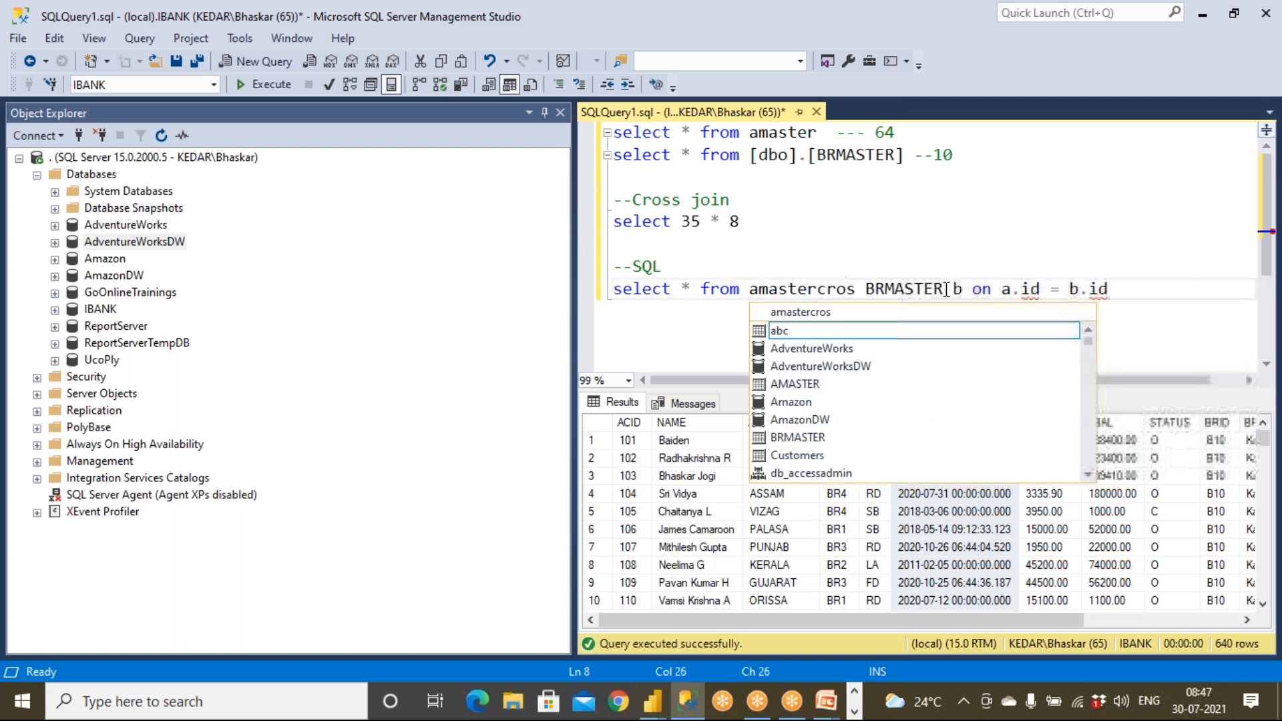
key("BackSpace")
key("BackSpace")
key("BackSpace")
key("BackSpace")
key("BackSpace")
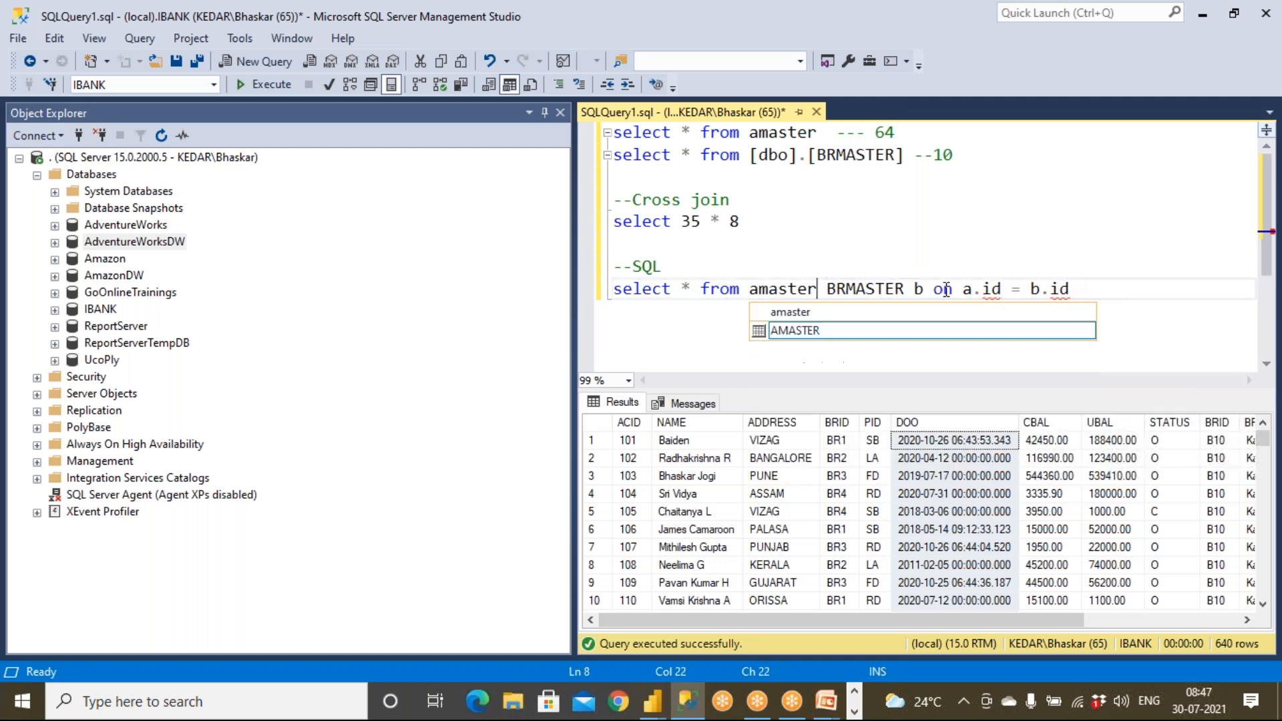
type(",")
left_click_drag(926, 292, 1129, 303)
key("Delete")
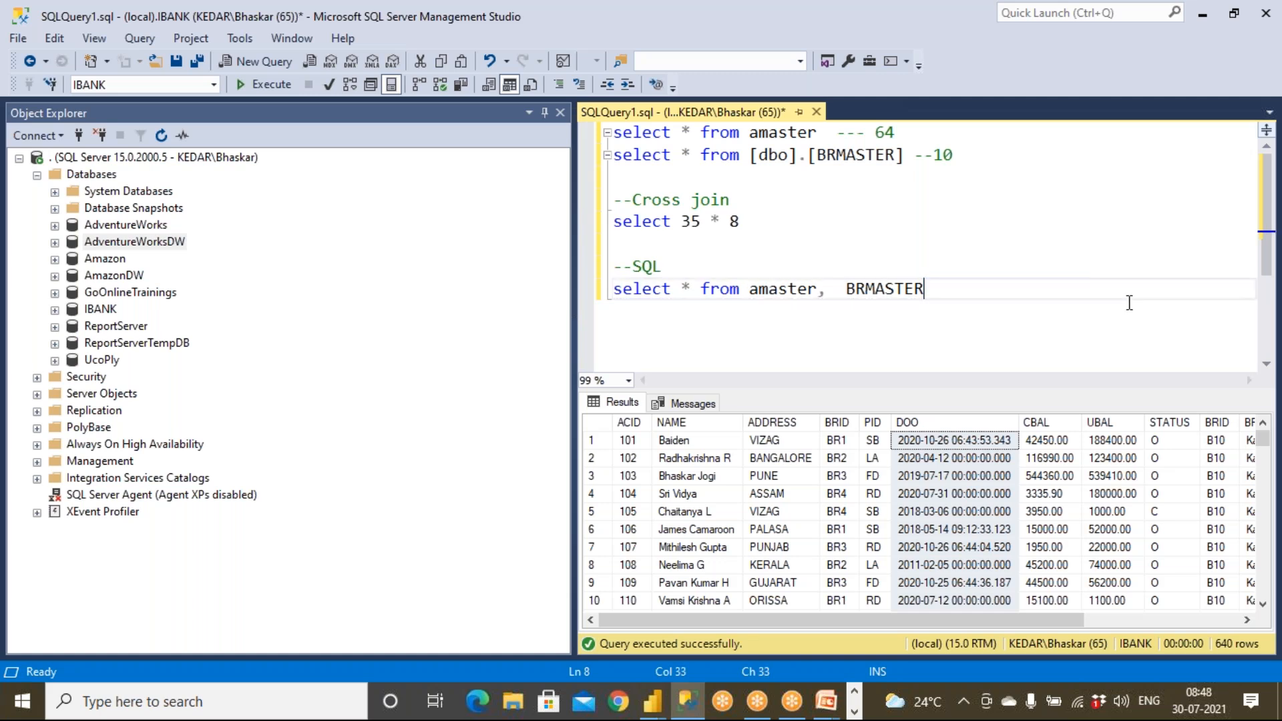
left_click_drag(1010, 295, 513, 277)
left_click(286, 91)
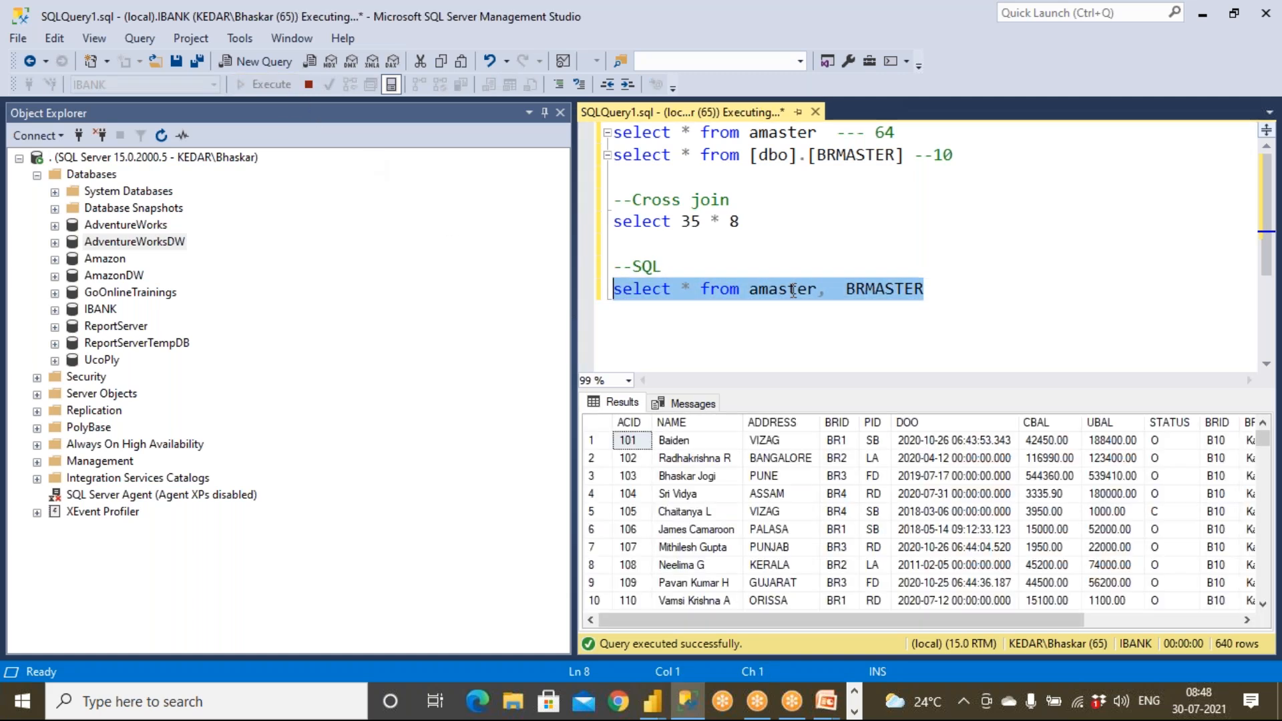
Restore 'amaster cross join BRMASTER' and execute the query.
left_click(840, 291)
key("BackSpace")
key("BackSpace")
type("cross ")
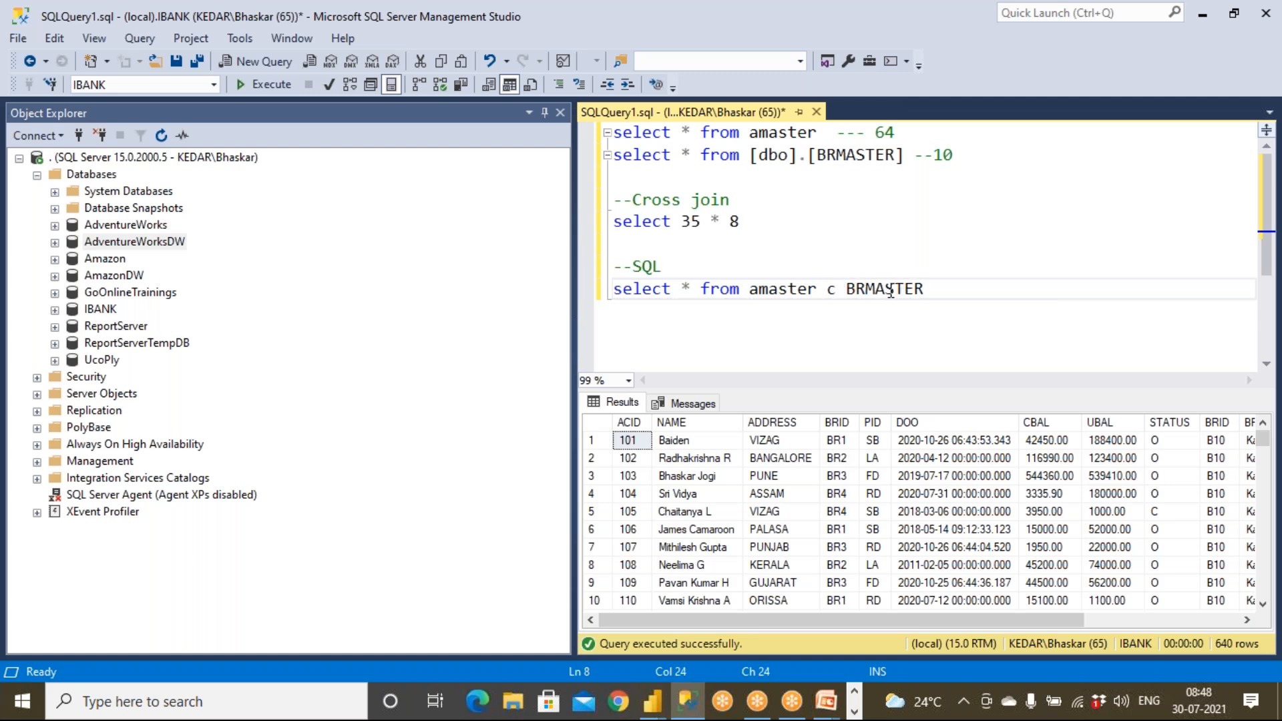
type("join")
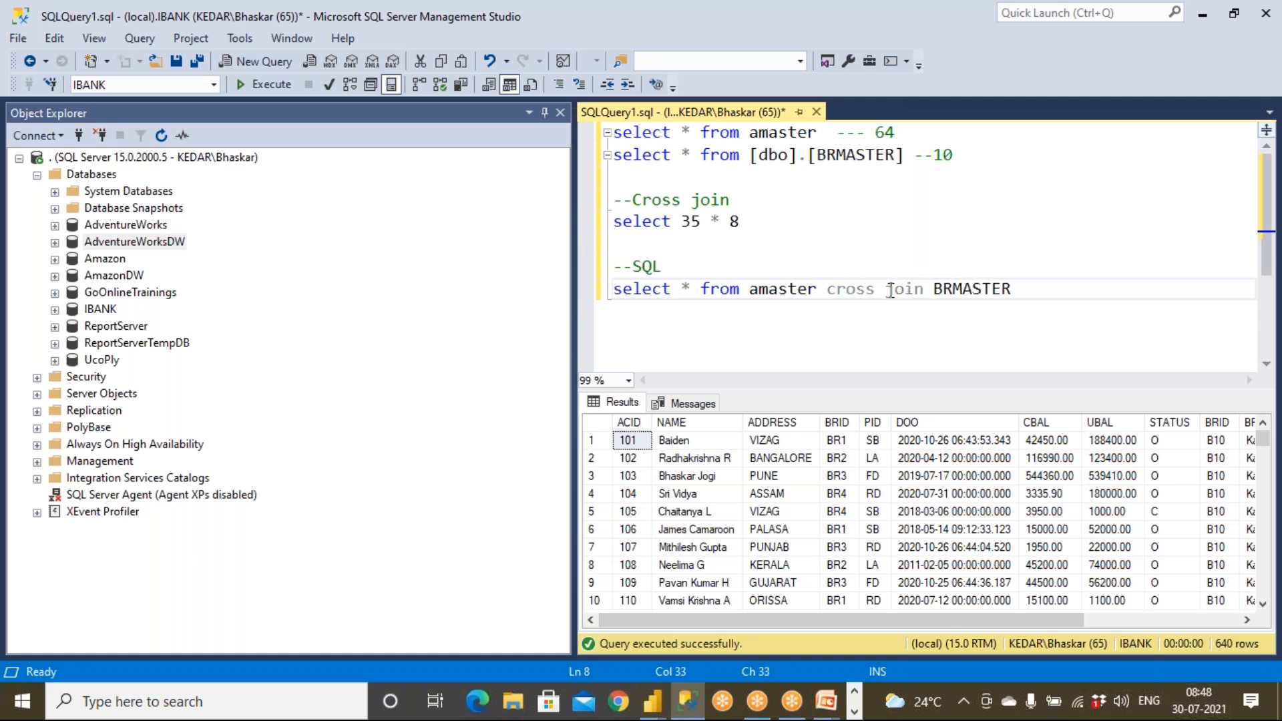
left_click_drag(996, 304, 612, 291)
left_click(281, 86)
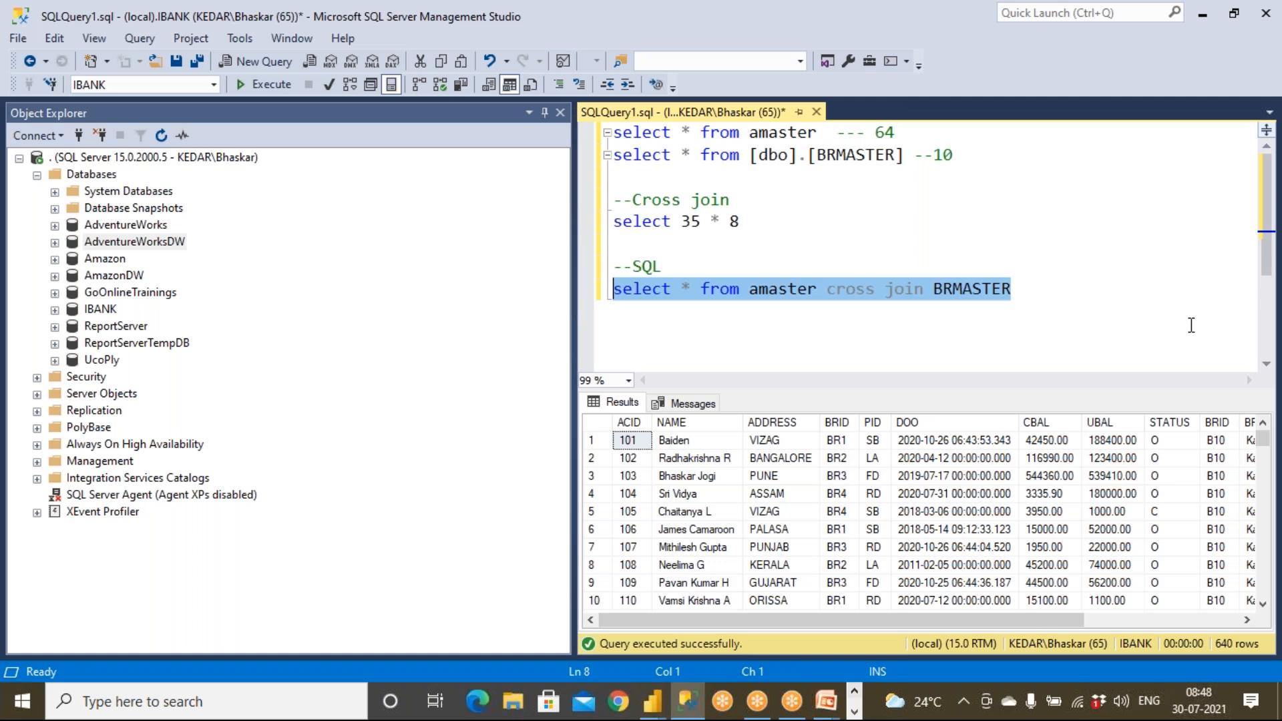
Move the from clause onto its own line and start typing a second cross join.
left_click(1250, 223)
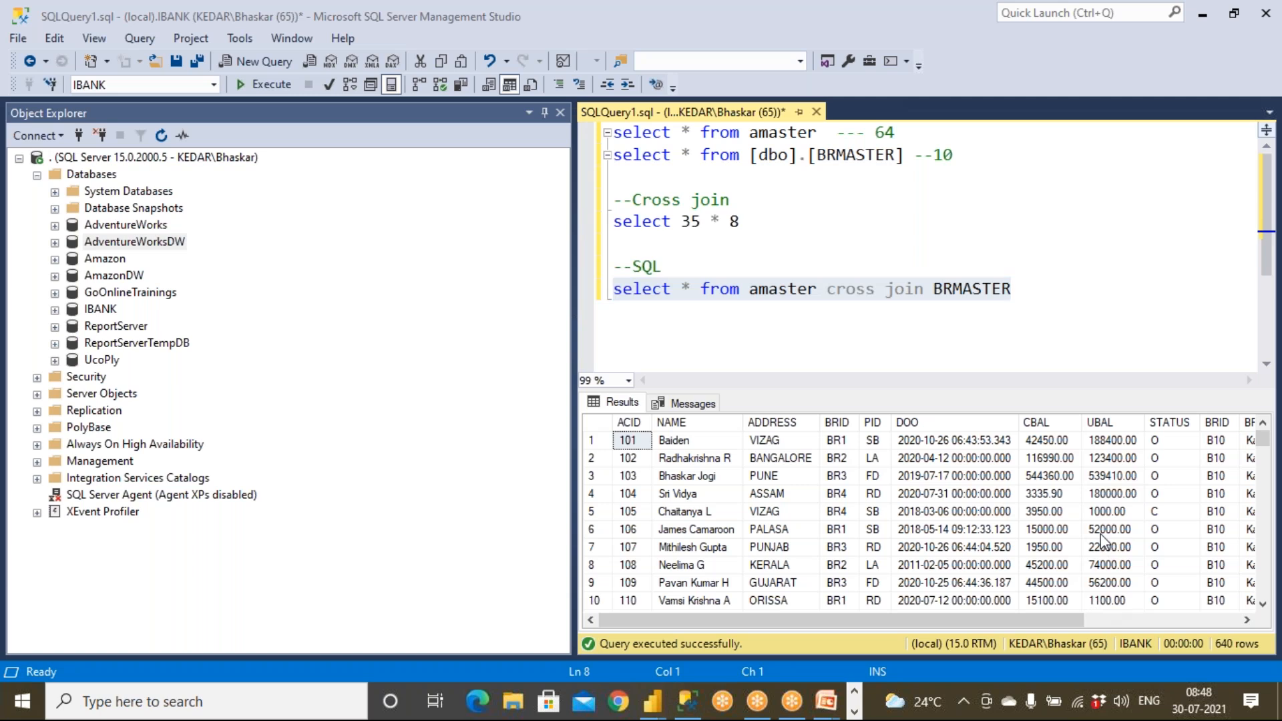
left_click(675, 351)
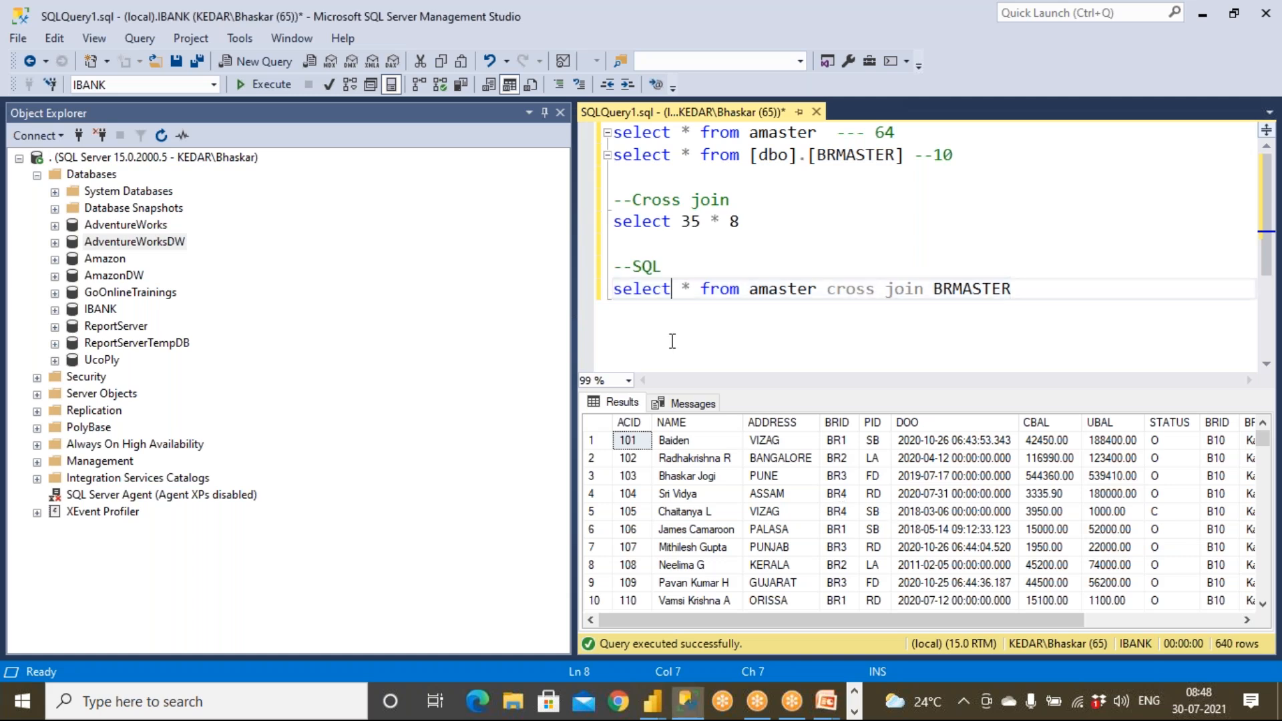
left_click(695, 286)
key("Return")
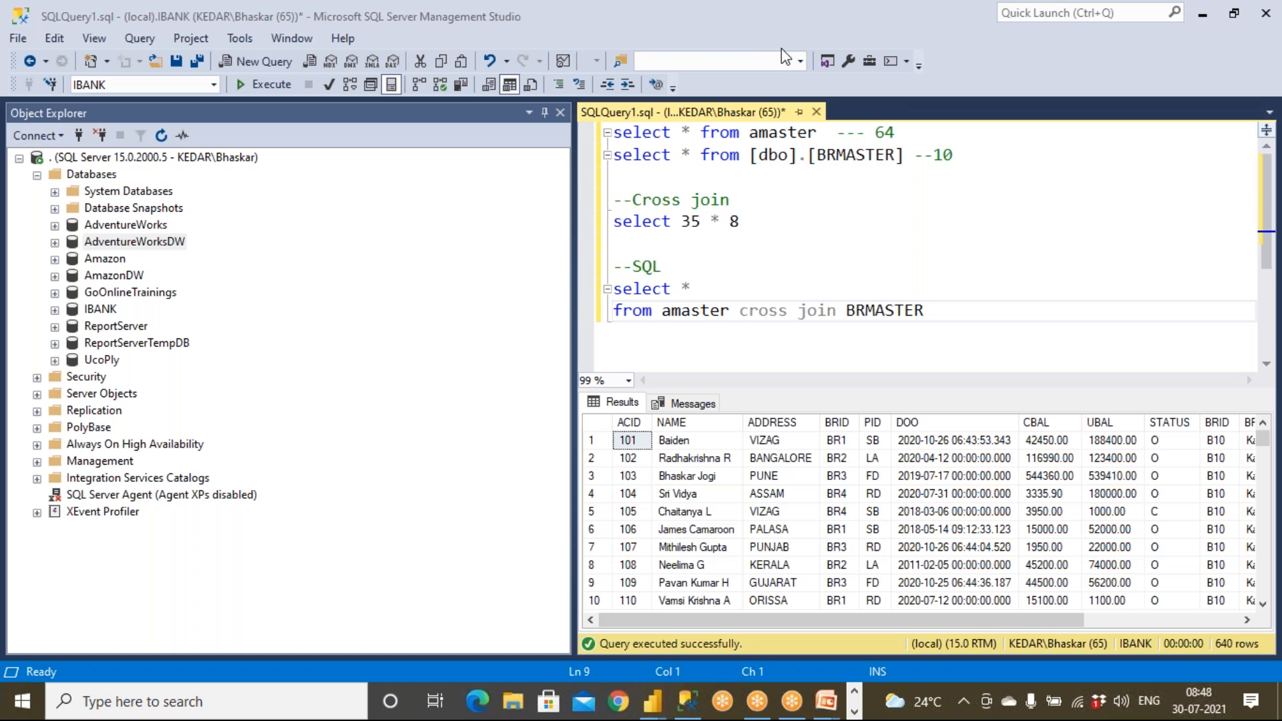
left_click(936, 311)
type("cross joim")
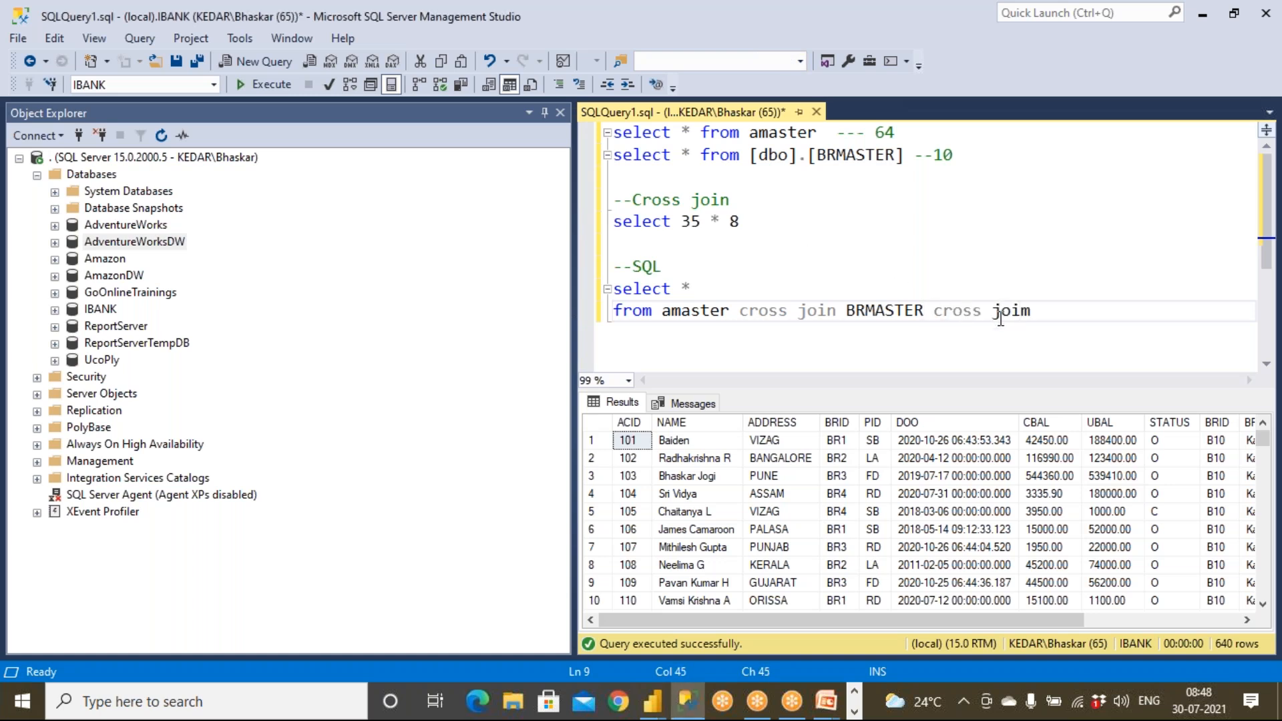
Replace the second cross join with a placeholder table list 'a, b,c'.
key("BackSpace")
type("n c ")
type("cross ")
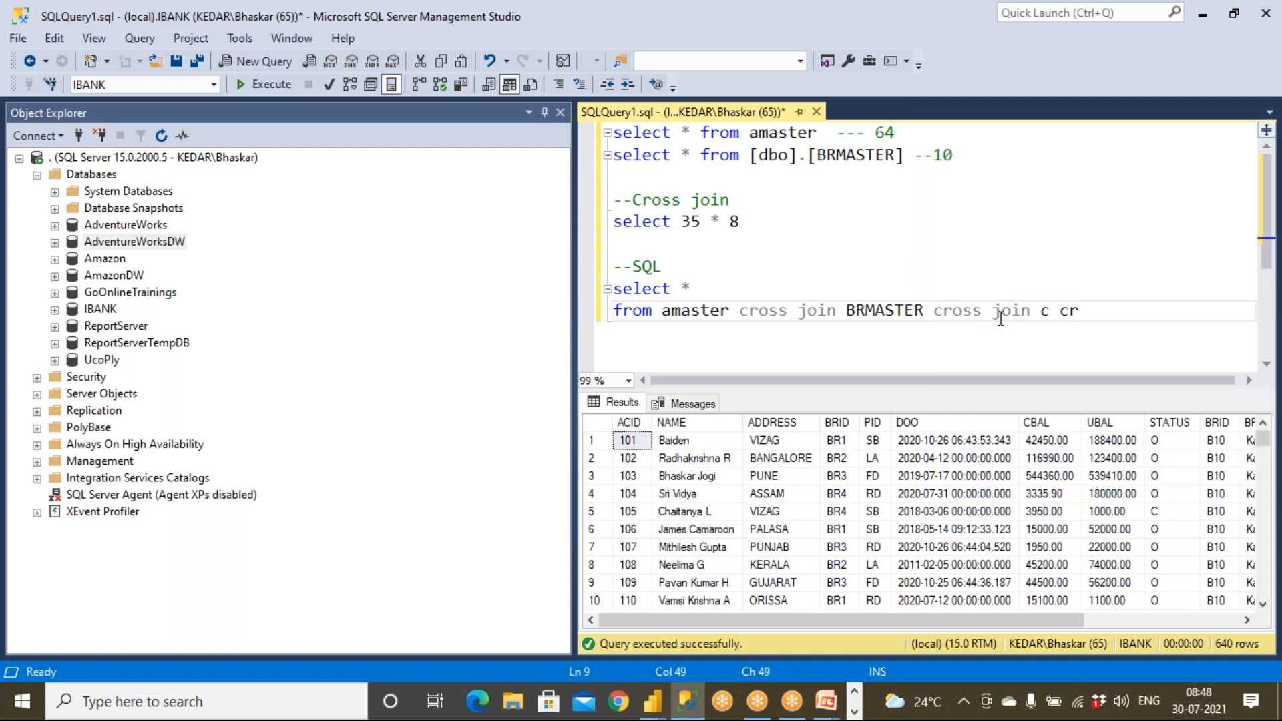
type("joi")
key("BackSpace")
key("BackSpace")
key("BackSpace")
key("BackSpace")
key("BackSpace")
key("BackSpace")
key("BackSpace")
key("BackSpace")
key("BackSpace")
key("BackSpace")
key("BackSpace")
key("BackSpace")
key("BackSpace")
key("BackSpace")
key("BackSpace")
key("BackSpace")
key("BackSpace")
key("BackSpace")
key("BackSpace")
key("BackSpace")
key("BackSpace")
key("BackSpace")
key("BackSpace")
key("BackSpace")
key("BackSpace")
key("BackSpace")
key("BackSpace")
key("BackSpace")
key("BackSpace")
key("BackSpace")
key("BackSpace")
key("BackSpace")
key("BackSpace")
key("BackSpace")
key("BackSpace")
key("BackSpace")
key("BackSpace")
key("BackSpace")
key("BackSpace")
key("BackSpace")
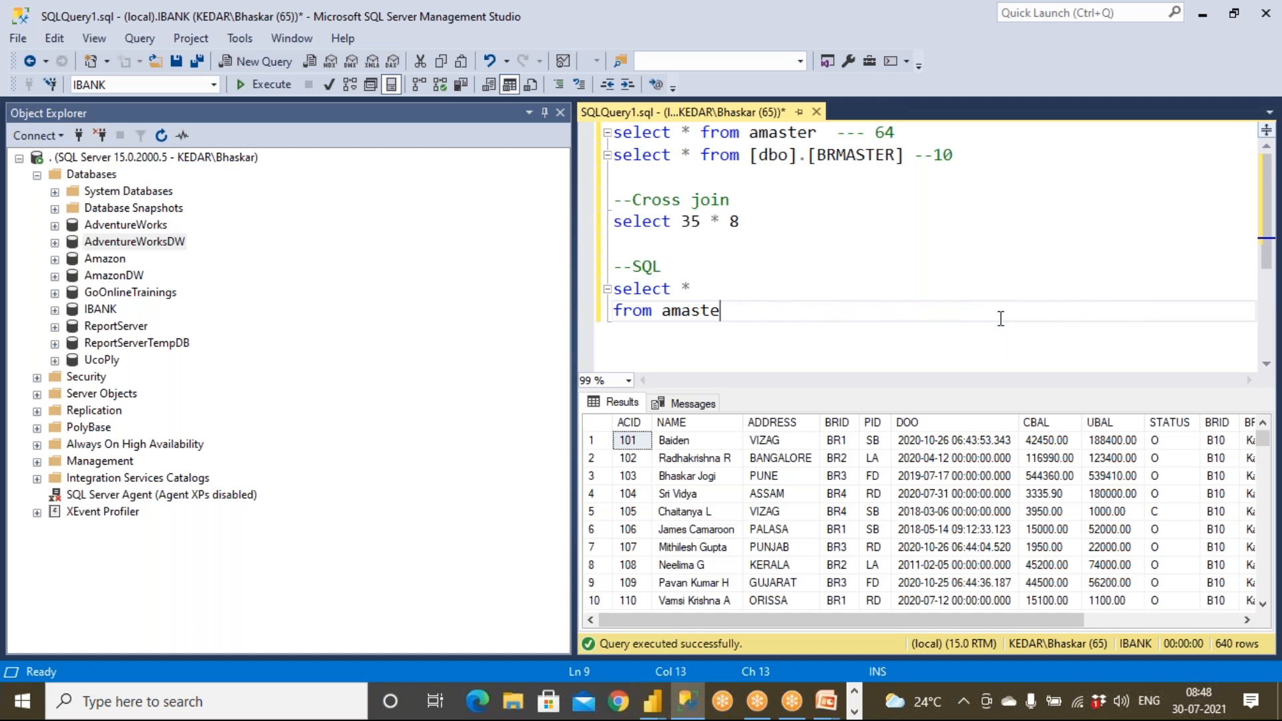
type("a, b,c")
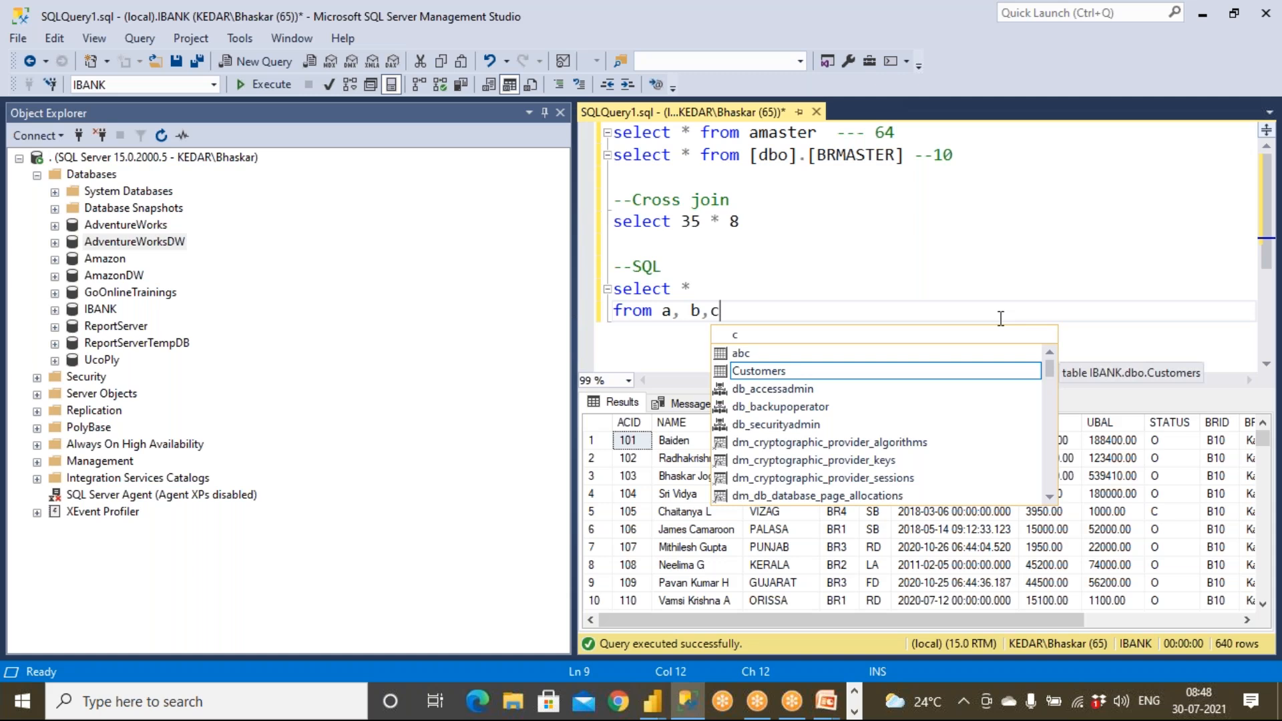
left_click_drag(663, 311, 723, 311)
left_click(726, 318)
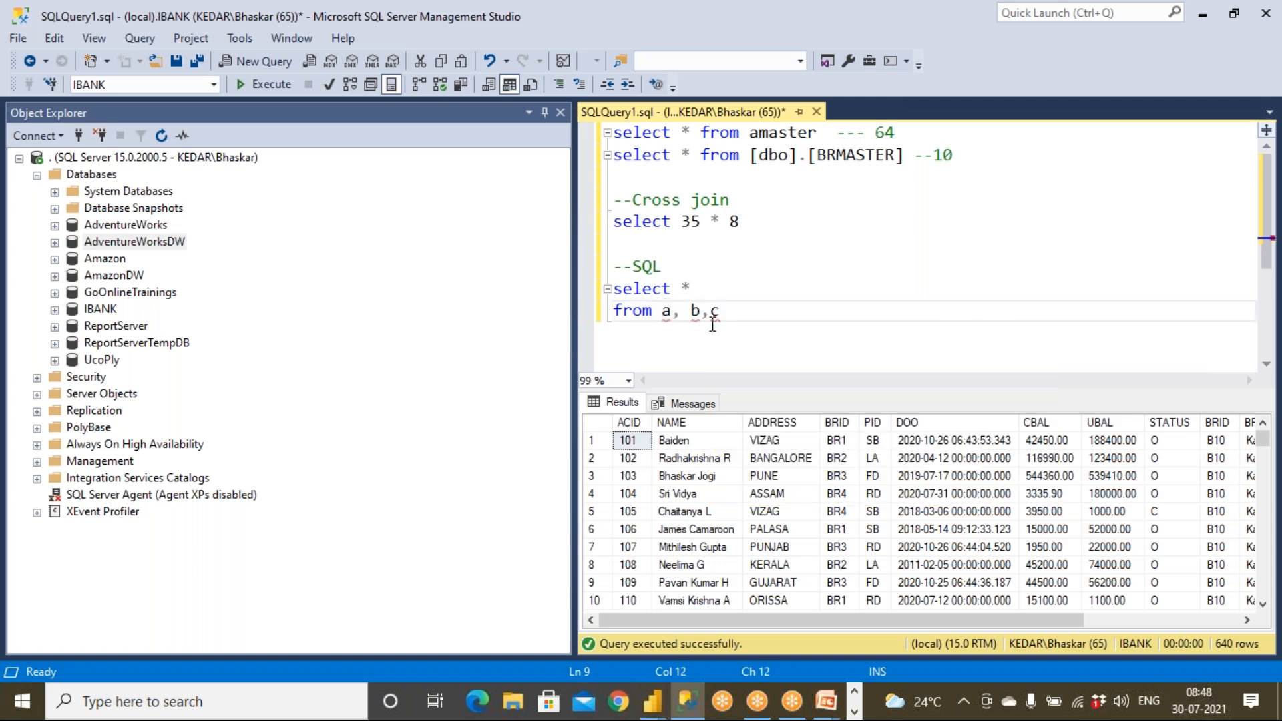
Fill the placeholders with AMASTER, BRMASTER and UMASTER using IntelliSense.
left_click(667, 312)
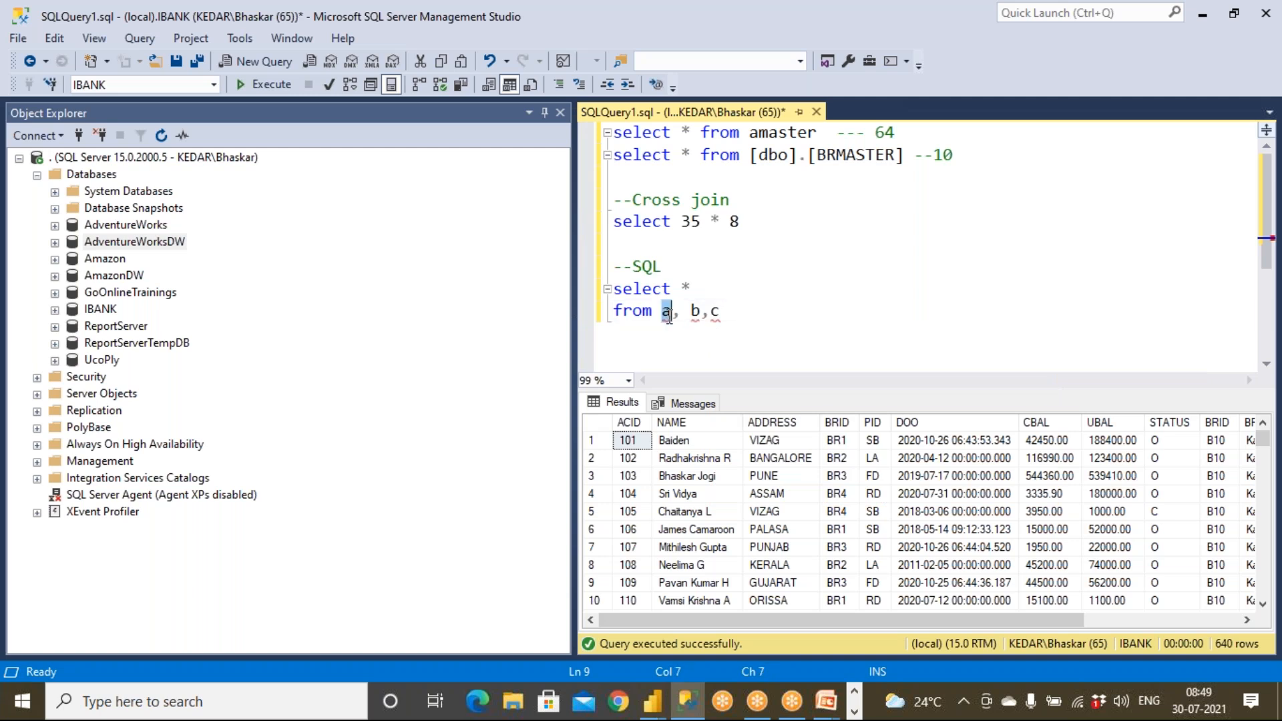
type("ms")
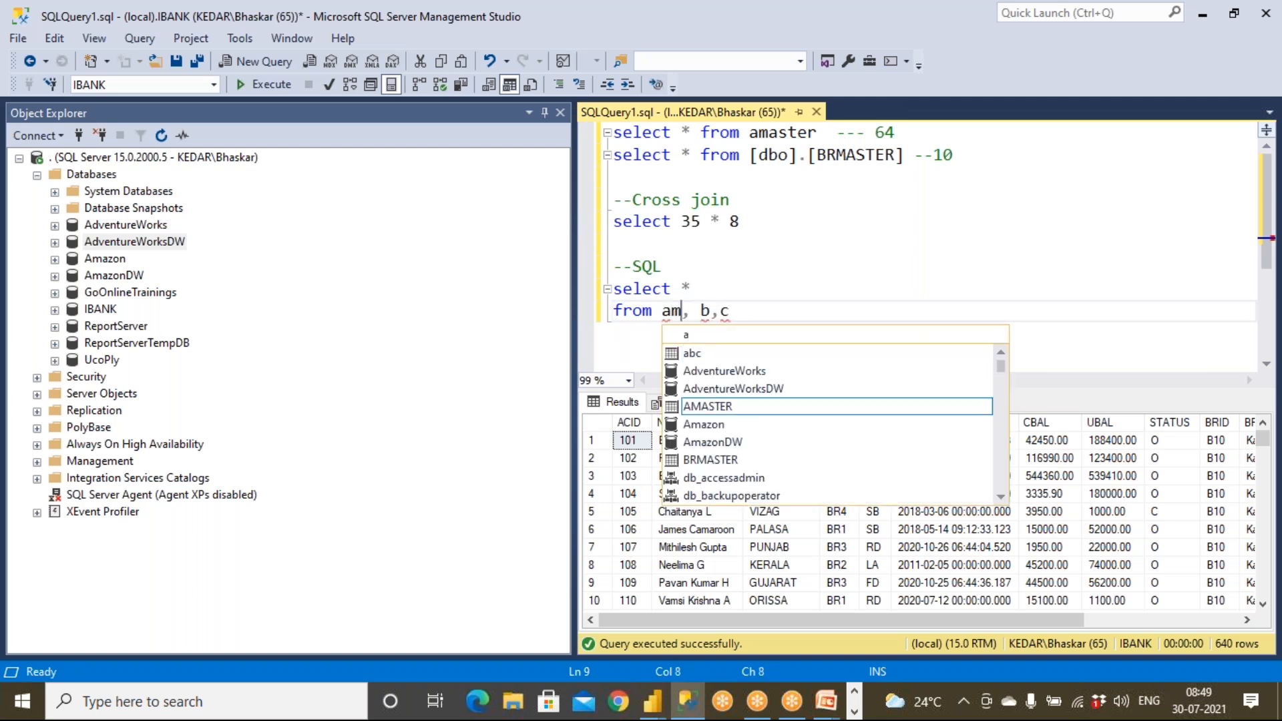
key("Tab")
key("Insert")
key("Insert")
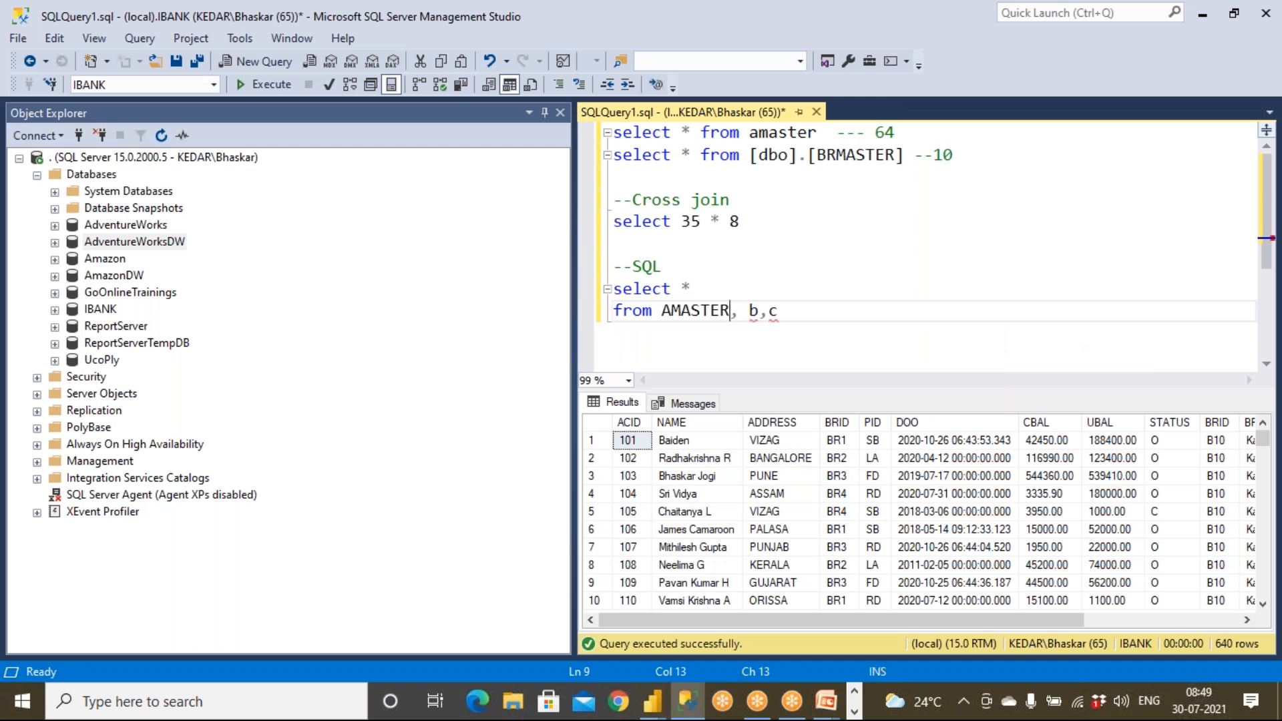
key("Right")
key("Right")
key("shift+Right")
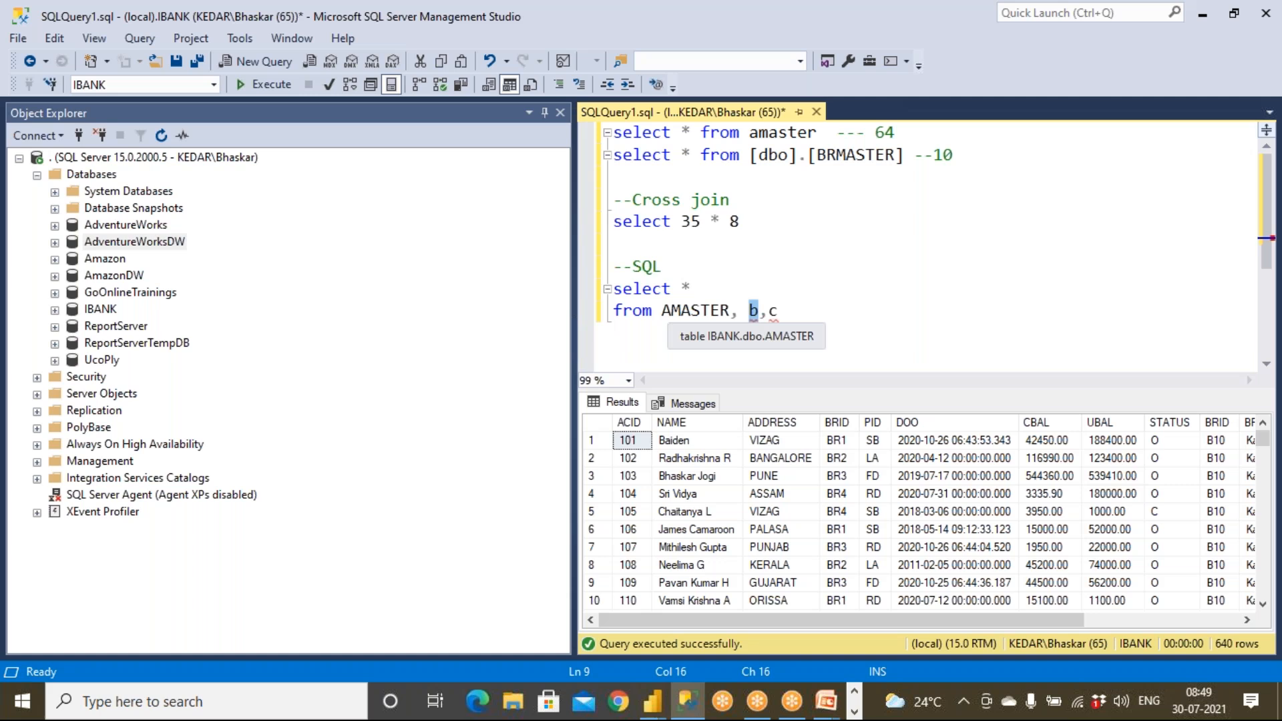
type("br")
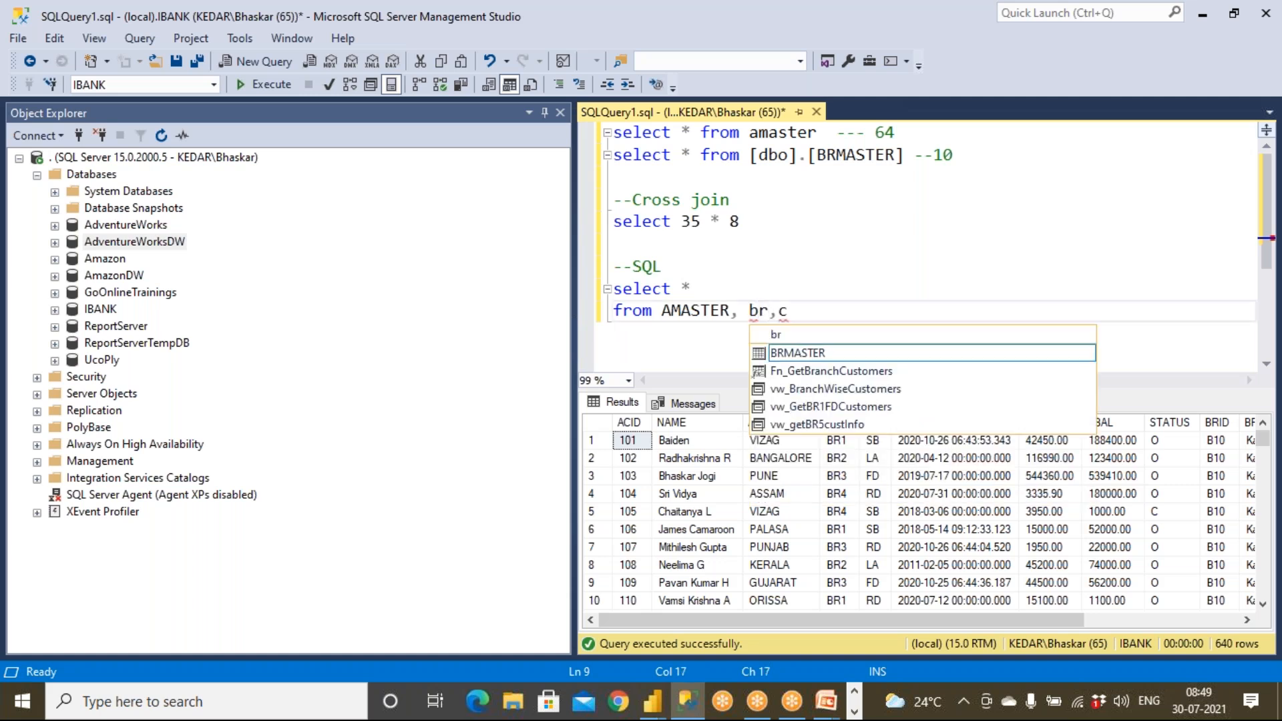
key("Right")
key("shift+Right")
type("u")
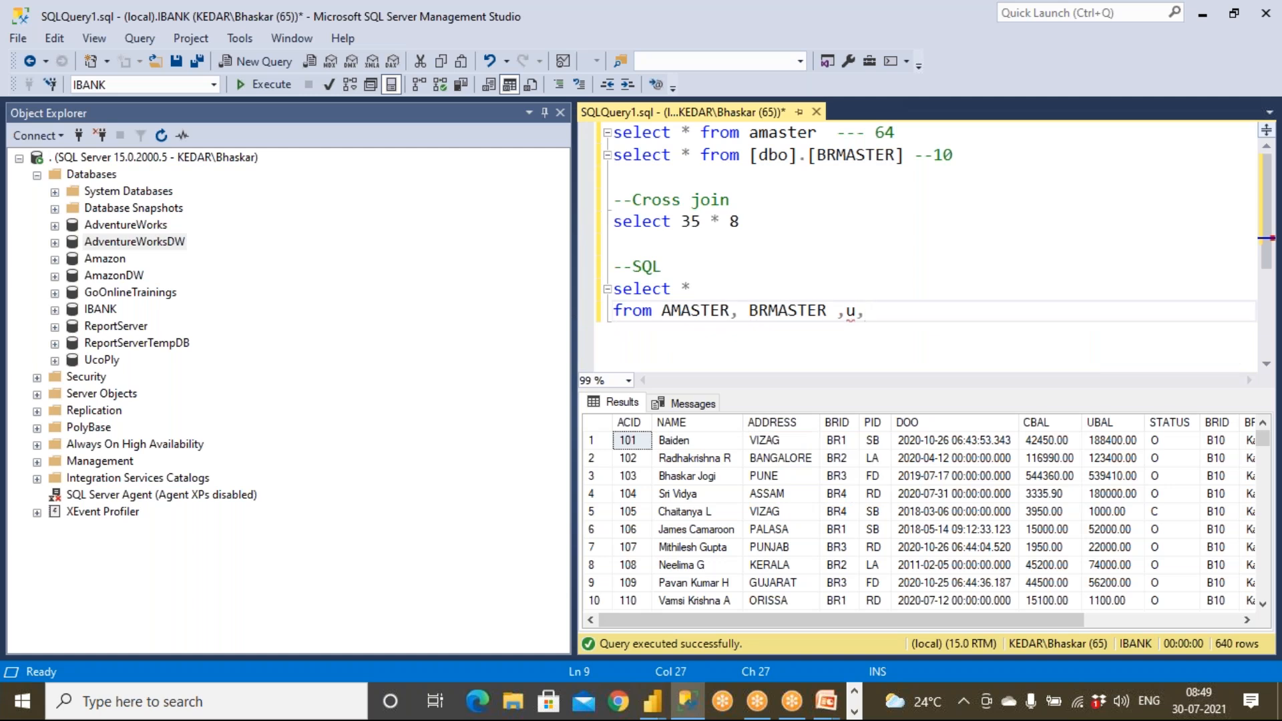
type("m")
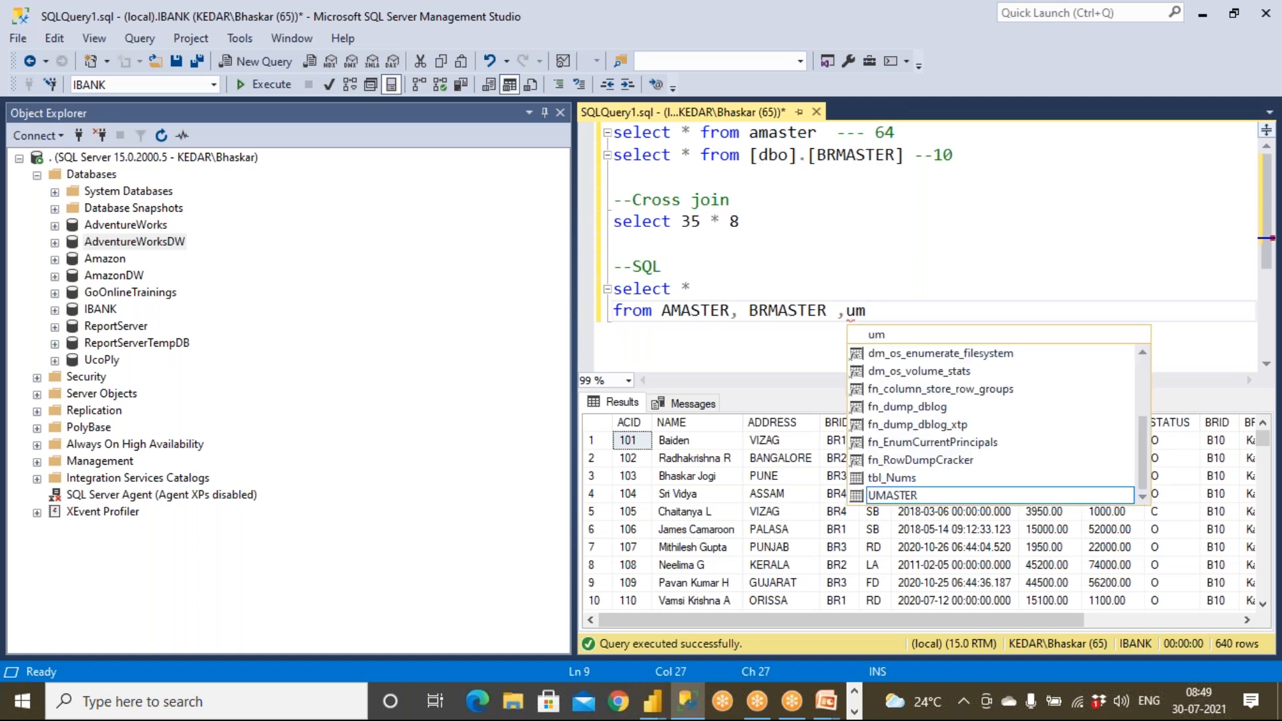
key("Tab")
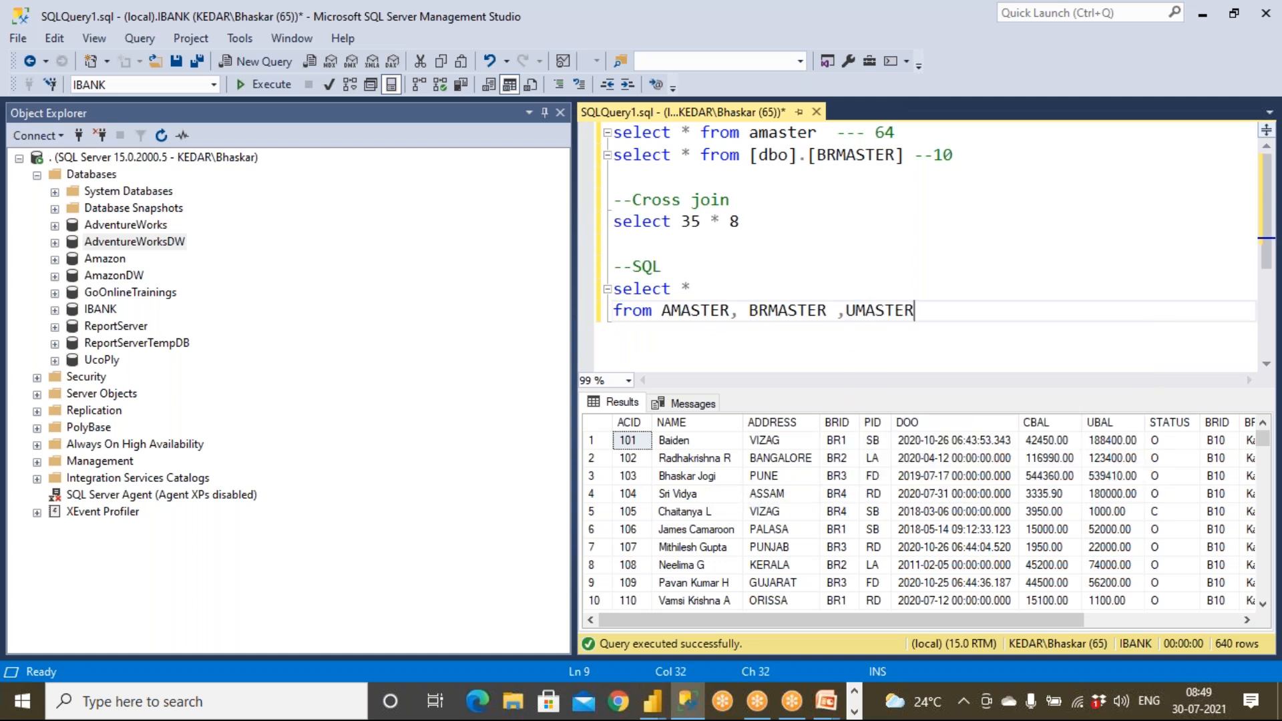
Execute the three-table comma join, returning 6,400 rows.
left_click_drag(910, 310, 587, 285)
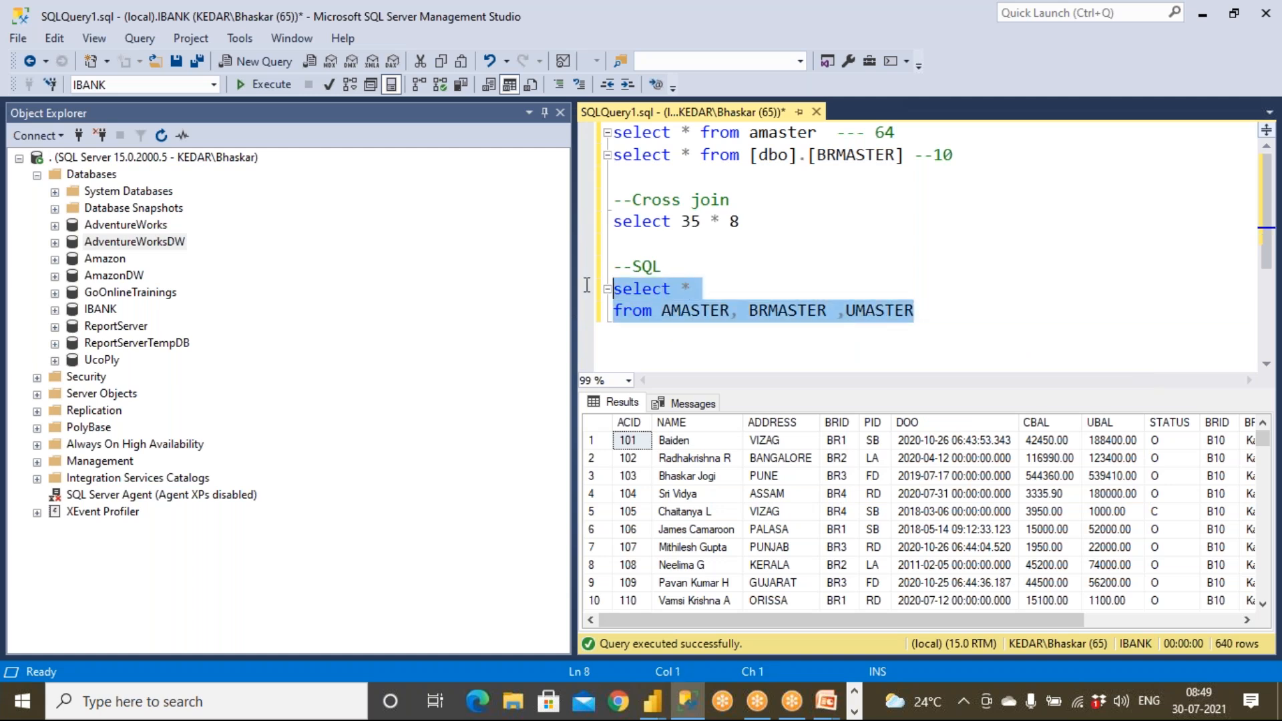
left_click(267, 85)
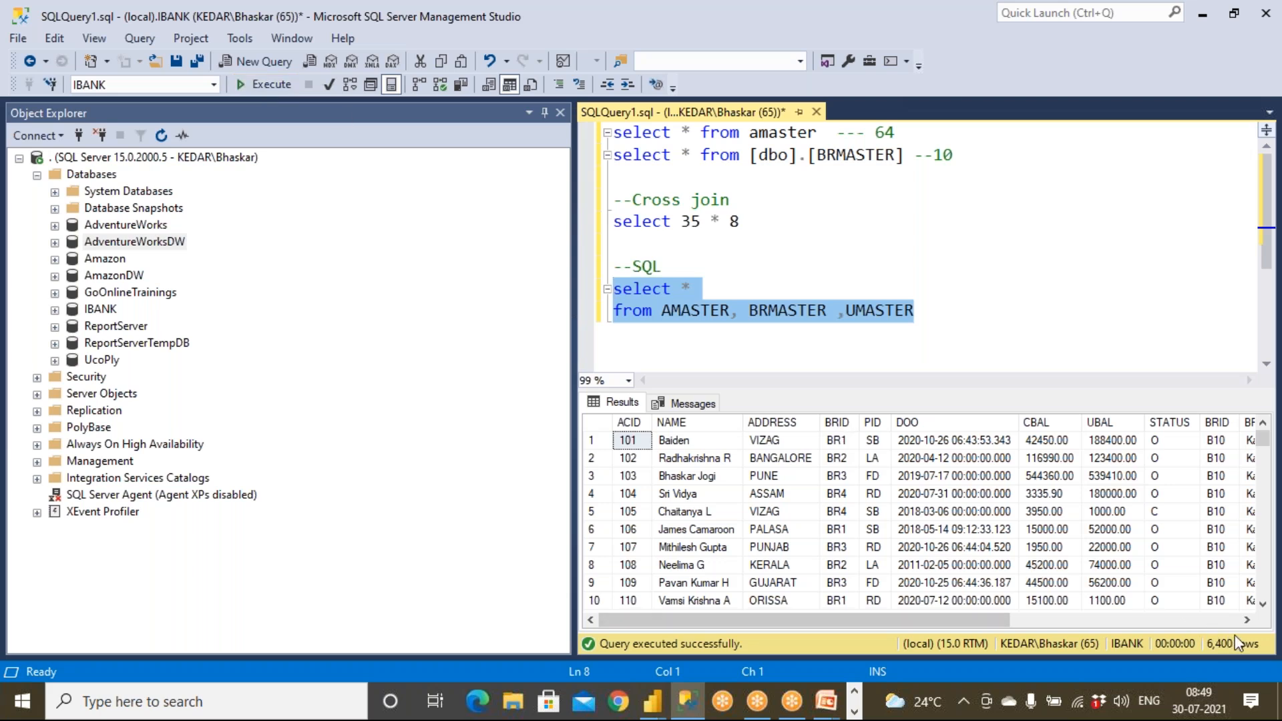
left_click(750, 346)
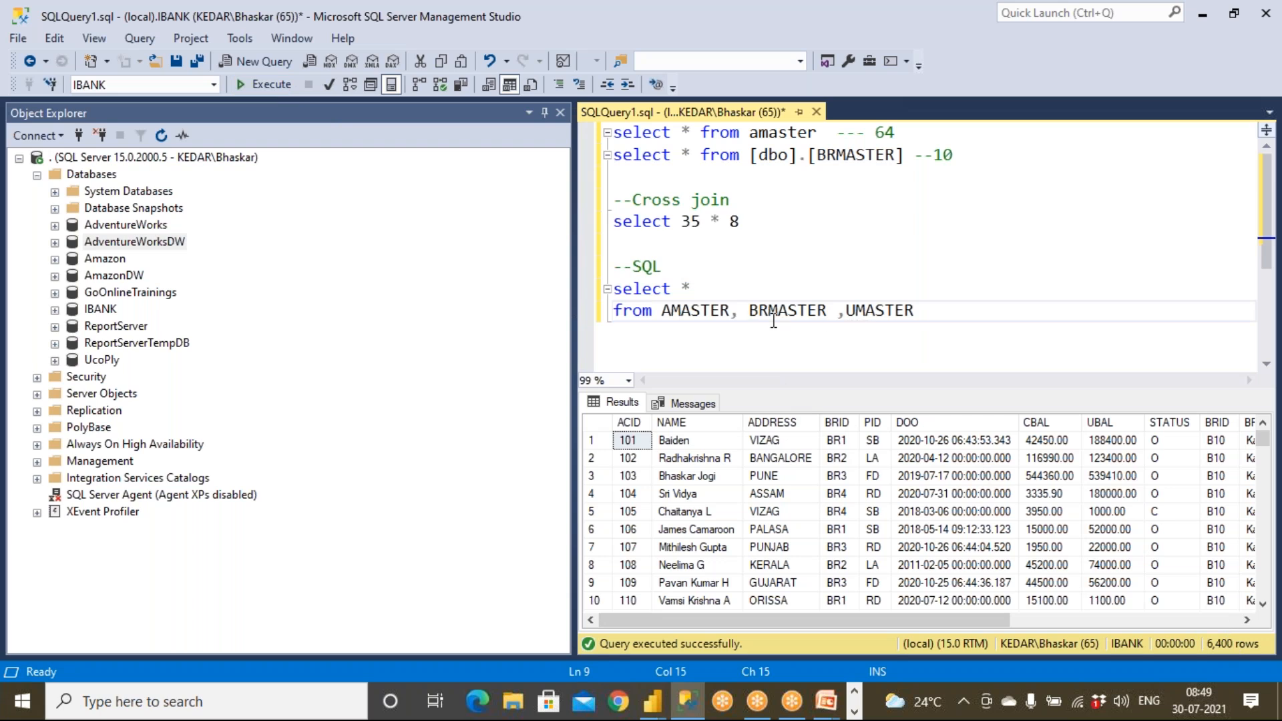
left_click_drag(734, 310, 918, 317)
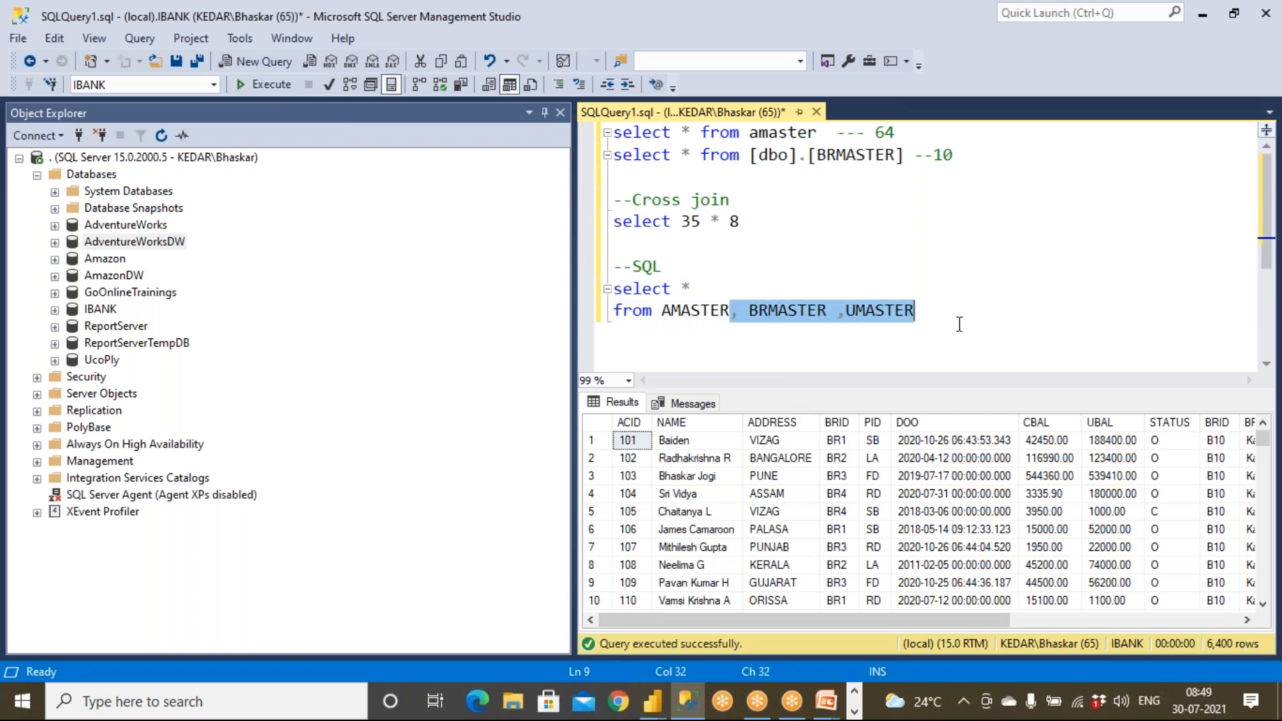
left_click(959, 329)
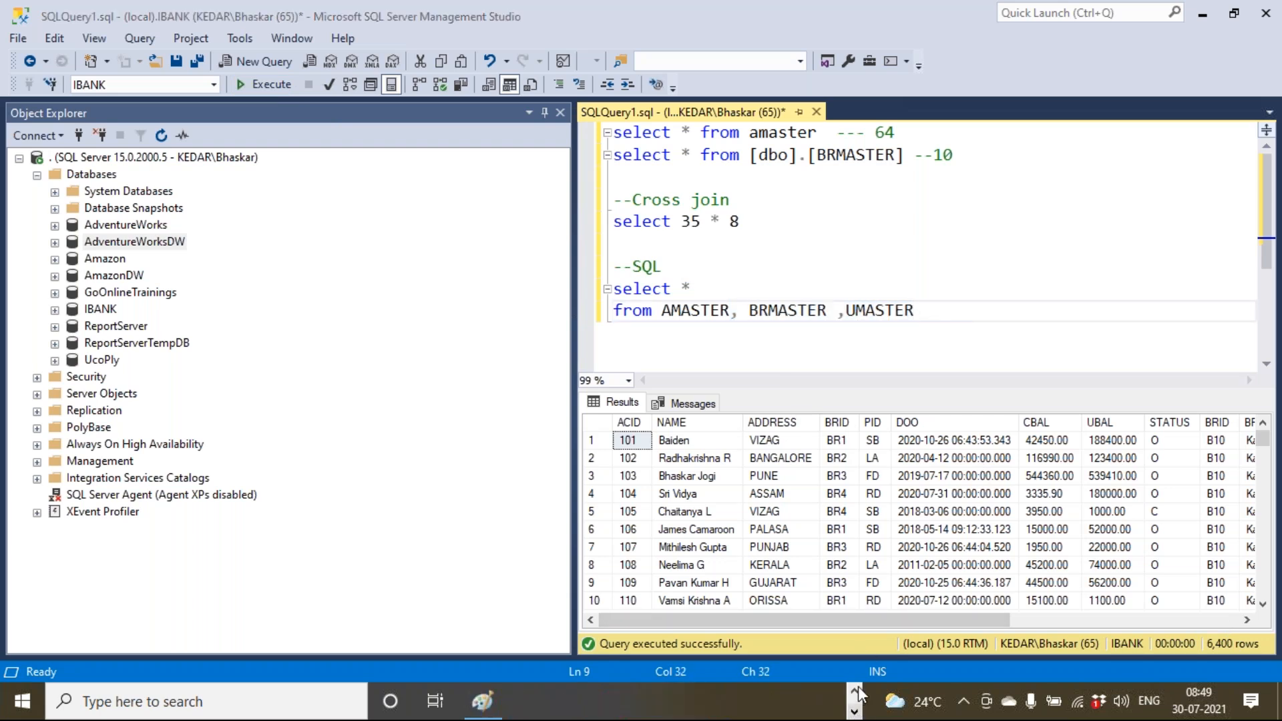
left_click(857, 710)
left_click(848, 710)
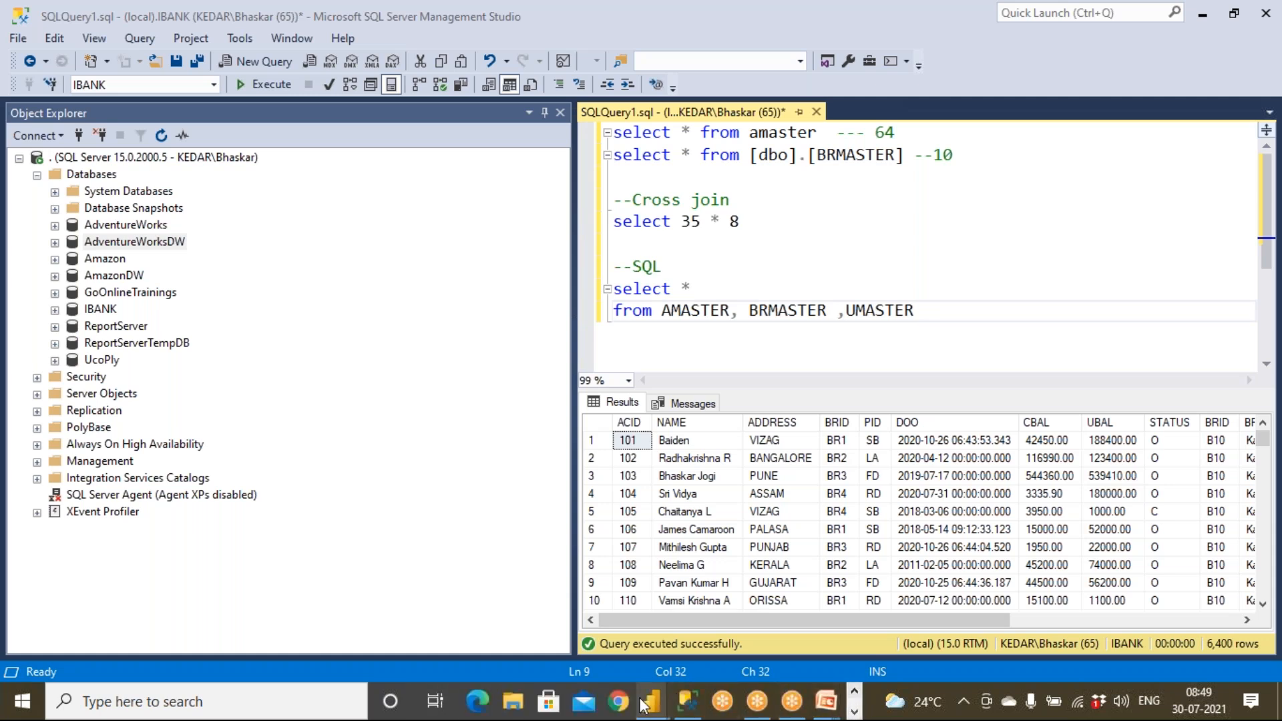
Return to Power Query Editor and cancel the merge that was already started.
mouse_move(654, 707)
left_click(687, 648)
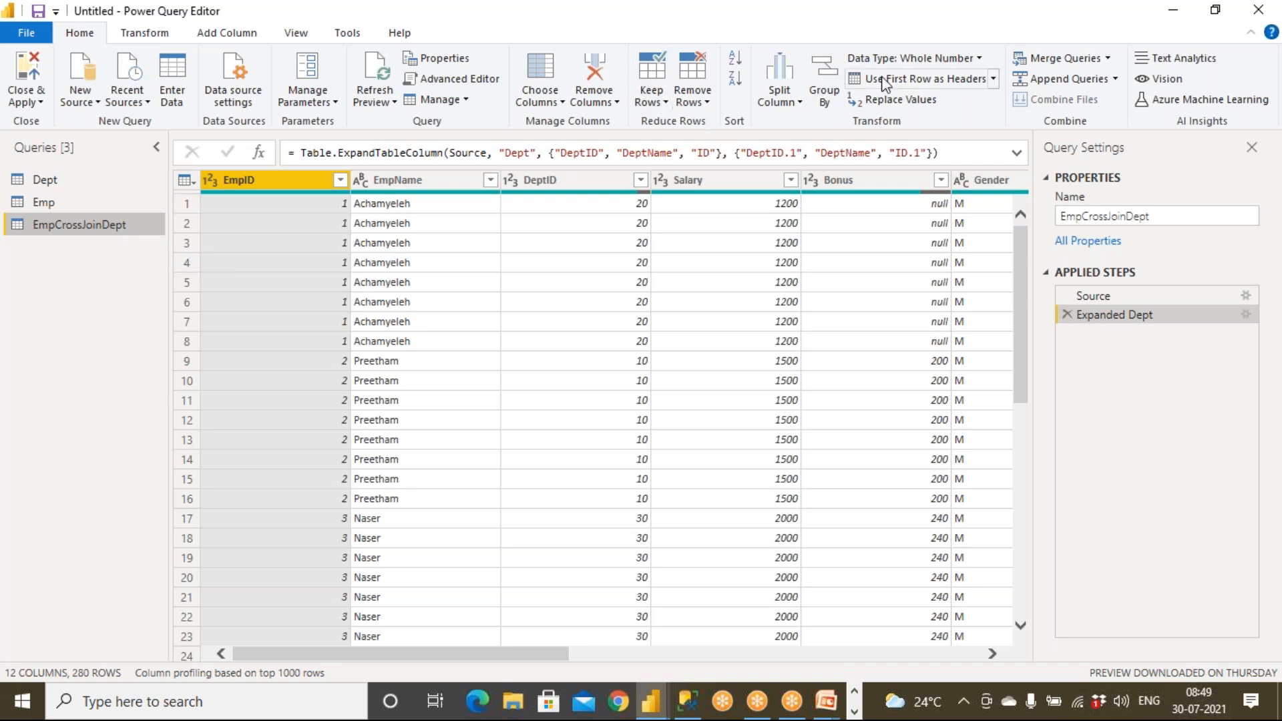
left_click(839, 10)
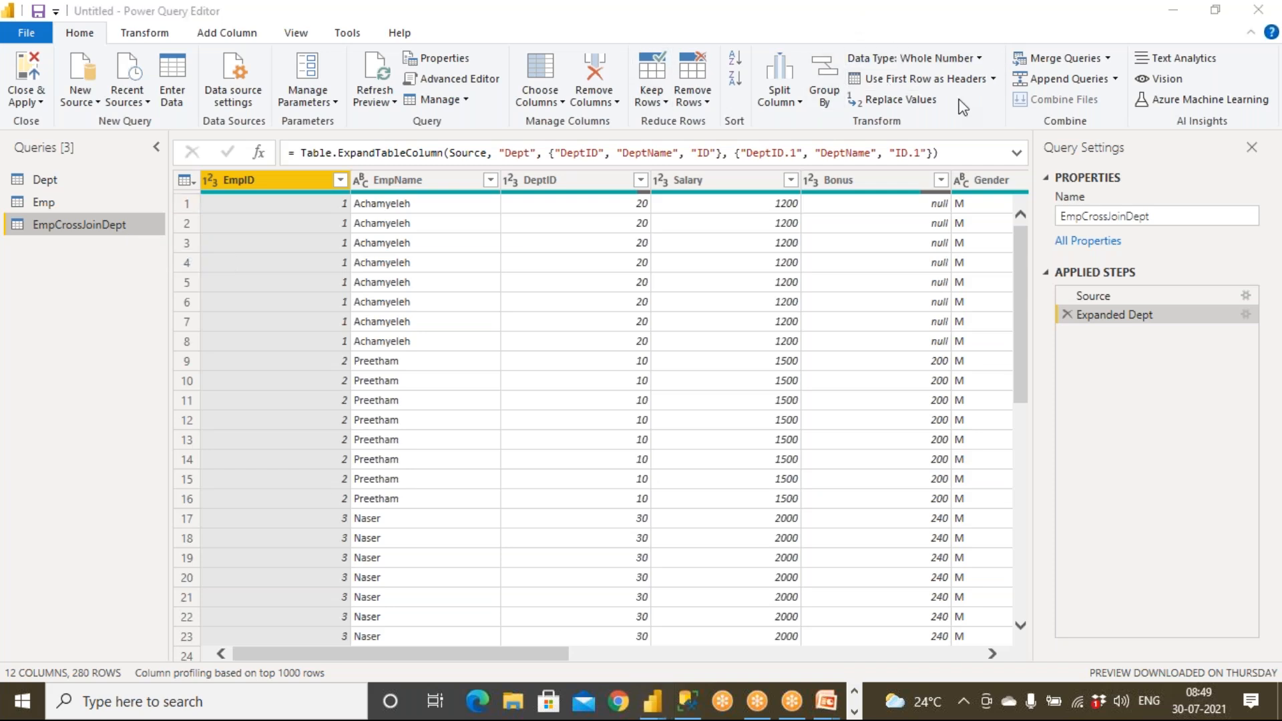
left_click(1049, 58)
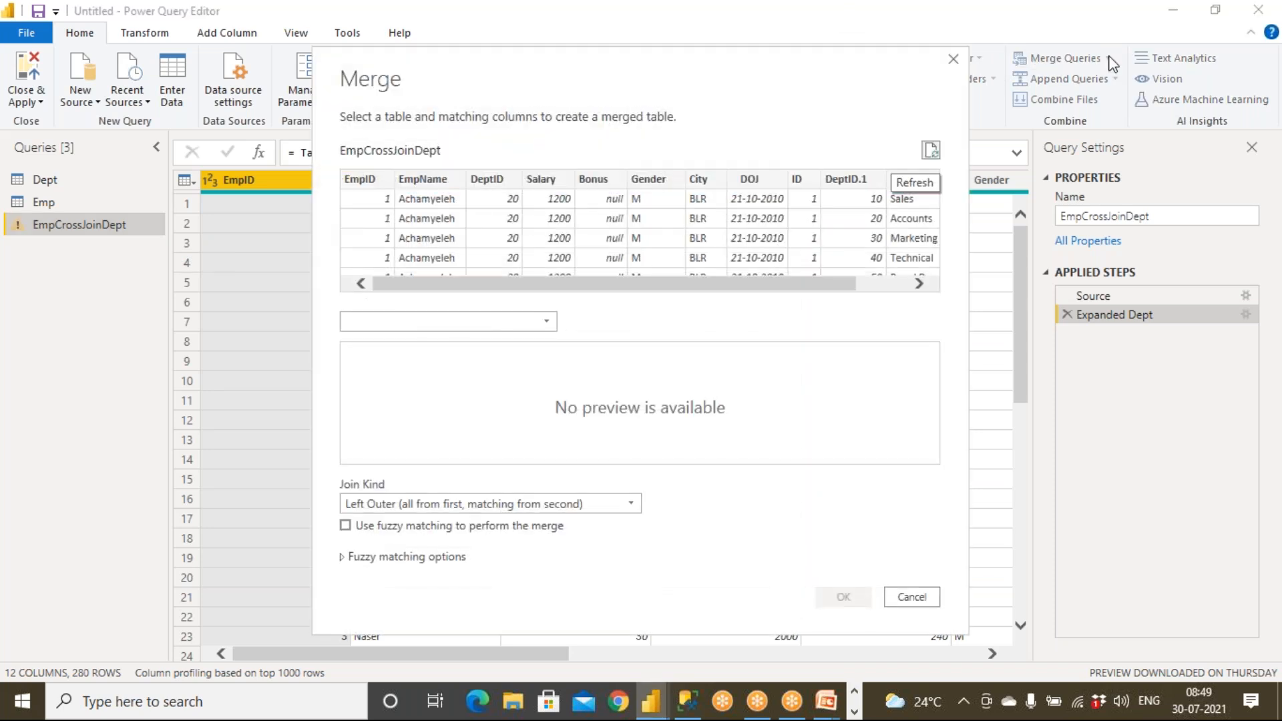
left_click(912, 596)
Merge EmpCrossJoinDept with Emp as a new query, inner join on ID.
left_click(1108, 58)
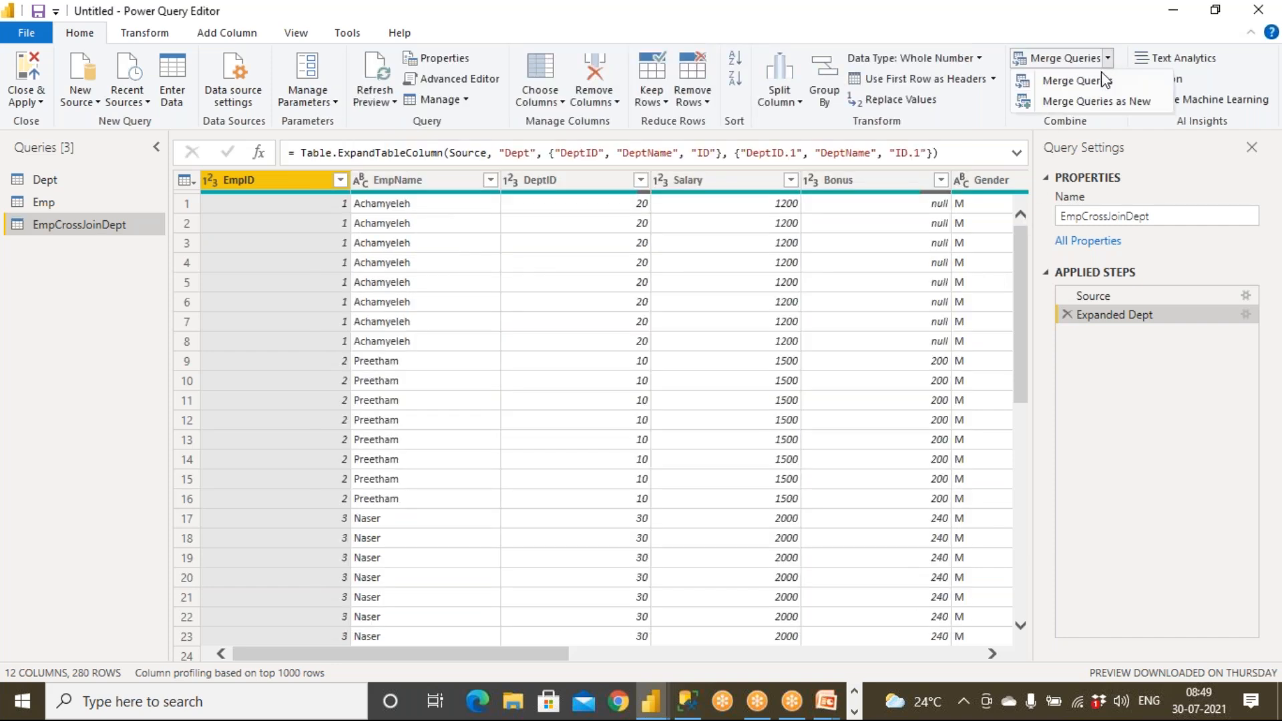
left_click(1103, 102)
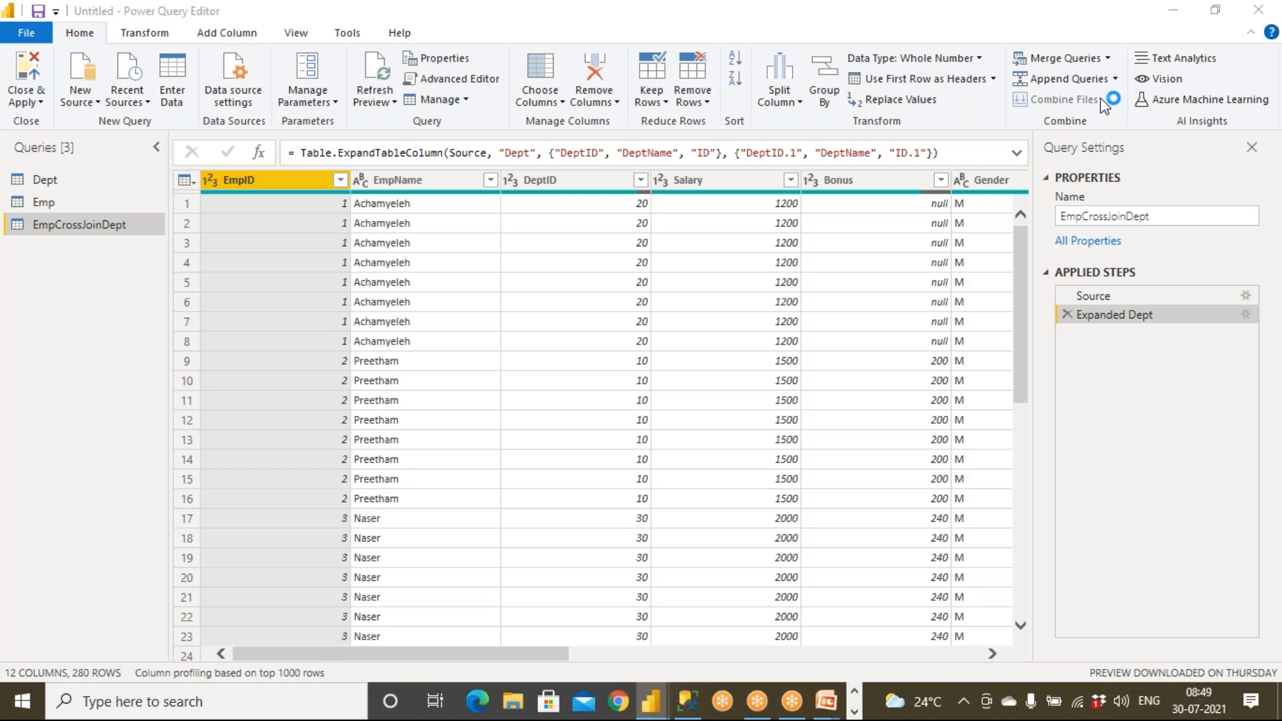
left_click(434, 150)
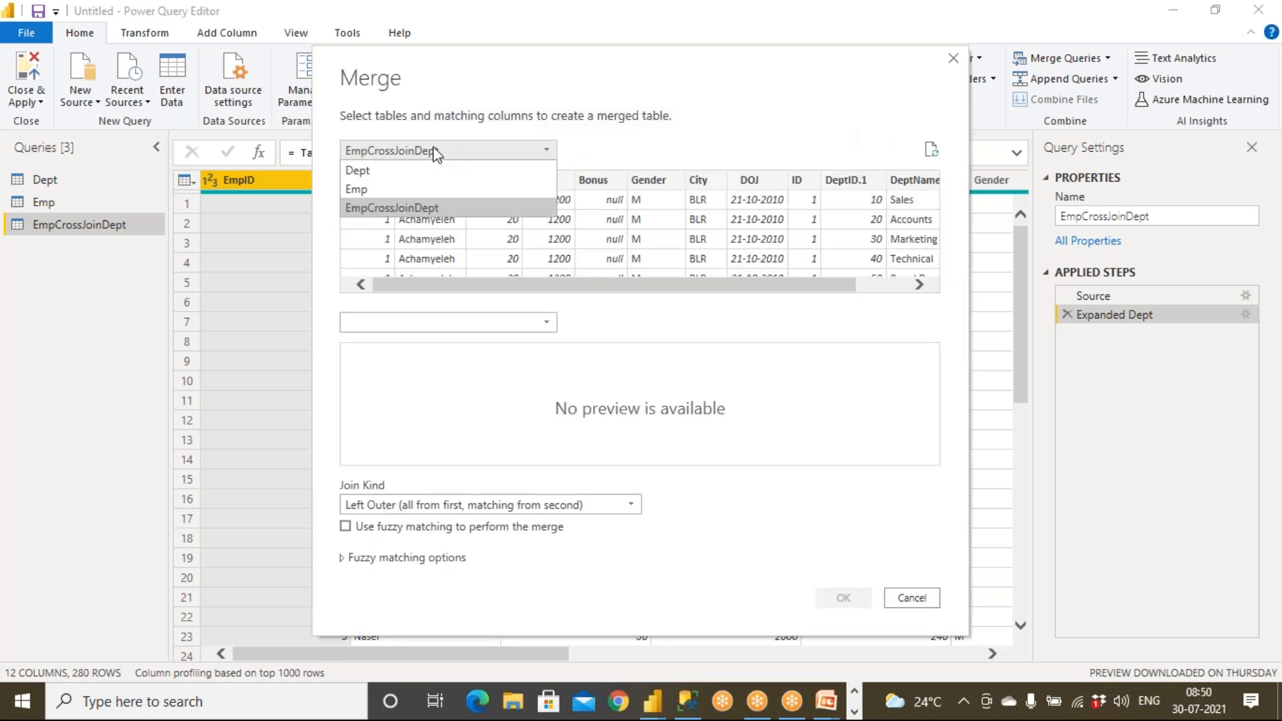
left_click(367, 208)
left_click(372, 324)
left_click(362, 362)
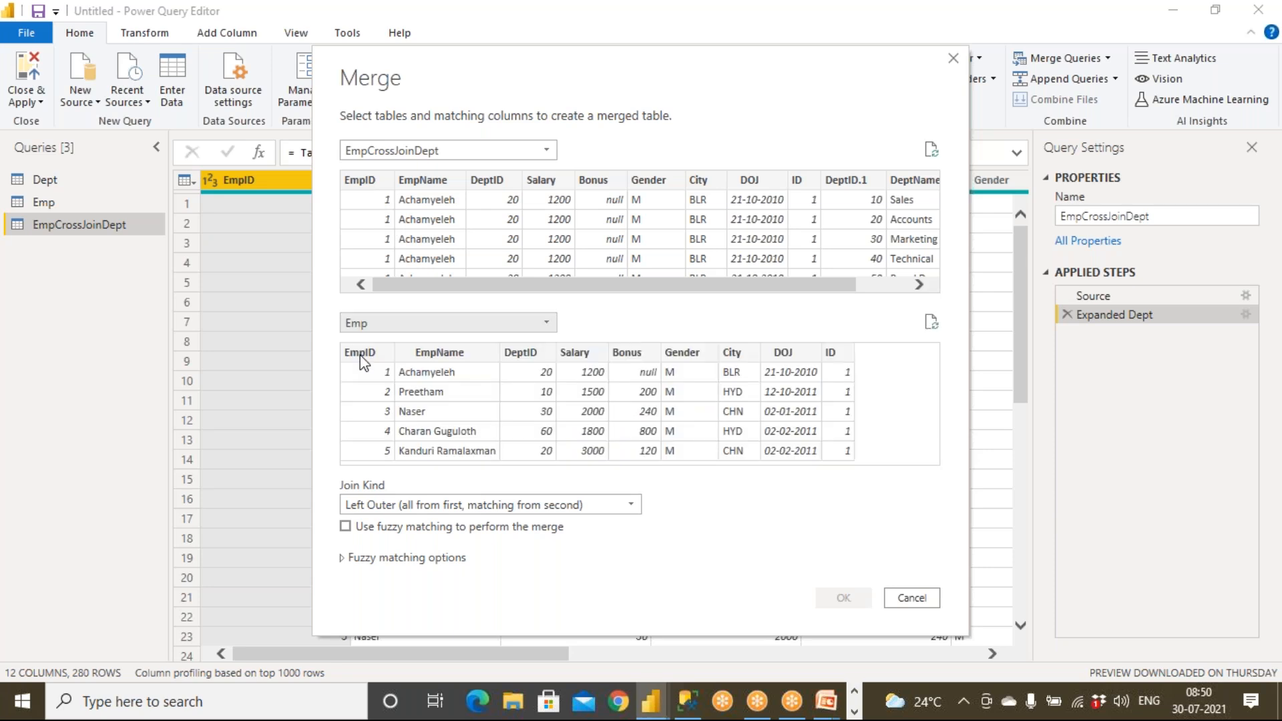
left_click(812, 179)
left_click(852, 364)
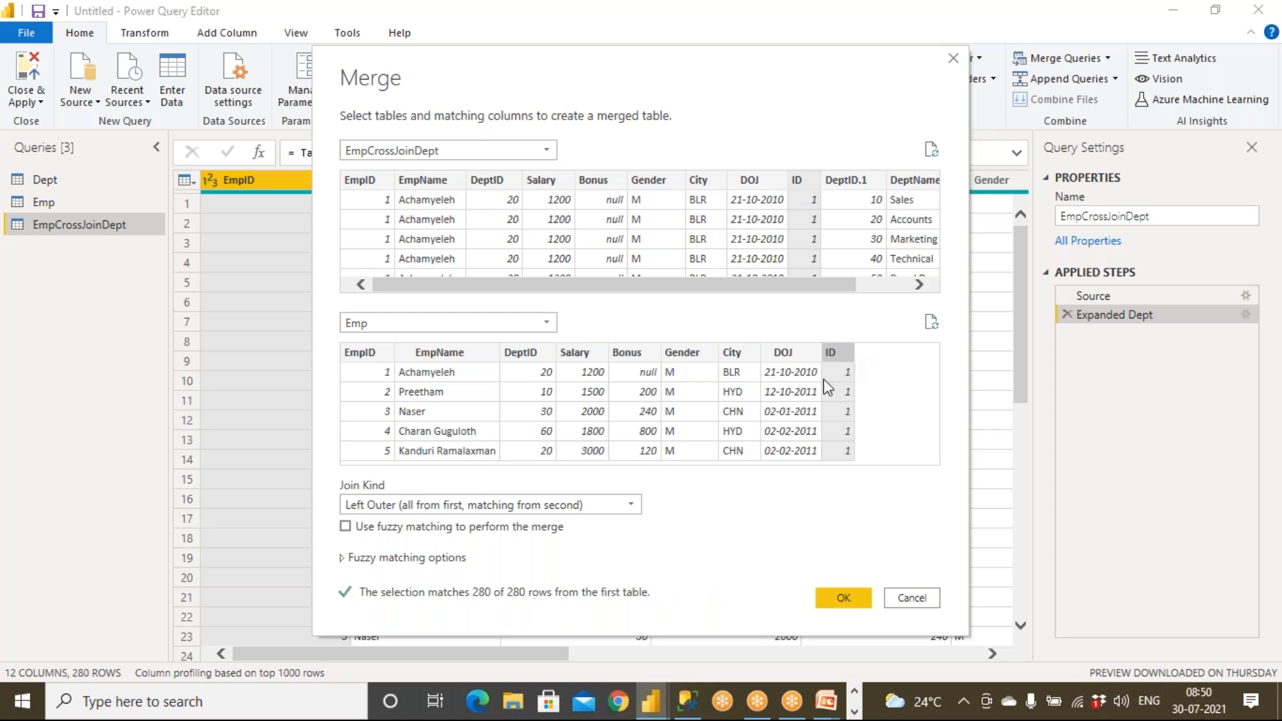
left_click(481, 506)
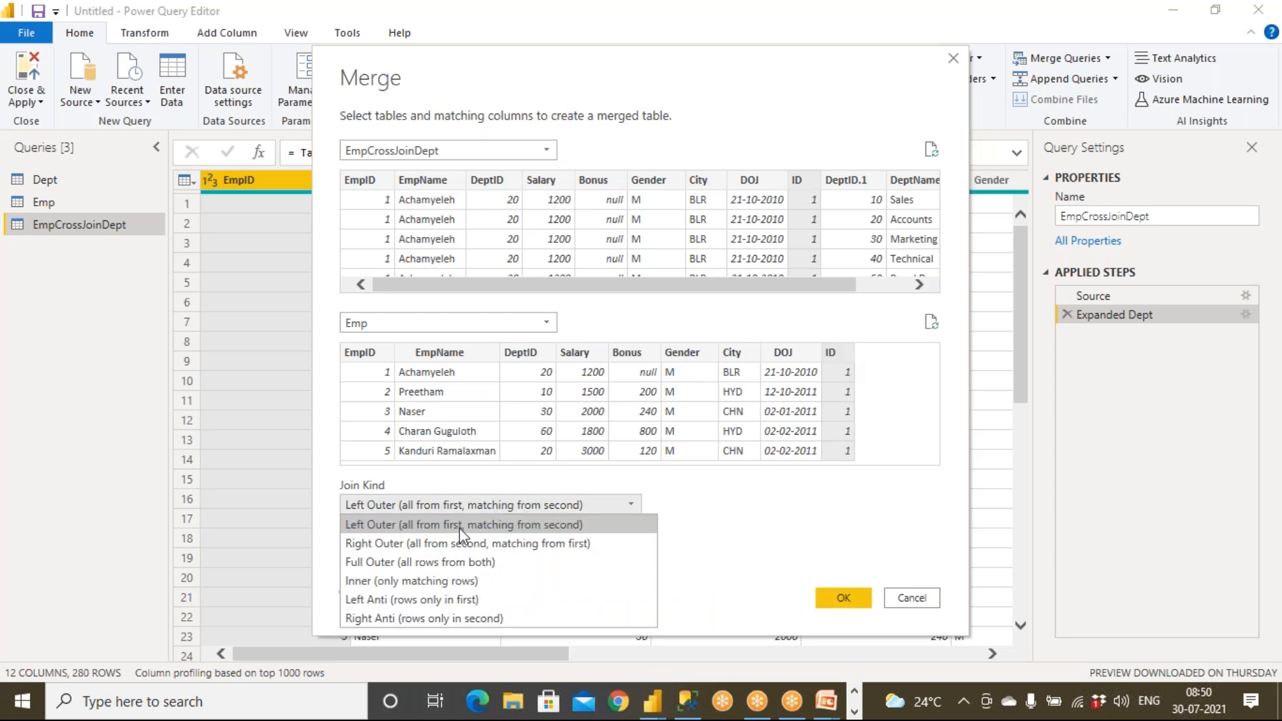
left_click(436, 580)
left_click(838, 599)
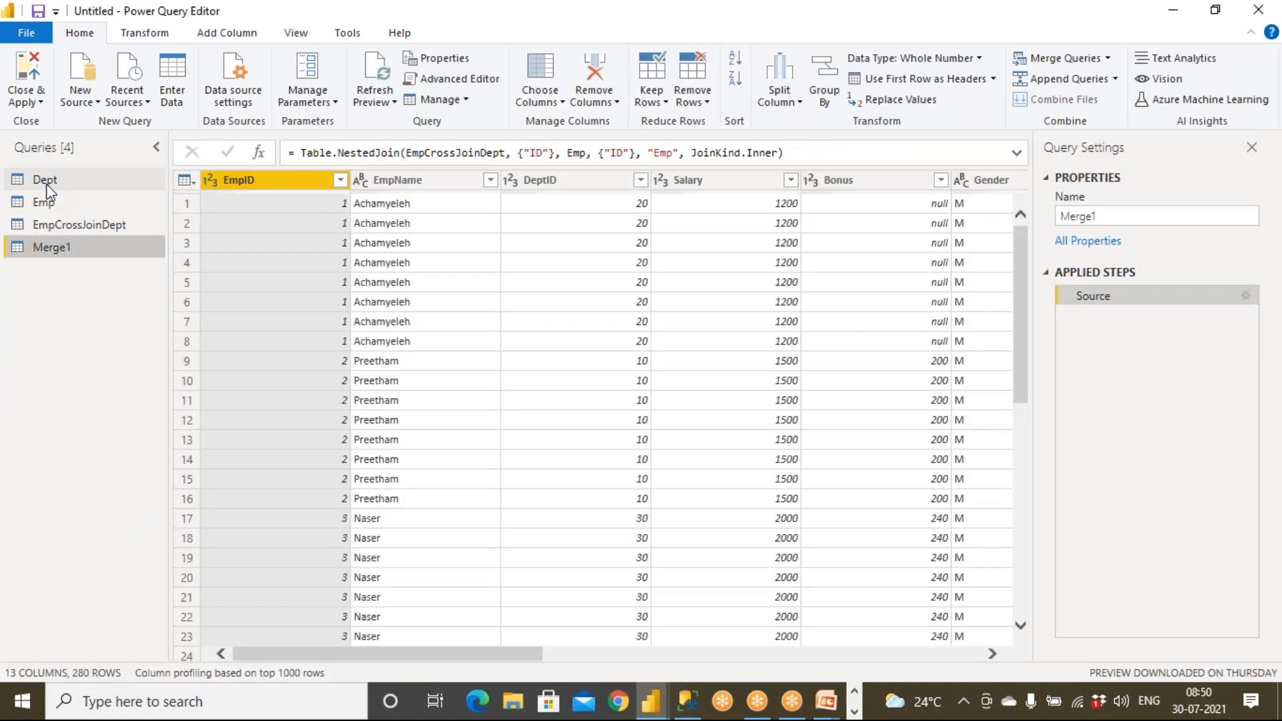
Expand all Emp columns into Merge1, giving 21 columns and 999+ rows.
left_click(46, 180)
left_click(45, 203)
left_click(59, 225)
left_click(62, 247)
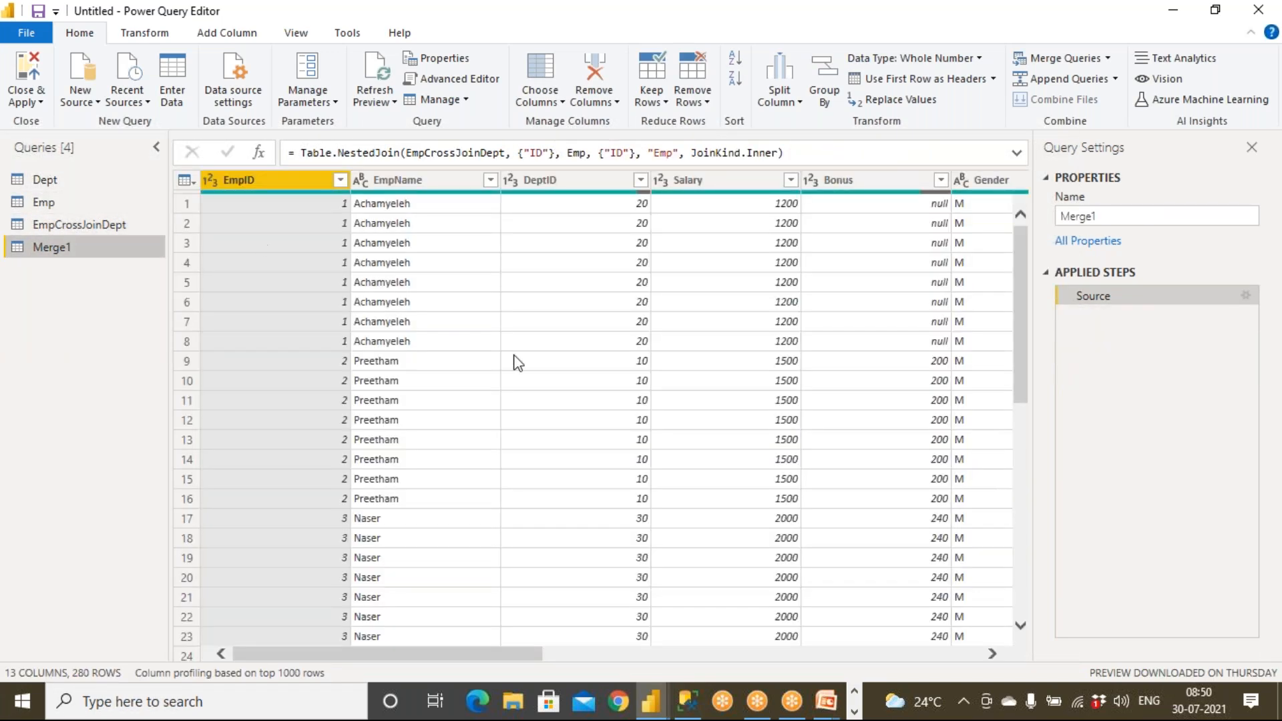
left_click(956, 658)
left_click(957, 658)
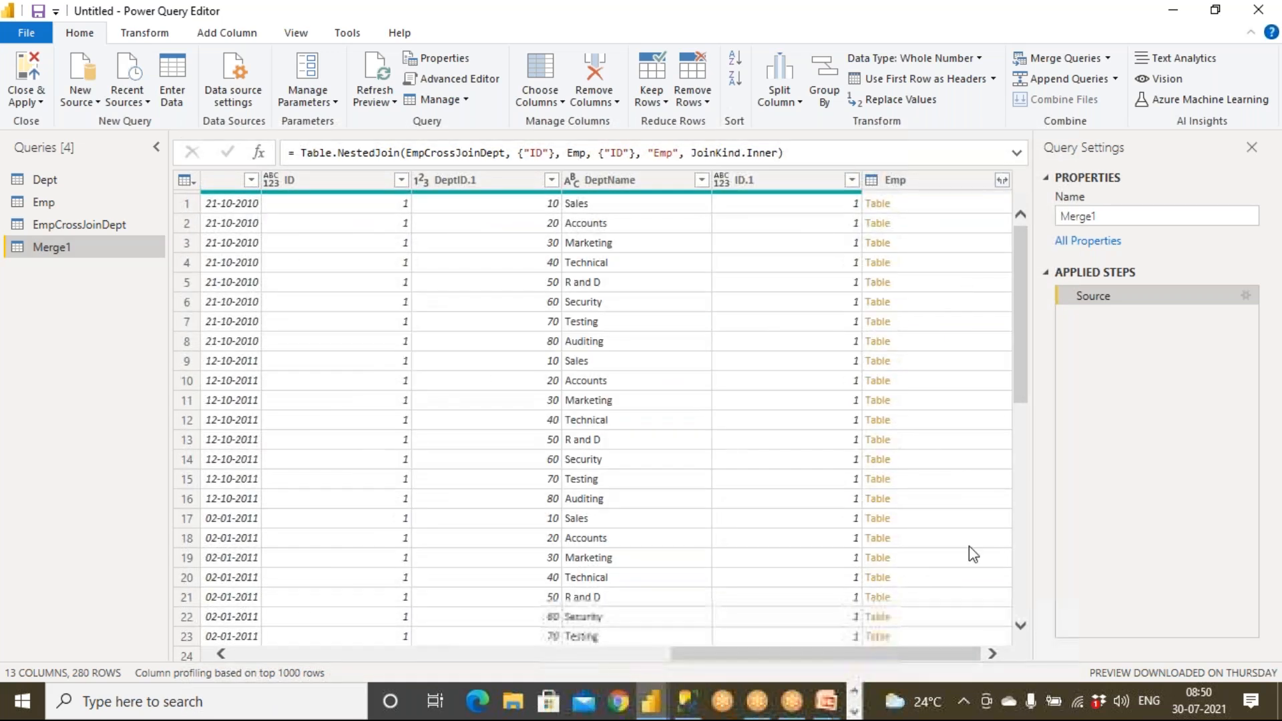
left_click(1002, 180)
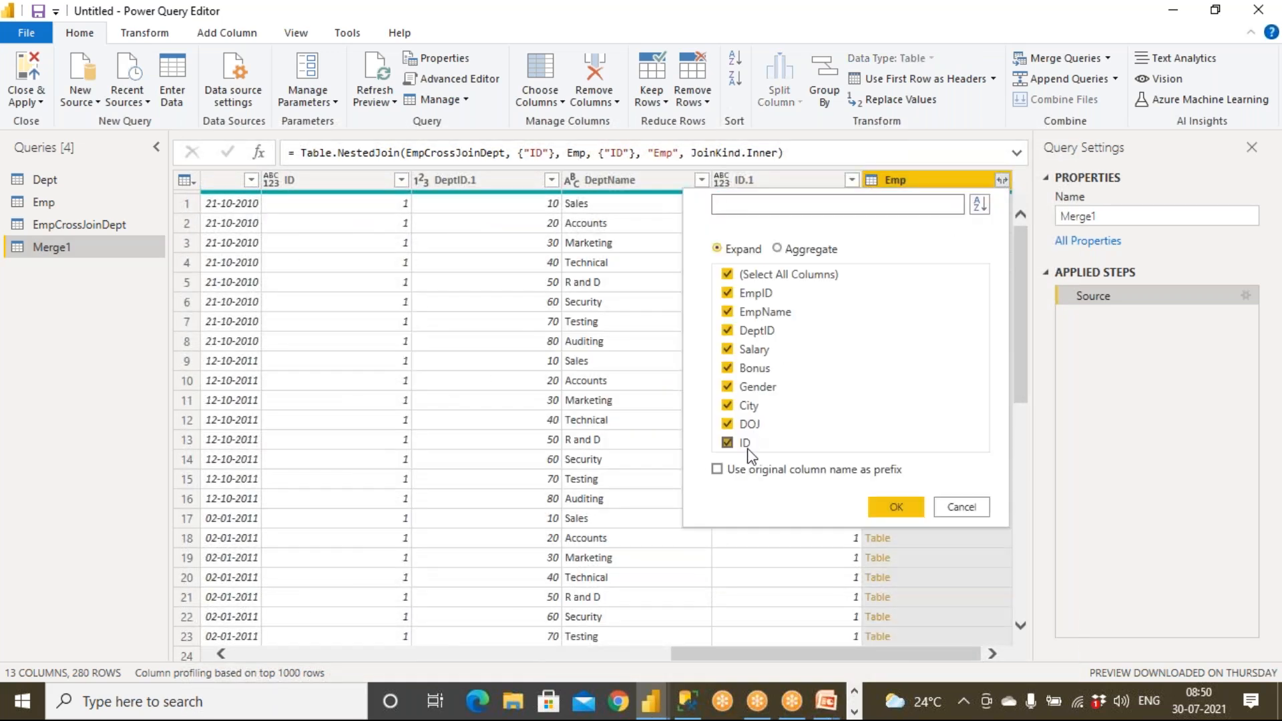
left_click(895, 507)
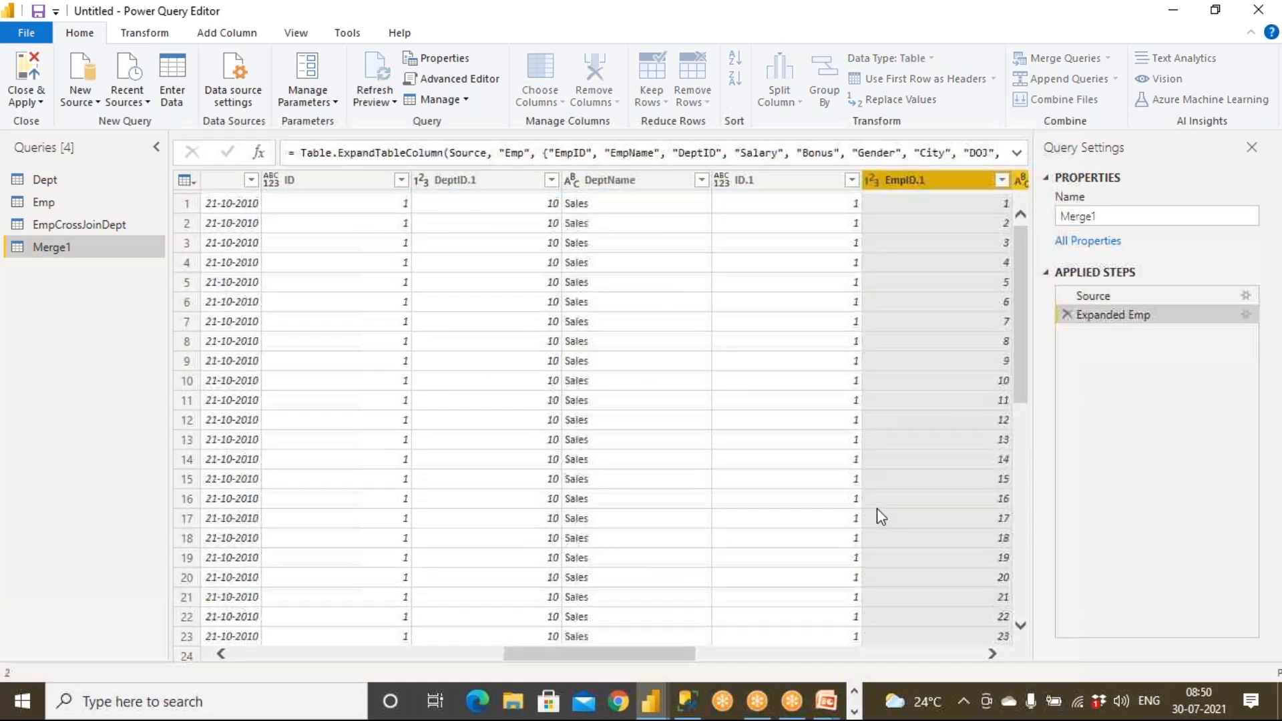
Delete the Merge1 query, keeping its name unchanged.
double_click(1039, 217)
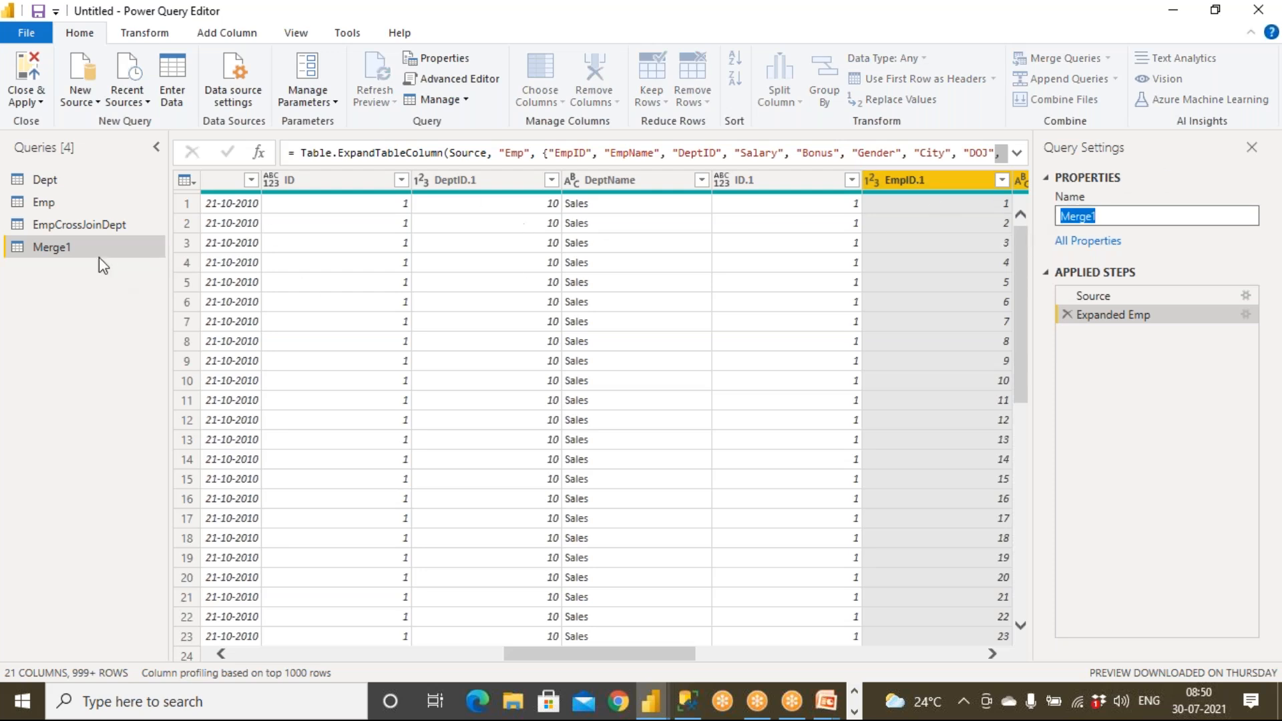
left_click(69, 250)
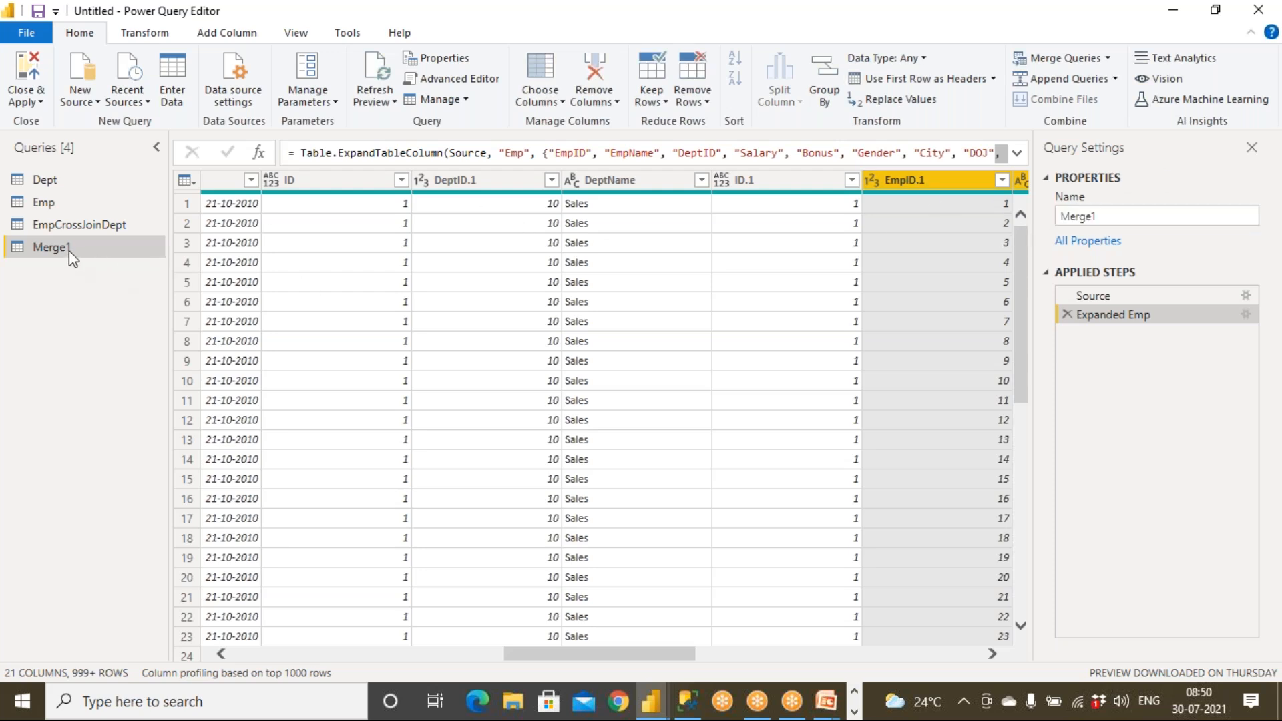
right_click(67, 250)
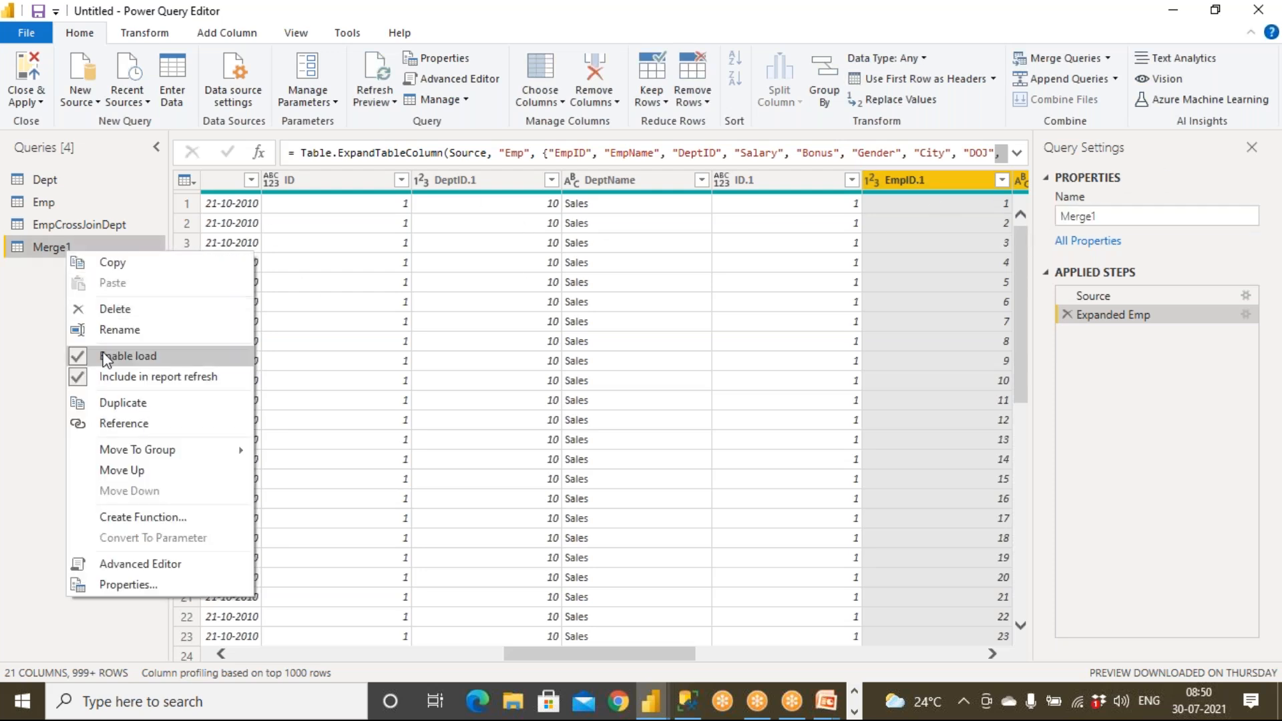
left_click(108, 311)
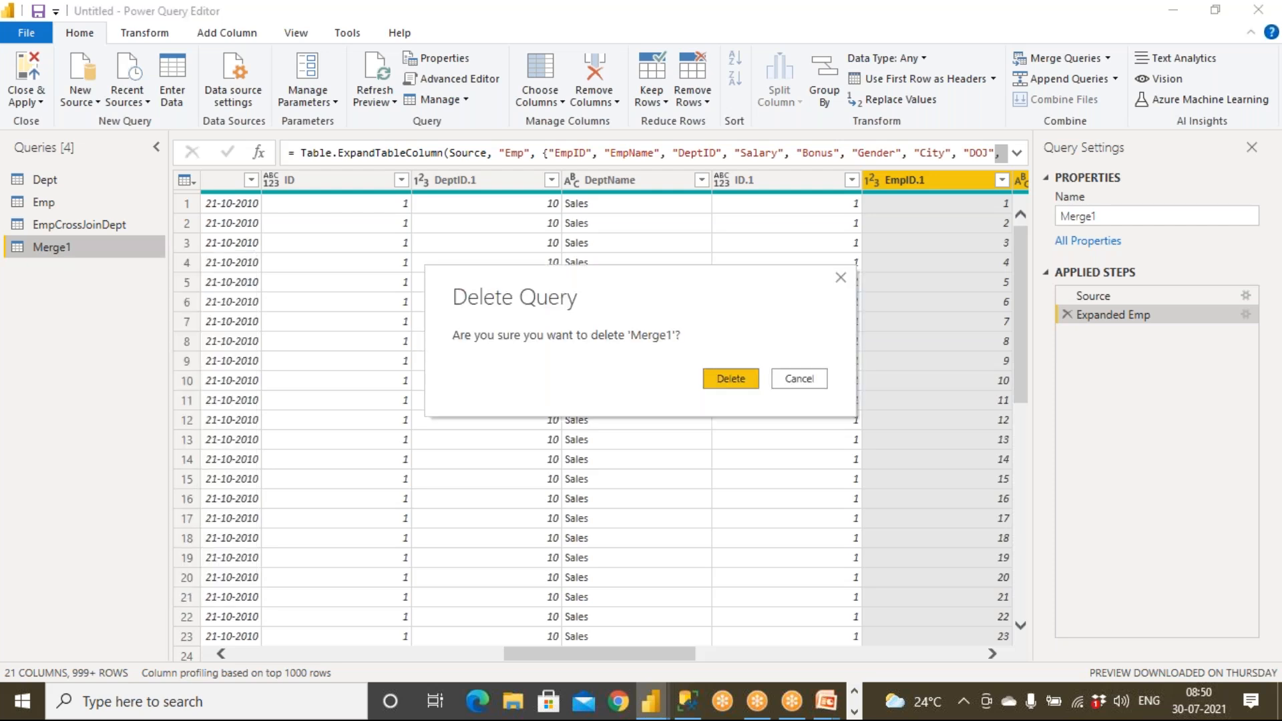
left_click(724, 378)
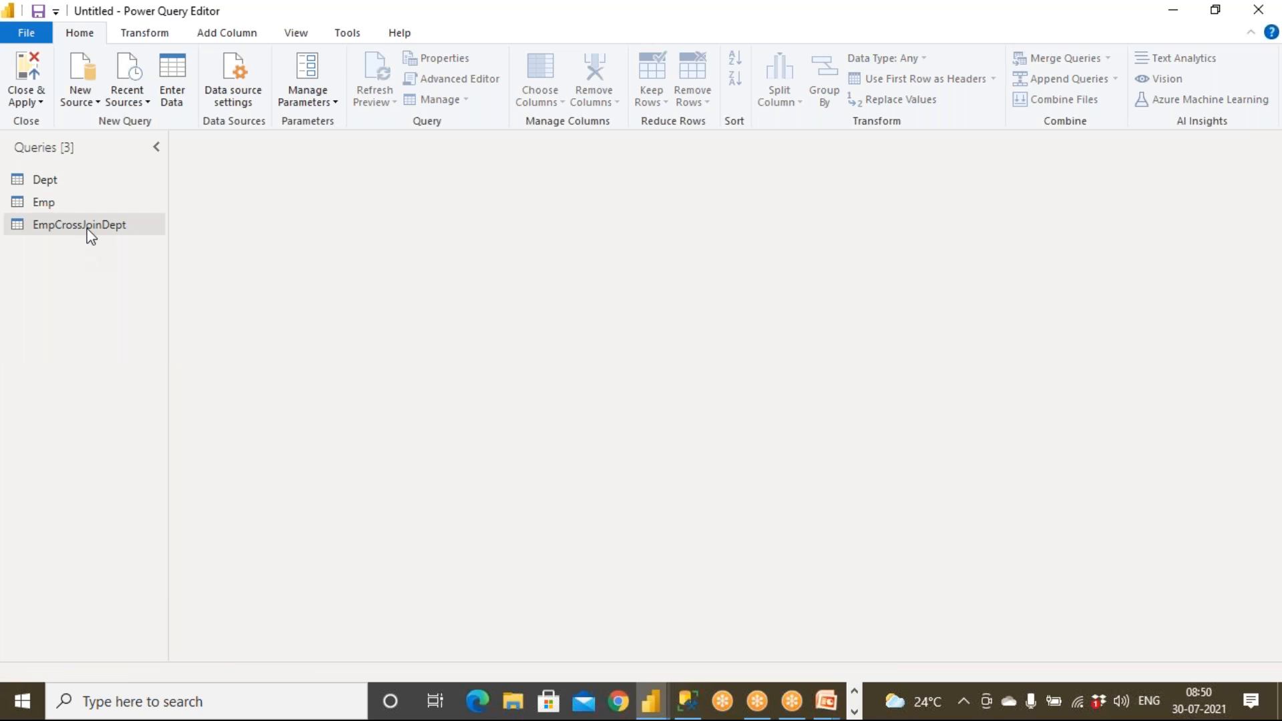
Preview the EmpCrossJoinDept, Emp and Dept query tables.
right_click(88, 229)
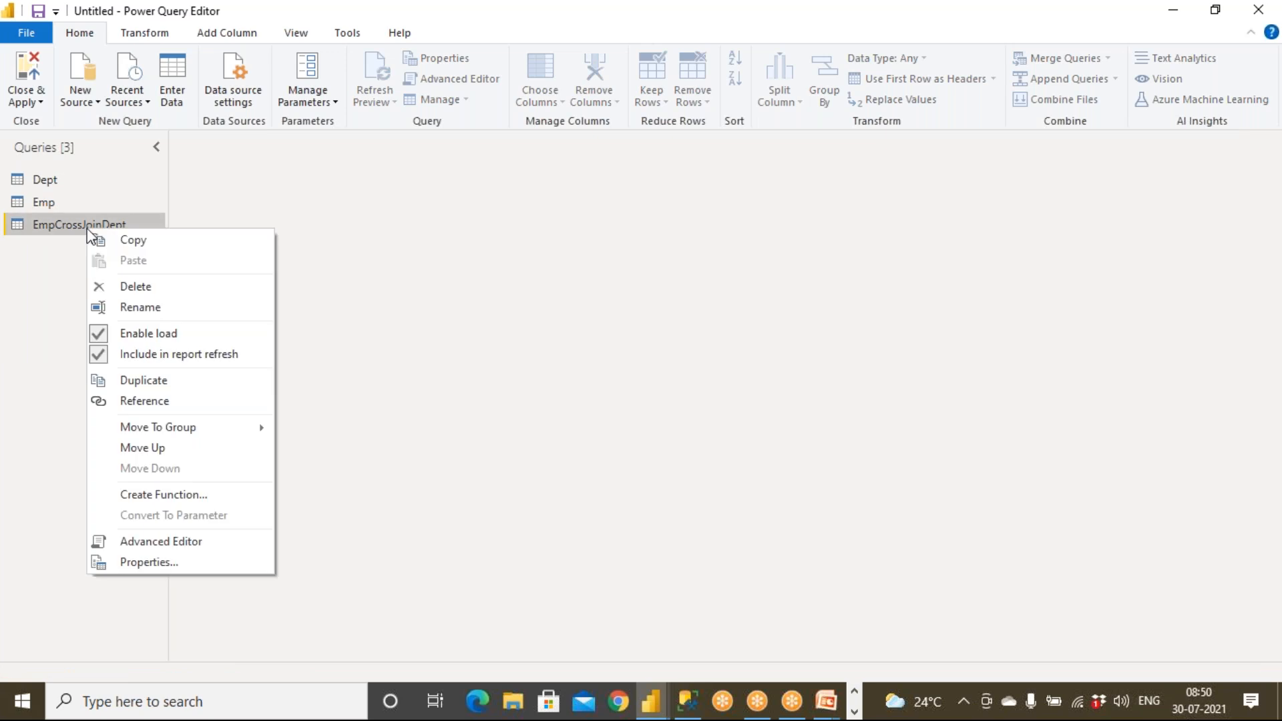
left_click(49, 265)
left_click(55, 204)
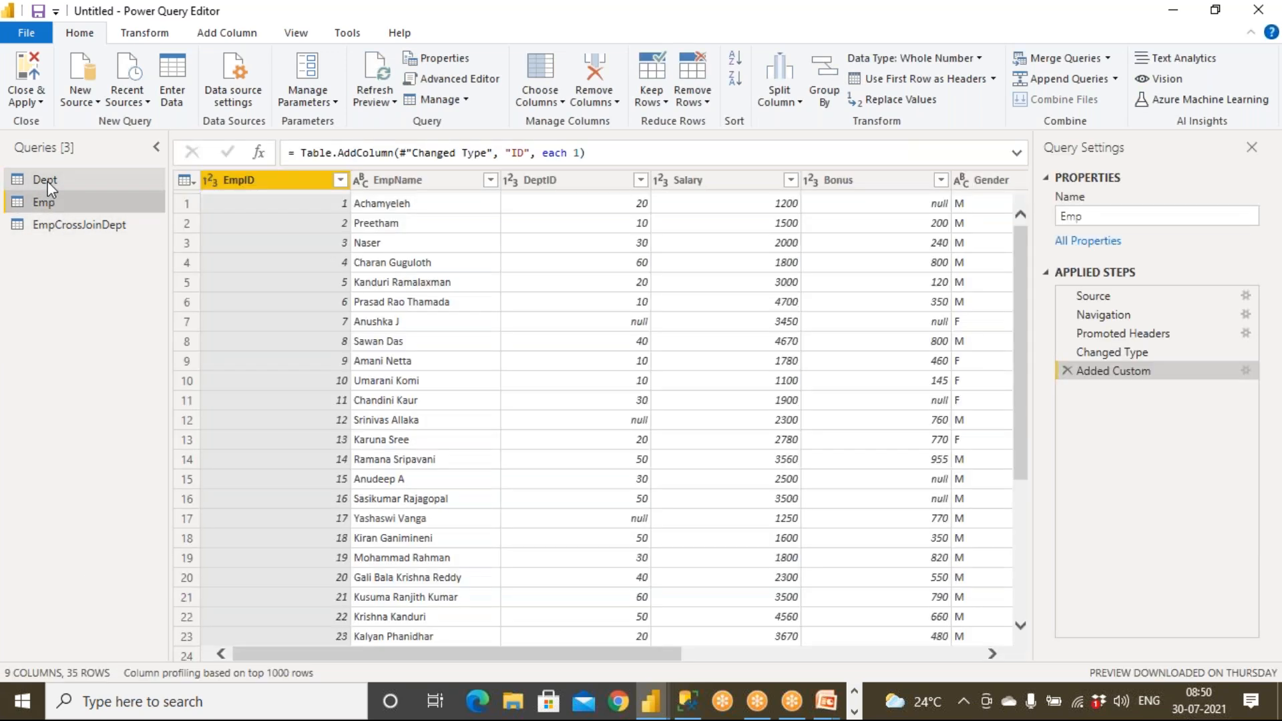
right_click(46, 181)
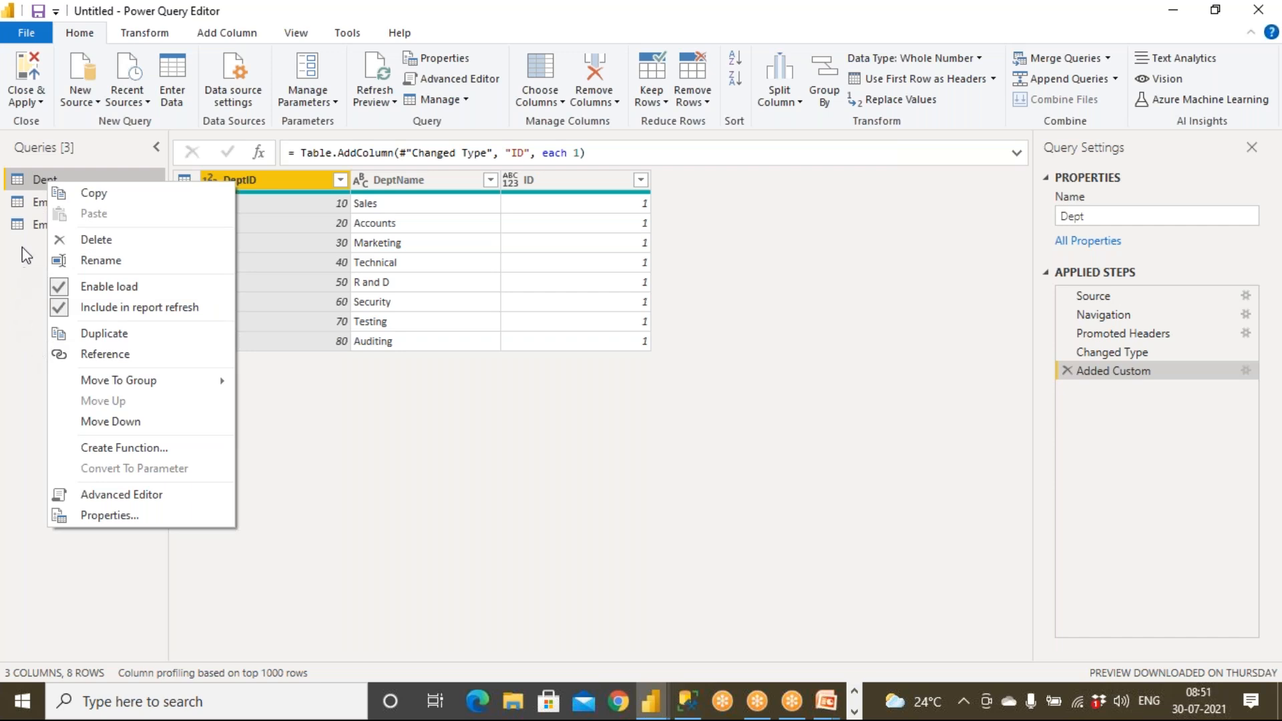
left_click(34, 227)
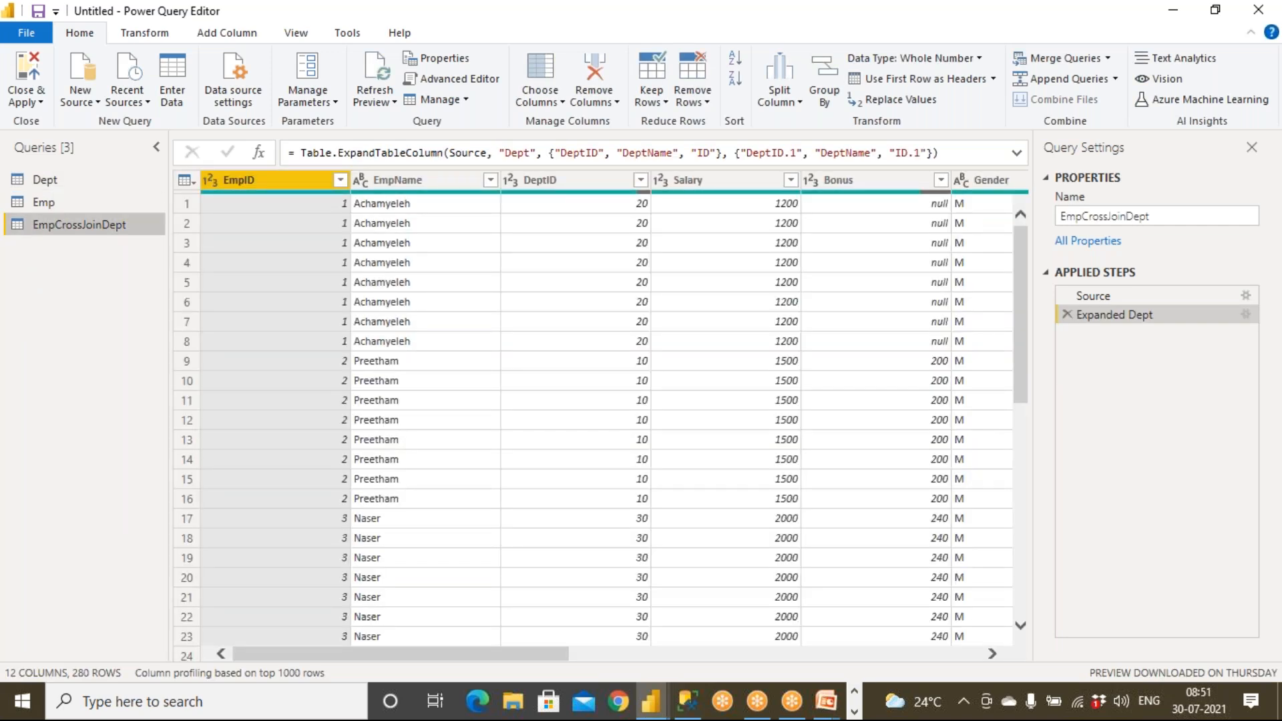
left_click(43, 179)
Disable Enable load for the Dept and Emp queries.
right_click(50, 179)
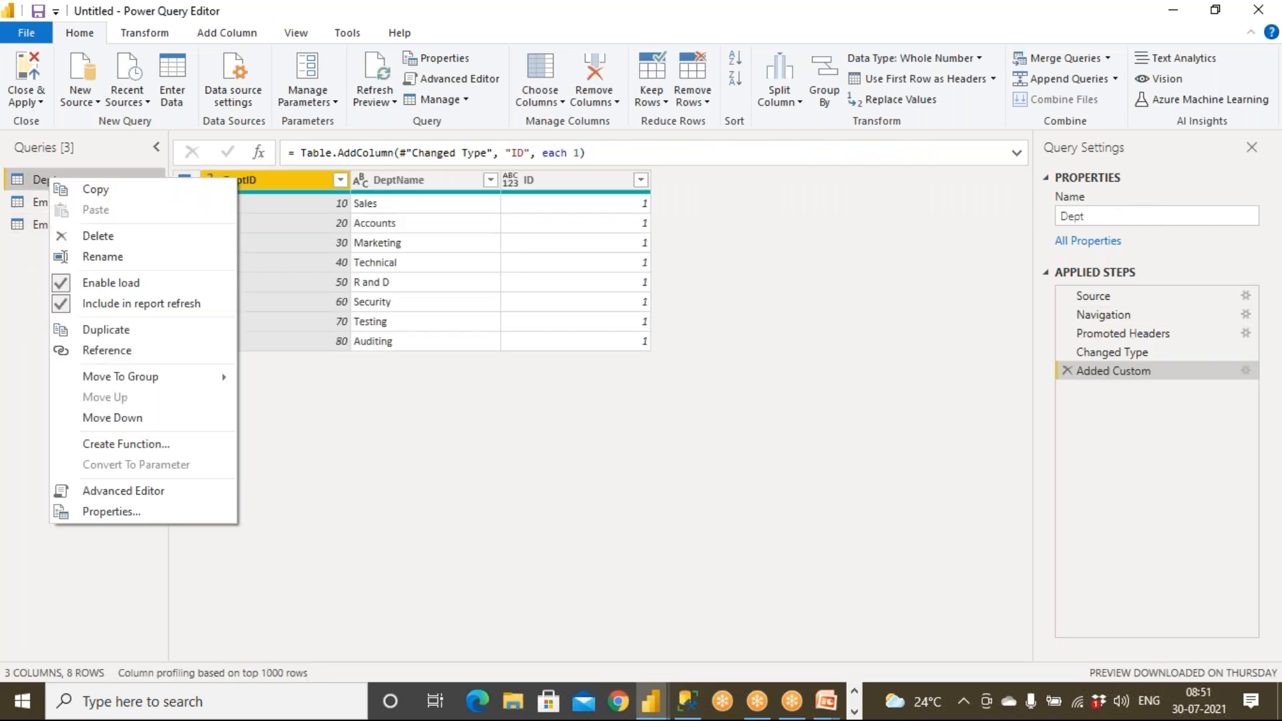
left_click(106, 282)
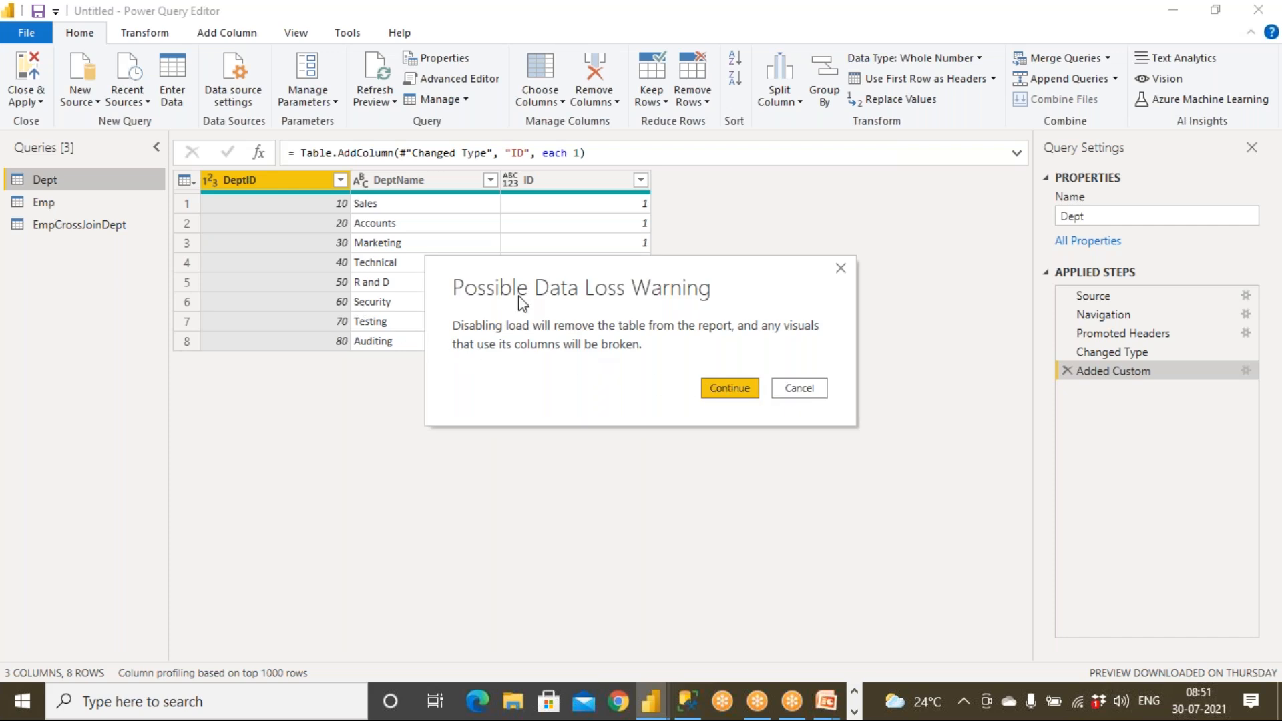
left_click(710, 388)
right_click(42, 203)
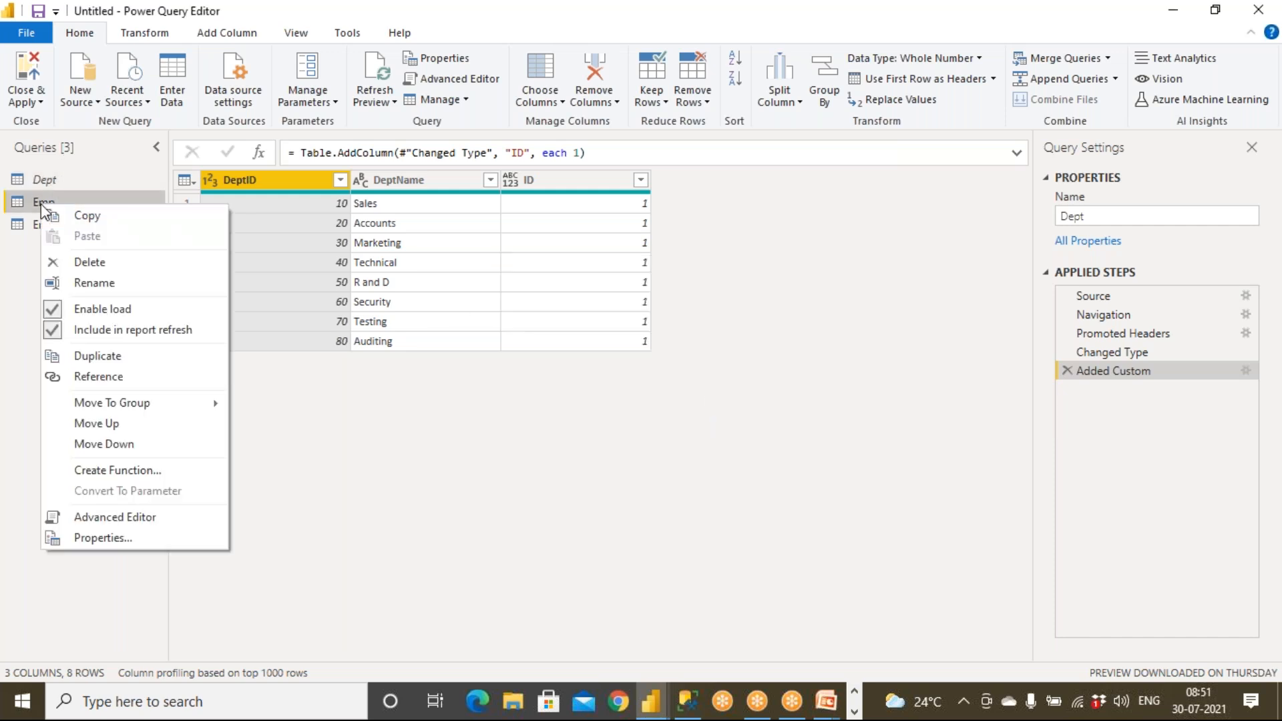
left_click(97, 309)
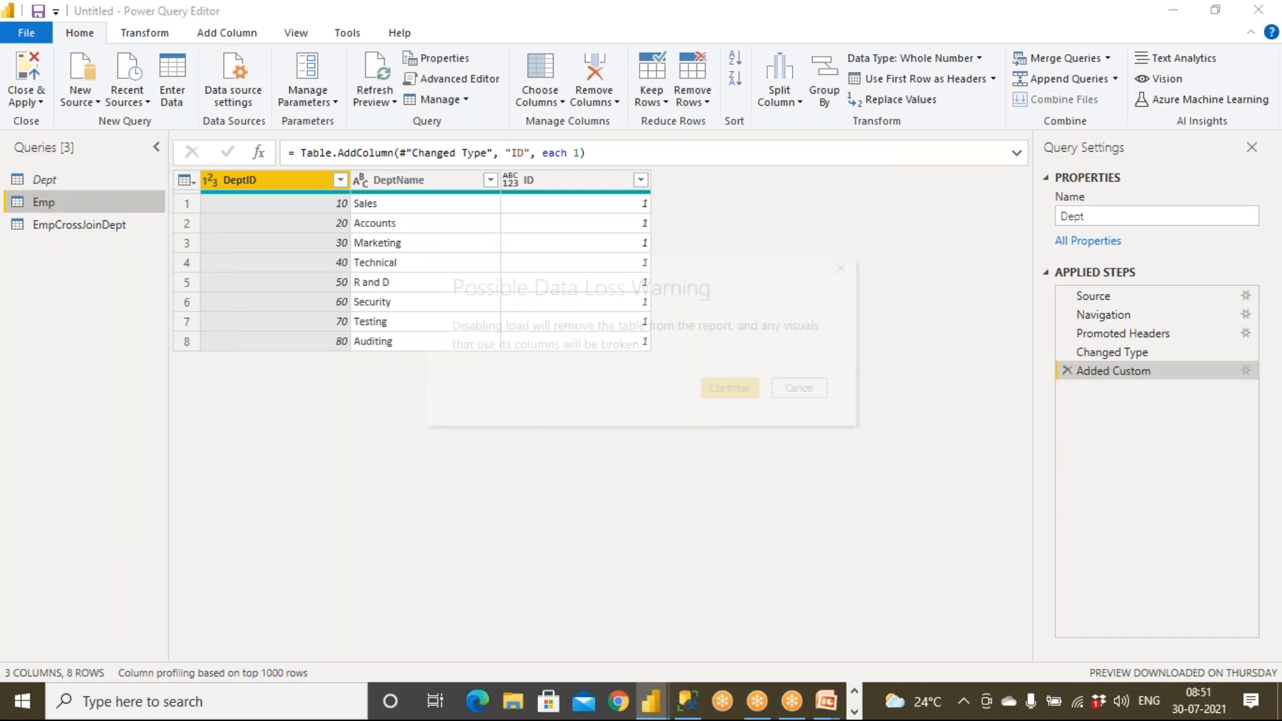
left_click(728, 389)
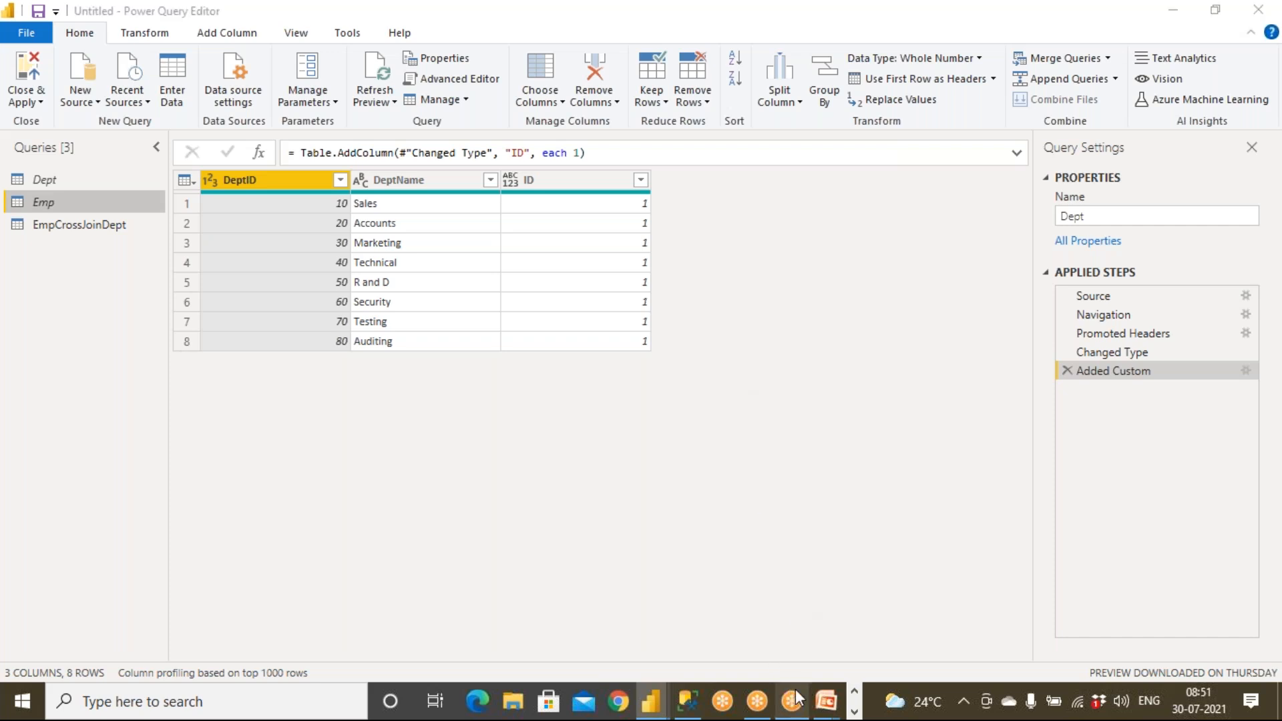
Switch back to the PowerPoint slide show and bring up the Start menu.
mouse_move(826, 702)
left_click(855, 651)
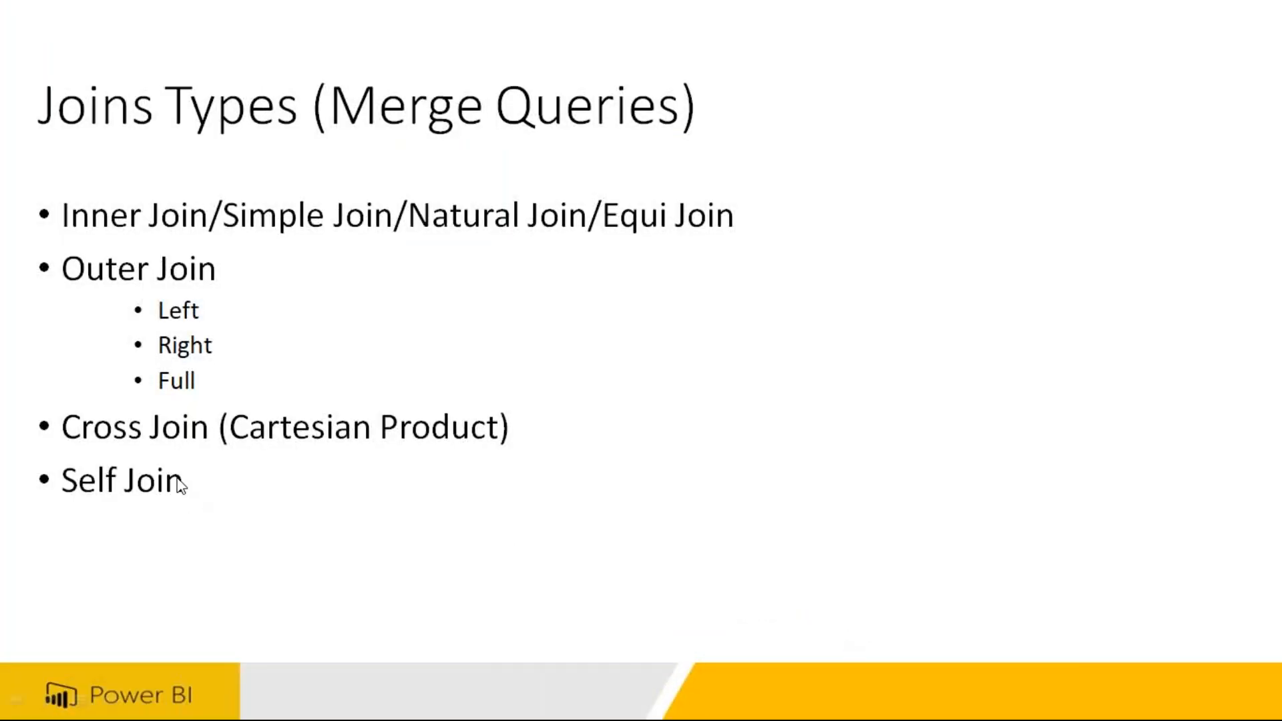
key("super")
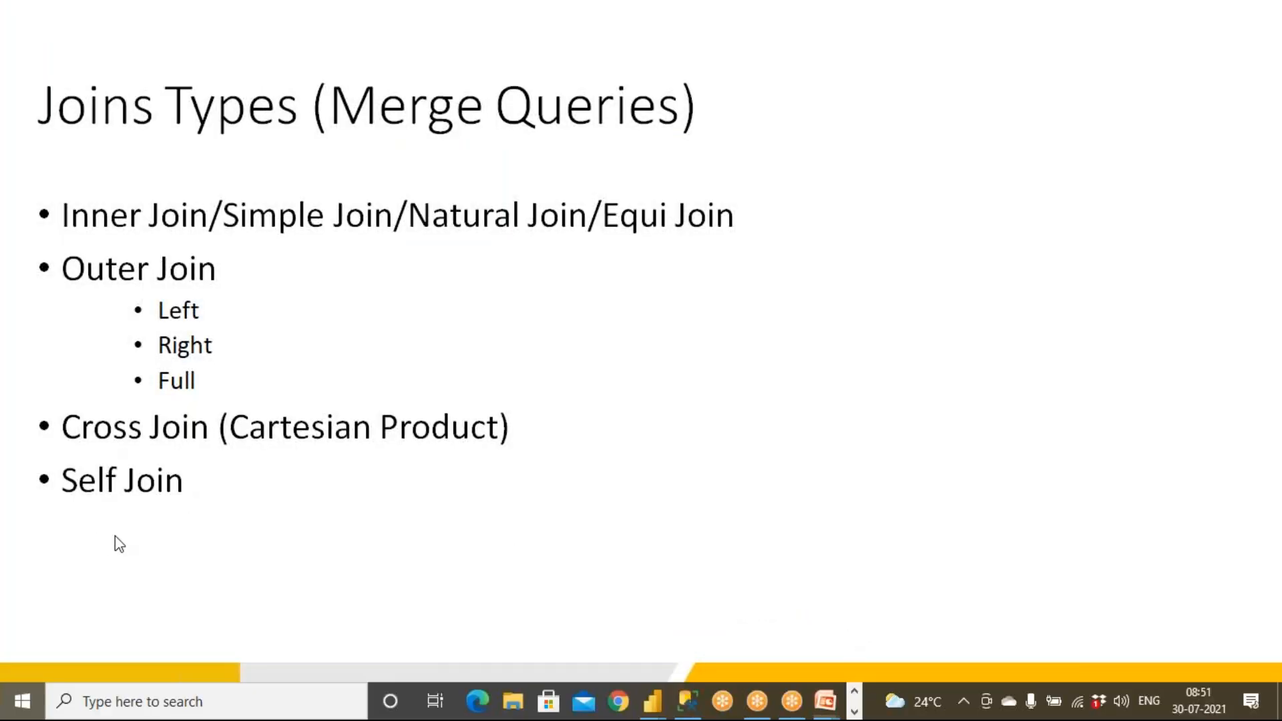
key("super")
key("super")
Search 'excel', launch Microsoft Office Excel 2007 and maximize the Book1 window.
type("excel")
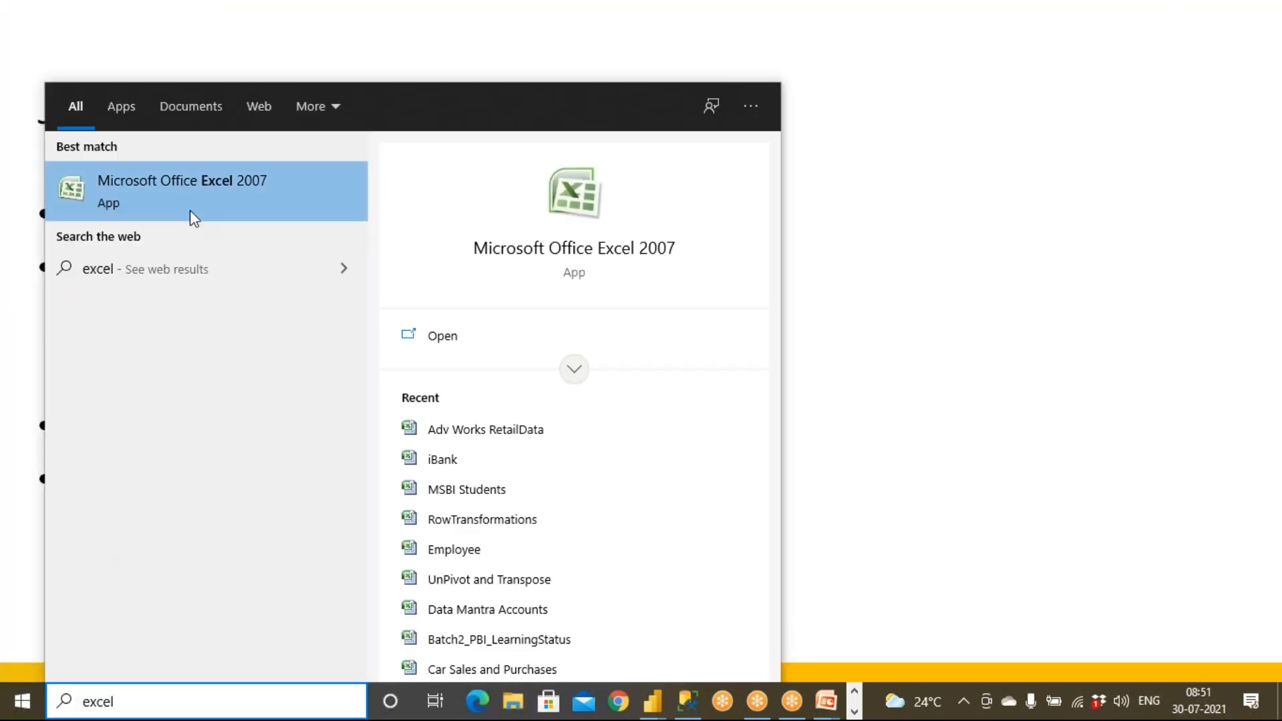
left_click(203, 197)
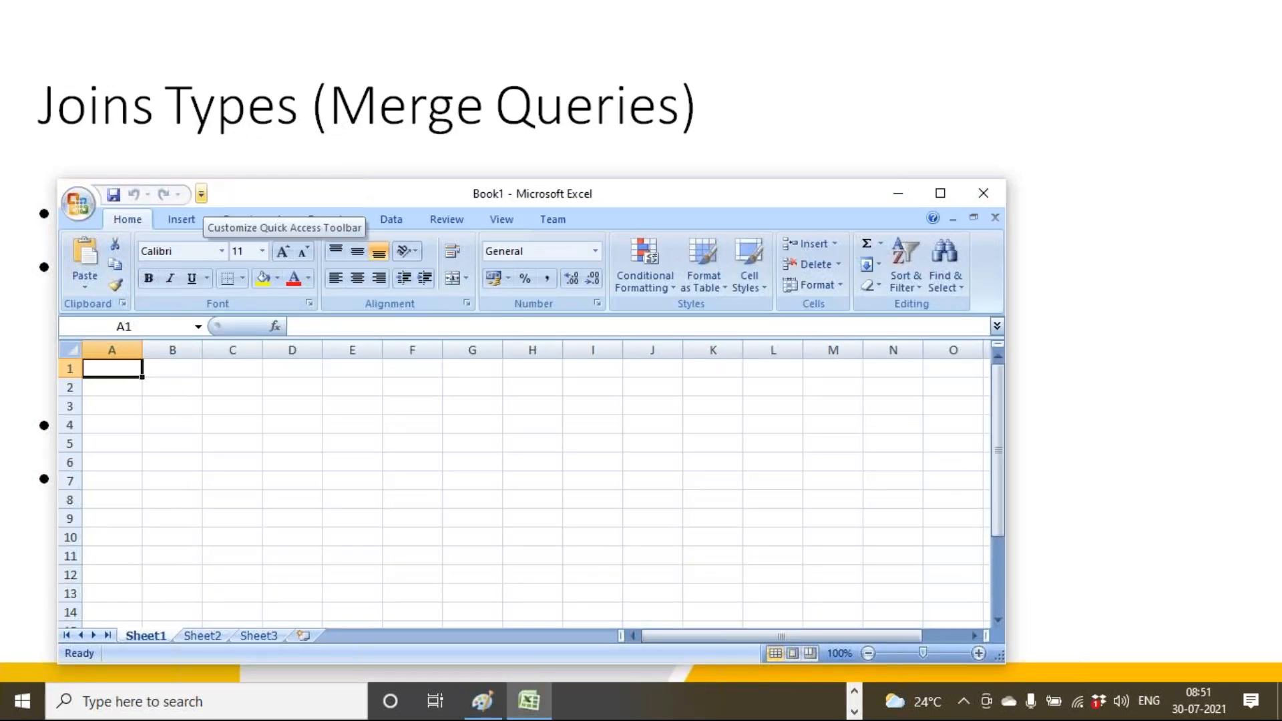
left_click(941, 193)
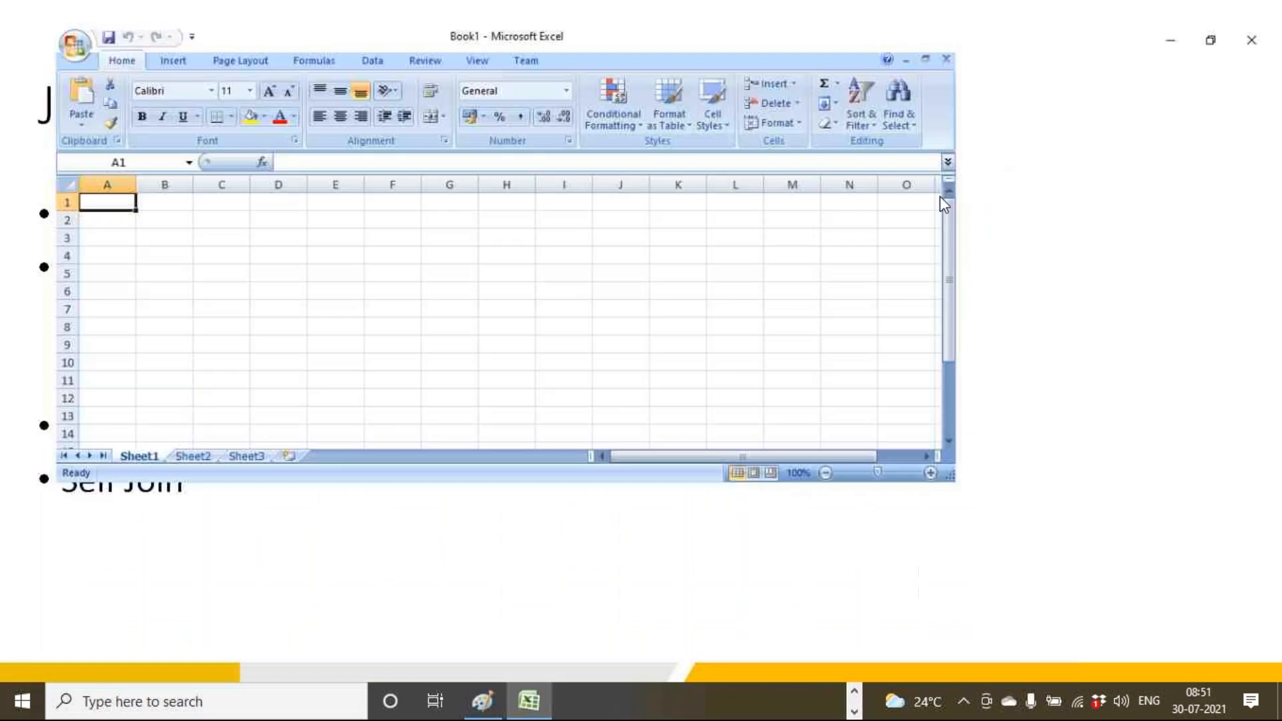
Enter the table title 'EMp' in cell B1.
scroll(177, 229, "up", 3)
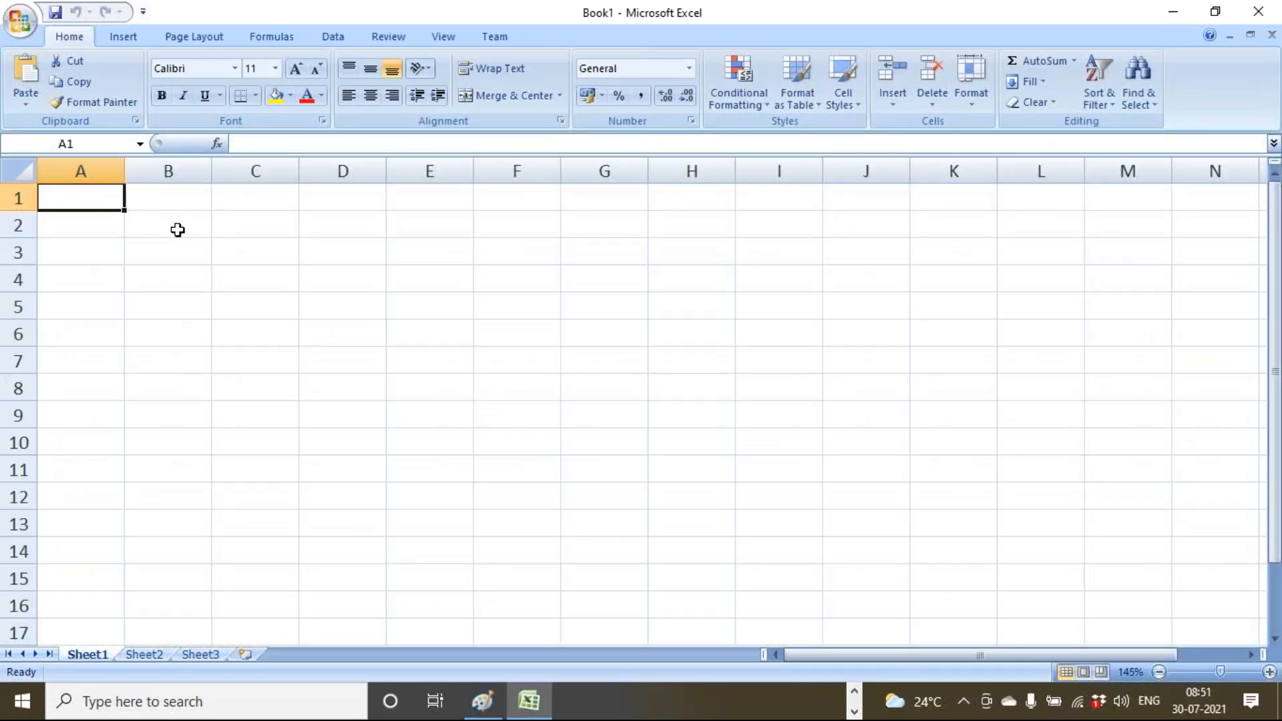
left_click(178, 229)
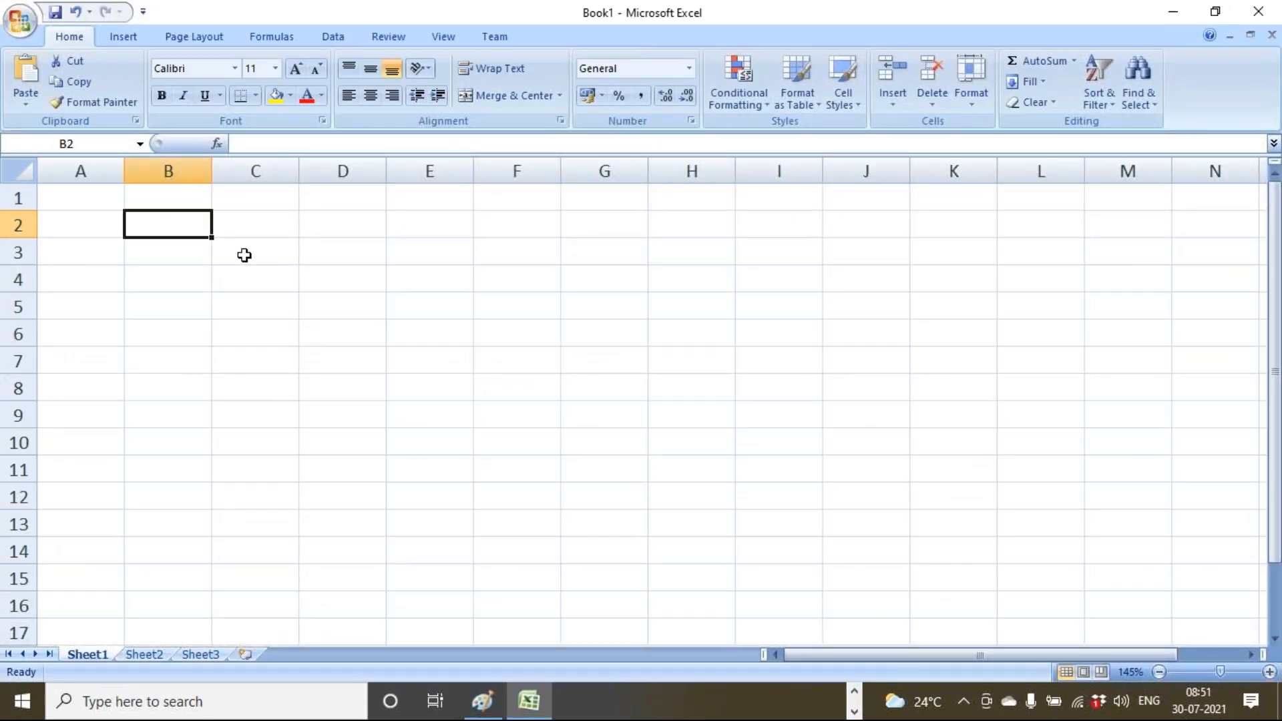
left_click(189, 200)
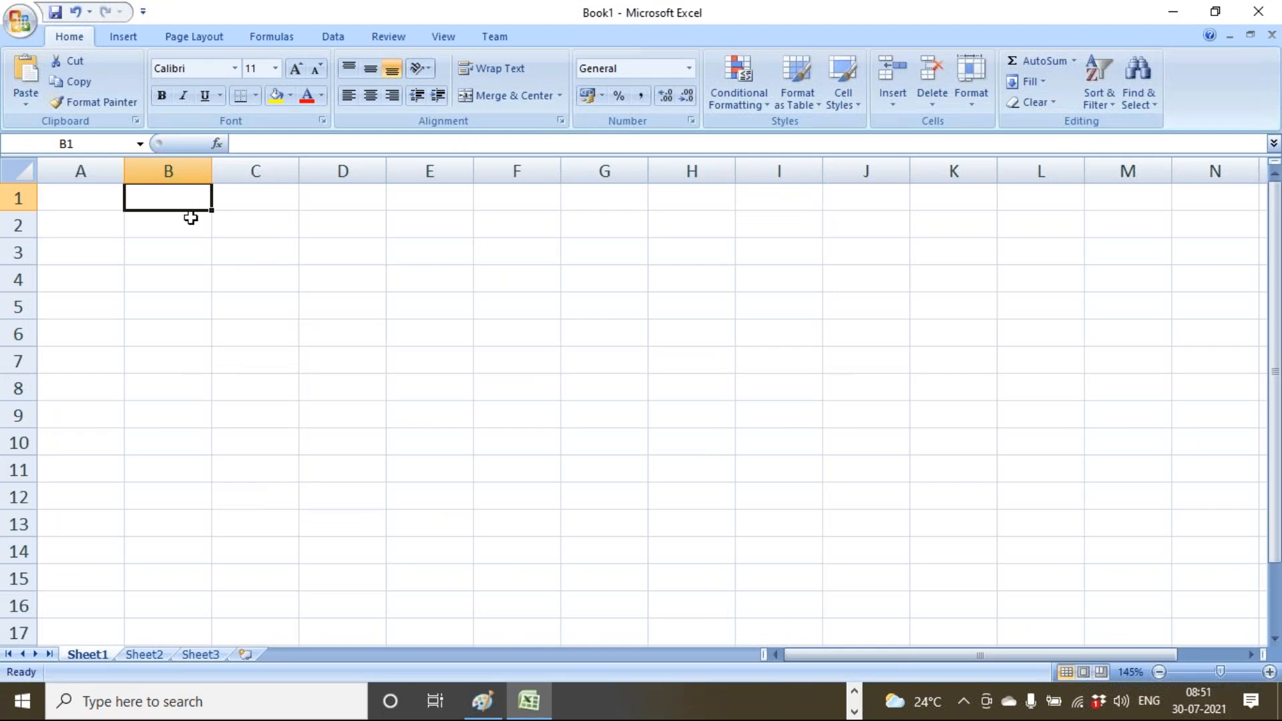
type("EMp")
key("Return")
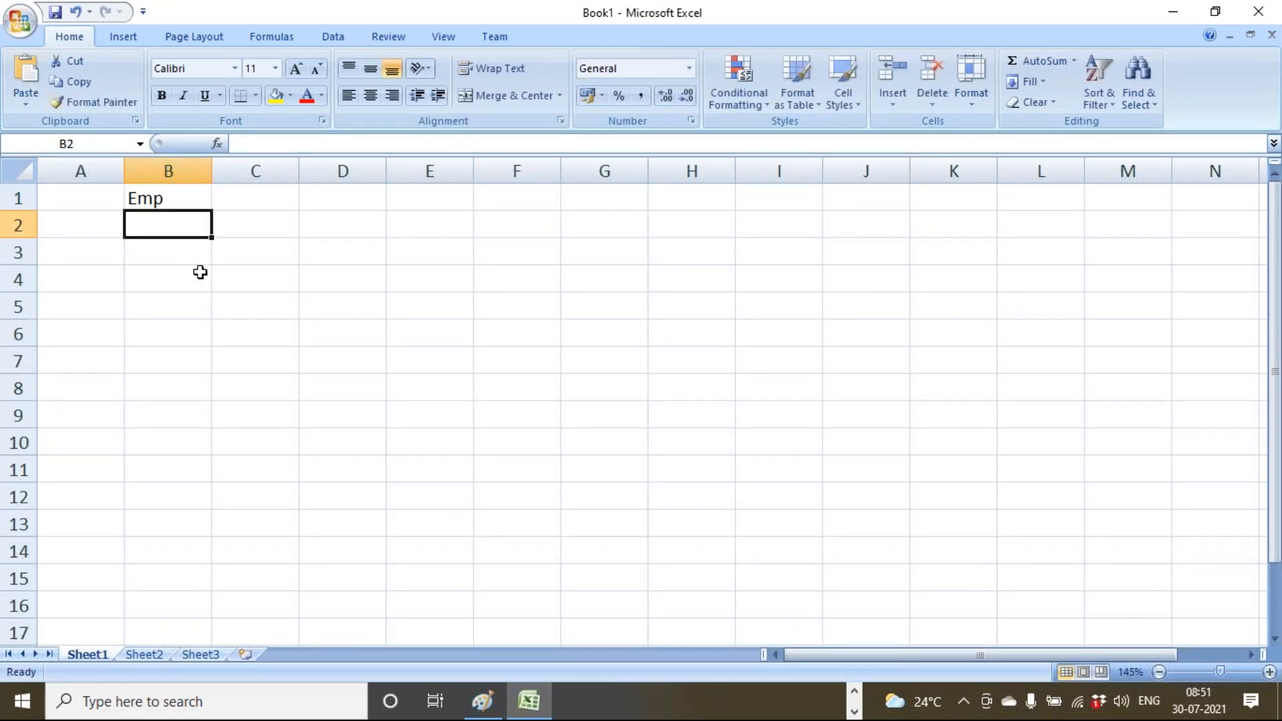
Type the headers EID, Name and MID across row 3 starting at C3.
left_click(252, 258)
type("EID")
key("Tab")
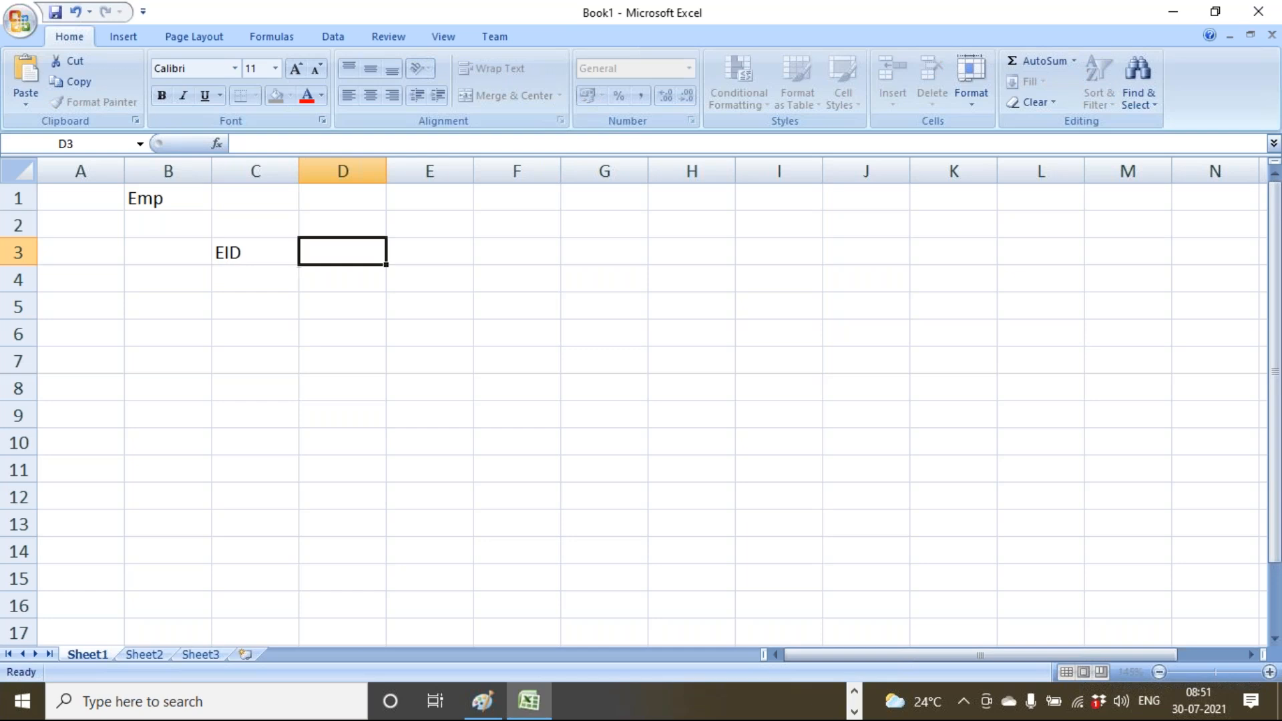
type("Name")
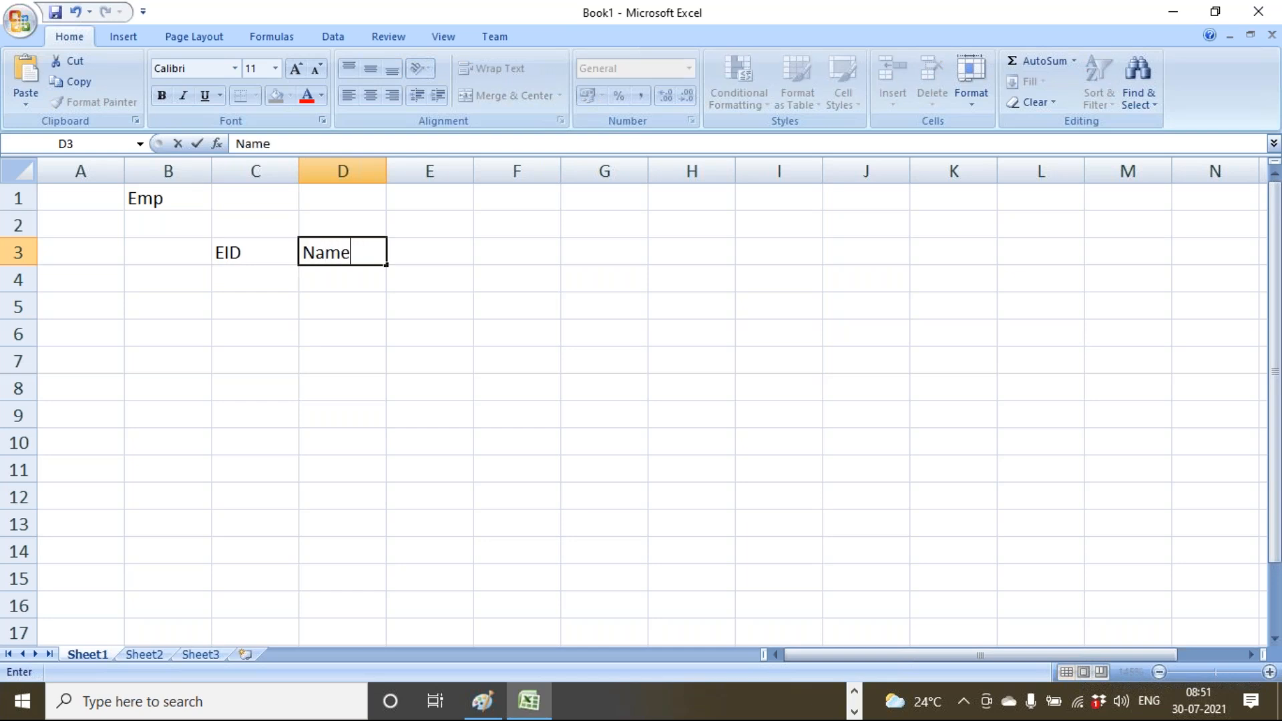
key("Tab")
type("M")
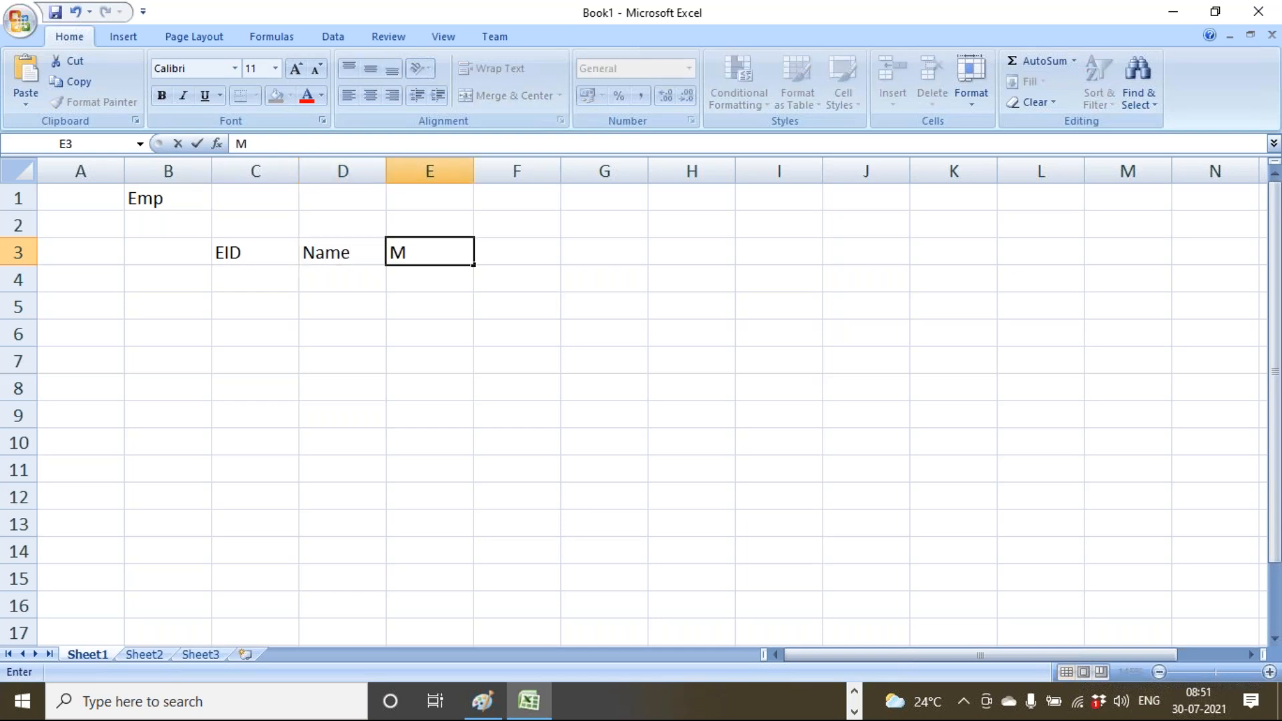
type("g")
key("BackSpace")
key("BackSpace")
type("ID")
key("Return")
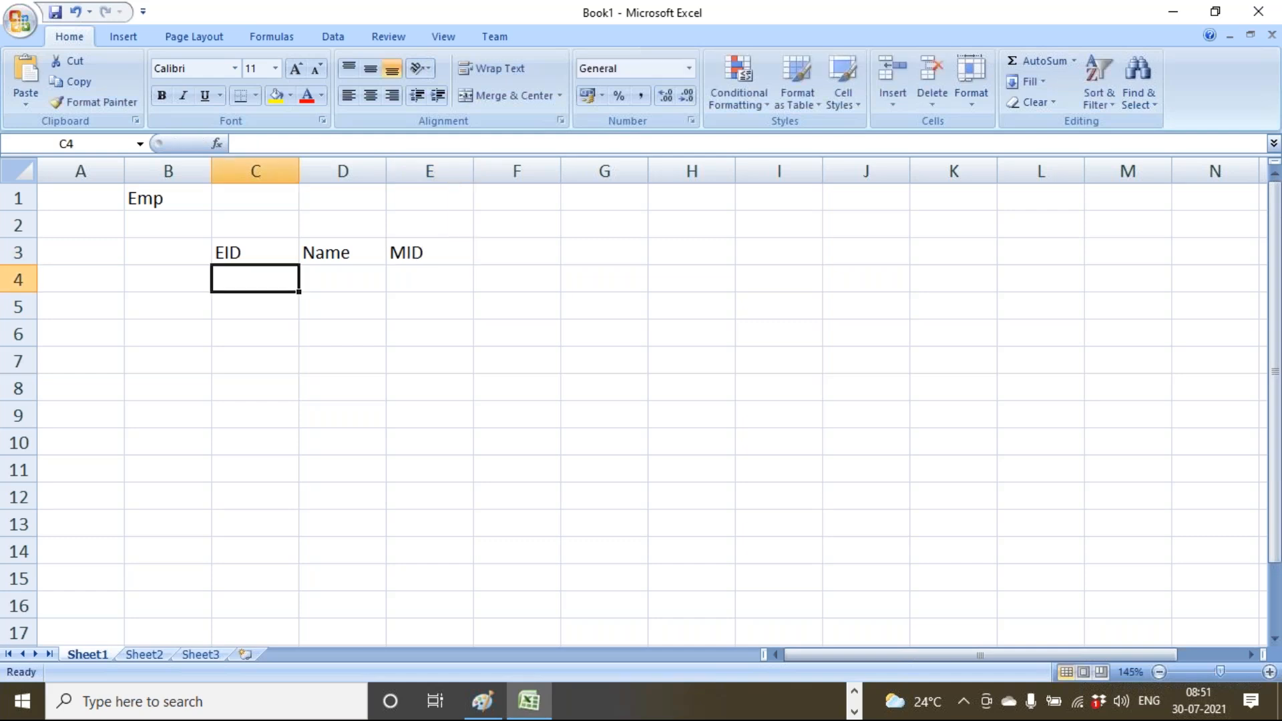
Insert an empty column before MID and add the Salary header in E3.
left_click(430, 171)
right_click(434, 172)
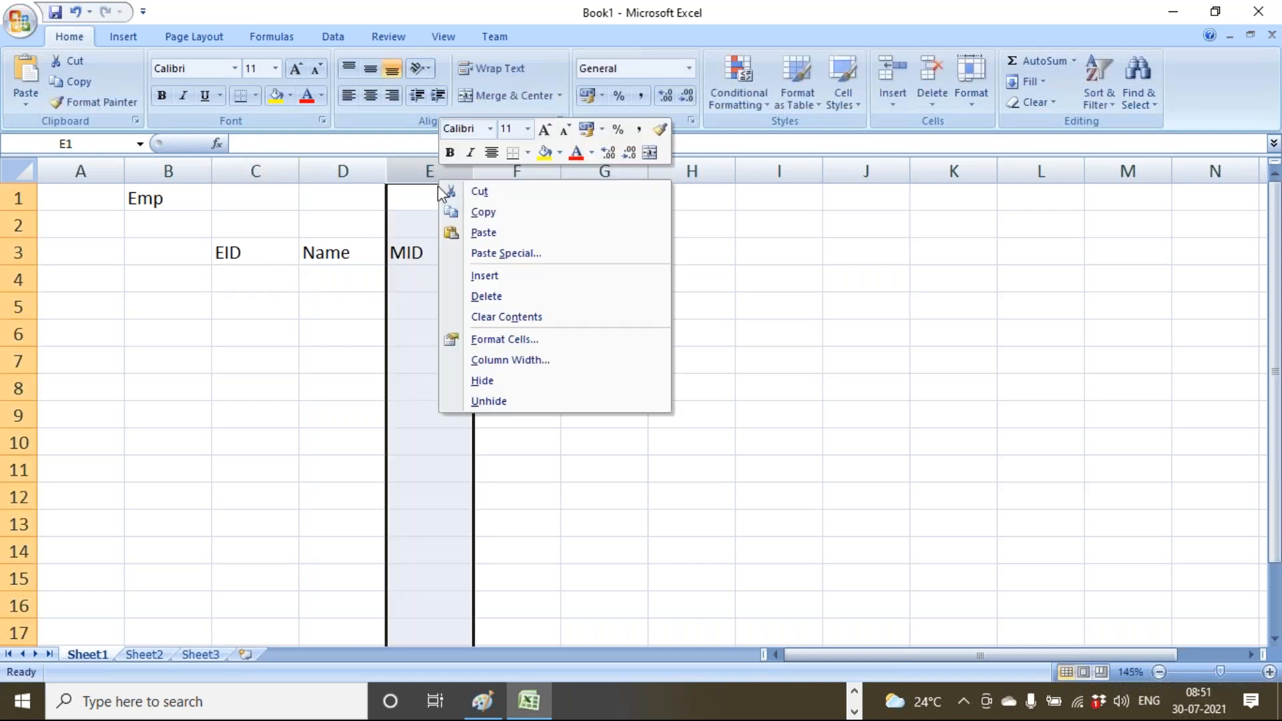
left_click(475, 275)
left_click(430, 260)
type("Sal")
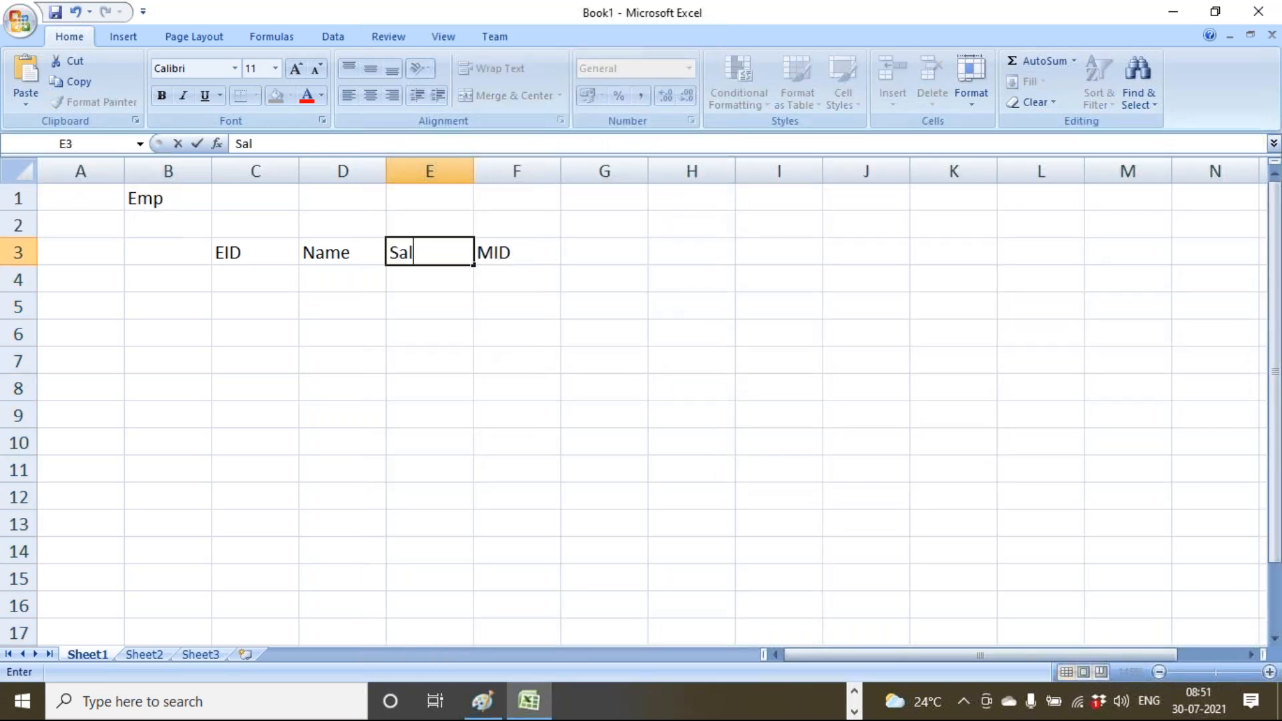
type("ary")
left_click(409, 324)
Fill the header row C3:F3 yellow and select columns C to F.
left_click_drag(267, 252, 508, 253)
left_click(276, 95)
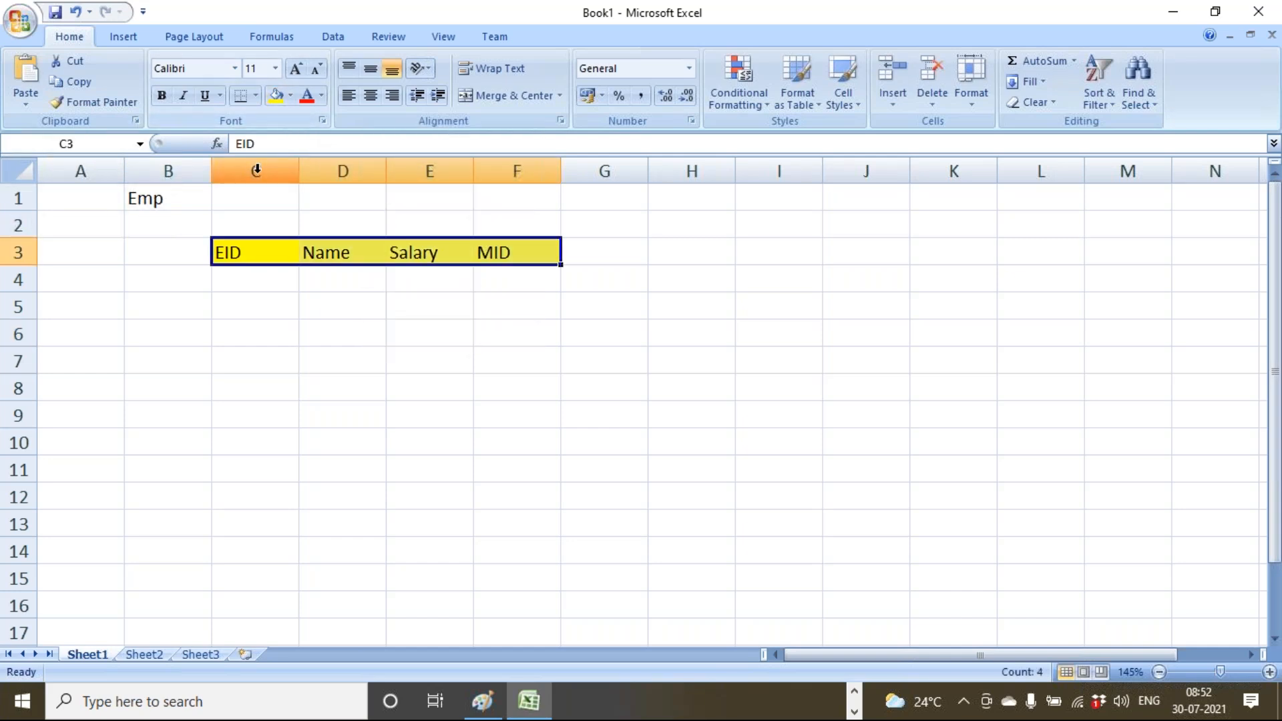
left_click_drag(258, 171, 499, 169)
Centre columns C to F, left-align the Name column, and widen it.
left_click(370, 95)
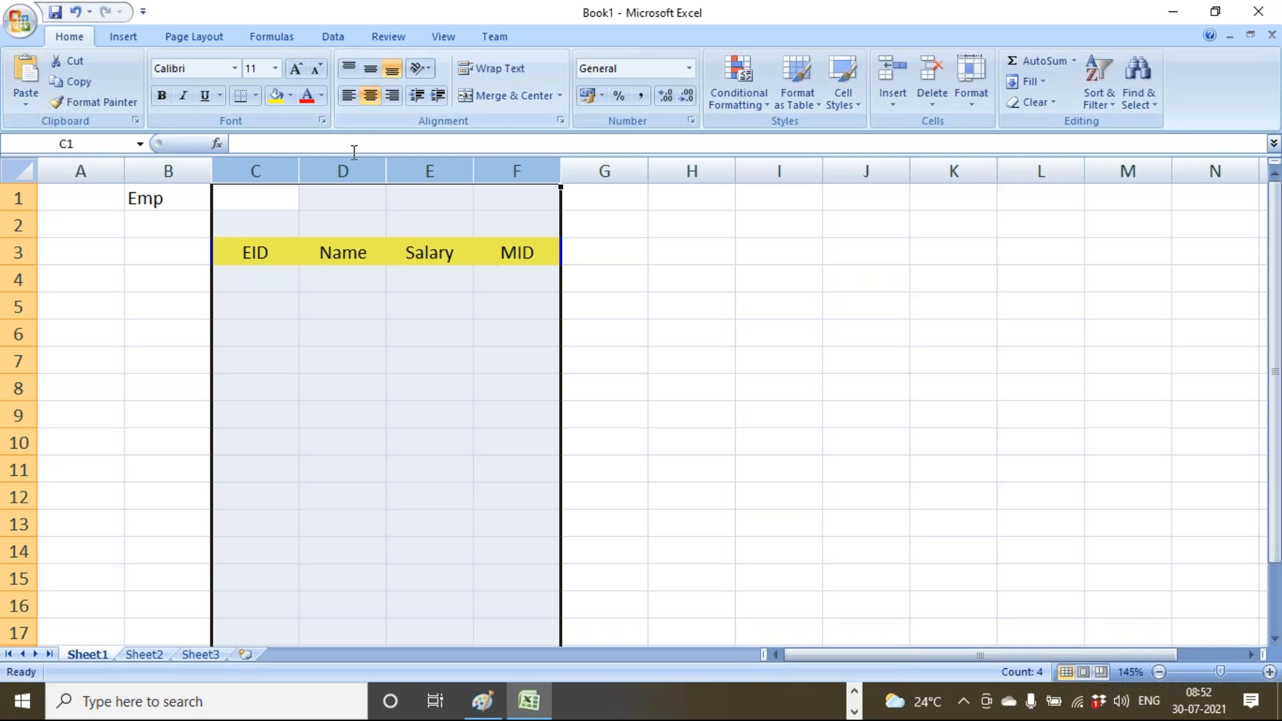
left_click(343, 171)
left_click(348, 95)
left_click_drag(386, 171, 480, 171)
Enter the first employee row: EID 1, the employee's name, salary 100000.
left_click(276, 277)
type("1")
key("Tab")
type("B")
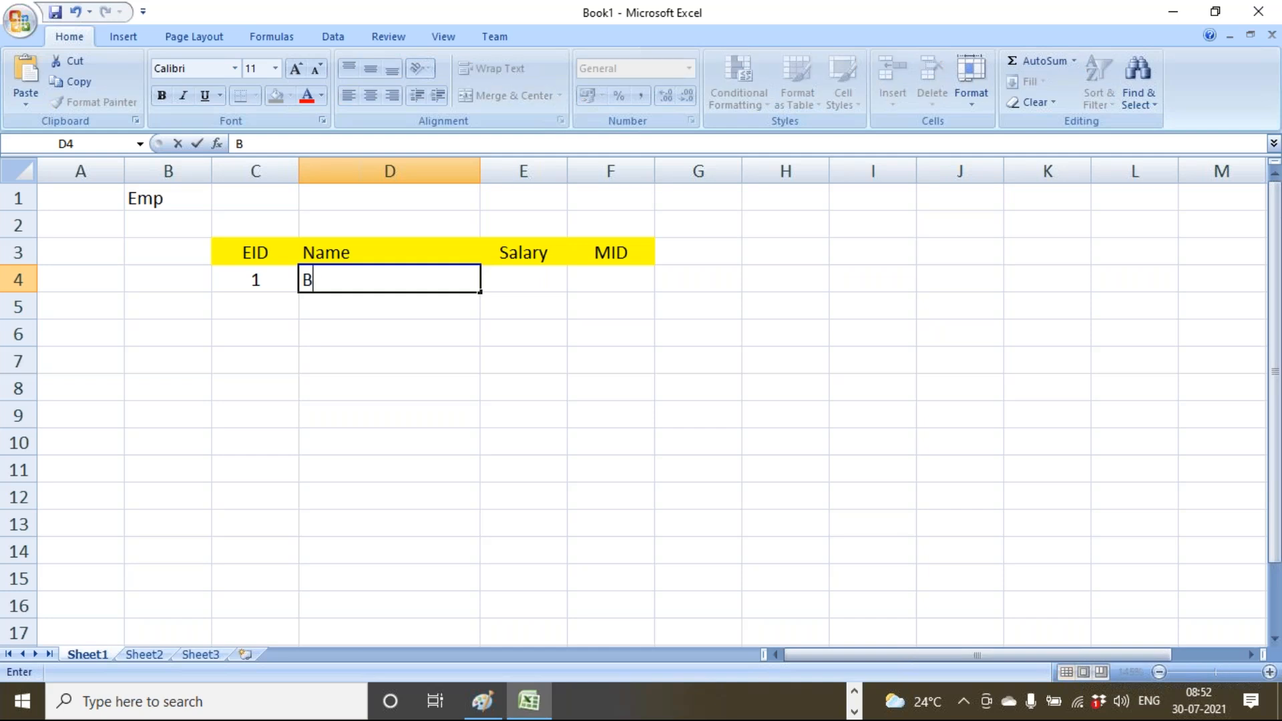
type("ill gates")
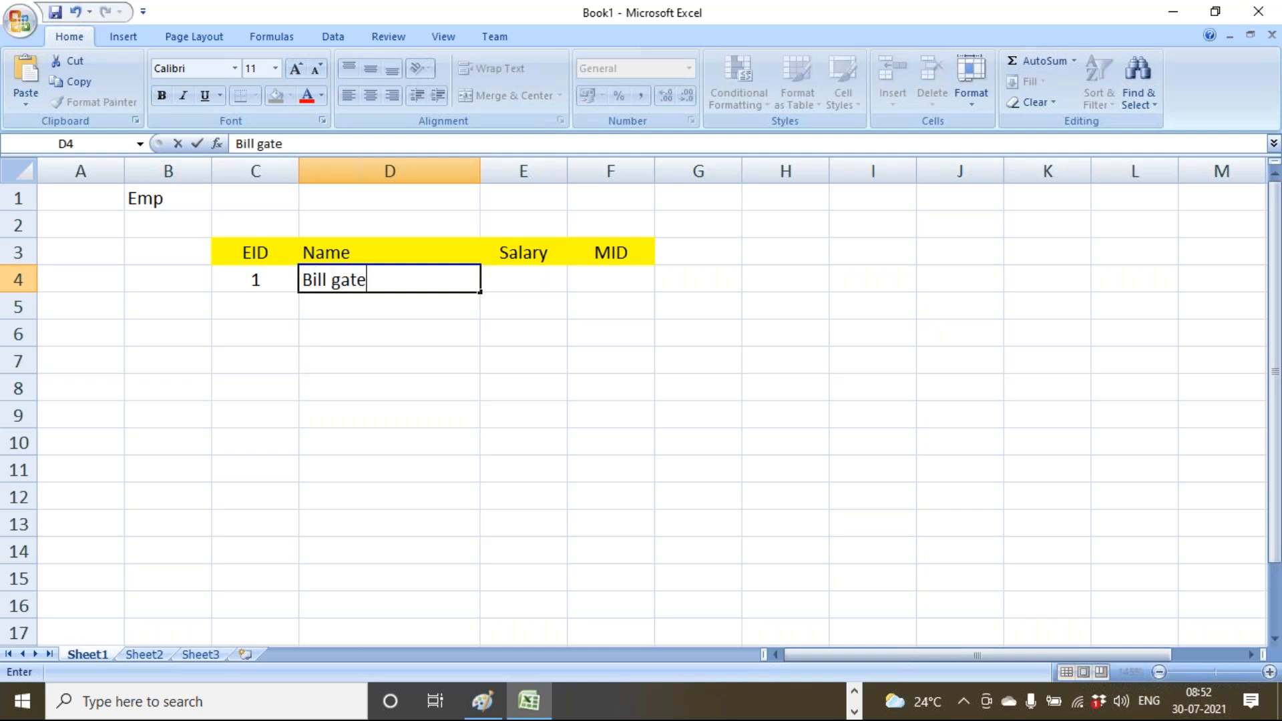
key("BackSpace")
key("BackSpace")
key("BackSpace")
key("BackSpace")
key("BackSpace")
type("Gates")
key("Tab")
type("100000")
key("Tab")
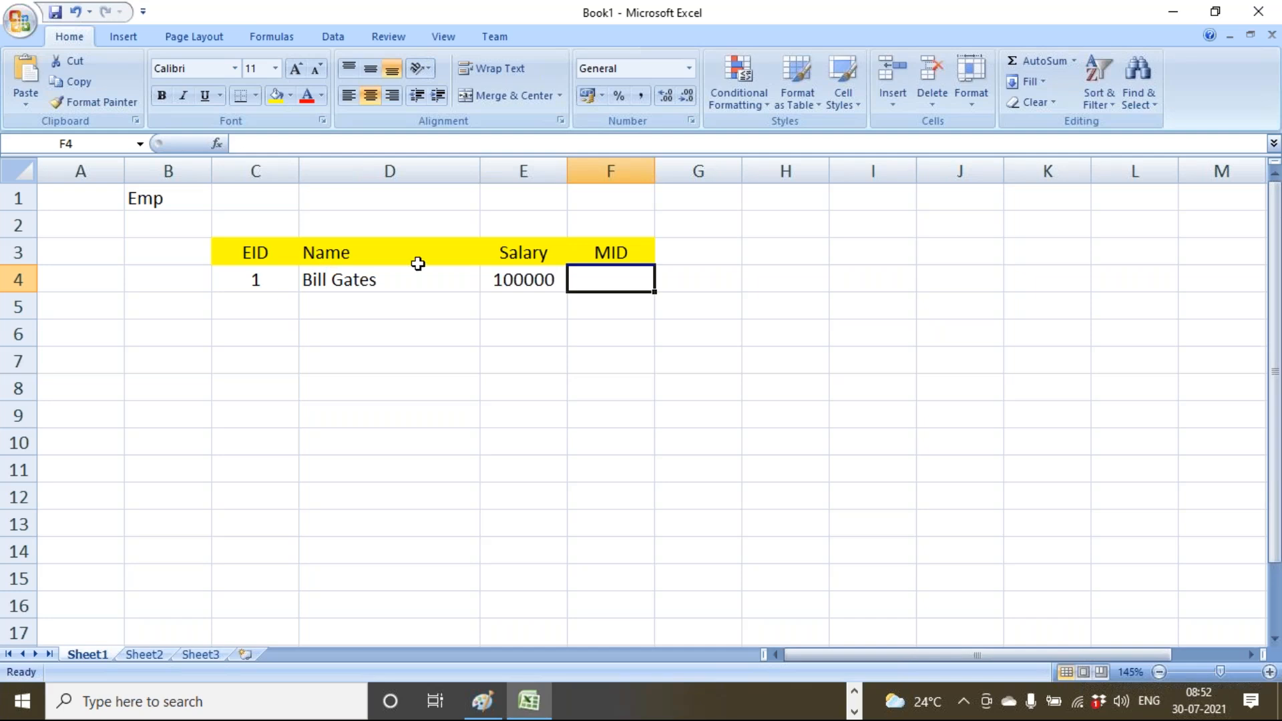
Label the MID column FK and the EID column PK in row 2.
left_click(609, 229)
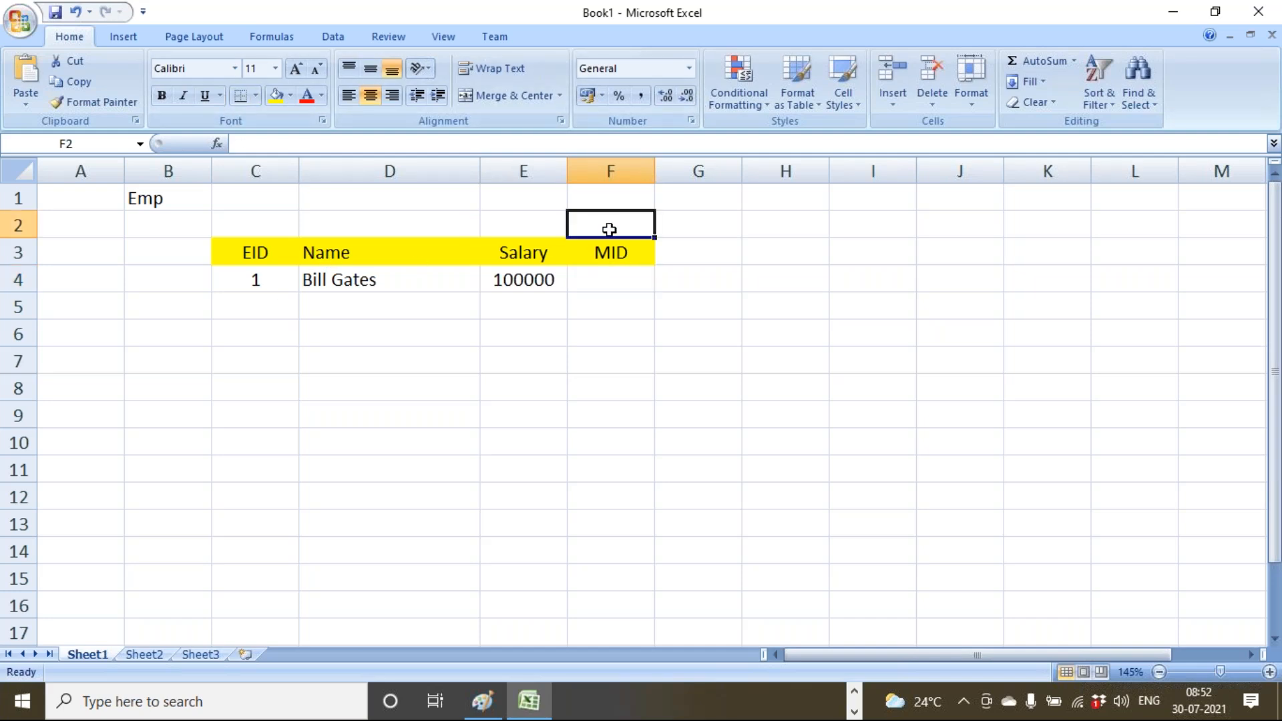
type("FK")
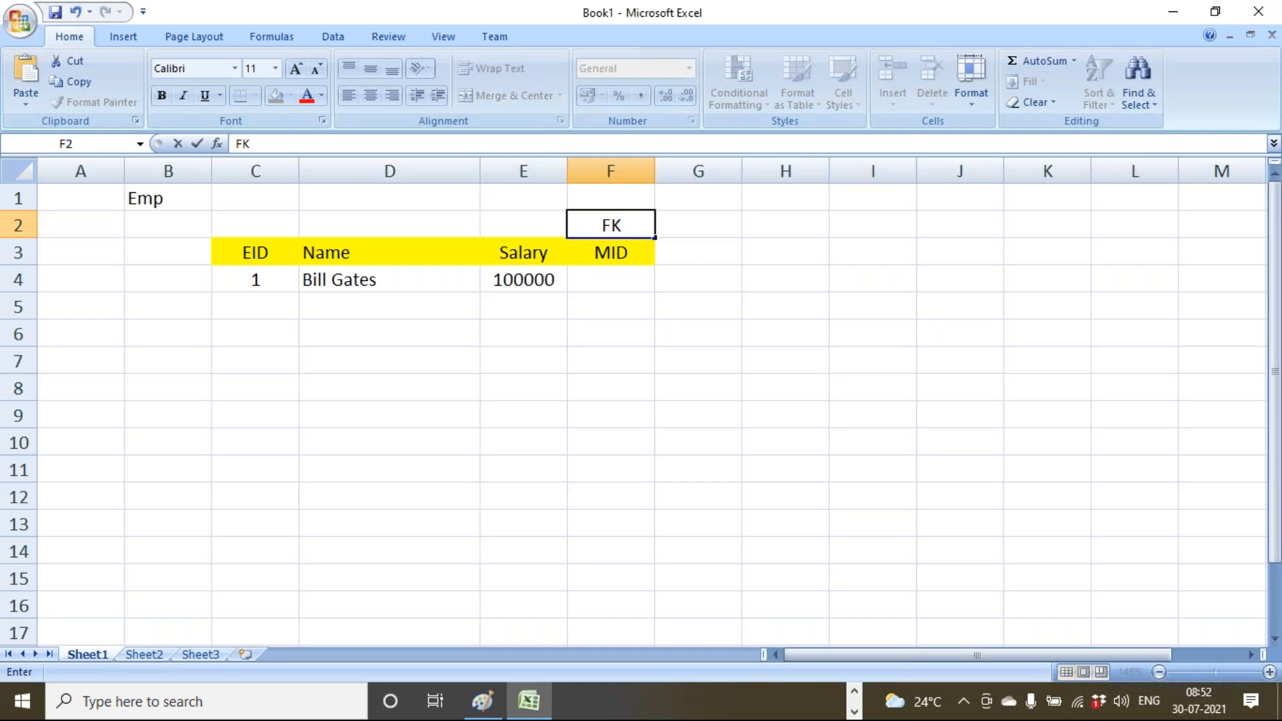
left_click(591, 327)
left_click(263, 227)
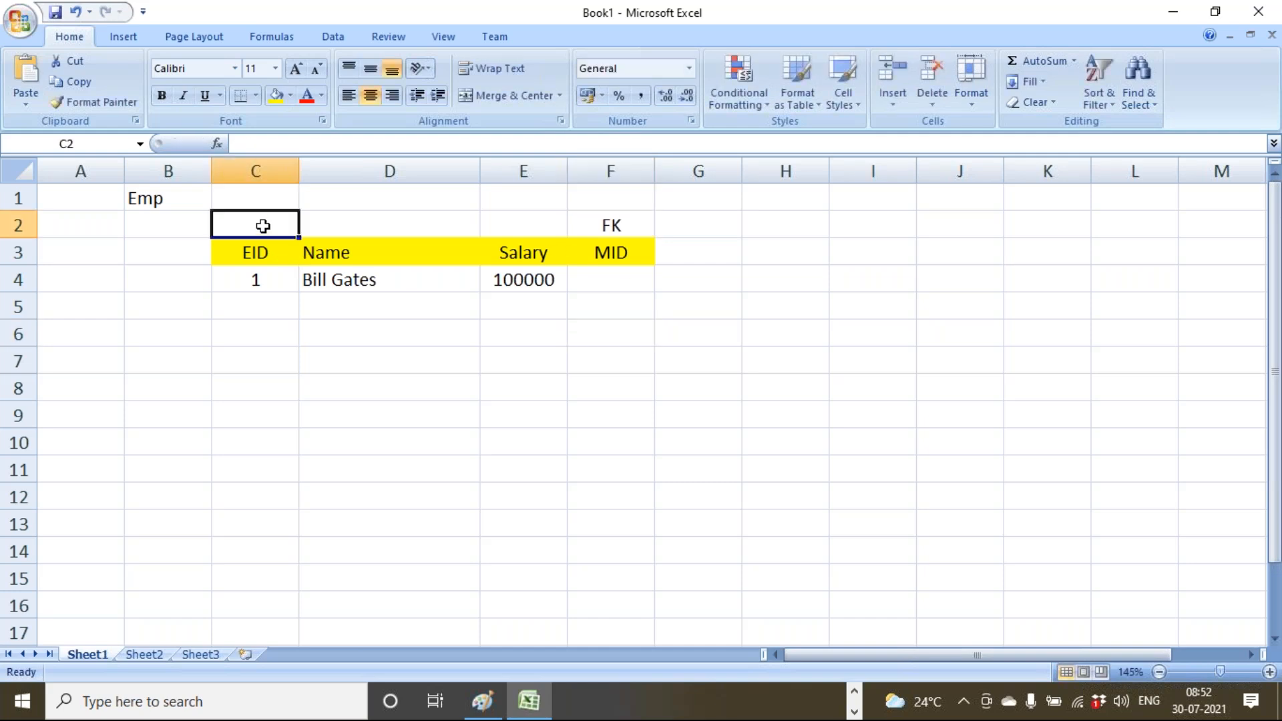
type("PK")
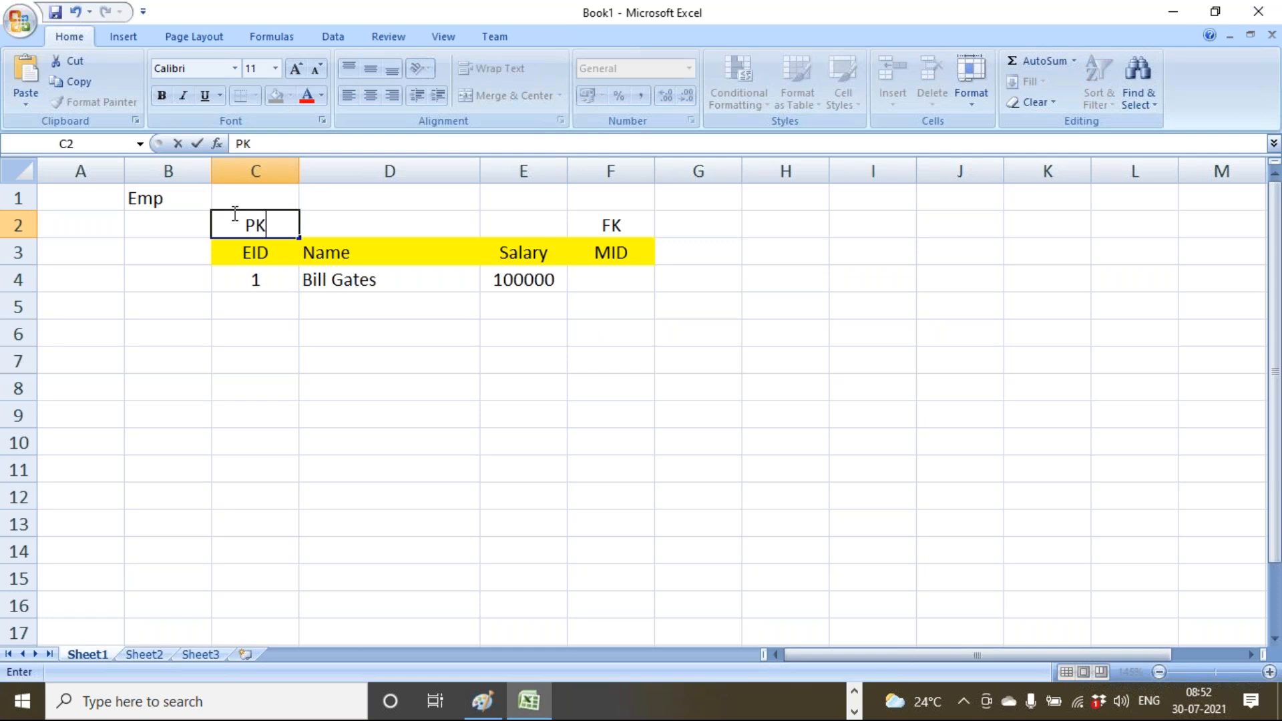
left_click(618, 253)
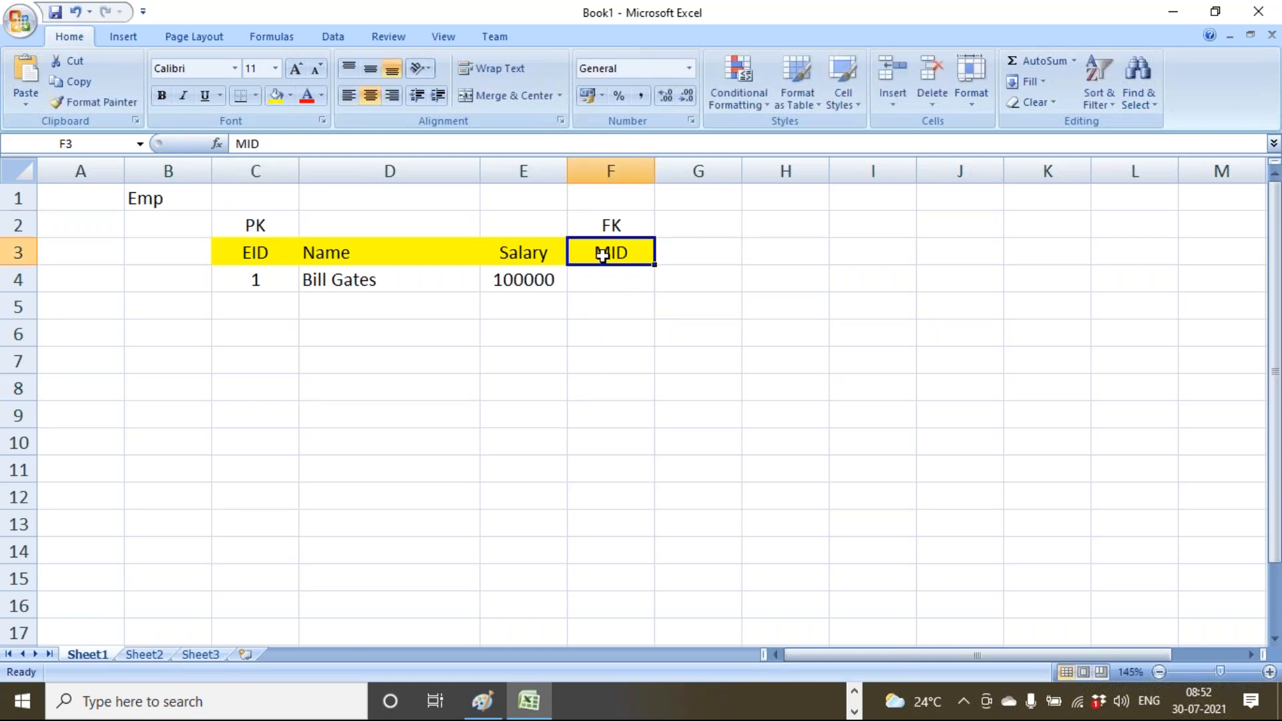
left_click_drag(274, 252, 277, 337)
left_click(277, 349)
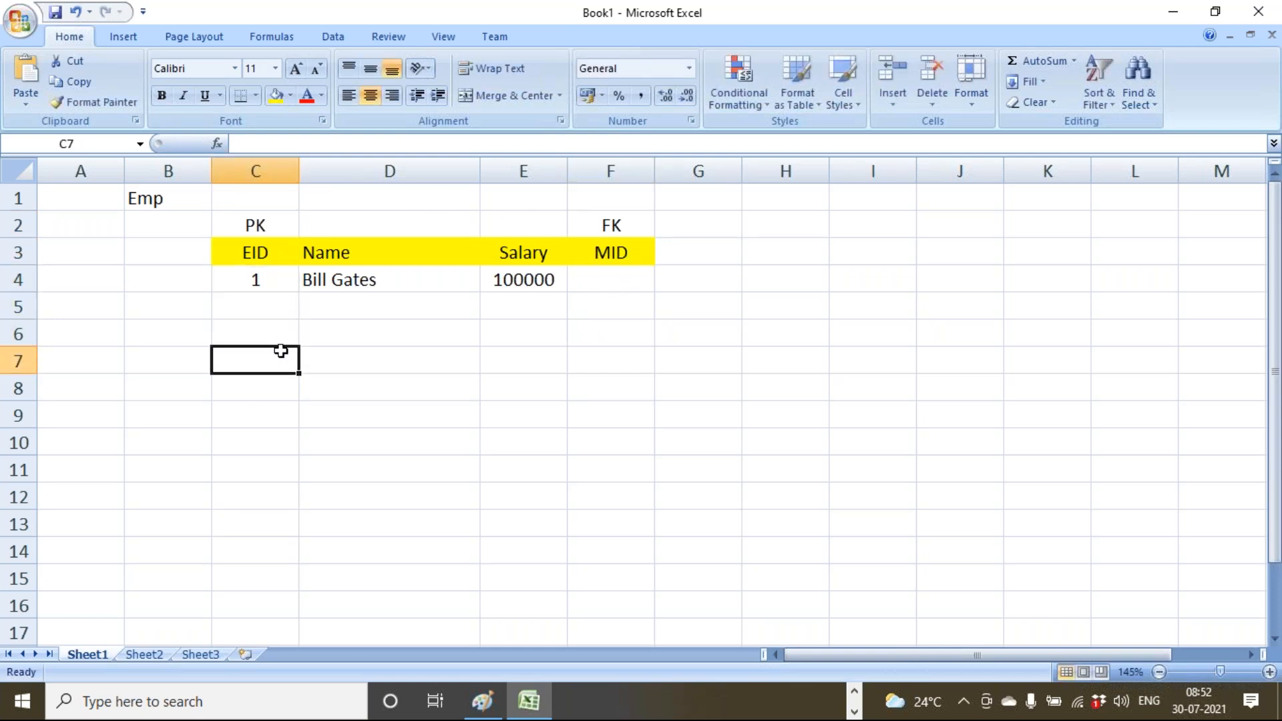
Enter the second employee row: EID 2, the employee's name, salary 20000, MID 1.
left_click(273, 310)
type("2")
key("Tab")
type("Satya Nadell")
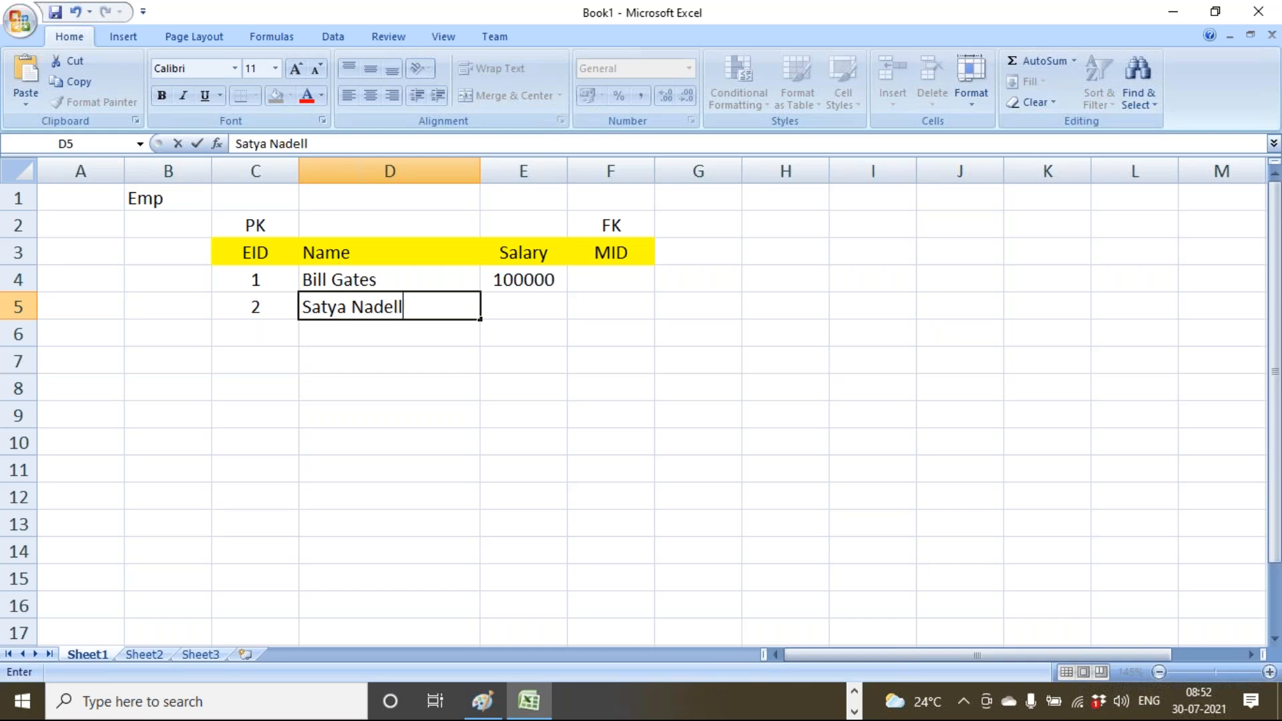
type("a")
key("Tab")
type("20000")
key("Tab")
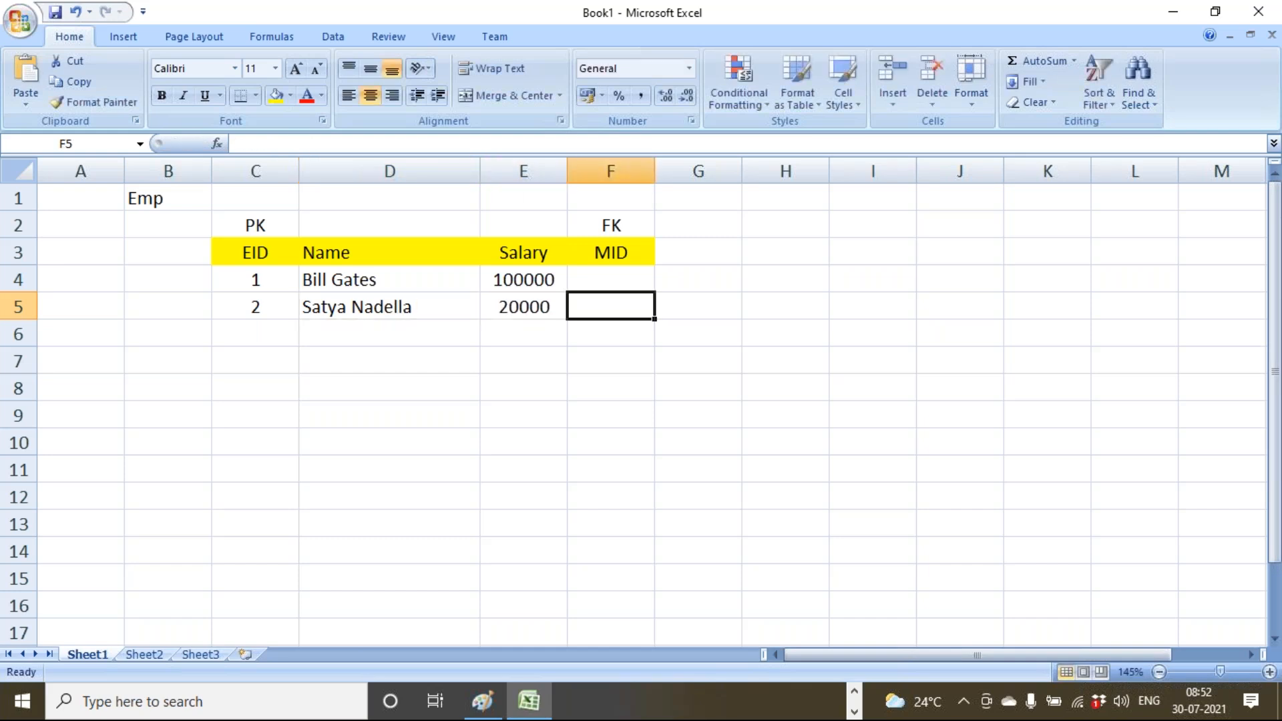
type("1")
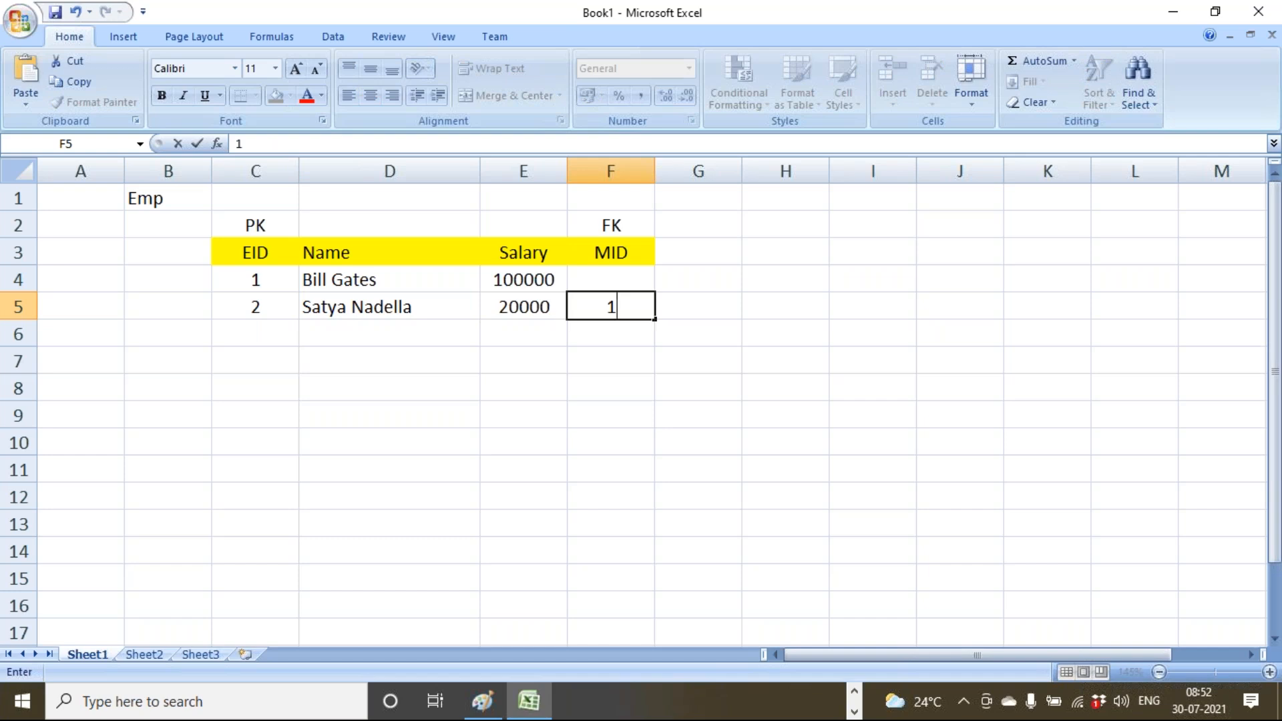
left_click(375, 392)
Highlight the MID and EID columns to show MID 1 references employee EID 1.
left_click(621, 262)
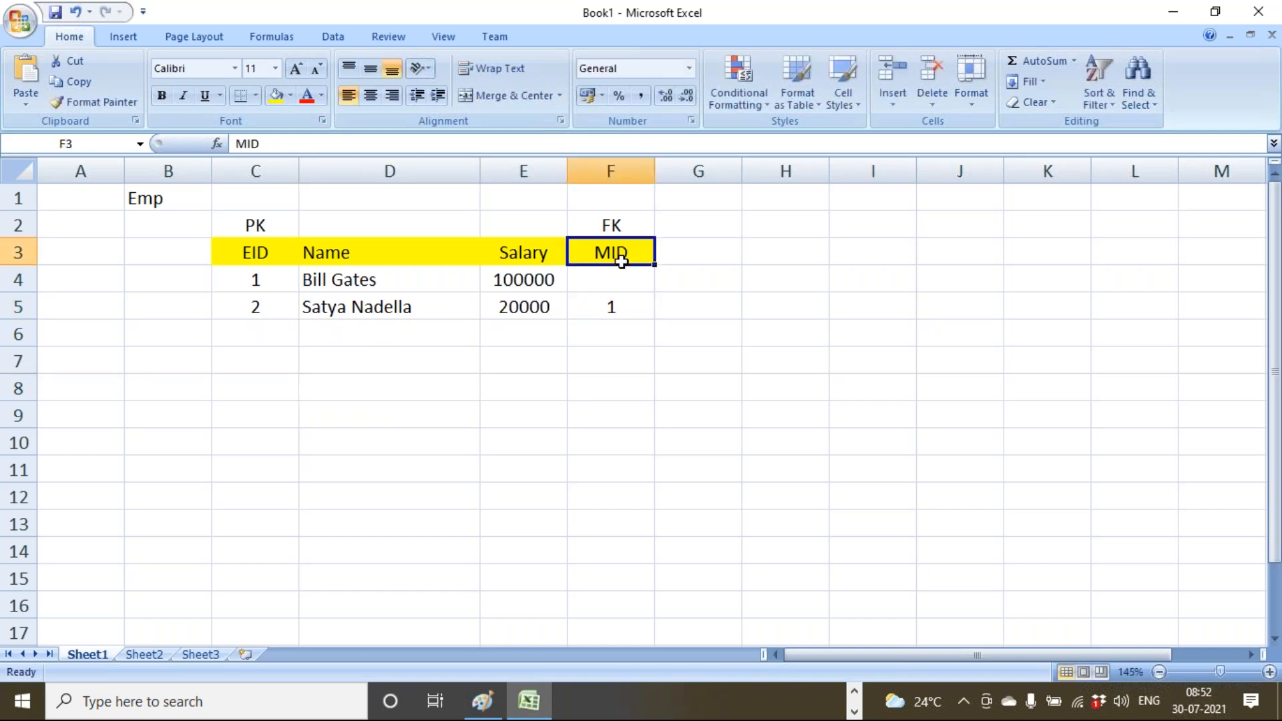
left_click_drag(621, 262, 618, 304)
left_click(278, 291)
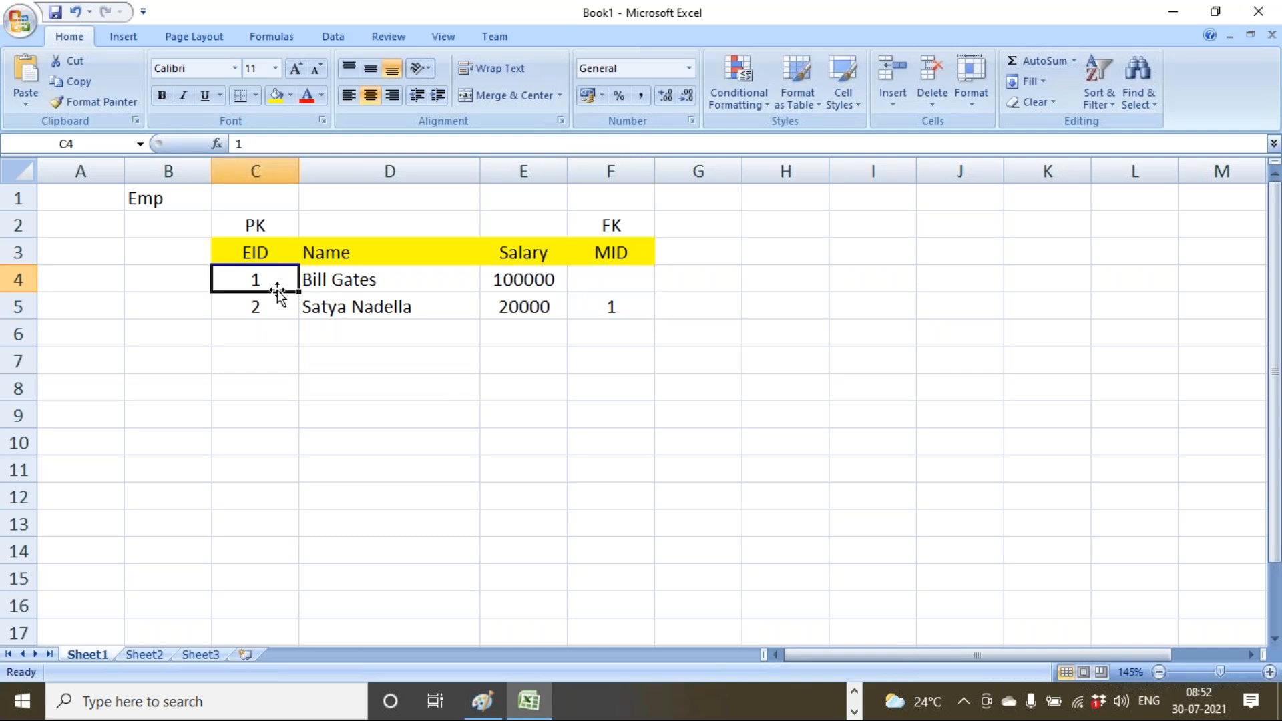
left_click(351, 276)
left_click(591, 275)
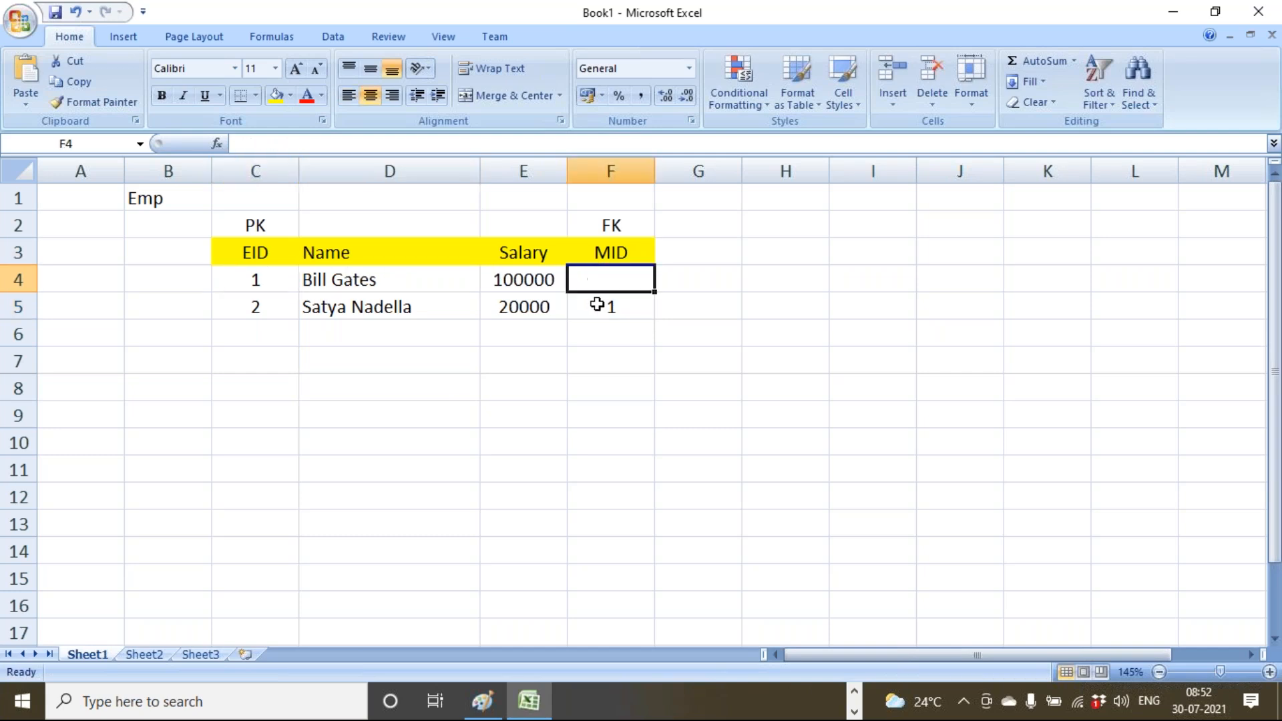
left_click(596, 304)
left_click(409, 314)
left_click(621, 306)
left_click(282, 288)
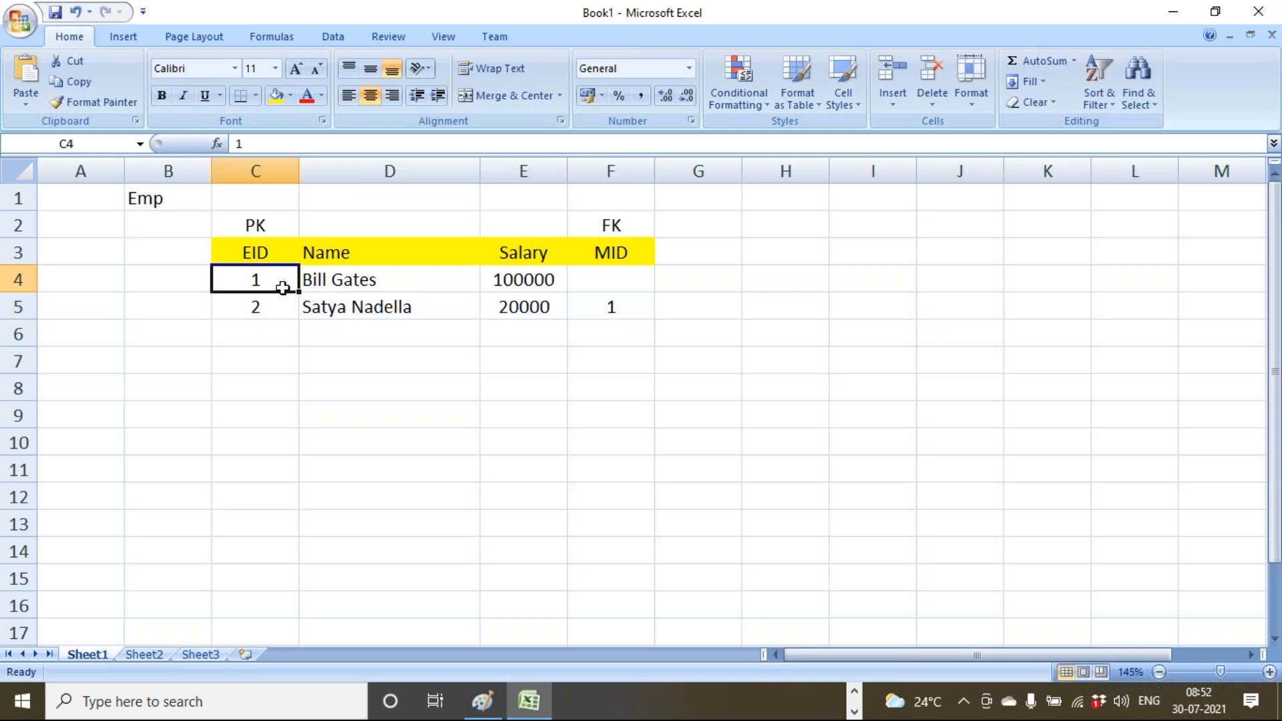
left_click_drag(608, 253, 611, 332)
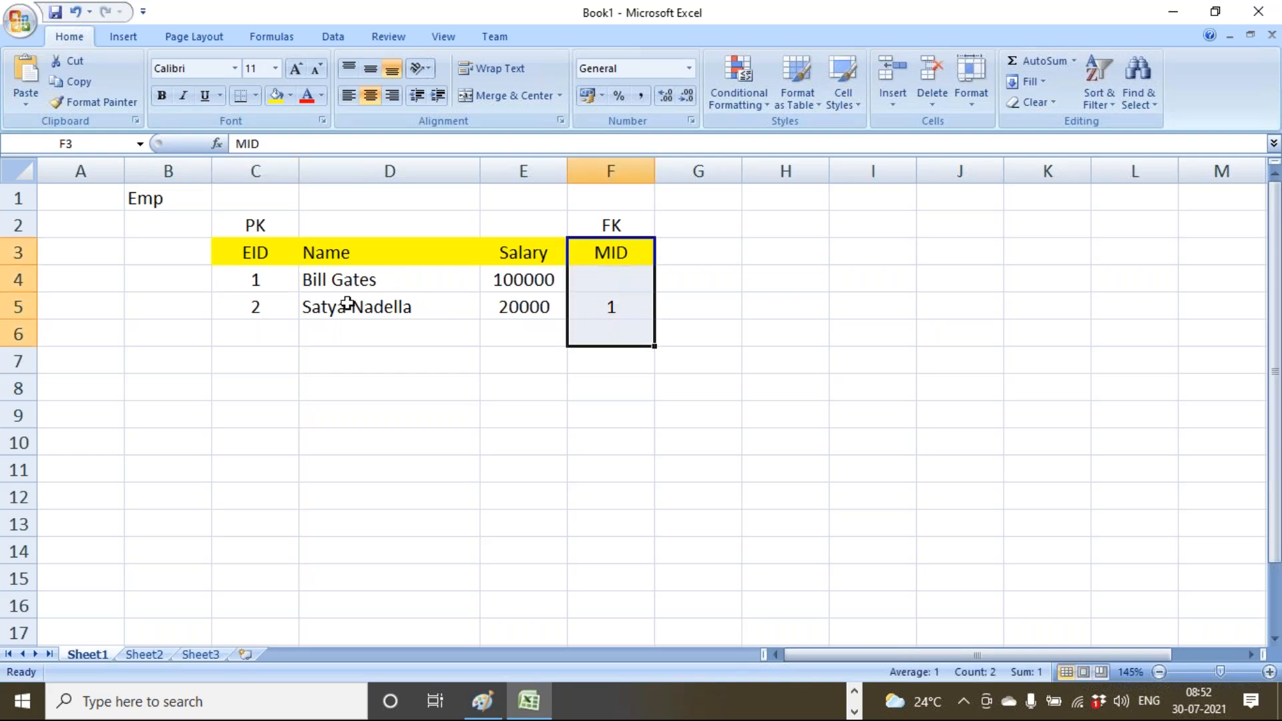
left_click_drag(267, 246, 273, 337)
left_click(276, 359)
Type the caption words Self, Referential and Table down column D below the table.
left_click_drag(163, 203, 401, 309)
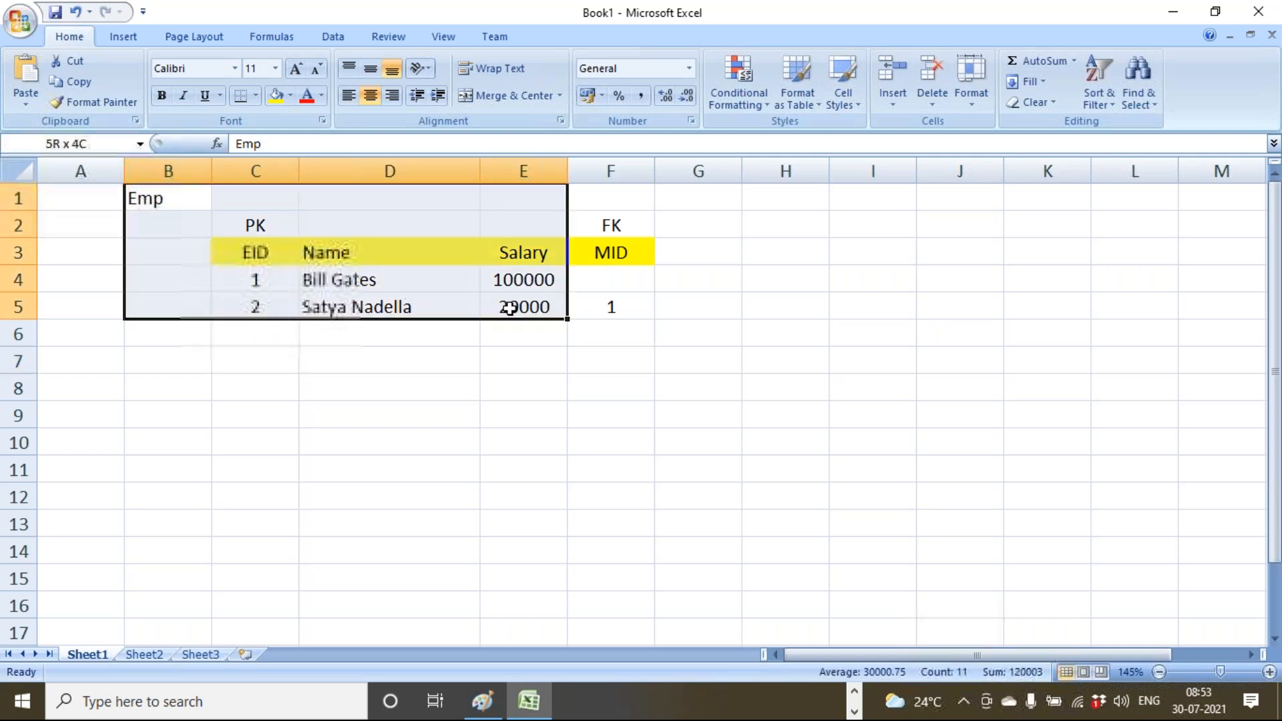
left_click(429, 390)
type("Self")
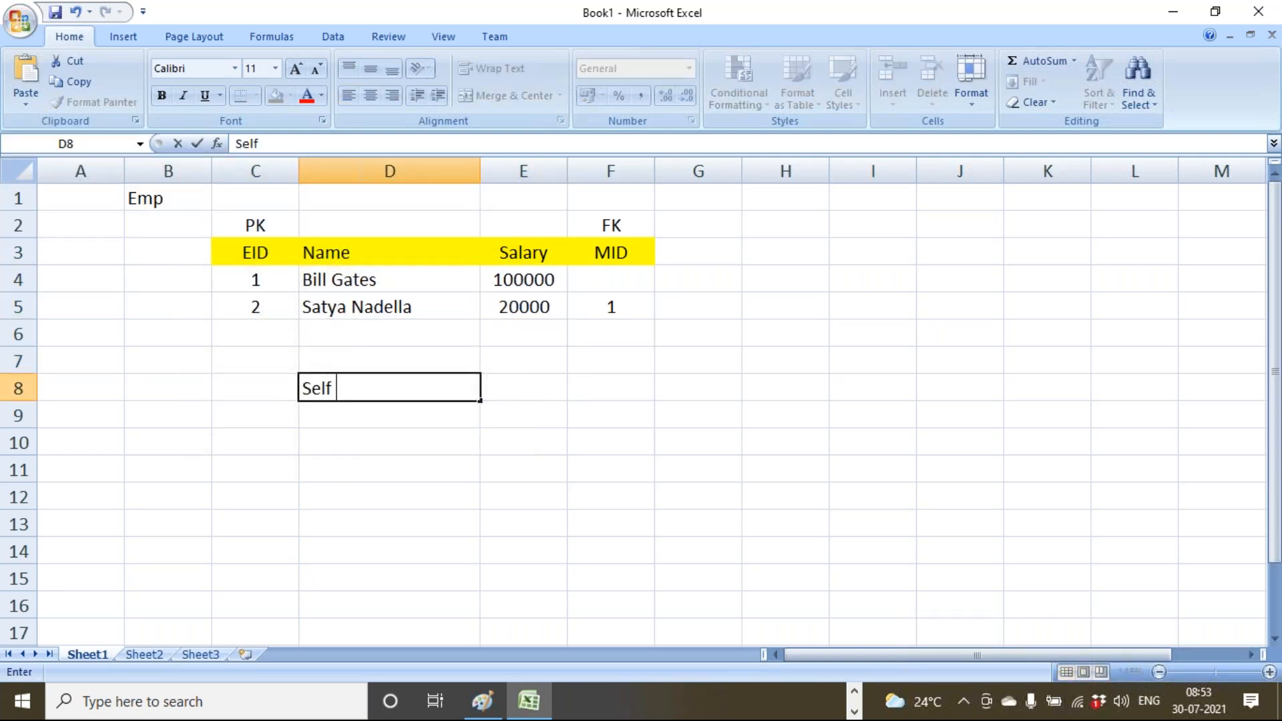
key("Return")
type("Refe")
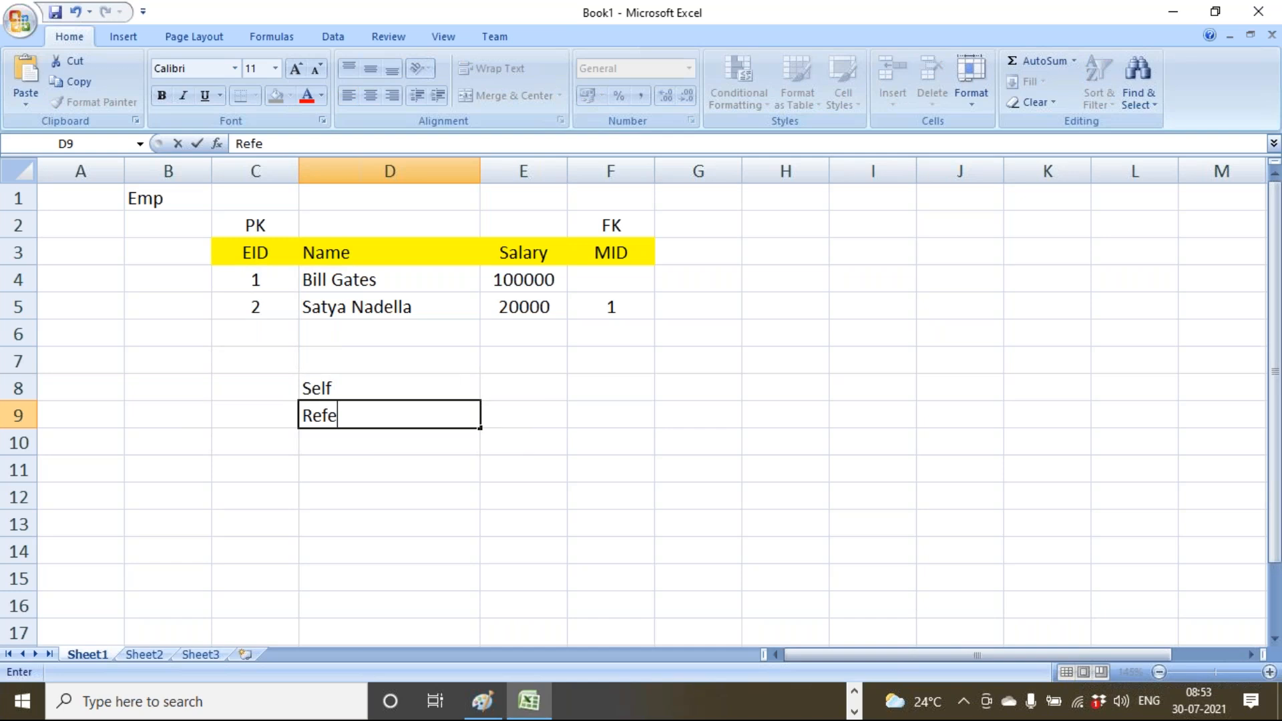
type("rential")
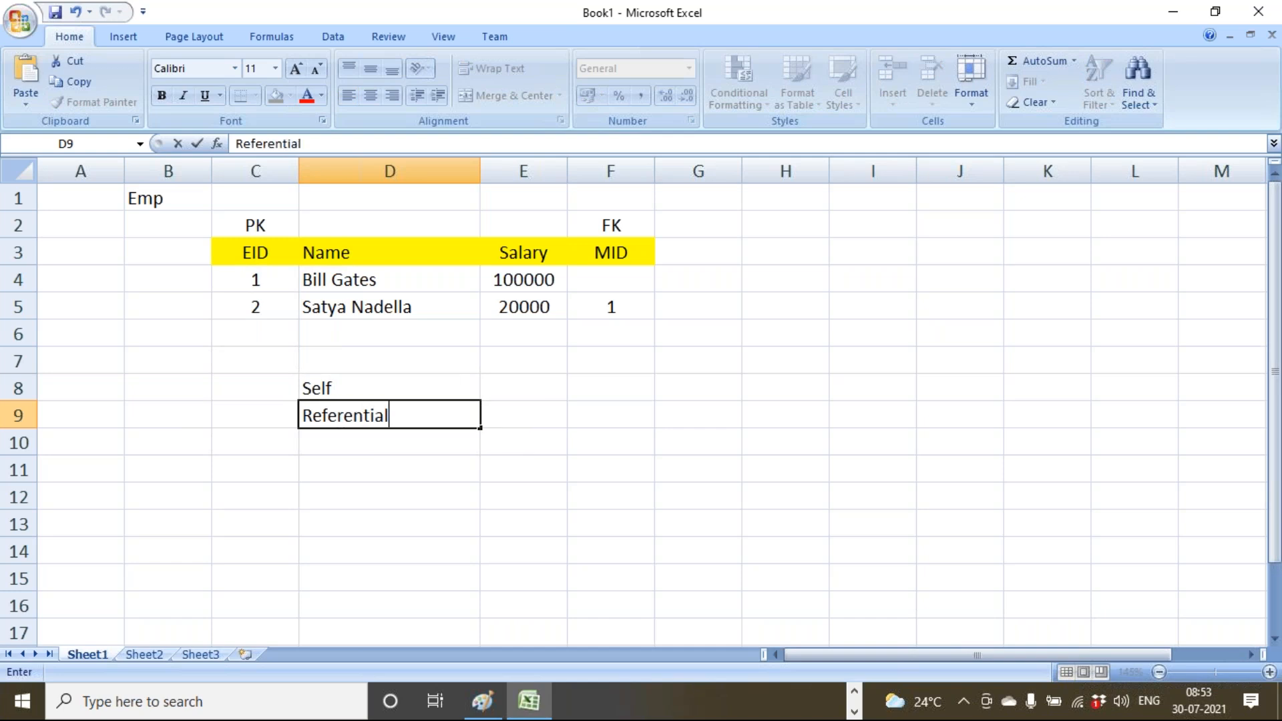
key("Return")
type("Table")
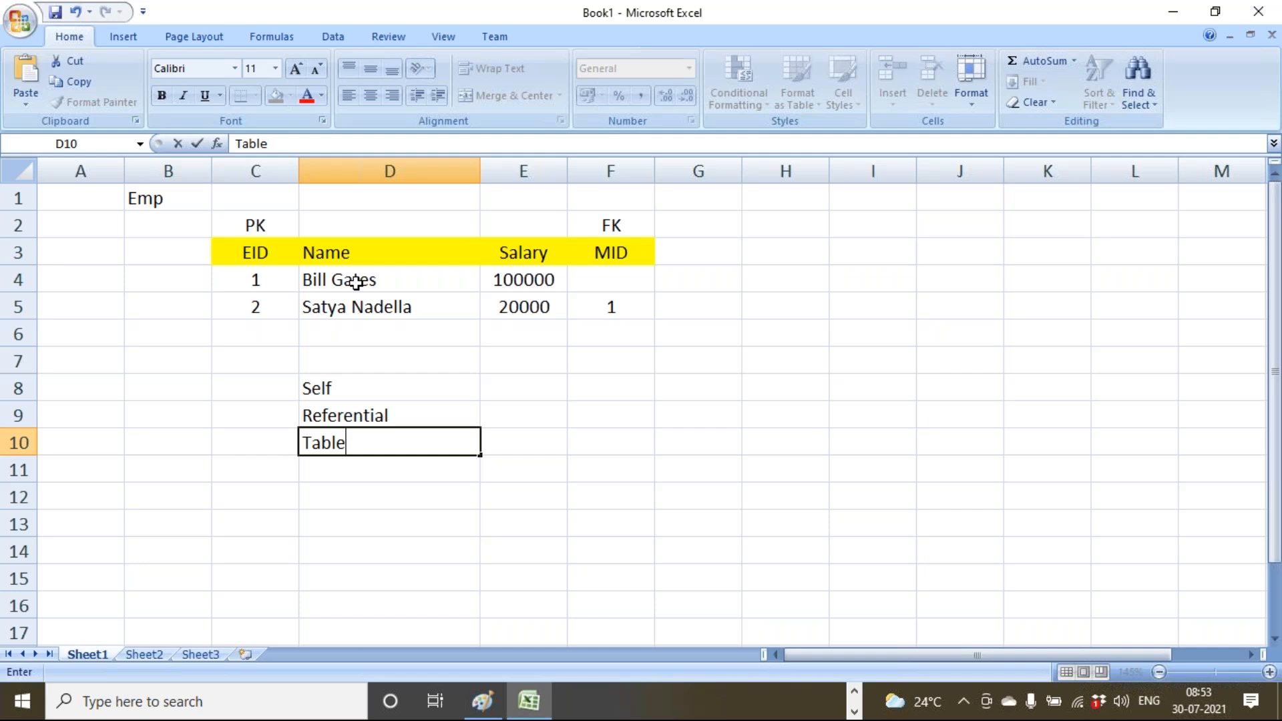
Finish the 'Table' caption and change the second employee's MID to 4.
left_click(338, 530)
left_click_drag(612, 227, 616, 328)
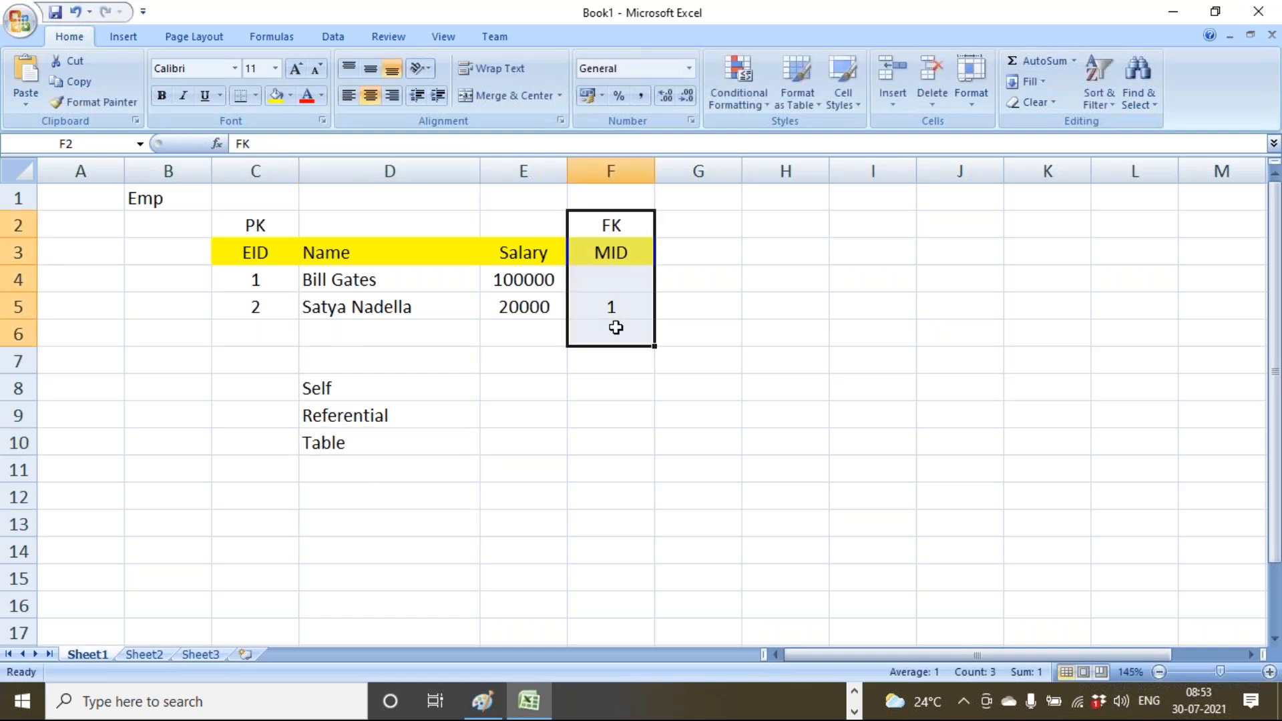
left_click_drag(272, 227, 267, 334)
left_click(642, 307)
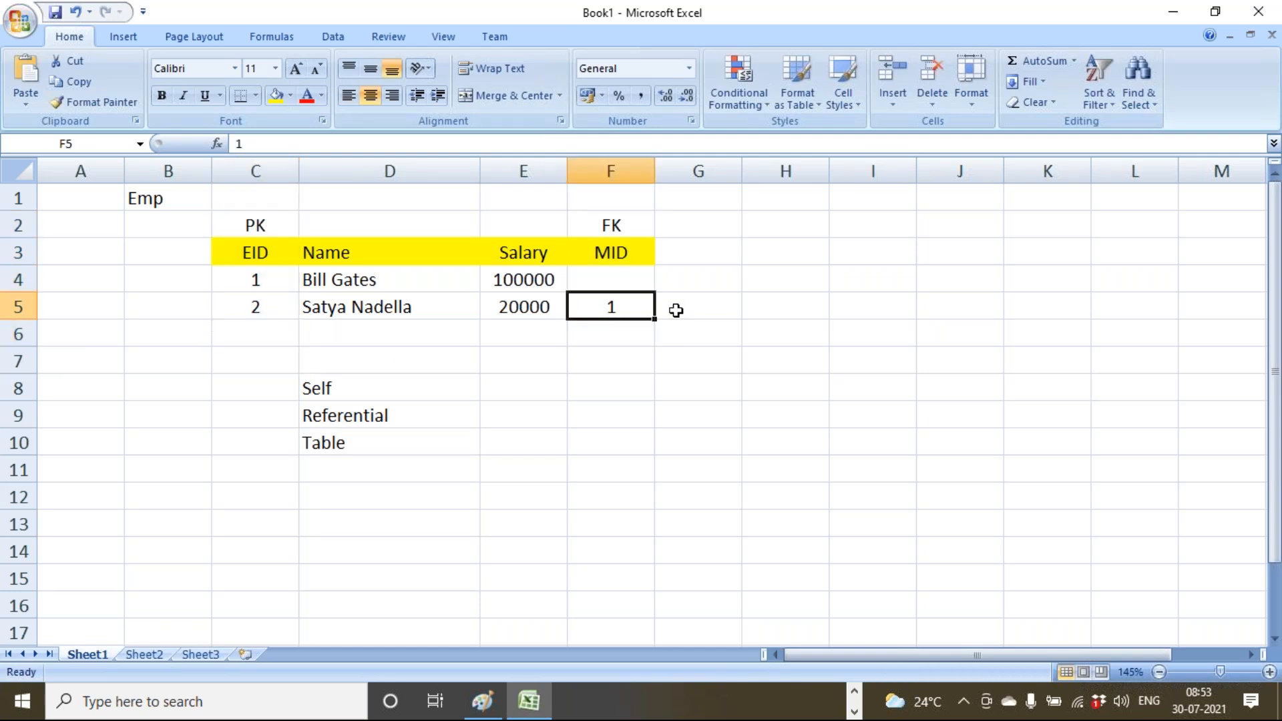
type("4")
left_click(630, 360)
Trace the MID value back to the EID column, then clear the second employee's row.
left_click_drag(628, 312, 614, 233)
left_click_drag(267, 231, 275, 283)
left_click(273, 285)
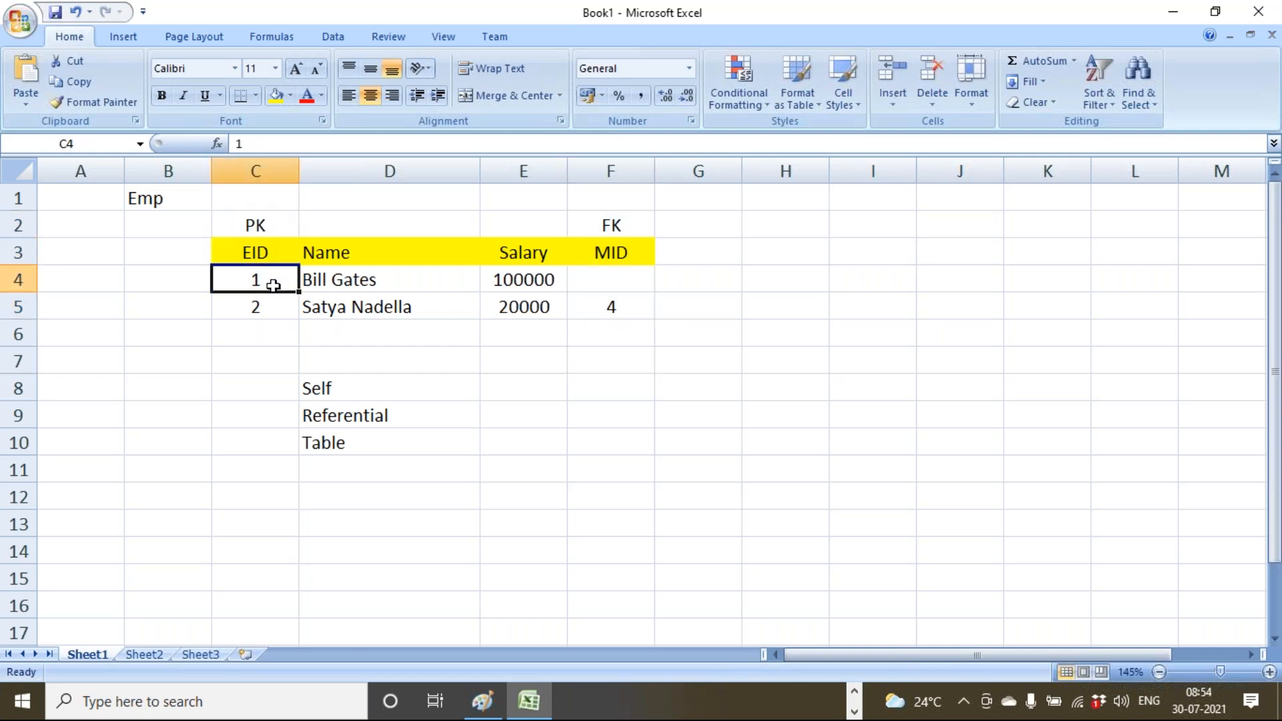
left_click(277, 307)
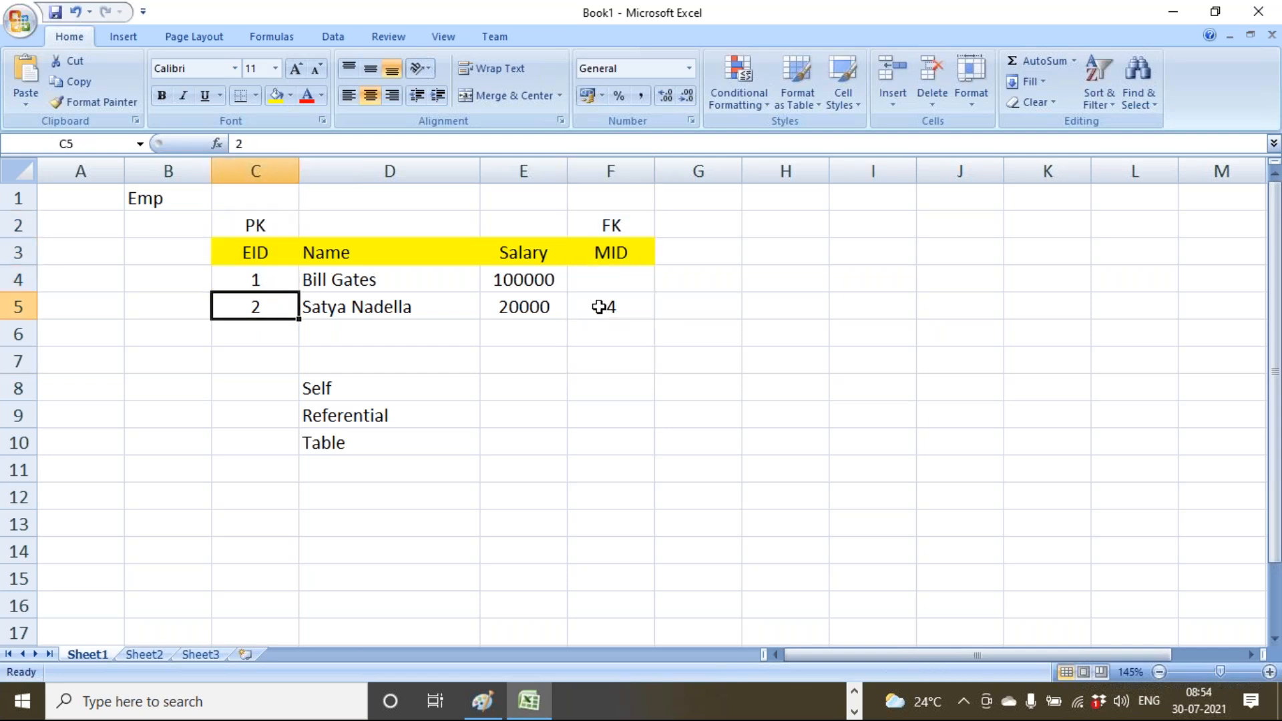
left_click(632, 310)
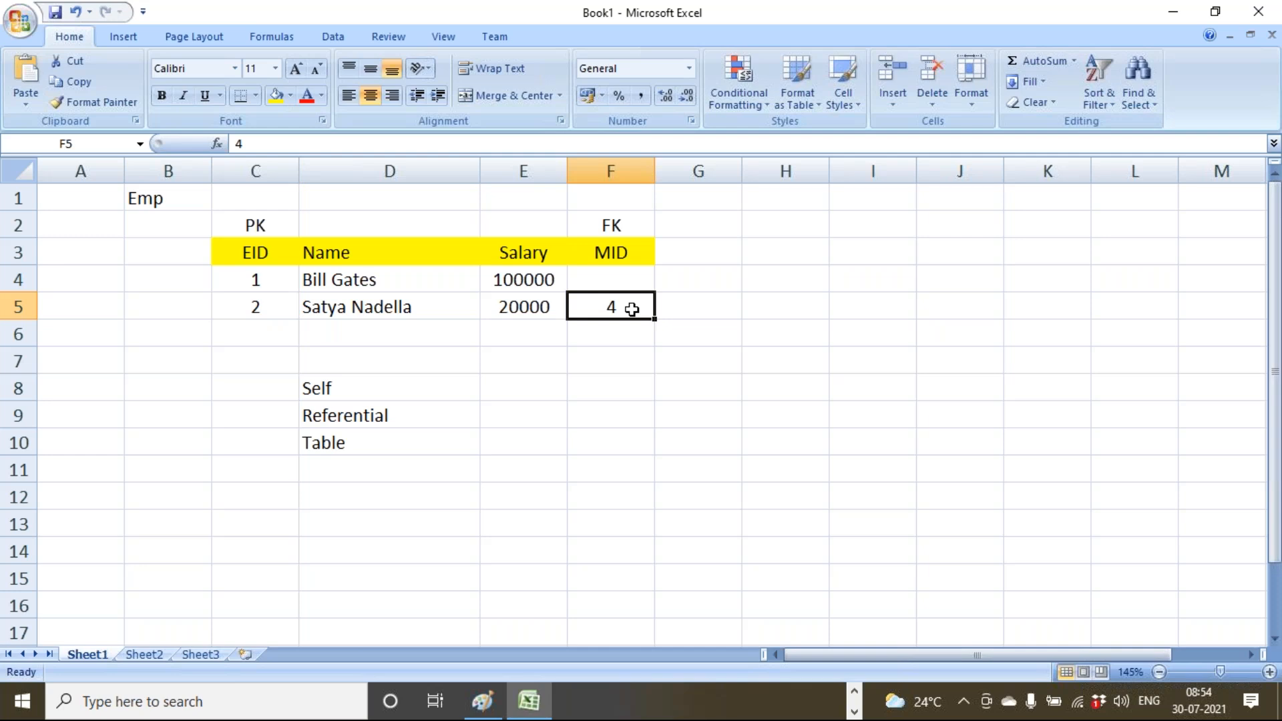
left_click_drag(289, 307, 628, 309)
key("Delete")
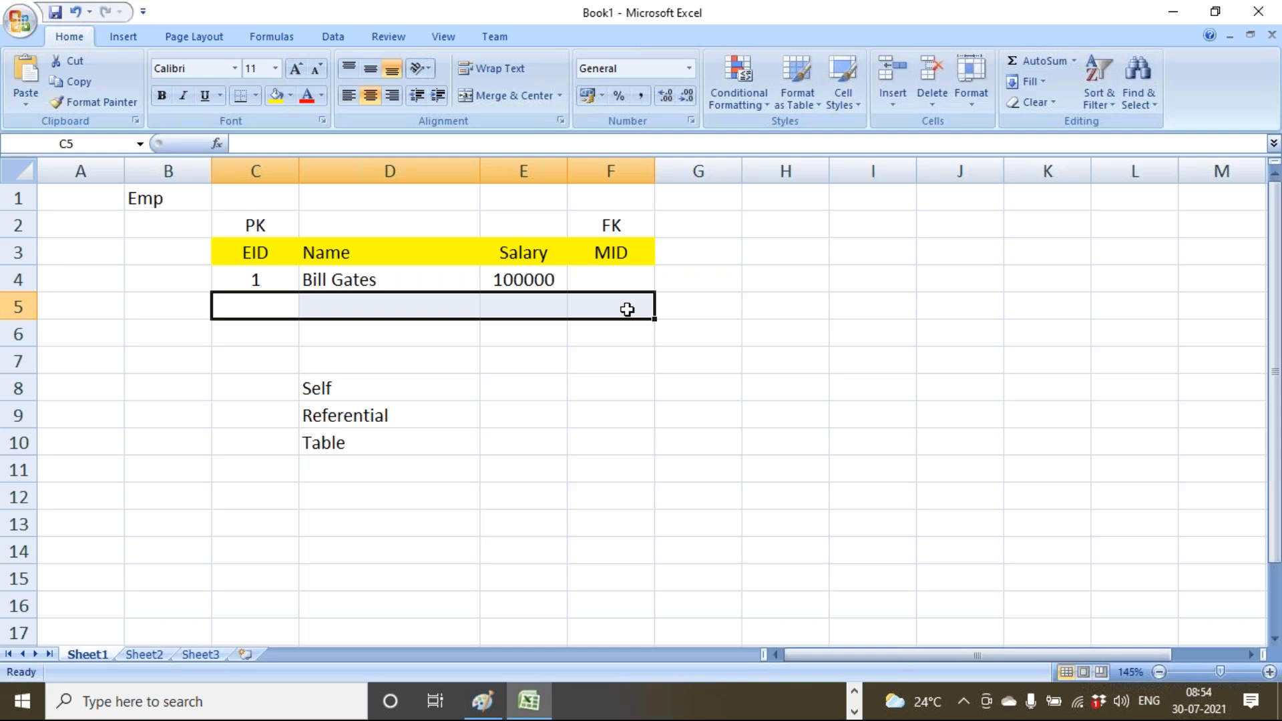
Inspect the emptied EID and MID cells, then restore the cleared row with Ctrl+Z.
left_click(627, 309)
left_click(287, 298)
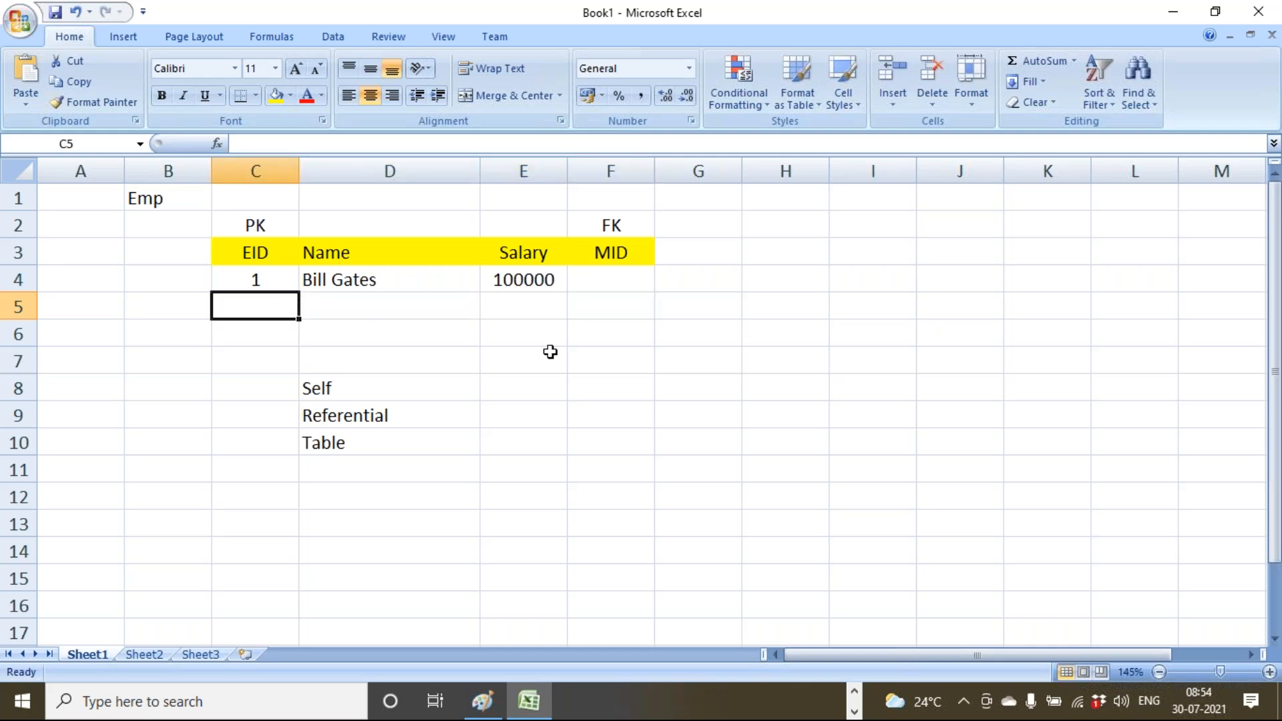
left_click(604, 301)
left_click(271, 303)
left_click(599, 308)
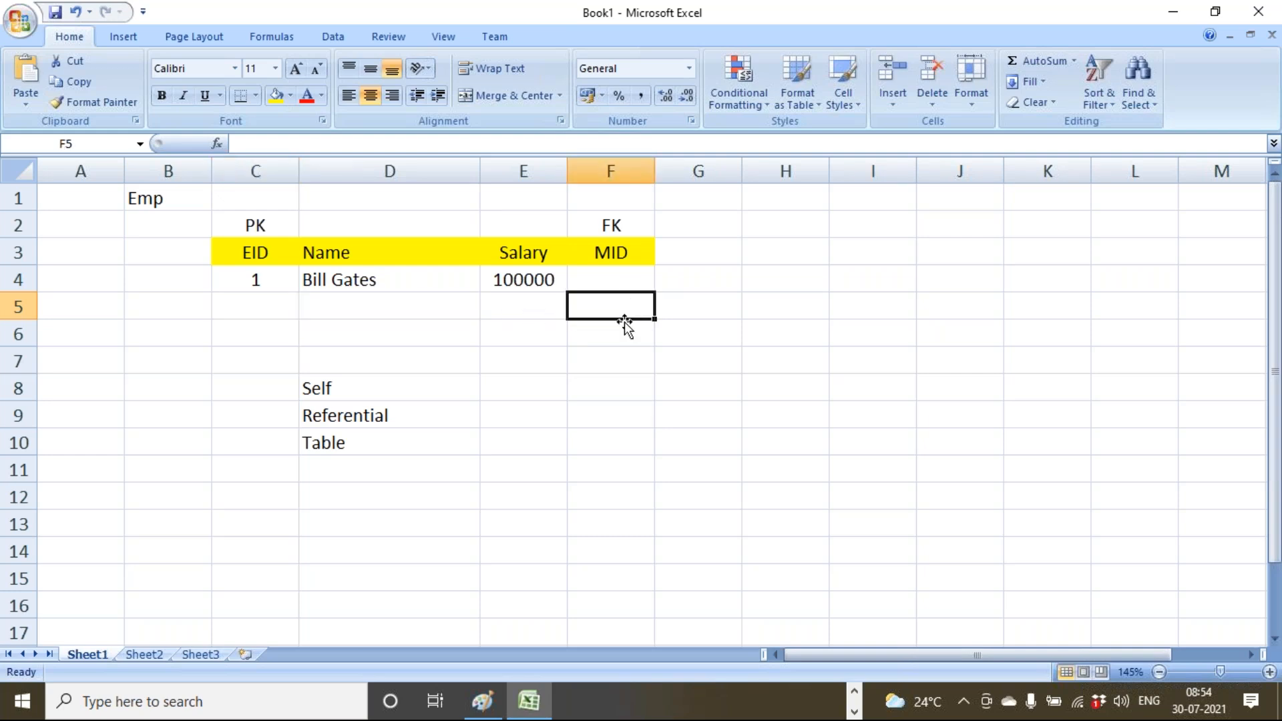
key("ctrl+z")
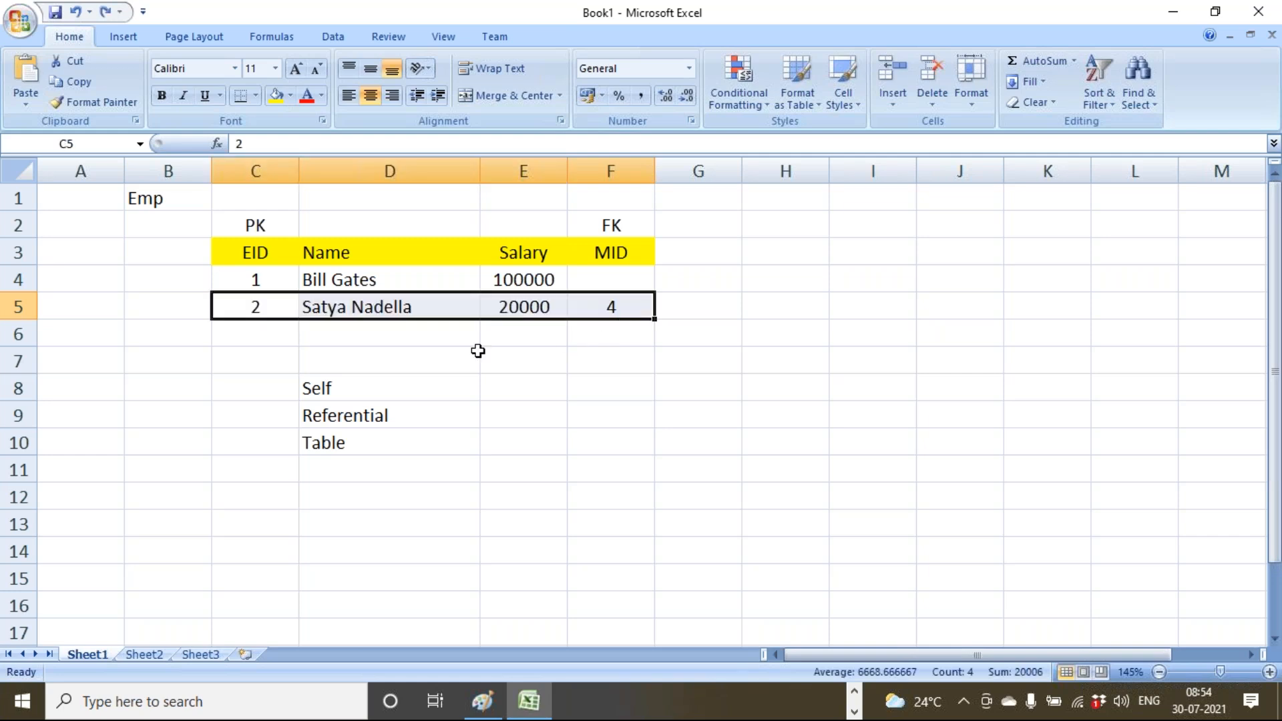
Set the second employee's manager ID in F5 back to 1.
left_click(262, 299)
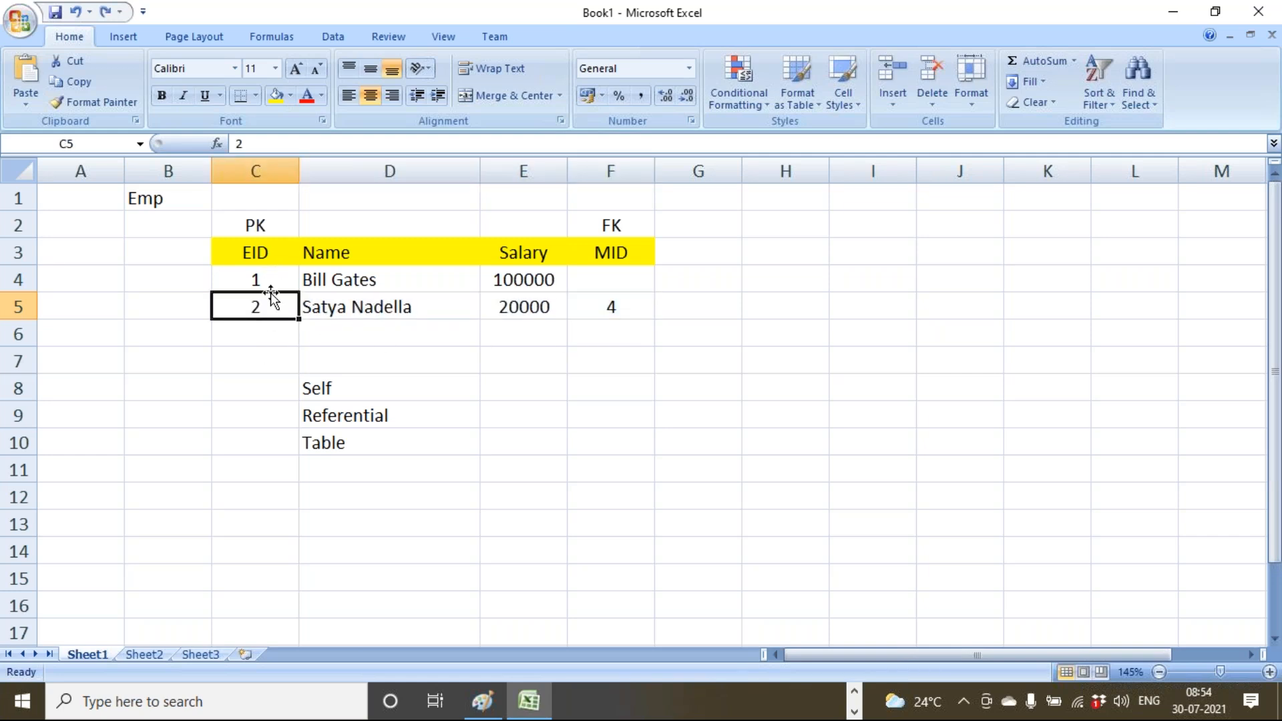
left_click(593, 306)
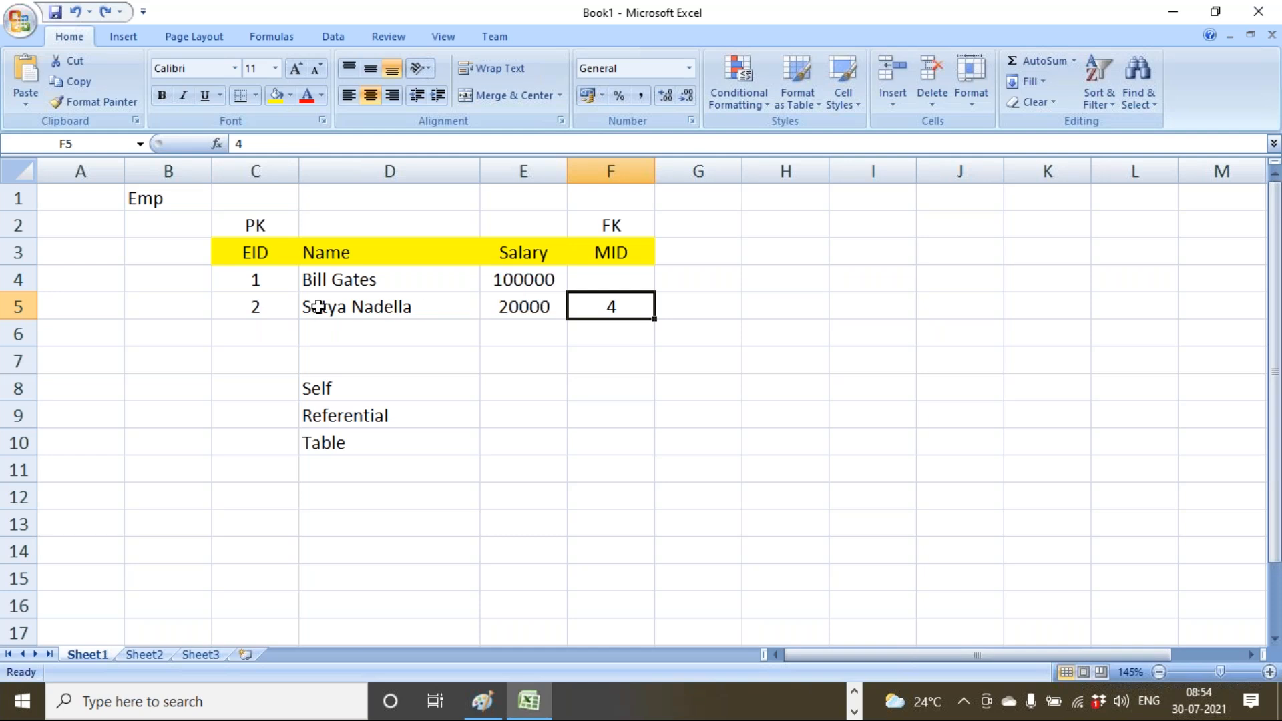
type("1")
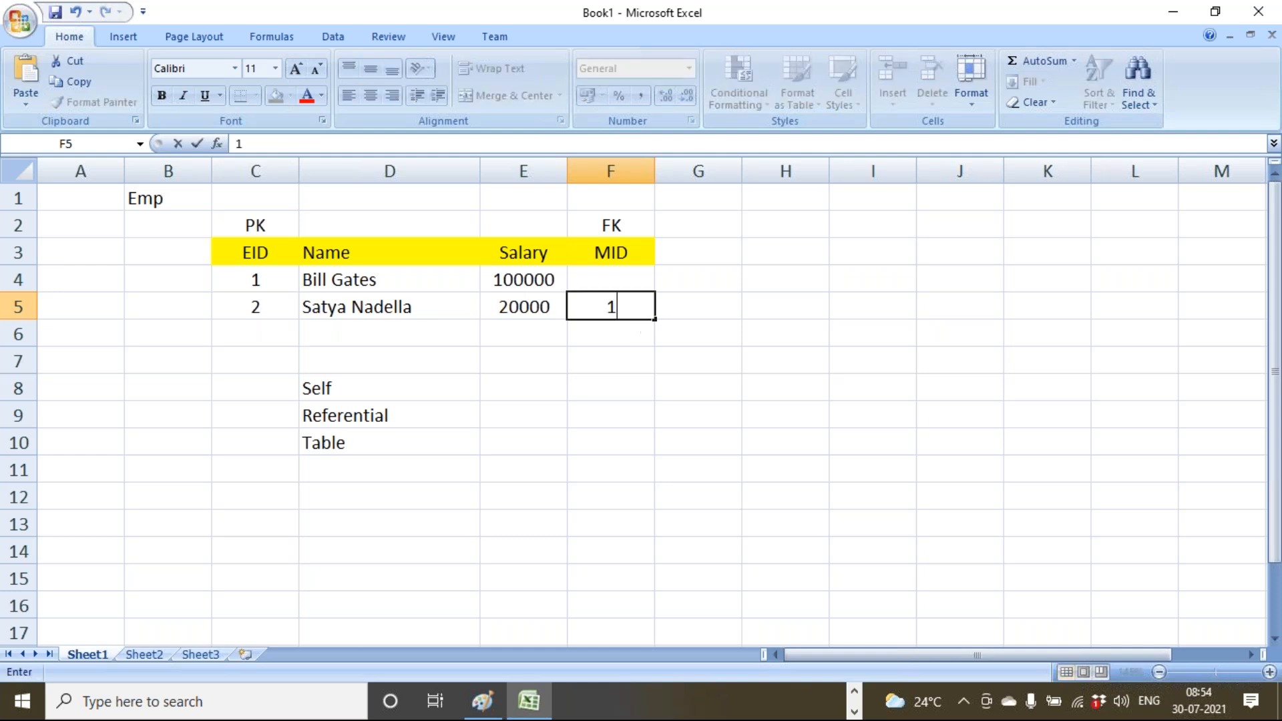
left_click(598, 379)
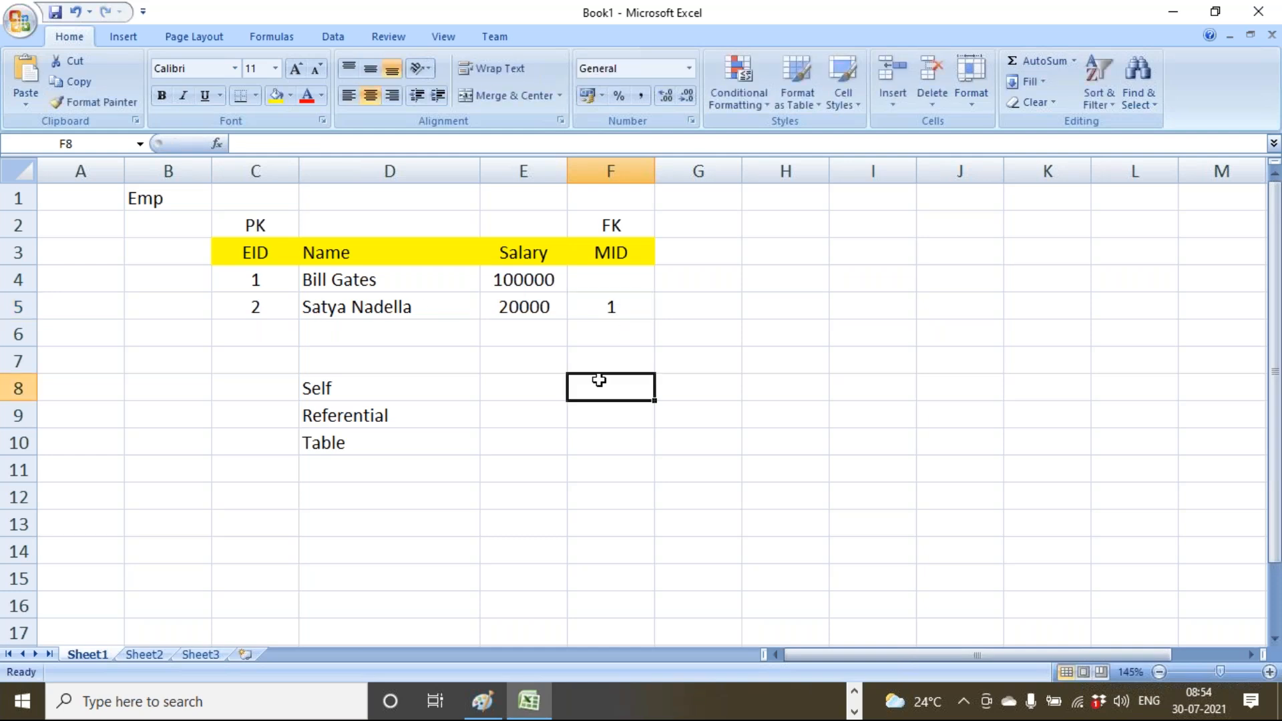
left_click(855, 695)
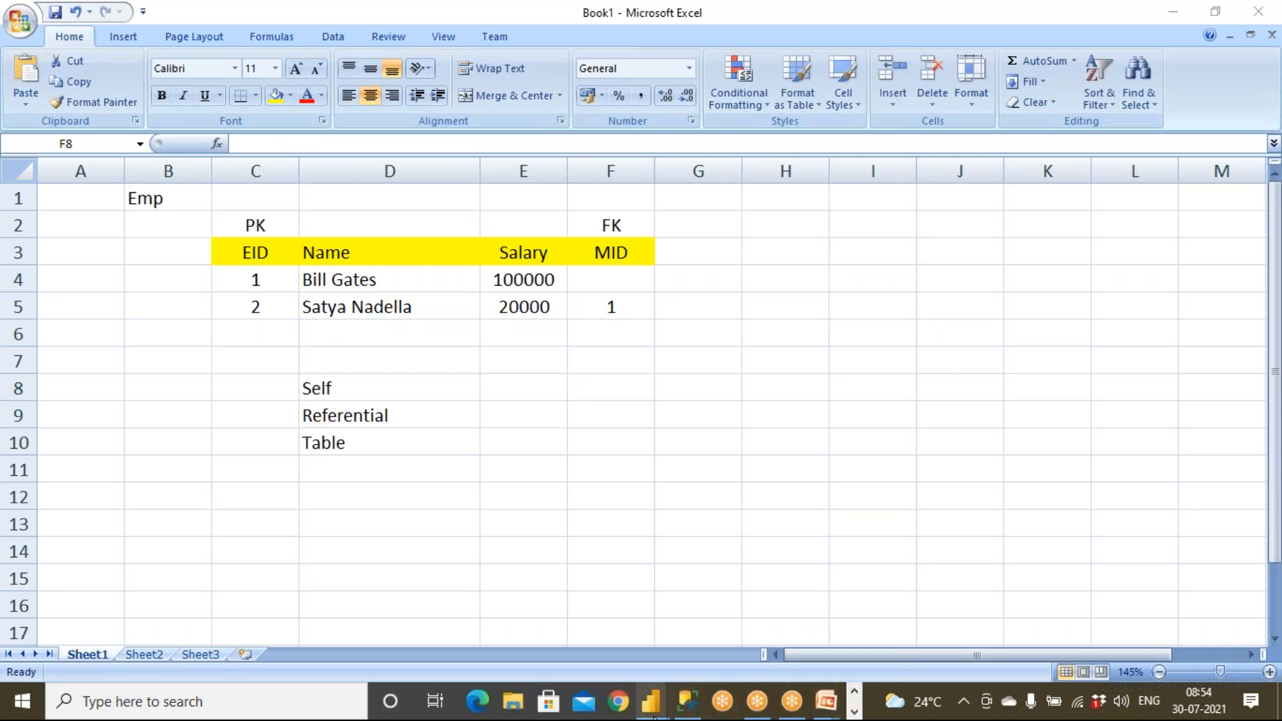
Discard the pending query changes and return to the Power Query Editor showing EmpCrossJoinDept.
mouse_move(652, 712)
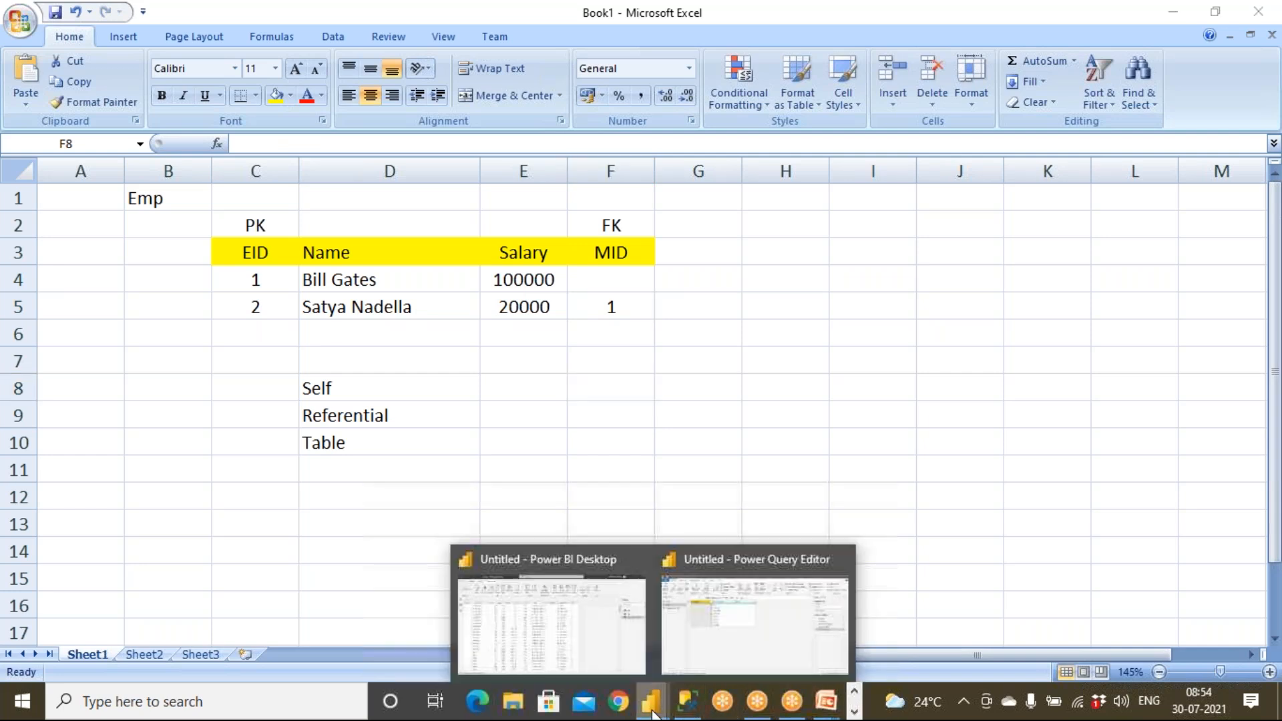
left_click(609, 670)
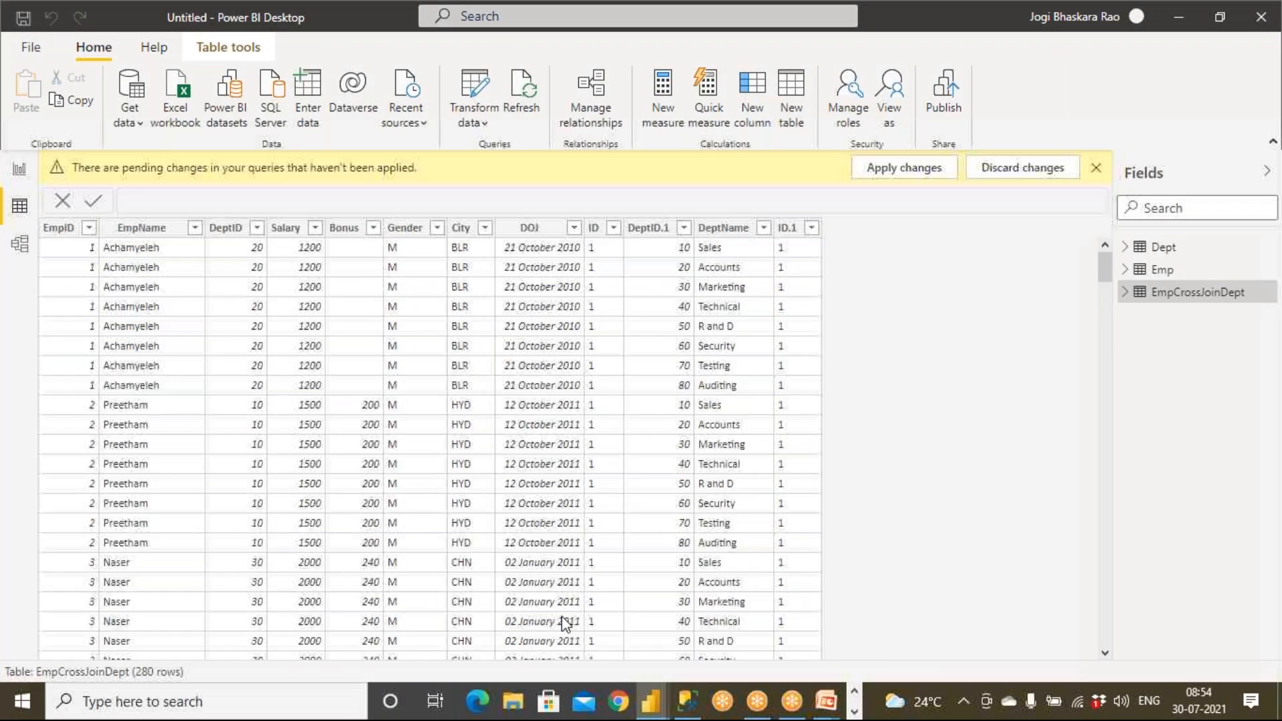
left_click(1057, 174)
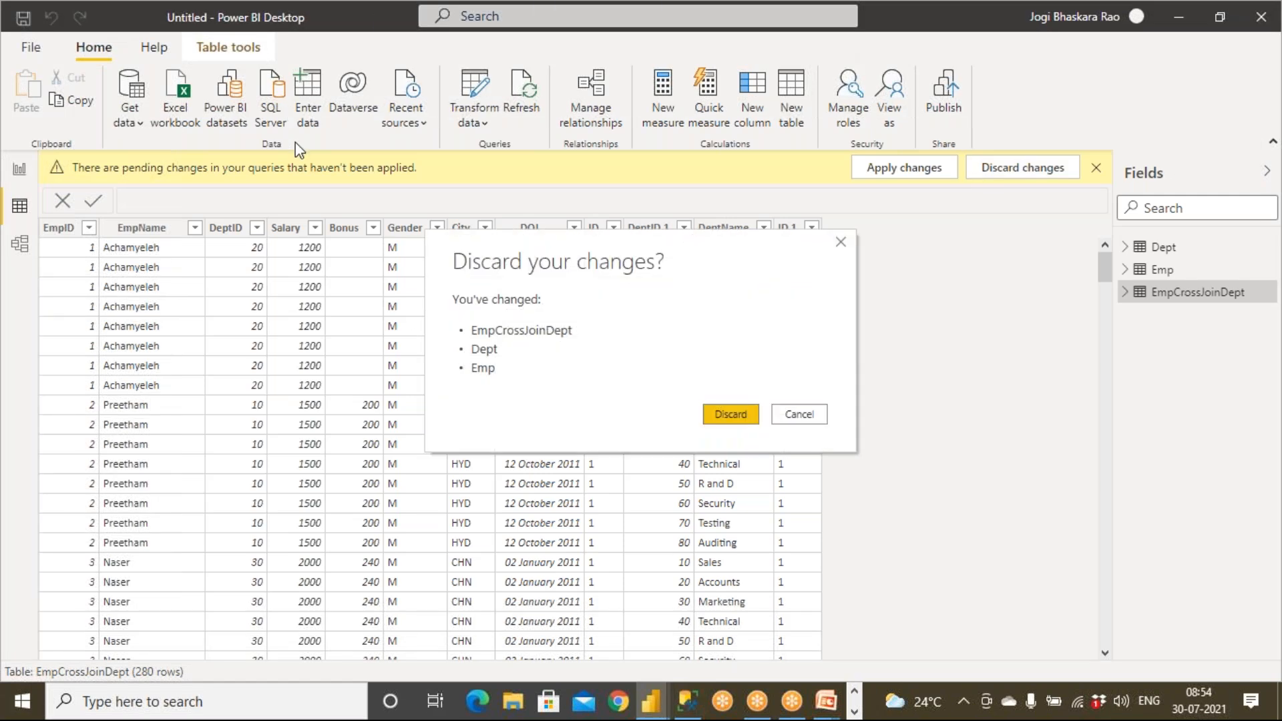
left_click(723, 417)
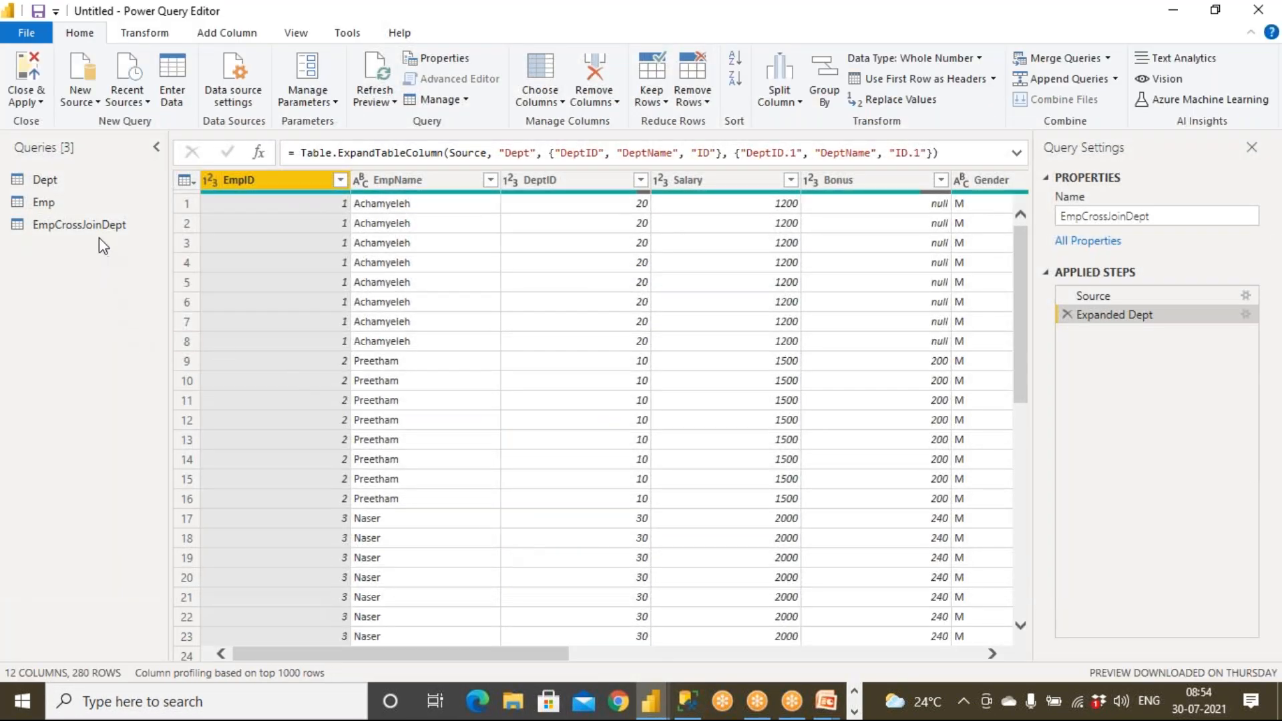
left_click(99, 226)
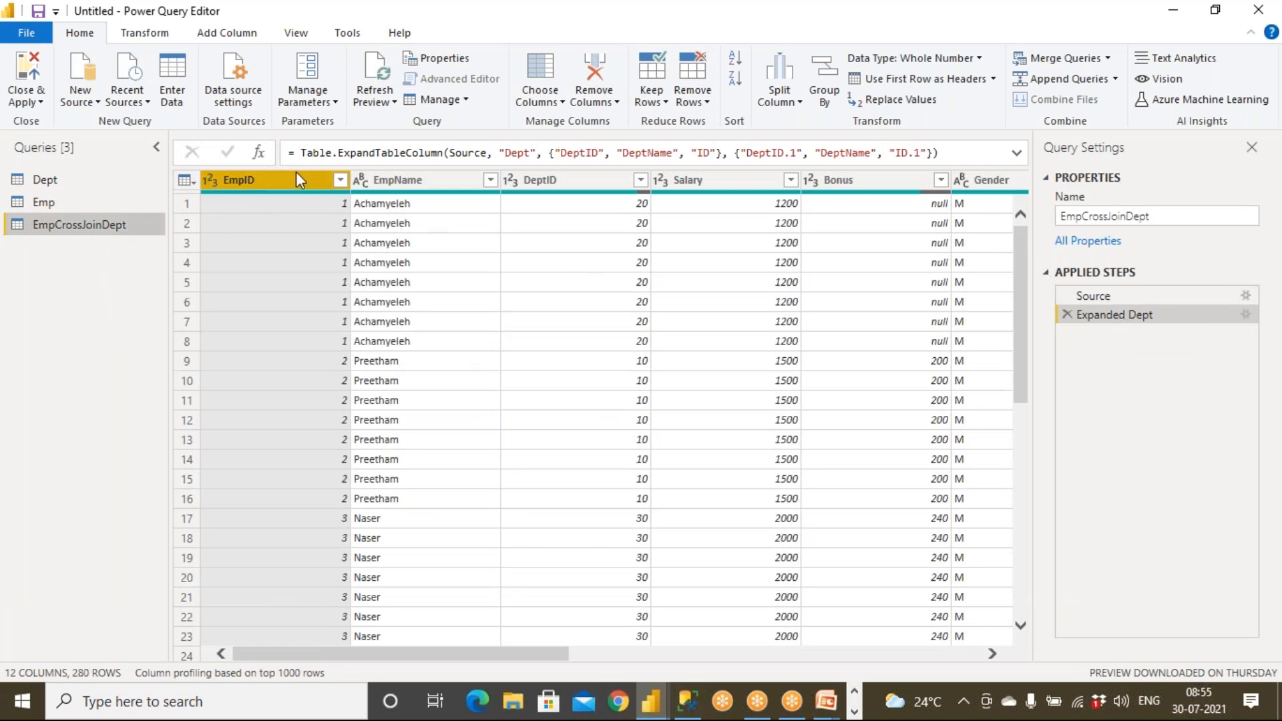
Select the Dept query and start Merge Queries as New.
left_click(94, 186)
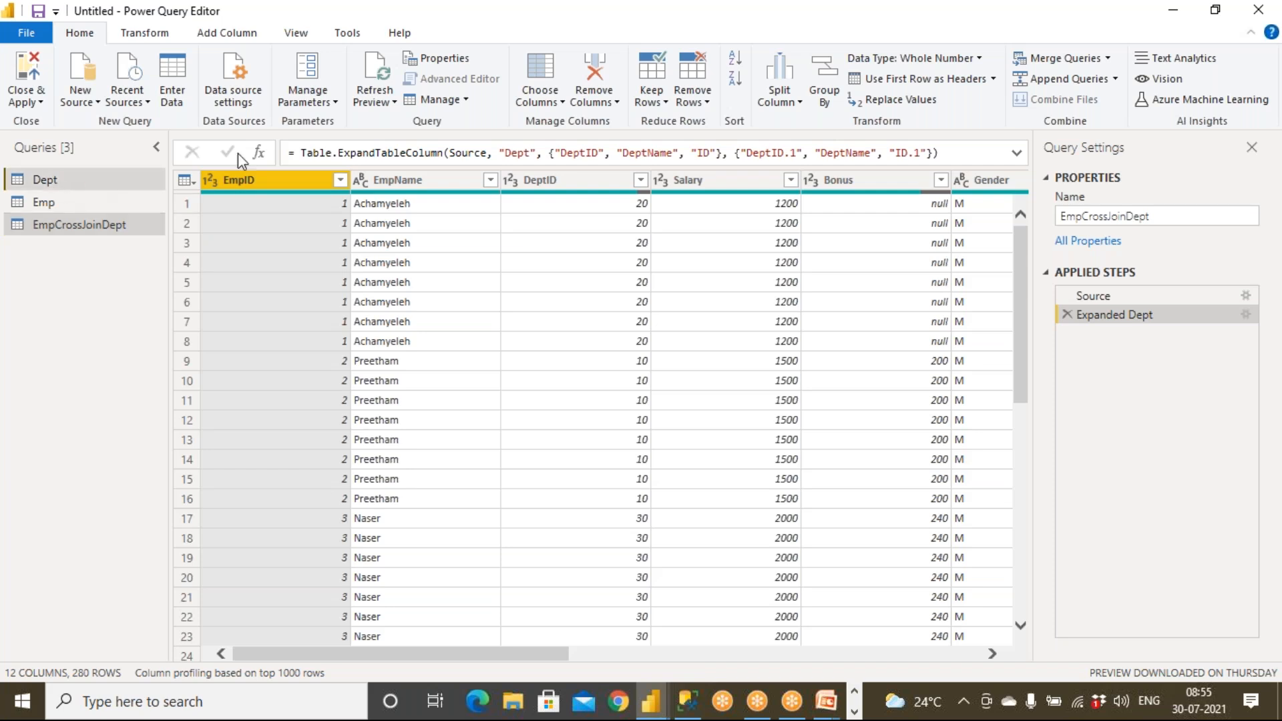
left_click(1109, 59)
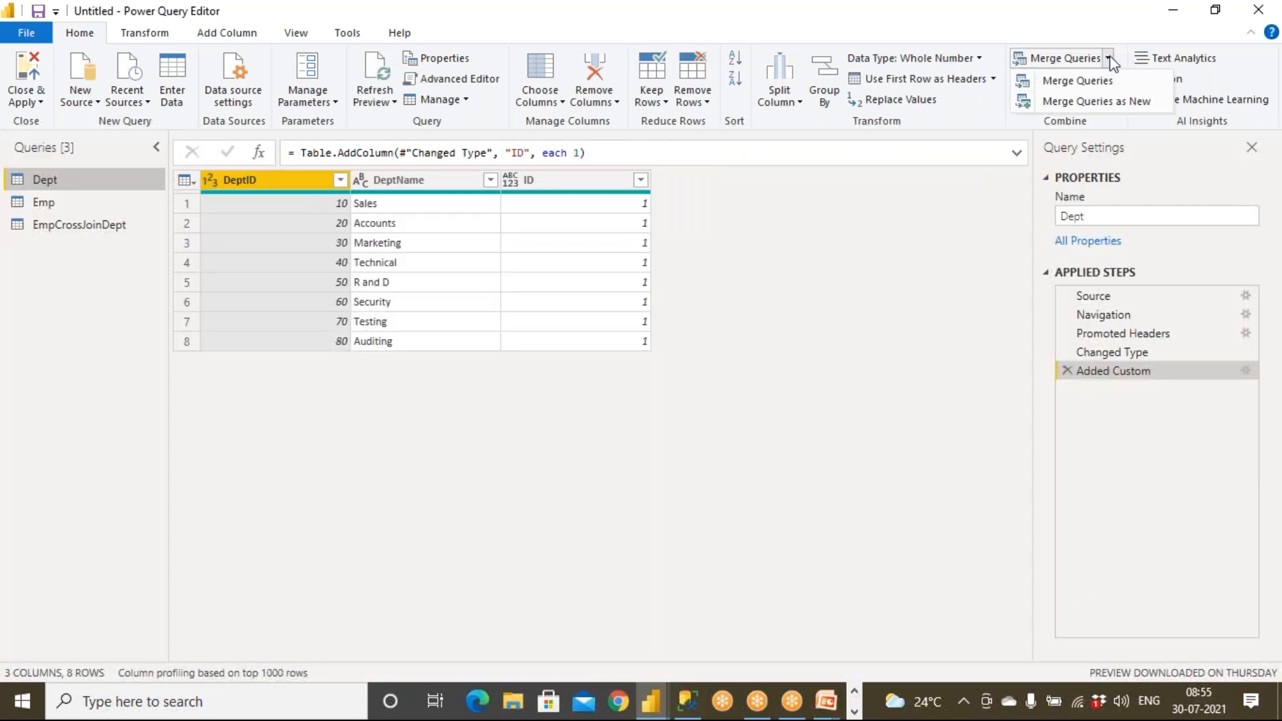
left_click(1109, 101)
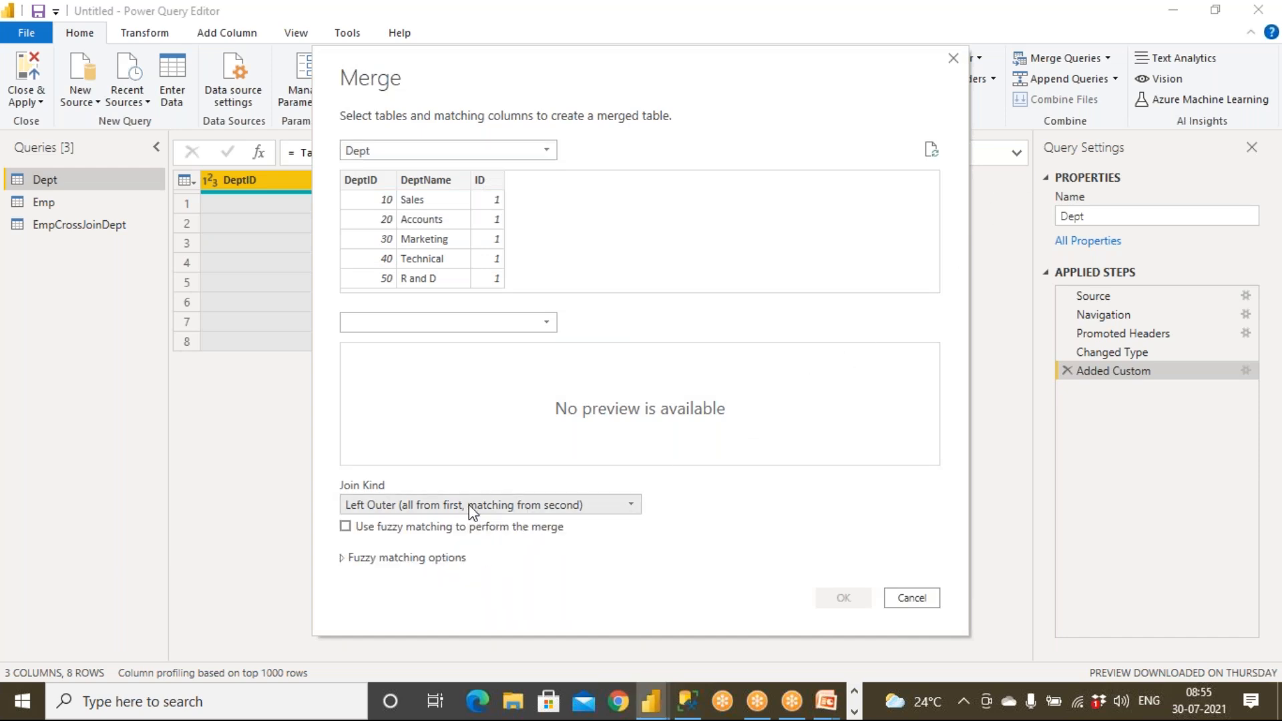
Review the fuzzy matching options, then cancel the merge without creating a query.
left_click(343, 561)
scroll(598, 547, "down", 1)
scroll(599, 546, "down", 3)
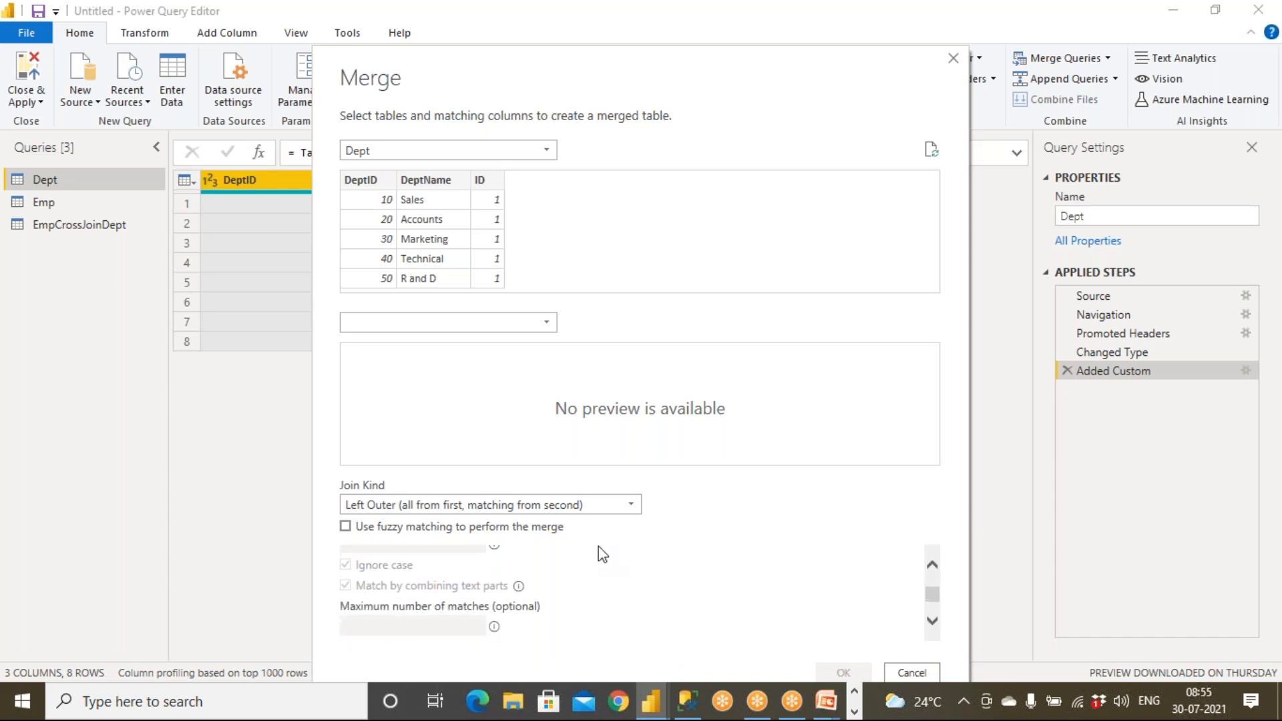
scroll(599, 546, "up", 3)
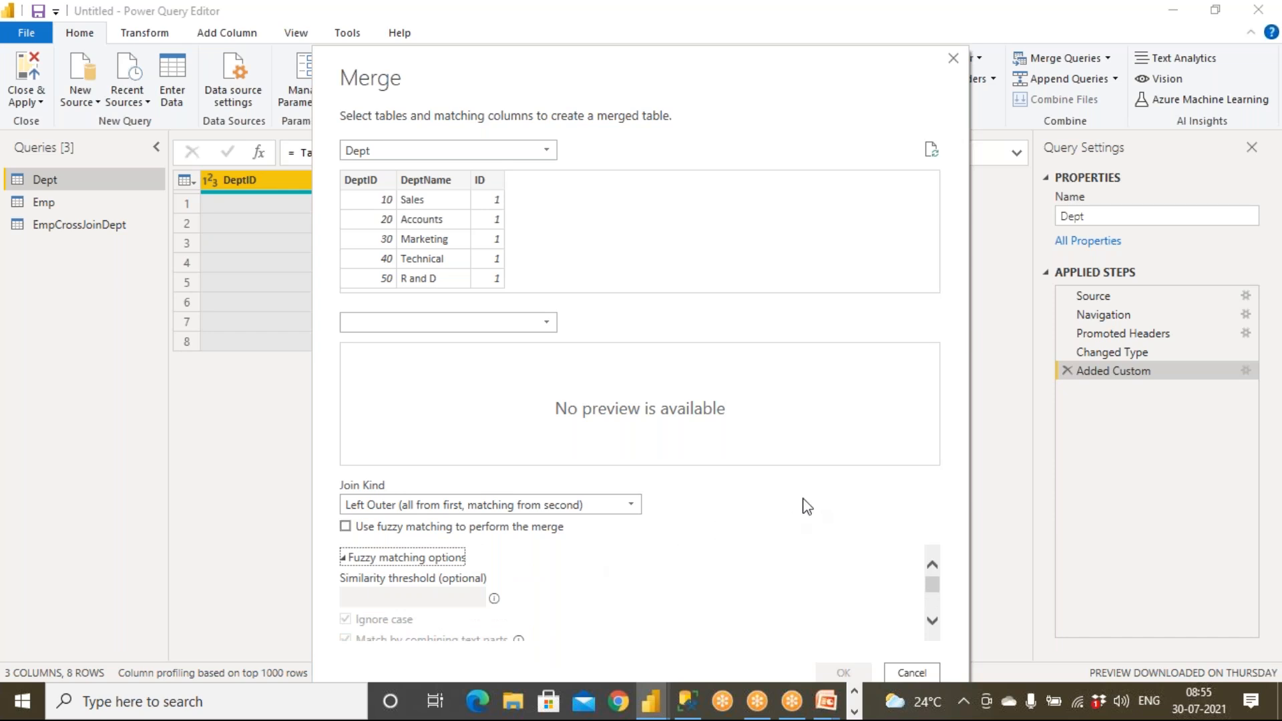
left_click(911, 672)
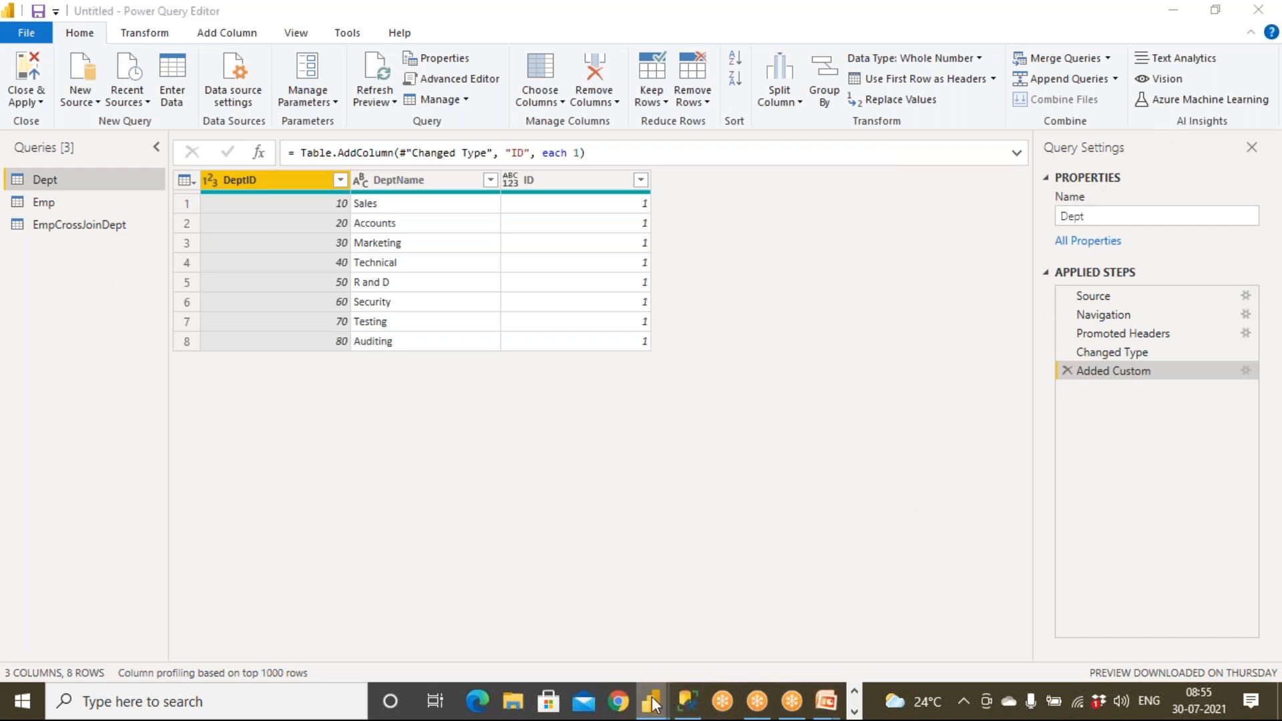
mouse_move(653, 703)
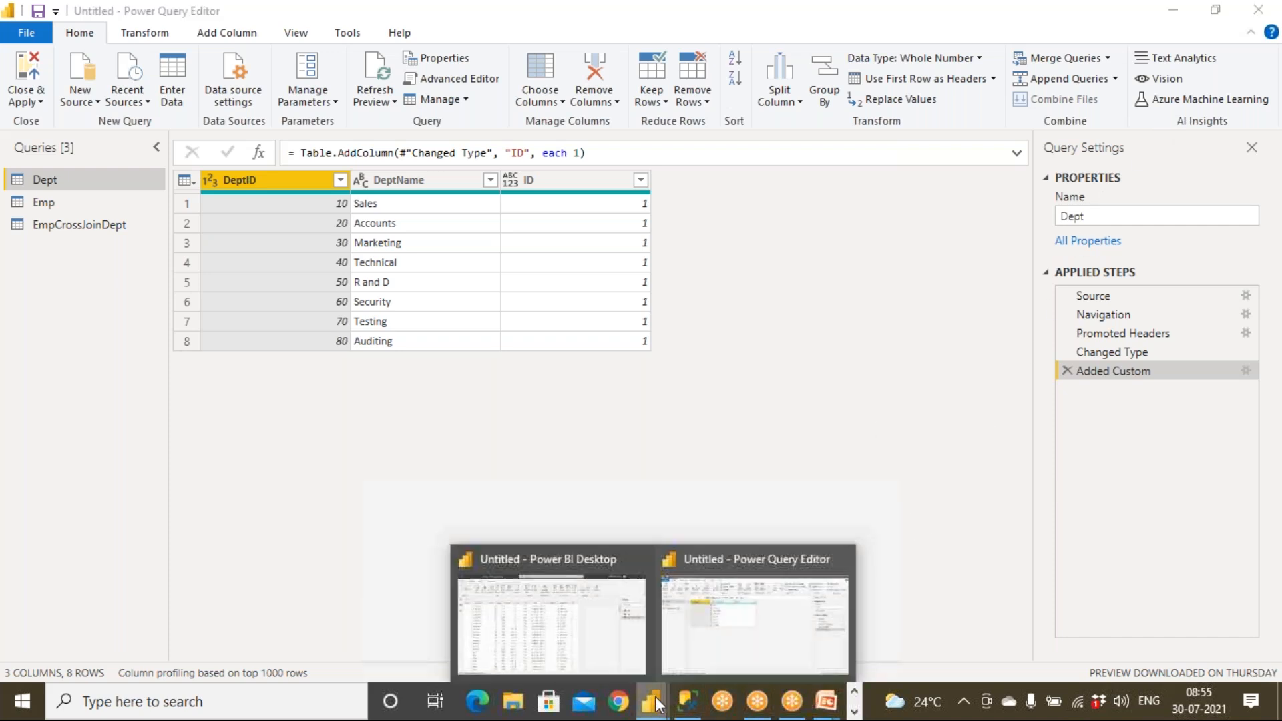
Return to the Excel workbook and review the existing EID and MID values.
left_click(855, 714)
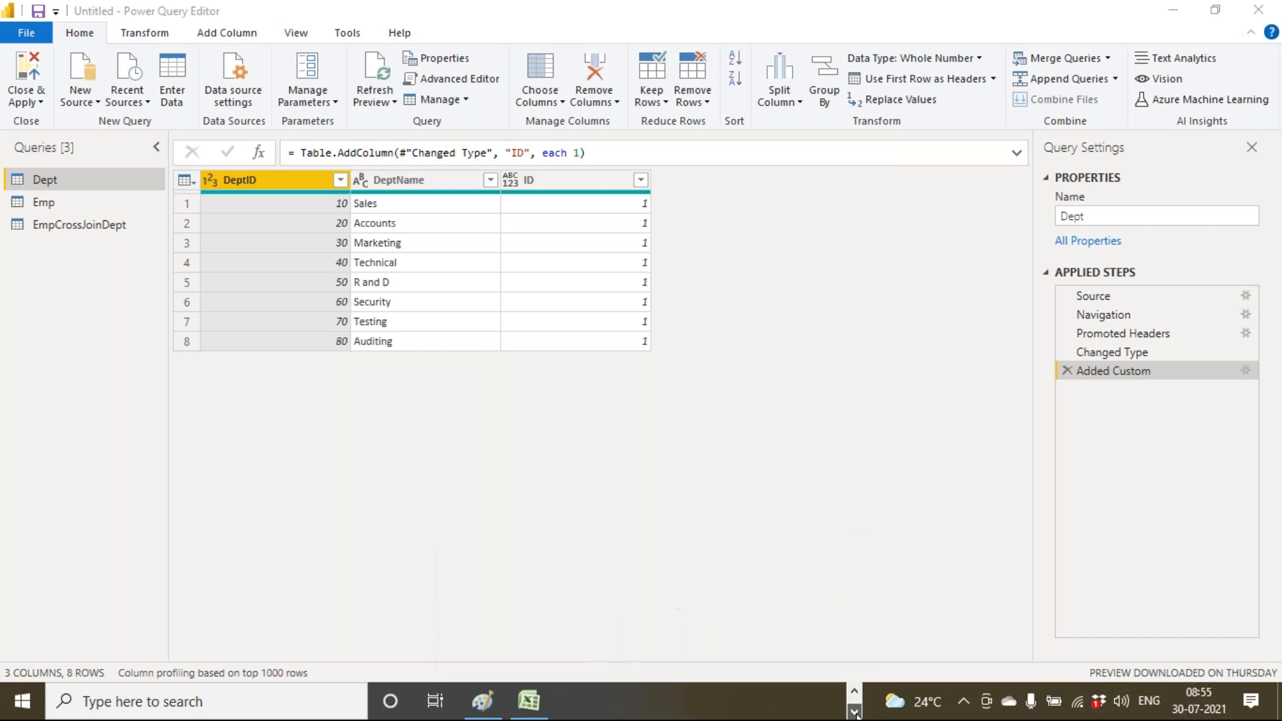
left_click(528, 701)
left_click(599, 519)
mouse_move(635, 307)
left_mouse_down()
mouse_move(635, 325)
mouse_move(636, 310)
left_mouse_up()
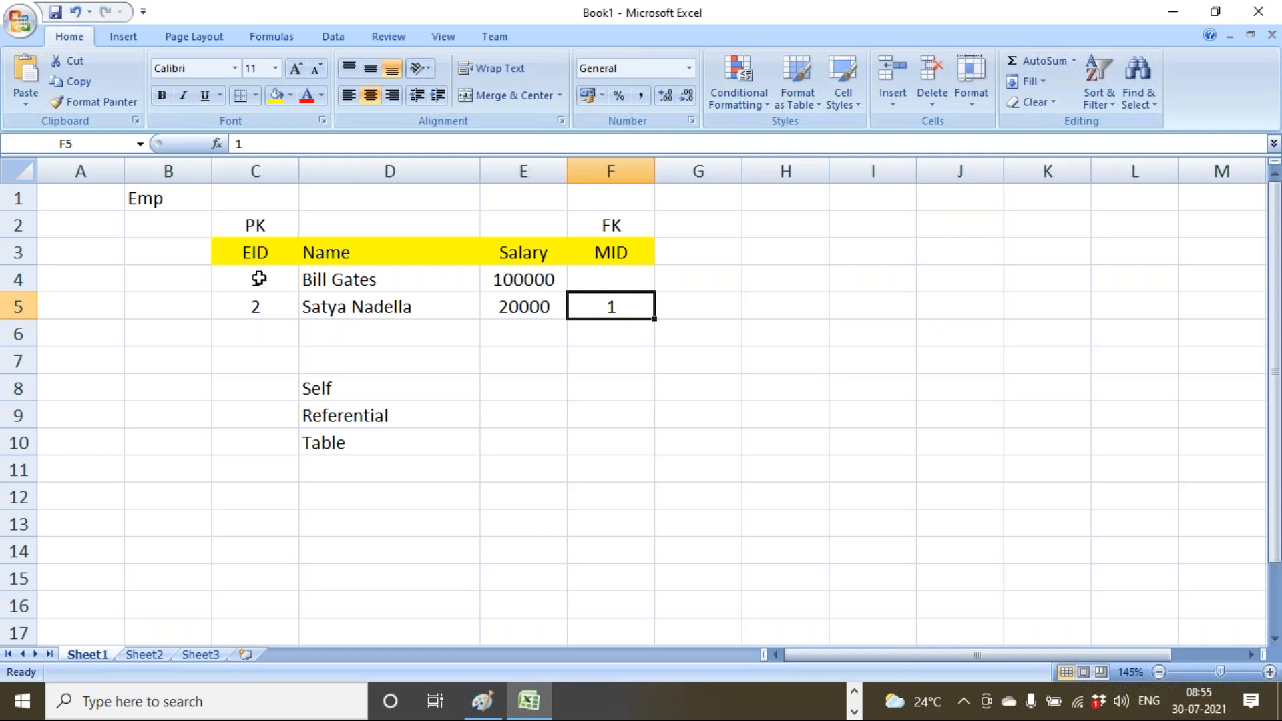
left_click_drag(254, 277, 264, 309)
left_click(290, 408)
Add employee 3 with the employee's name, salary 2000 and MID 2.
left_click(288, 338)
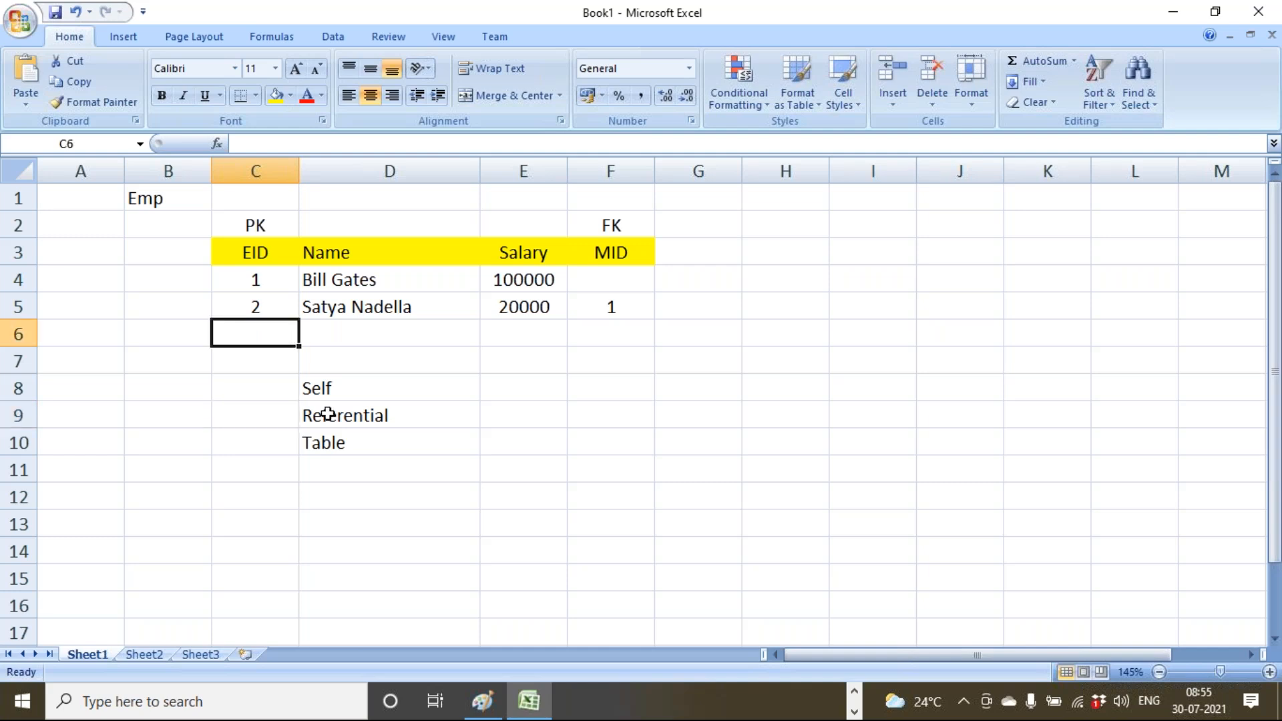
type("3")
key("Tab")
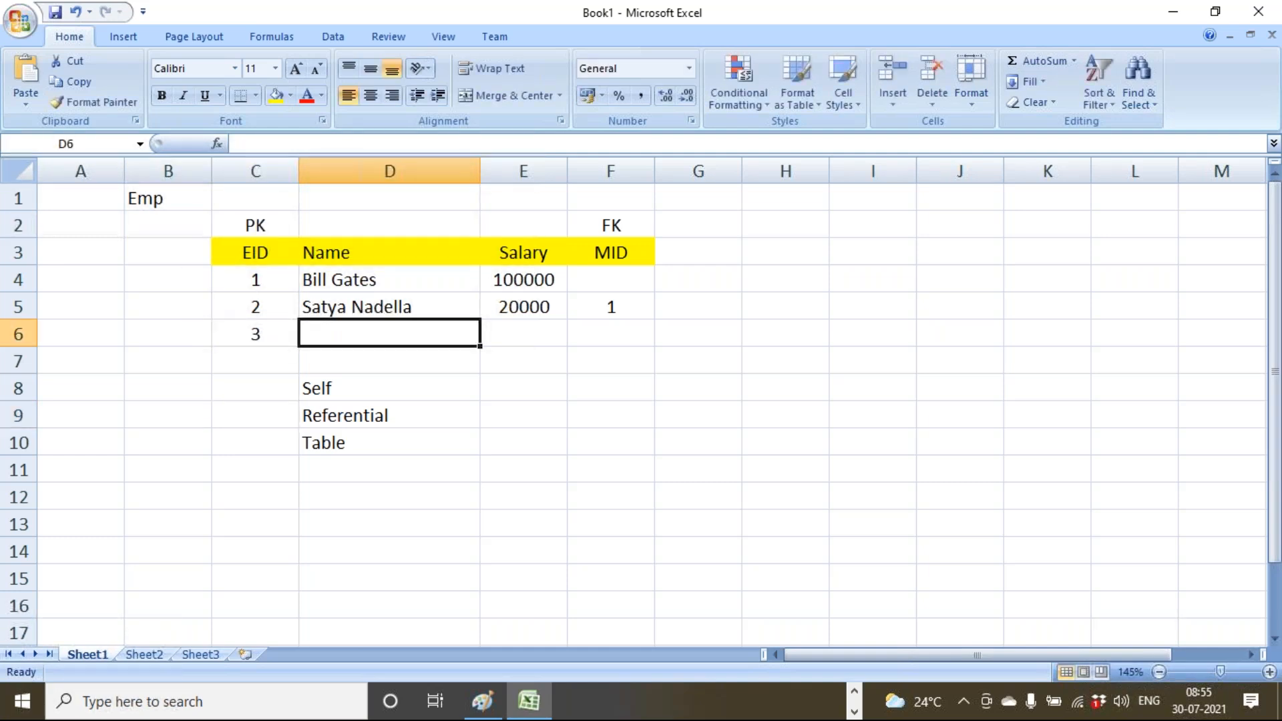
type("Bhaskar")
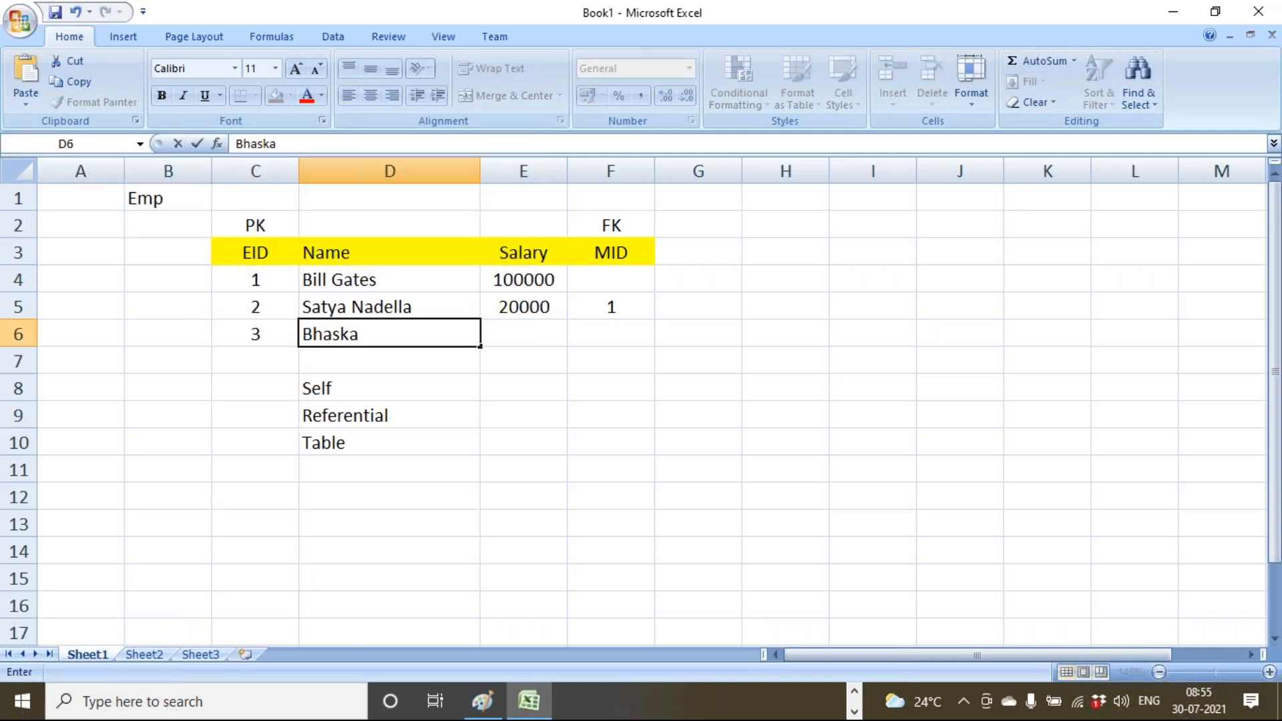
key("Tab")
type("2000")
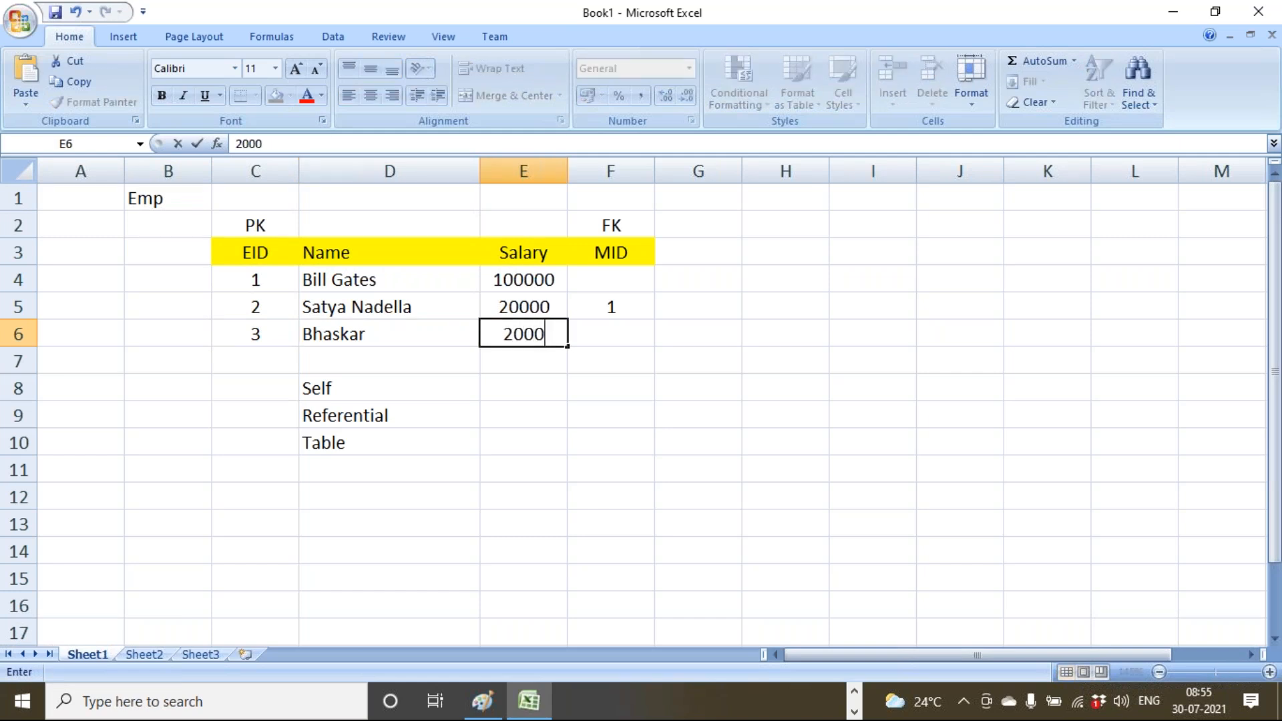
key("Tab")
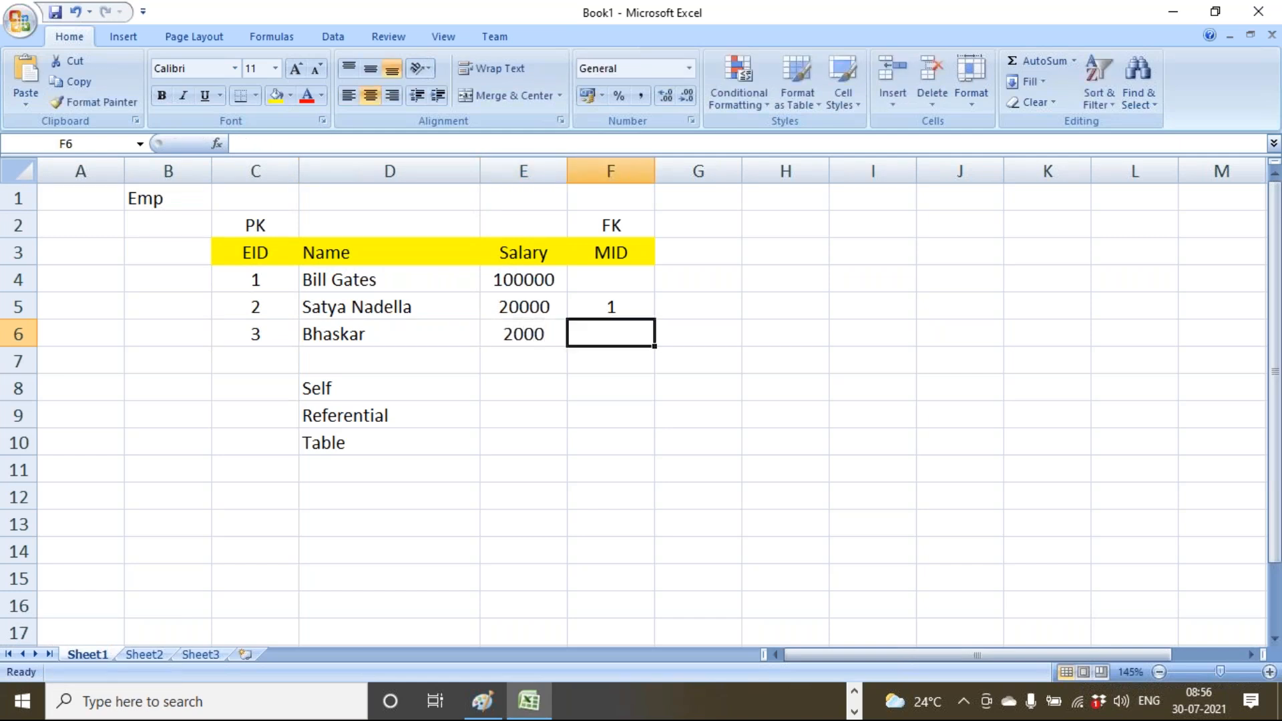
type("2")
key("Return")
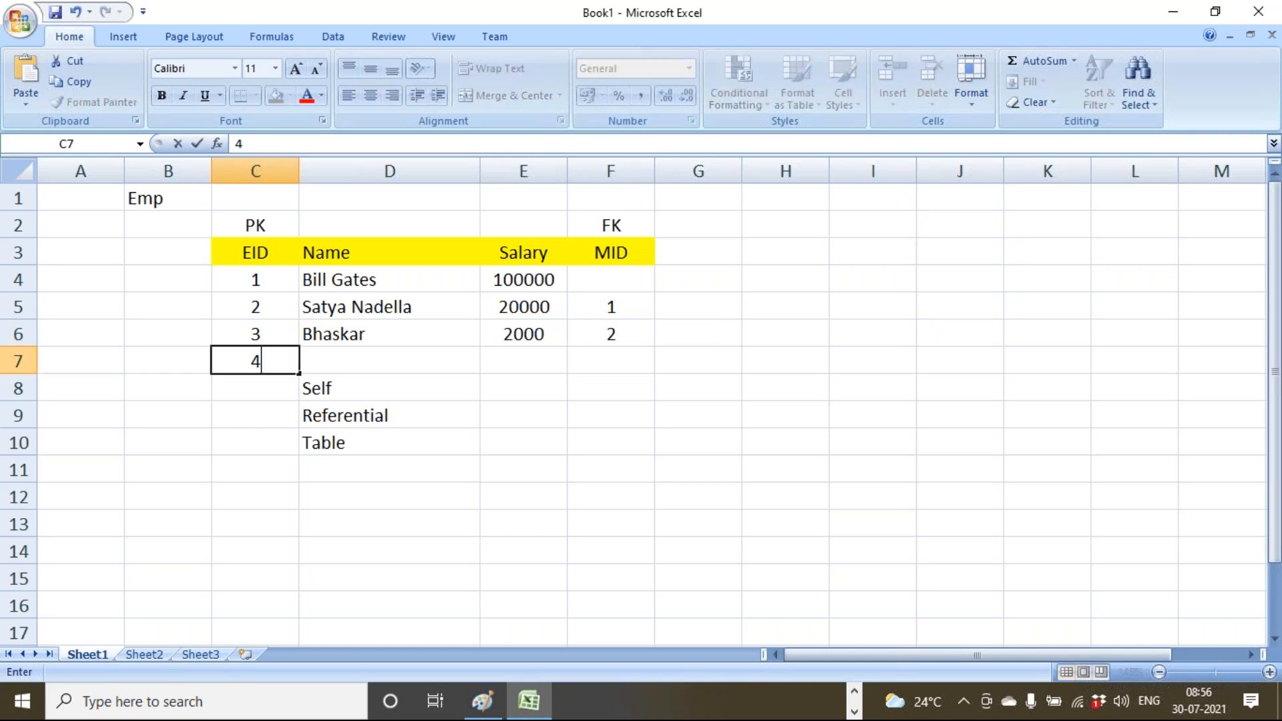
Add employee 4 with a name, salary 3000 and MID 3, then delete the Self Referential Table notes.
type("4")
key("Tab")
type("Anudd")
key("BackSpace")
type("eep")
key("Tab")
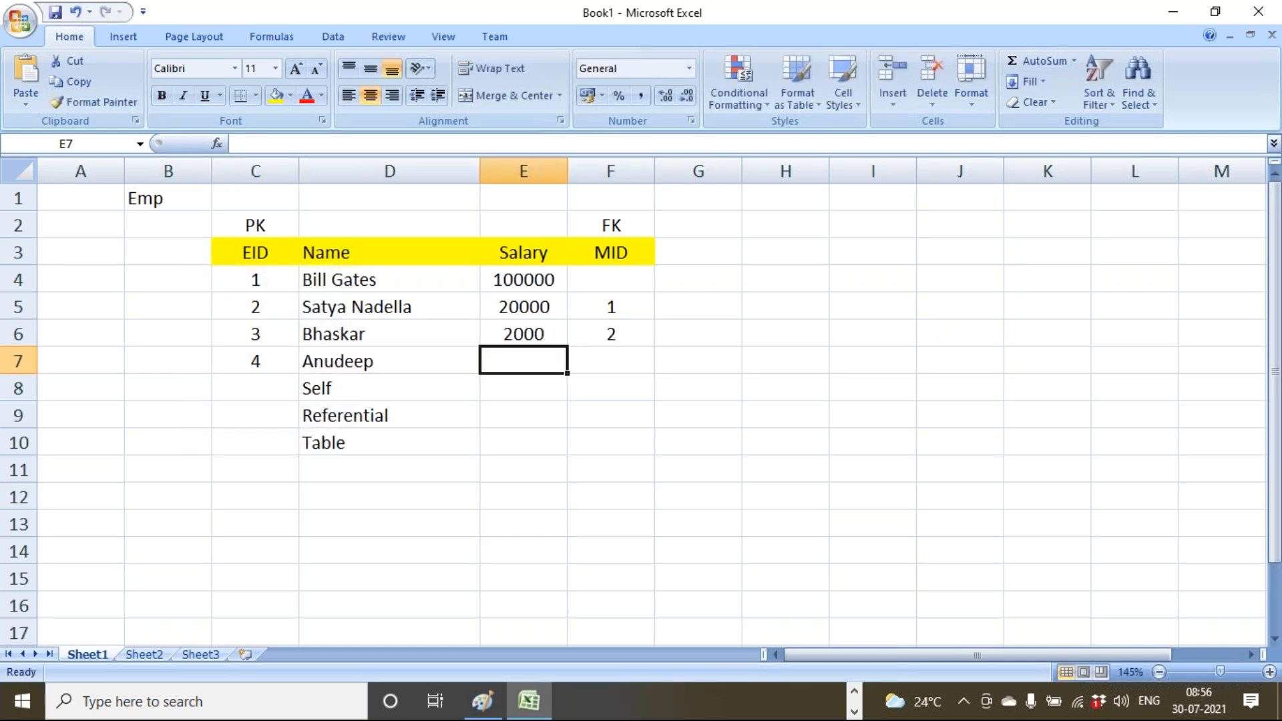
type("3000")
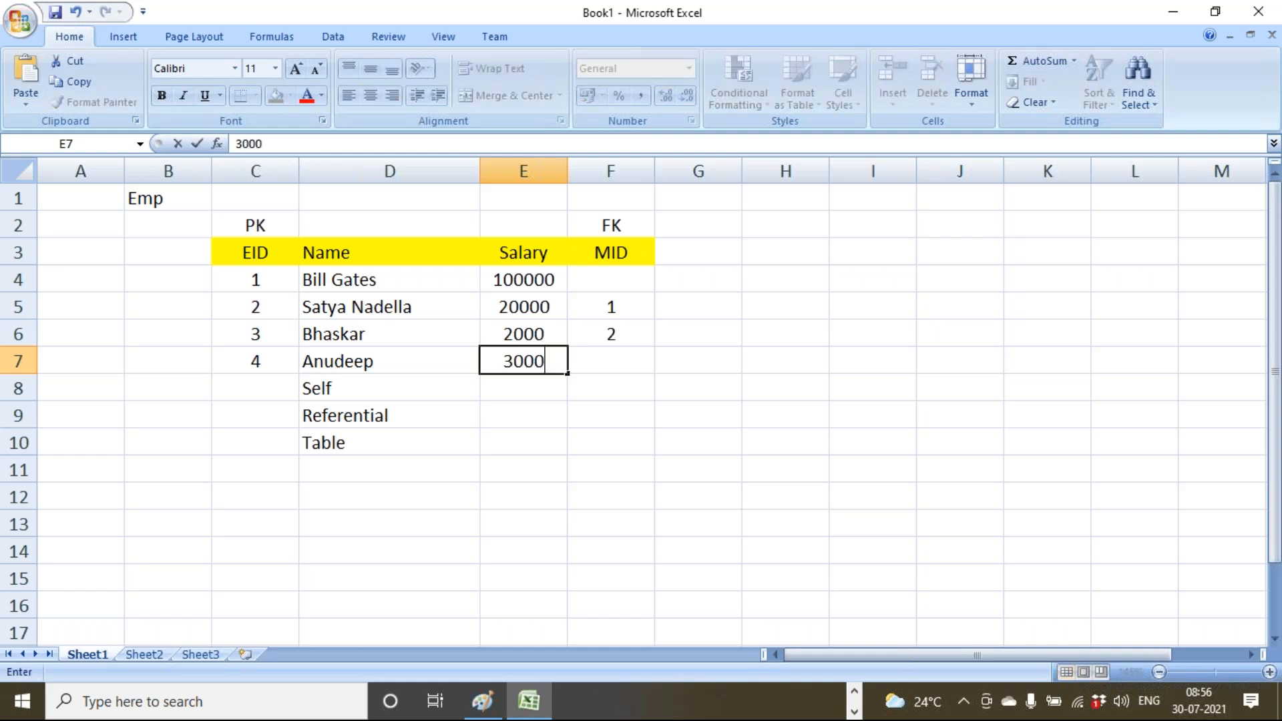
key("Tab")
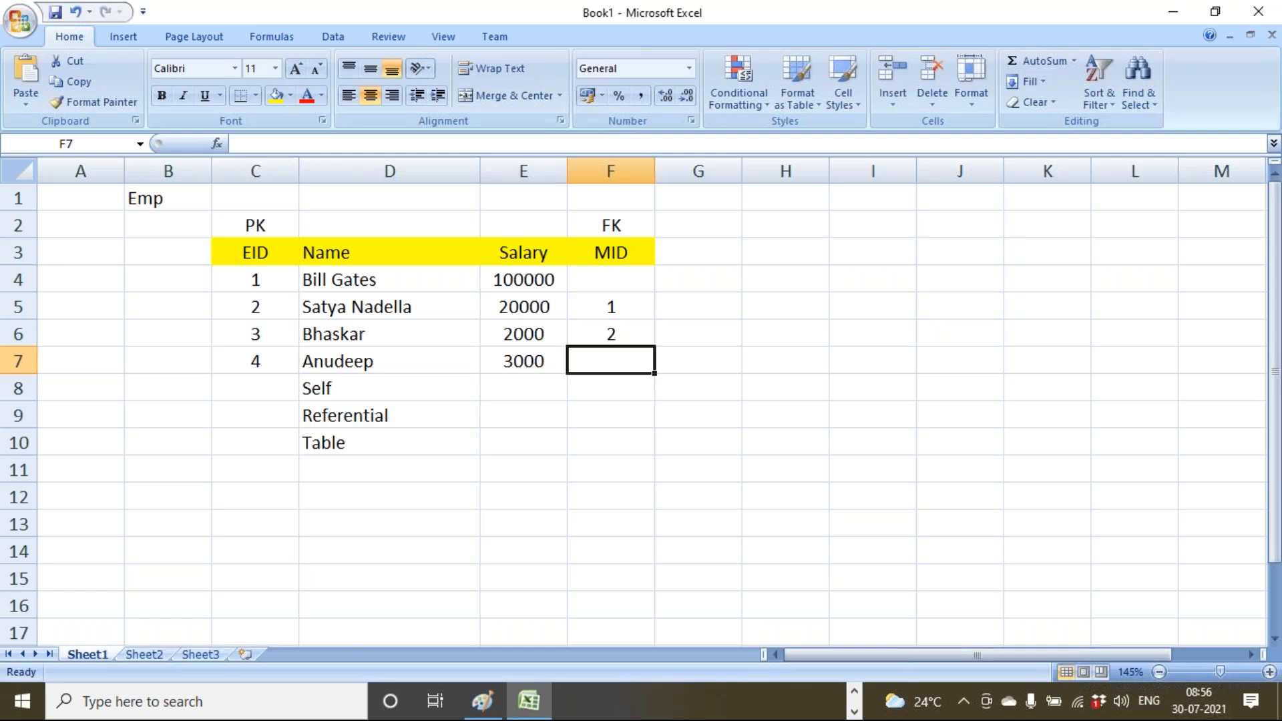
type("3")
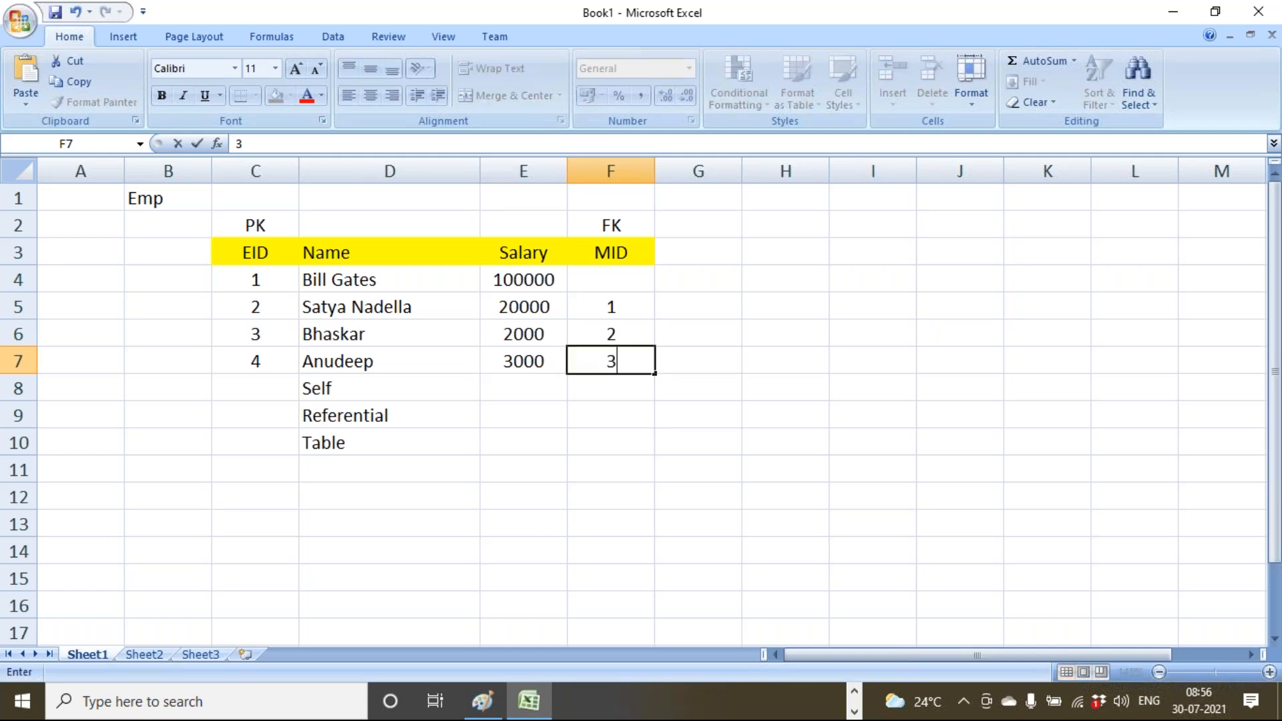
left_click_drag(347, 381, 352, 435)
key("Delete")
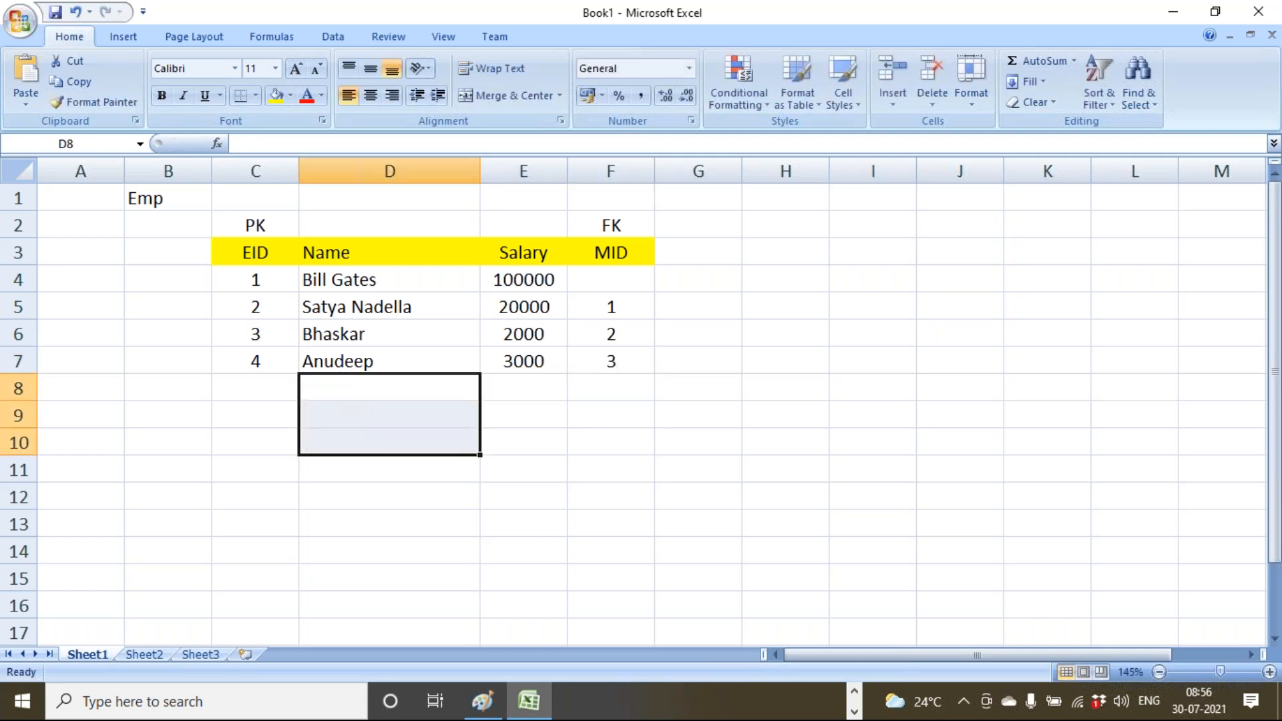
left_click(393, 493)
left_click_drag(261, 289, 592, 342)
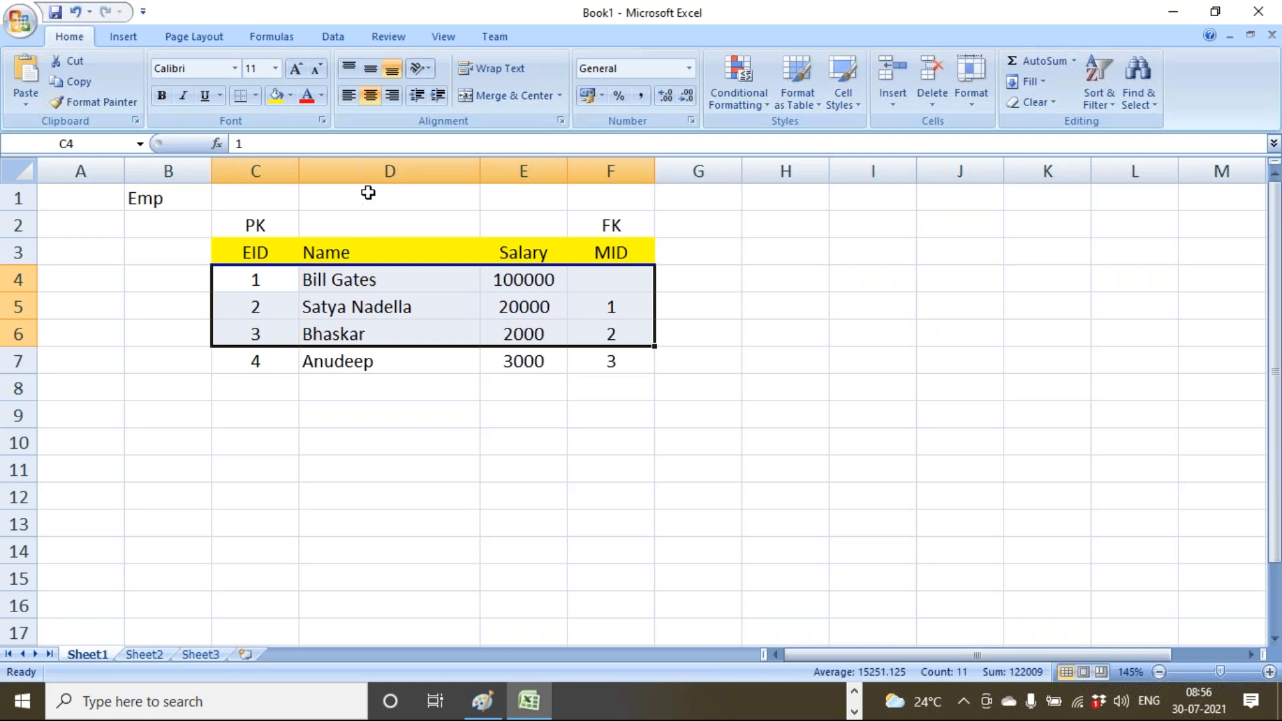
left_click(374, 173)
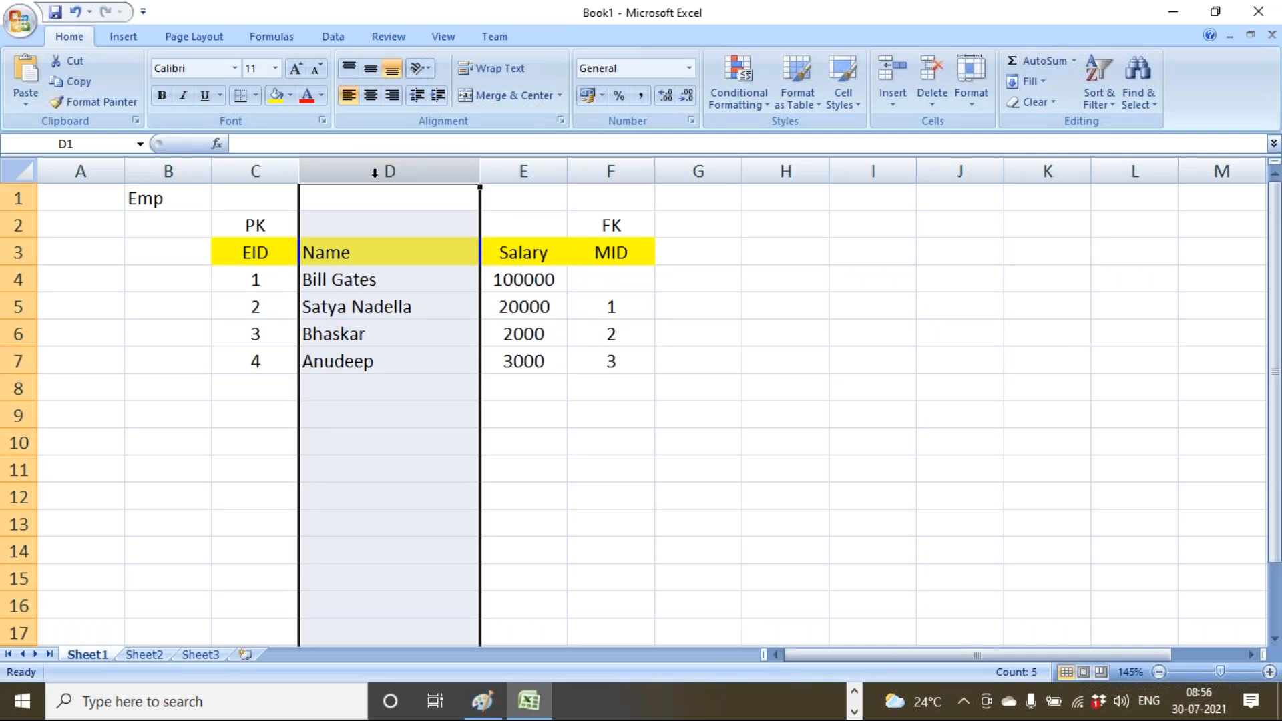
left_click_drag(358, 252, 364, 378)
left_click_drag(613, 253, 622, 369)
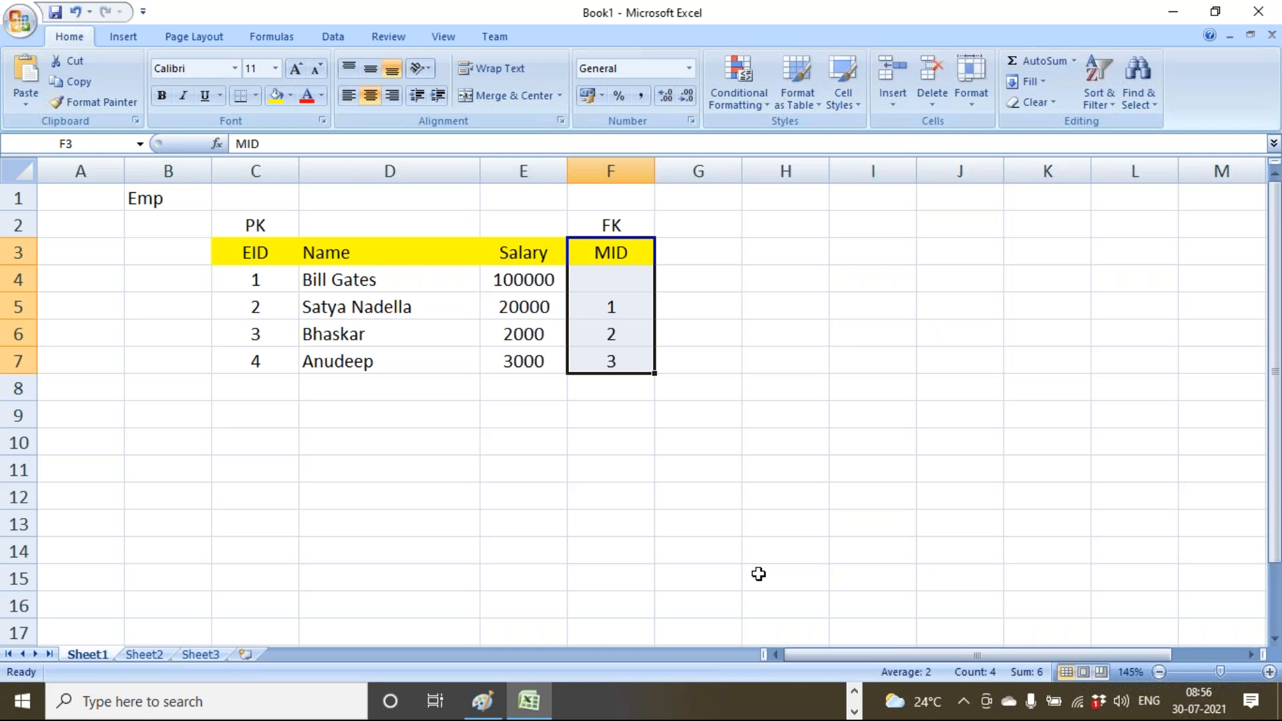
Type the notes 'Get EmpName' and 'Along with Mgr Name' in D11 and D12.
left_click(407, 463)
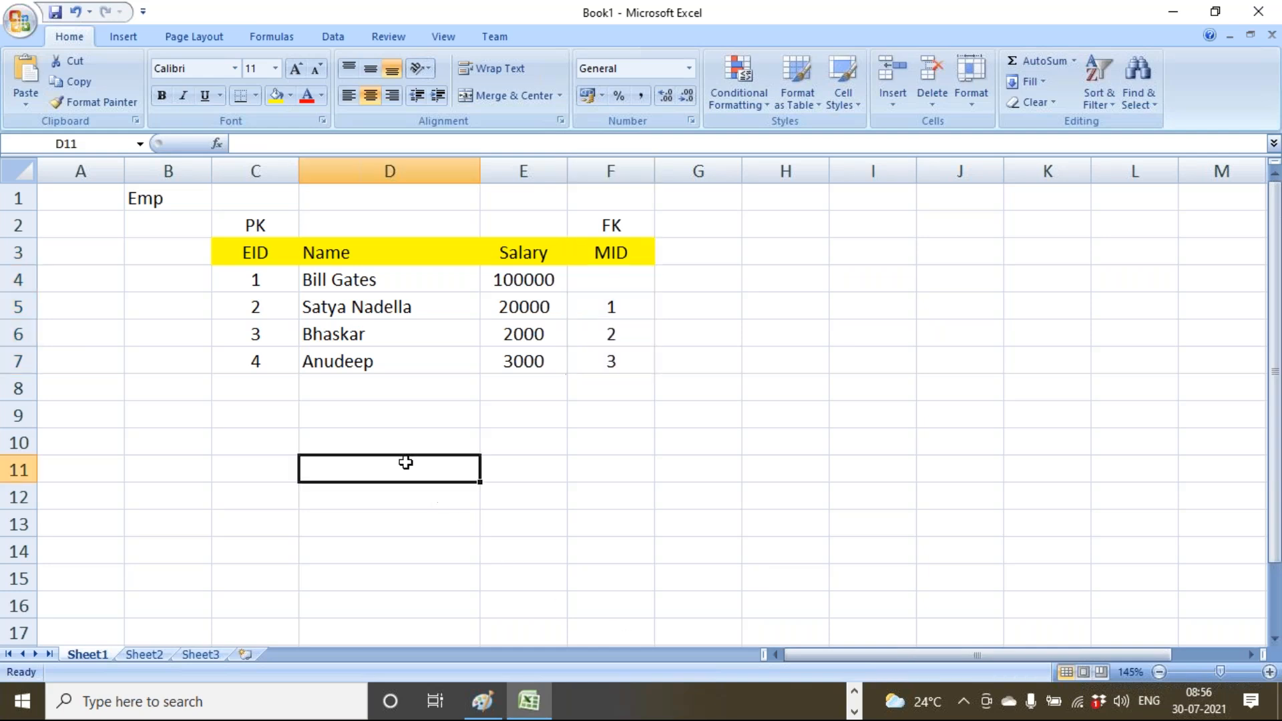
type("Get Em")
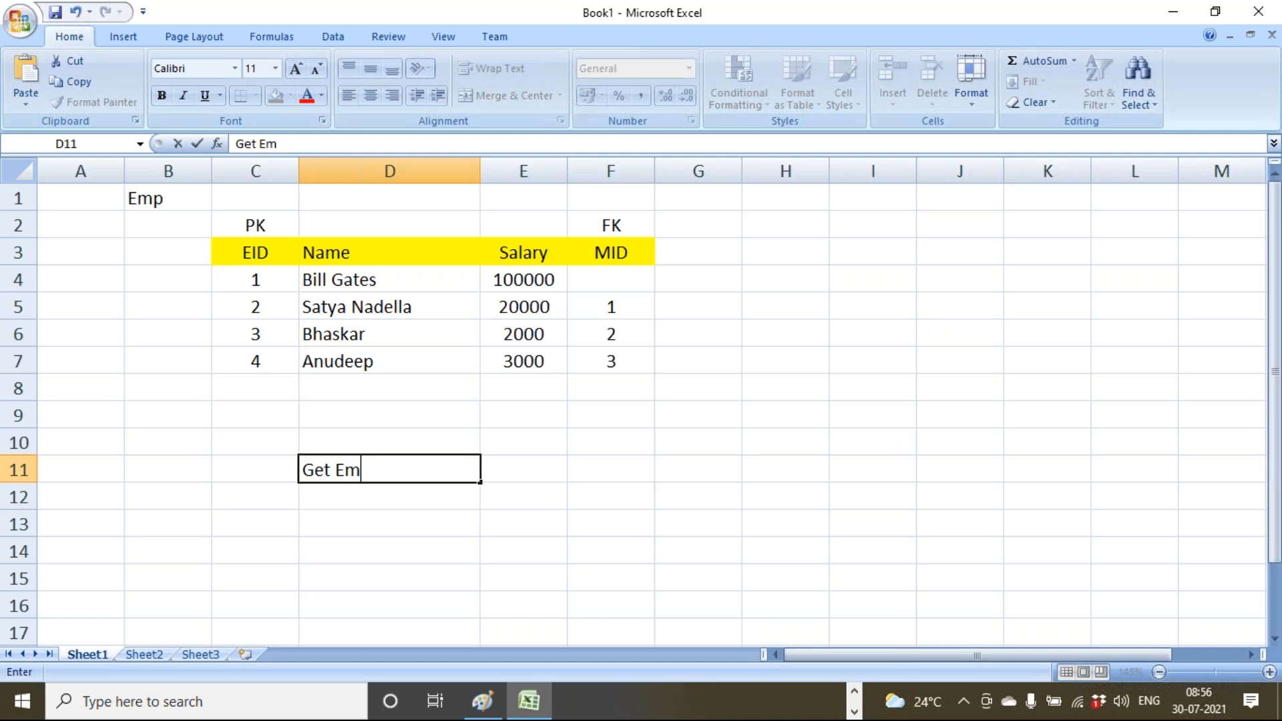
type("pName")
key("Return")
type("A")
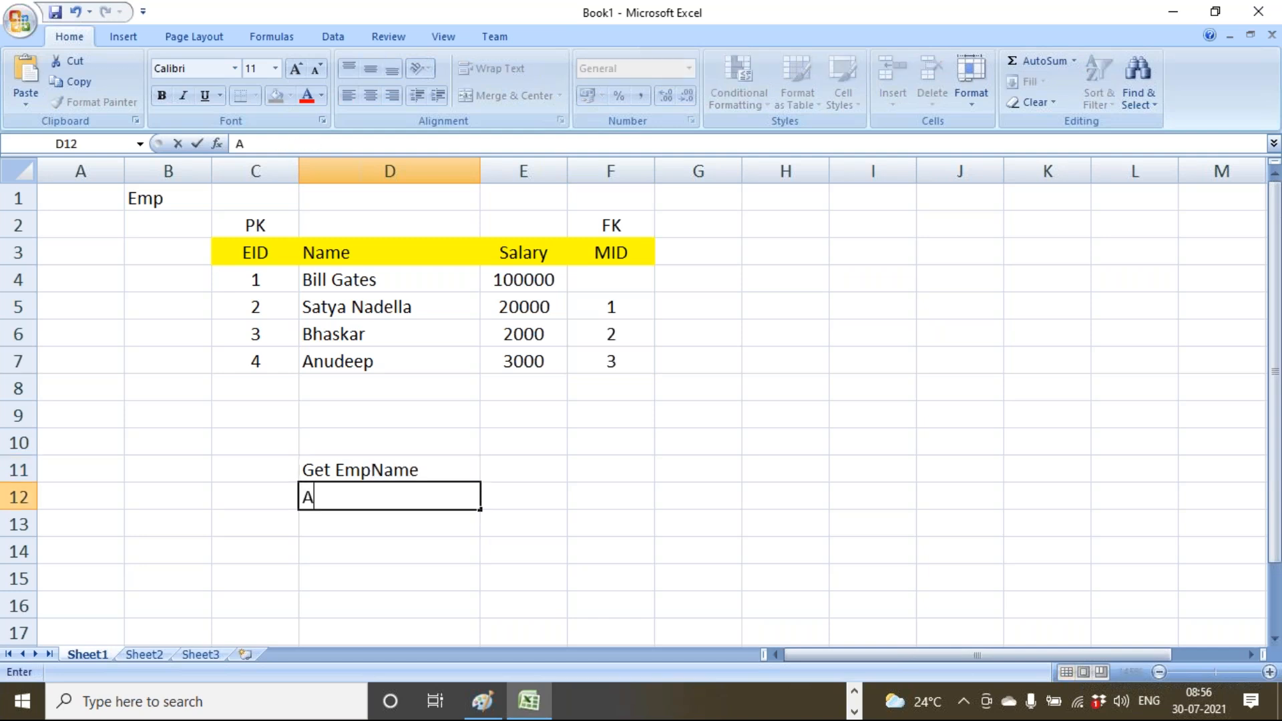
type("long woth")
key("BackSpace")
key("BackSpace")
key("BackSpace")
key("BackSpace")
type("h Mgr Name")
key("Return")
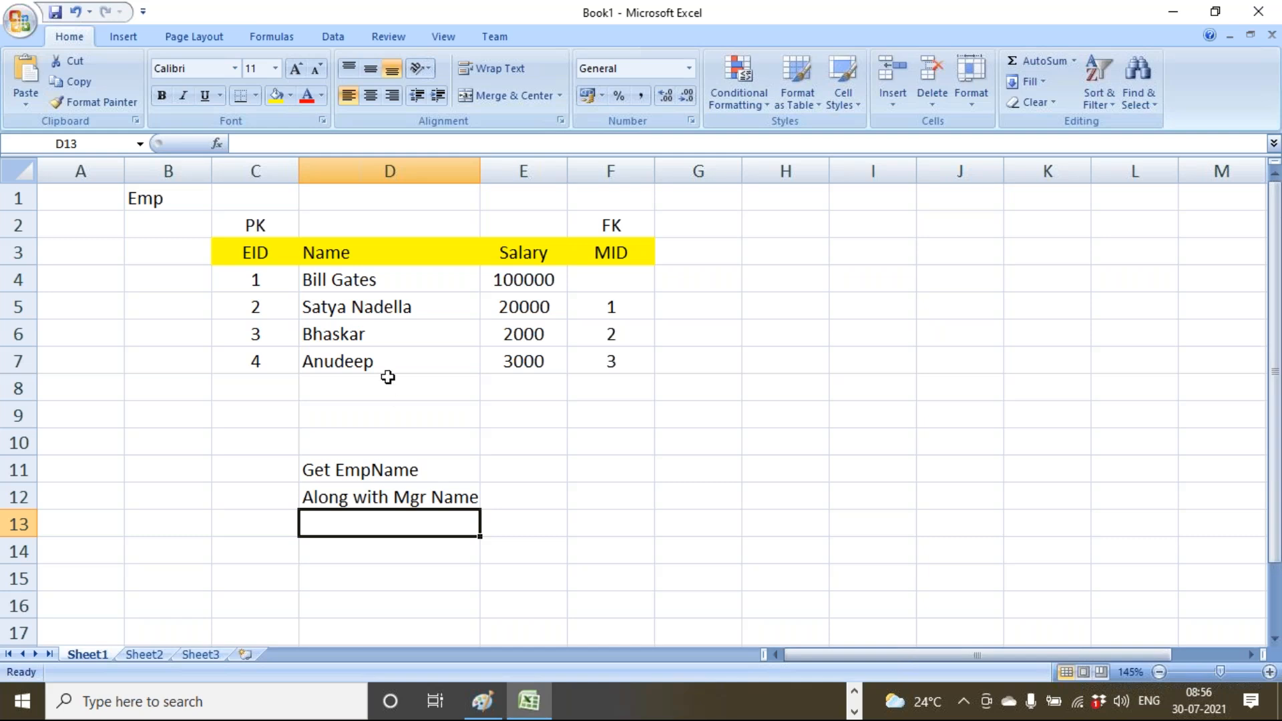
Highlight the Name and MID columns, then select the whole Emp table with headers.
left_click_drag(347, 263, 360, 344)
left_click_drag(618, 301, 628, 354)
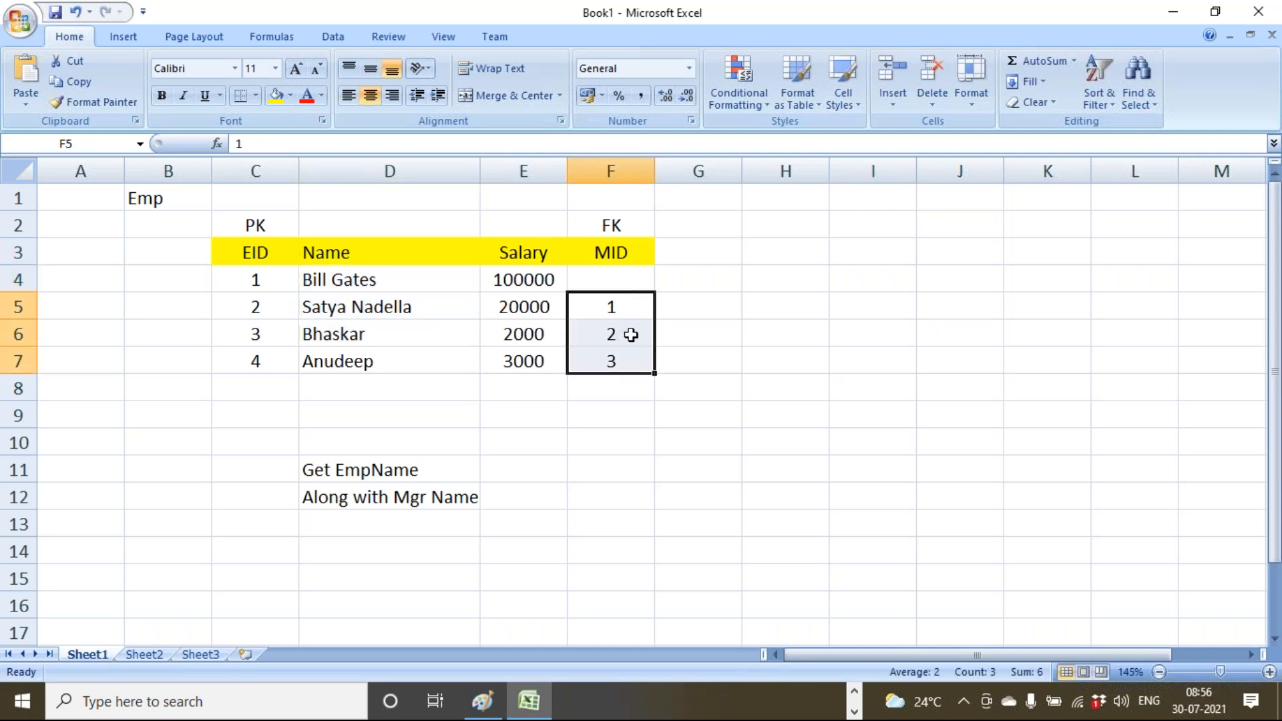
left_click(622, 314)
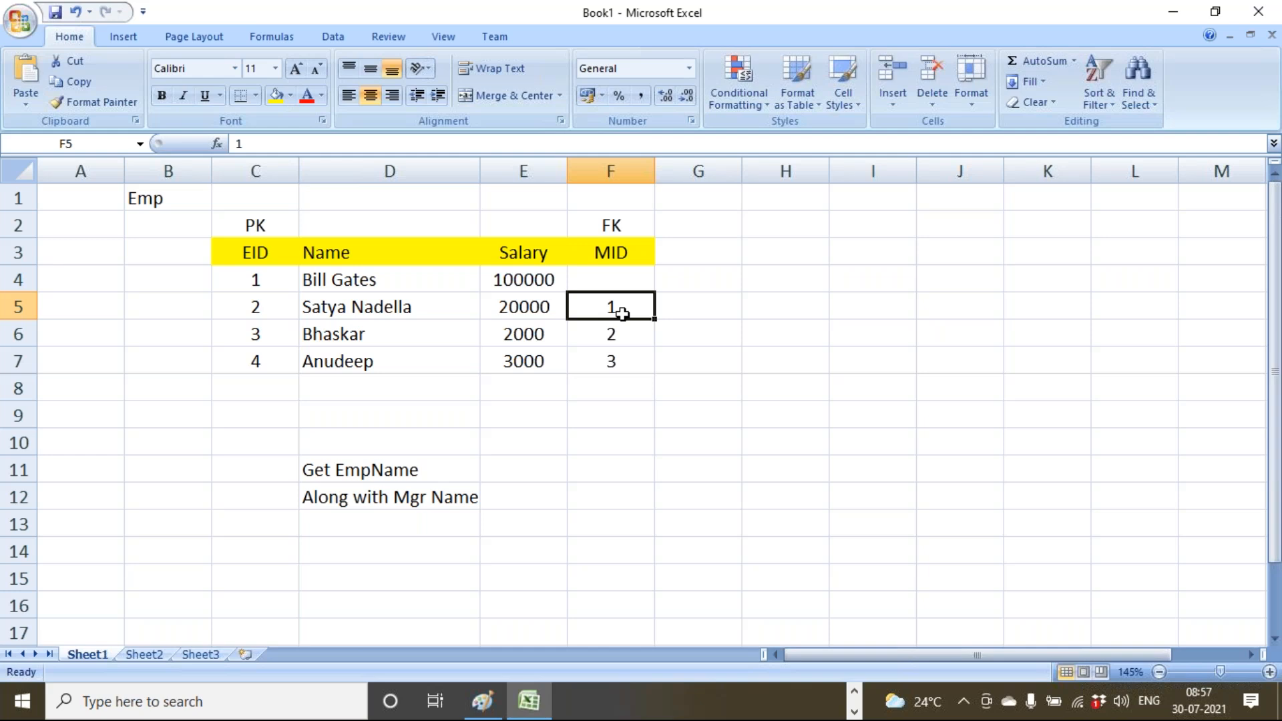
left_click_drag(232, 236, 358, 275)
left_click(338, 314)
left_click_drag(282, 252, 631, 357)
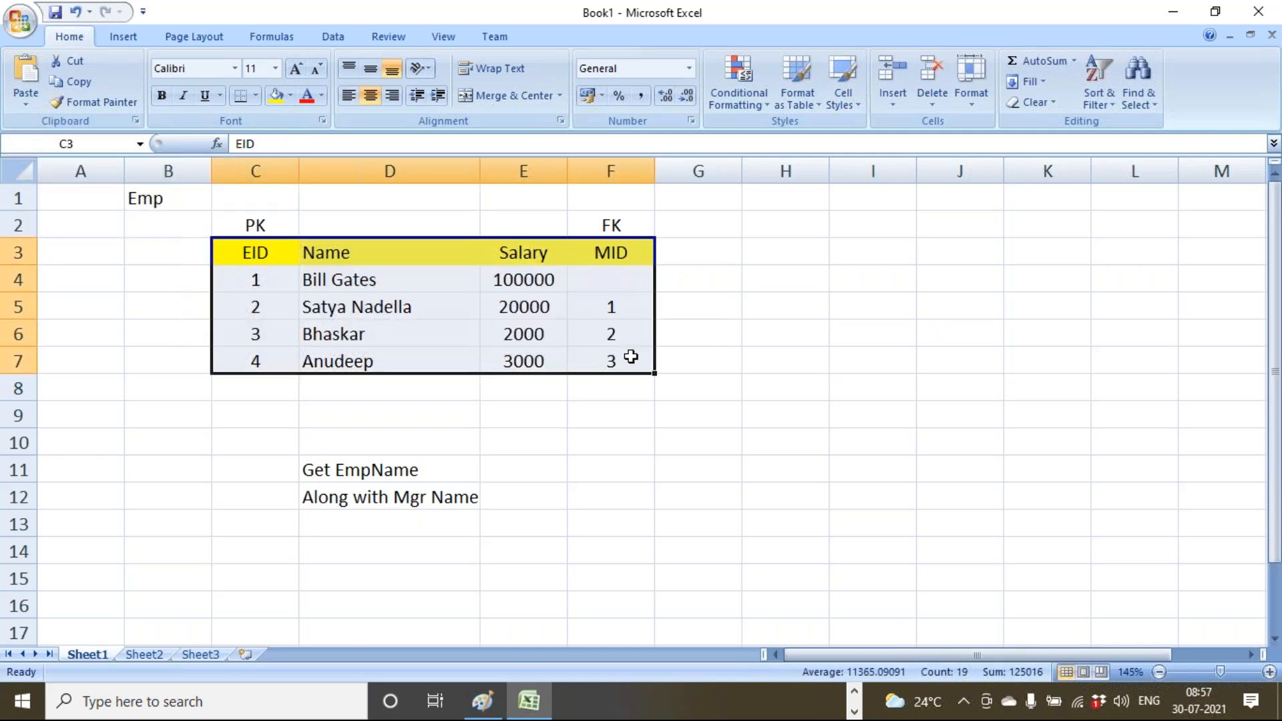
Paste a copy of the Emp table at H3.
key("ctrl+c")
left_click(801, 251)
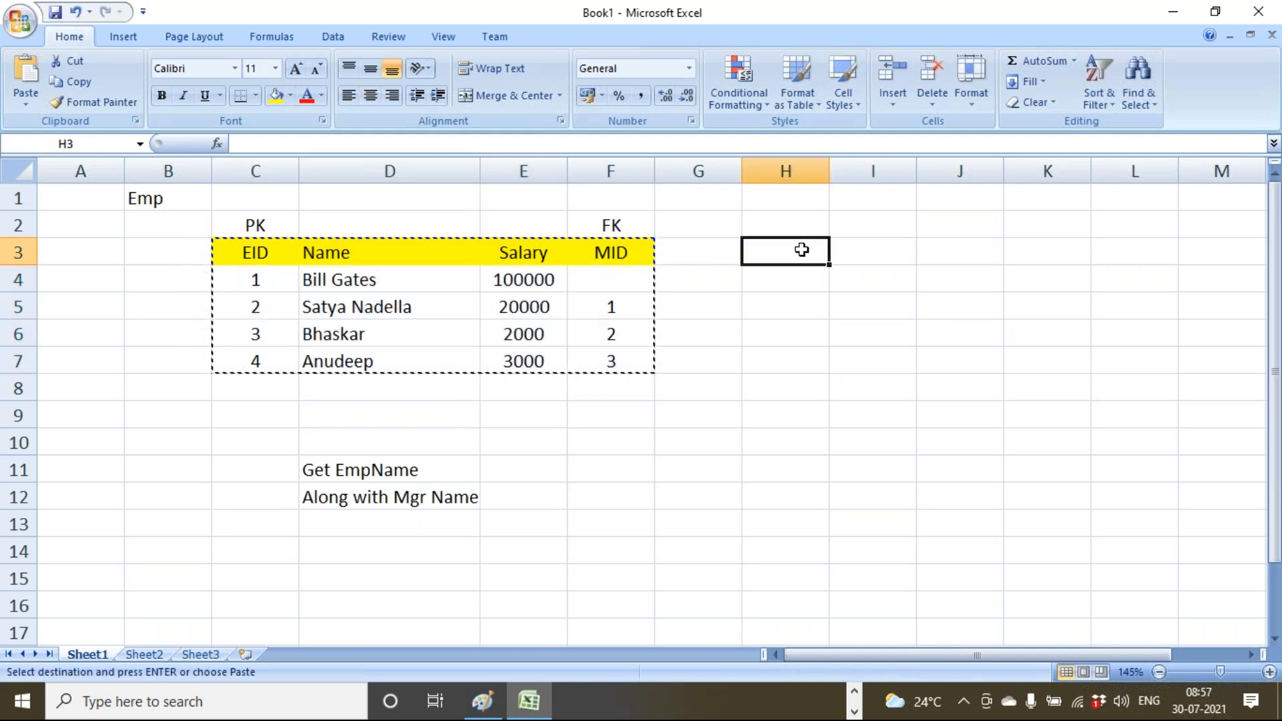
key("ctrl+v")
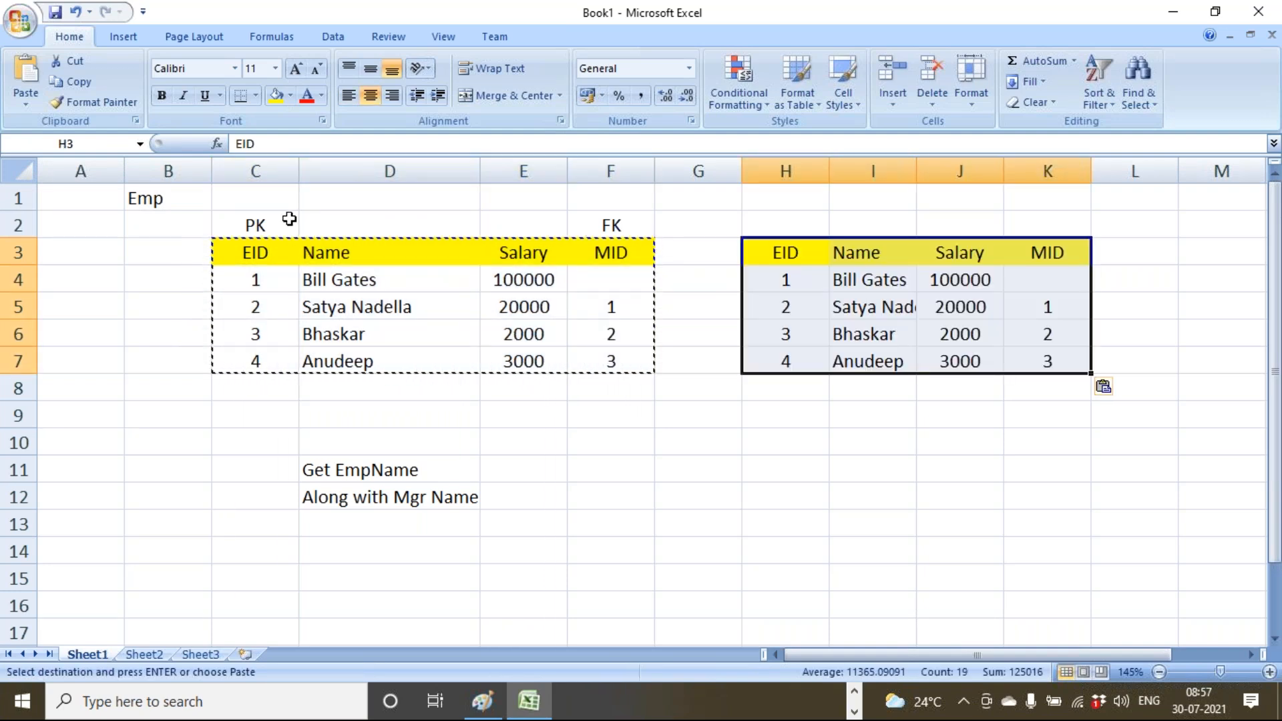
left_click(146, 200)
Label the original table E1 and the copy E2.
left_click(365, 196)
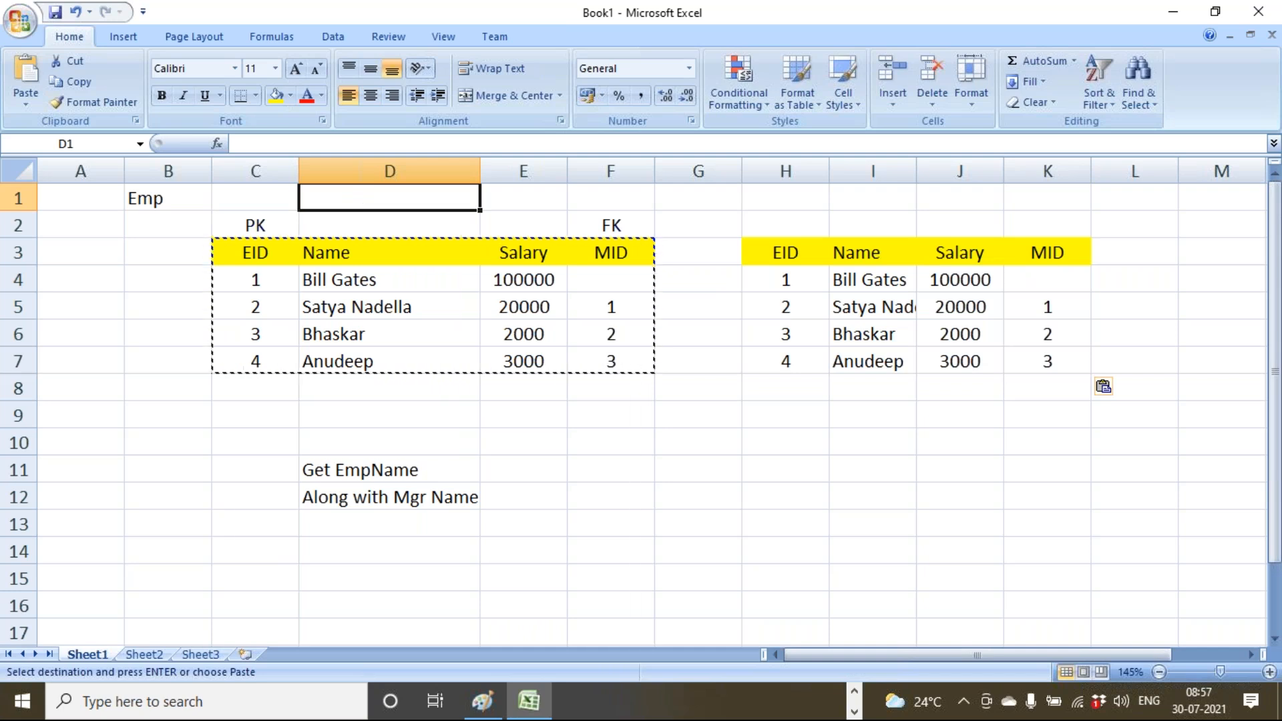
type("E1")
left_click(843, 197)
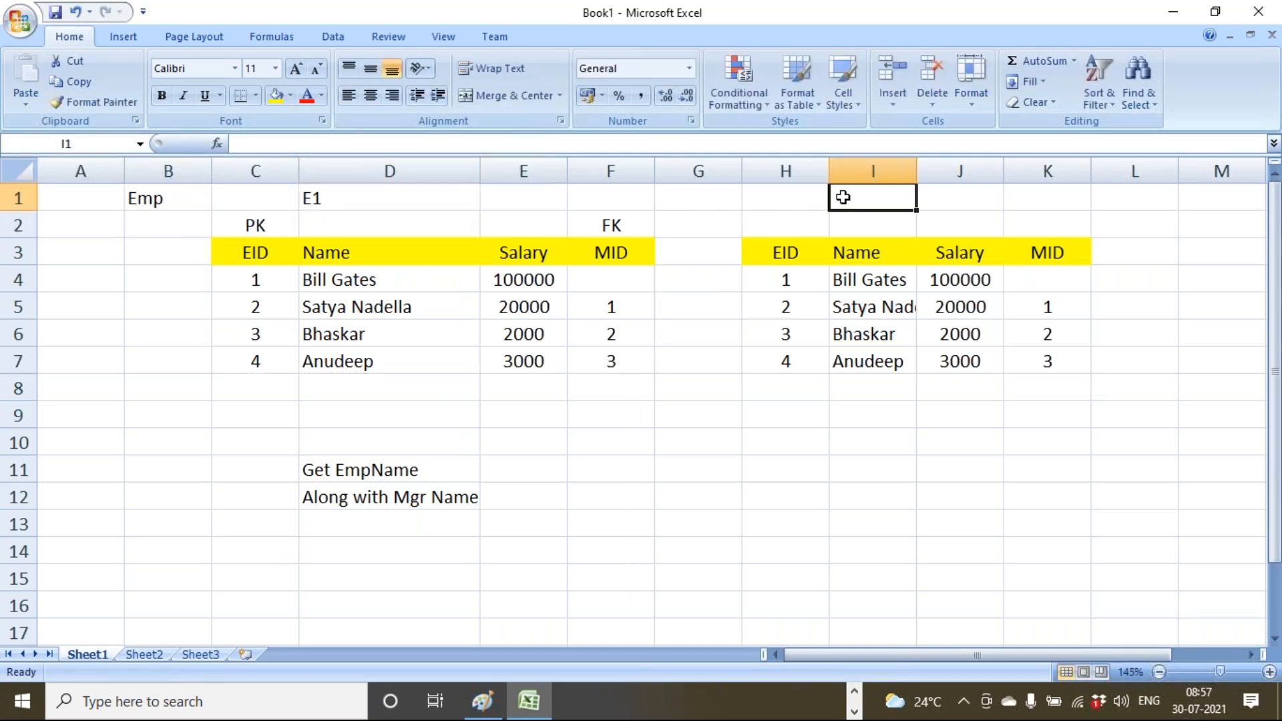
type("E2")
left_click(786, 387)
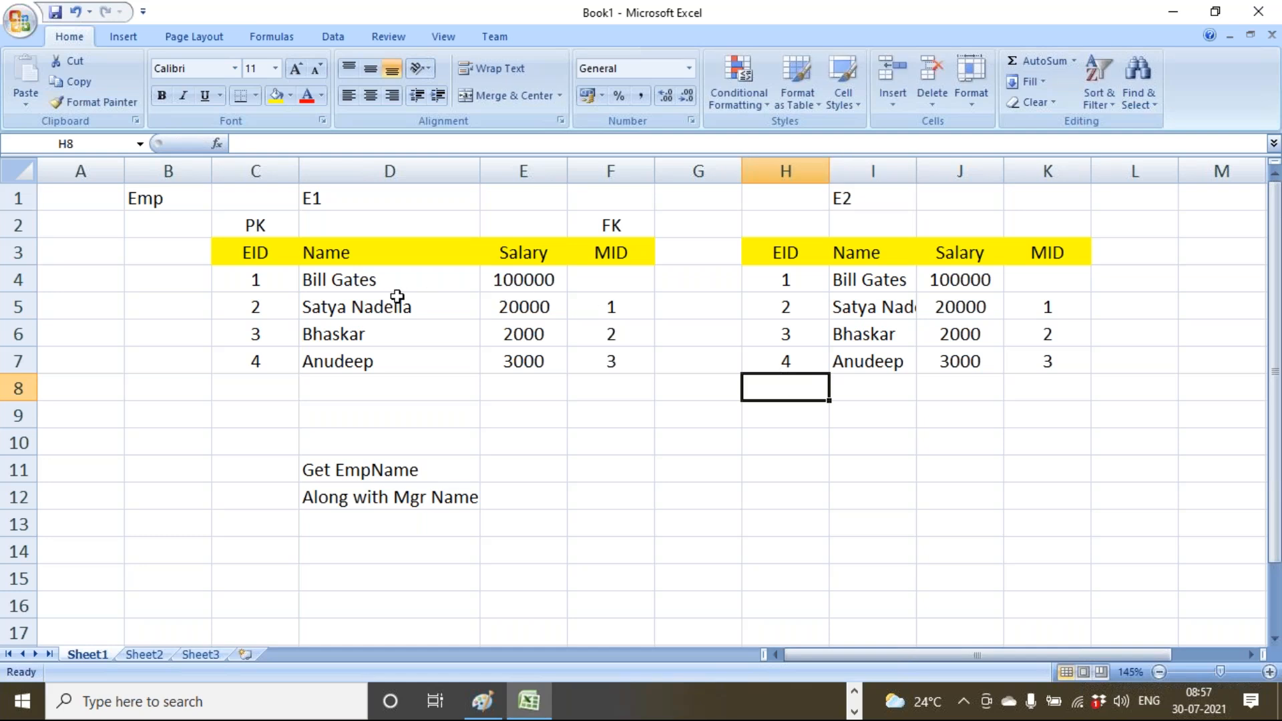
Compare the E1 and E2 tables' Name columns, then delete the two task note lines.
left_click_drag(392, 252, 400, 361)
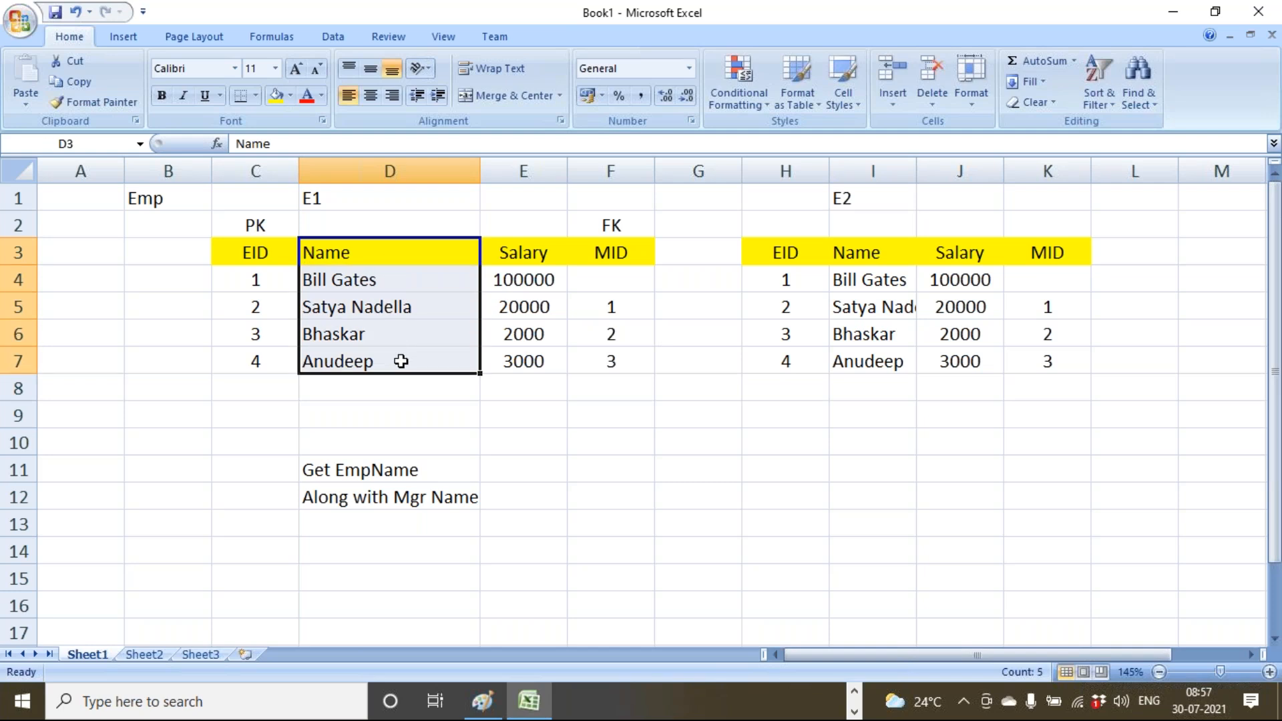
left_click(401, 498)
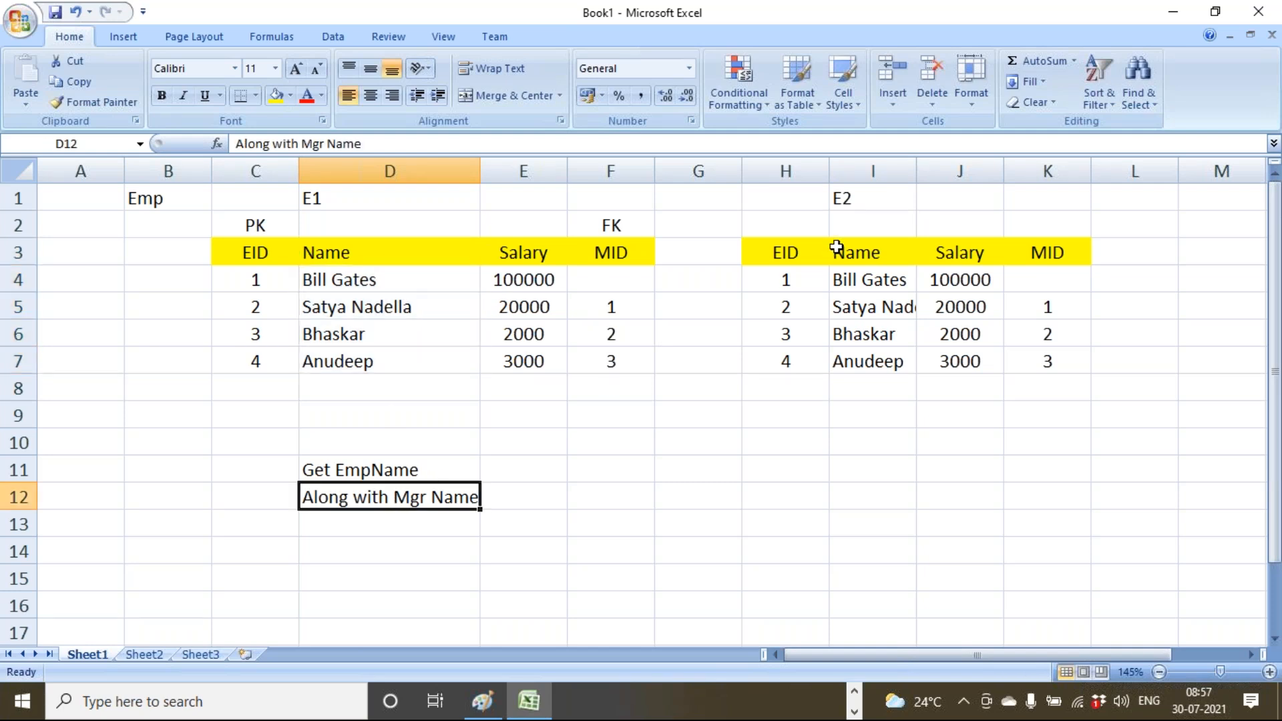
left_click_drag(865, 200, 865, 361)
left_click(854, 426)
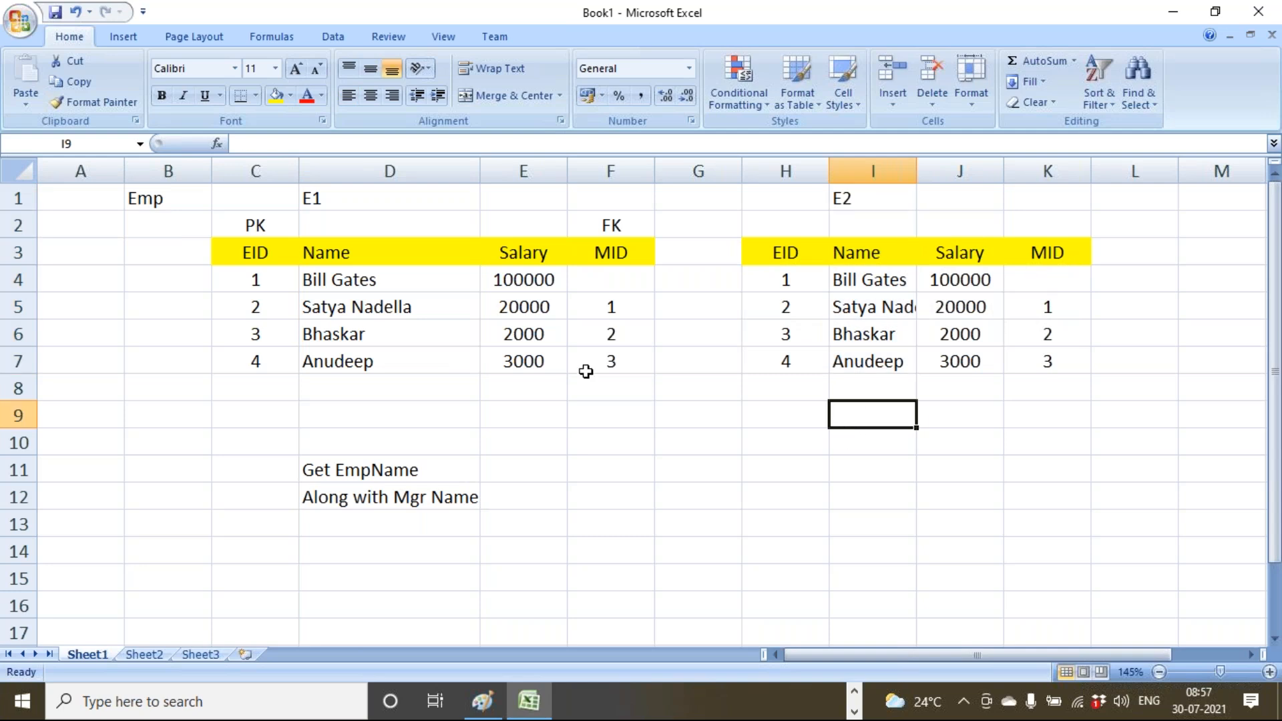
left_click_drag(233, 251, 604, 364)
left_click_drag(787, 258, 1006, 362)
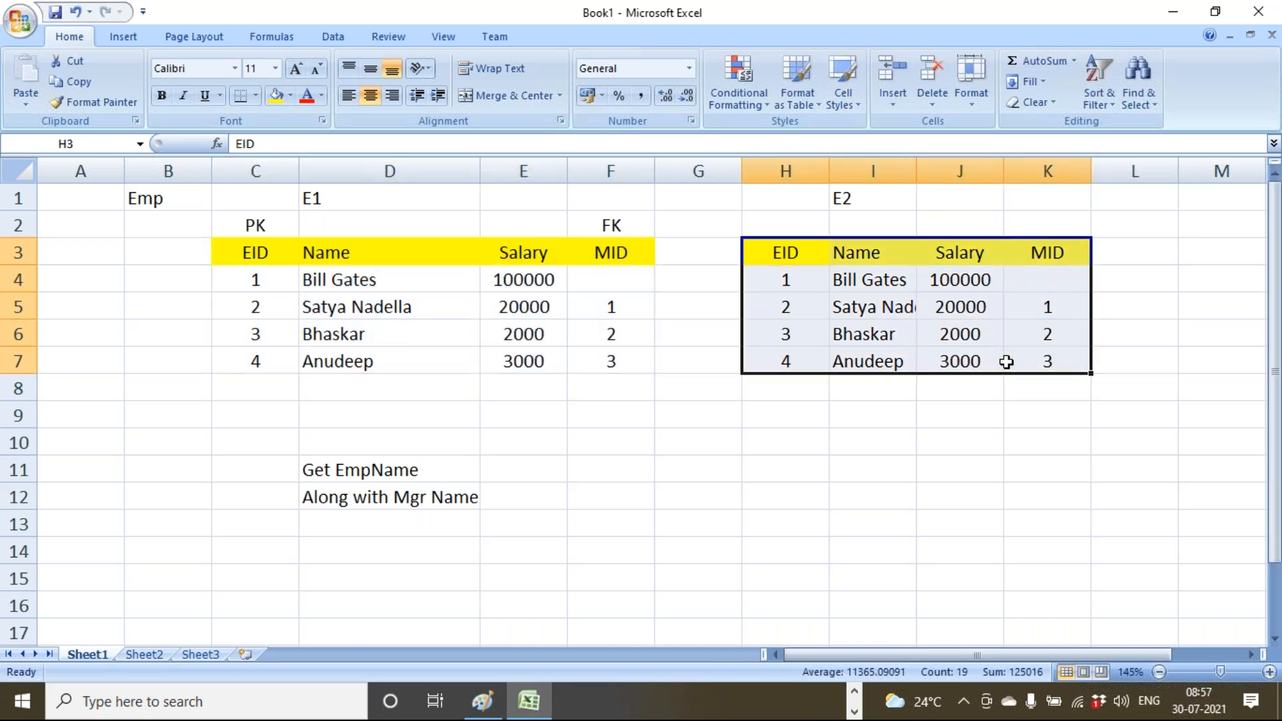
left_click_drag(426, 477, 427, 498)
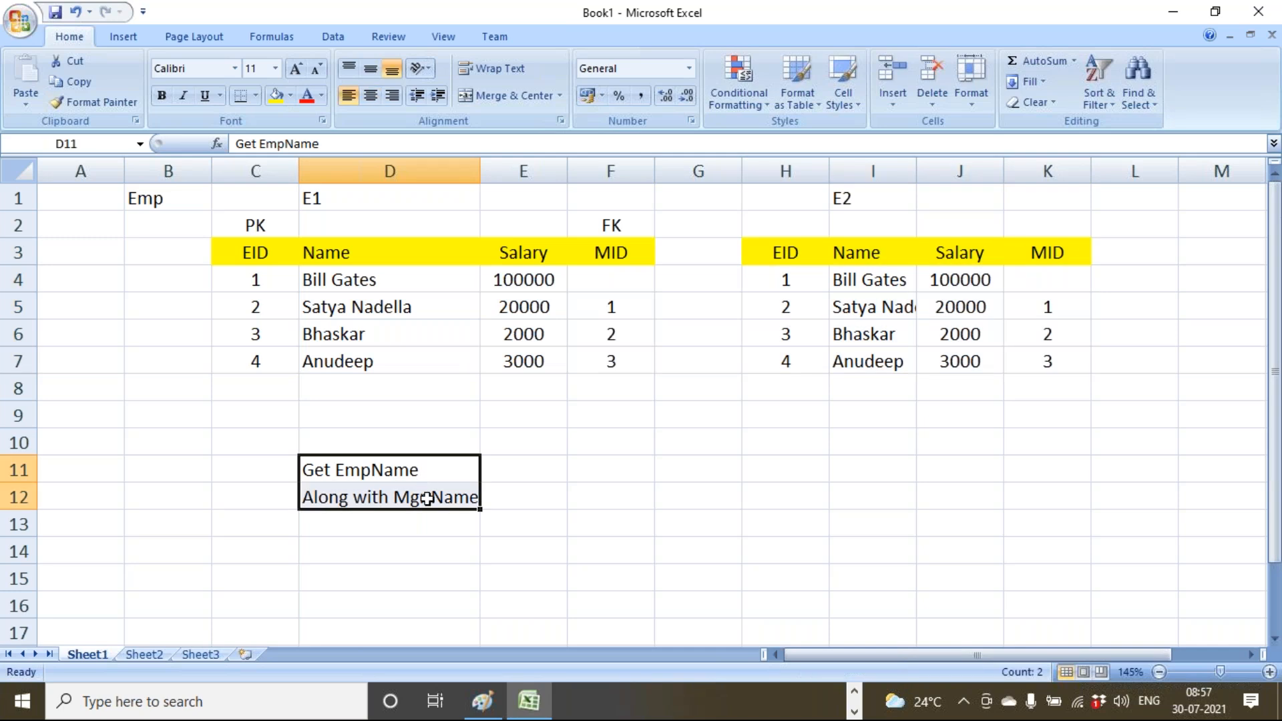
key("Delete")
Add an 'Inner Join' label below the tables and highlight the E1 and E2 tables.
left_click(277, 469)
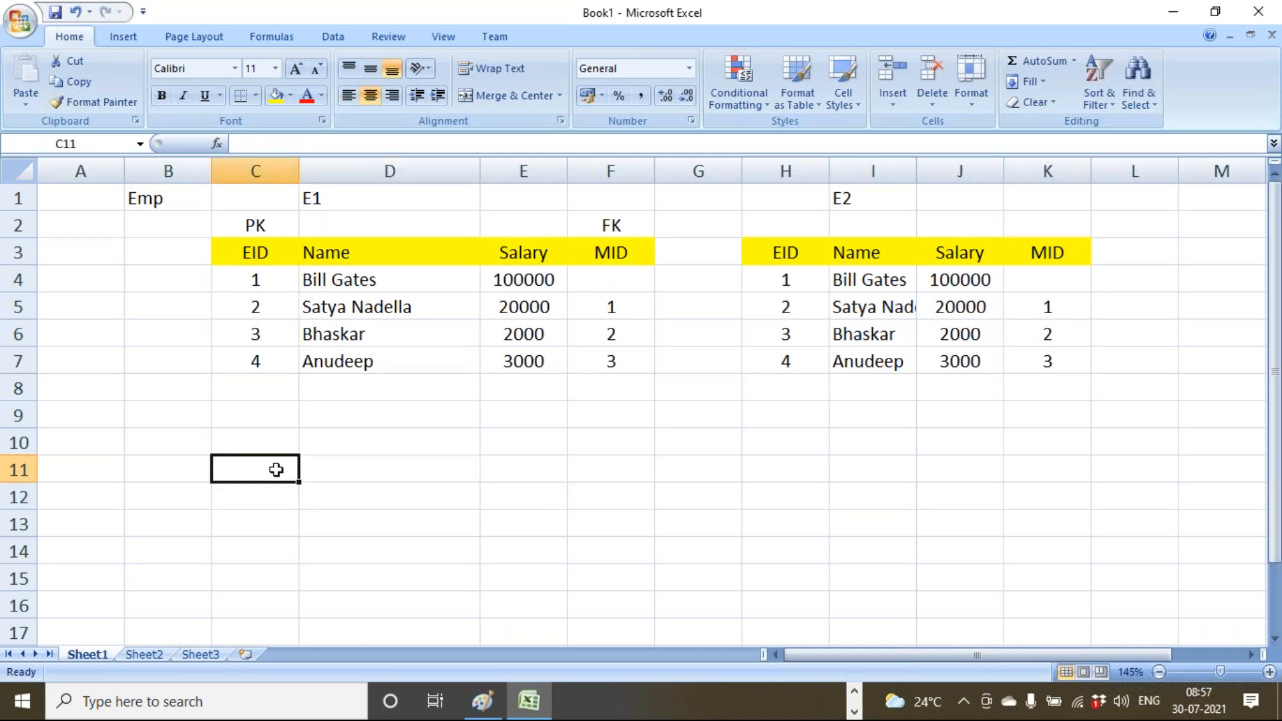
type("Inner")
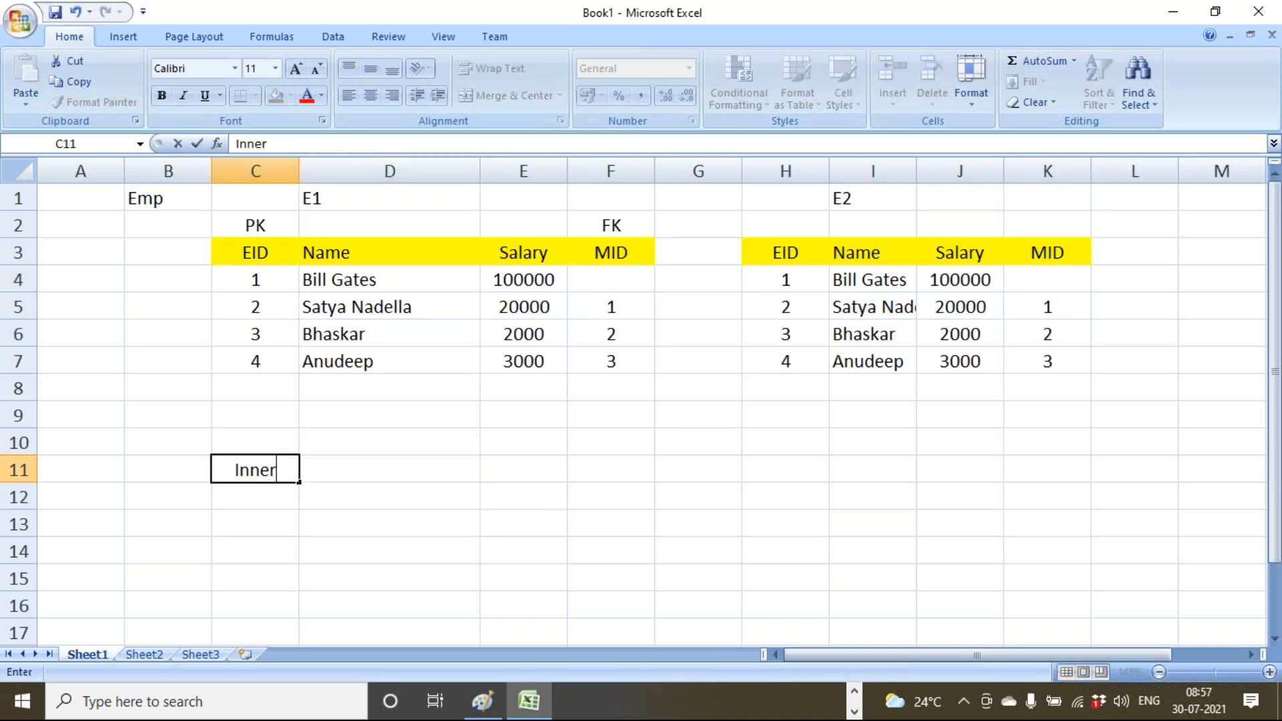
type(" Join")
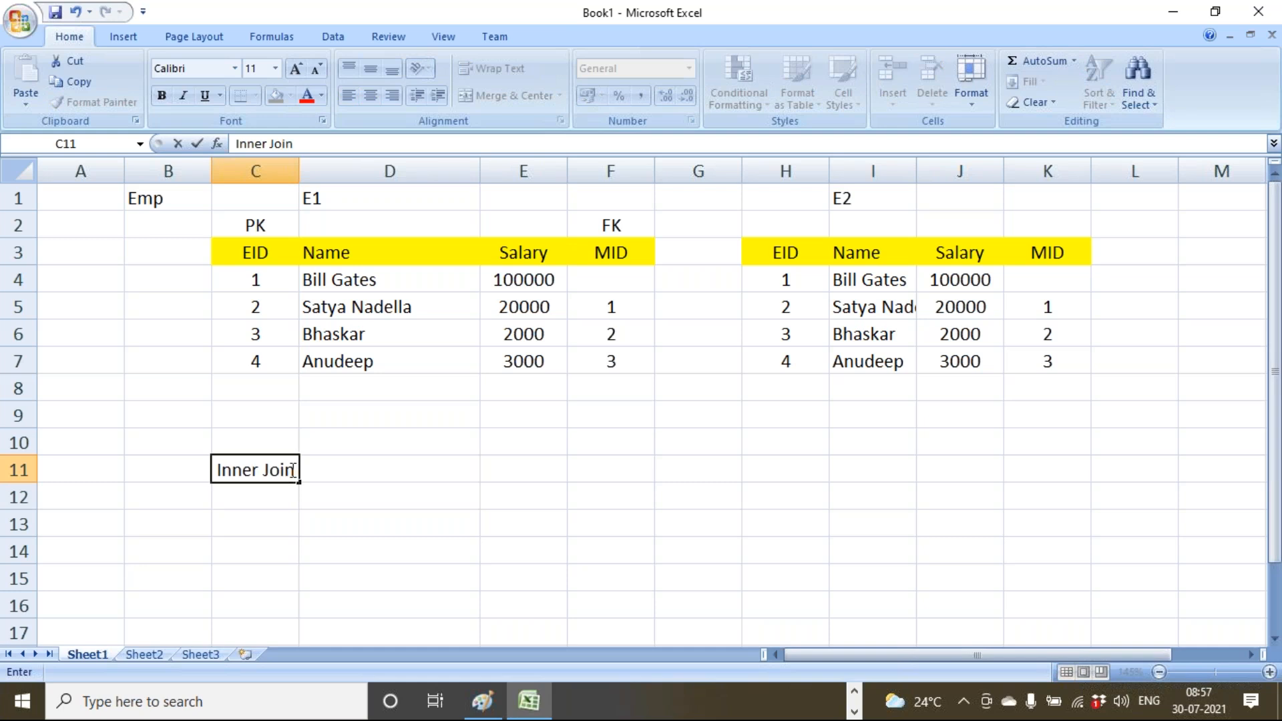
left_click(454, 490)
left_click_drag(257, 225, 581, 360)
left_click_drag(786, 225, 1008, 372)
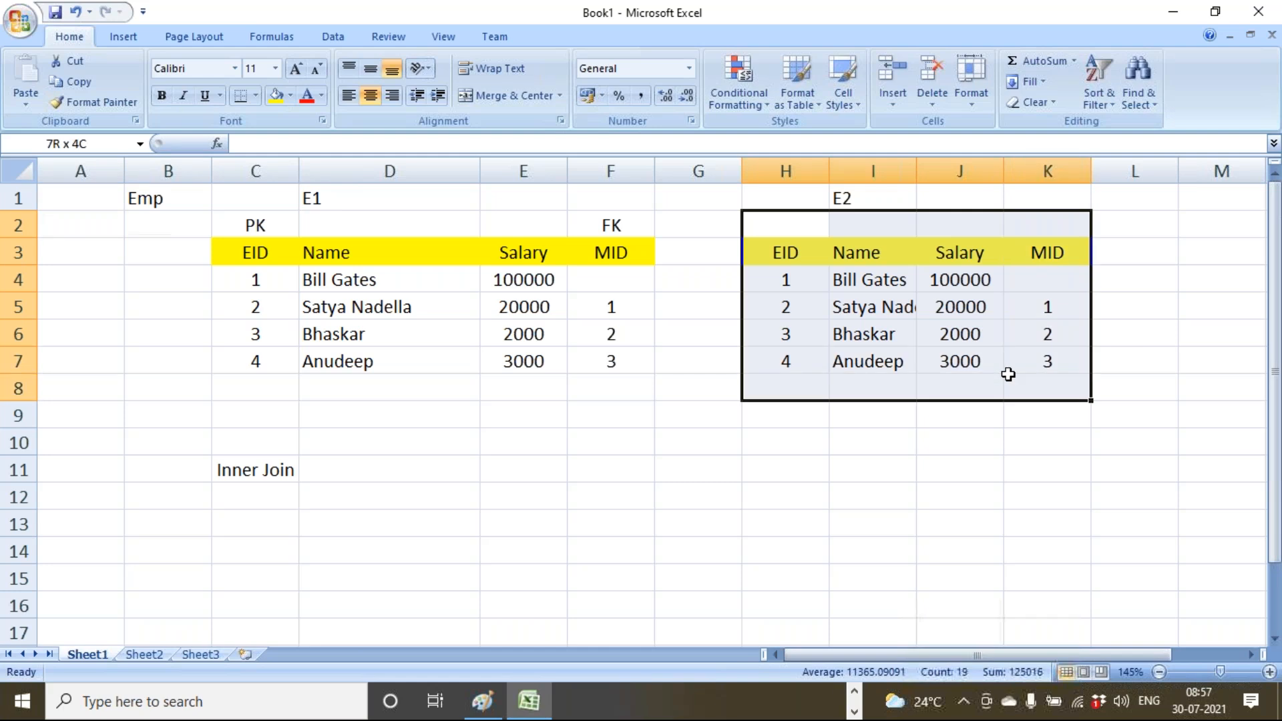
left_click(862, 205)
left_click_drag(255, 199, 562, 369)
left_click(523, 414)
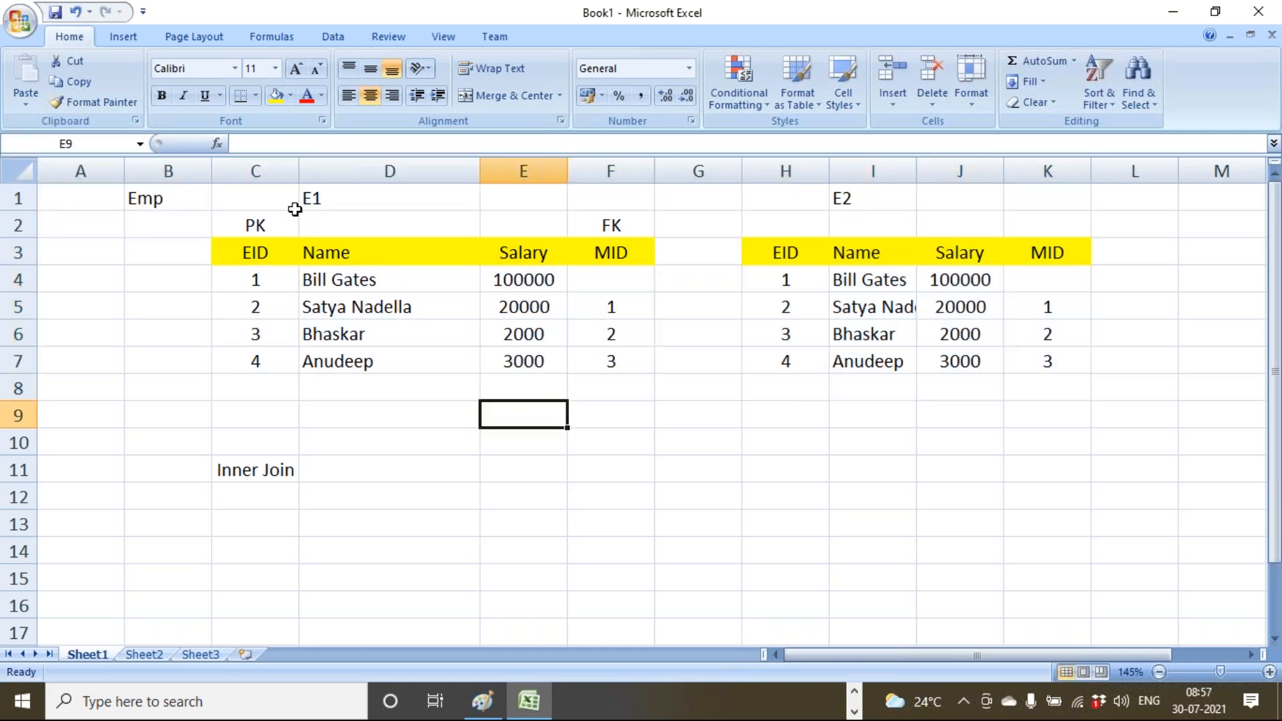
Rename the table labels E1 and E2 to Emp and Emp2.
left_click(327, 198)
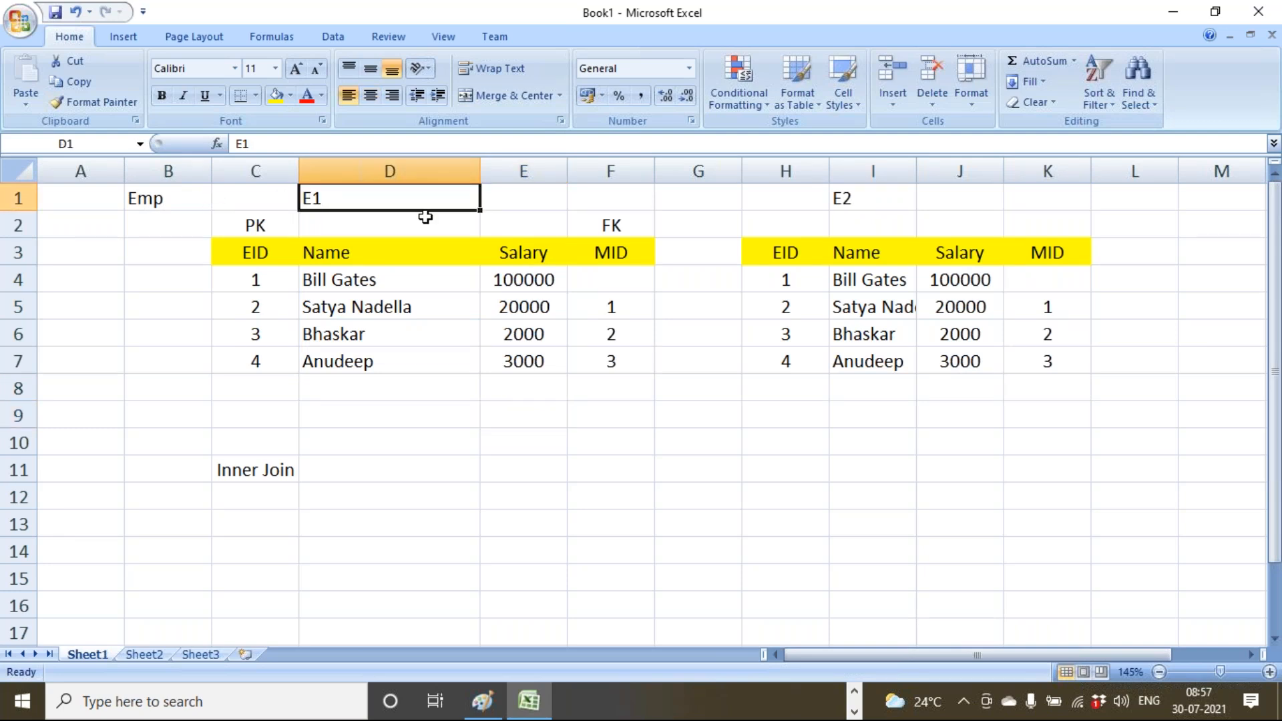
type("Emp")
left_click(864, 198)
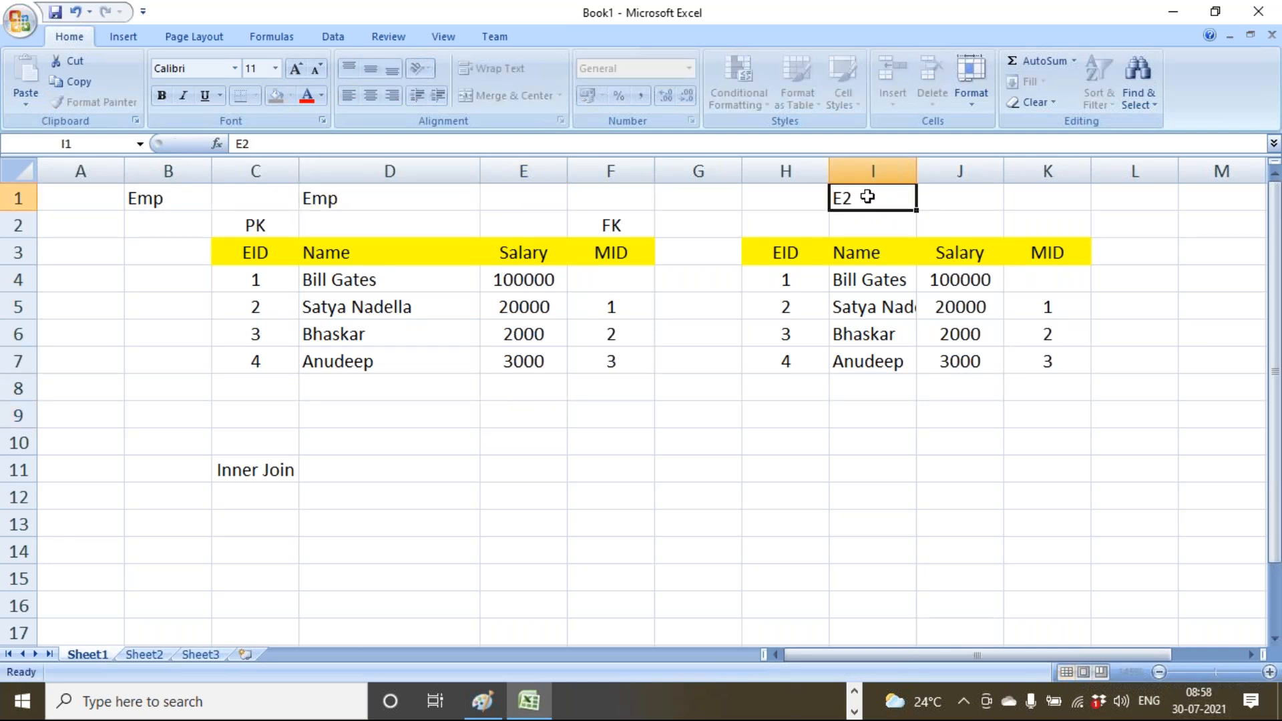
type("Emp")
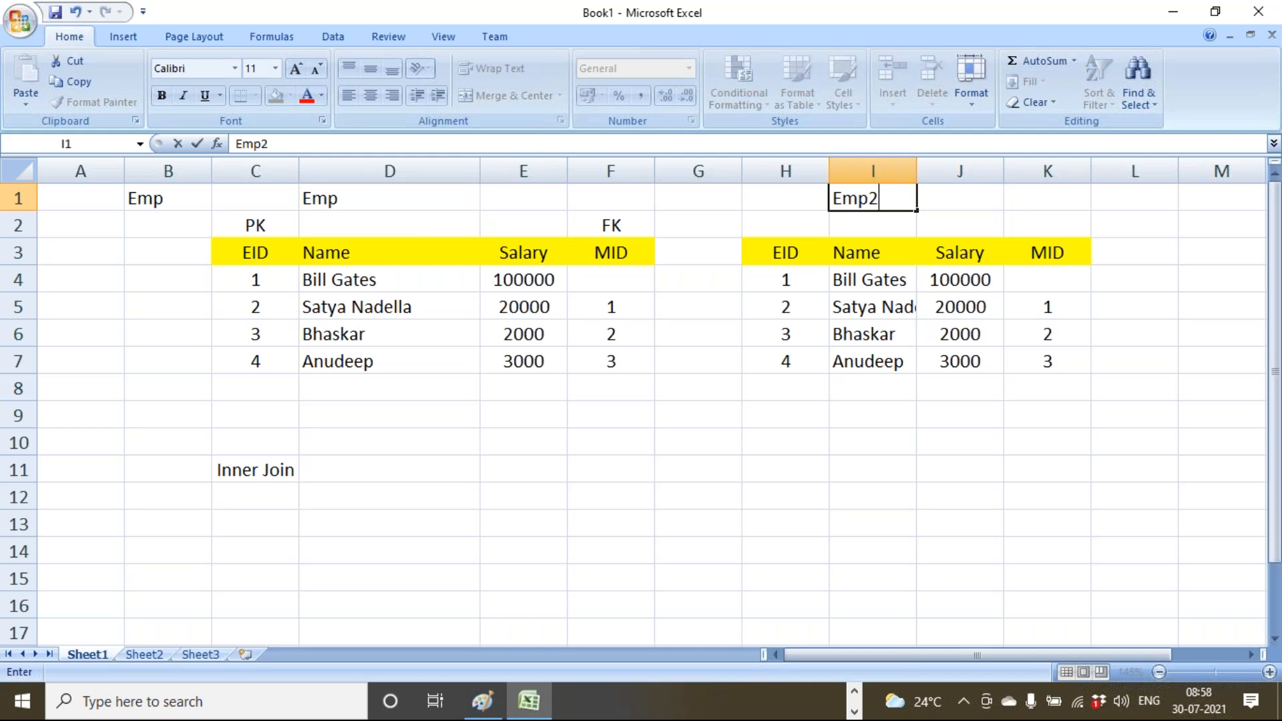
left_click(749, 380)
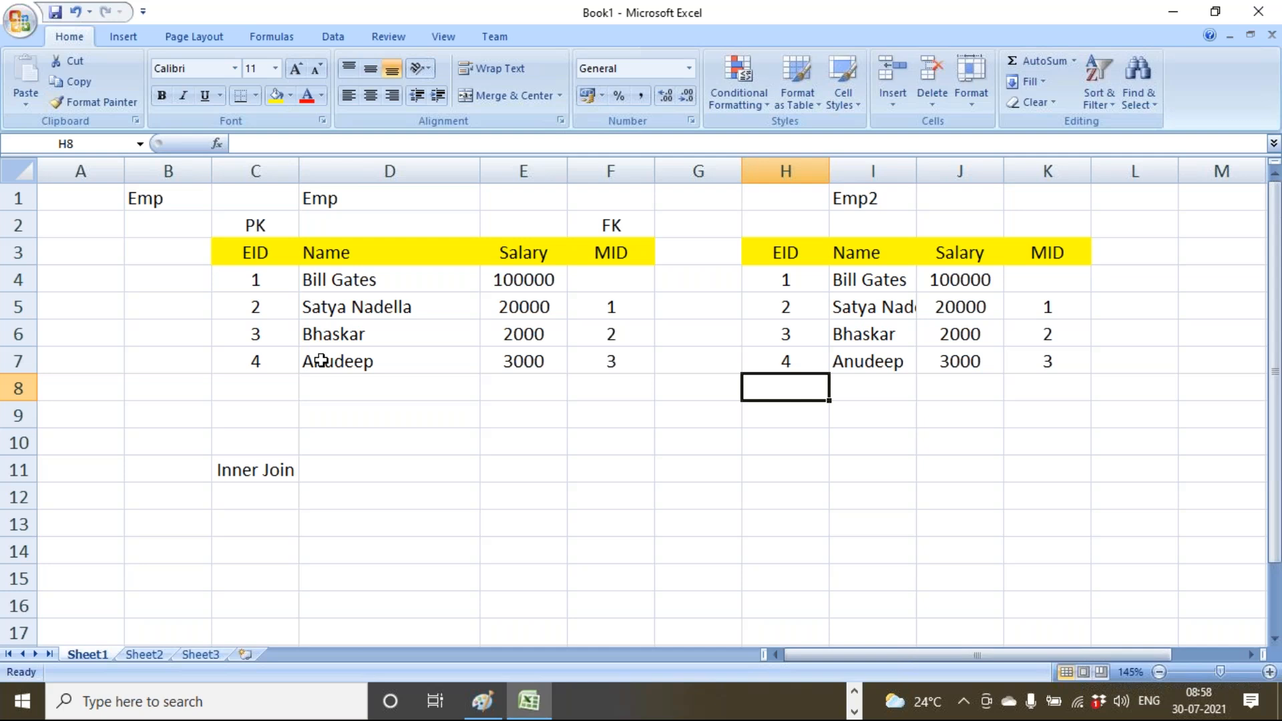
left_click_drag(261, 251, 270, 358)
left_click(1079, 252)
left_click_drag(1079, 251, 1067, 353)
left_click_drag(791, 250, 786, 380)
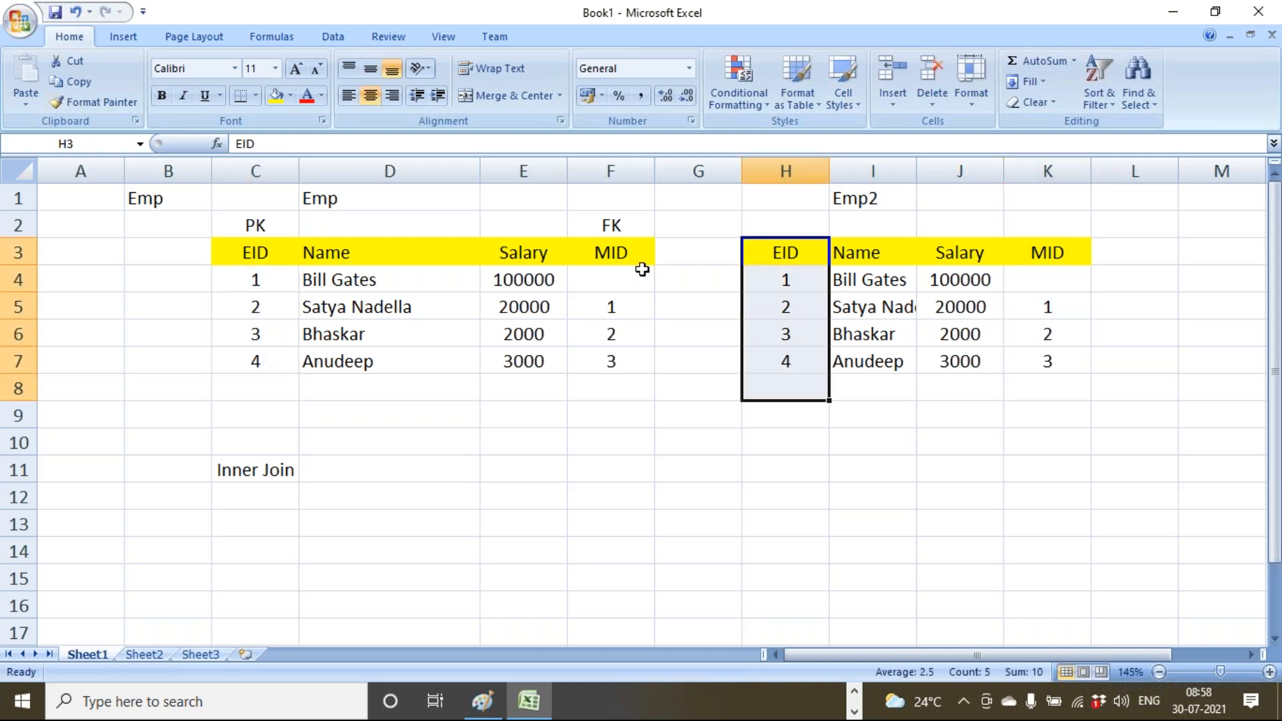
left_click_drag(629, 249, 635, 378)
left_click(667, 529)
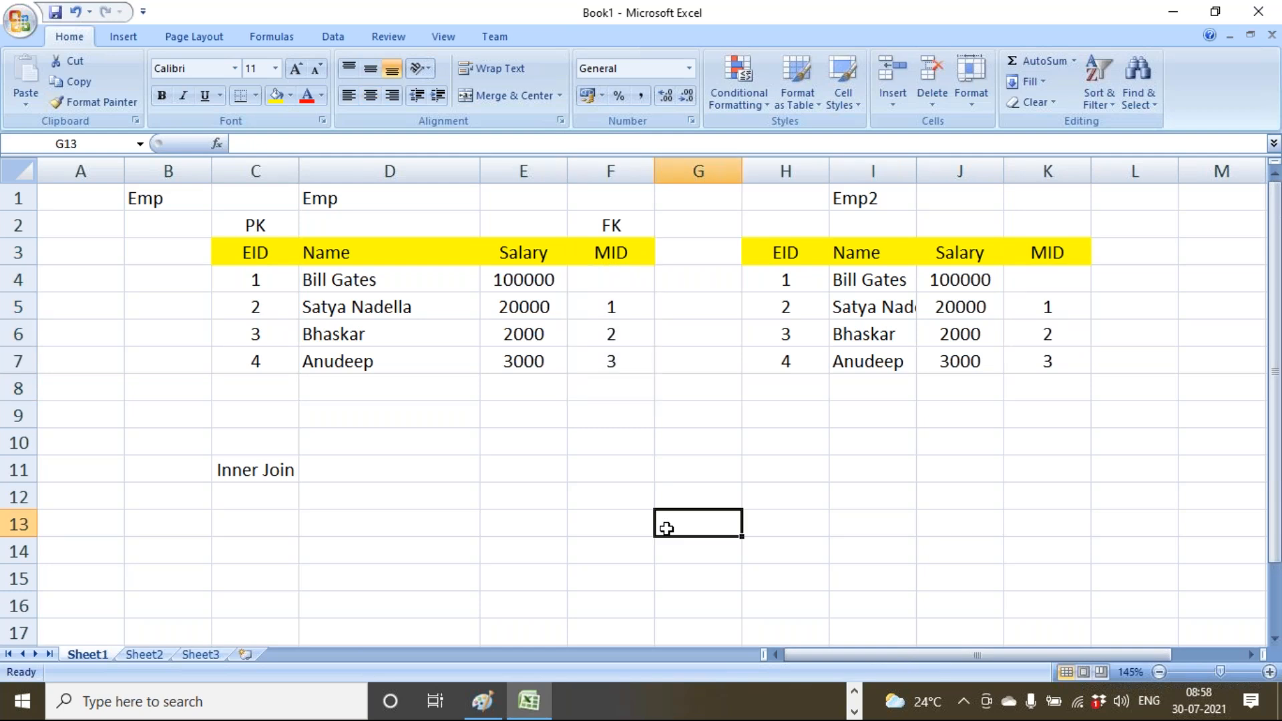
left_click_drag(259, 252, 270, 369)
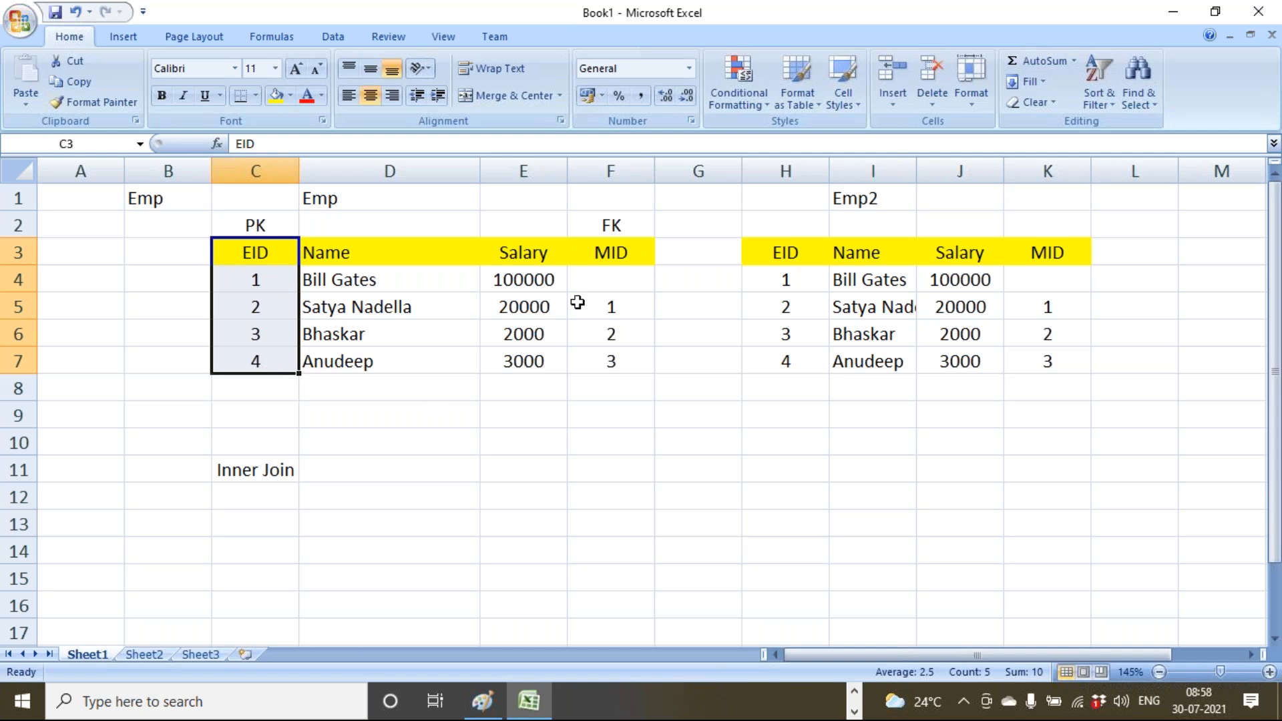
left_click(268, 279)
left_click_drag(1078, 248, 1072, 388)
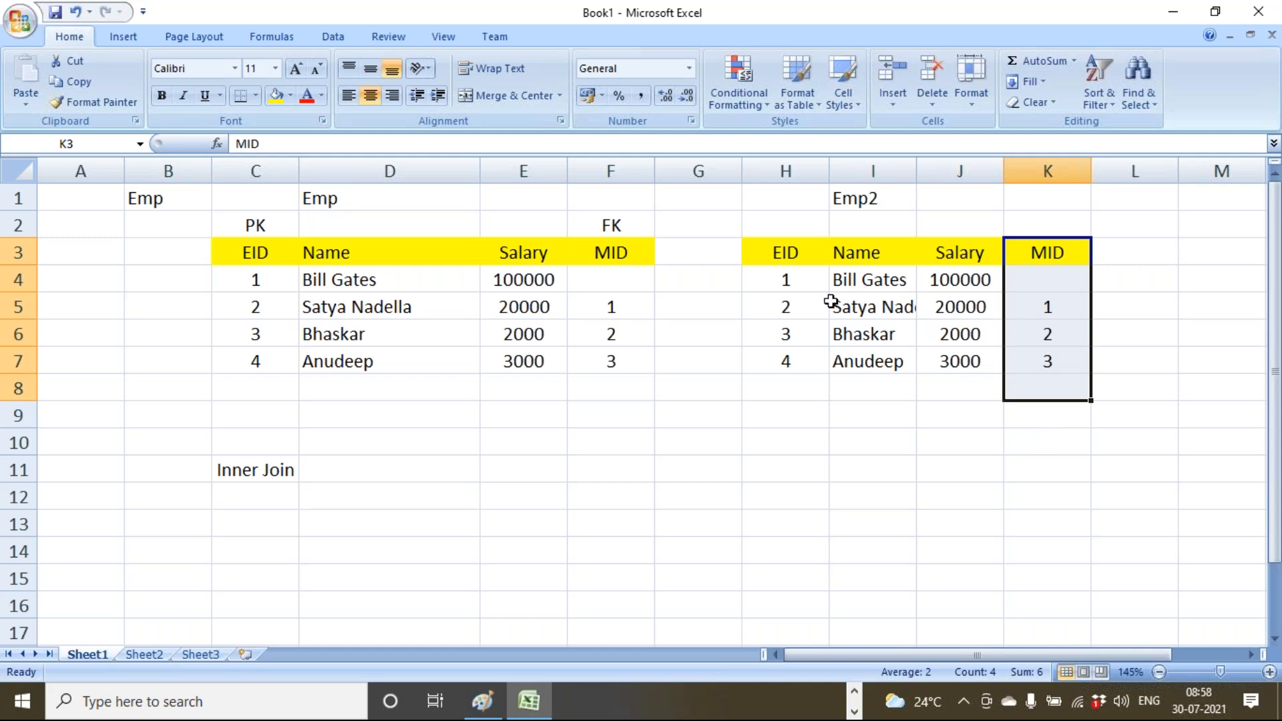
left_click_drag(792, 255, 802, 386)
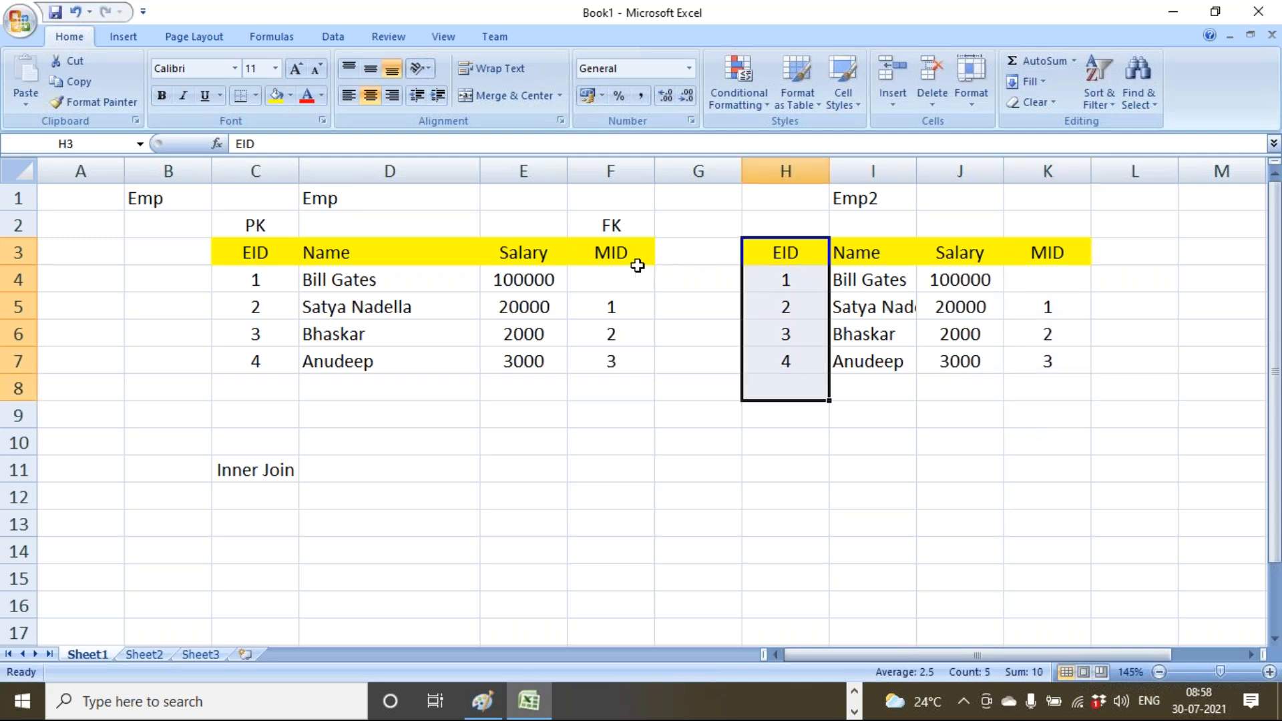
left_click_drag(622, 251, 626, 380)
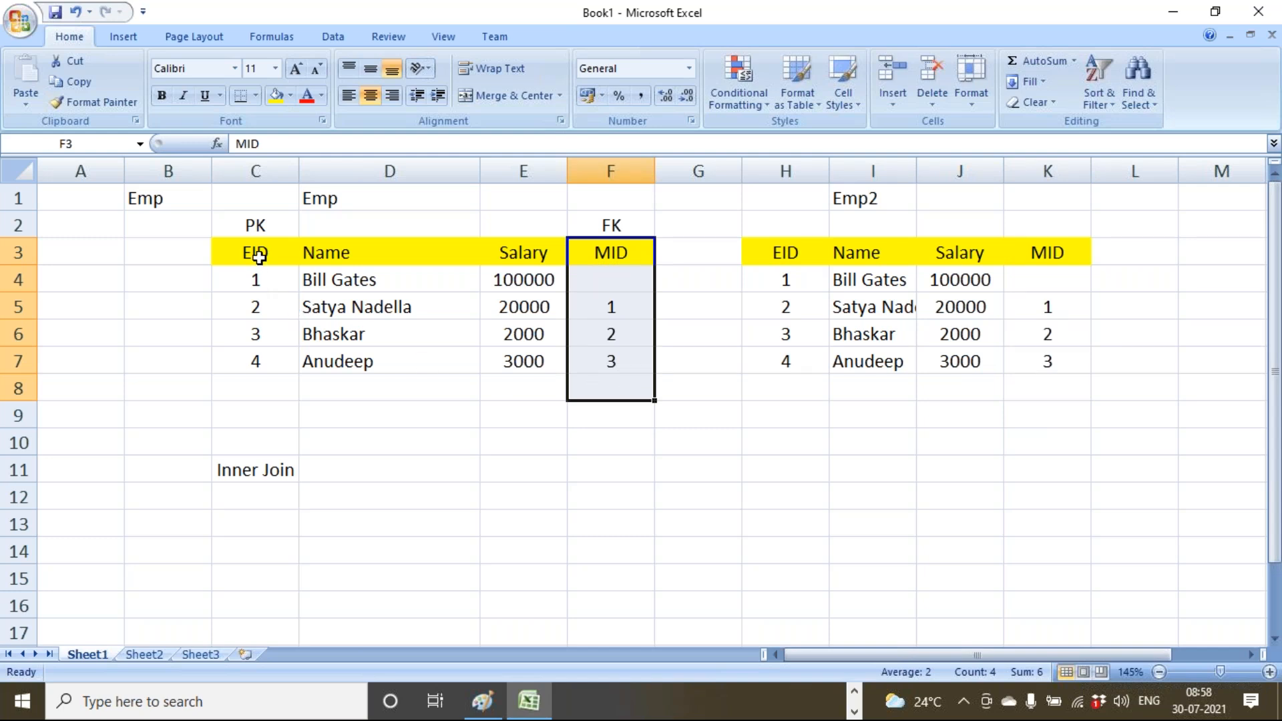
left_click(306, 199)
left_click(278, 252)
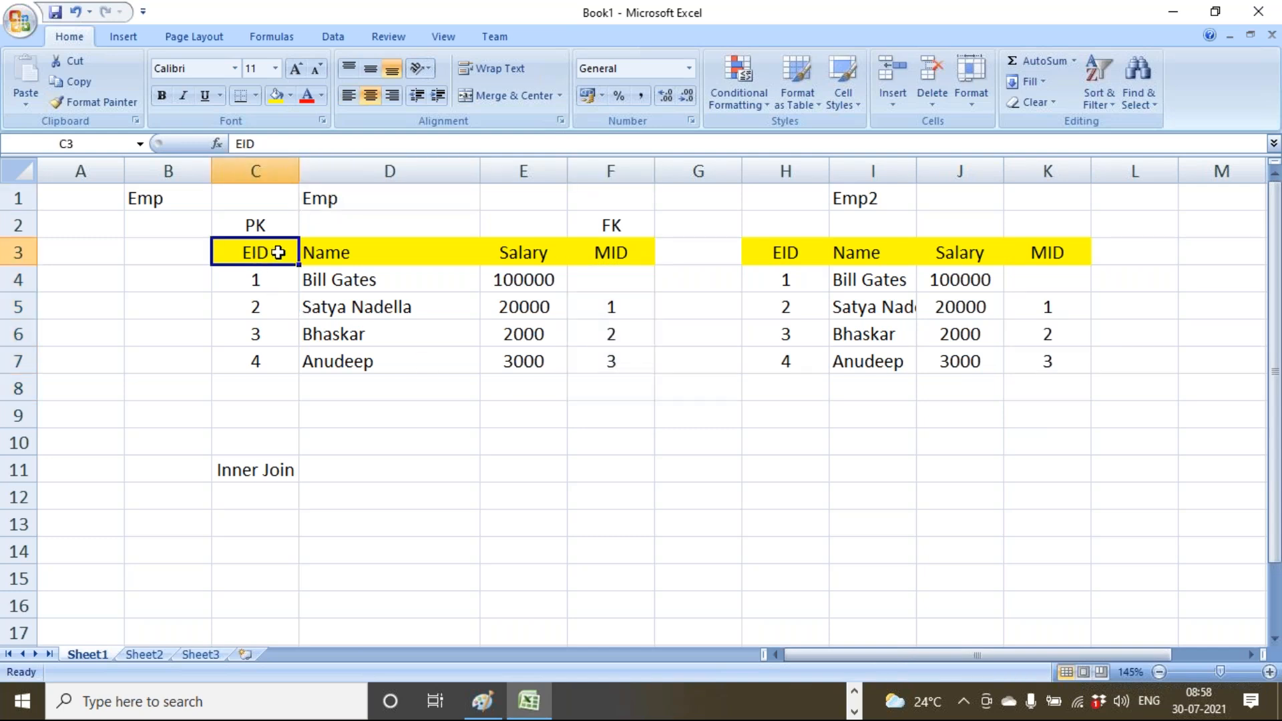
left_click(609, 251)
left_click(267, 253)
left_click(596, 248)
left_click_drag(380, 251, 396, 393)
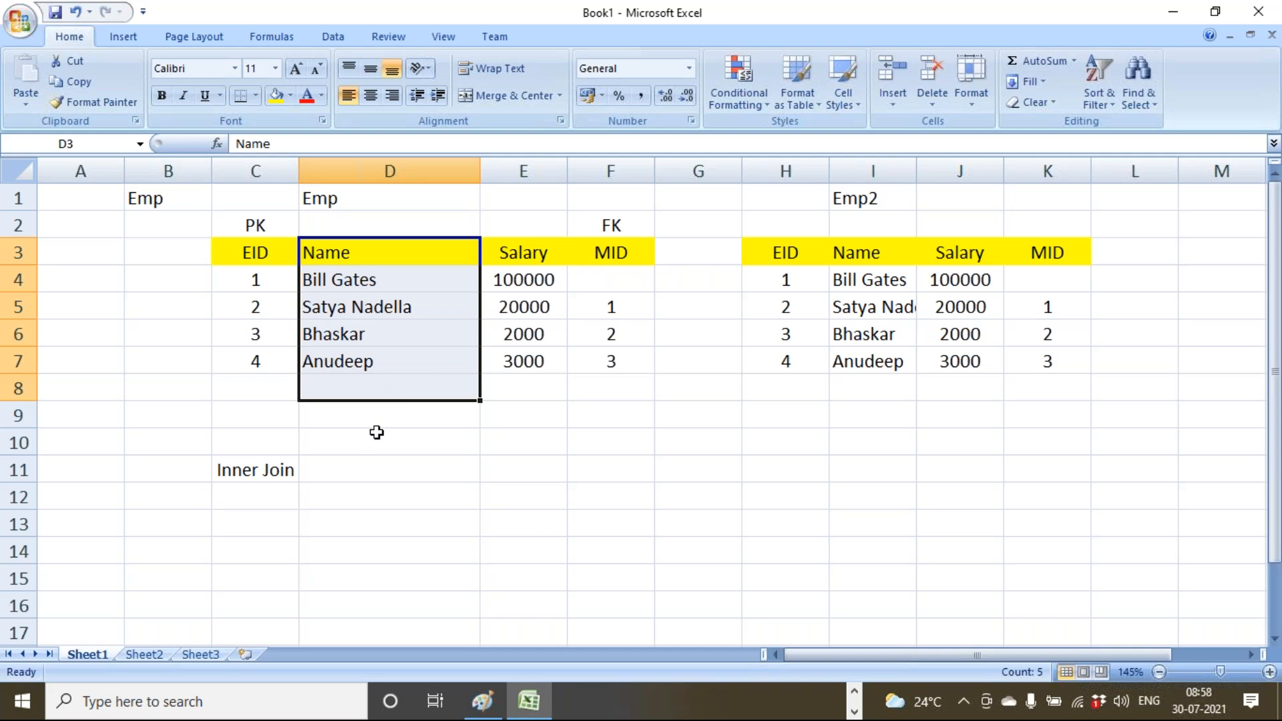
left_click(377, 433)
left_click_drag(253, 231, 641, 361)
left_click(778, 257)
left_click_drag(778, 257, 1105, 361)
left_click(1017, 464)
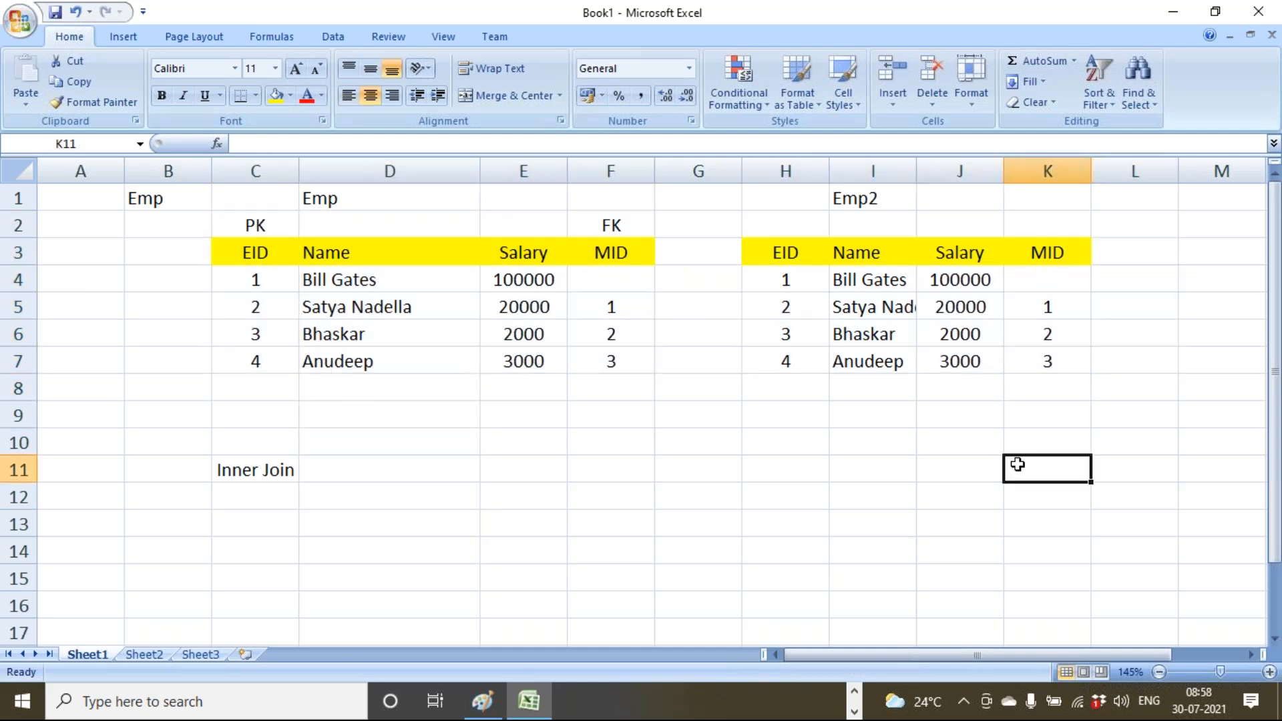
left_click(302, 200)
left_click(858, 198)
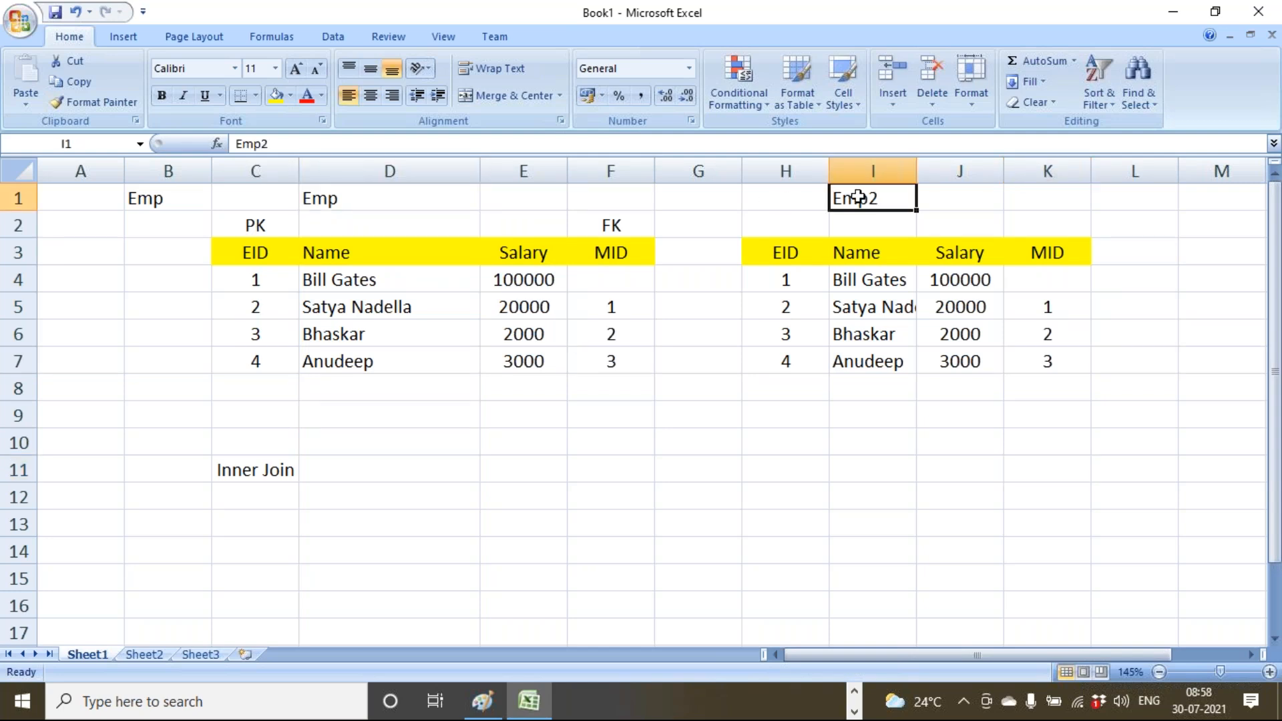
Autofit Emp2's Name column and mark the EID and MID key columns of both tables.
double_click(919, 172)
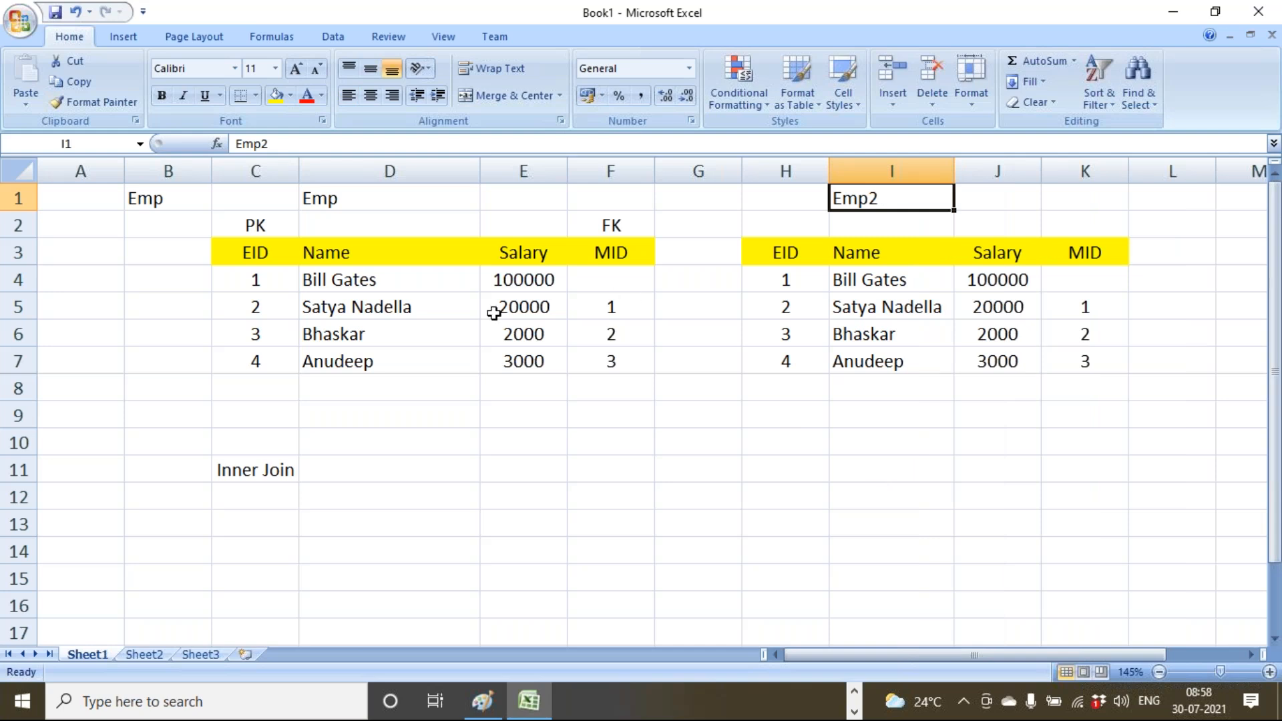
left_click_drag(258, 252, 280, 358)
left_click_drag(1070, 251, 1102, 338)
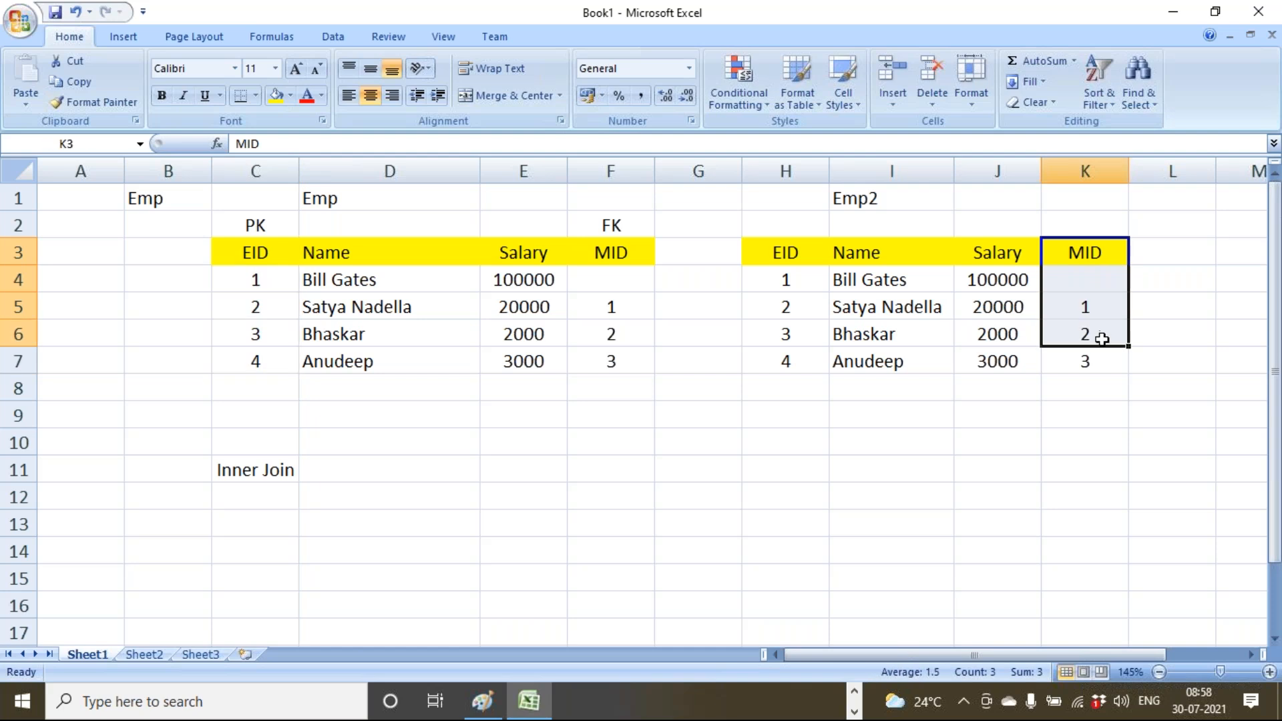
left_click_drag(805, 258, 802, 364)
left_click_drag(618, 258, 651, 441)
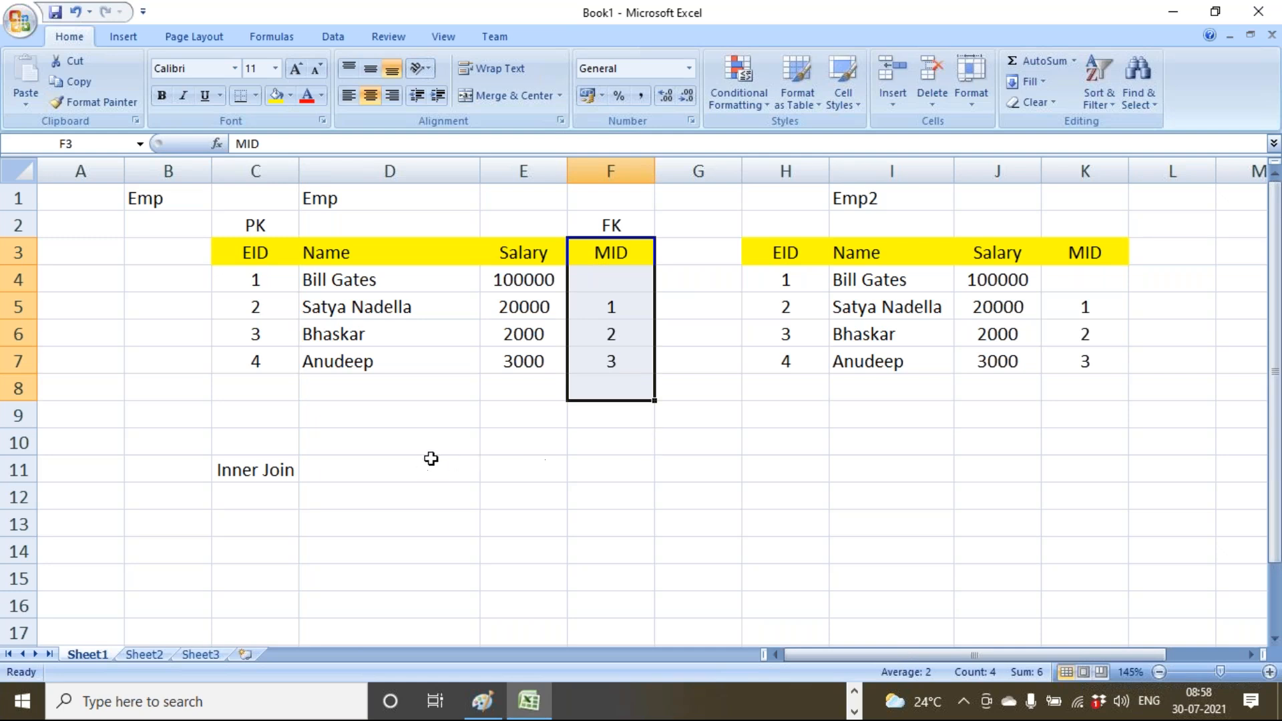
left_click_drag(788, 254, 792, 364)
Fill Emp's MID column and Emp2's EID column green.
left_click_drag(637, 262, 621, 355)
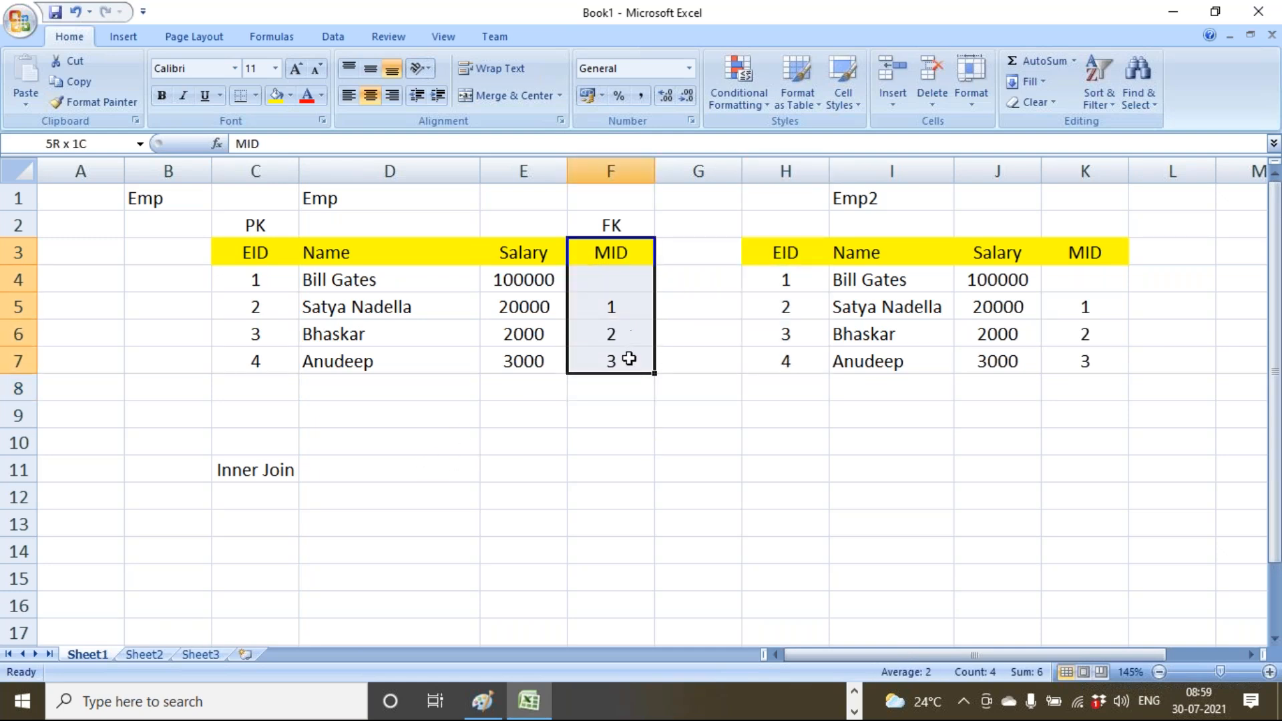
left_click(290, 95)
left_click(338, 235)
left_click_drag(774, 253, 775, 353)
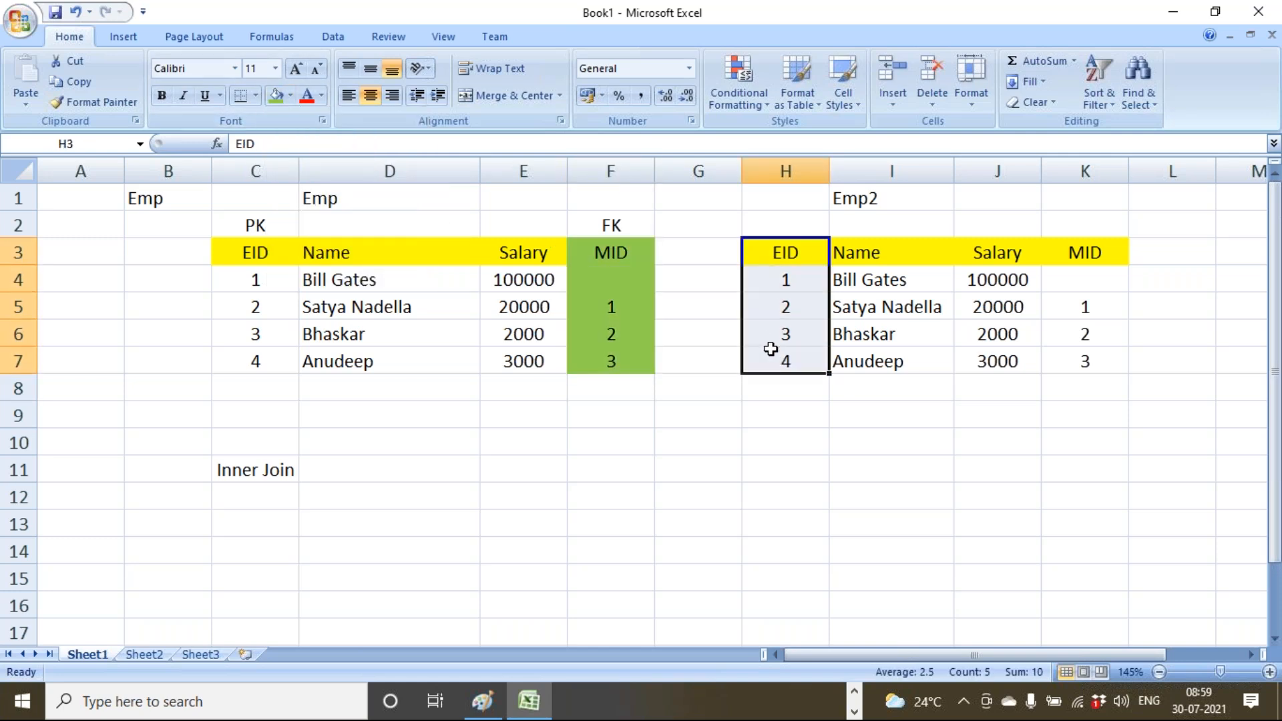
left_click(276, 95)
left_click(551, 460)
left_click(256, 479)
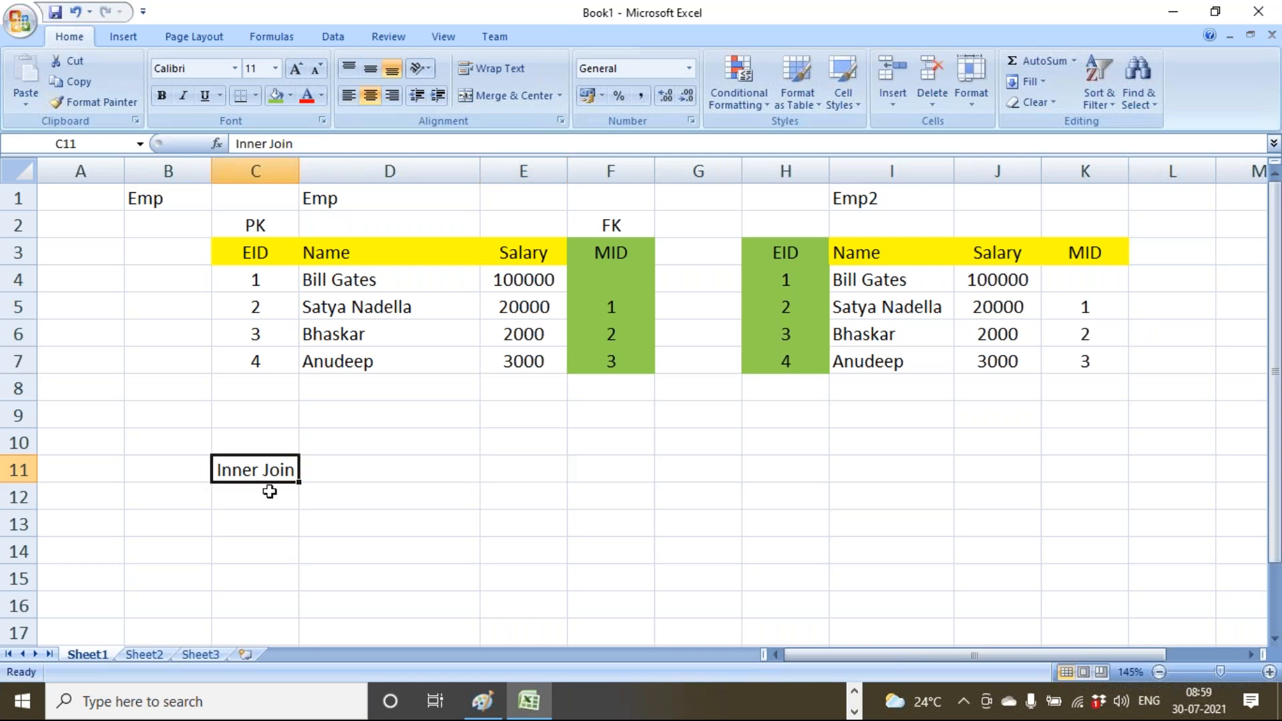
Copy the Emp header row C3:F3.
left_click_drag(251, 256, 585, 257)
key("ctrl+c")
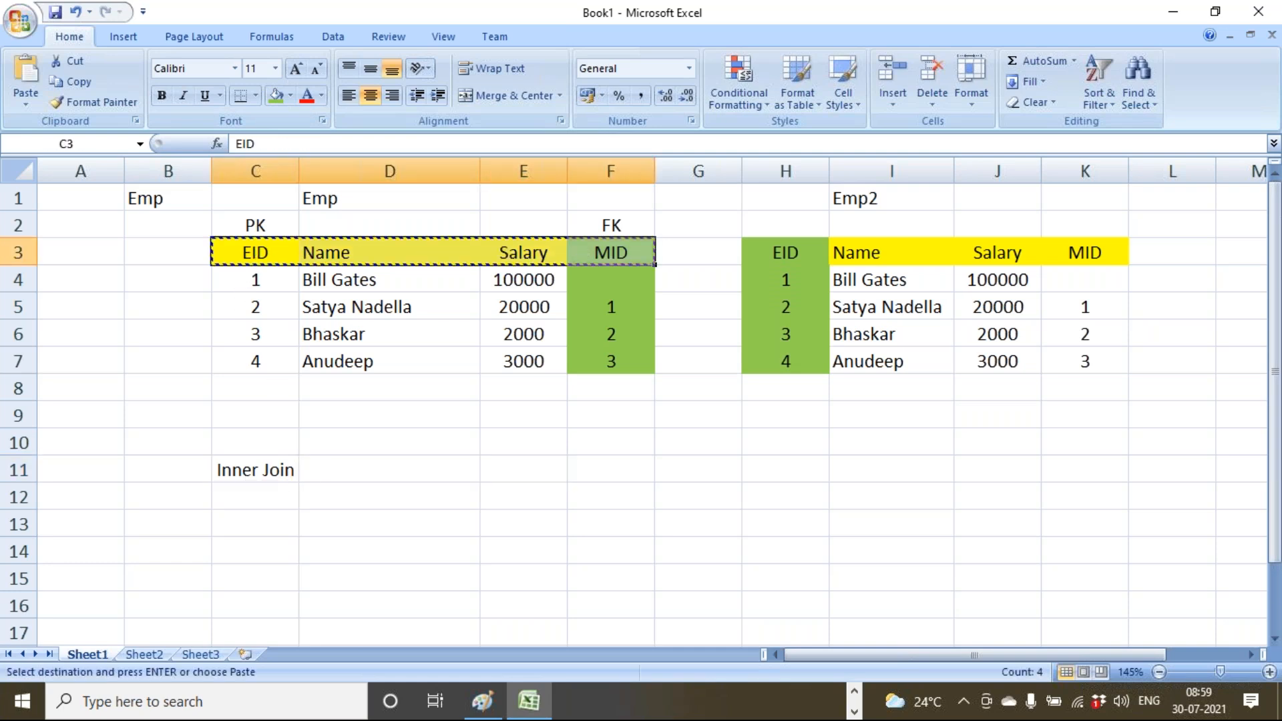
left_click(365, 501)
Paste Emp's headers at C13 and Emp2's headers H3:K3 beside them at G13.
left_click(507, 497)
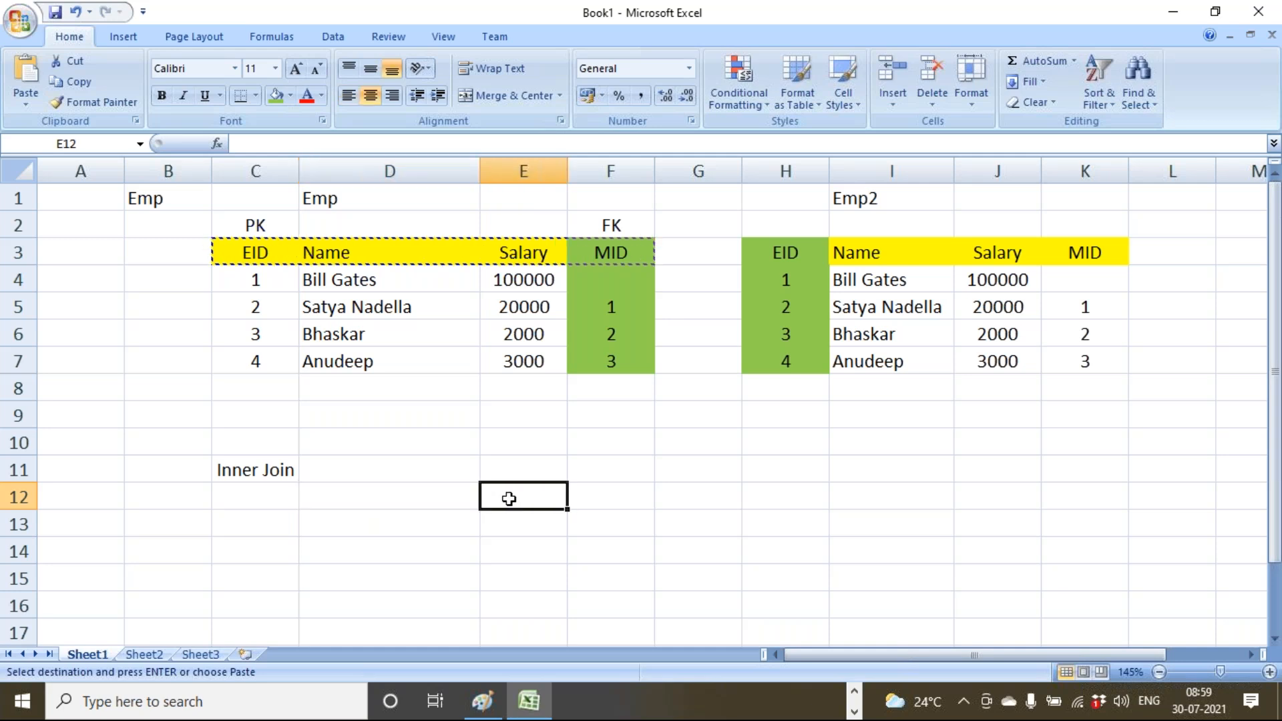
left_click(243, 525)
key("ctrl+v")
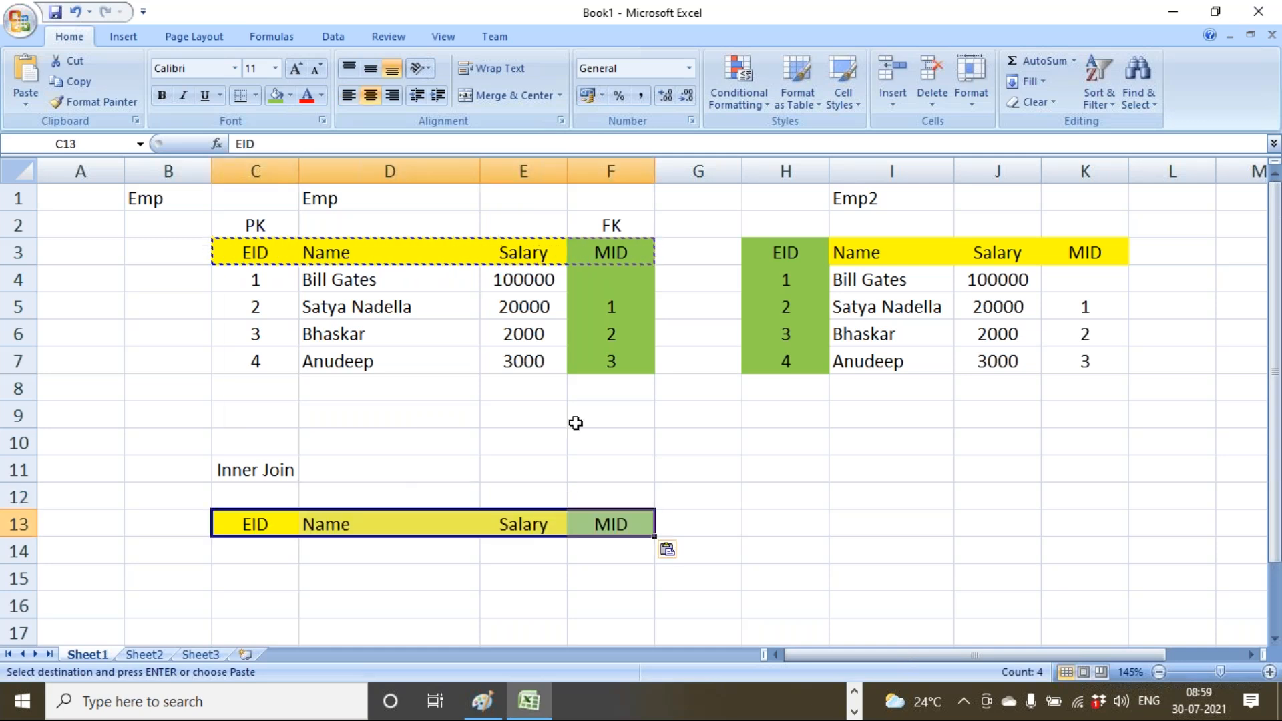
left_click(807, 251)
left_click_drag(807, 252, 1085, 252)
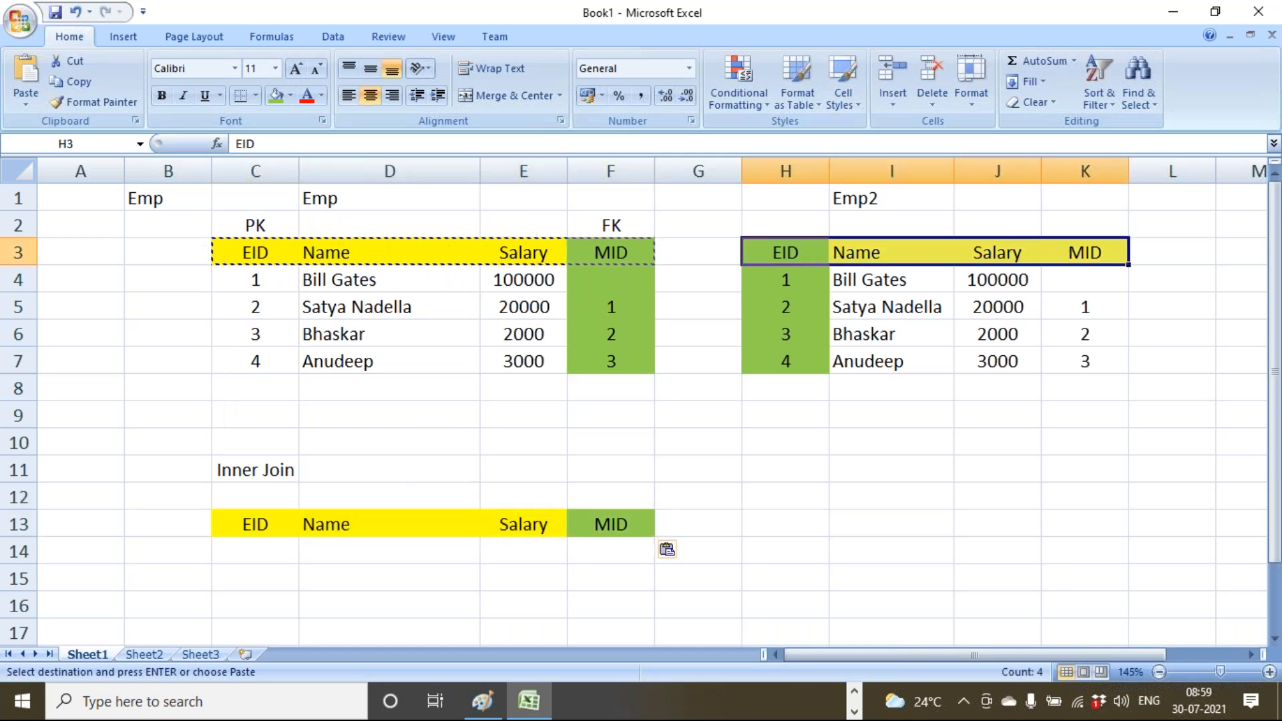
key("ctrl+c")
left_click(710, 527)
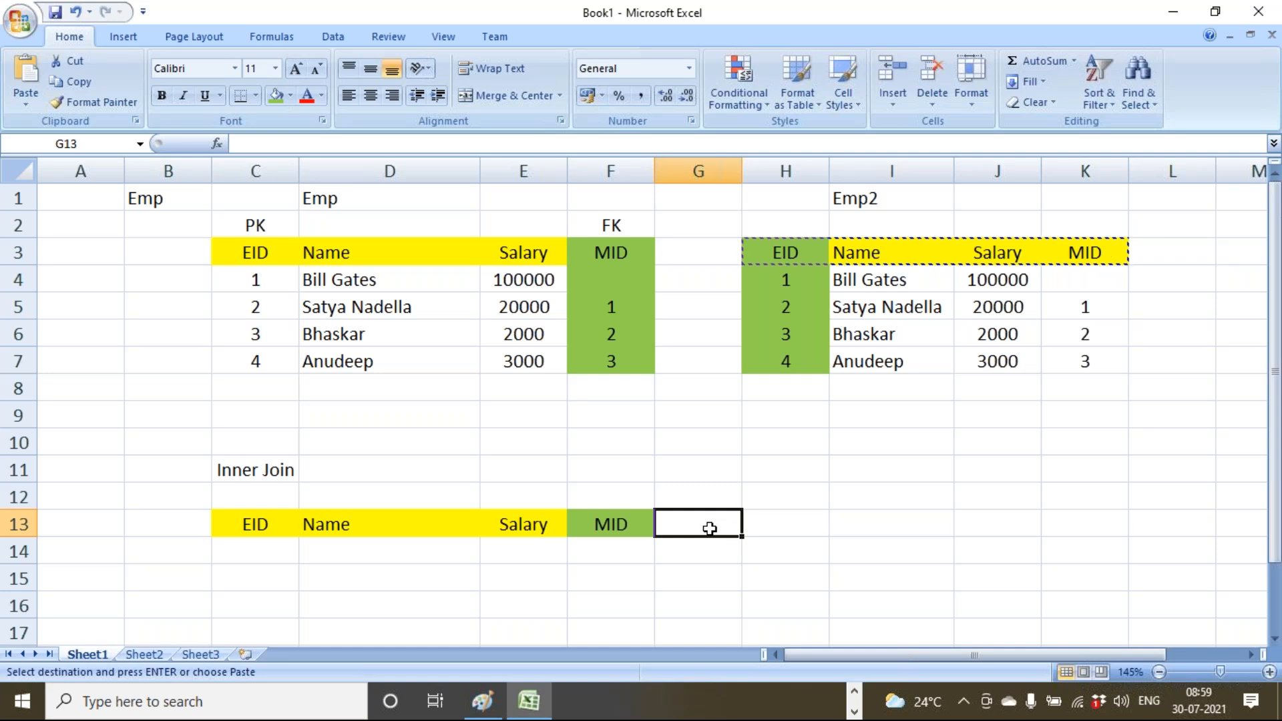
key("ctrl+v")
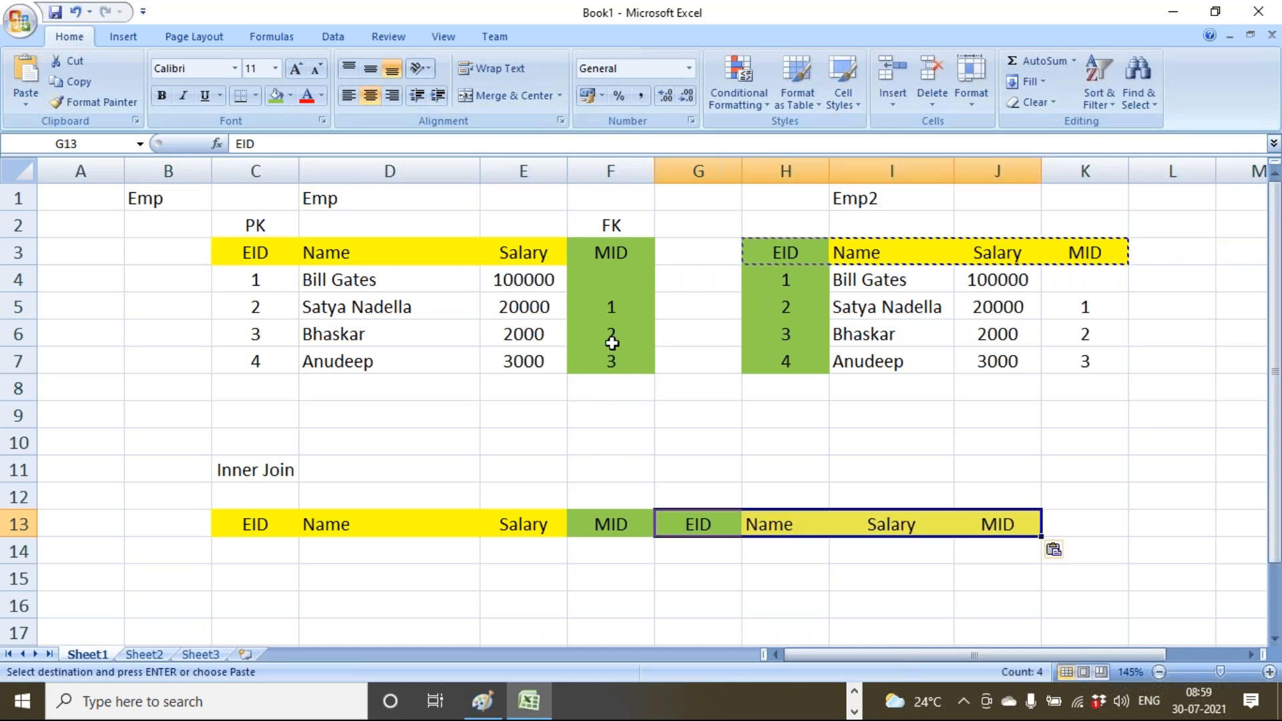
Compare the first employee's empty MID with Emp2's EID values to explain the inner join.
left_click(619, 280)
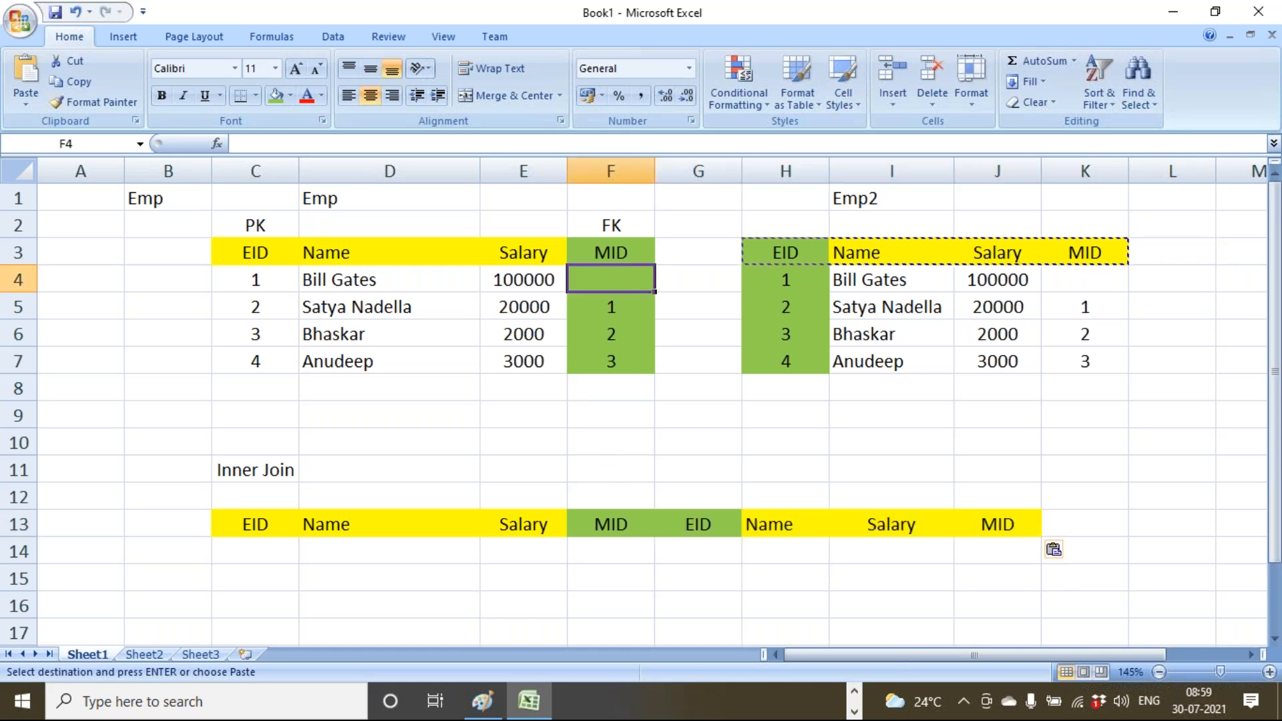
left_click_drag(764, 280, 801, 361)
left_click_drag(621, 279, 262, 280)
left_click(273, 473)
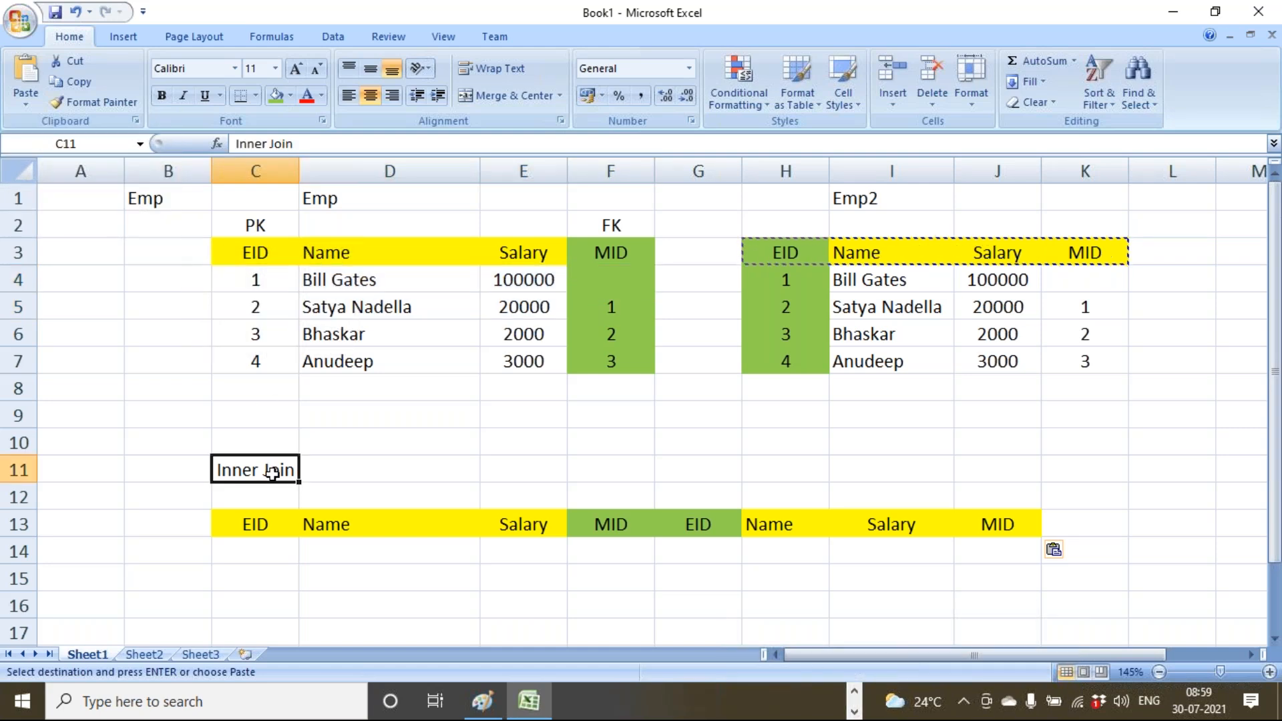
left_click(627, 271)
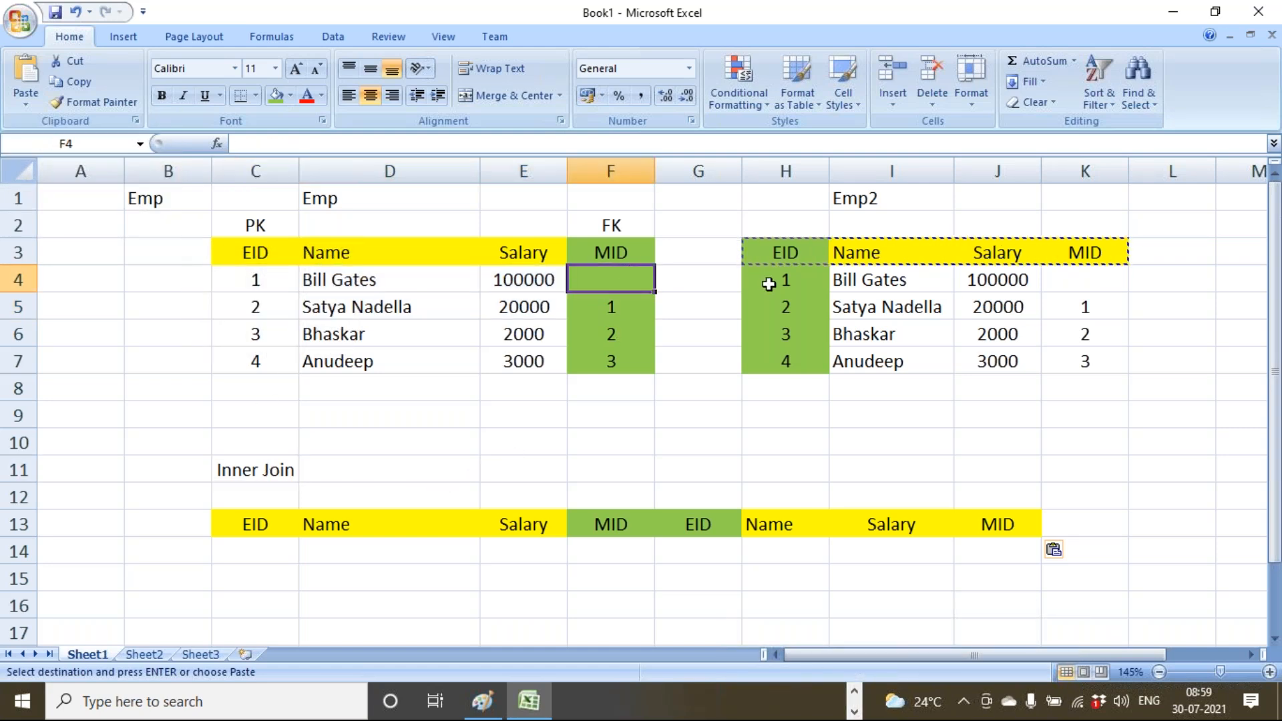
left_click_drag(787, 277, 795, 361)
Fill row 14 with employee 2's Emp row and manager EID 1's row from Emp2.
left_click(804, 432)
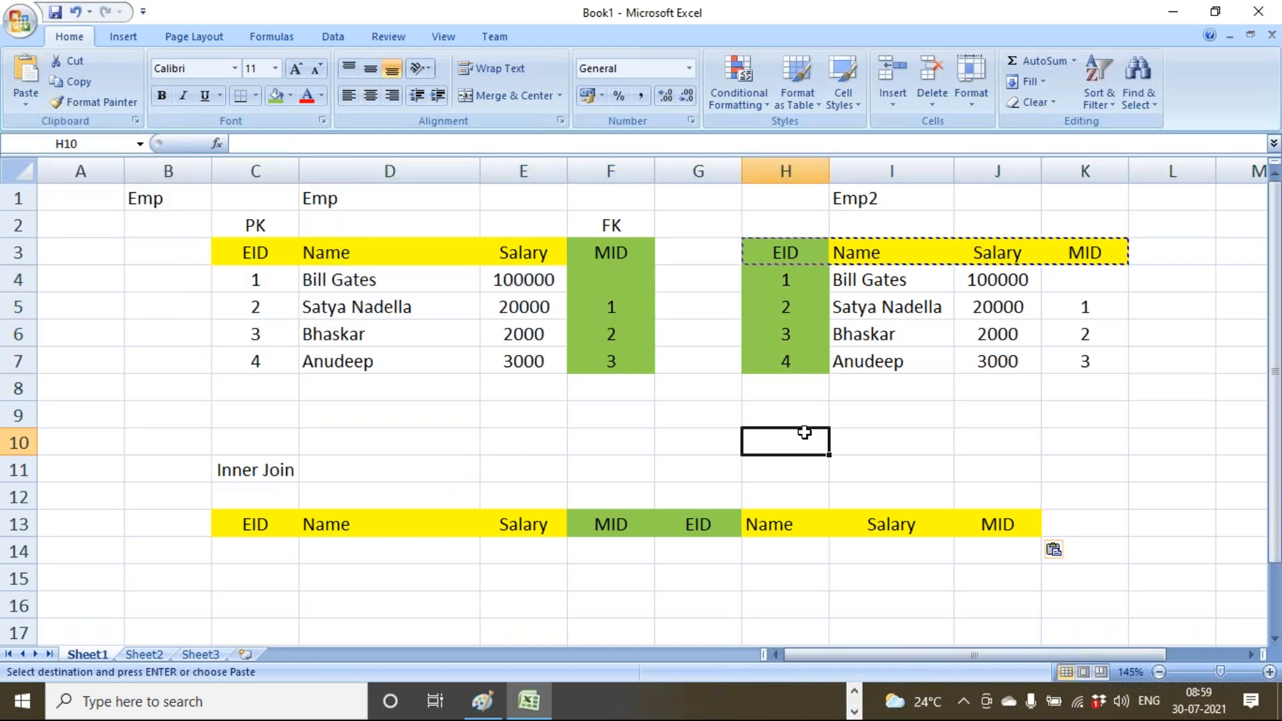
left_click(618, 302)
left_click(790, 277)
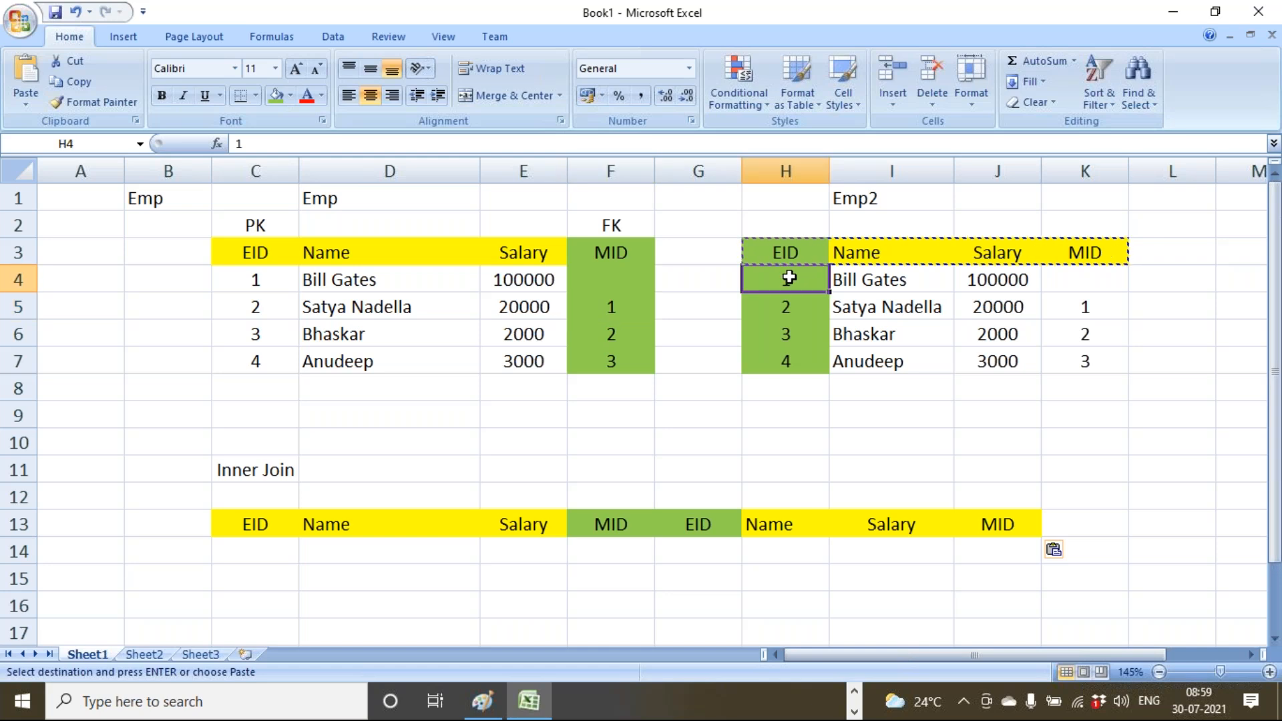
left_click(616, 305)
left_click_drag(278, 307, 604, 308)
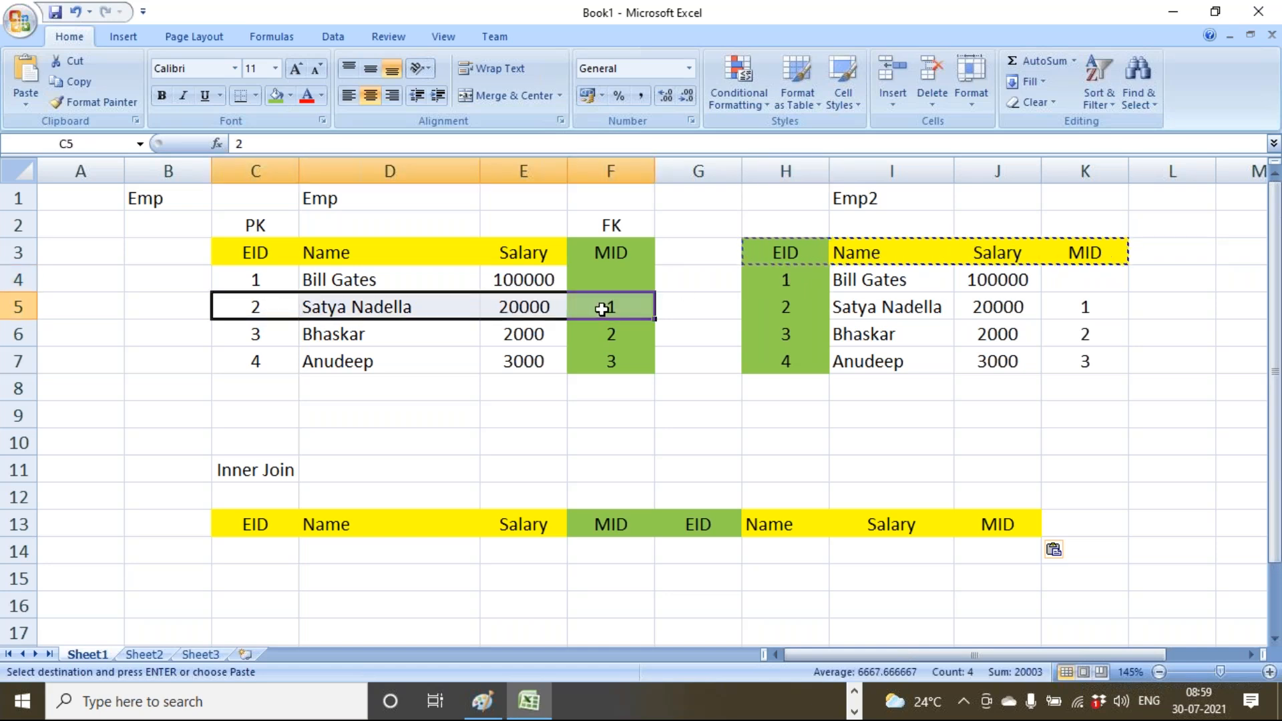
key("ctrl+c")
left_click(279, 547)
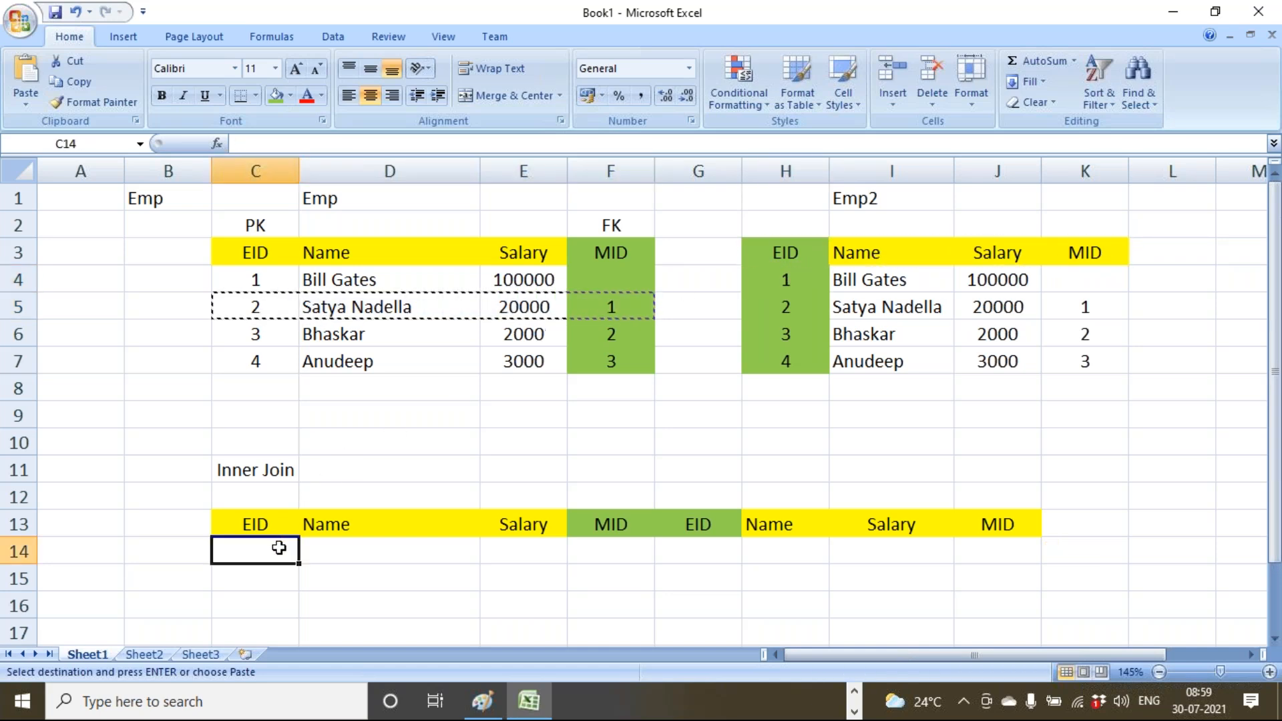
key("ctrl+v")
left_click(619, 296)
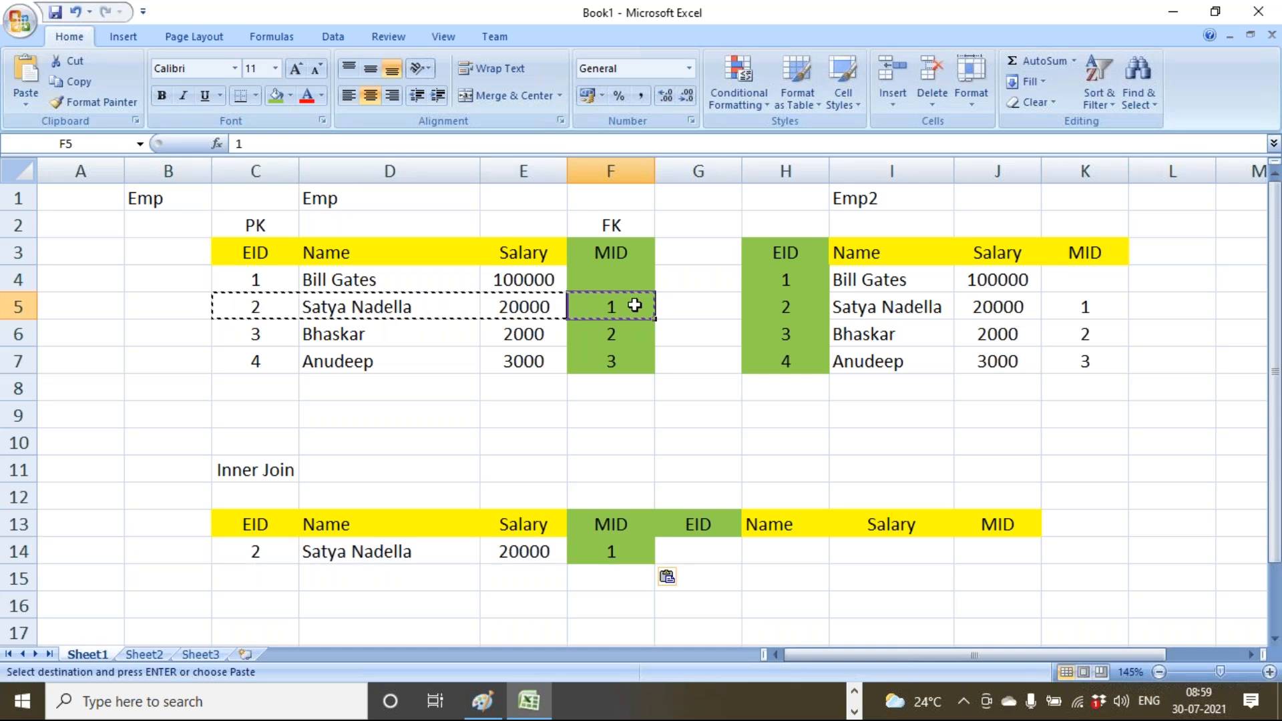
left_click_drag(773, 280, 1045, 281)
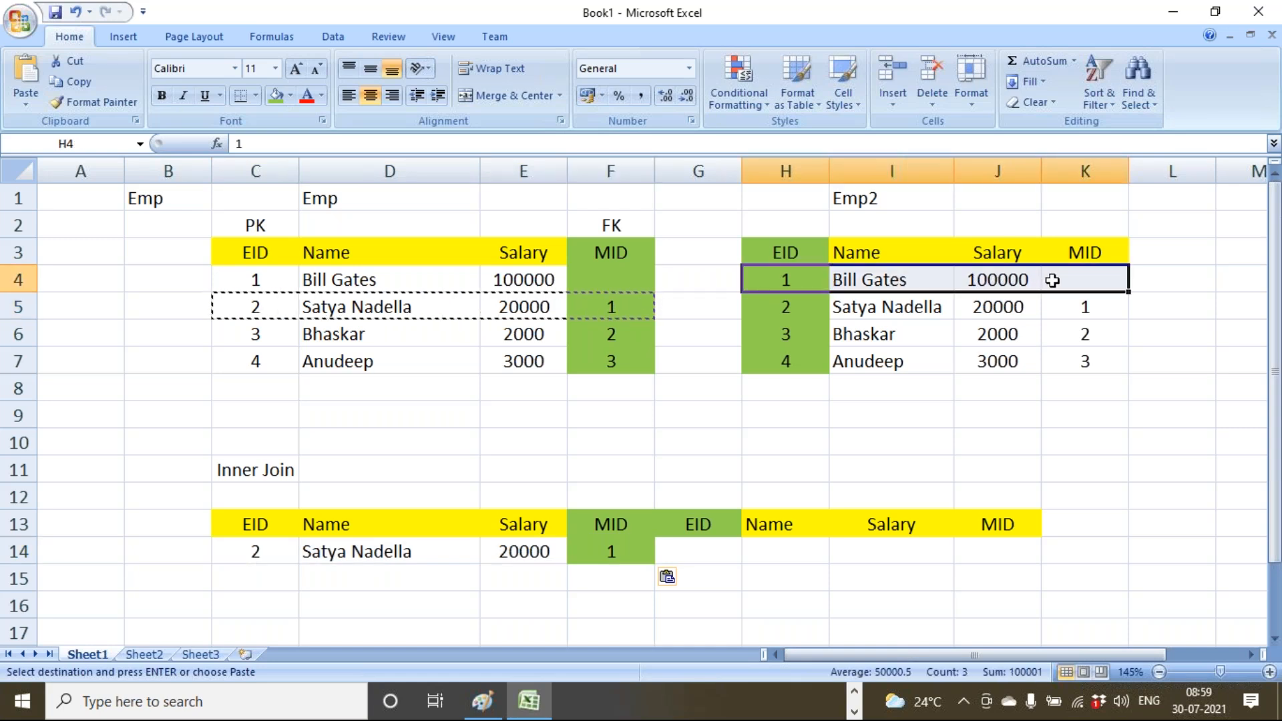
key("ctrl+c")
left_click(718, 548)
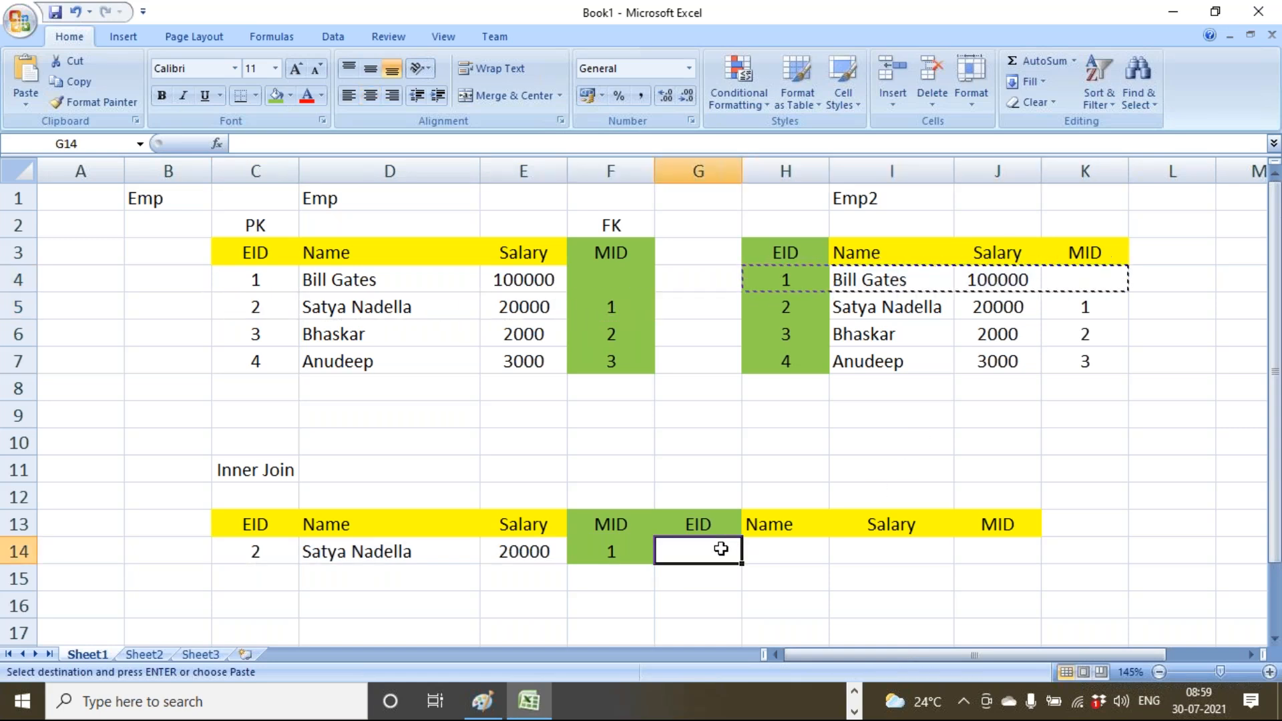
key("ctrl+v")
Fill row 15 with employee 3's Emp row and manager EID 2's Emp2 row.
left_click_drag(609, 302, 415, 302)
left_click(613, 338)
left_click(768, 314)
left_click_drag(601, 332, 280, 334)
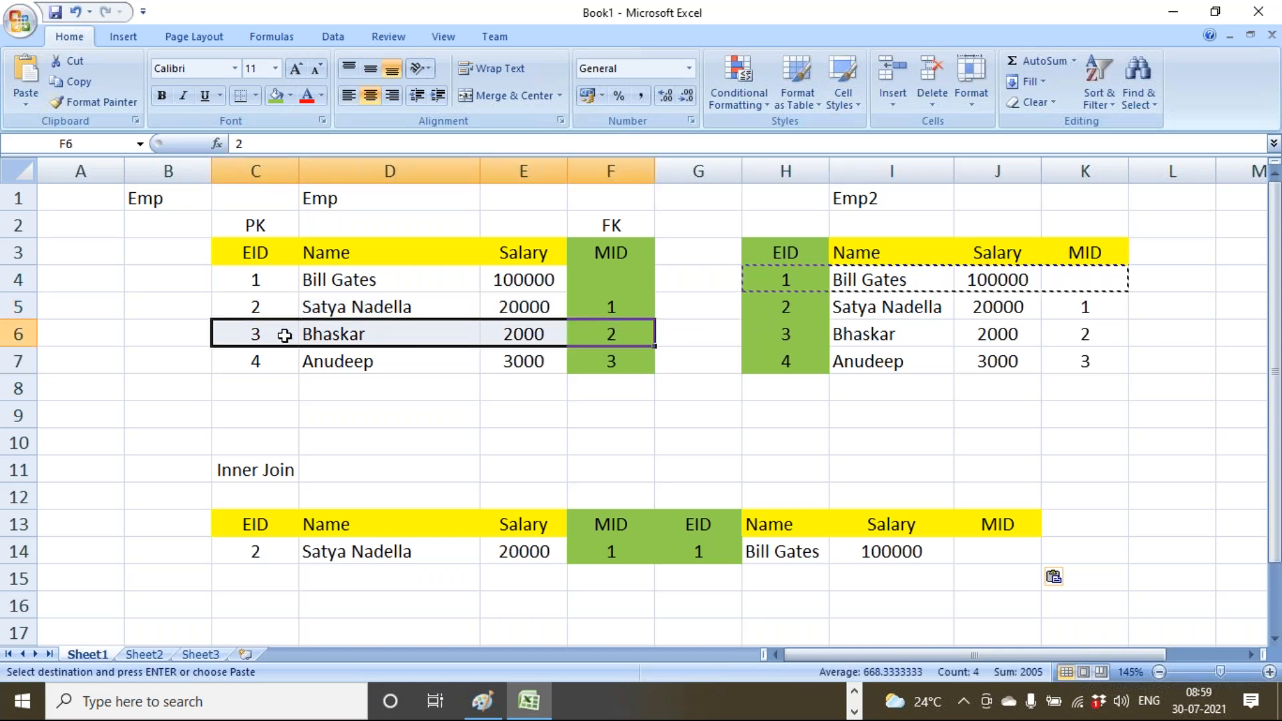
key("ctrl+c")
left_click(244, 574)
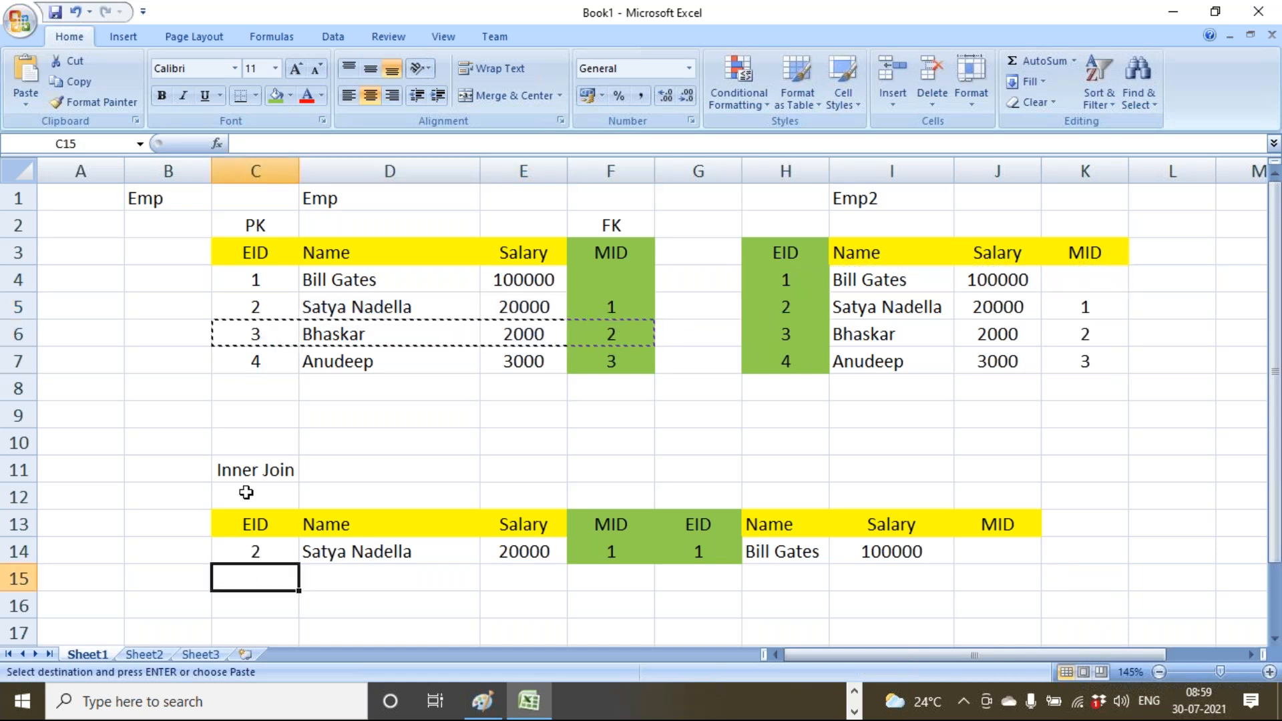
key("ctrl+v")
left_click(653, 338)
left_click_drag(768, 307, 1066, 306)
key("ctrl+c")
left_click(697, 578)
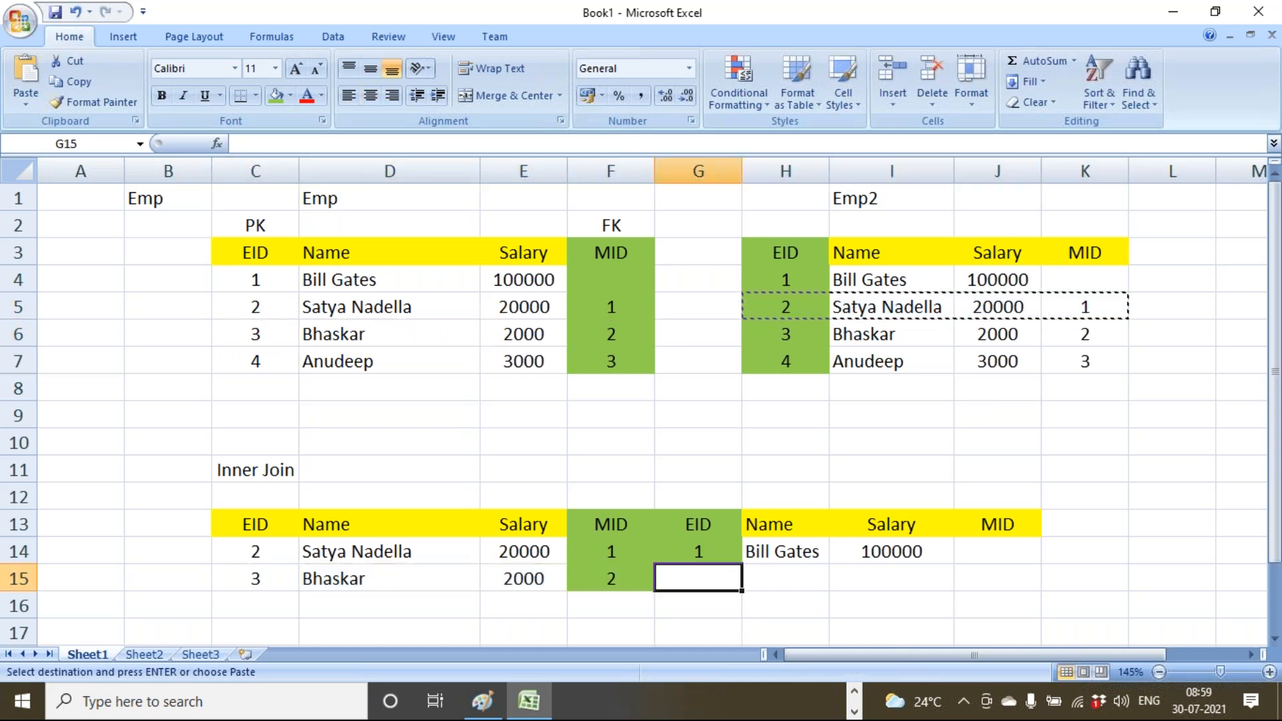
key("ctrl+v")
Fill row 16 with employee 4's Emp row and manager EID 3's Emp2 row.
left_click(616, 364)
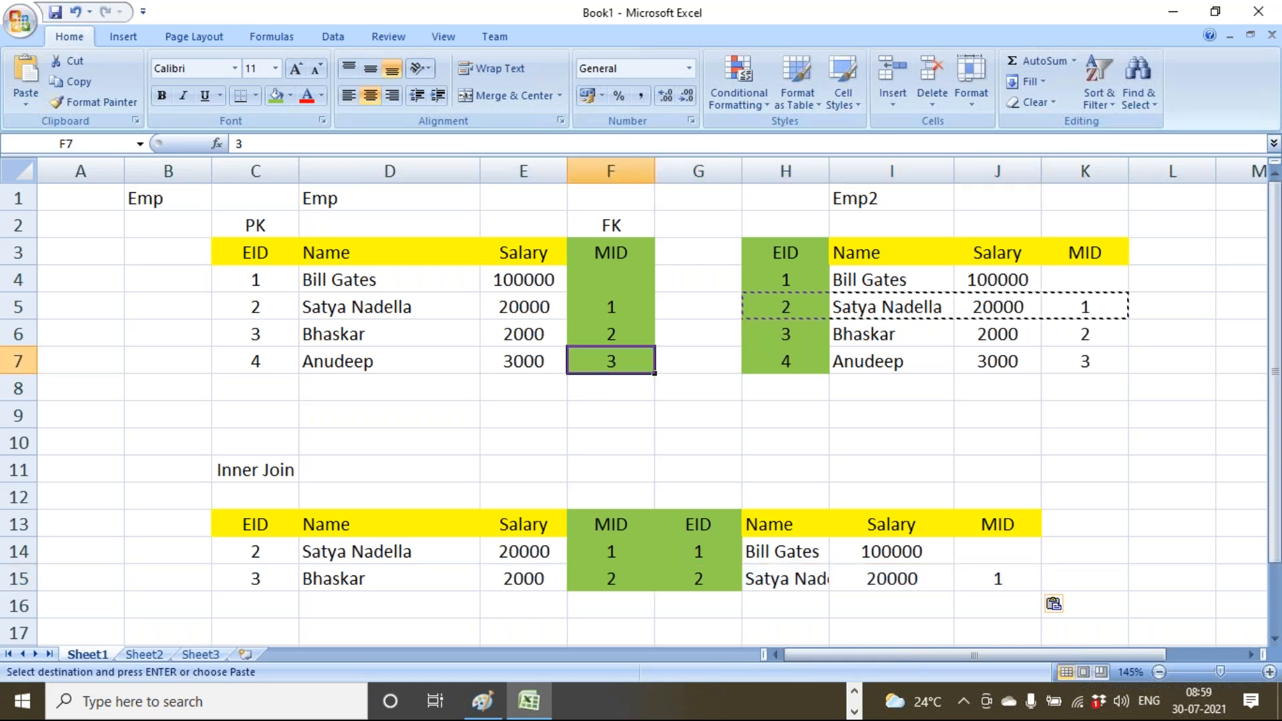
left_click_drag(630, 363, 252, 367)
key("ctrl+c")
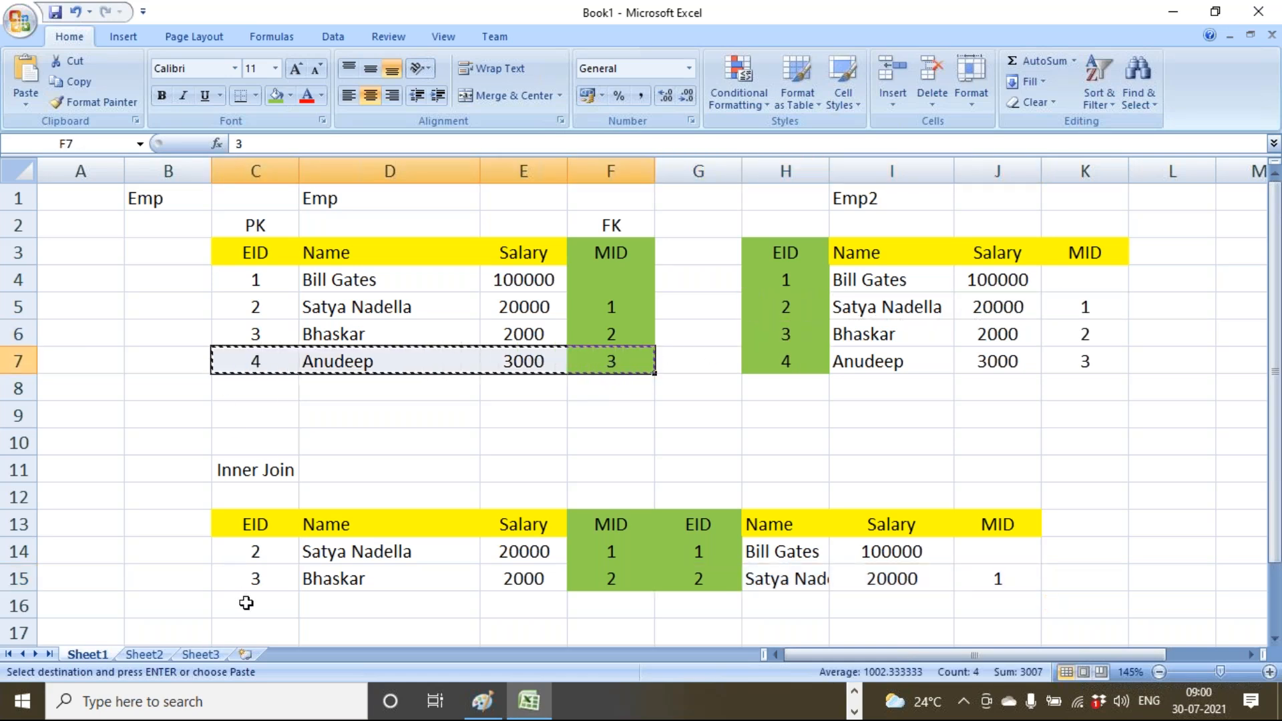
left_click(250, 604)
key("ctrl+v")
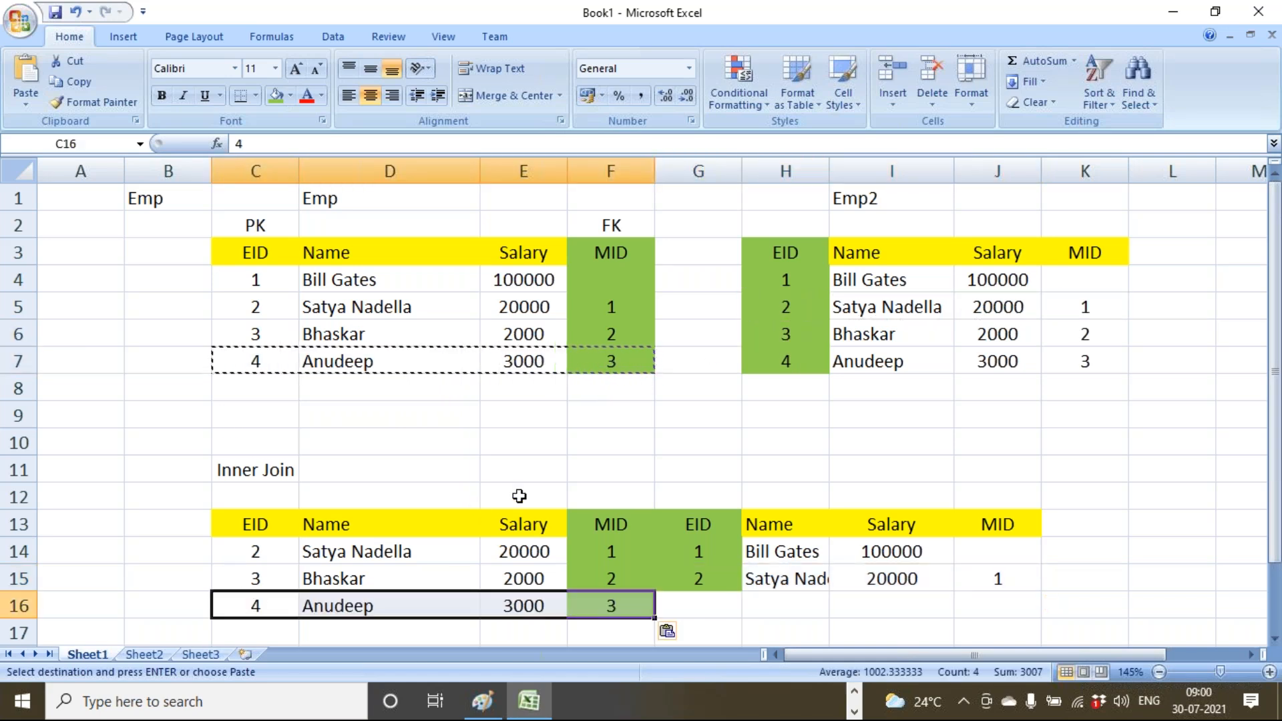
left_click_drag(775, 335, 1060, 338)
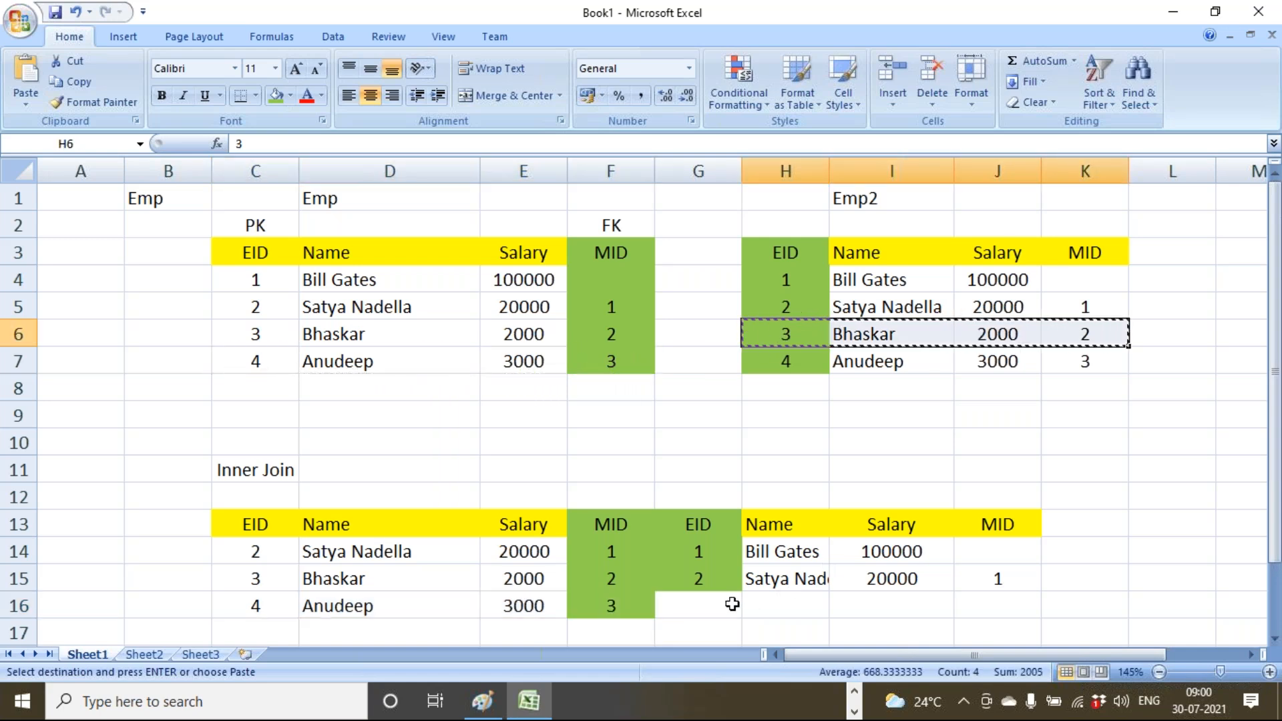
left_click(713, 607)
key("ctrl+v")
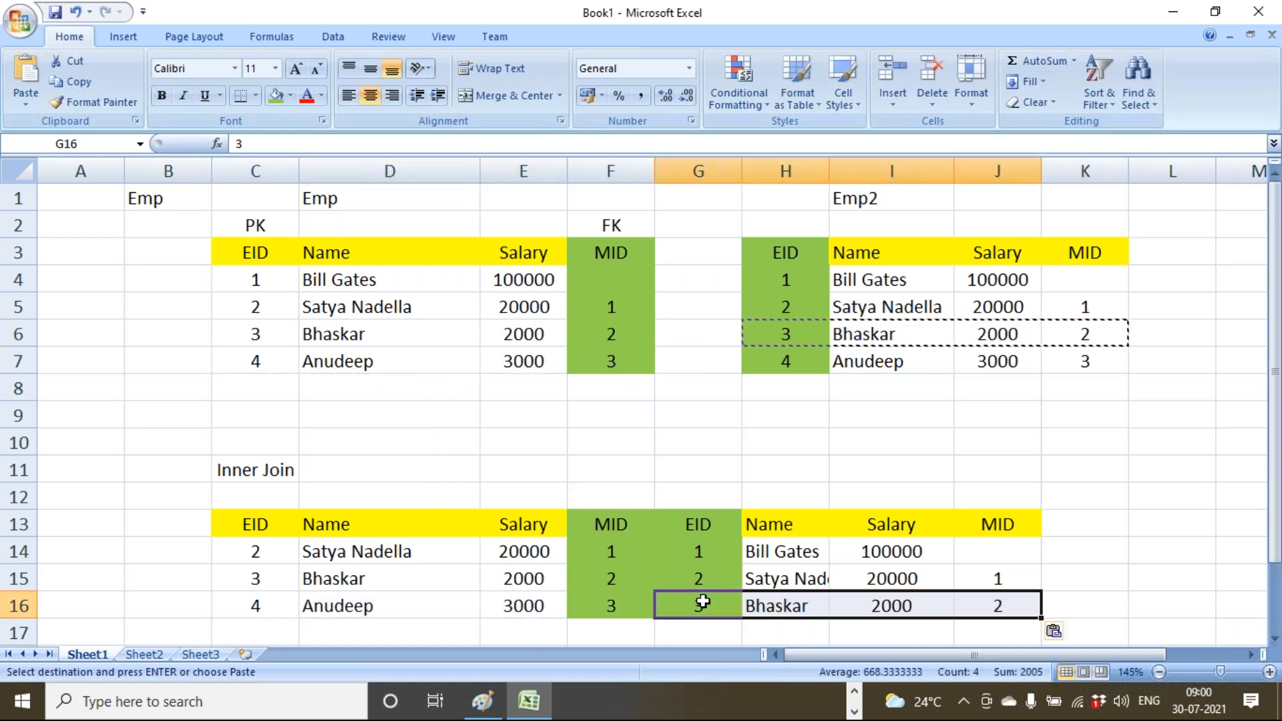
left_click(786, 356)
left_click_drag(622, 304, 627, 392)
key("Escape")
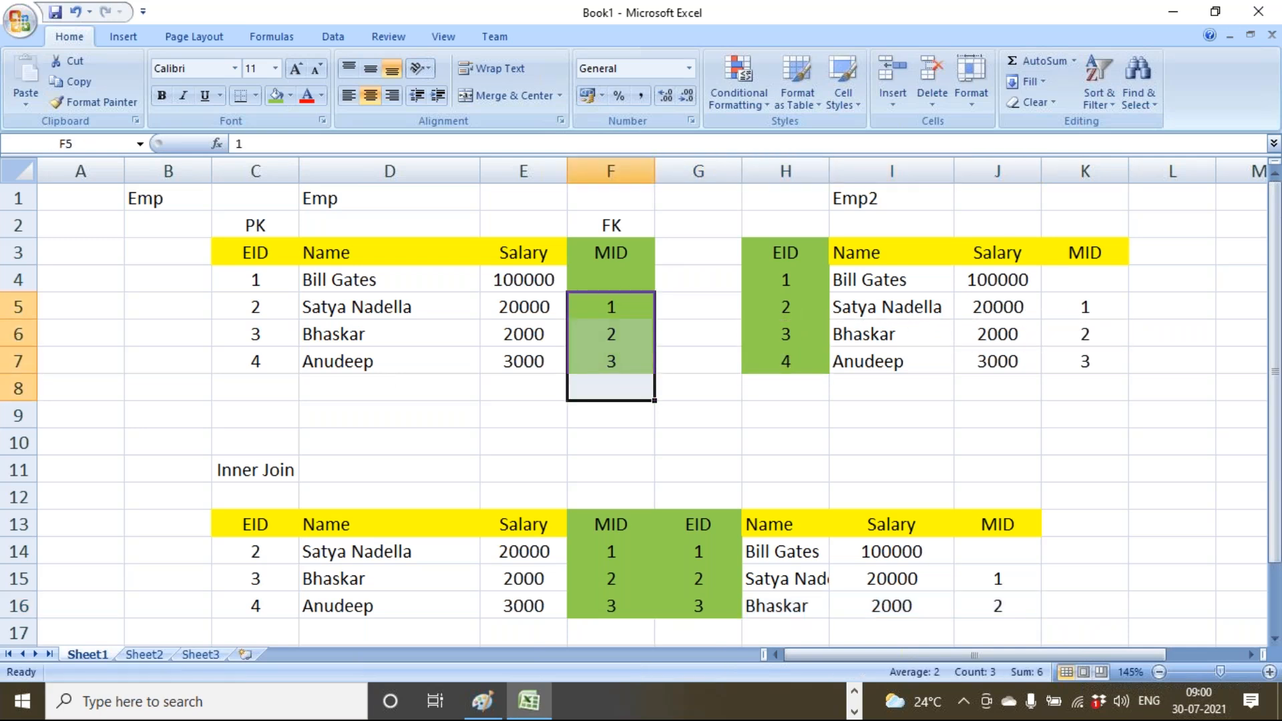
Check that employee 2's manager ID 1 matches EID 1 in row 14.
left_click(657, 448)
scroll(651, 454, "down", 1)
left_click_drag(367, 467, 375, 550)
left_click(366, 474)
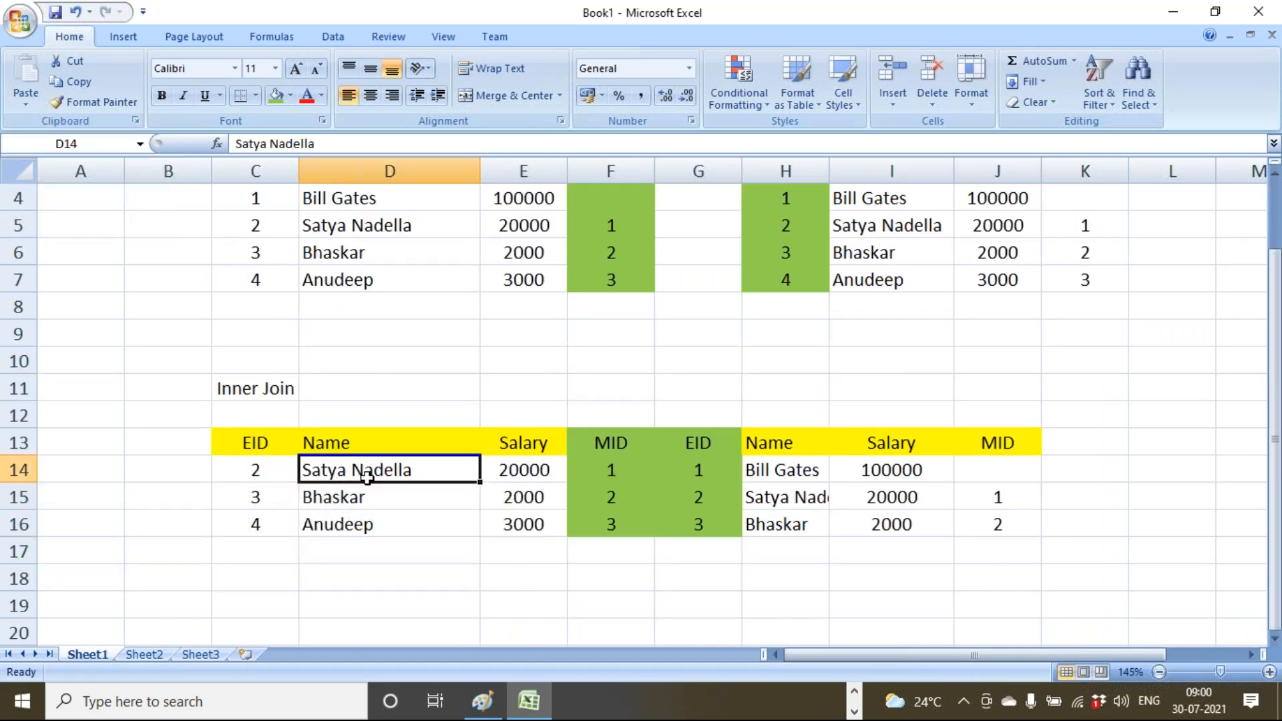
left_click(610, 473)
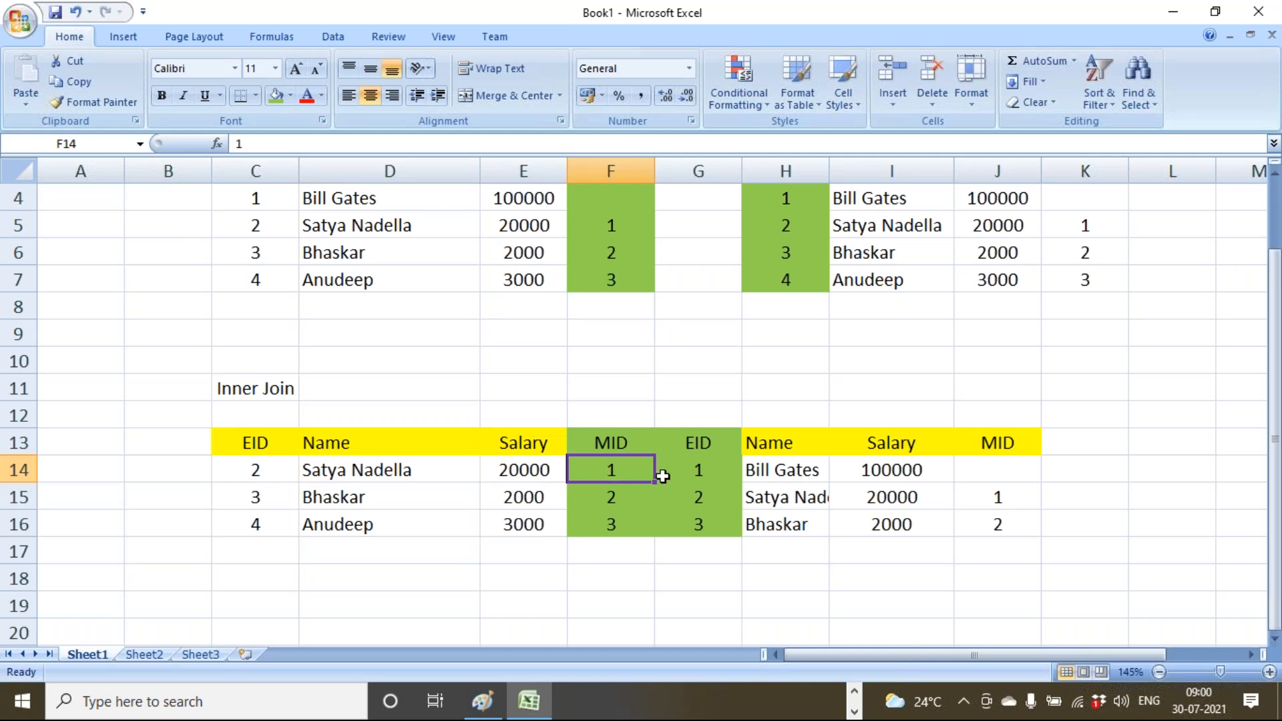
left_click(690, 472)
left_click(779, 471)
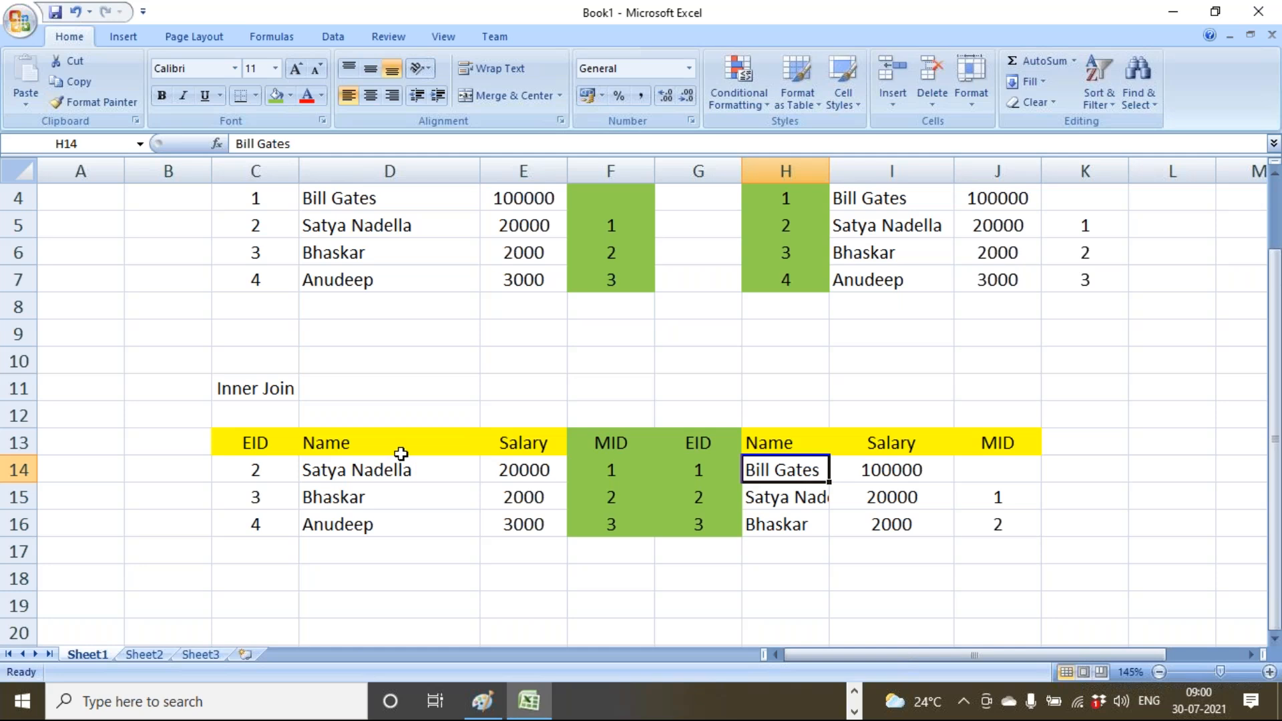
left_click_drag(401, 449, 394, 554)
left_click(383, 501)
left_click(611, 497)
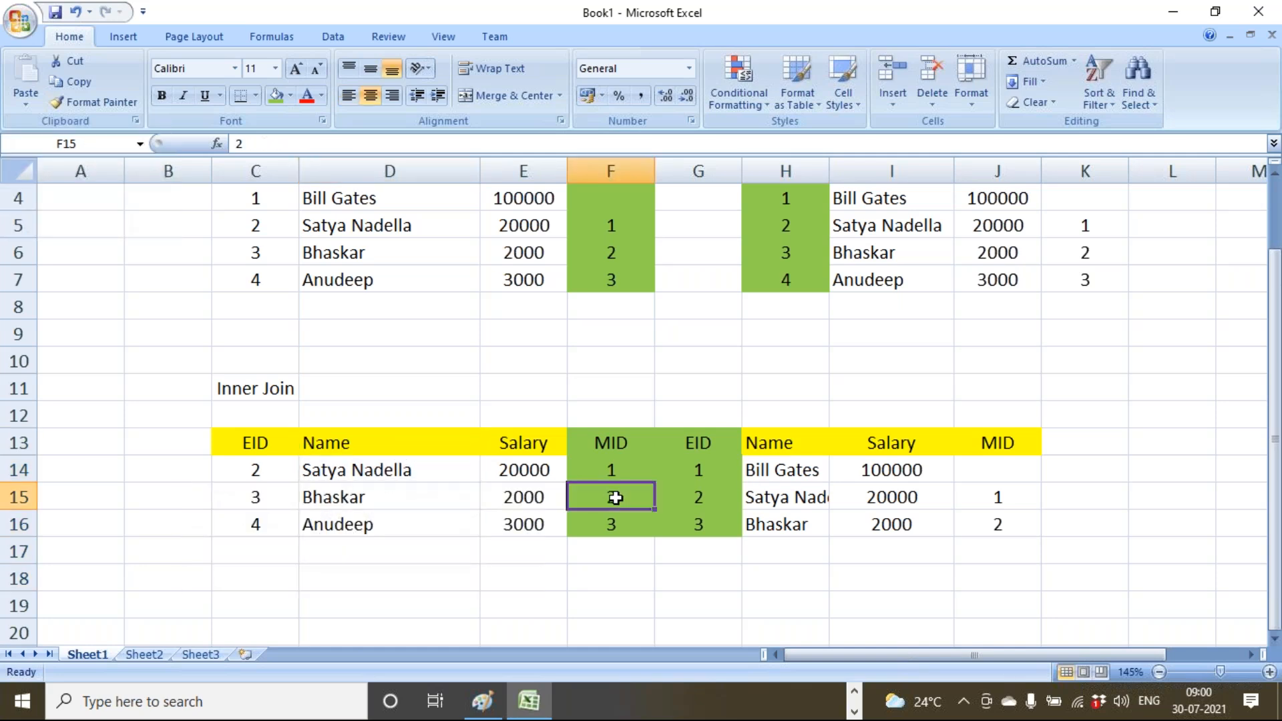
Confirm employee 3's manager is EID 2 and autofit column H to show the name.
left_click(327, 251)
left_click(609, 251)
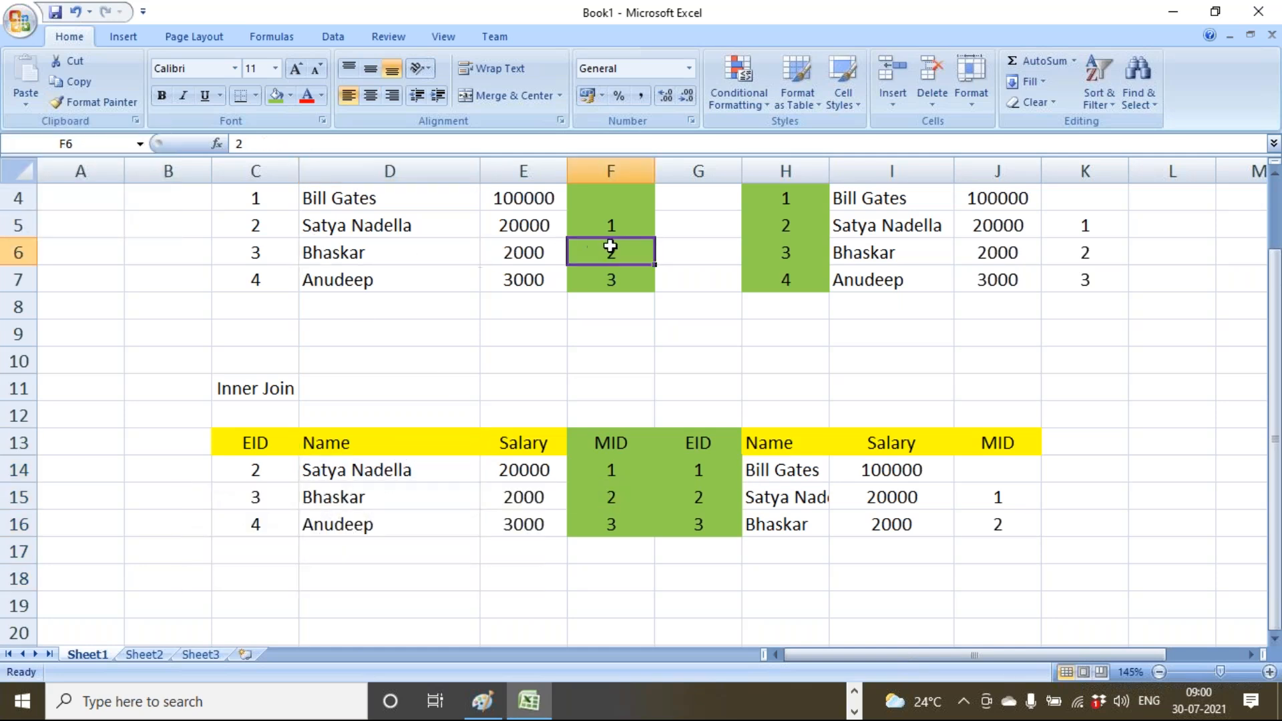
left_click(806, 224)
left_click(775, 502)
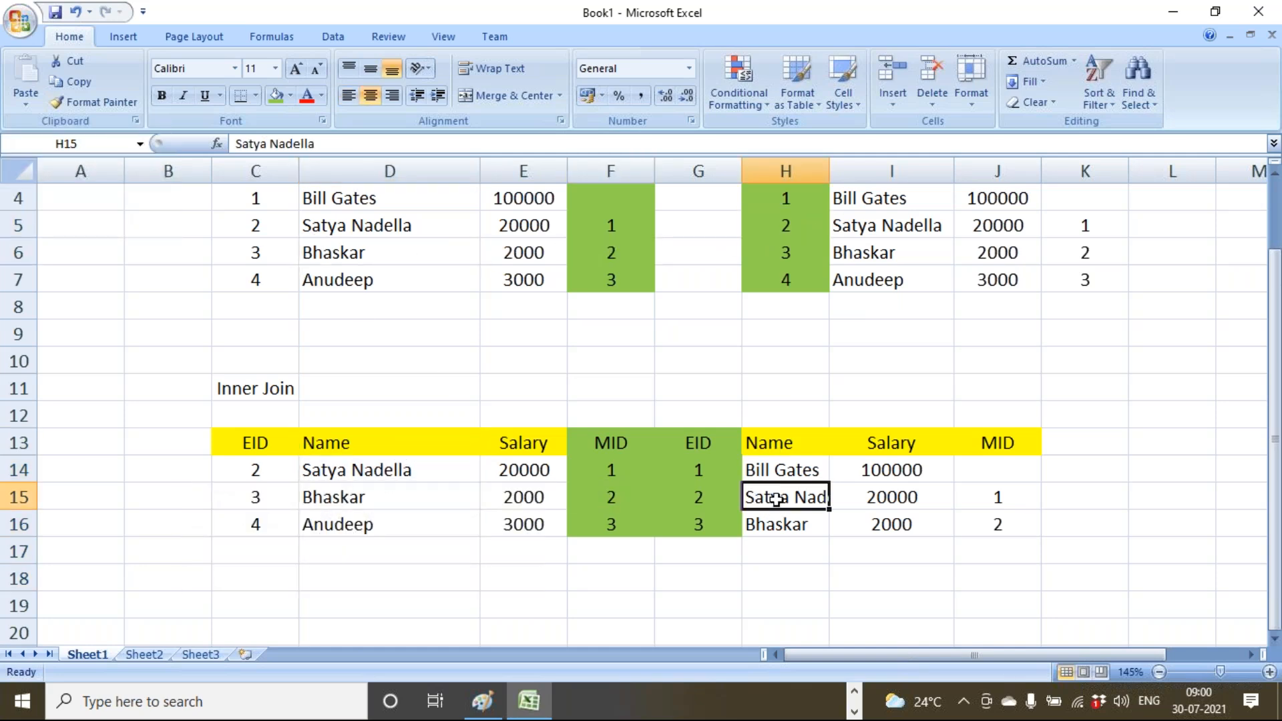
double_click(830, 171)
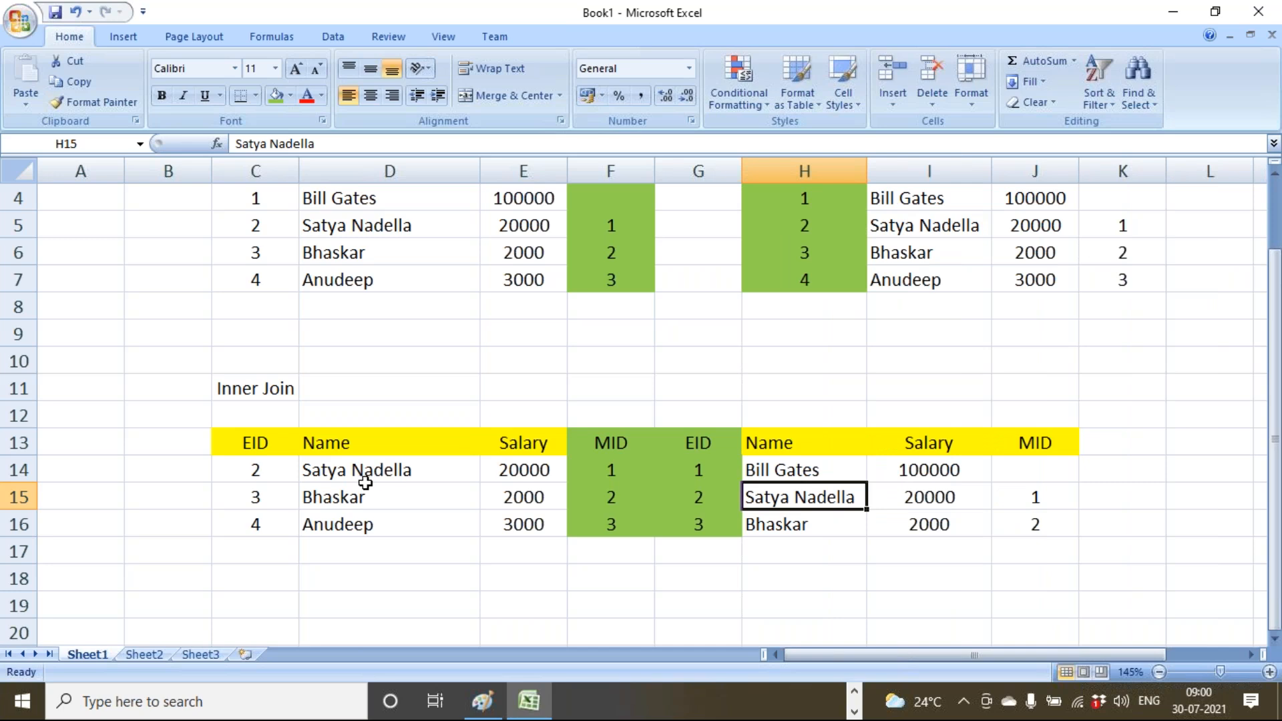
Verify employee 4's manager ID 3 matches EID 3 in the join.
left_click(264, 393)
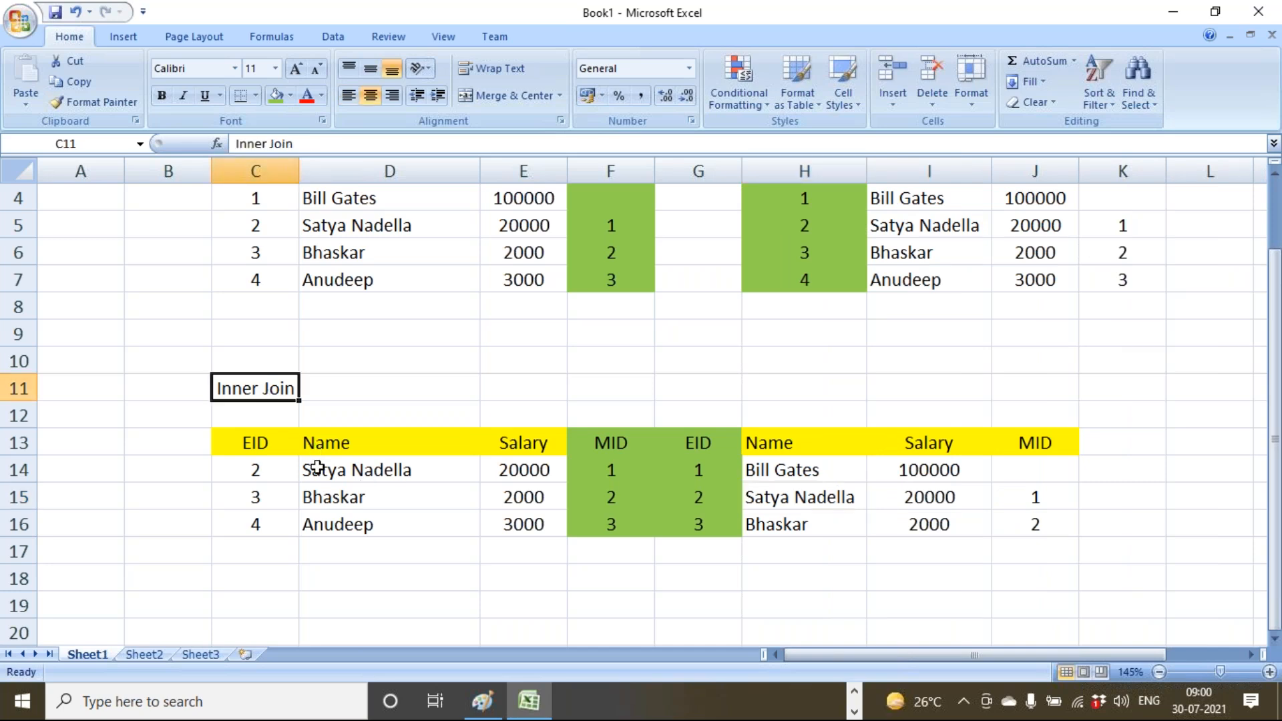
left_click(371, 526)
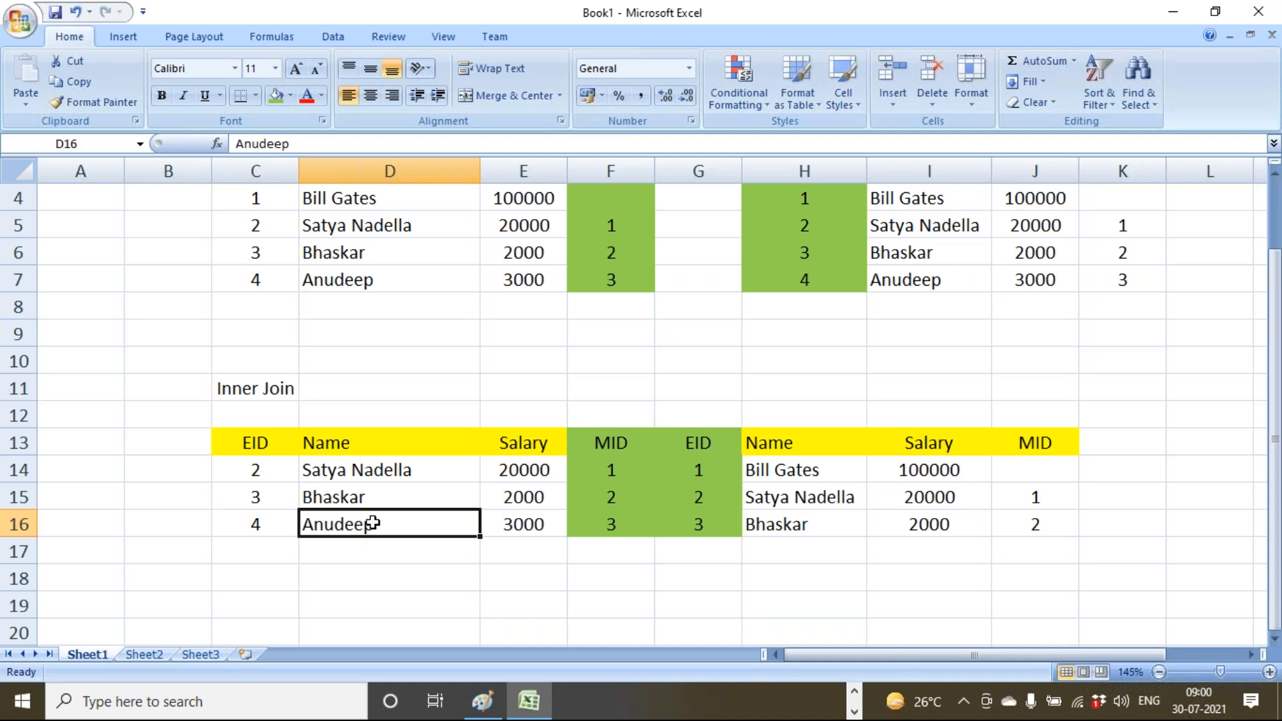
left_click(362, 279)
left_click(606, 282)
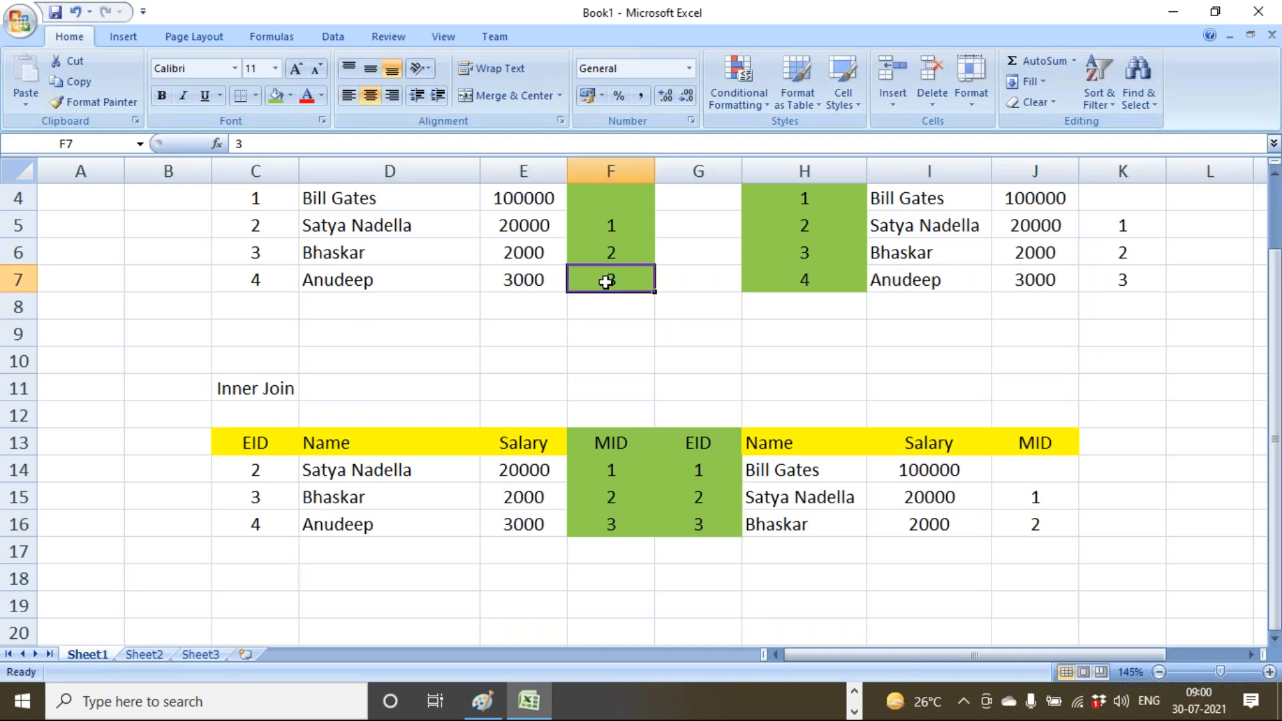
left_click(615, 531)
left_click(687, 524)
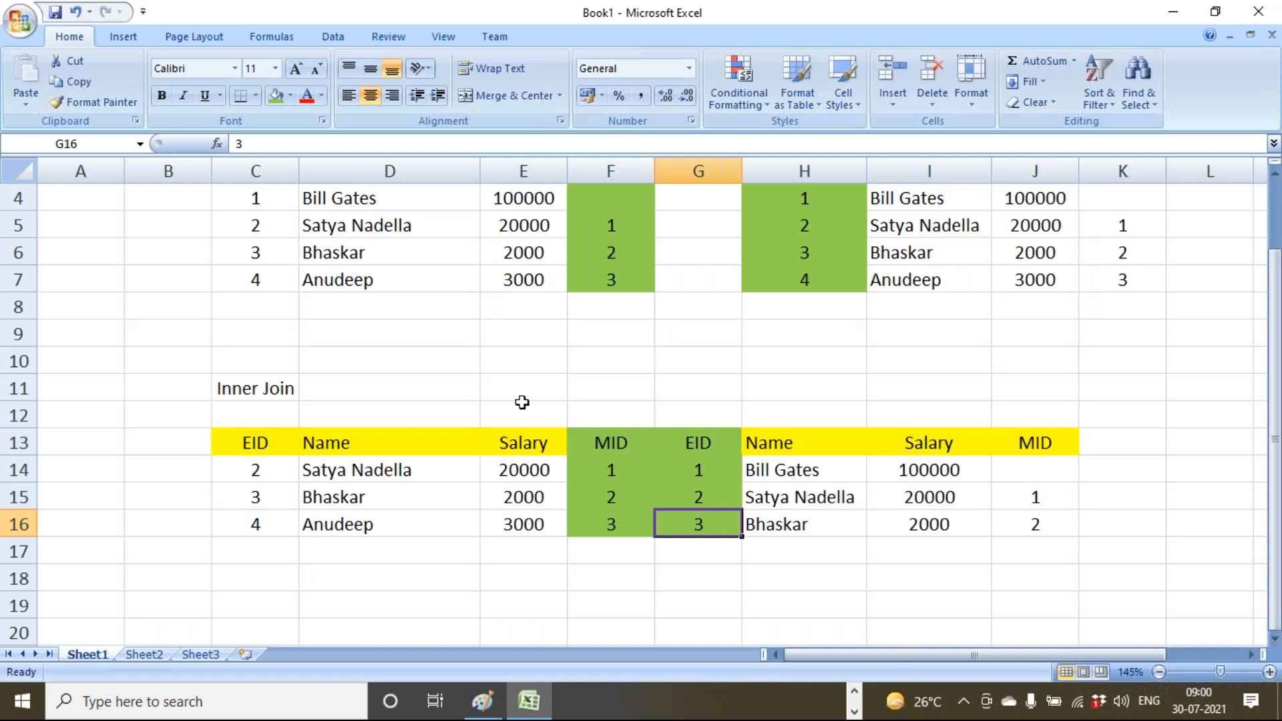
Show that employee 1 has a blank MID, so it is left out of the Inner Join.
scroll(467, 397, "up", 1)
left_click(366, 279)
left_click(595, 276)
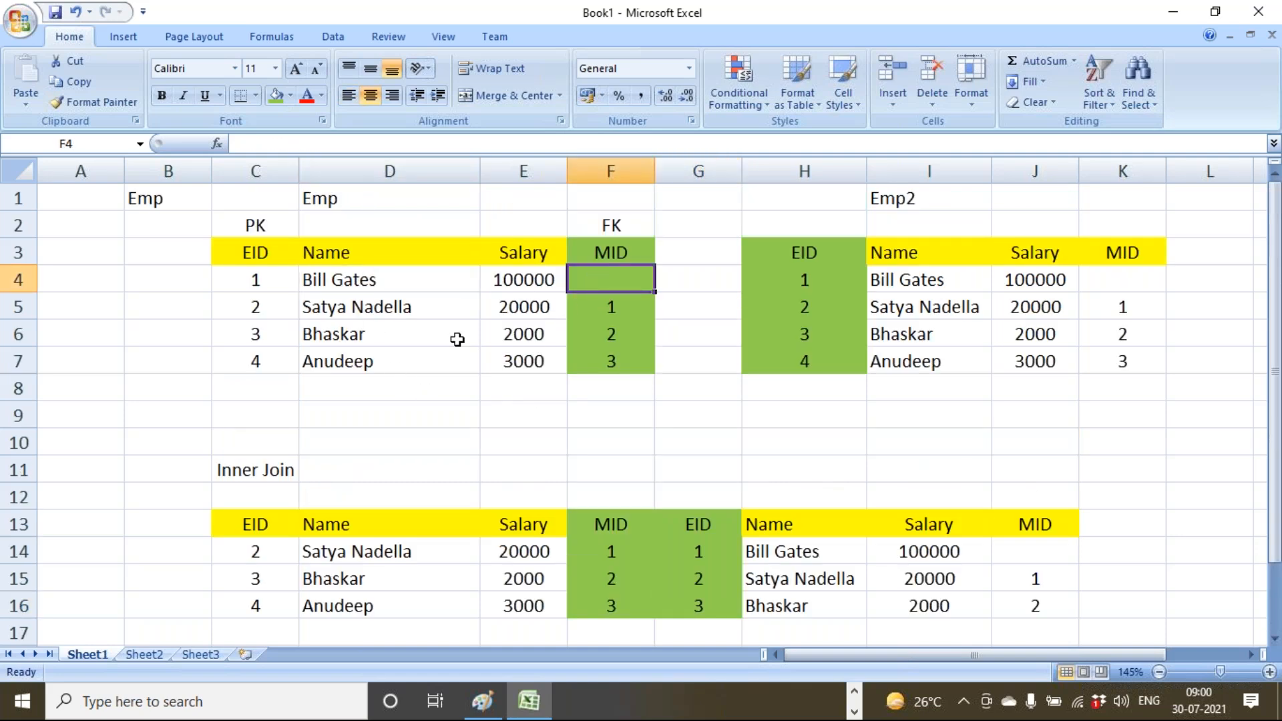
left_click_drag(327, 280, 592, 281)
left_click_drag(393, 306, 398, 374)
left_click(383, 281)
left_click(587, 280)
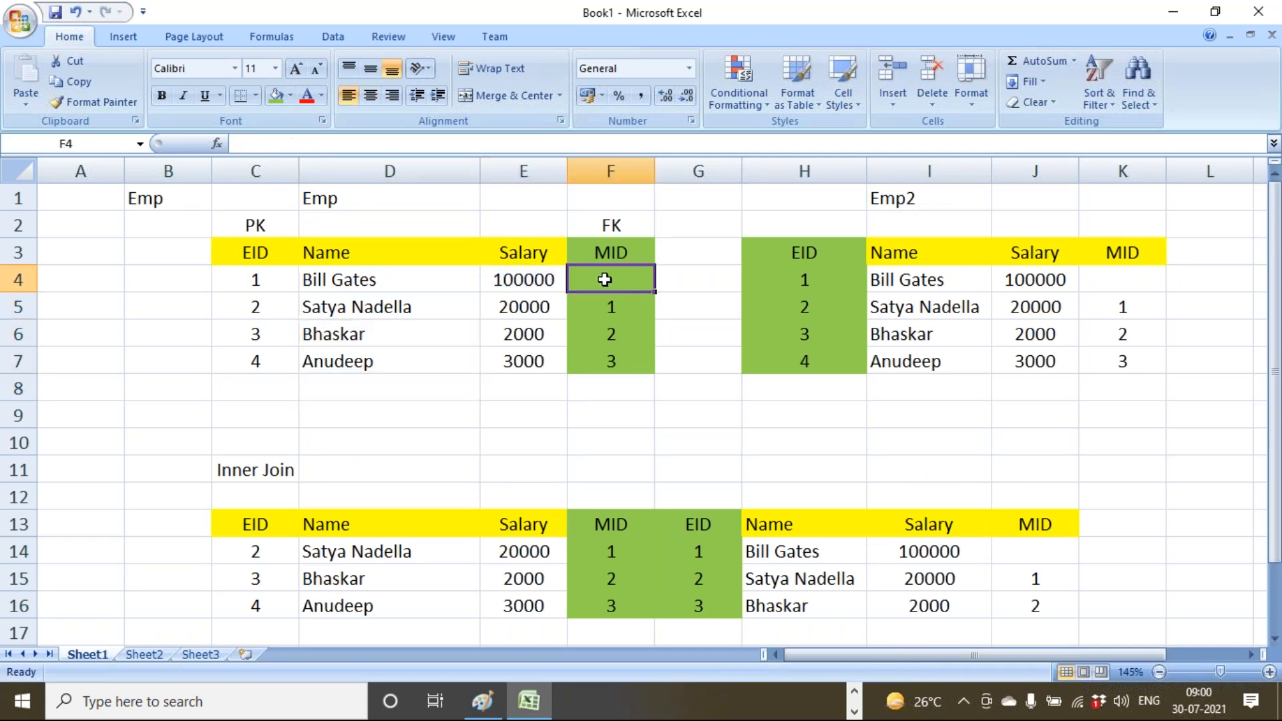
Relabel the Inner Join heading as Left Join.
double_click(258, 469)
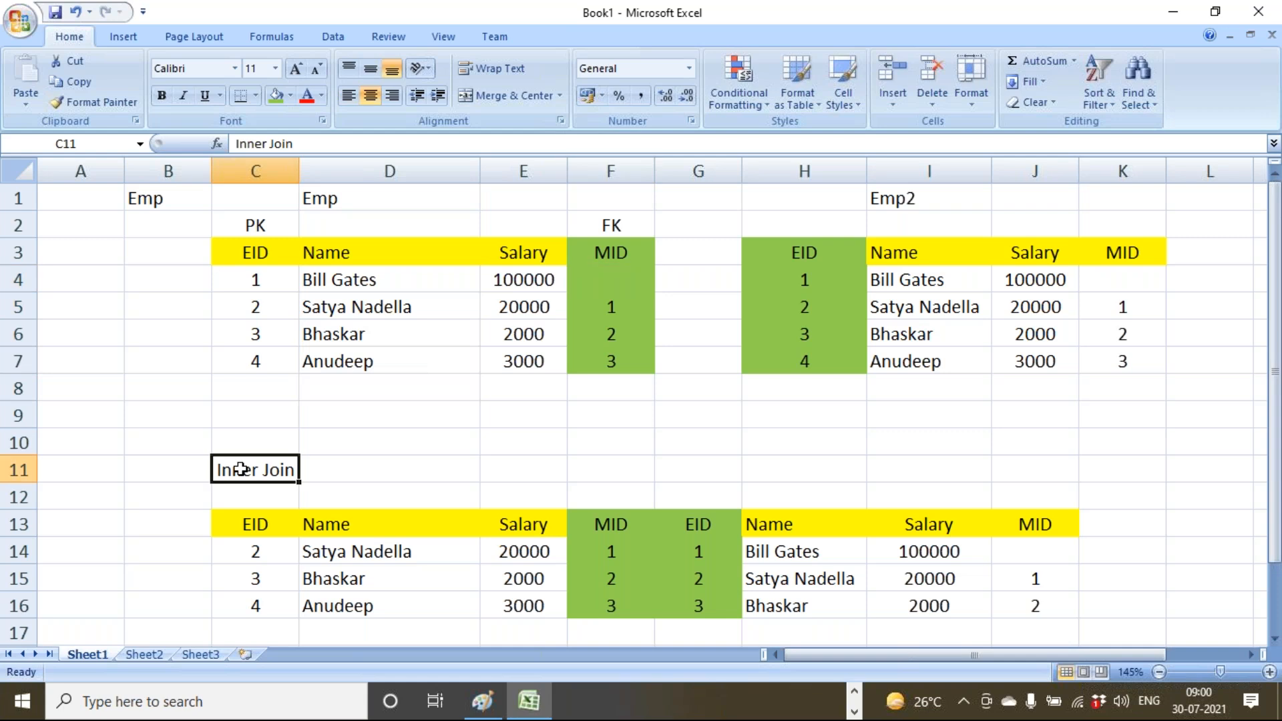
left_click_drag(259, 470, 187, 471)
type("Left")
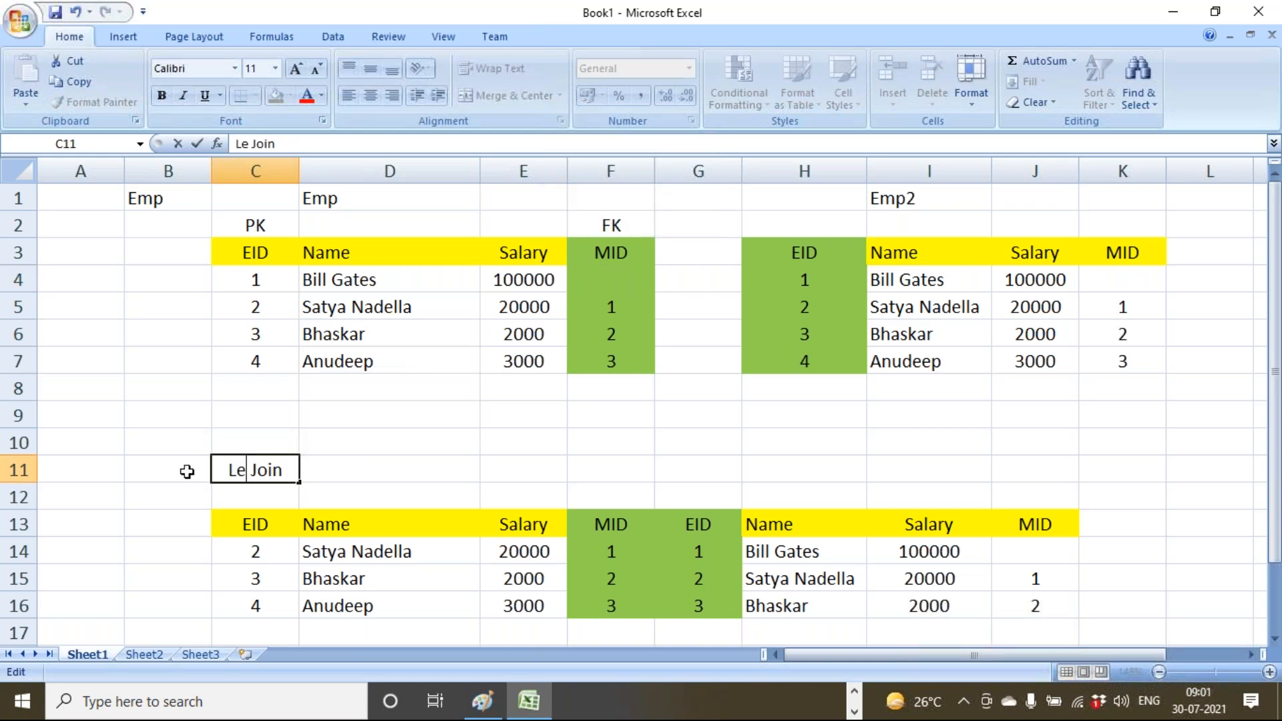
left_click(339, 435)
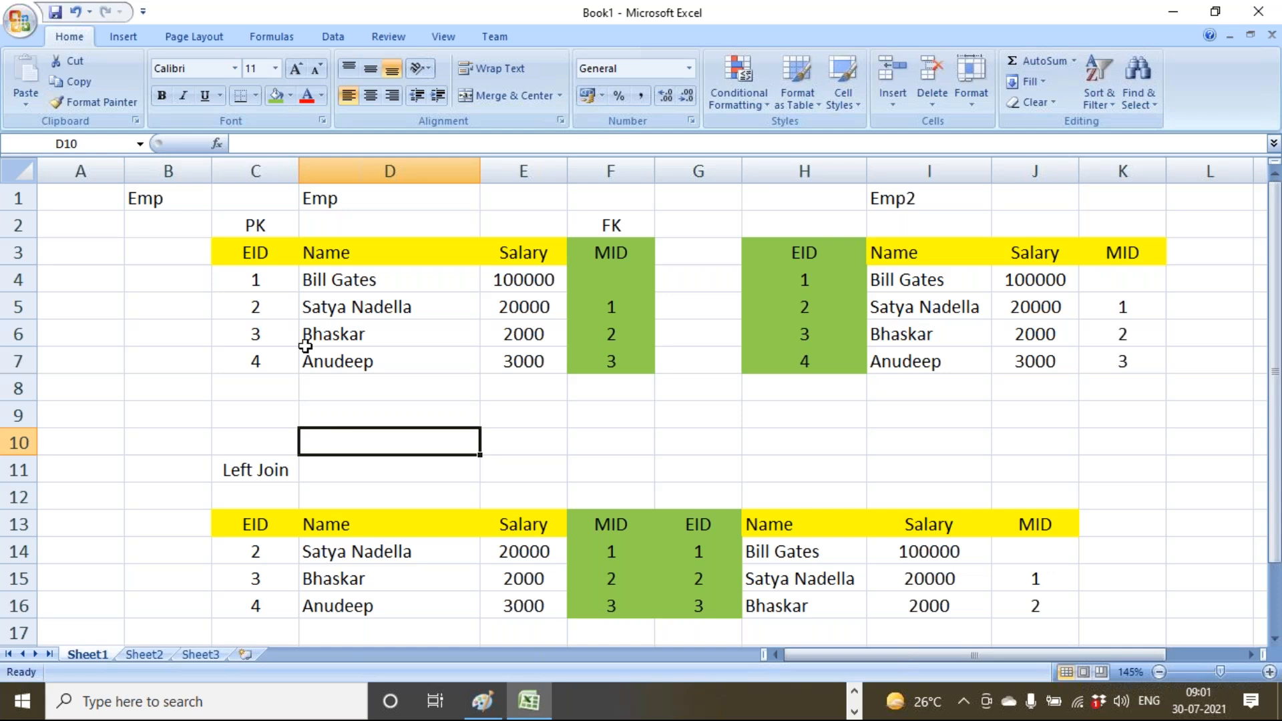
Add employee 1's row as row 17 with null in all four manager columns.
left_click_drag(270, 280, 569, 271)
key("ctrl+c")
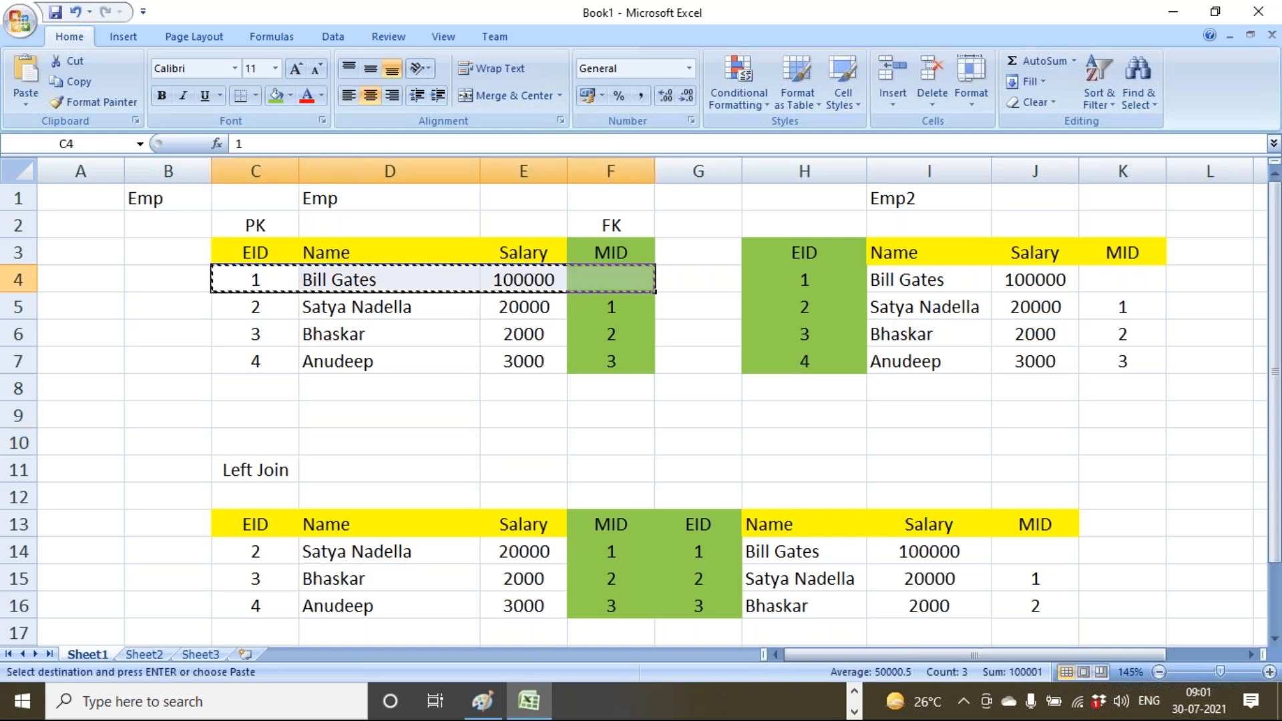
left_click(264, 628)
key("ctrl+v")
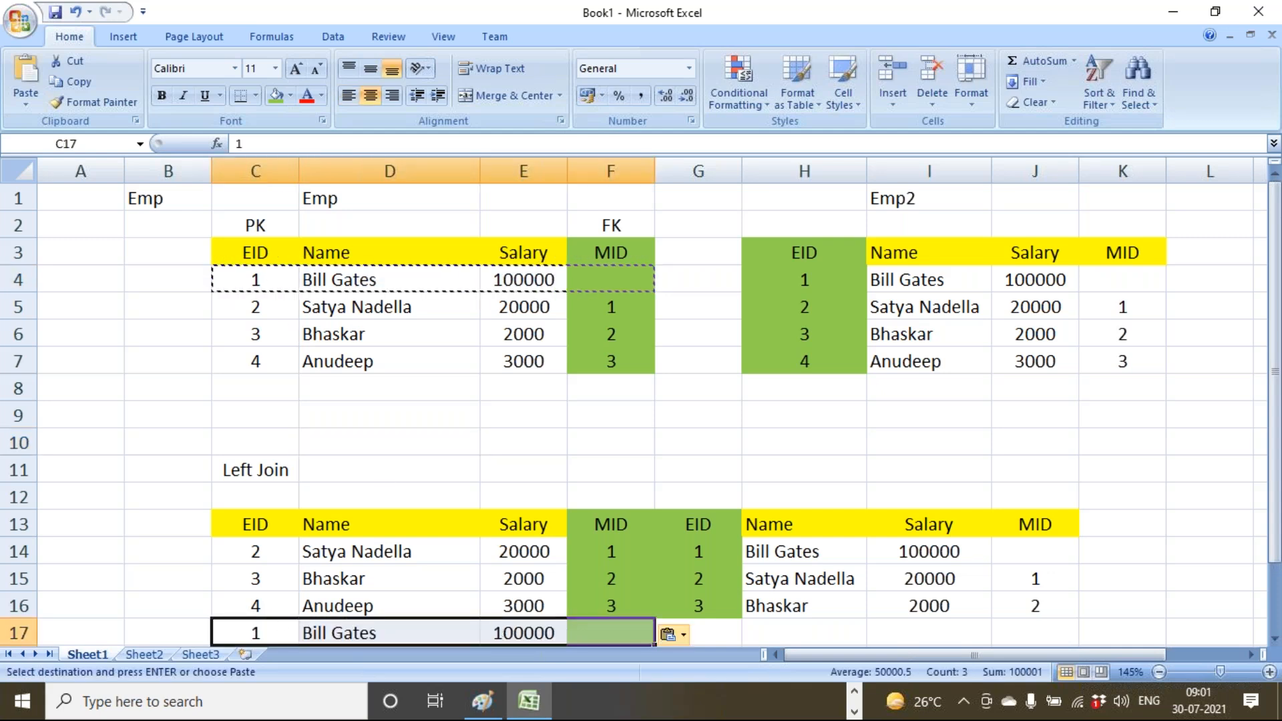
left_click(698, 634)
scroll(734, 636, "down", 2)
type("null")
key("Tab")
type("null")
key("Tab")
type("null")
key("Tab")
type("null")
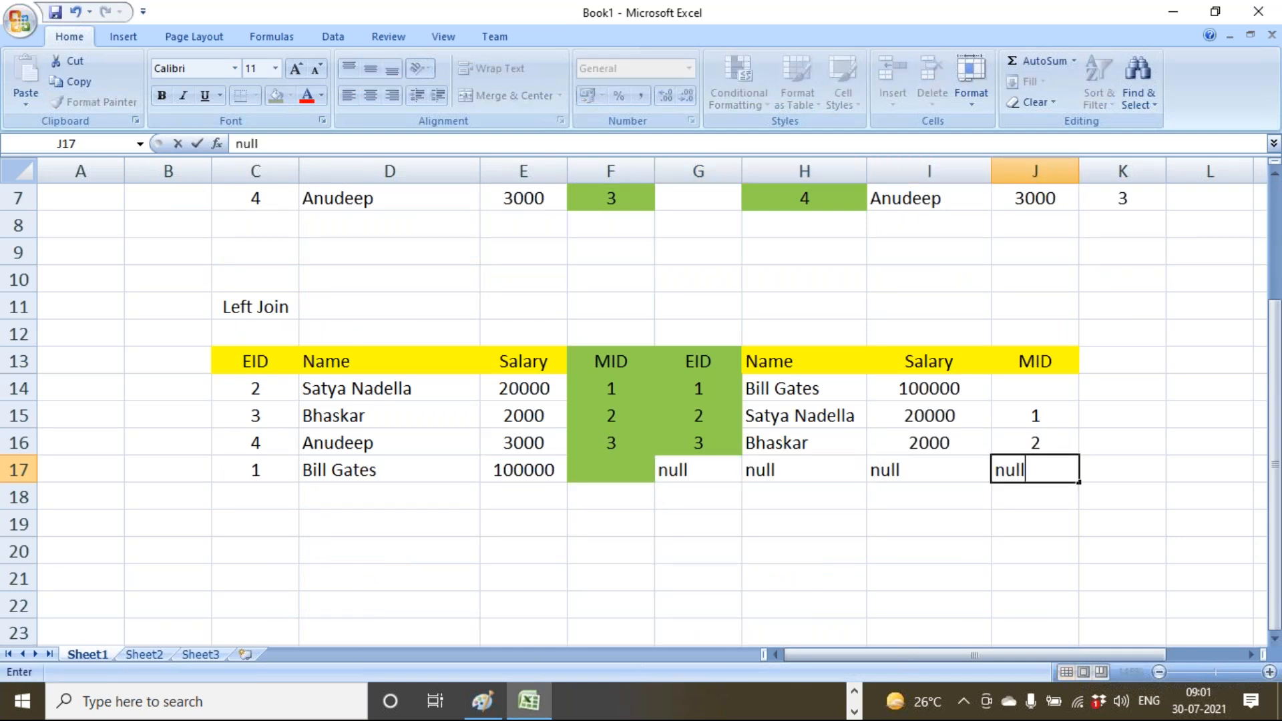
left_click(553, 630)
Copy the Name column D13:D17 of the Left Join result.
left_click_drag(252, 355, 260, 461)
left_click_drag(352, 361, 369, 452)
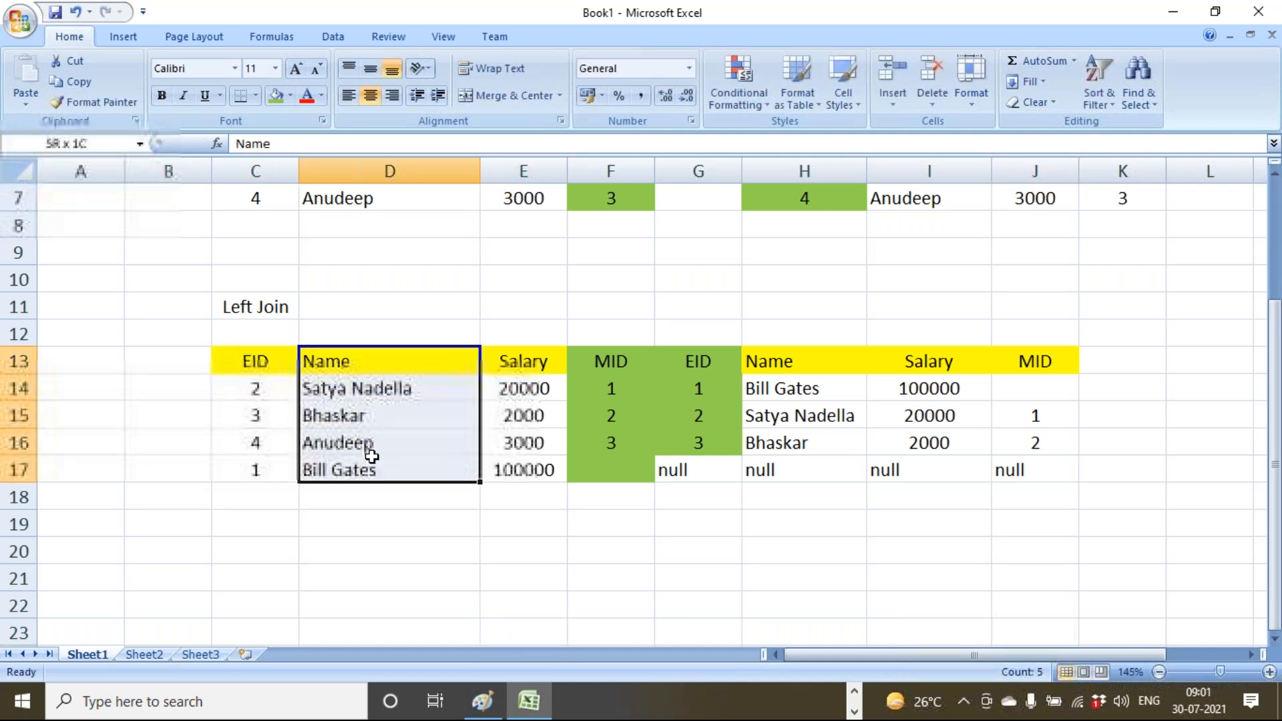
key("ctrl+c")
left_click(346, 549)
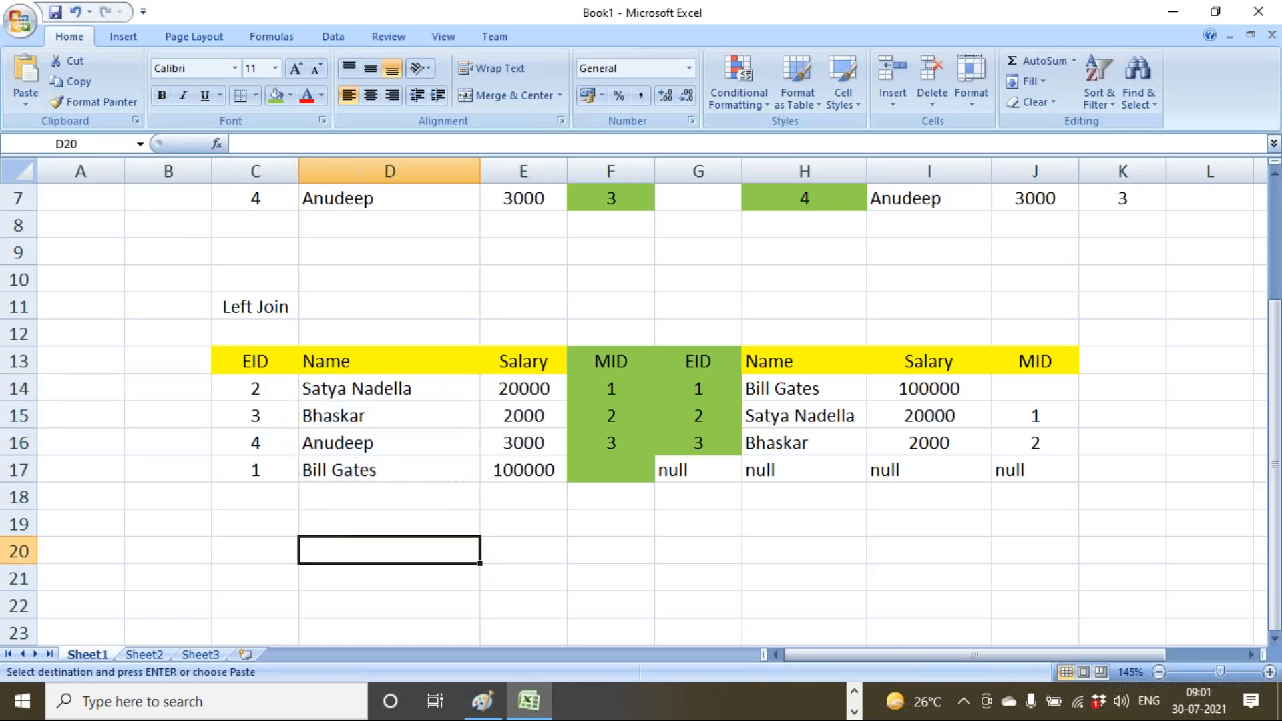
Paste the employee names into D20 and the boss names from column H into E20.
key("ctrl+v")
left_click_drag(777, 358, 793, 461)
key("ctrl+c")
left_click(550, 546)
key("ctrl+v")
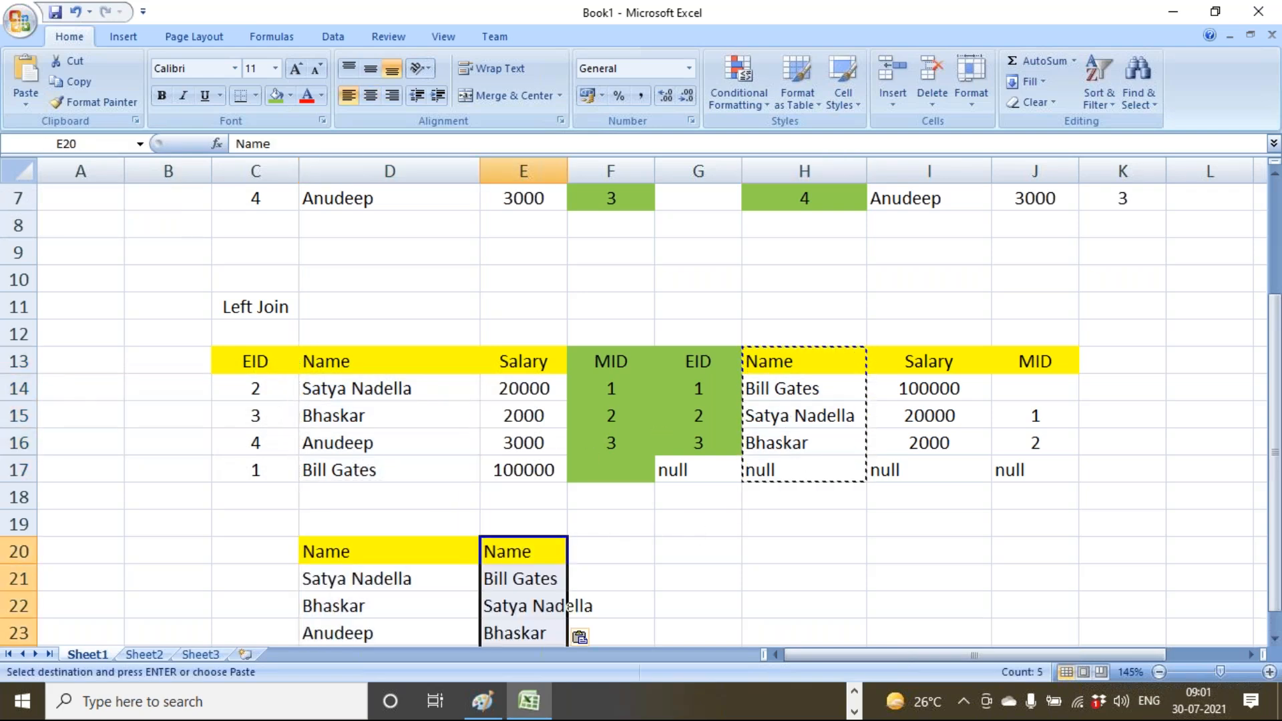
Rename the E20 header to Boss and autofit column E.
double_click(550, 546)
key("BackSpace")
key("BackSpace")
key("BackSpace")
key("BackSpace")
type("Bos")
key("Tab")
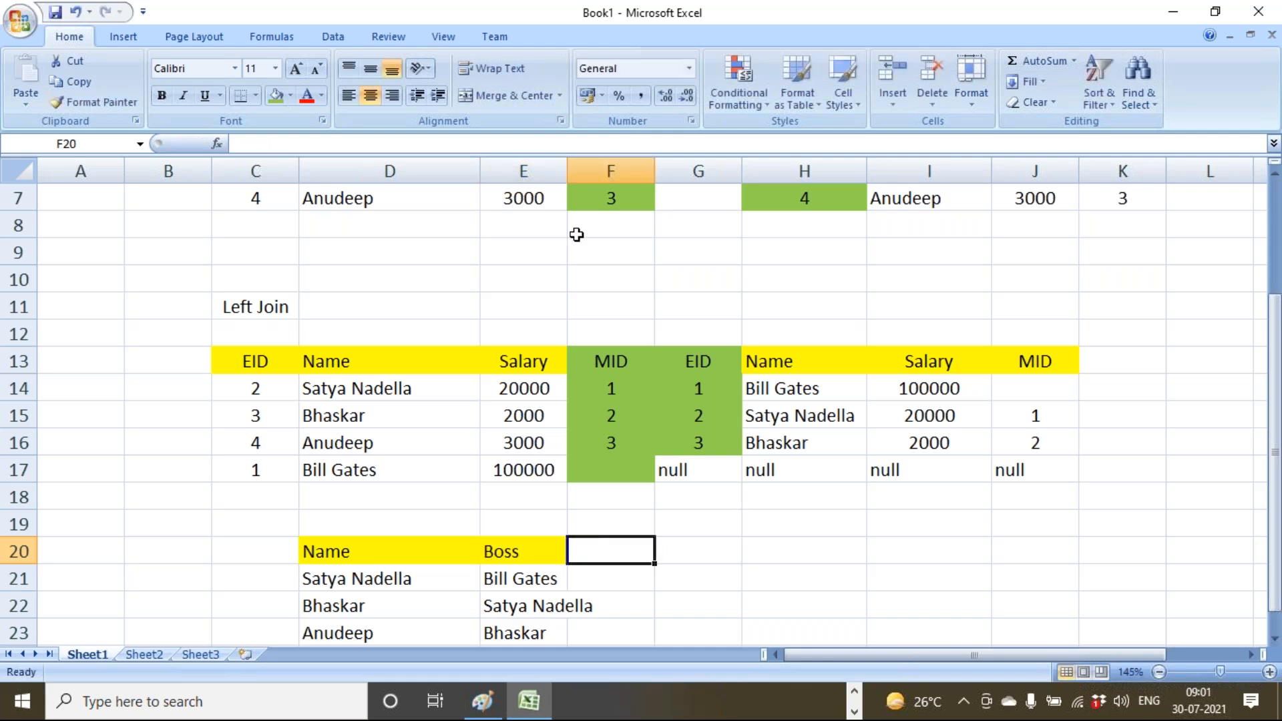
double_click(568, 171)
Clear the null boss beside Bill Gates.
left_click(764, 467)
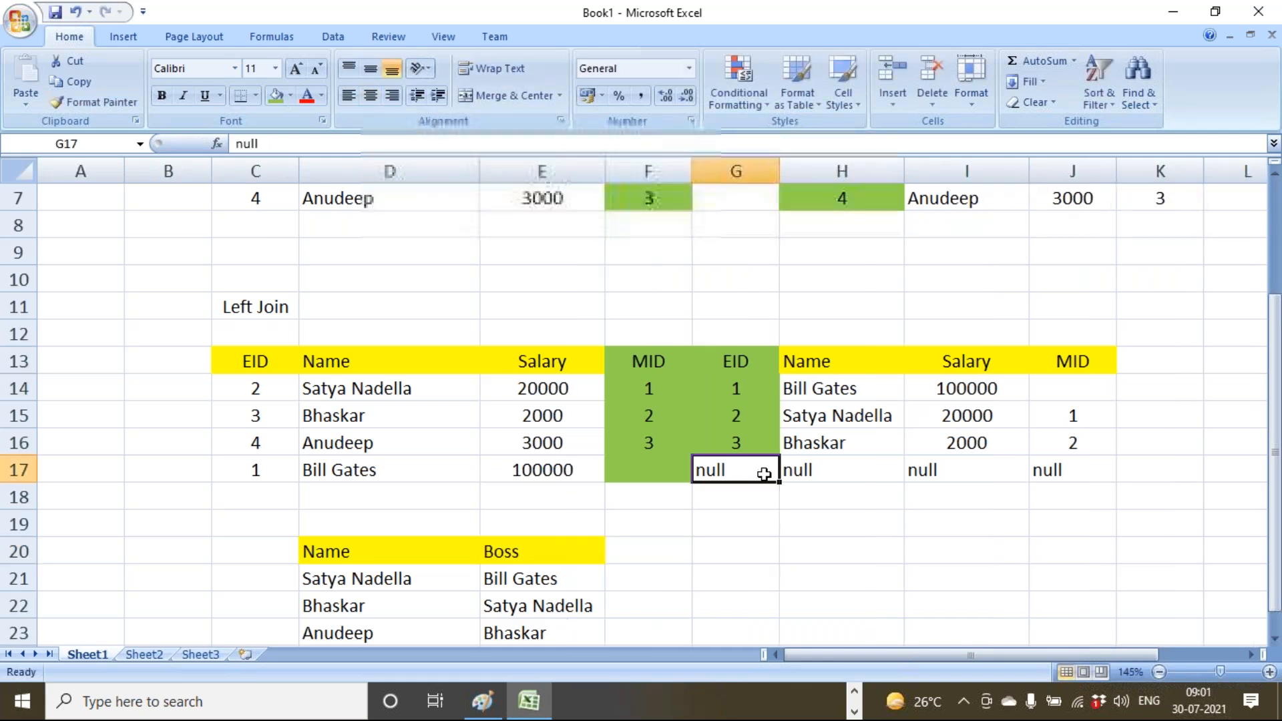
scroll(764, 467, "down", 2)
left_click(378, 495)
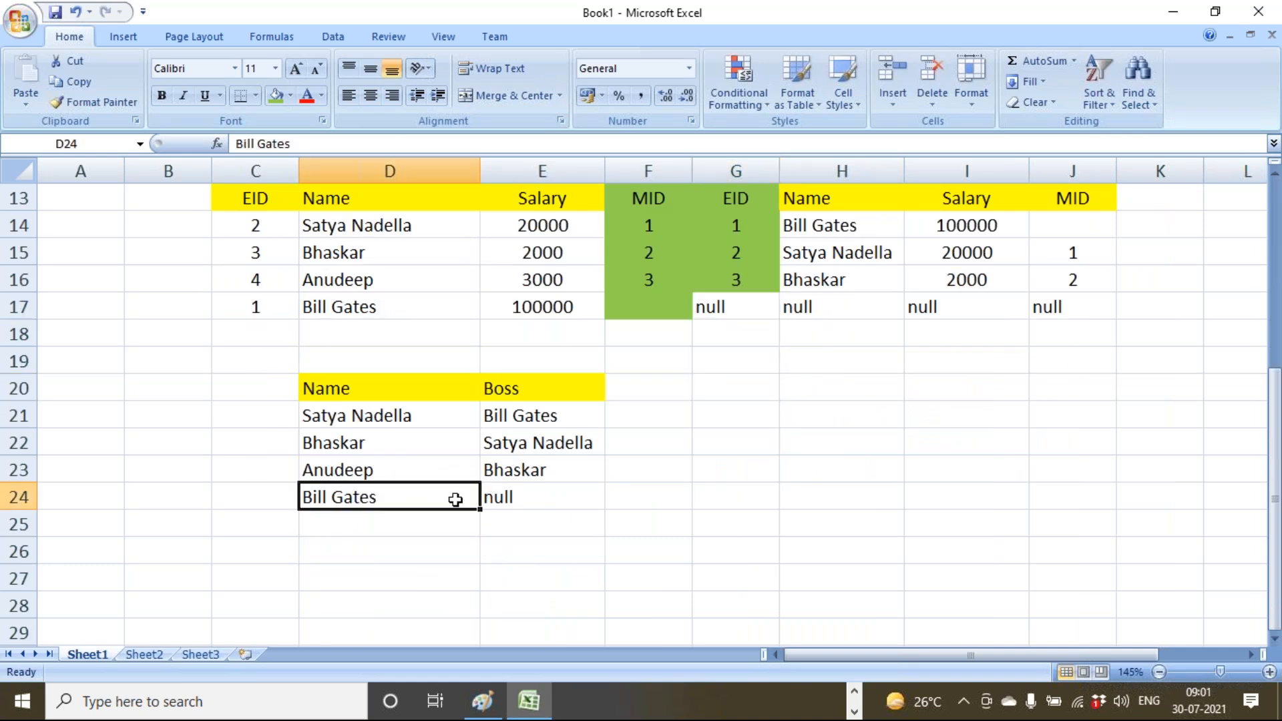
left_click(509, 495)
key("Delete")
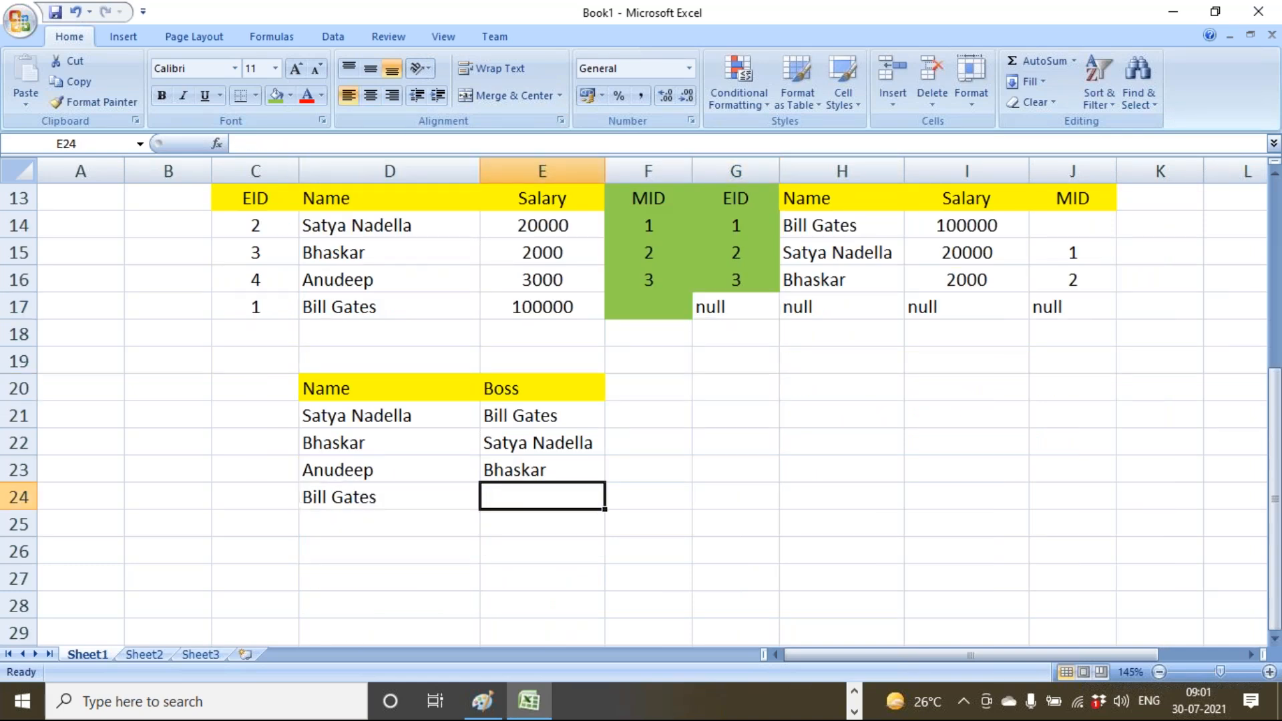
Rename the D20 header to Emp.
double_click(361, 388)
key("BackSpace")
key("BackSpace")
key("BackSpace")
key("BackSpace")
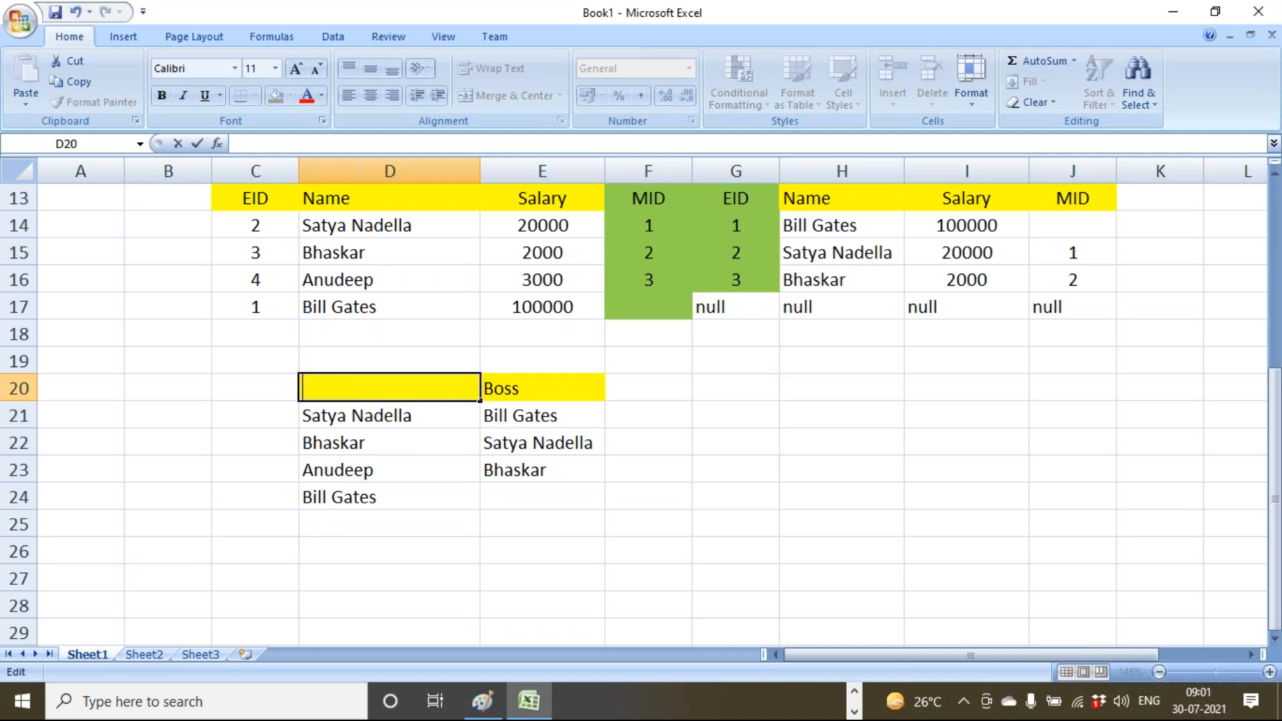
type("Emp")
left_click(367, 470)
Trace the boss chain: Anudeep to Bhaskar, Bhaskar to Satya Nadella, Satya Nadella to Bill Gates.
left_click(505, 467)
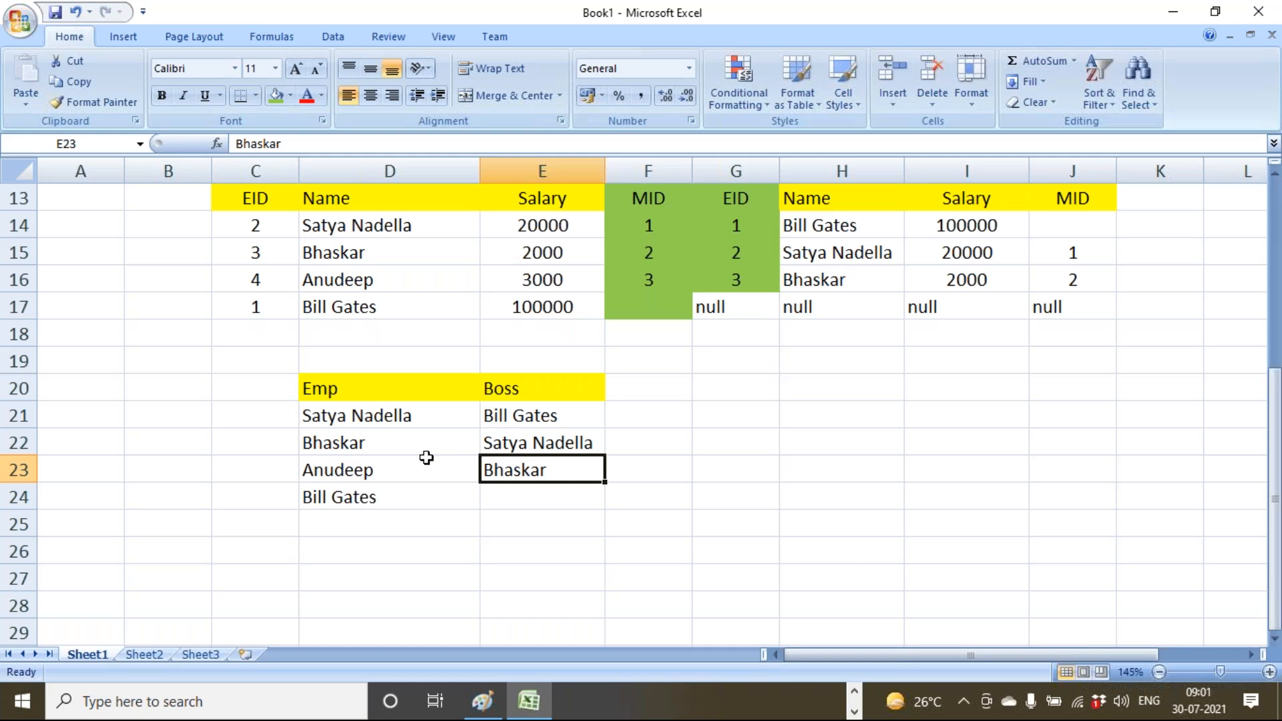
left_click(407, 445)
left_click(531, 444)
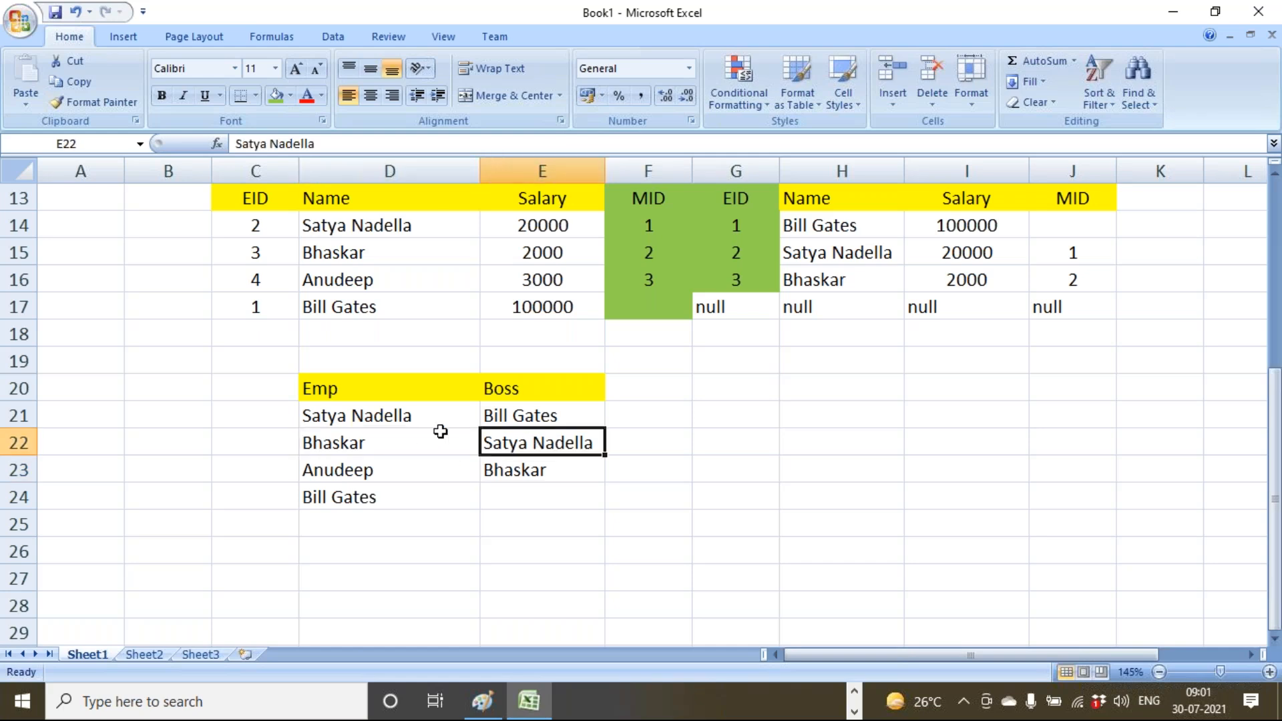
left_click(410, 418)
left_click(527, 422)
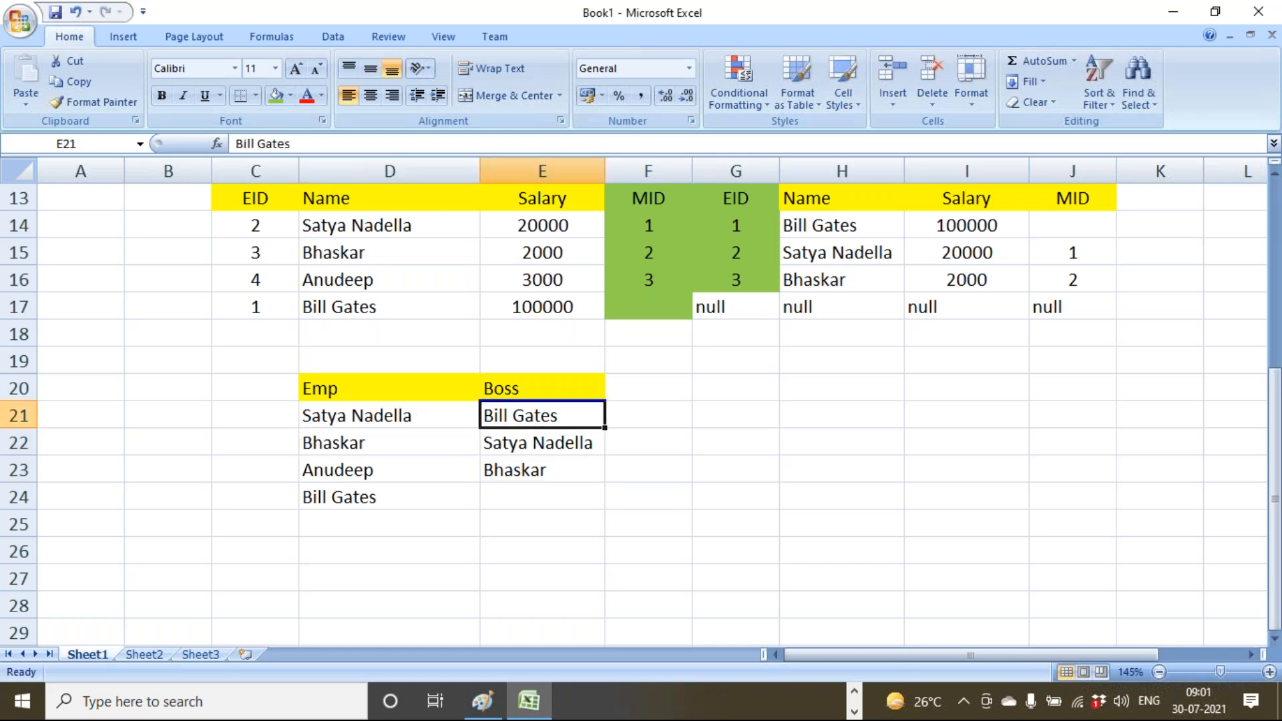
scroll(310, 339, "up", 4)
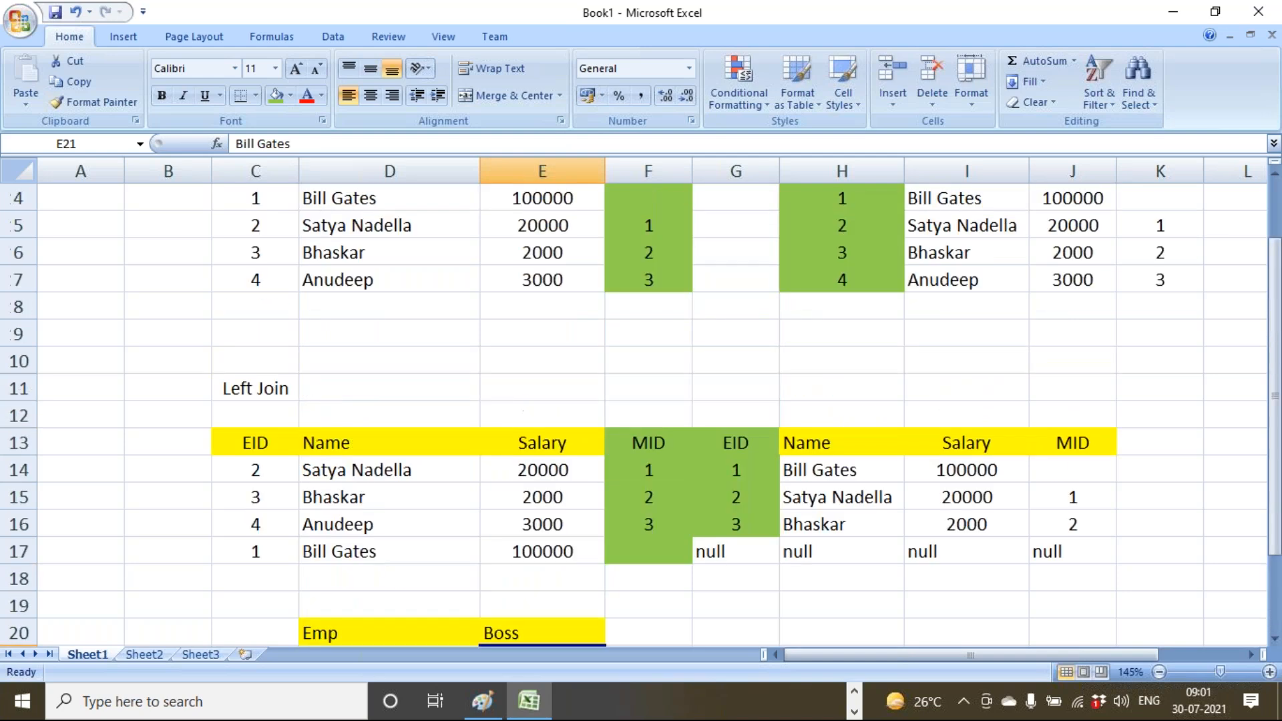
left_click_drag(259, 257, 538, 360)
left_click_drag(843, 253, 1163, 362)
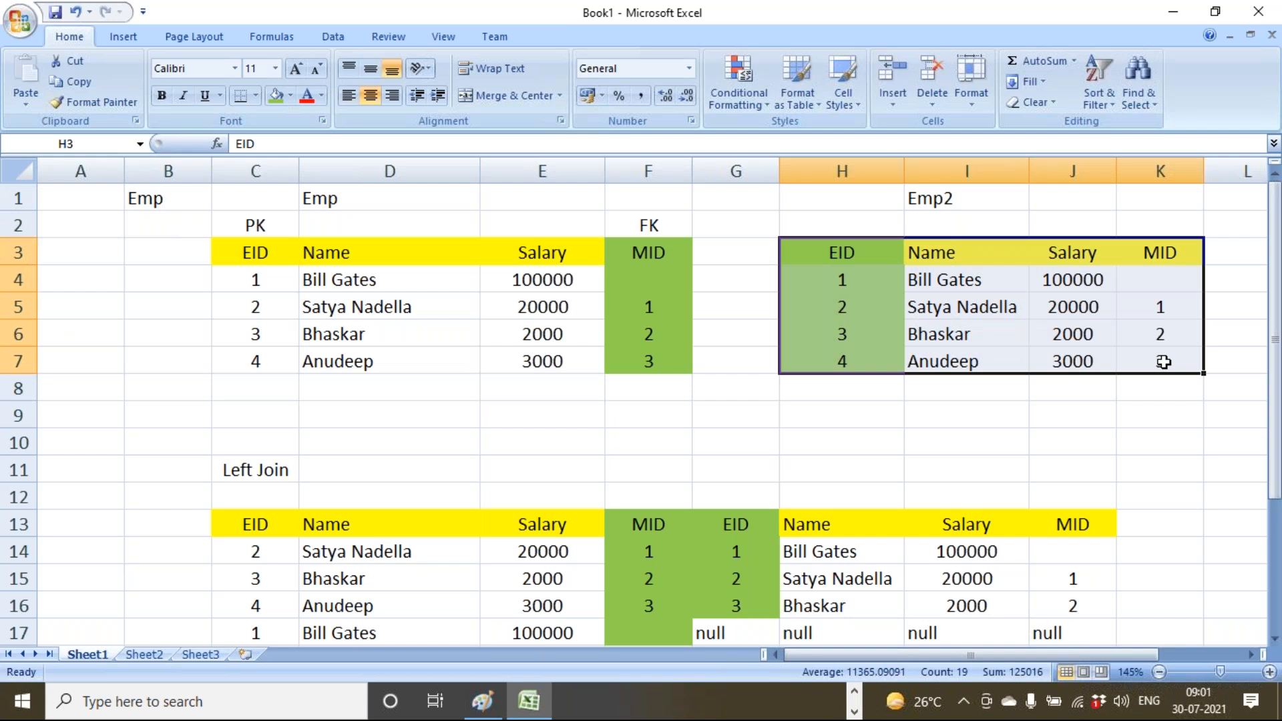
left_click_drag(250, 195, 670, 383)
left_click_drag(372, 260, 380, 398)
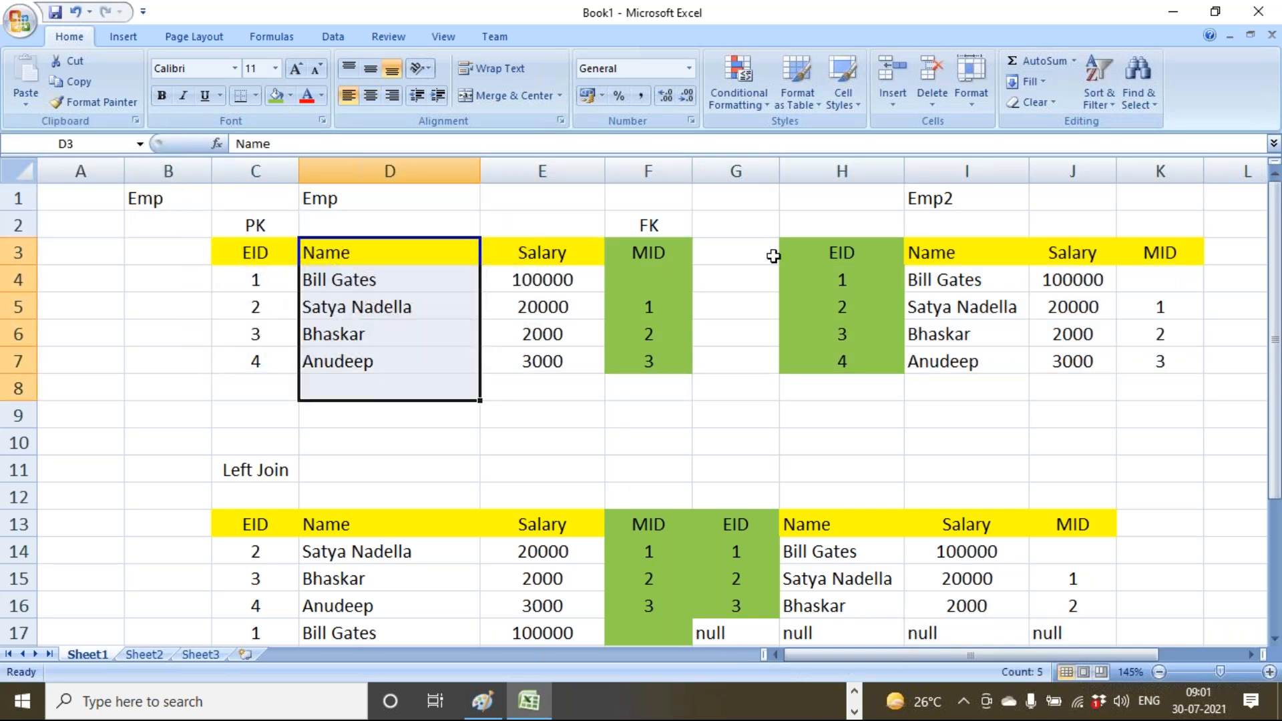
left_click_drag(970, 221, 998, 387)
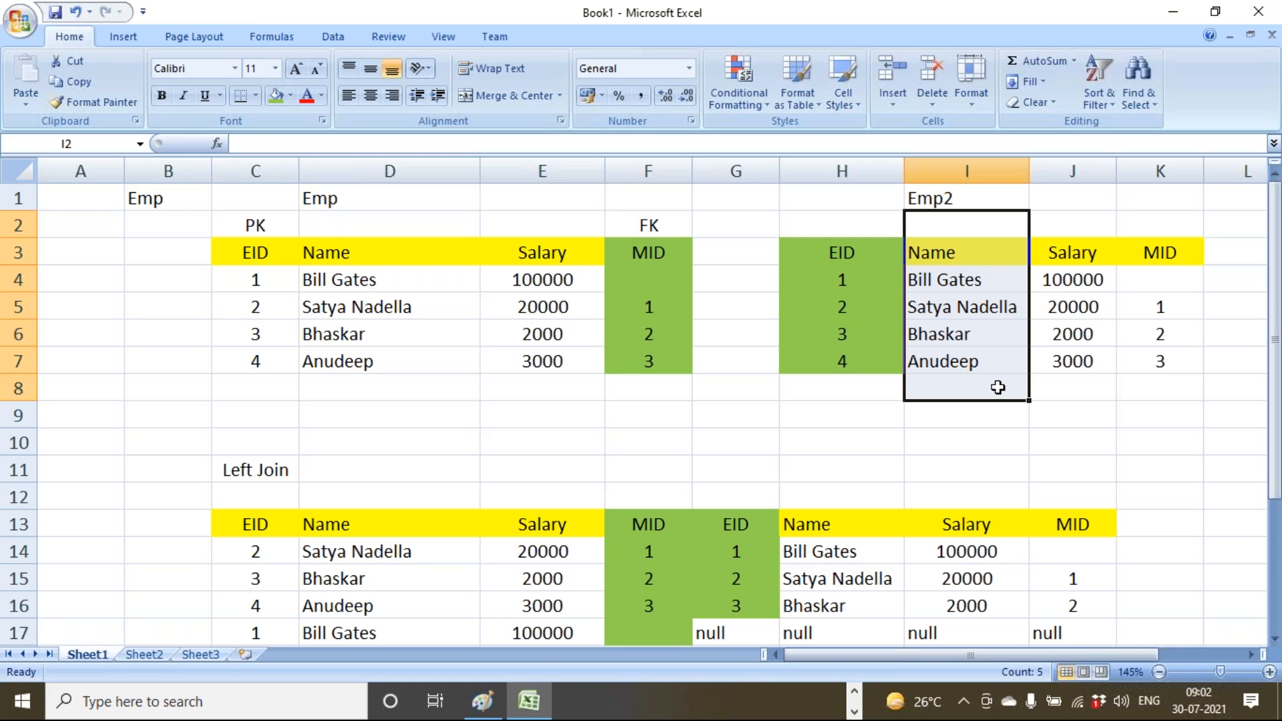
Title the Emp table Peter in D1 and the Emp2 table John in I1.
left_click(358, 205)
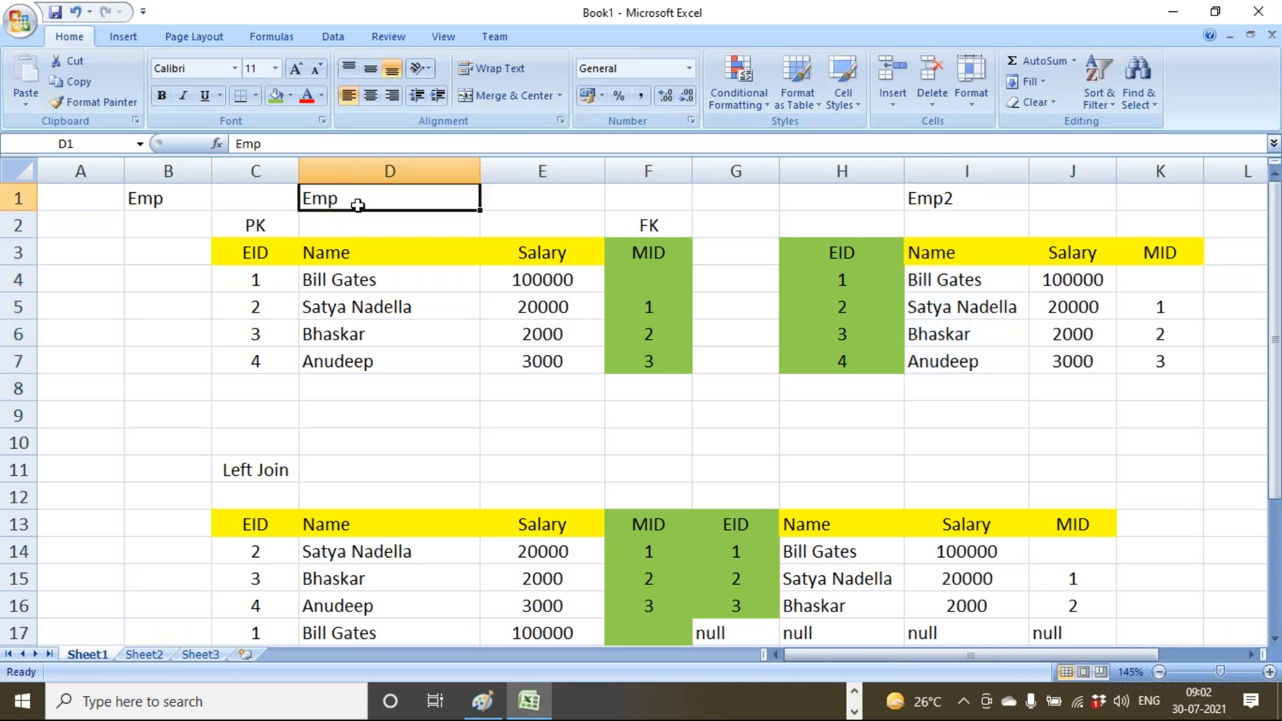
type("Peter")
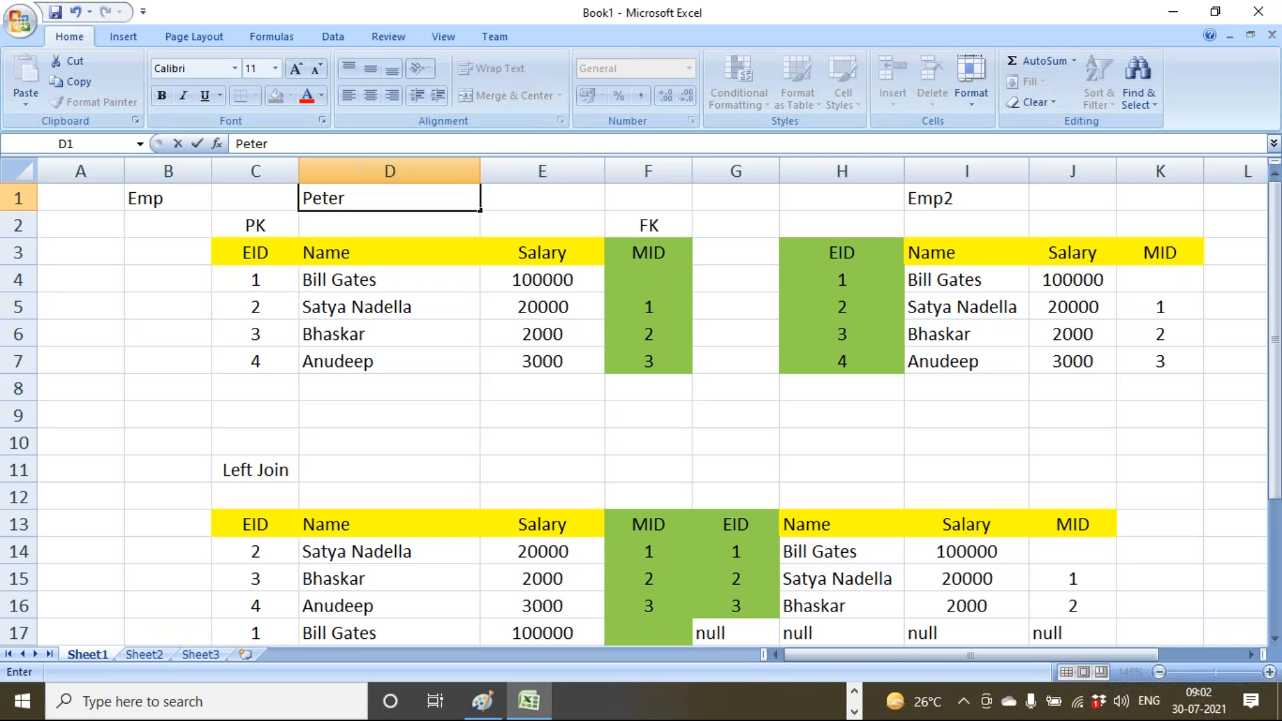
left_click(946, 194)
type("John")
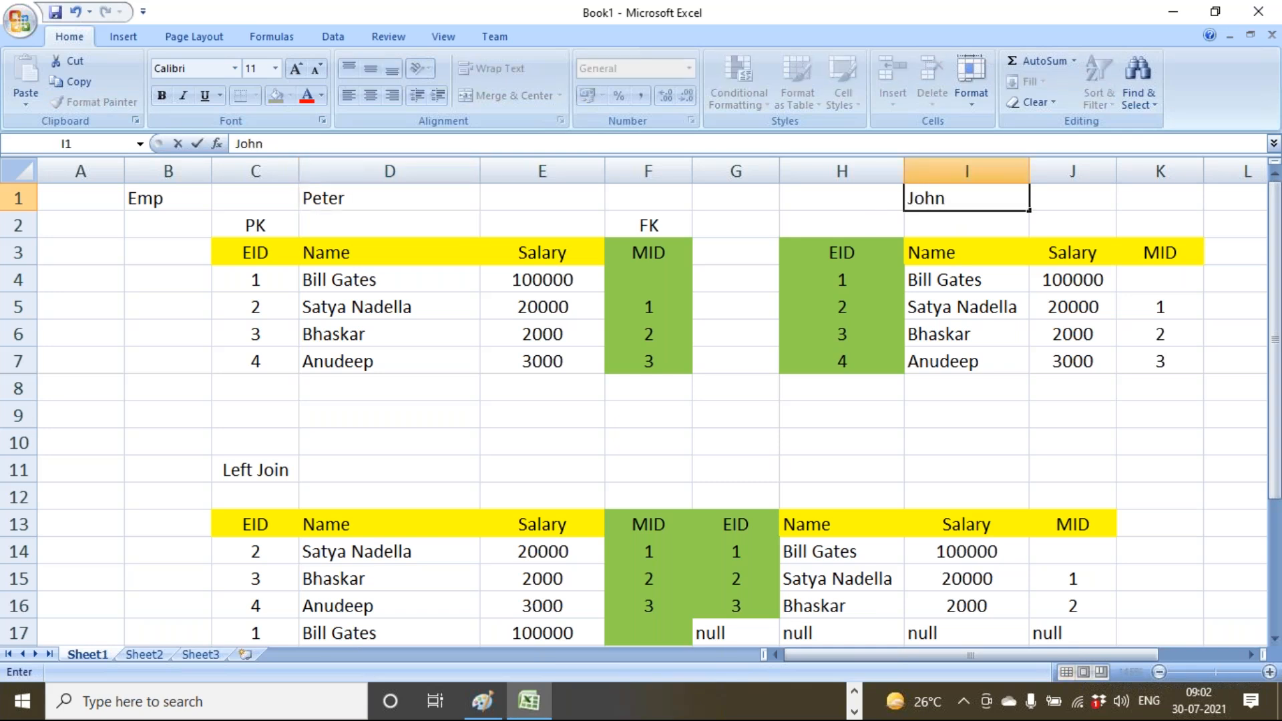
left_click(171, 203)
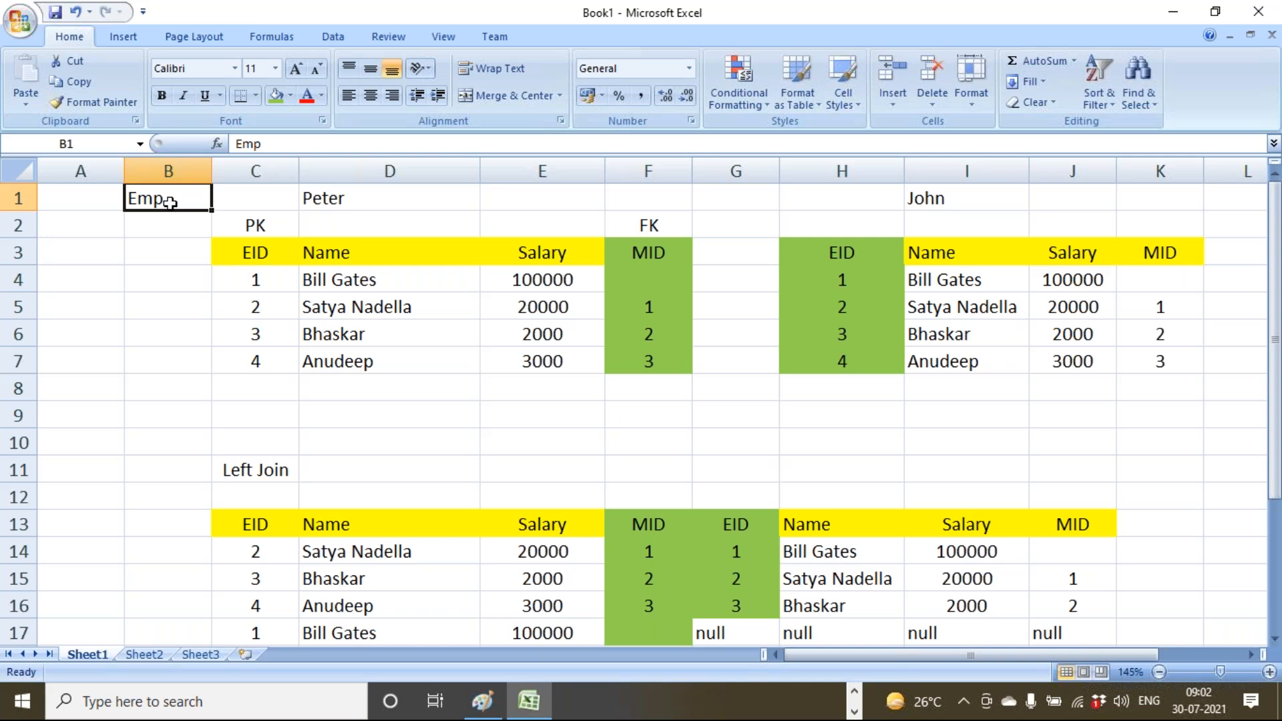
Compare the Emp label in B1 with the new Peter and John titles.
left_click(166, 250)
left_click(166, 201)
left_click(328, 198)
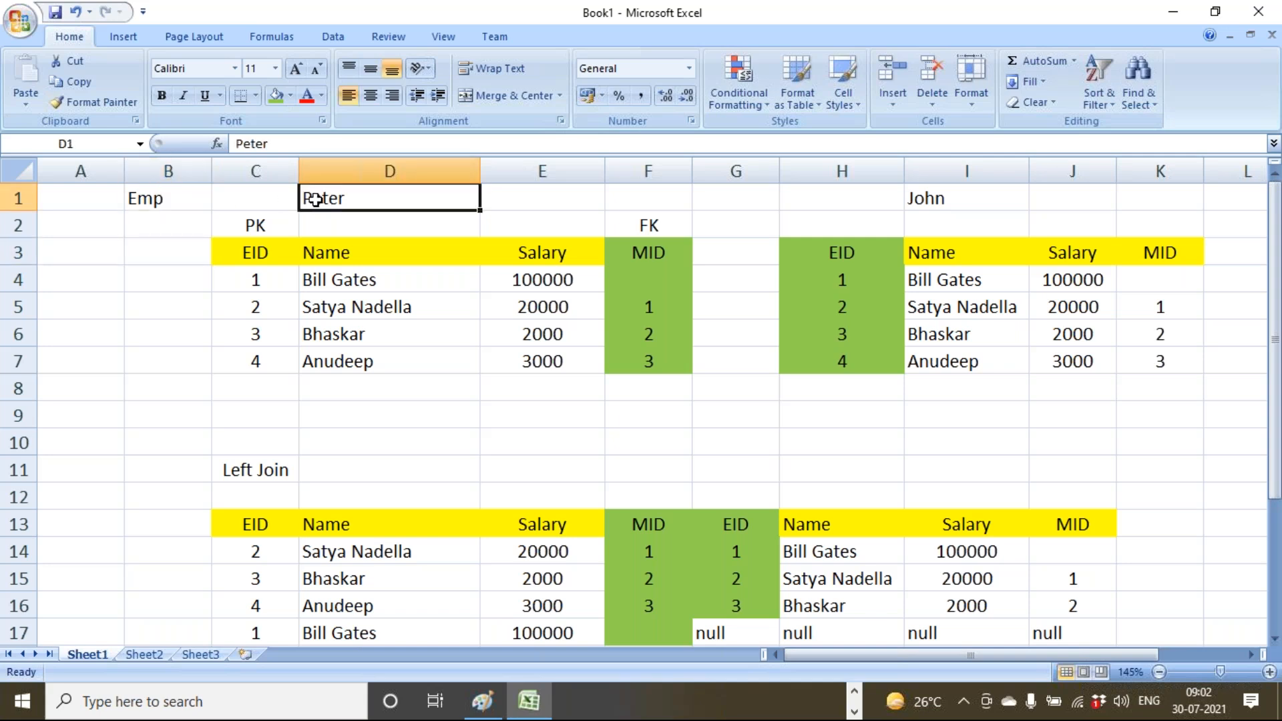
left_click(180, 202)
left_click(964, 199)
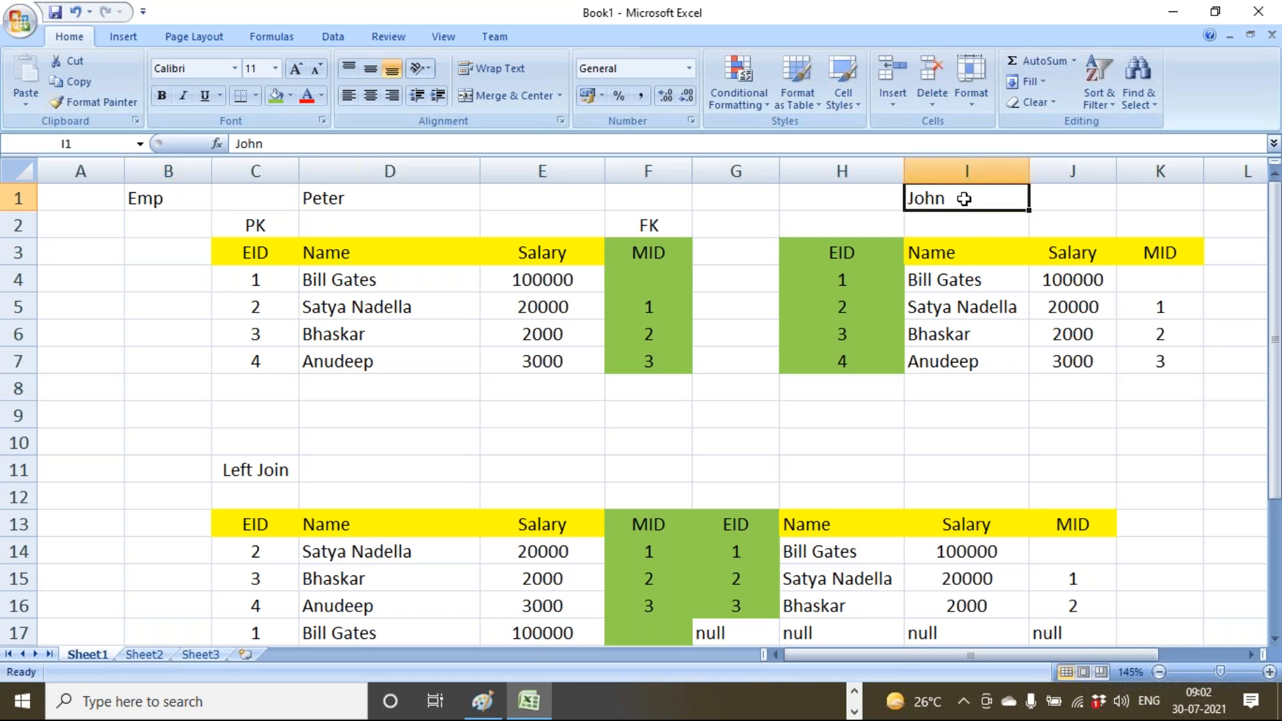
left_click(352, 198)
left_click_drag(364, 257, 381, 352)
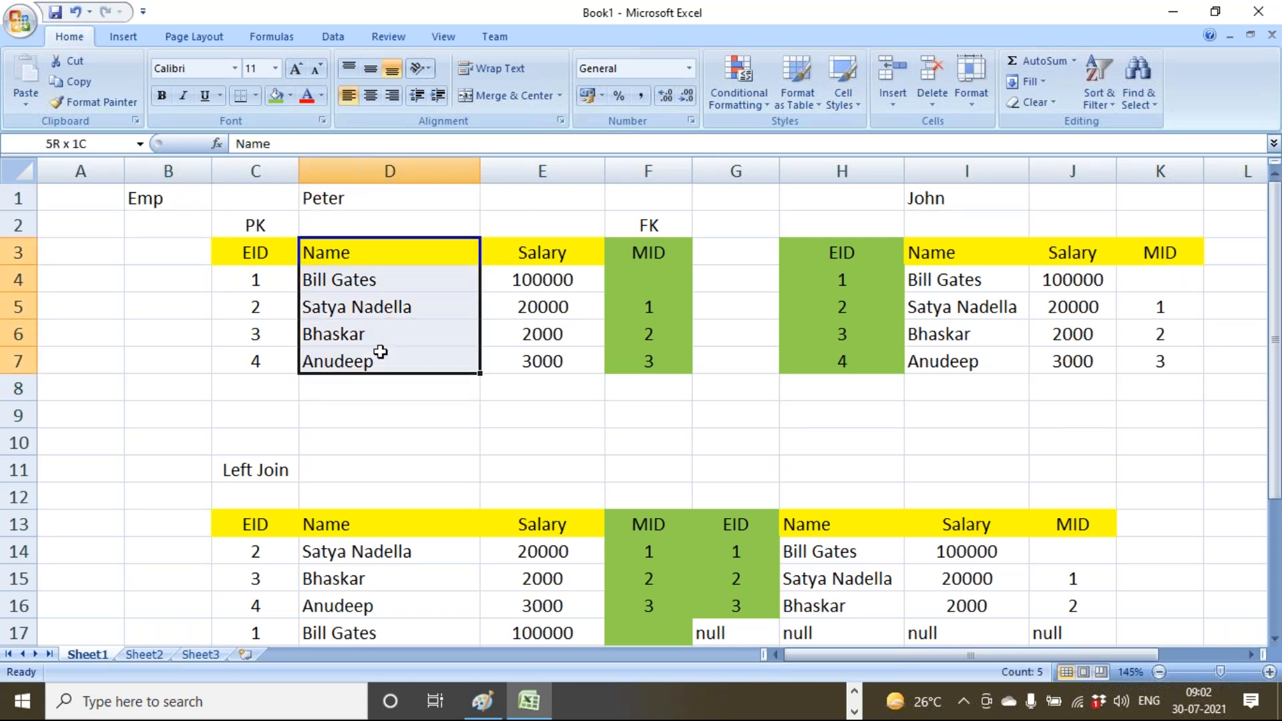
left_click(958, 200)
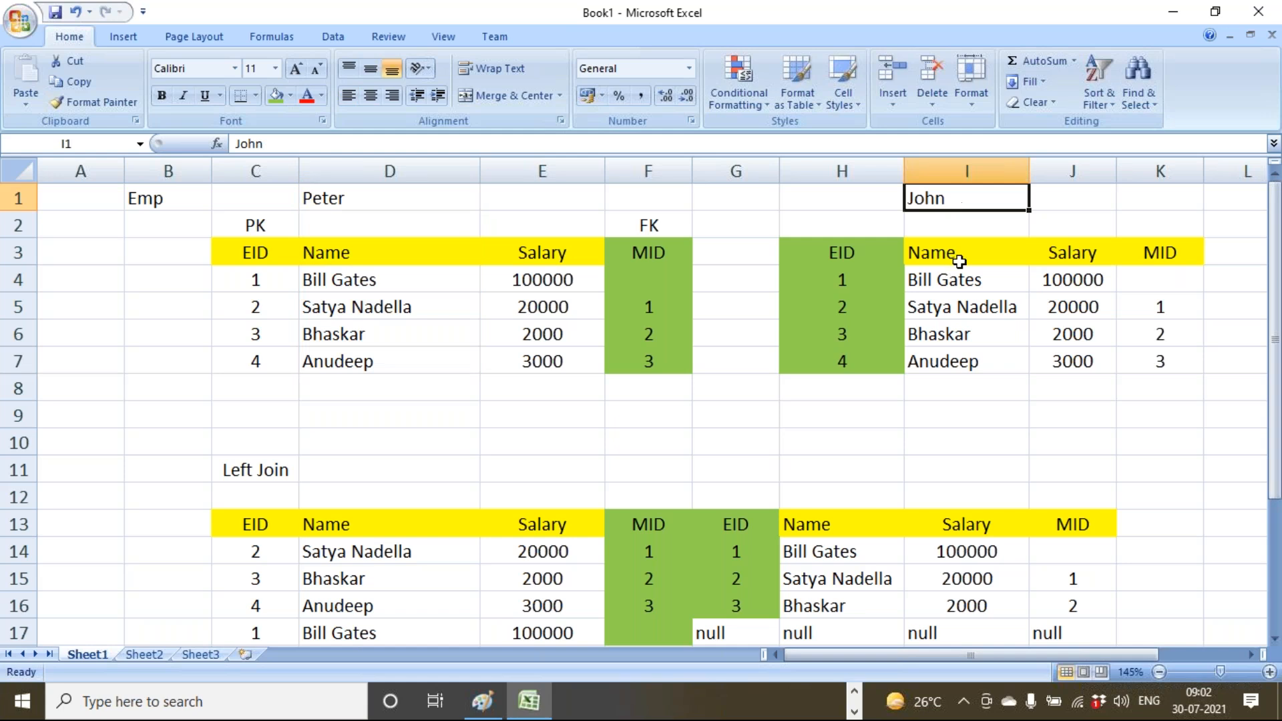
left_click_drag(960, 261, 985, 390)
scroll(979, 334, "down", 1)
scroll(953, 327, "up", 1)
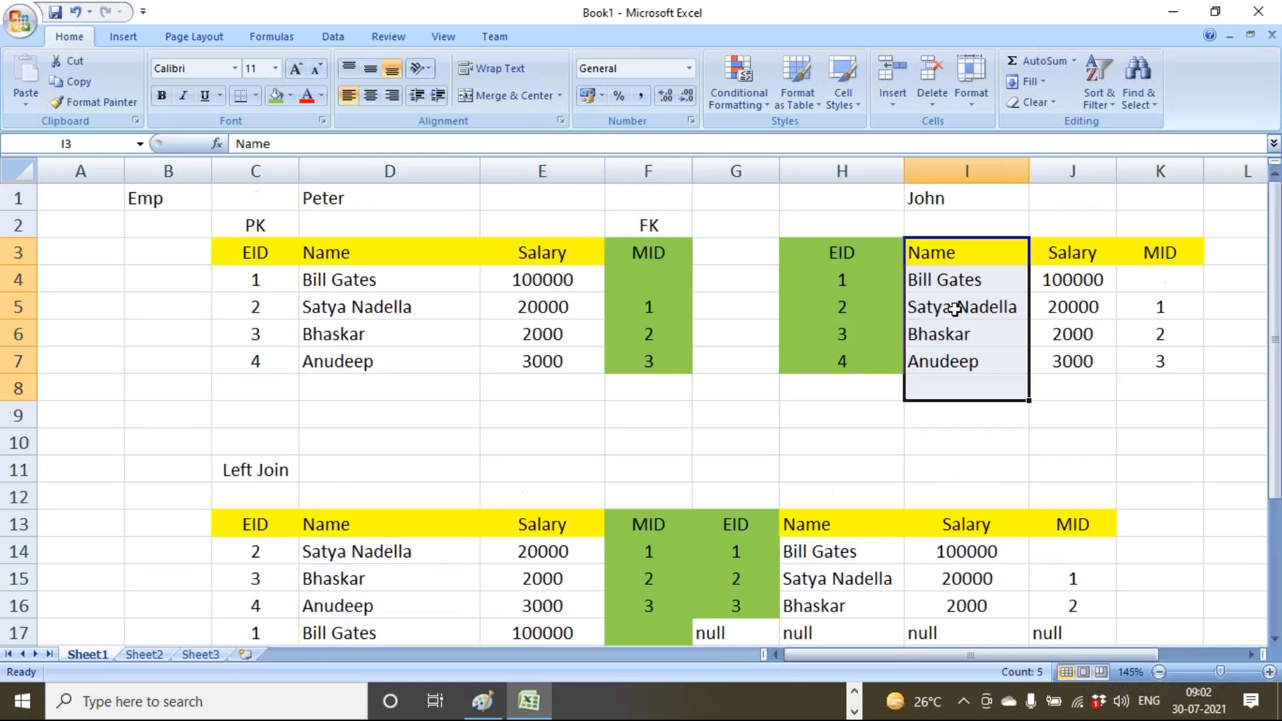
left_click(957, 275)
left_click_drag(826, 529, 831, 609)
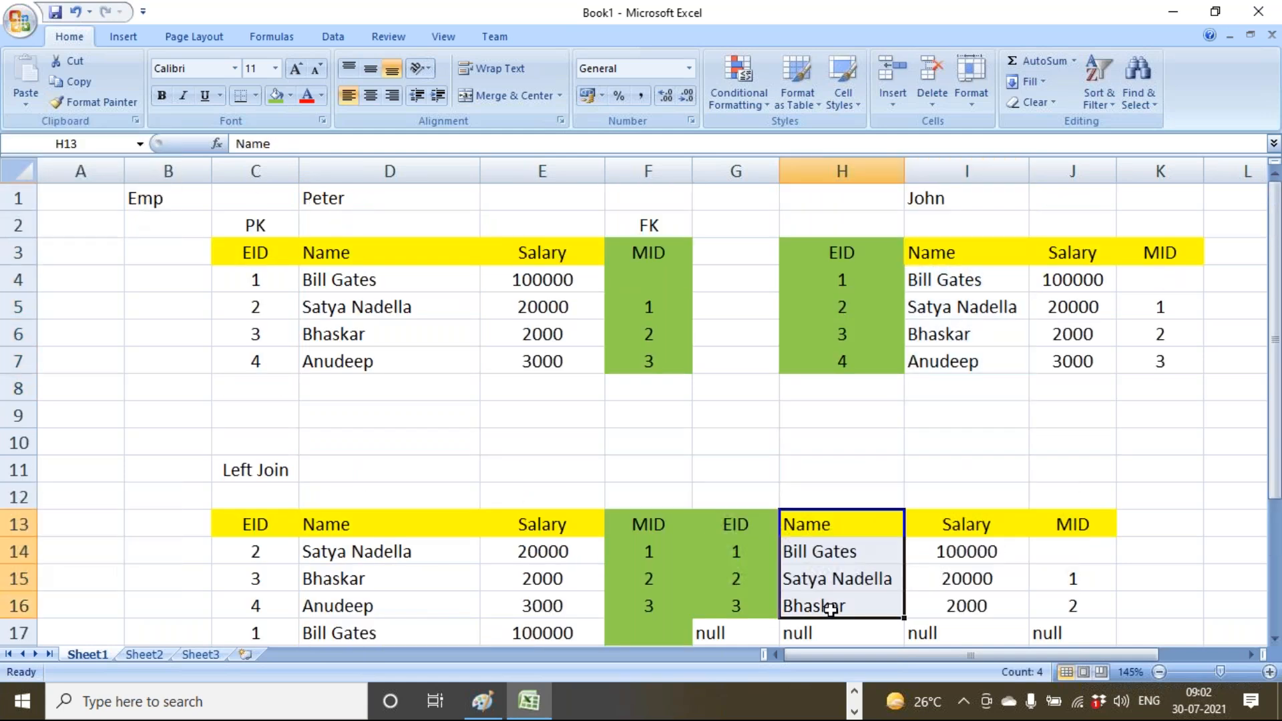
scroll(834, 609, "down", 2)
left_click_drag(565, 555, 567, 627)
scroll(599, 581, "up", 2)
left_click_drag(238, 200, 1258, 466)
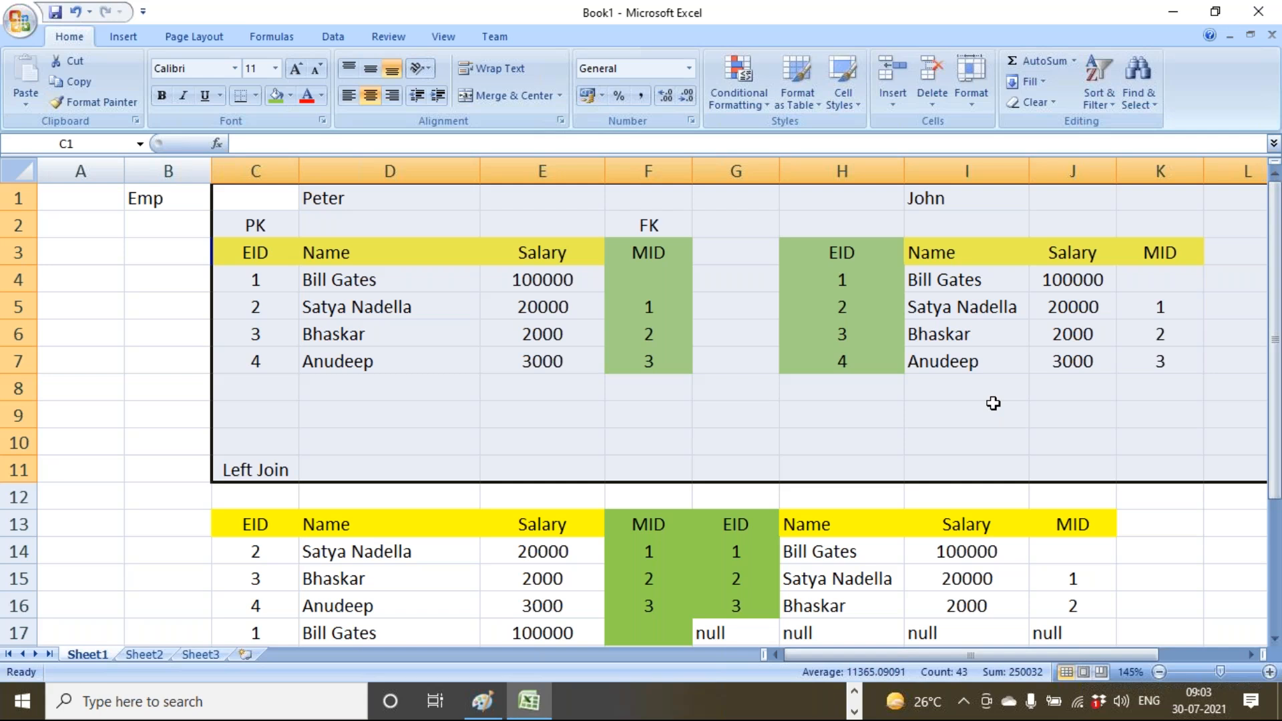
Deselect the source tables and copy the entire Peter table.
left_click(854, 691)
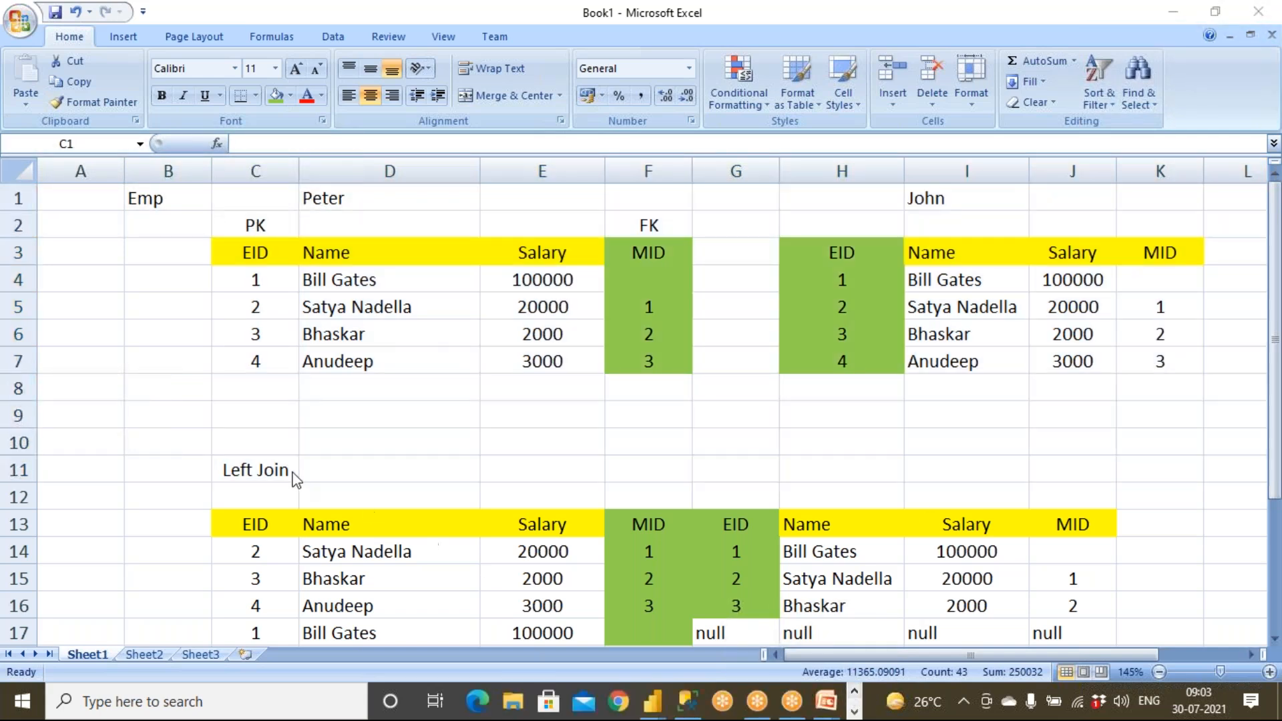
left_click(263, 469)
left_click(266, 472)
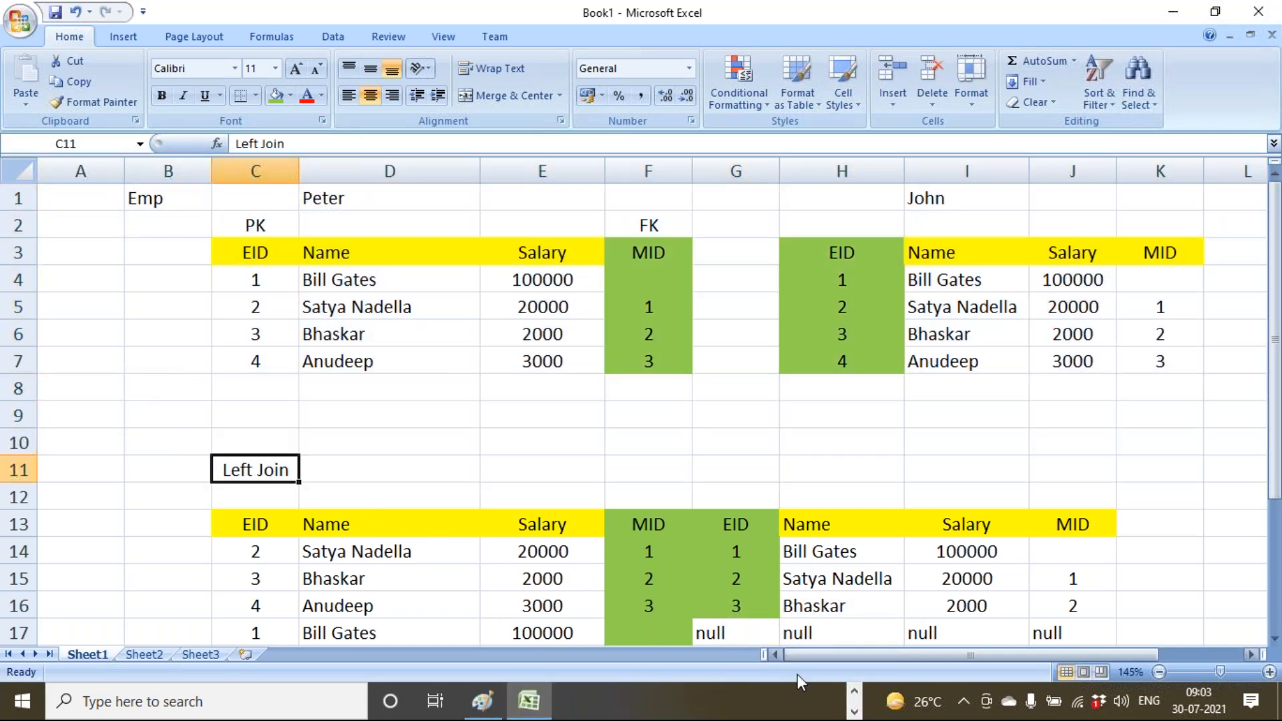
left_click(854, 712)
left_click(853, 699)
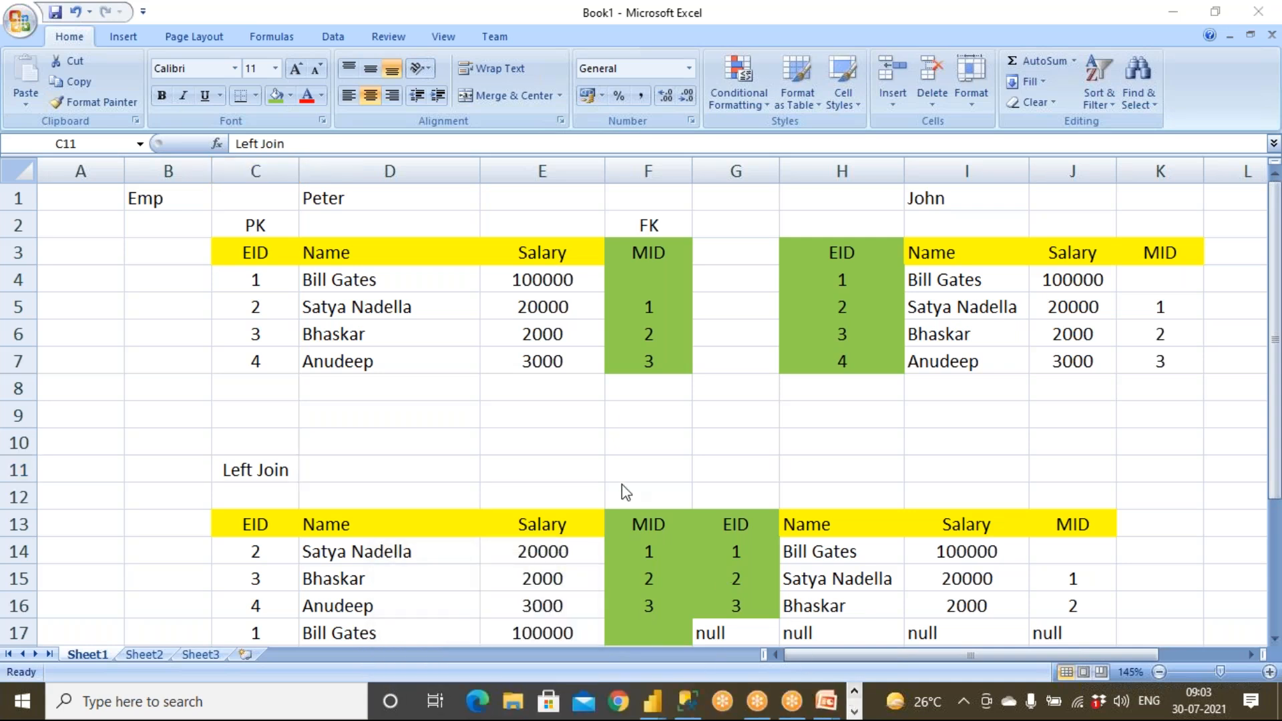
left_click(643, 504)
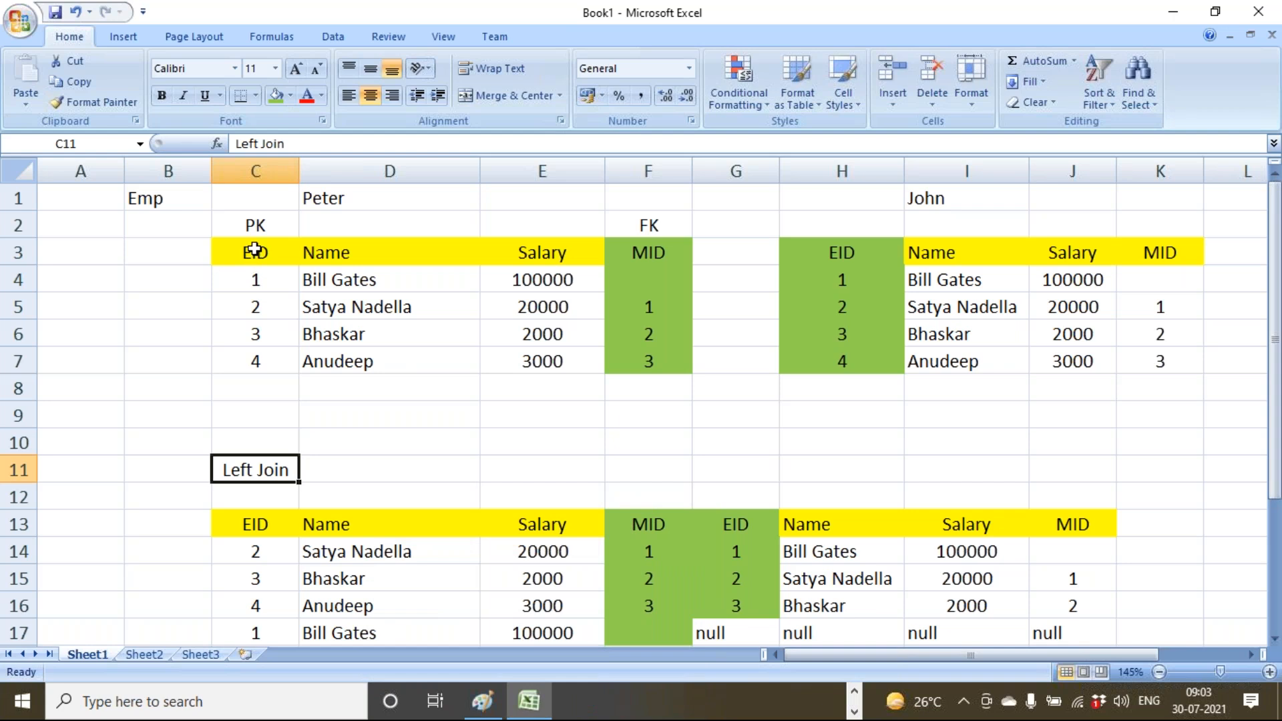
left_click_drag(254, 249, 630, 362)
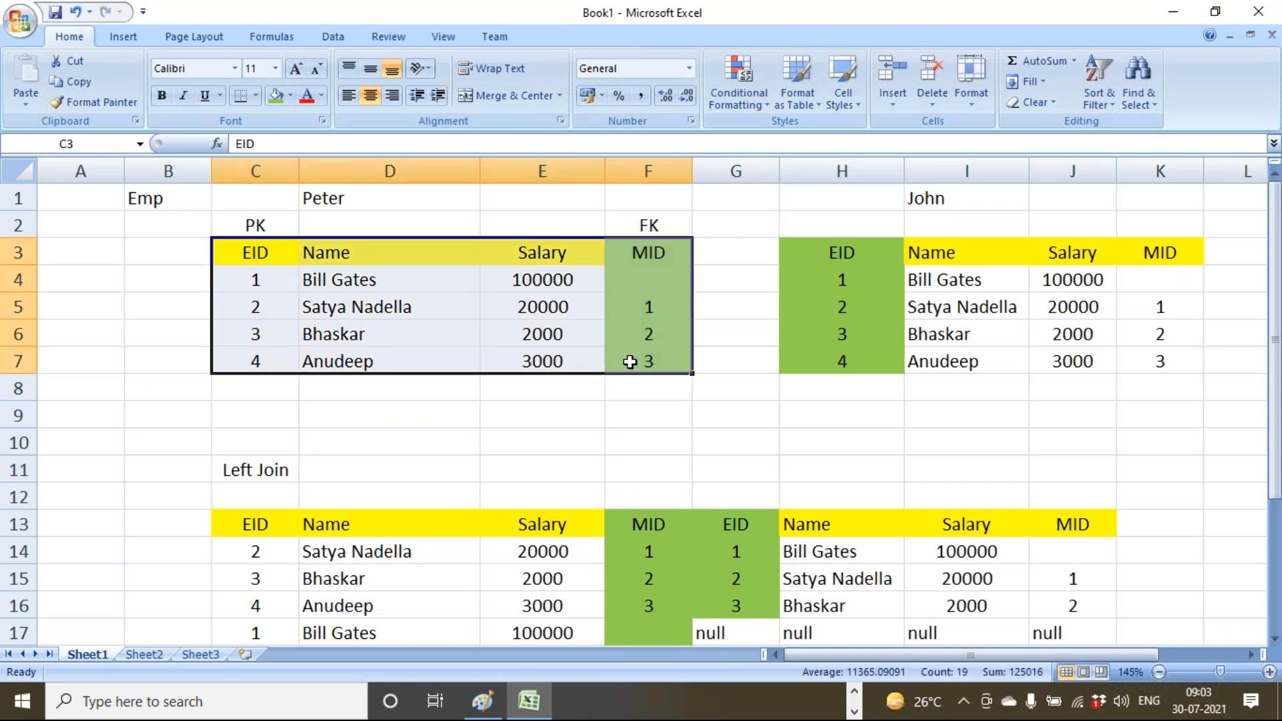
right_click(630, 362)
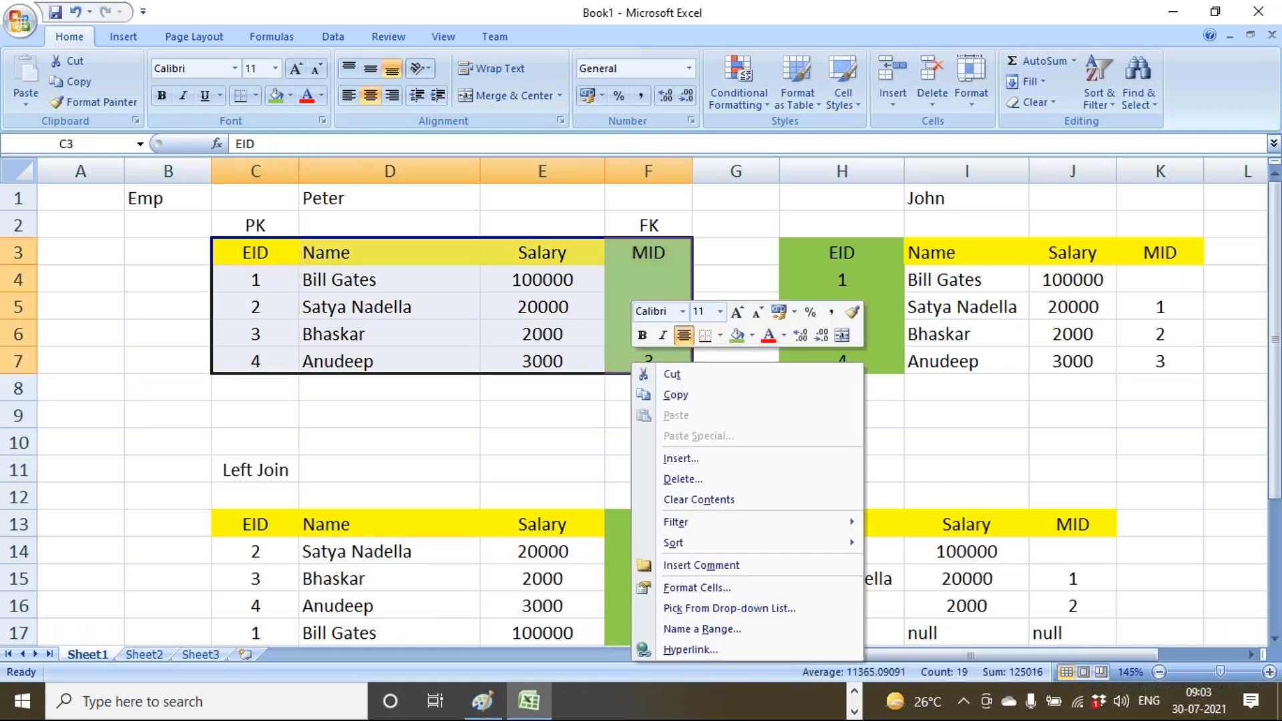
left_click(673, 396)
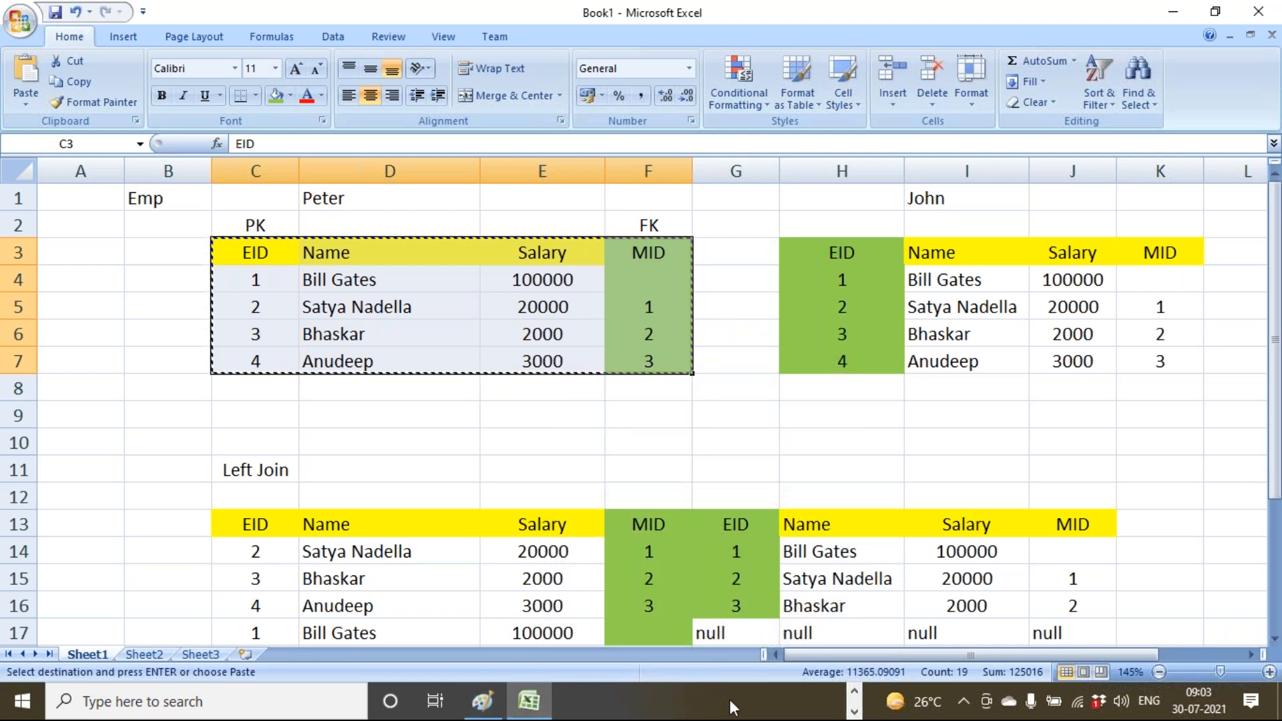
Browse to the SourceData folder in File Explorer and open the Employee workbook.
left_click(854, 691)
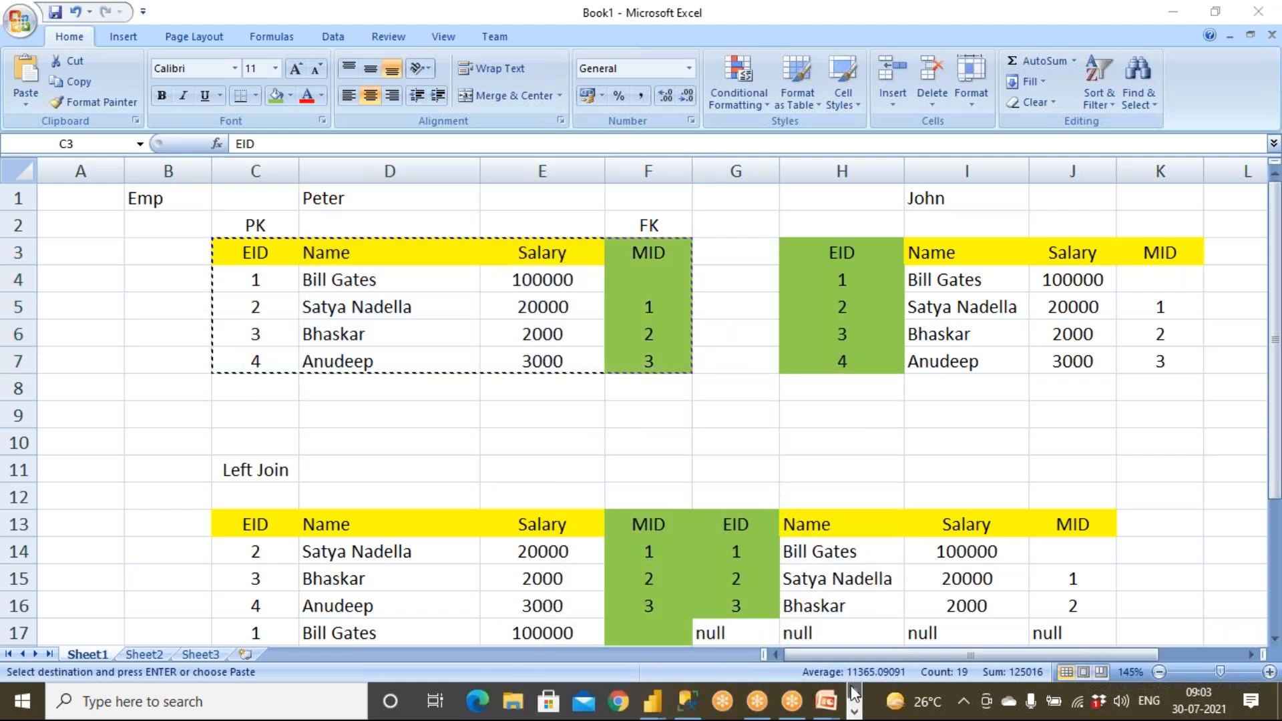
left_click(513, 703)
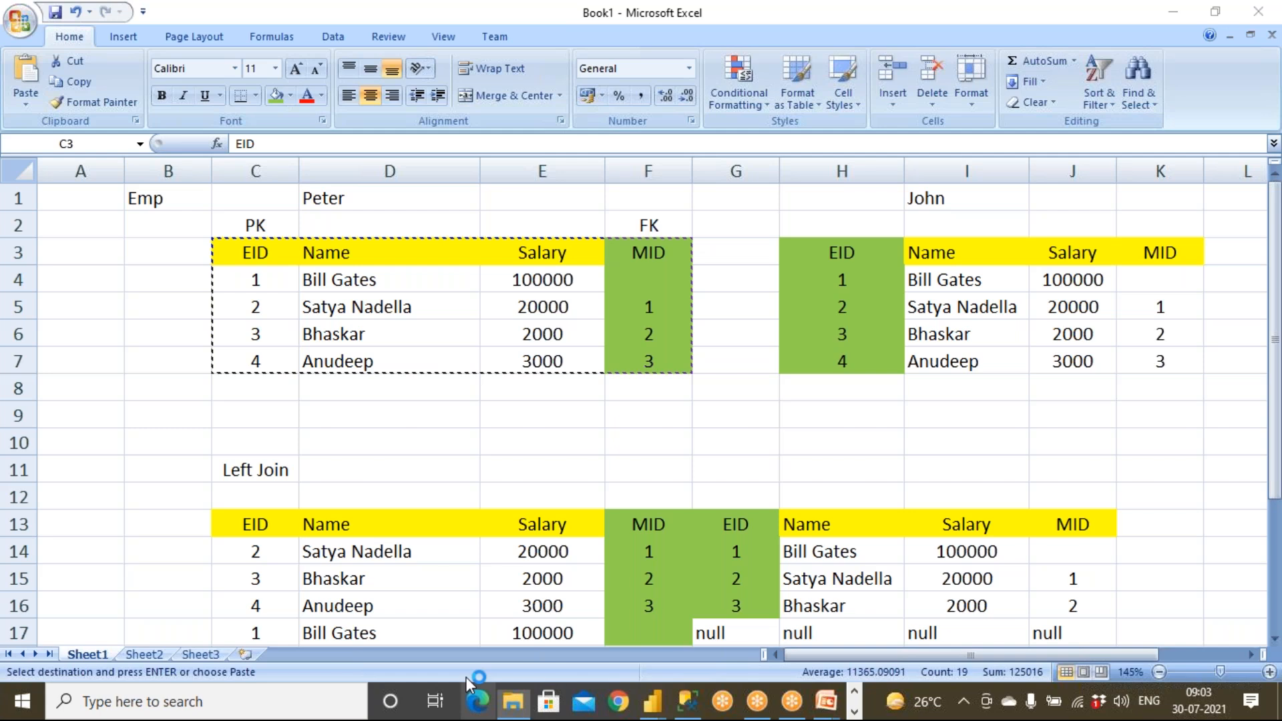
left_click(96, 298)
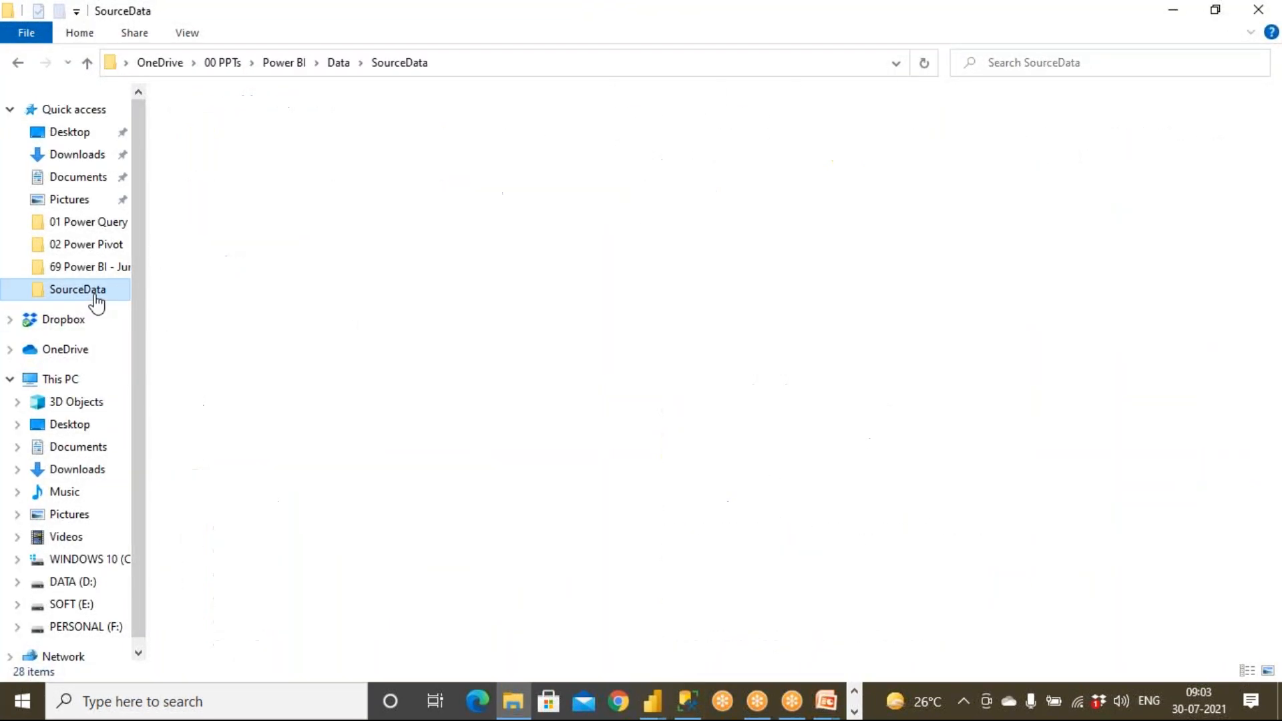
double_click(250, 141)
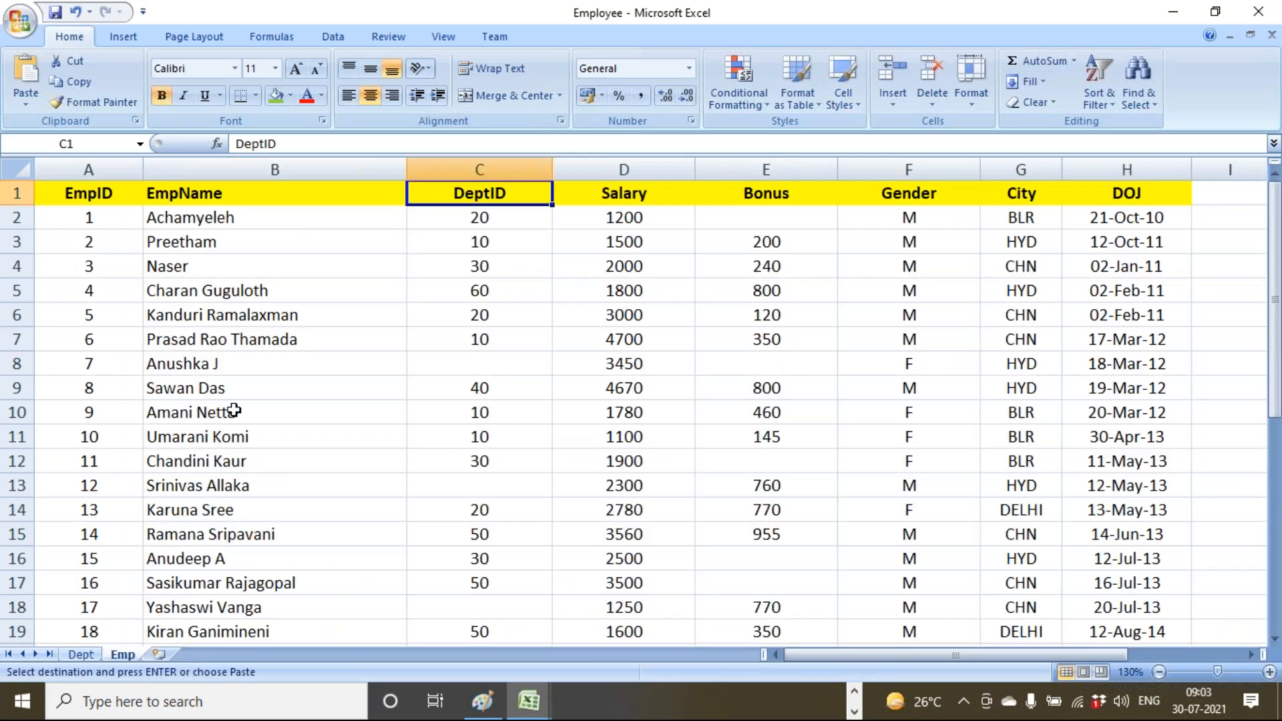
Add a new sheet named MicrosoftEmp and paste the employee table at A1.
left_click(159, 654)
type("Empl")
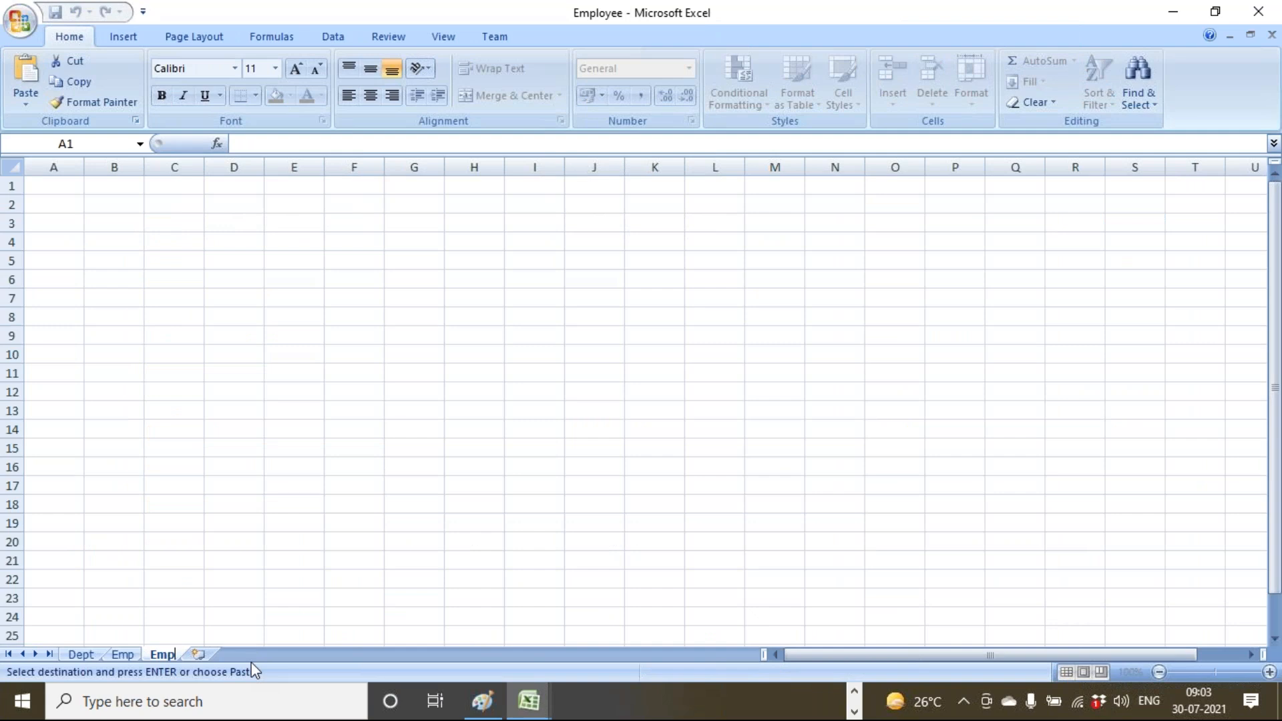
key("BackSpace")
key("BackSpace")
key("BackSpace")
type("MicrosoftEmp")
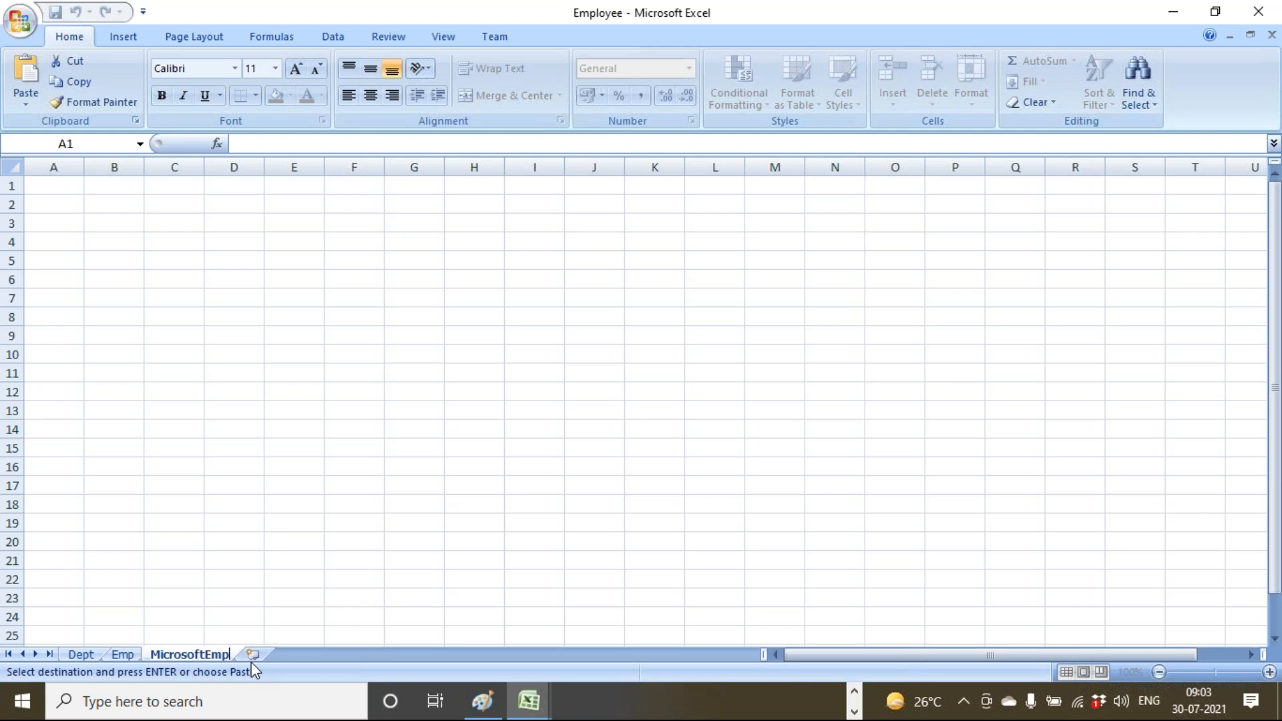
key("Return")
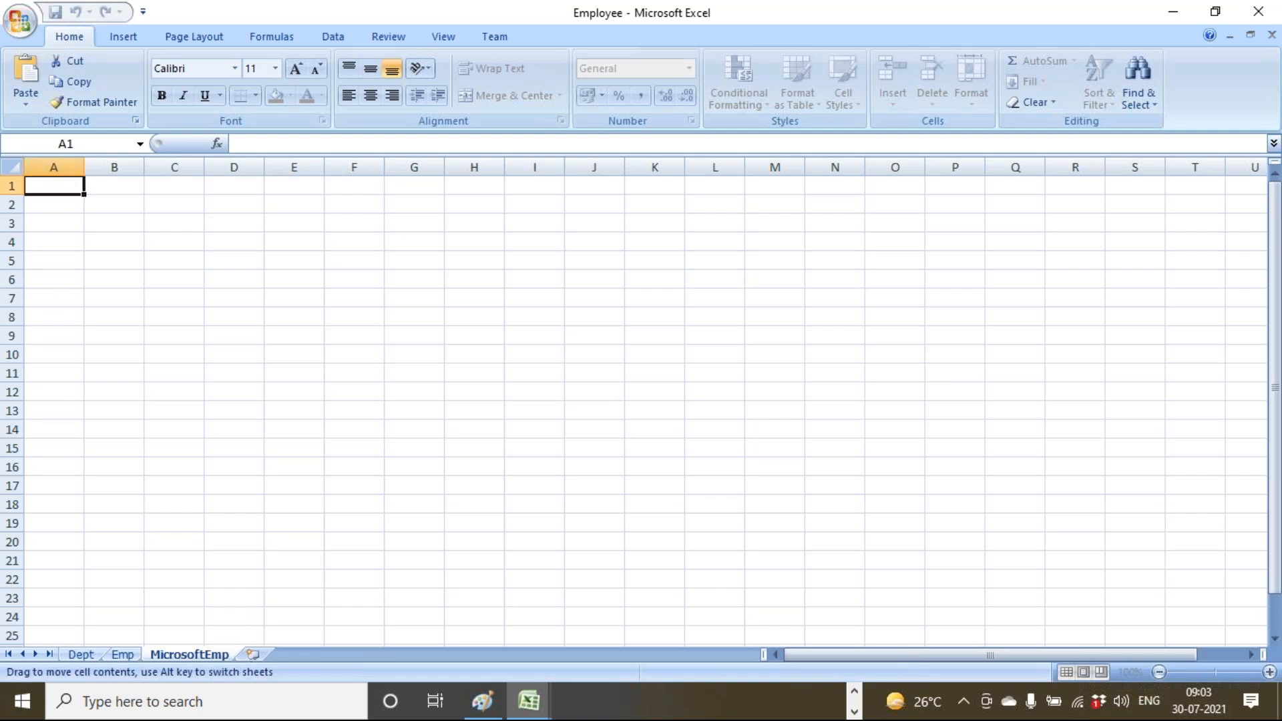
type("EID\tName\tSalary\tMID 1\tBill Gates\t100000\t 2\tSatya Nad\t20000\t1 3\tBhaskar\t2000\t2 4\tAnudeep\t3000\t3")
Set No Fill on the MID column and the A1:D1 header row.
left_click(130, 359)
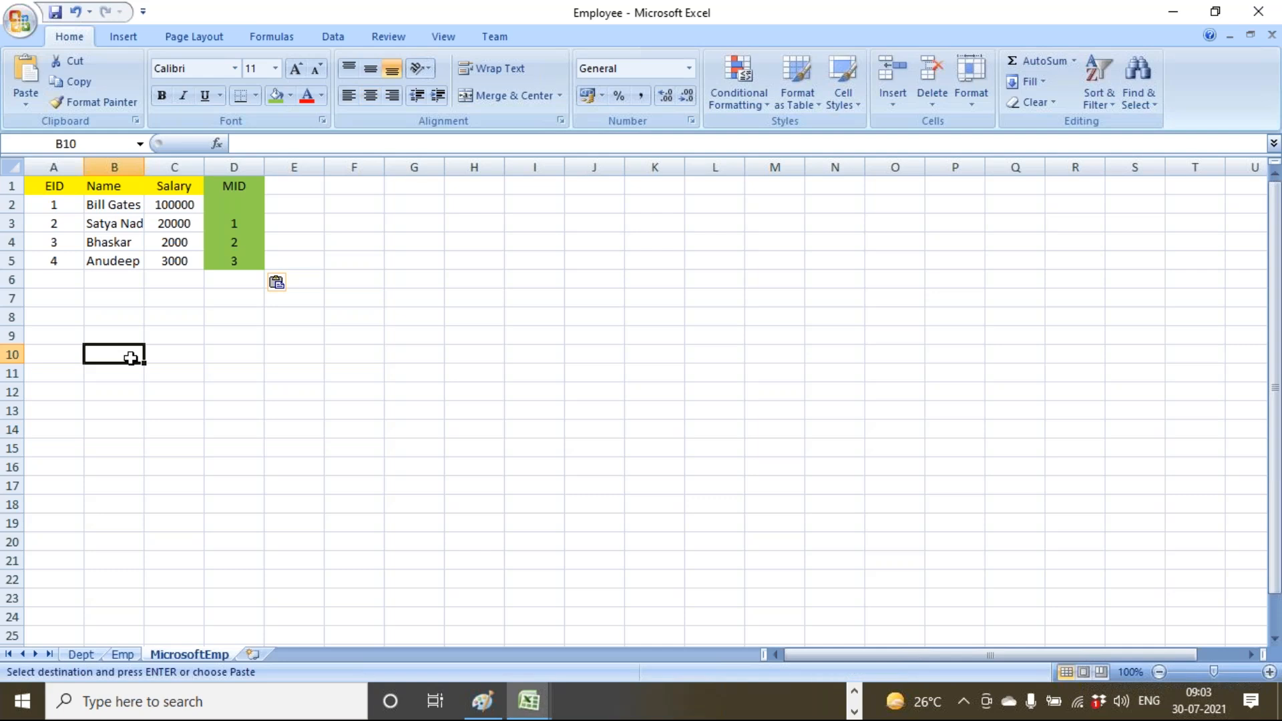
left_click_drag(234, 186, 241, 253)
left_click(291, 95)
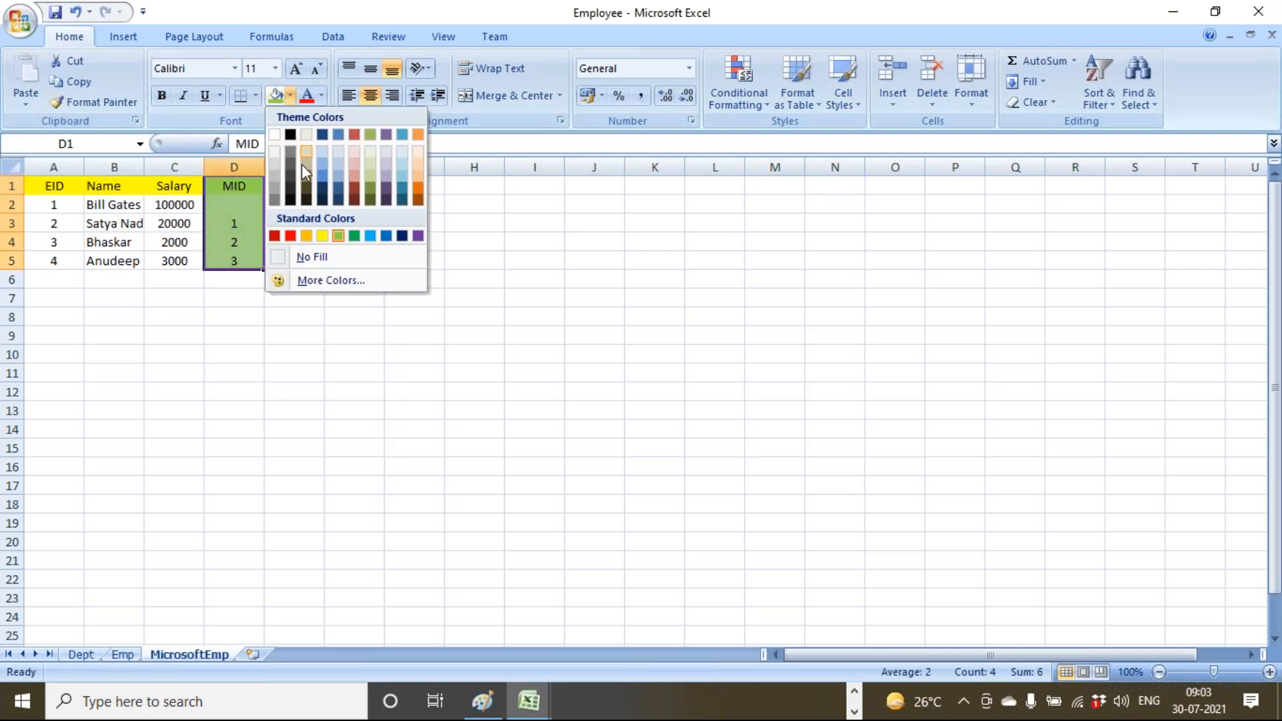
left_click(322, 259)
left_click(318, 343)
left_click(217, 186)
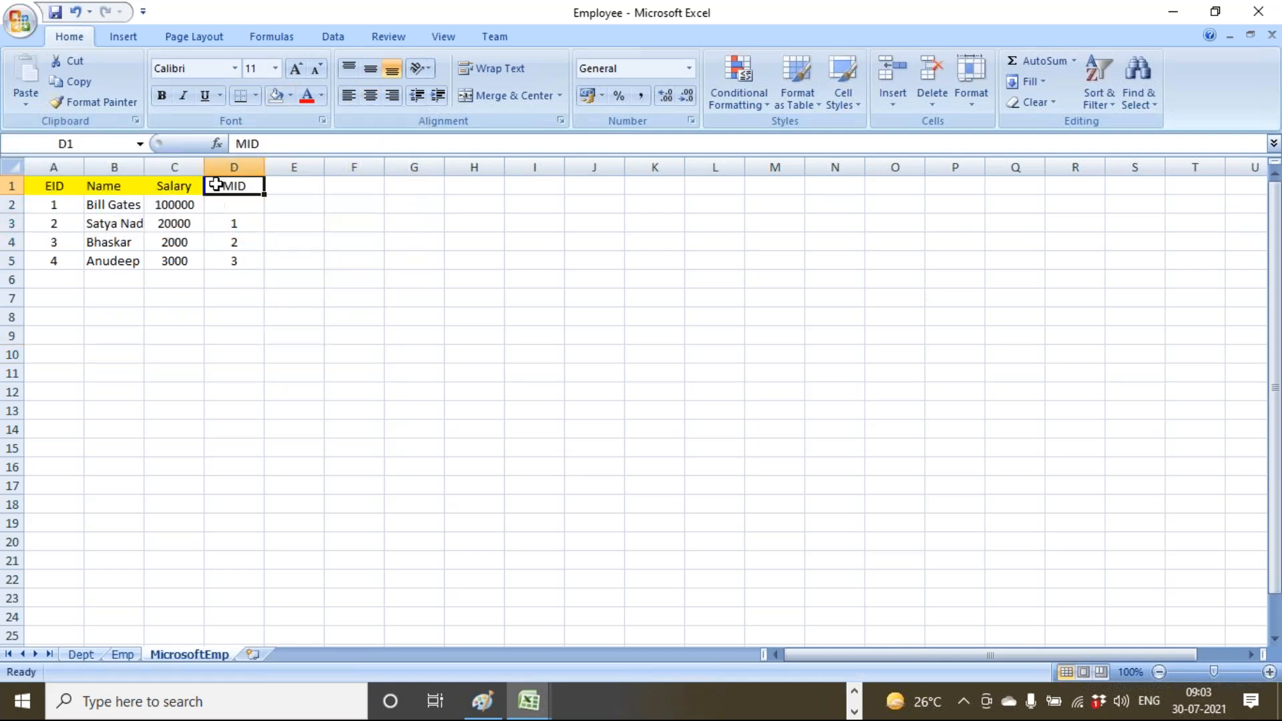
left_click_drag(60, 185, 230, 187)
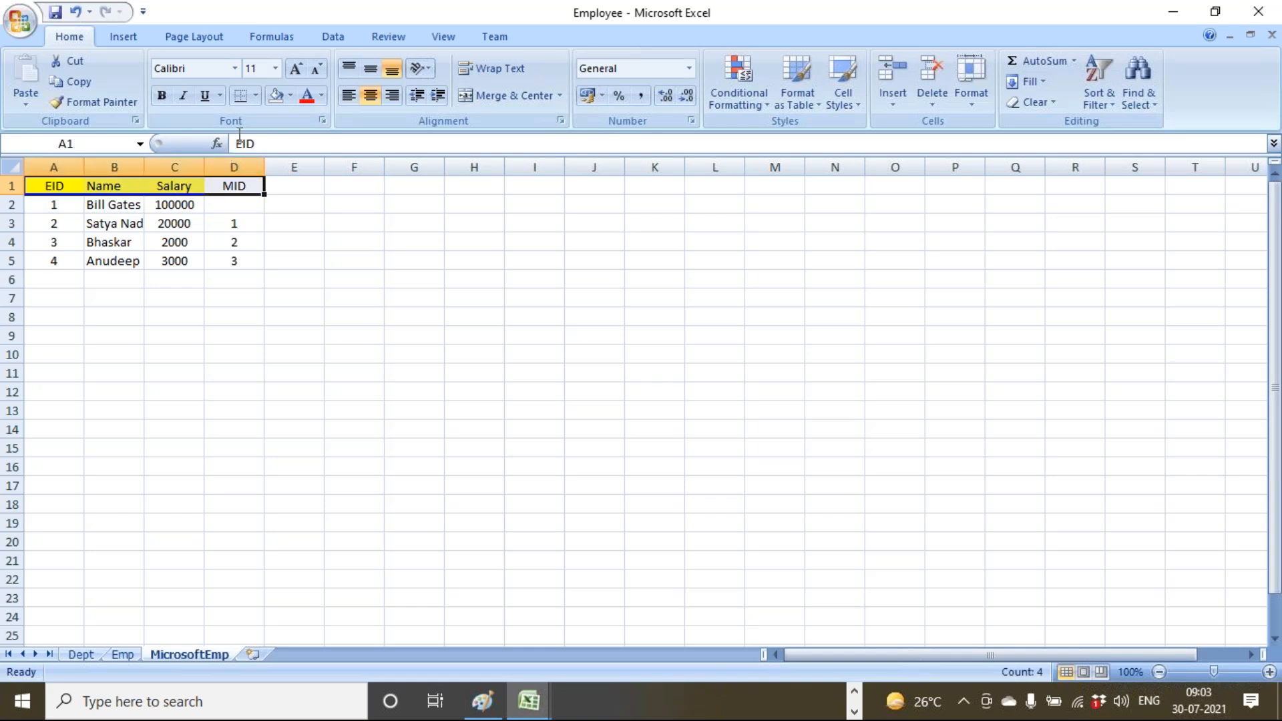
left_click(278, 97)
left_click(332, 302)
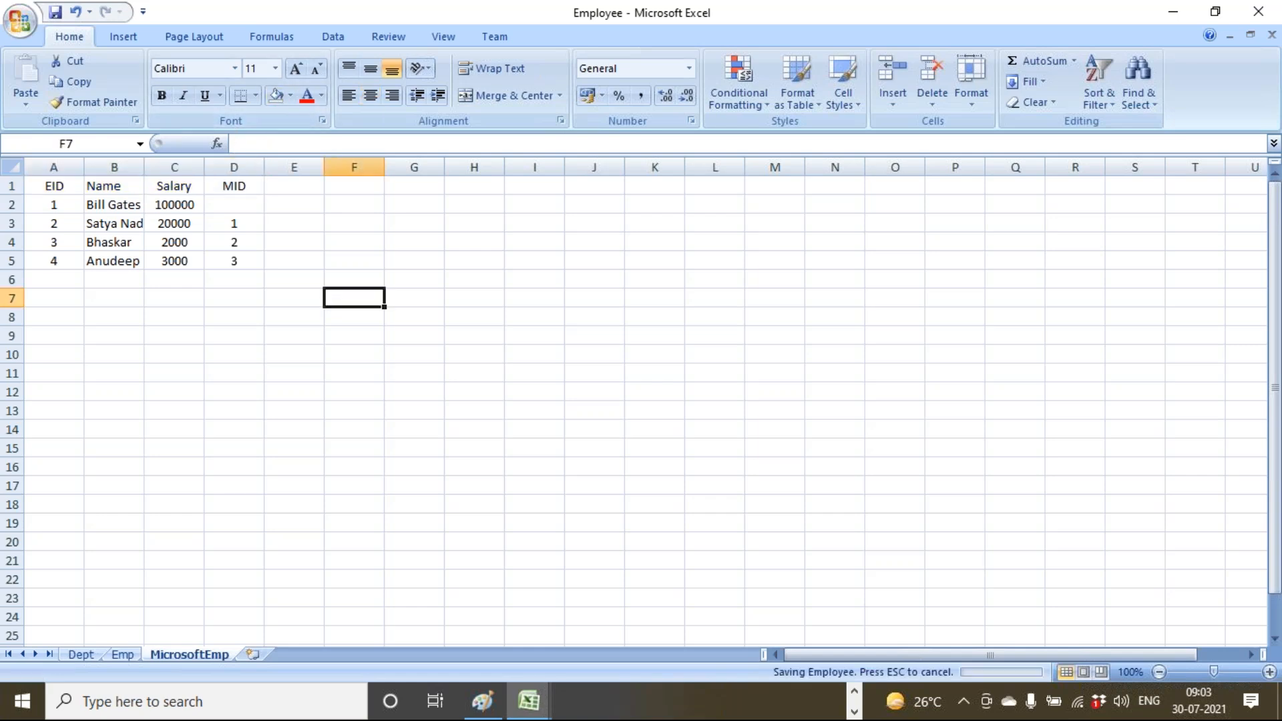
Widen columns A, B and C to fit the table contents.
left_click_drag(145, 166, 279, 170)
left_click_drag(83, 166, 163, 275)
left_click(111, 315)
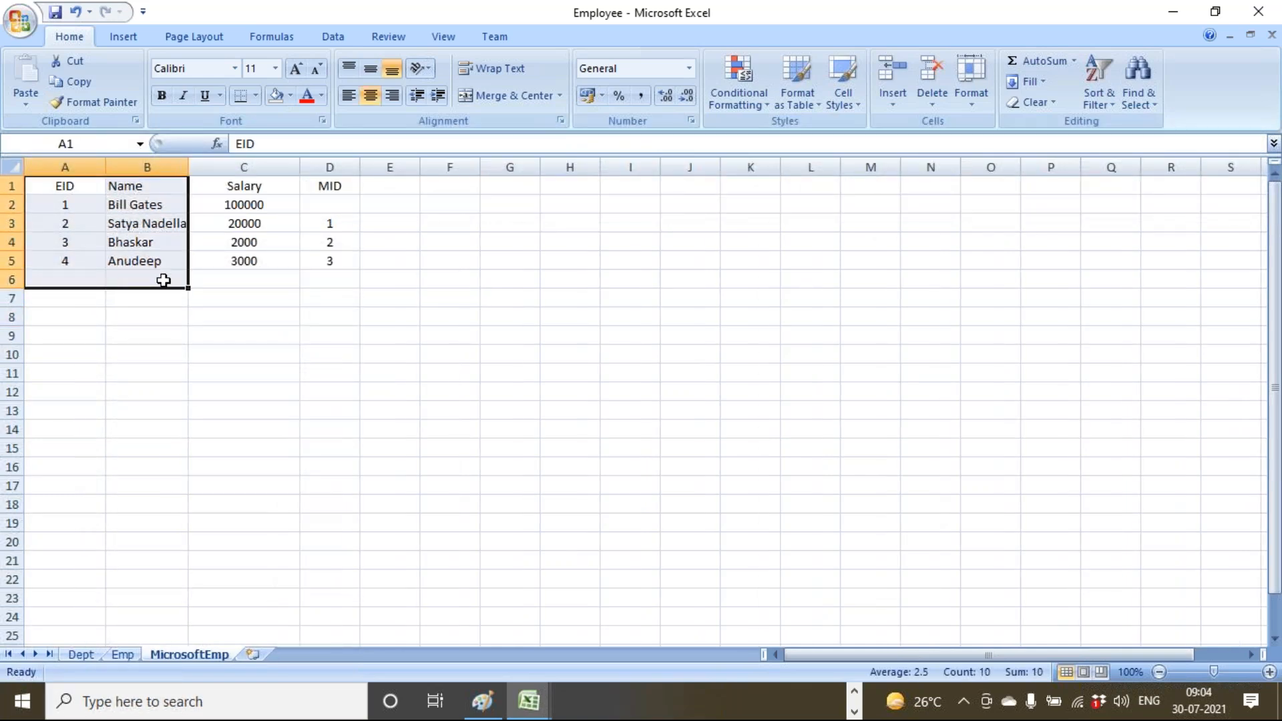
left_click(180, 355)
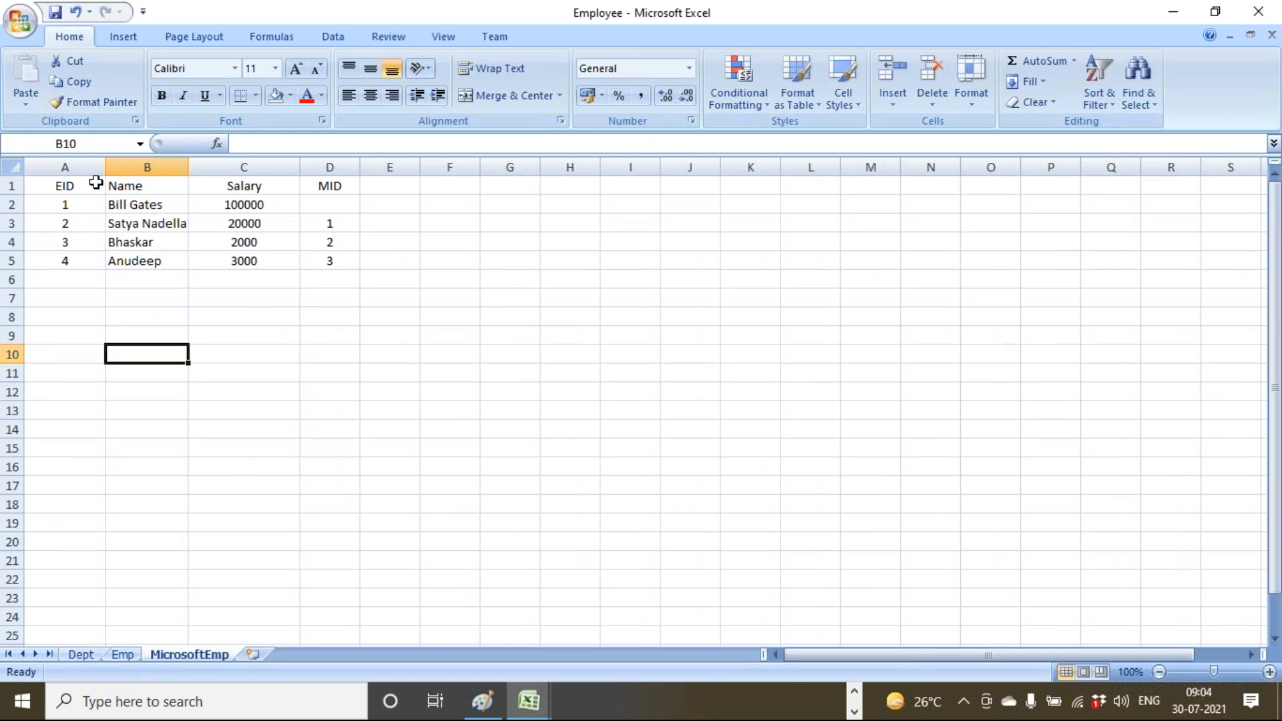
Save the Employee workbook, then close it and Book1.
left_click(55, 12)
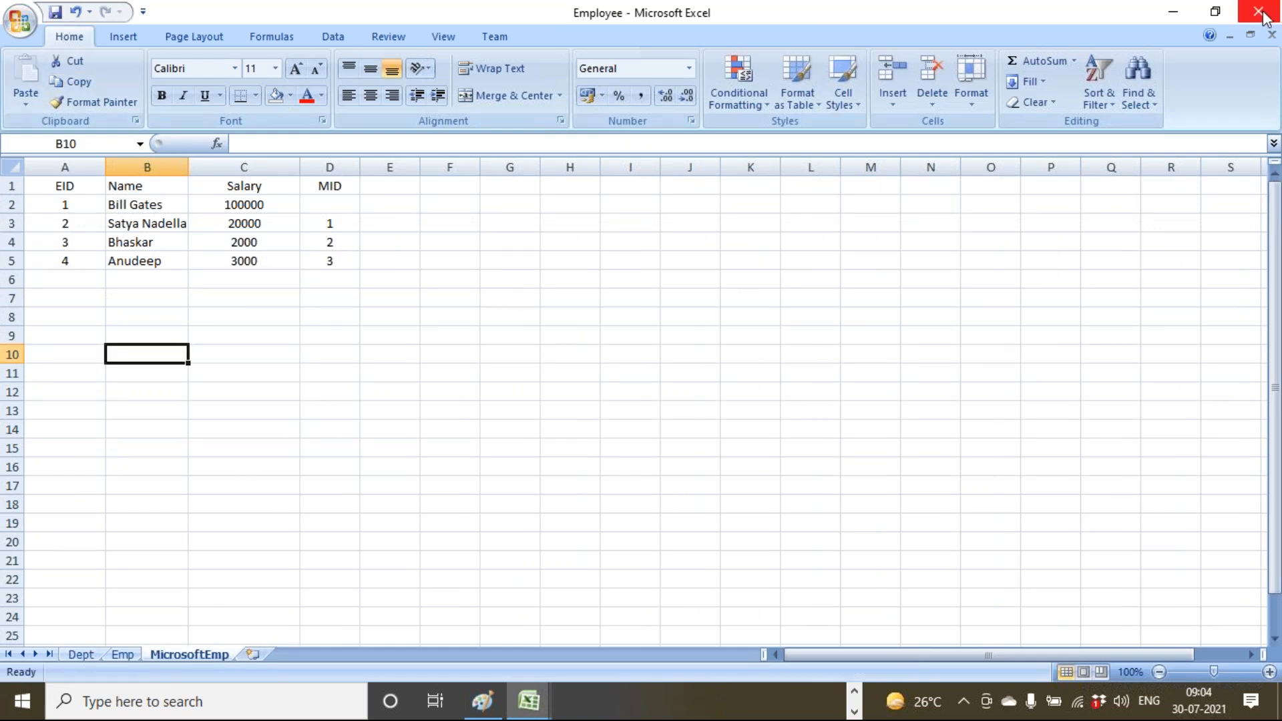
left_click(90, 211)
left_click(308, 333)
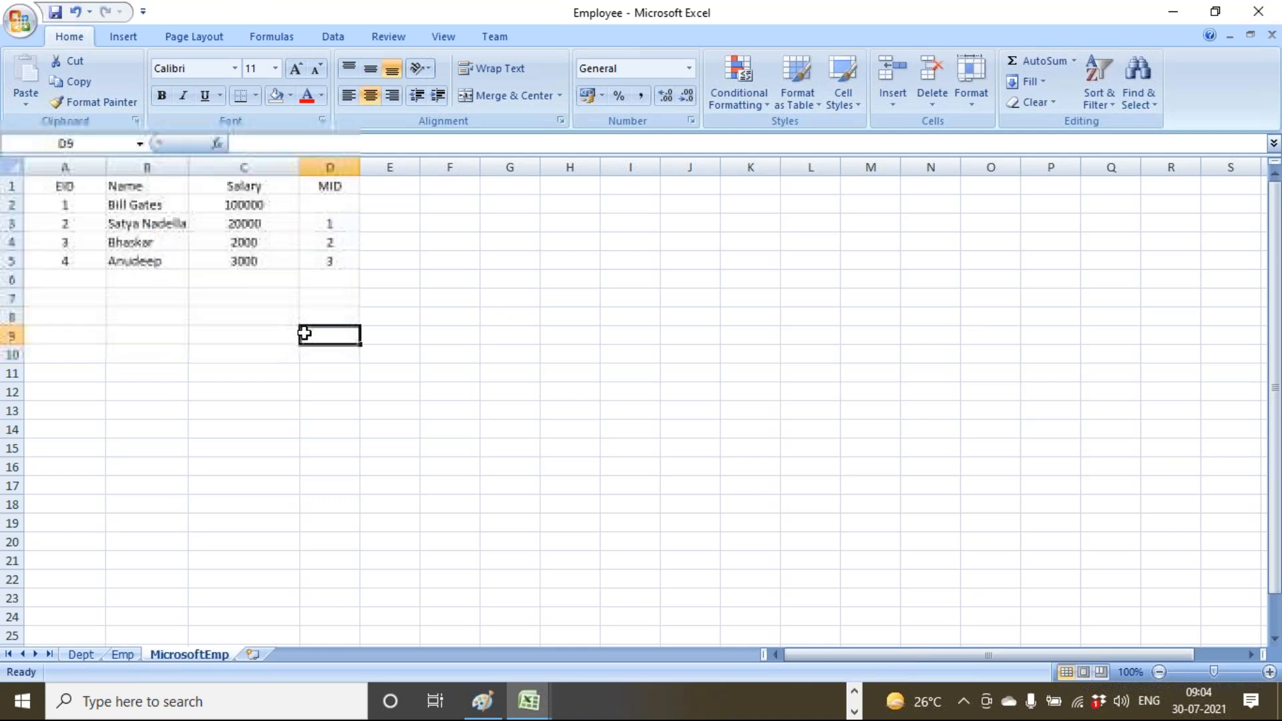
left_click(1264, 14)
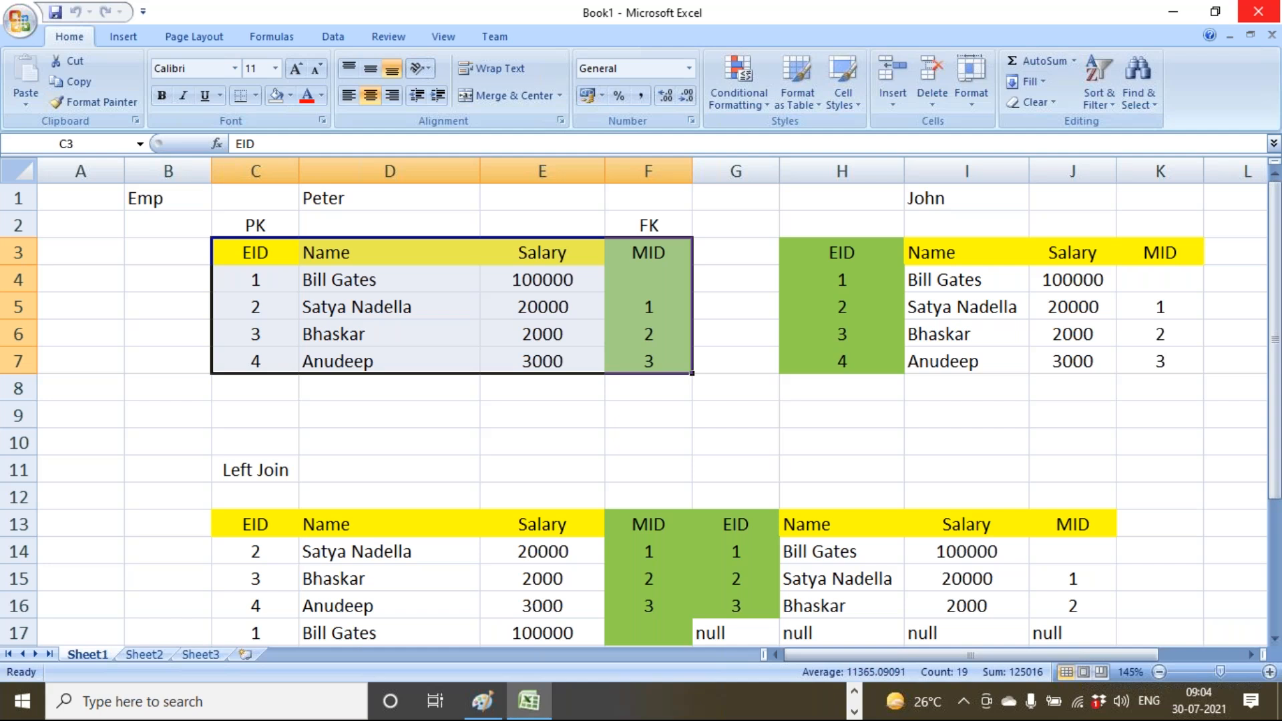
left_click(1264, 12)
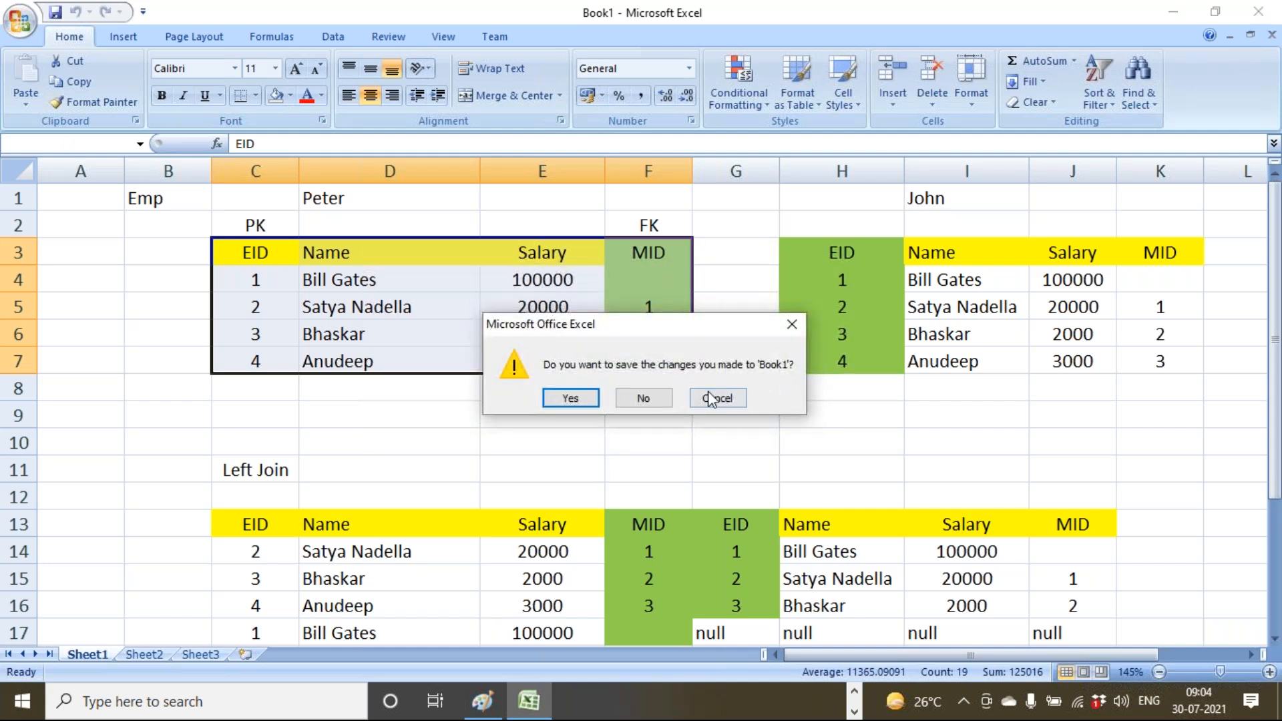
Discard Book1's changes and reconnect to Employee.xlsx from Recent Sources in Power Query.
left_click(643, 398)
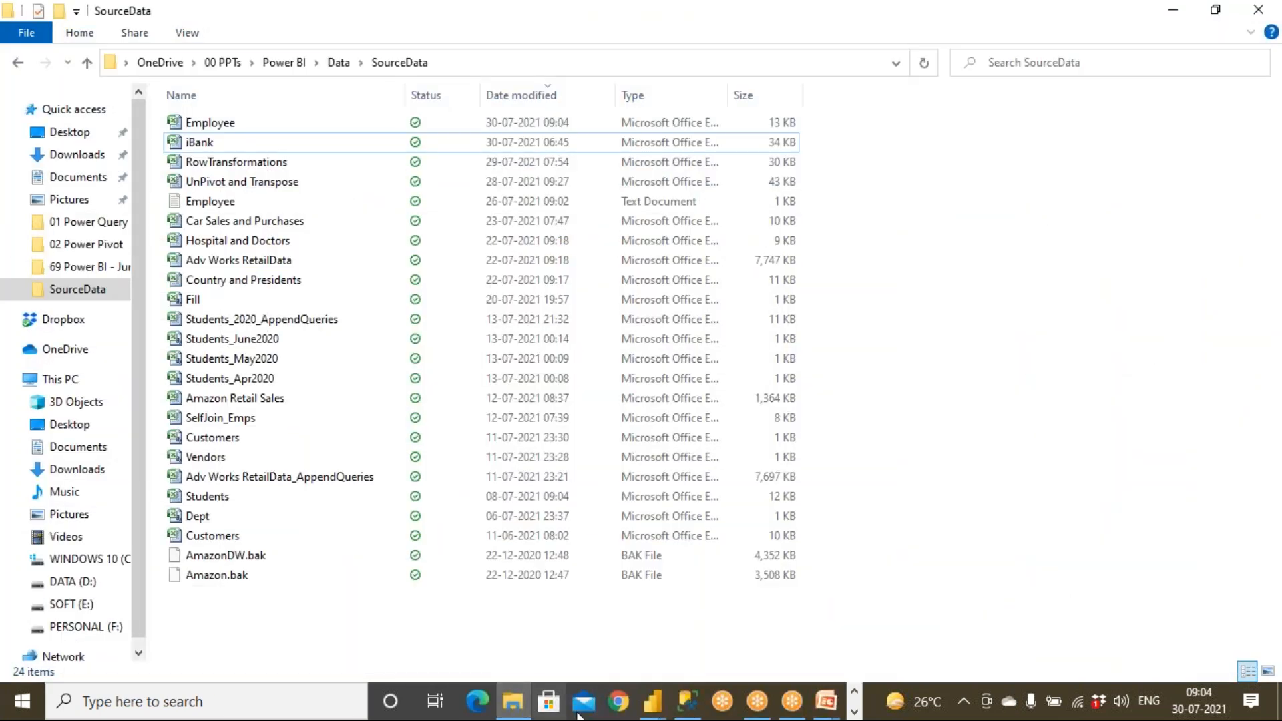
mouse_move(658, 712)
left_click(701, 648)
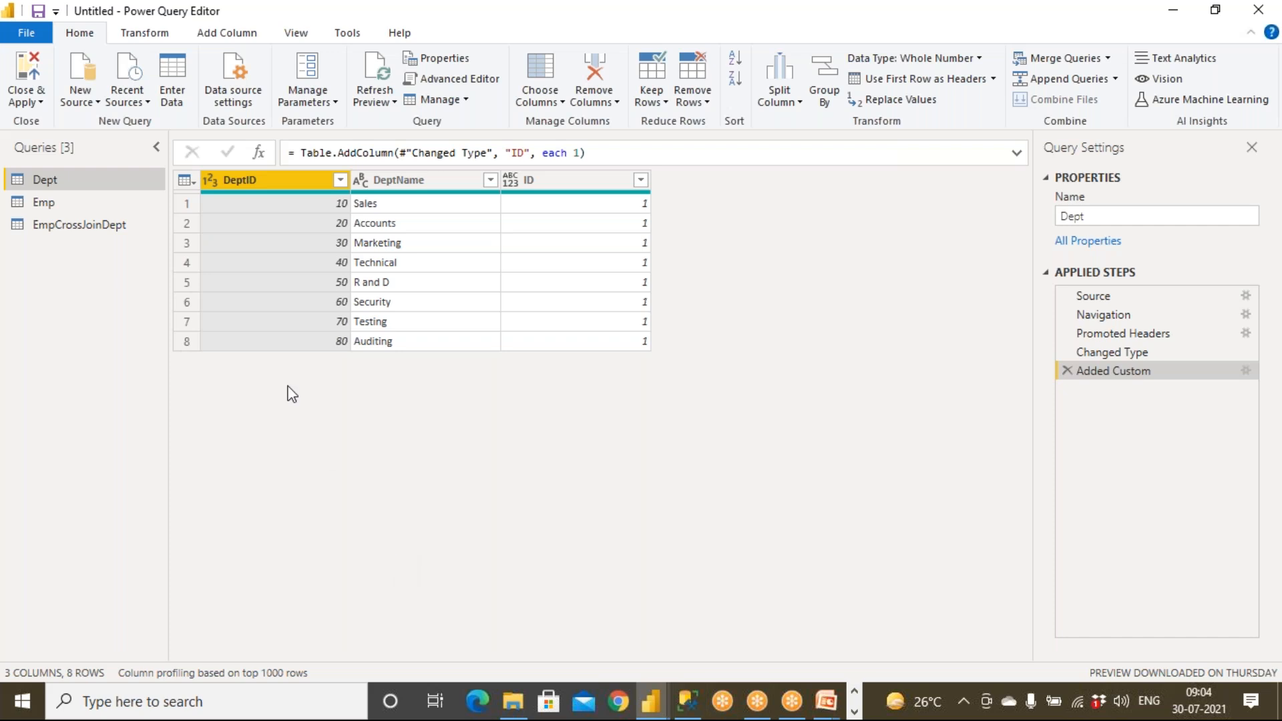
left_click(135, 95)
left_click(159, 150)
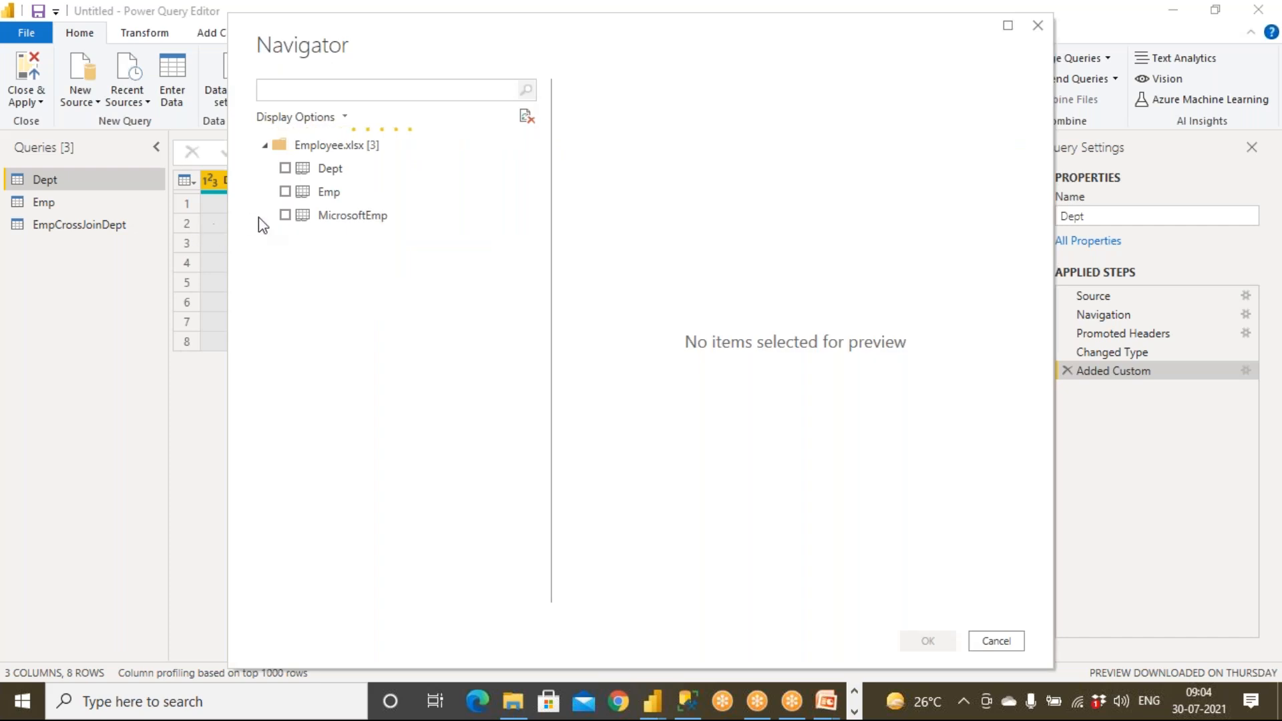
Load the MicrosoftEmp sheet as a new query and Close & Apply.
left_click(297, 216)
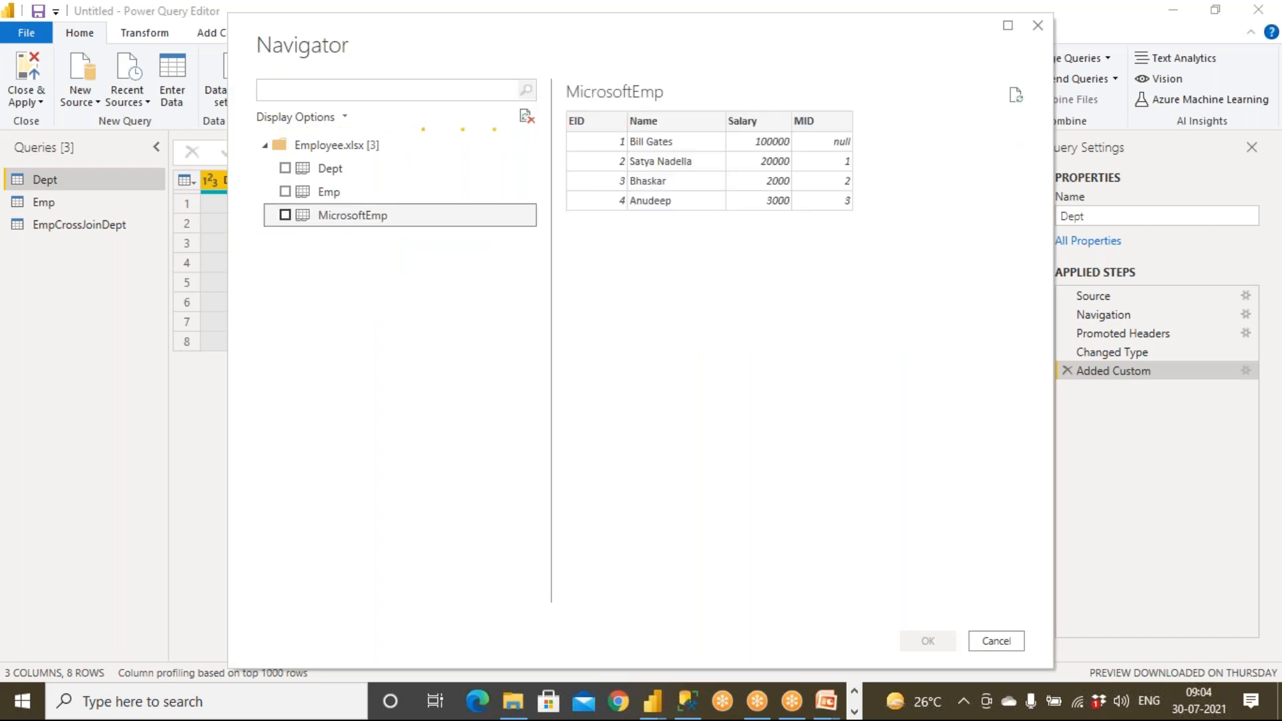
left_click(285, 215)
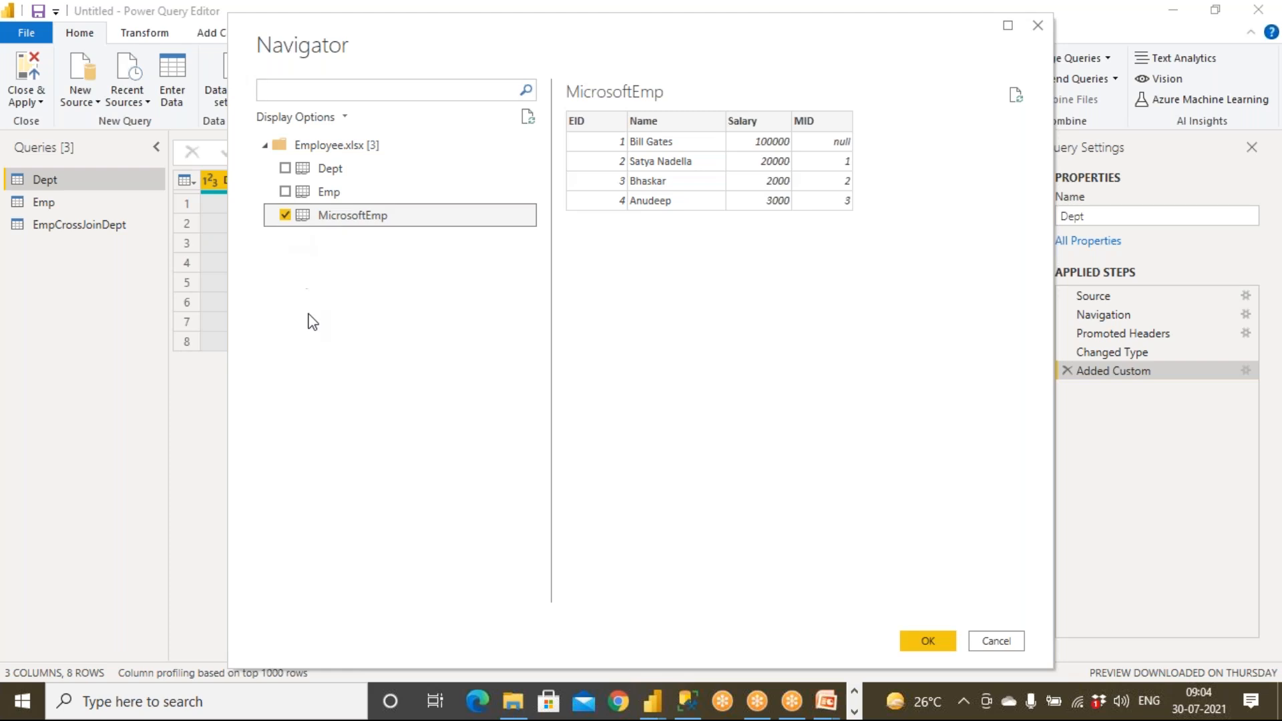
left_click(933, 641)
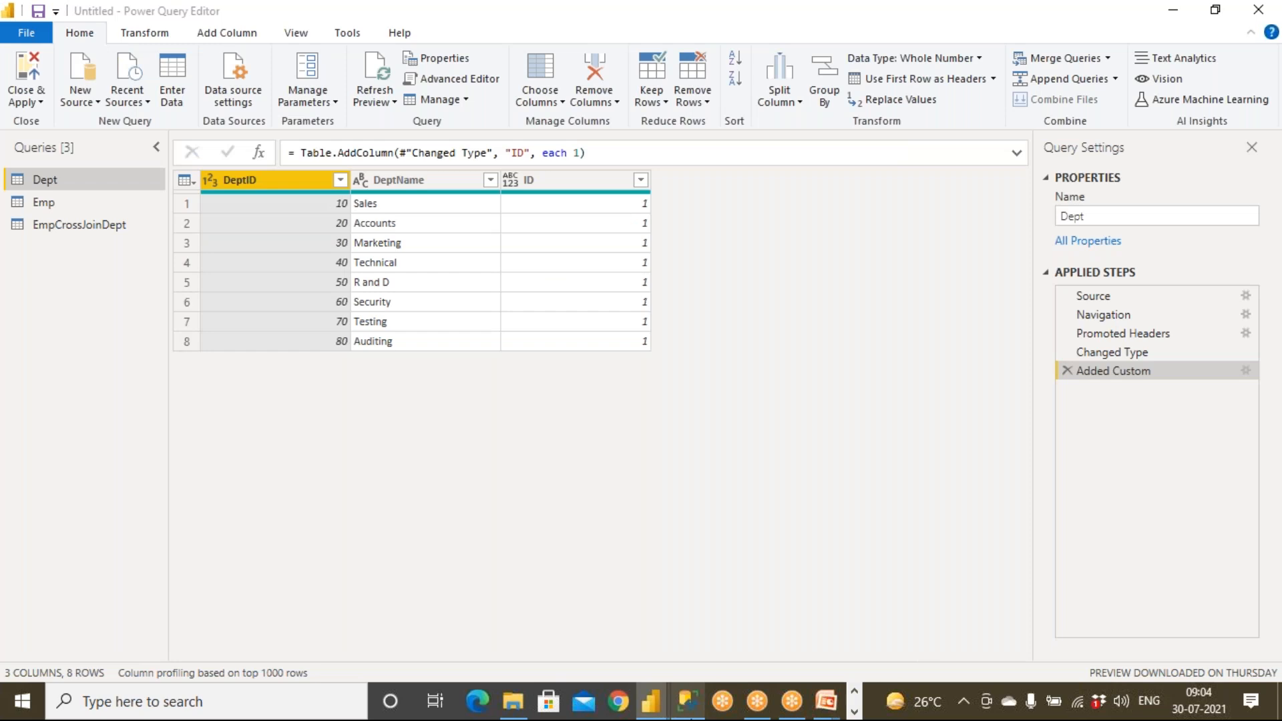
mouse_move(688, 702)
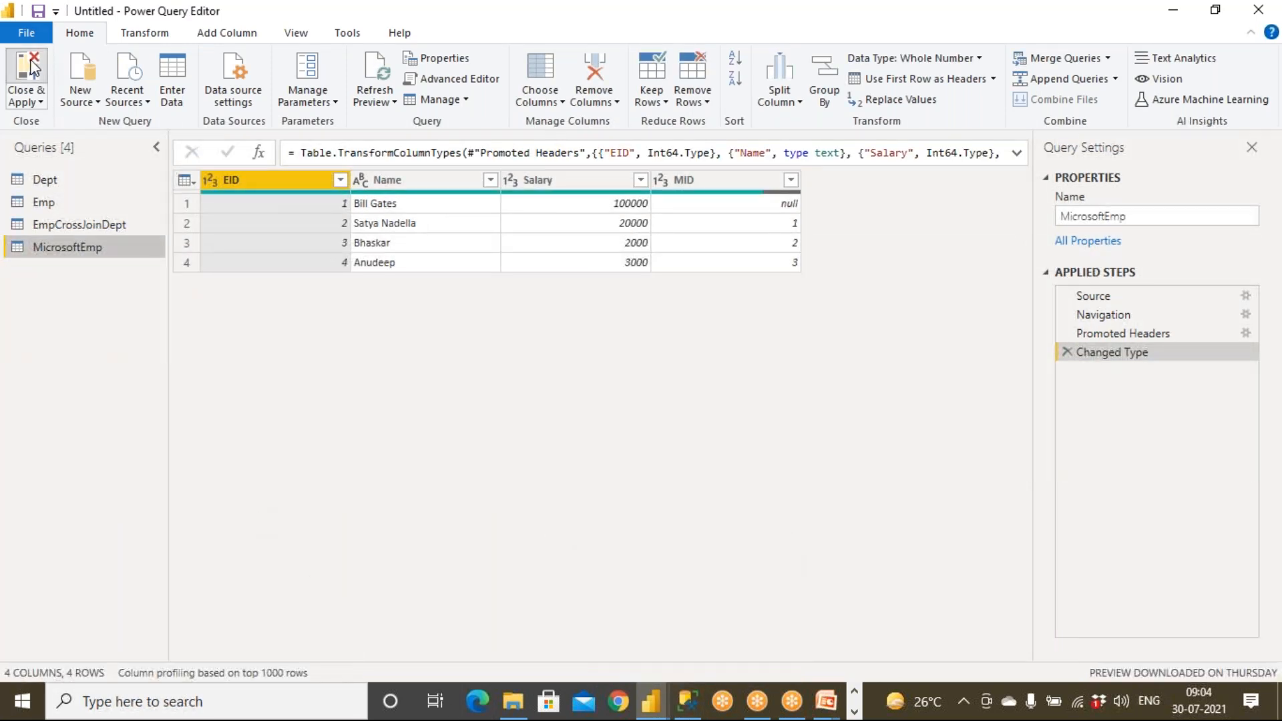
left_click(31, 67)
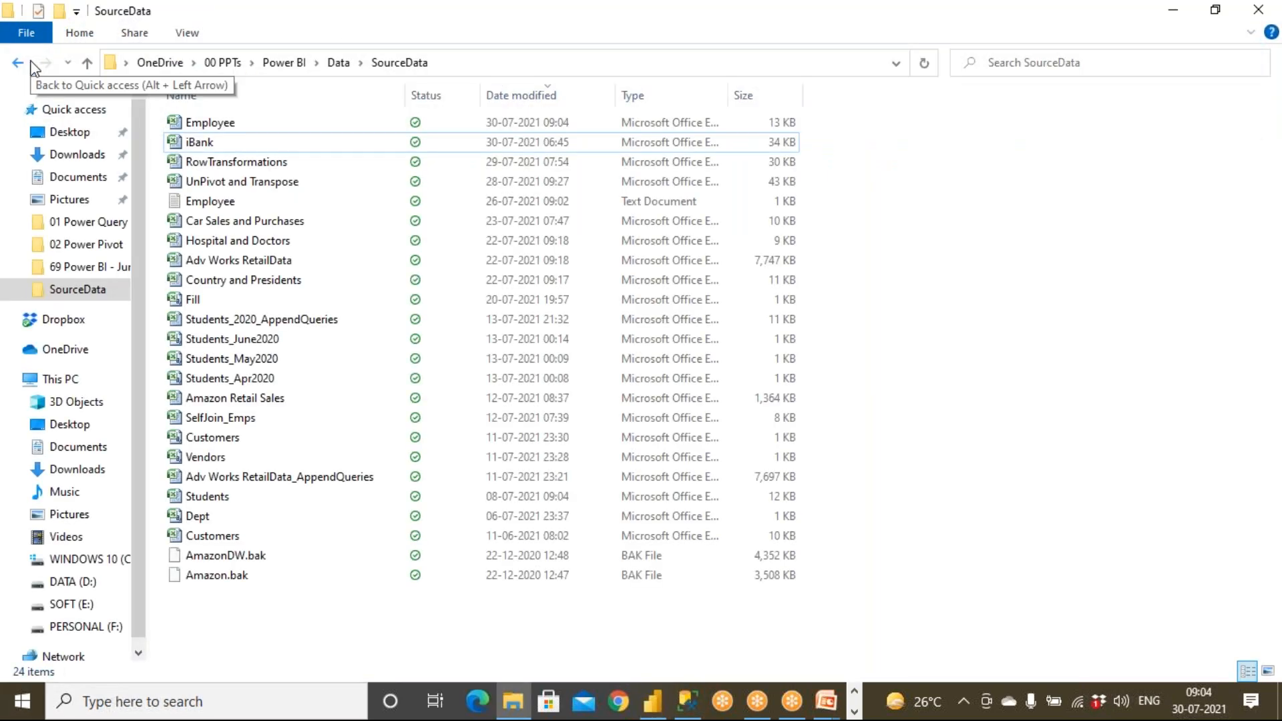
Add an enlarged table visual showing MicrosoftEmp's Name field twice.
left_click(650, 712)
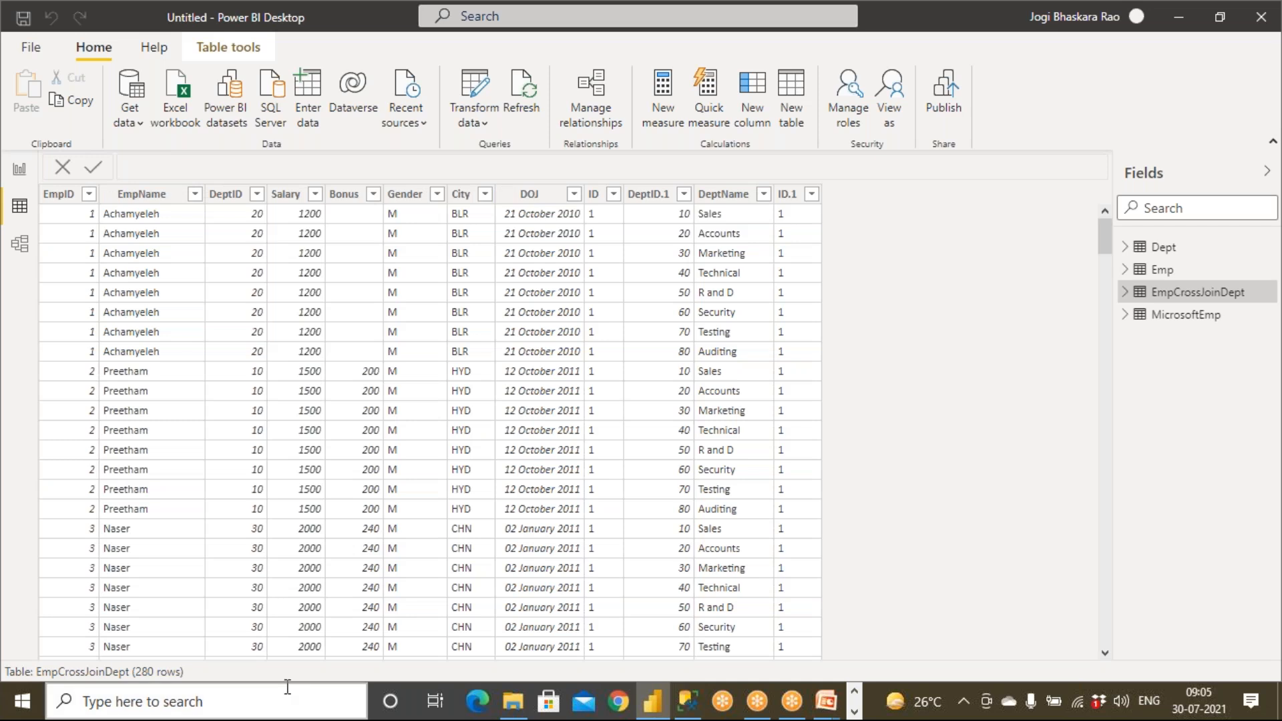
left_click(21, 211)
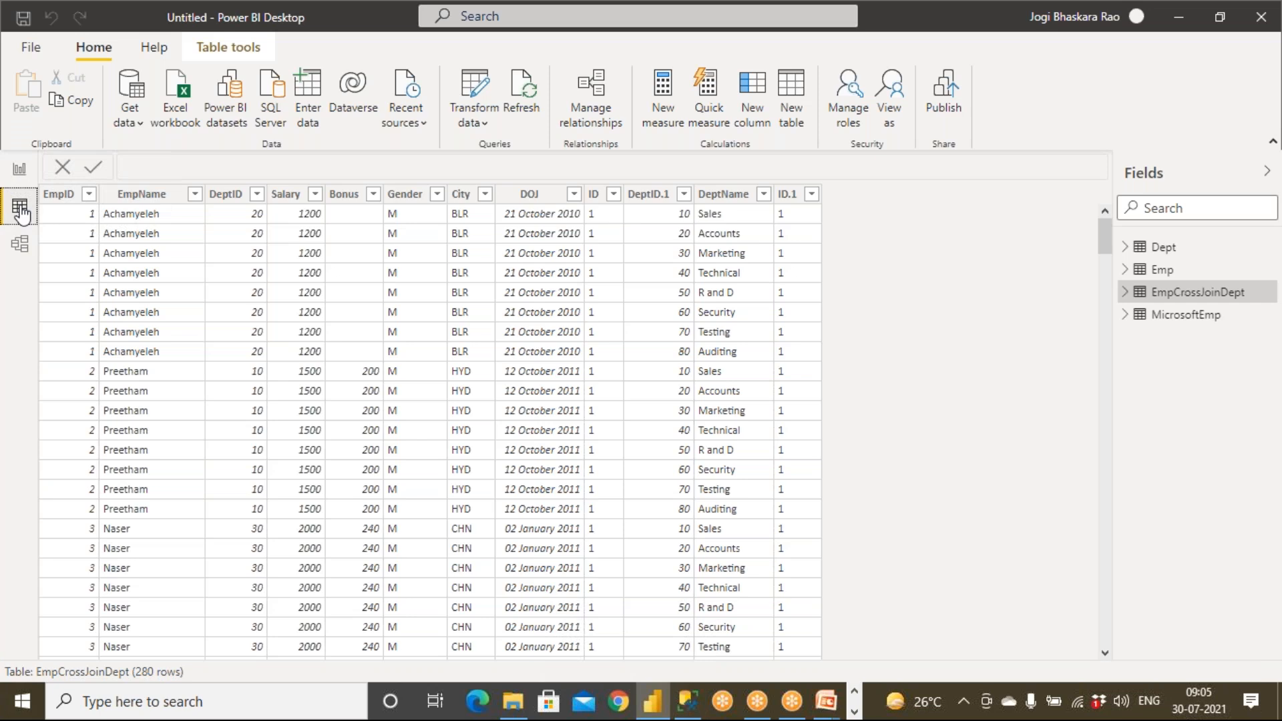
left_click(1125, 317)
left_click(19, 170)
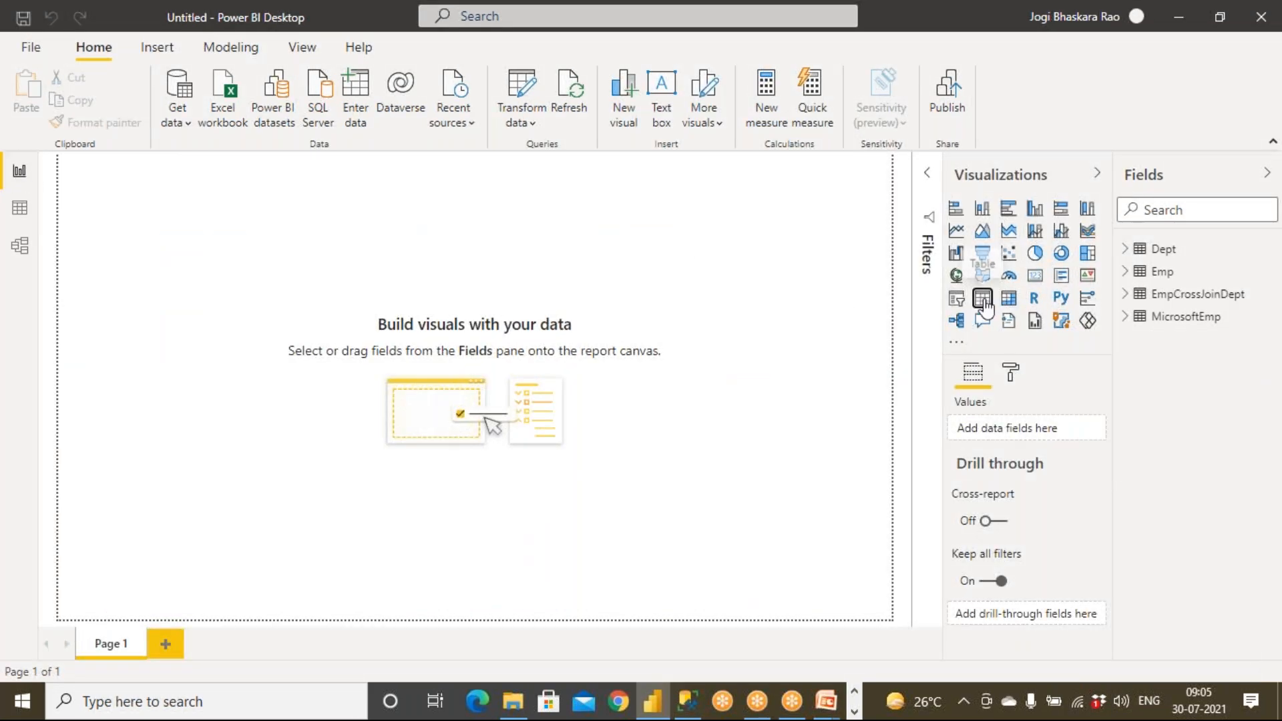
left_click(983, 298)
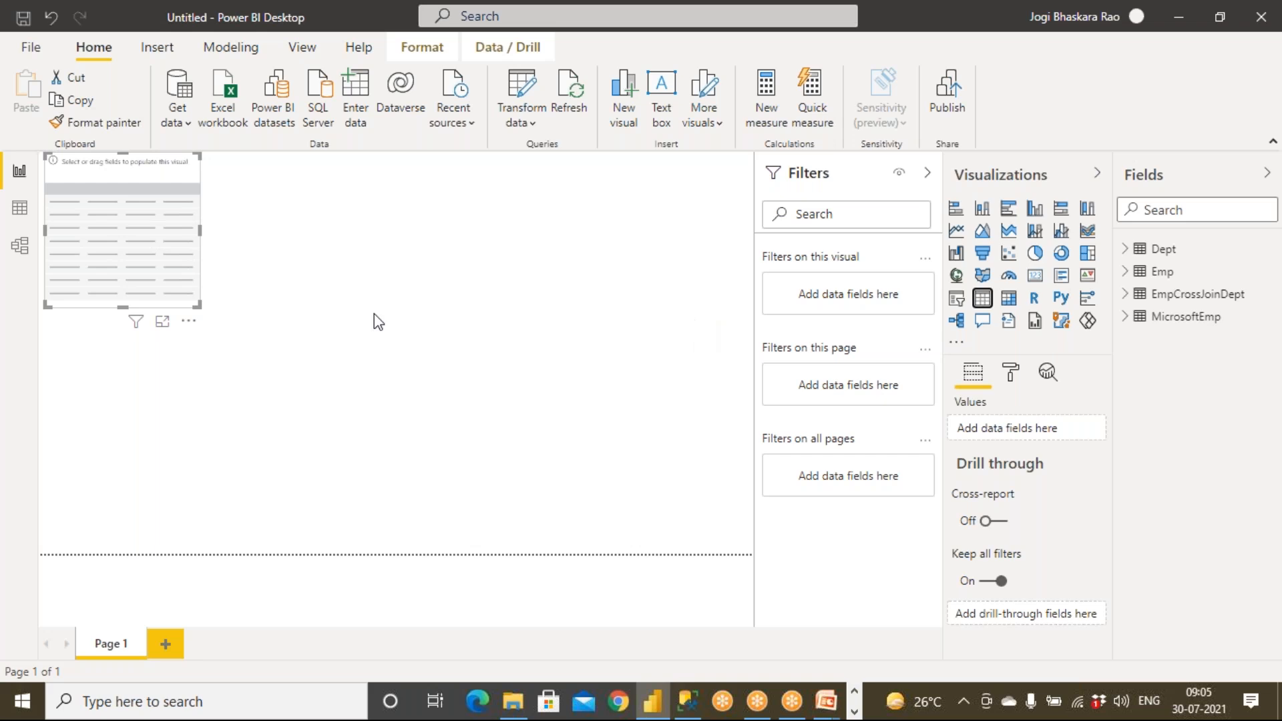
left_click_drag(195, 304, 358, 483)
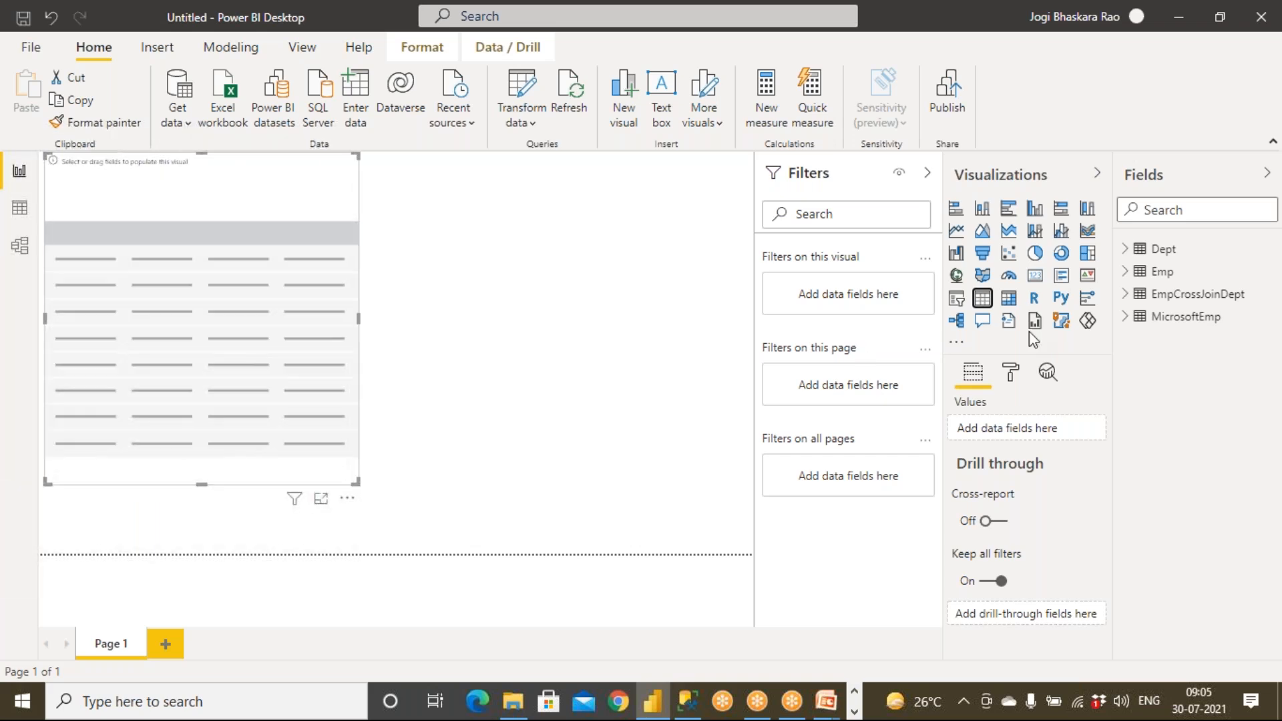
left_click(1125, 318)
left_click_drag(1193, 384, 127, 298)
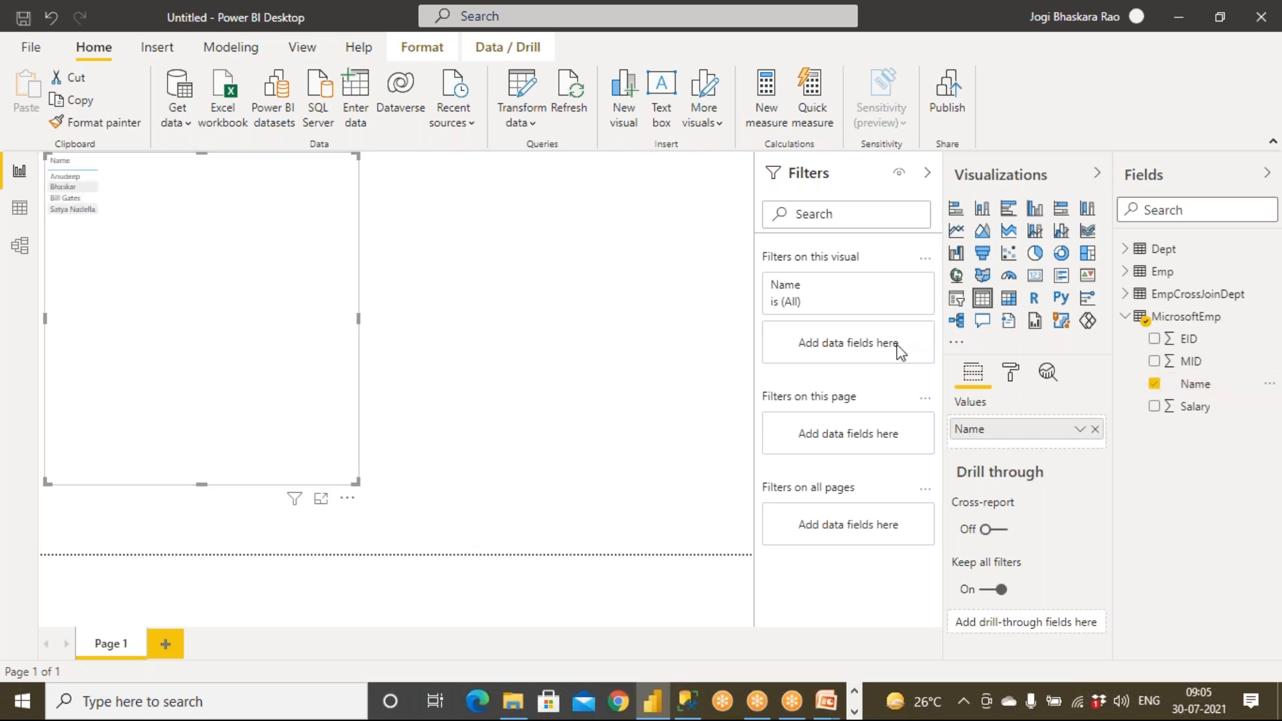
left_click_drag(1196, 386, 203, 271)
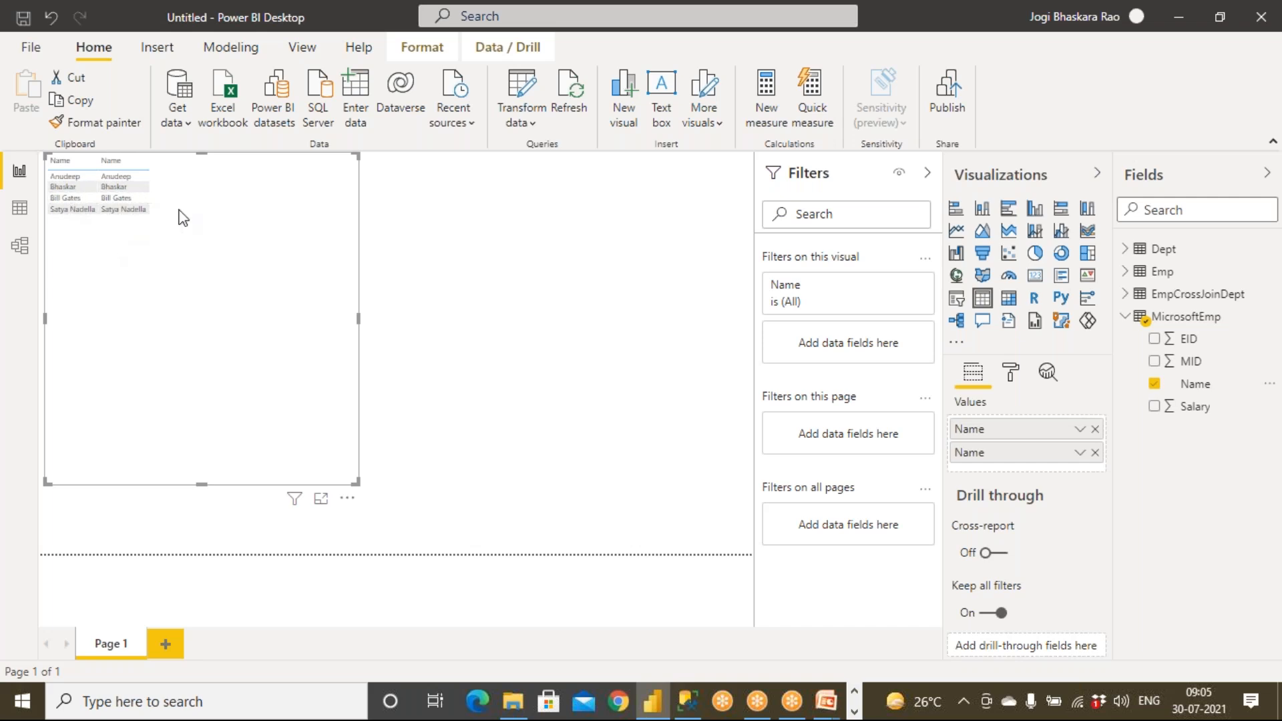
Set the table's text size to 16 pt and resize the visual to fit.
left_click(1011, 374)
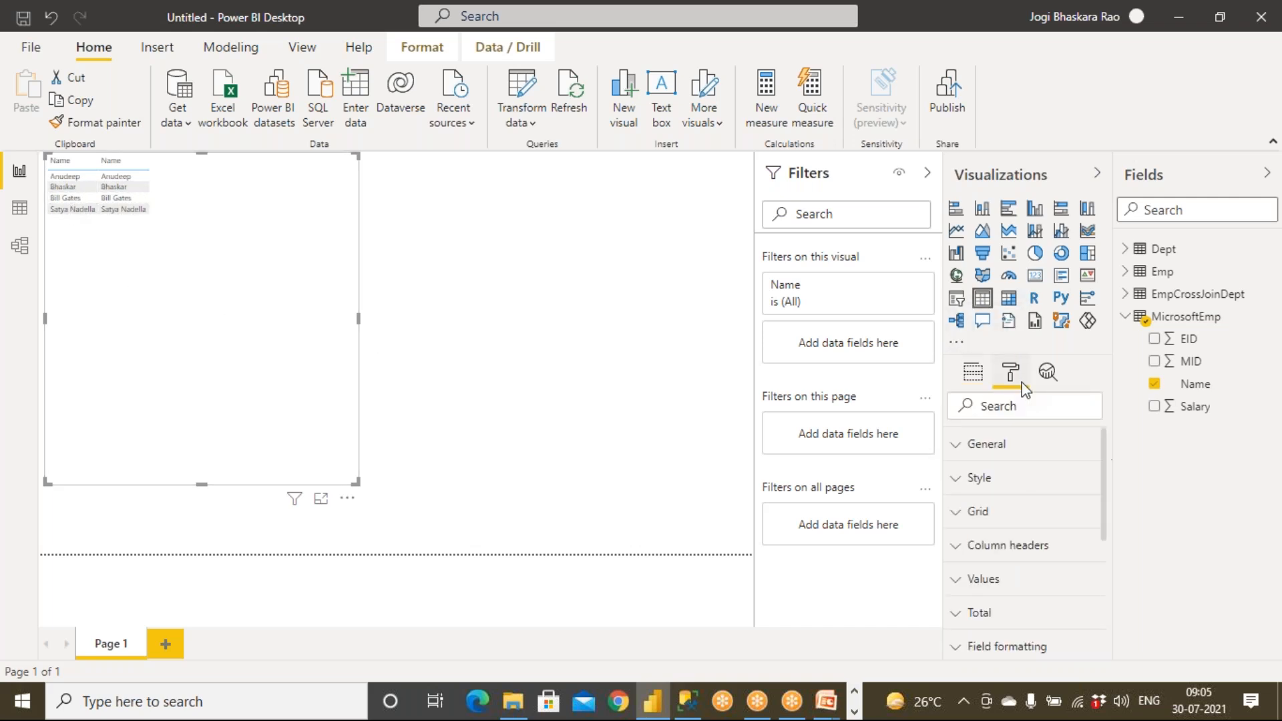
left_click(958, 513)
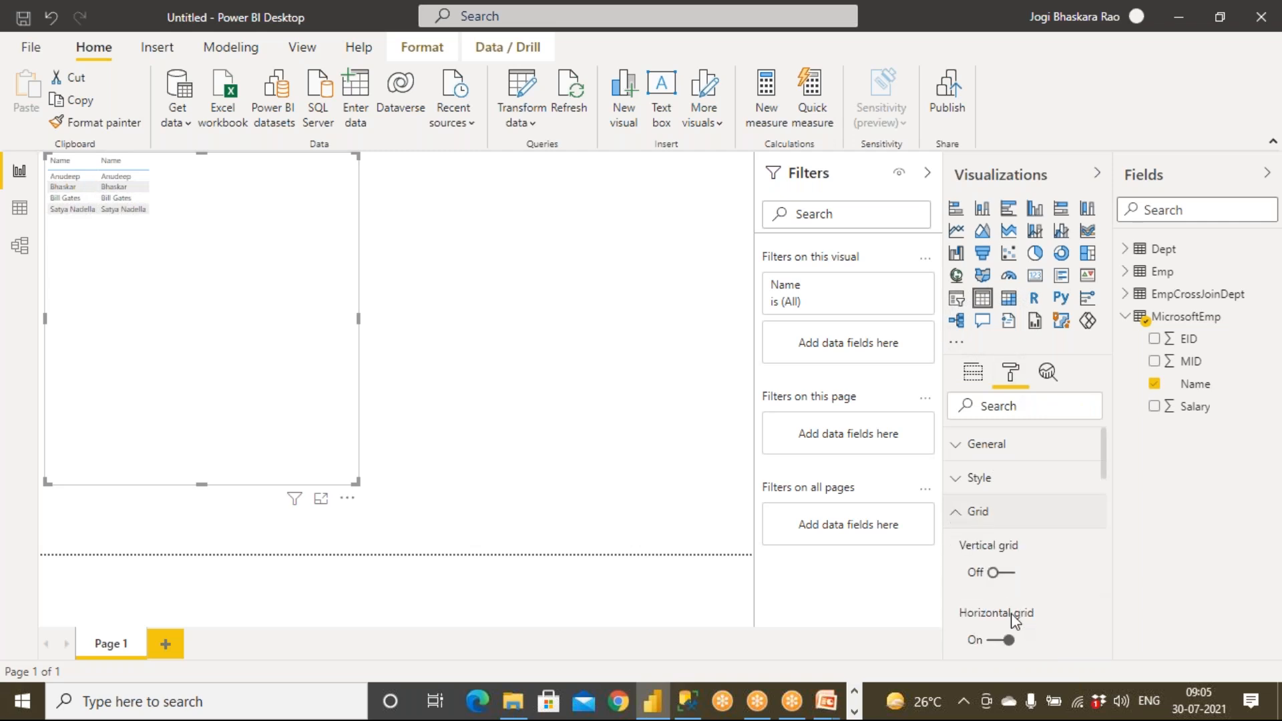
scroll(1016, 612, "down", 2)
scroll(1016, 616, "down", 6)
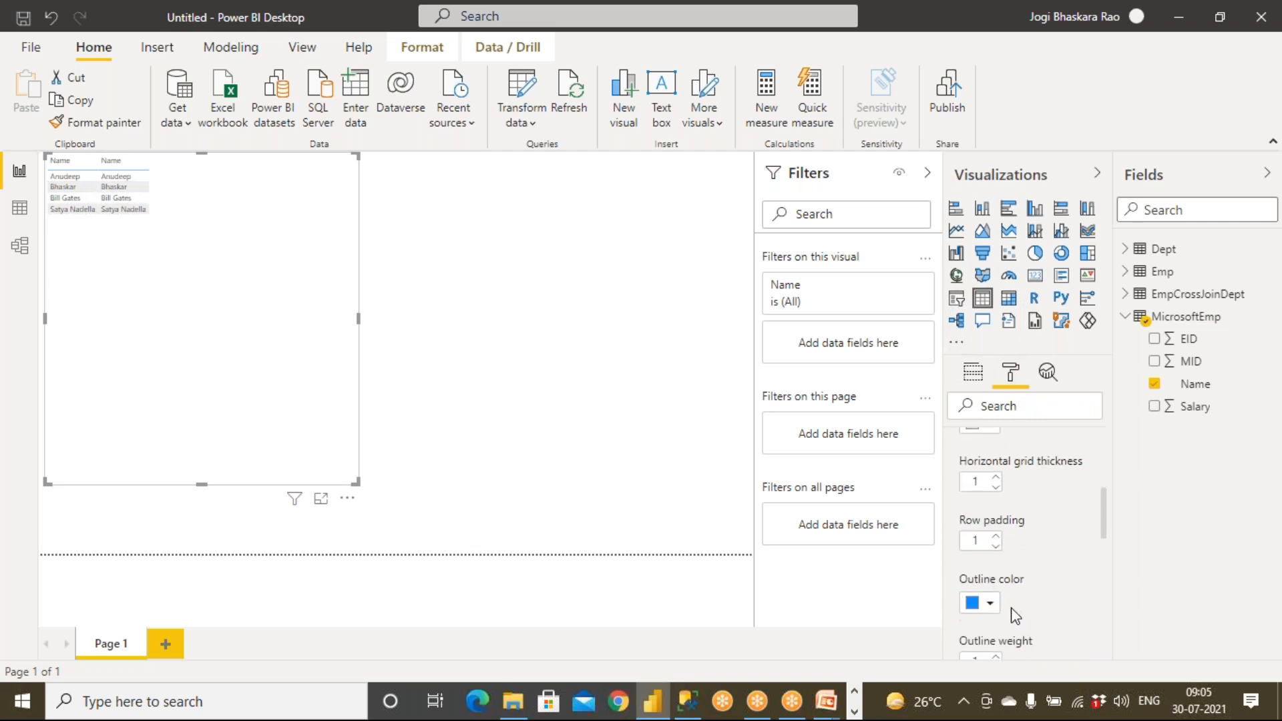
left_click(1012, 529)
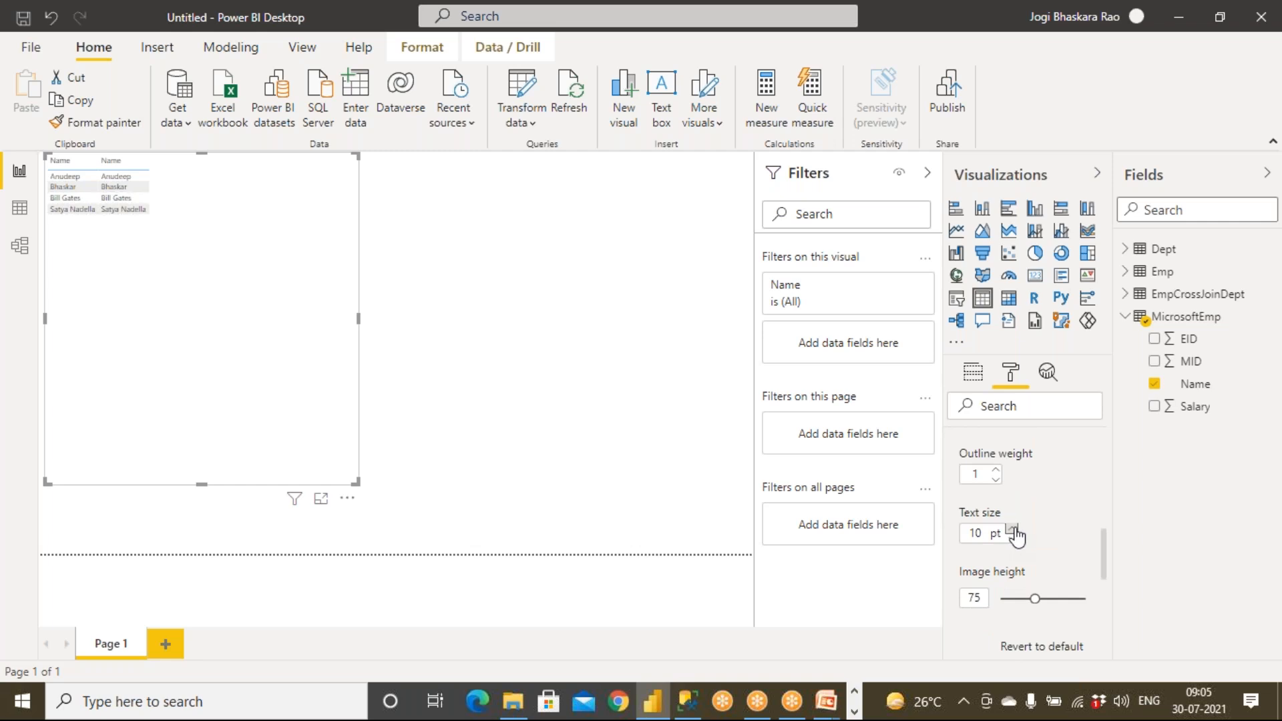
left_click(1013, 529)
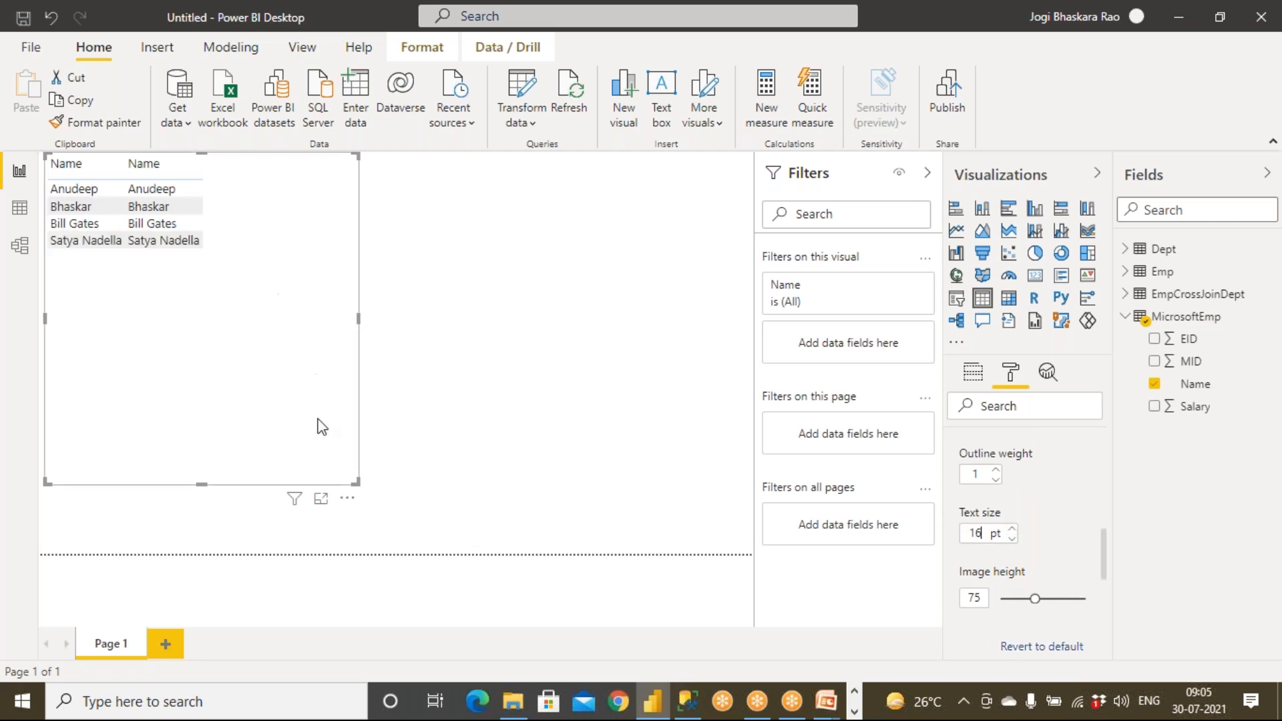
left_click_drag(357, 480, 437, 392)
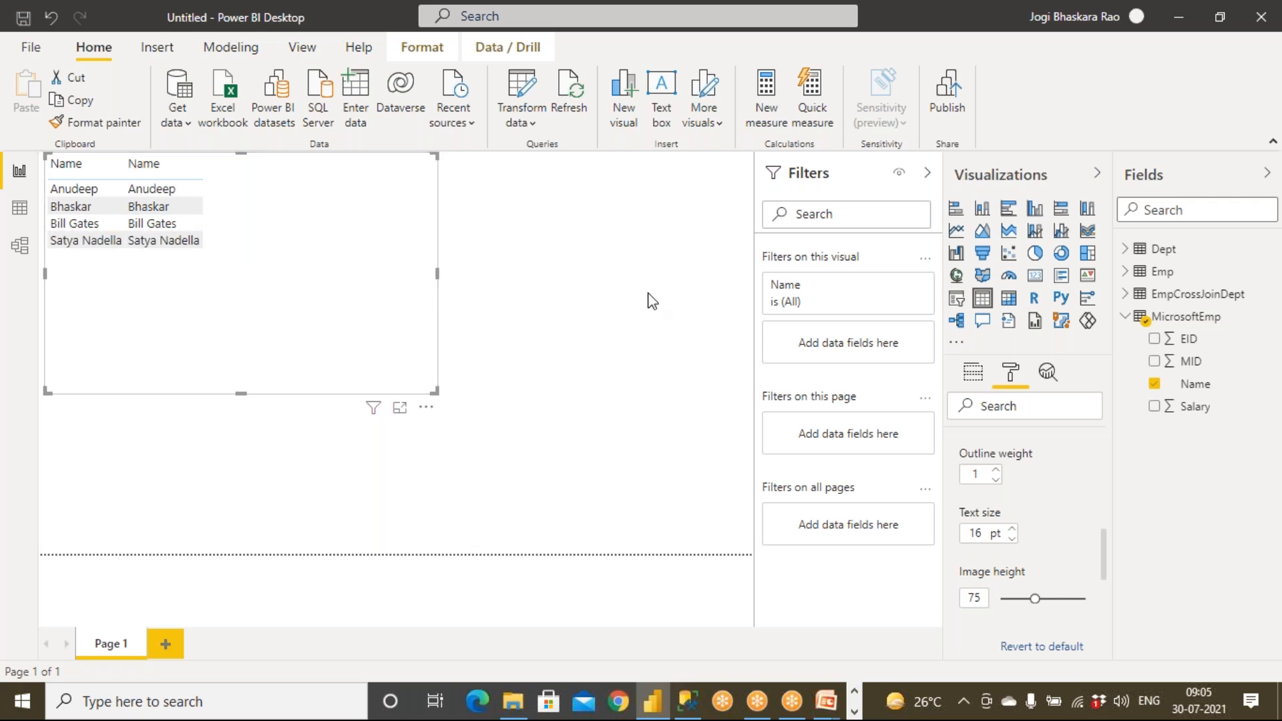
left_click(40, 268)
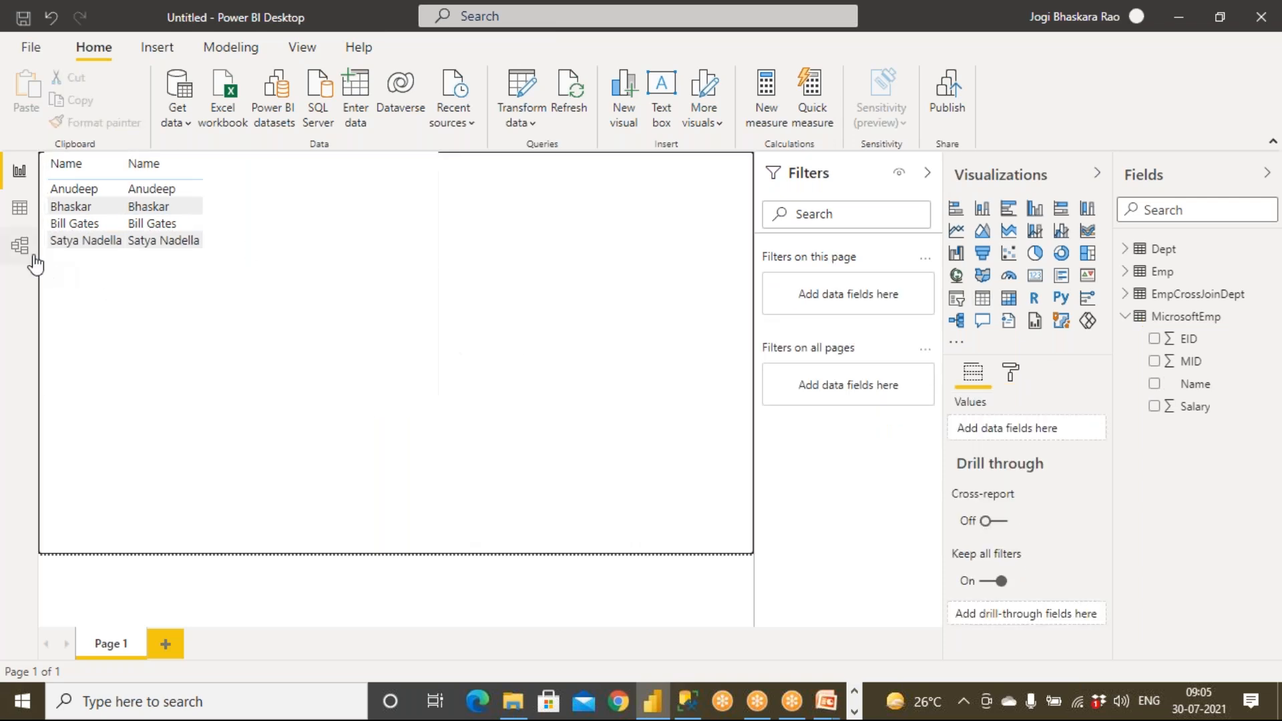
Open Transform data and duplicate the MicrosoftEmp query.
left_click(522, 127)
left_click(533, 160)
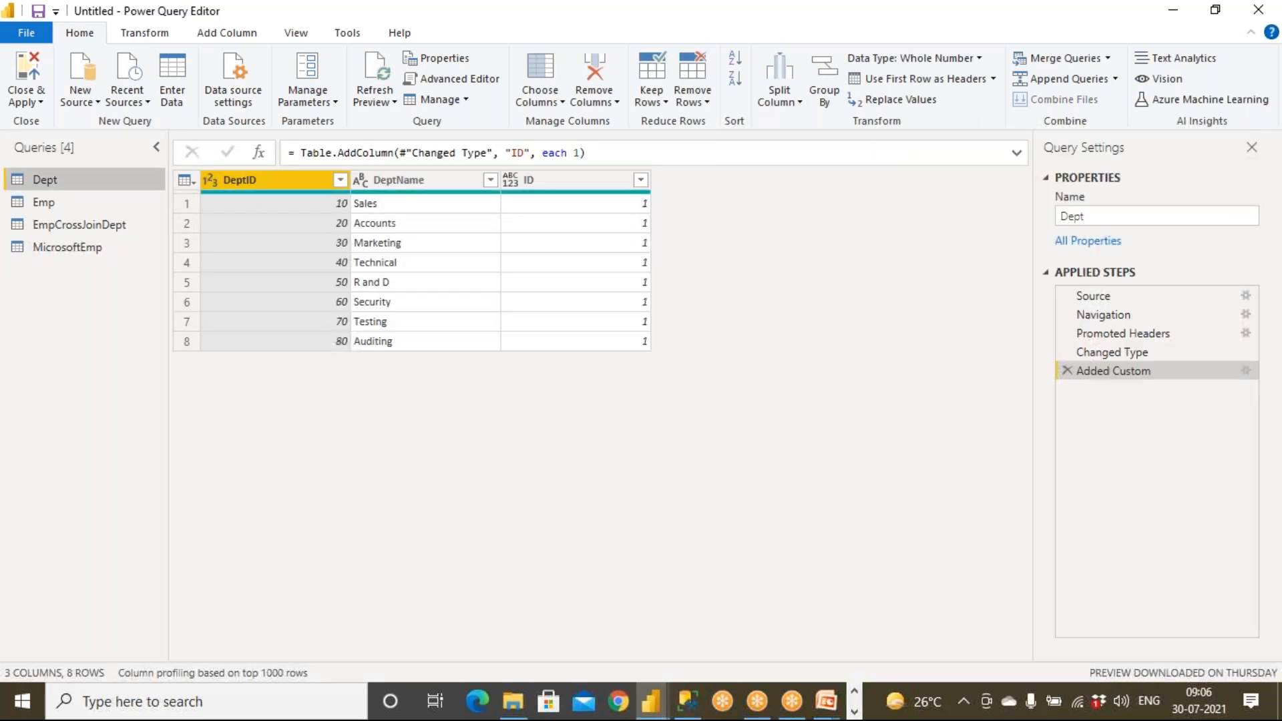
left_click(85, 247)
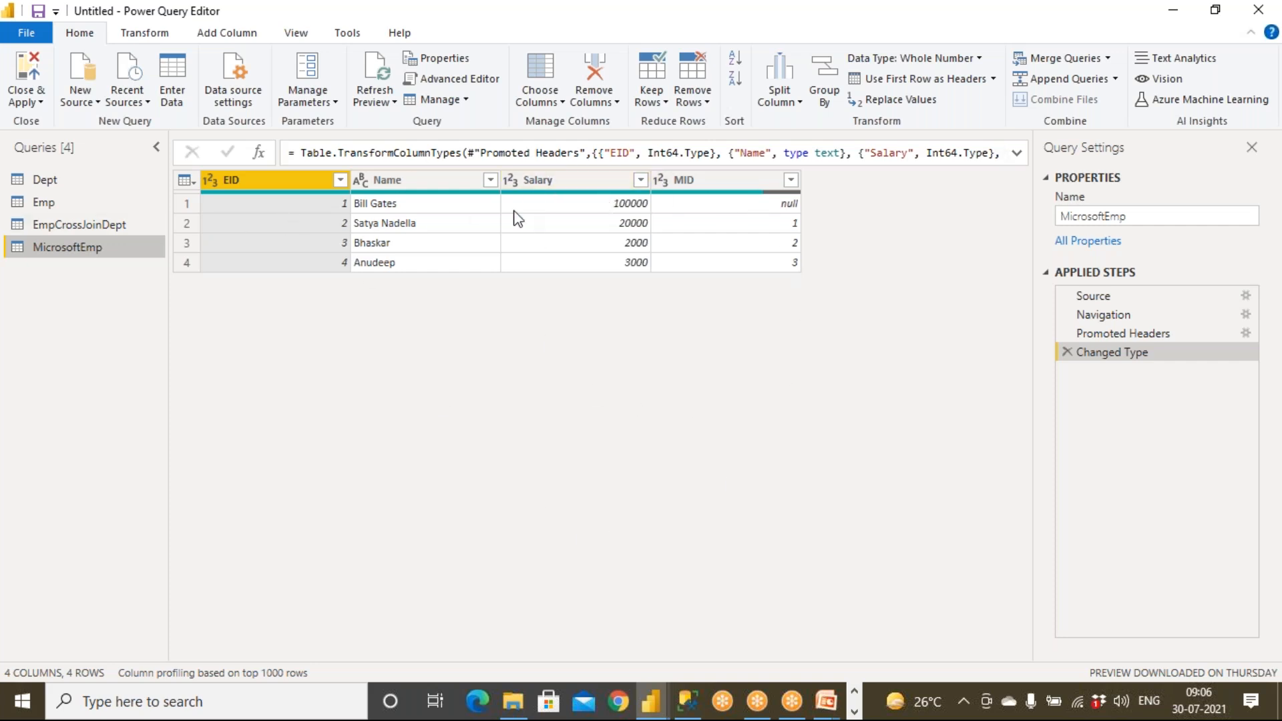
right_click(51, 251)
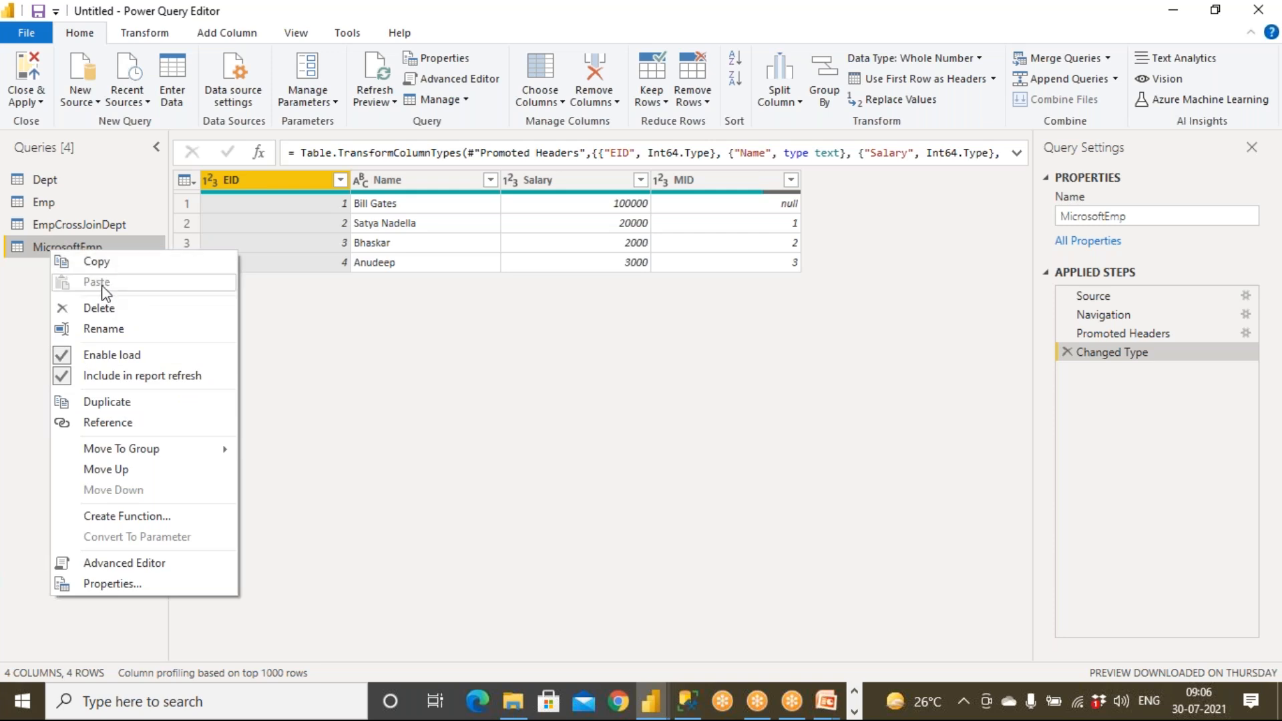
left_click(103, 409)
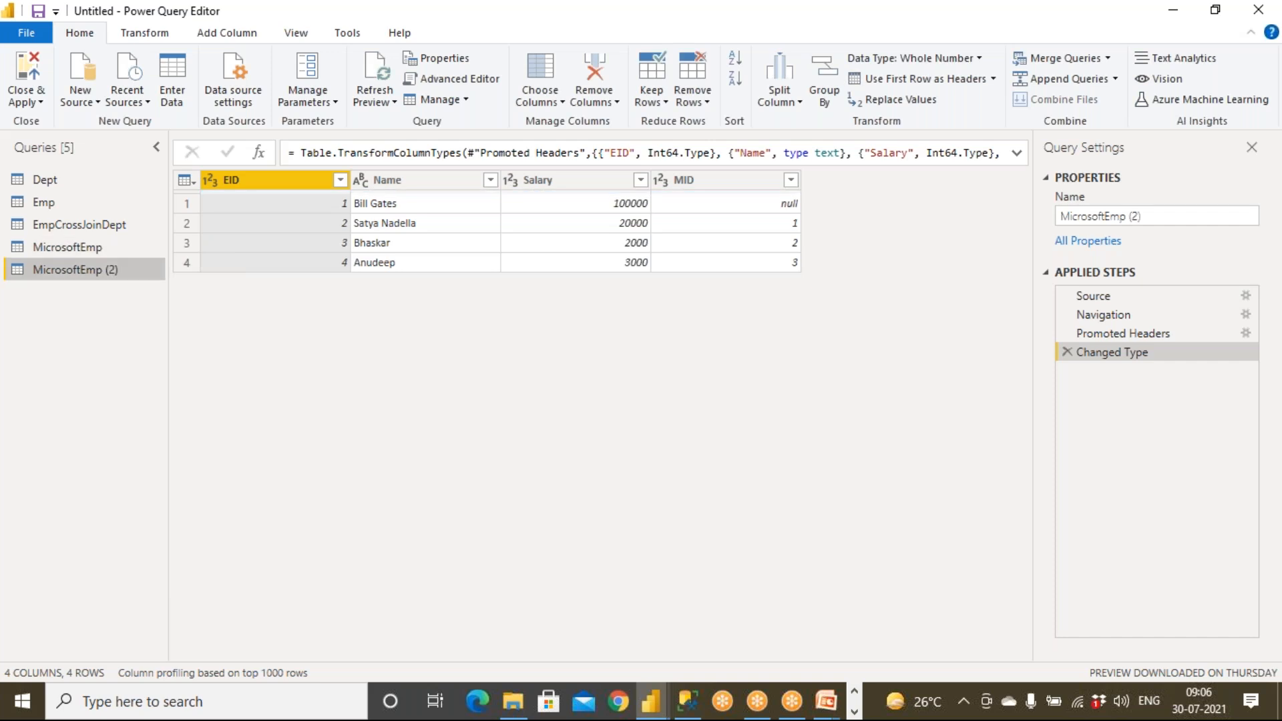
Rename the duplicated query MicrosoftEmp2 in Query Settings.
left_click(98, 251)
left_click(107, 274)
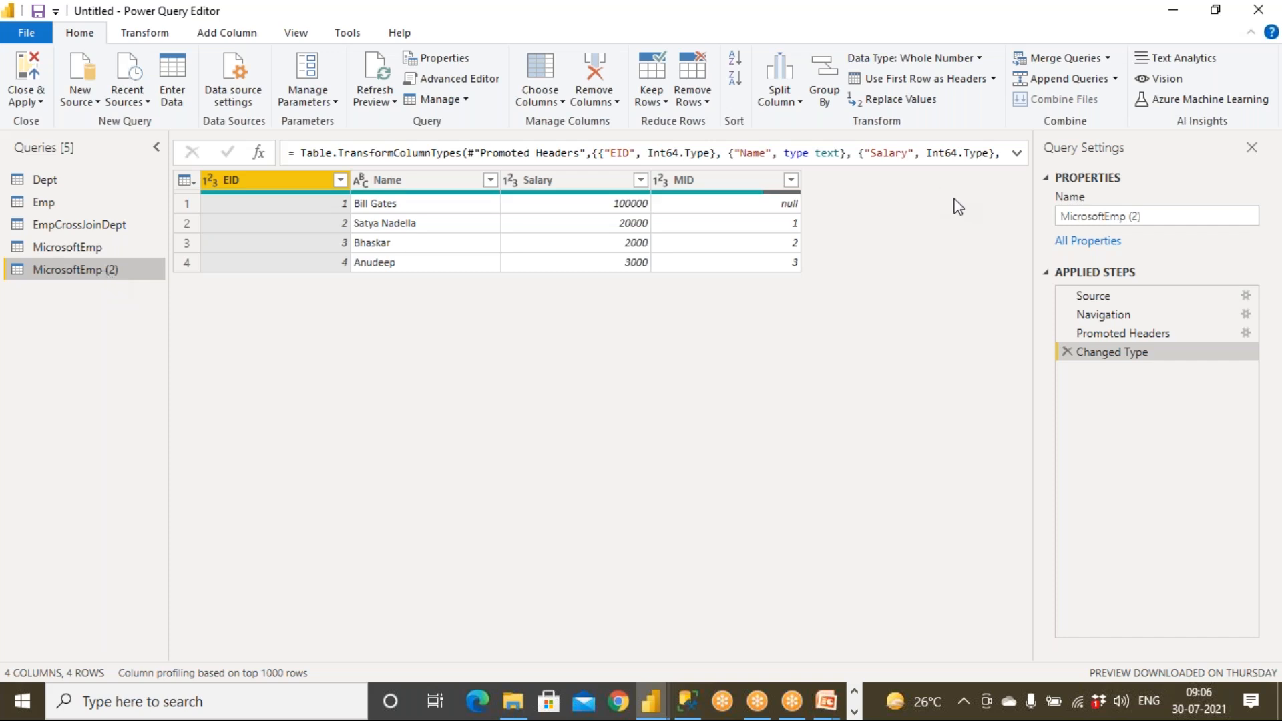
left_click(1166, 215)
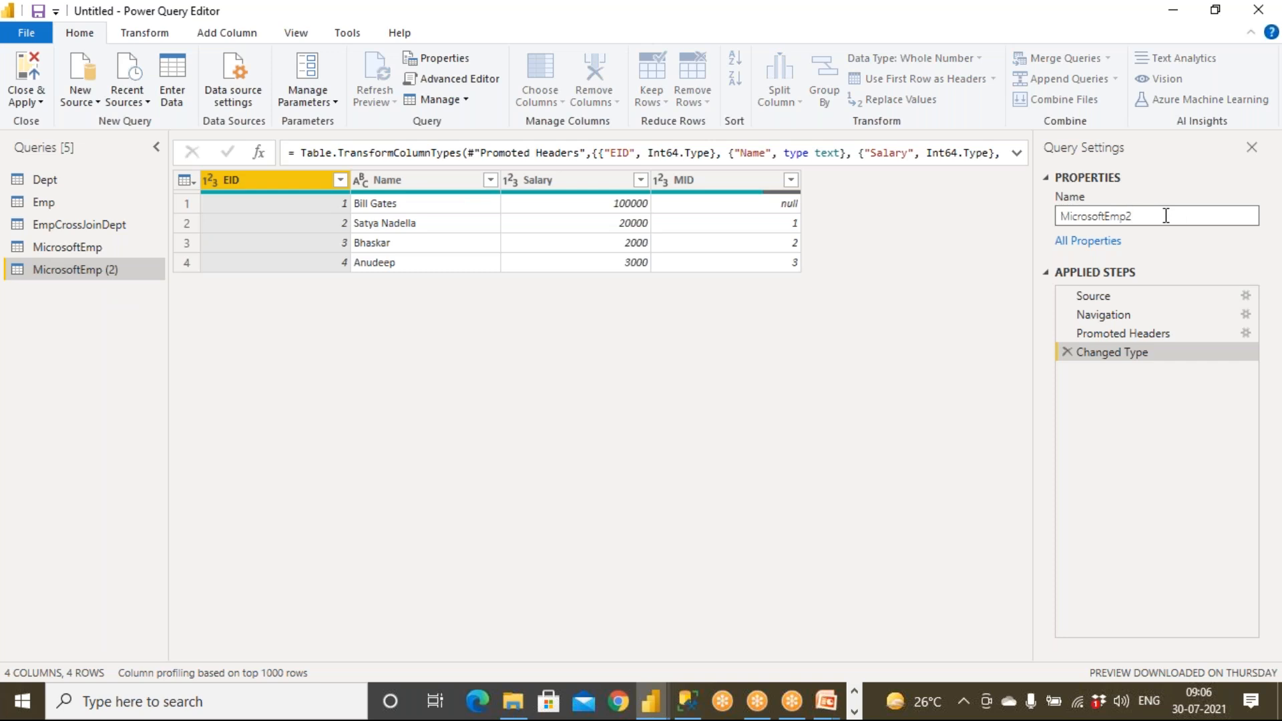
key("Return")
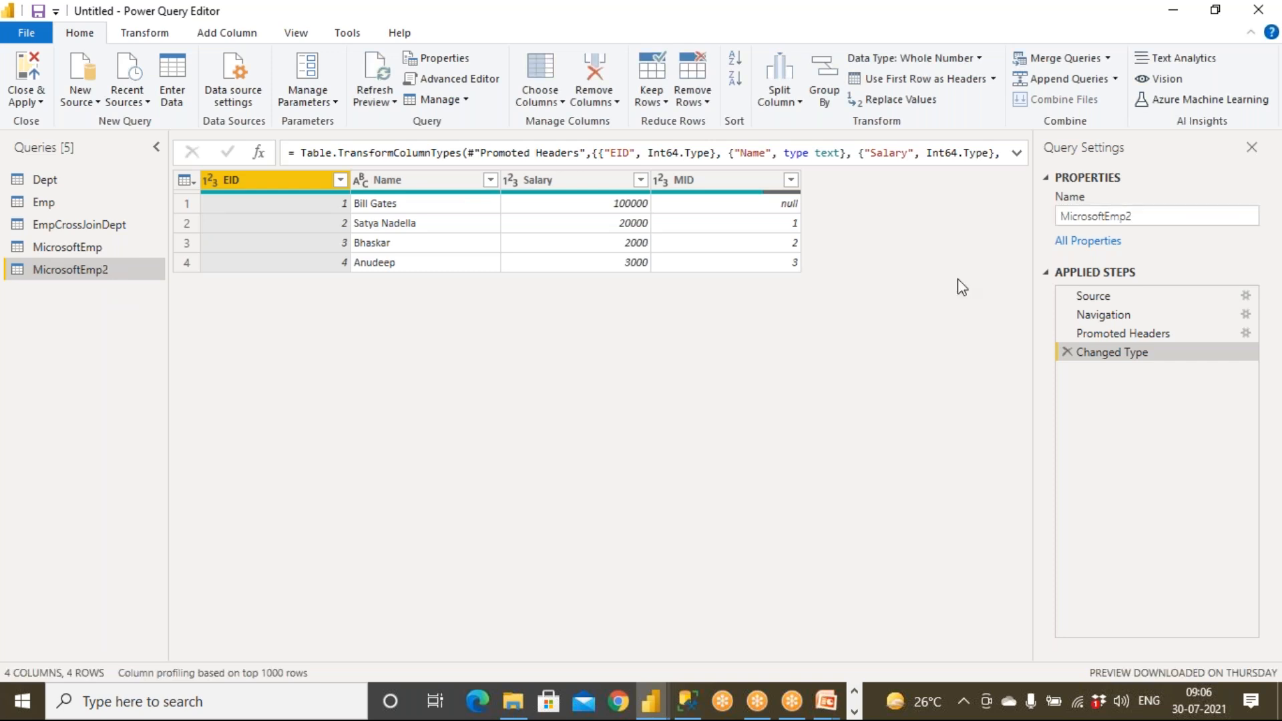
left_click(90, 248)
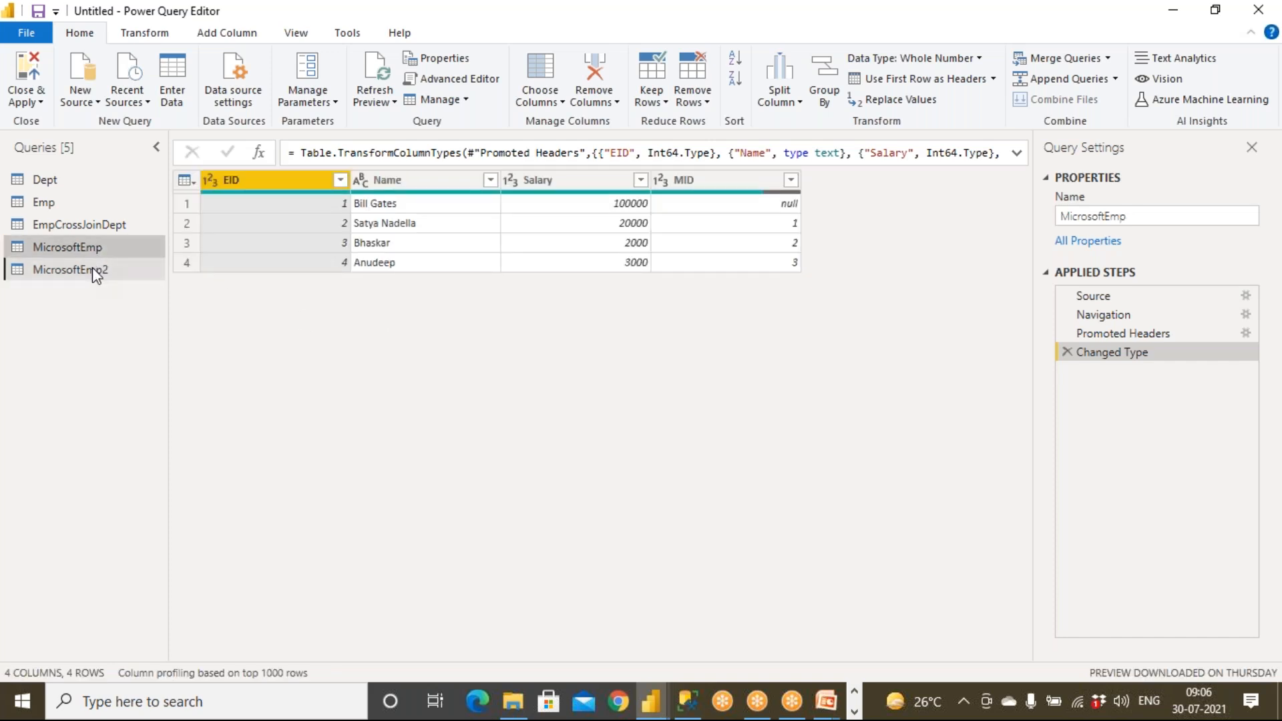
left_click(92, 268)
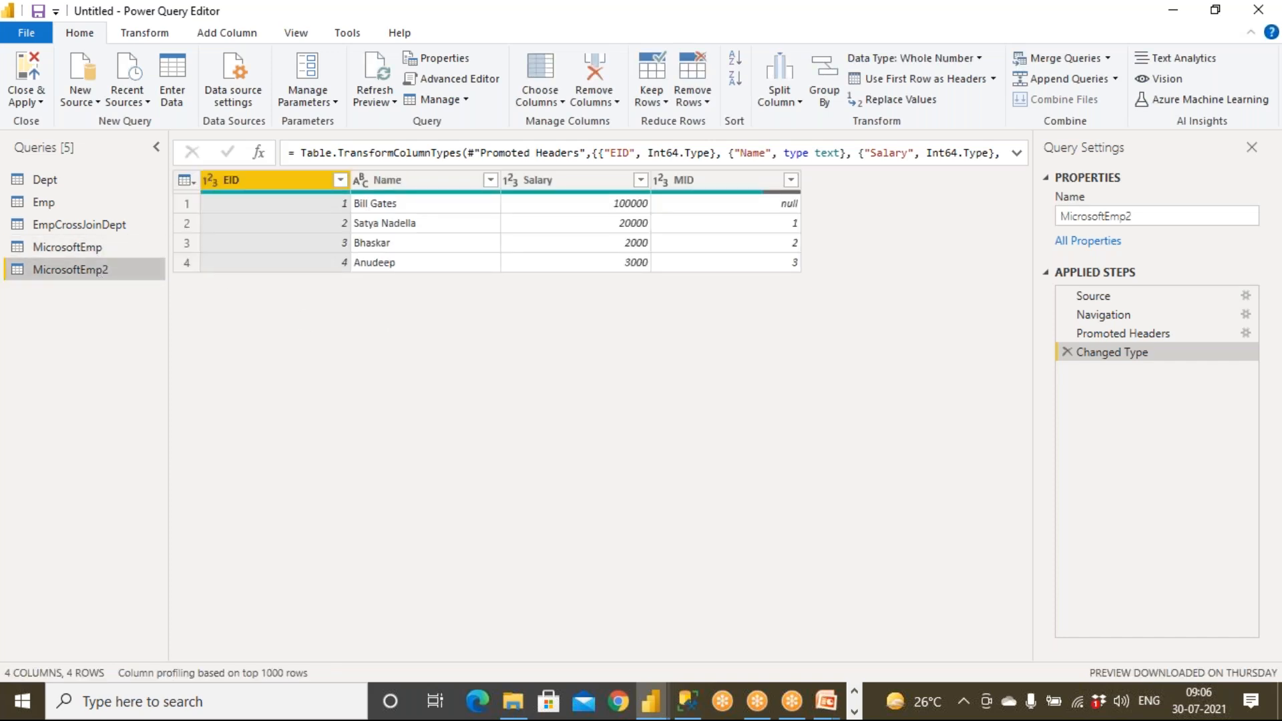
Start Merge Queries as New with MicrosoftEmp first and MicrosoftEmp2 second.
left_click(1103, 62)
left_click(1110, 99)
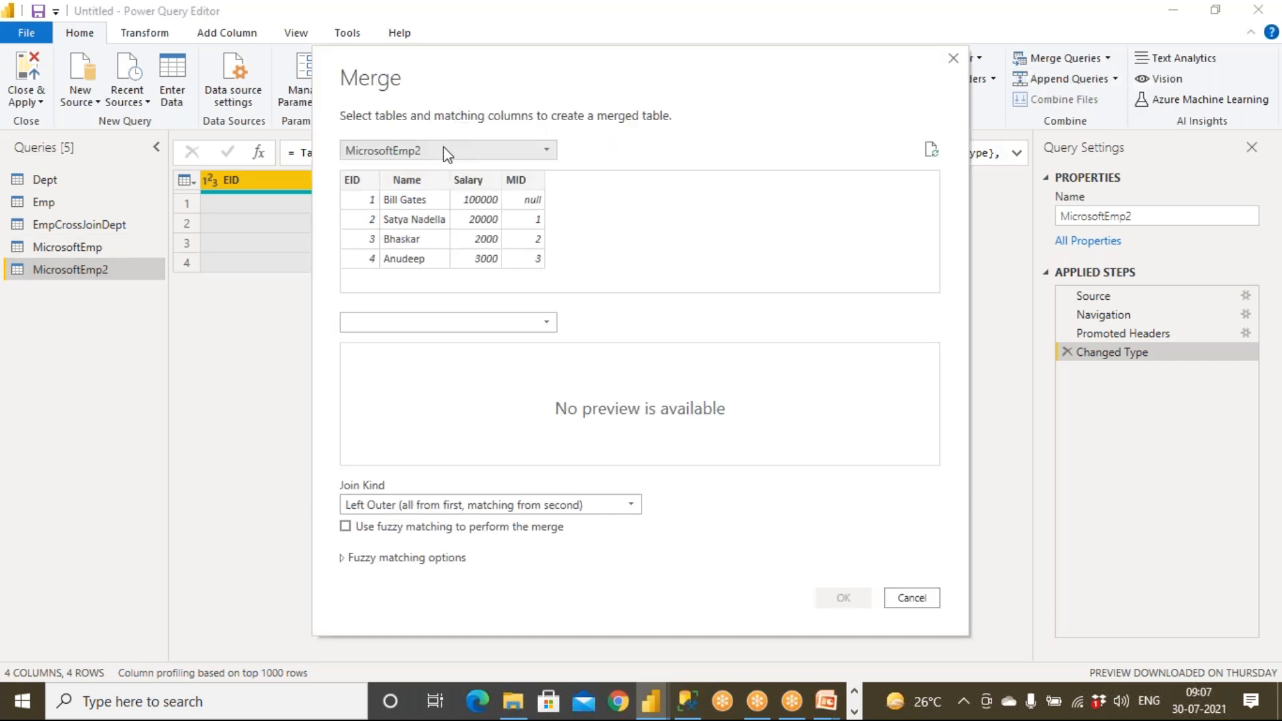
left_click(443, 147)
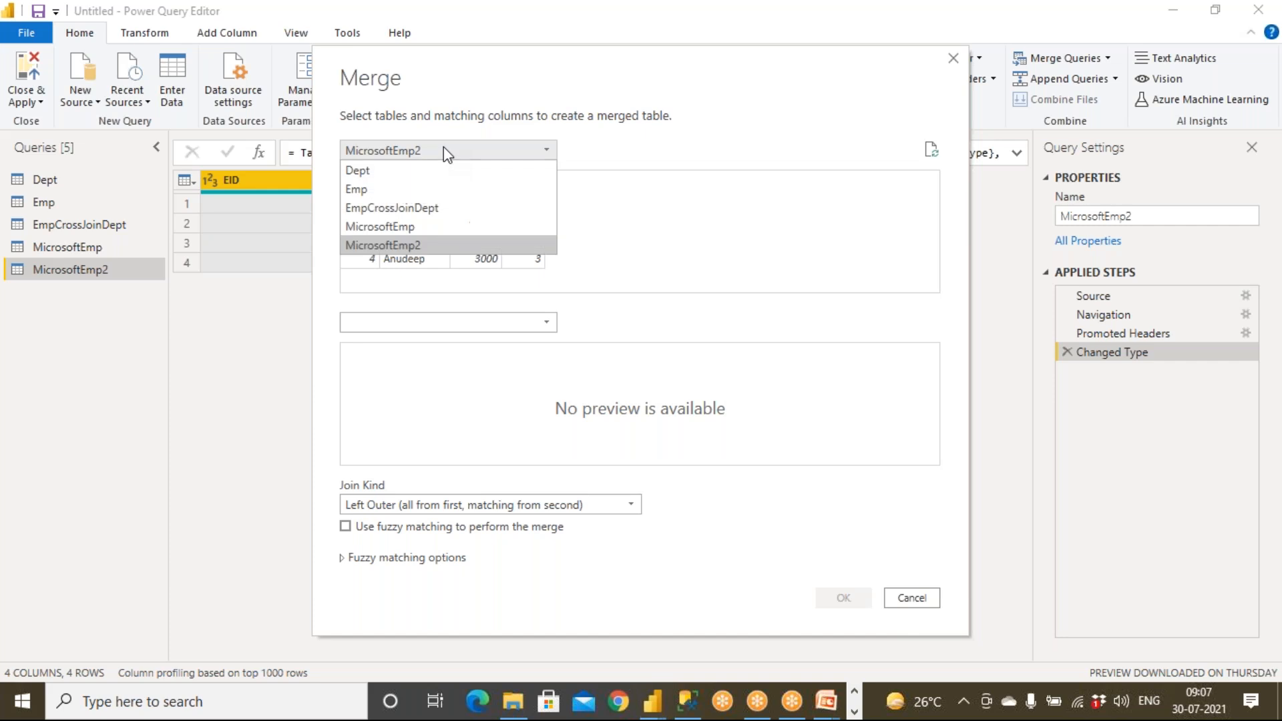
left_click(421, 229)
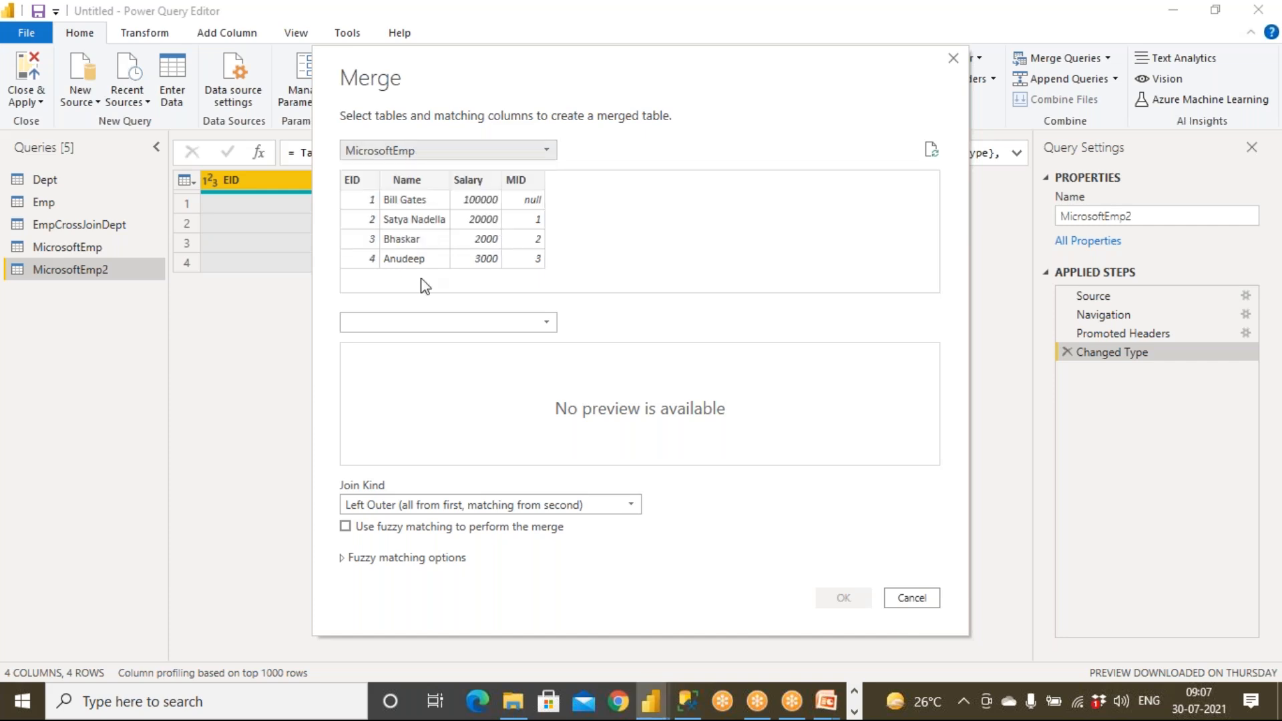
left_click(423, 324)
left_click(429, 417)
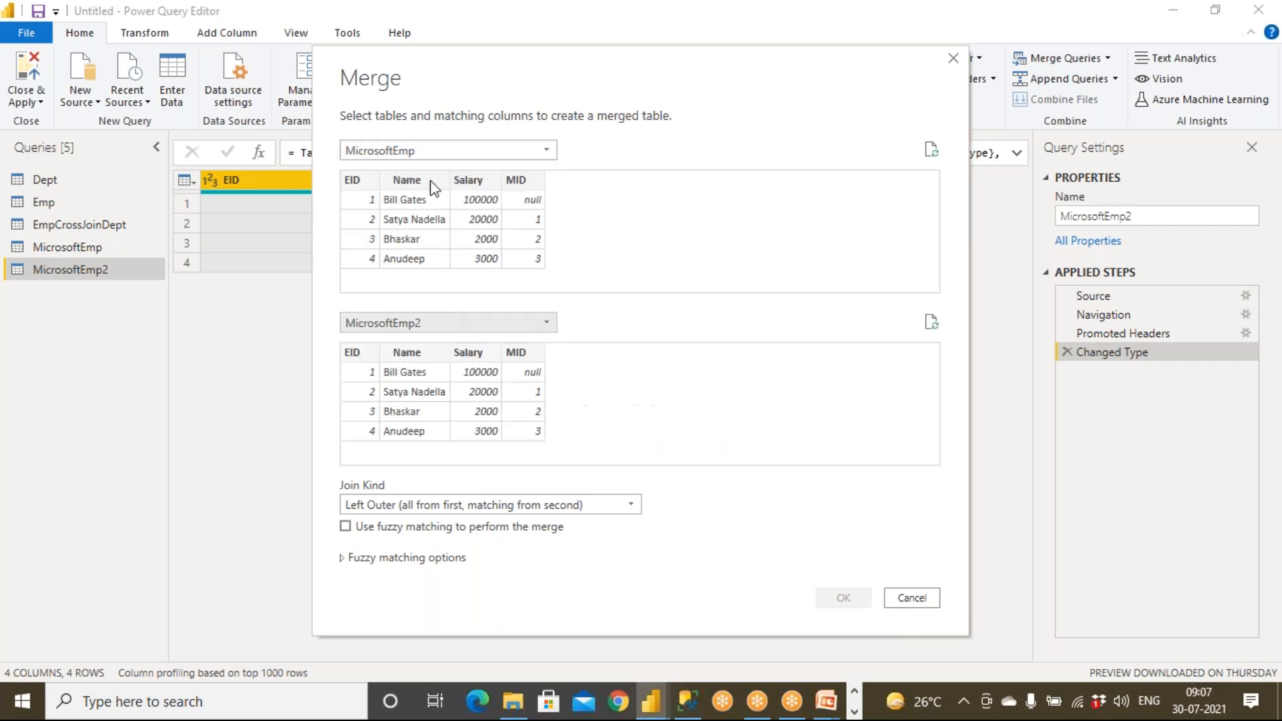
left_click(434, 151)
left_click(425, 245)
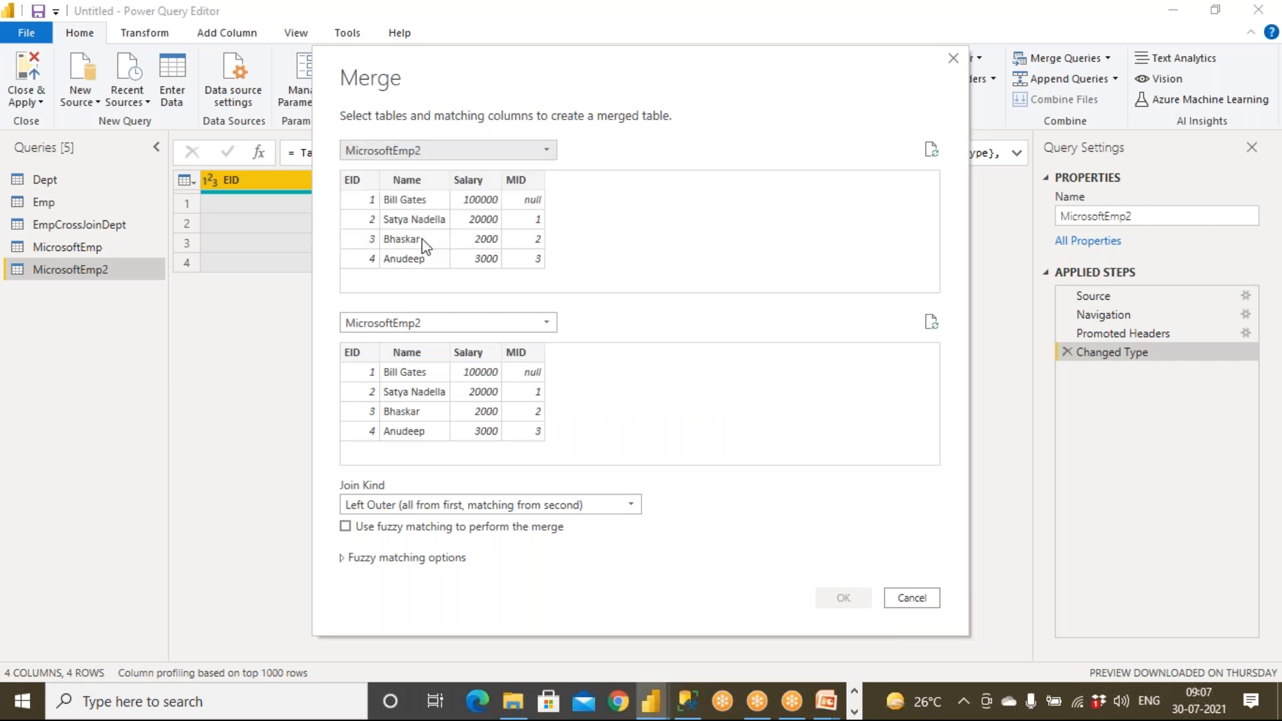
left_click(438, 325)
left_click(432, 401)
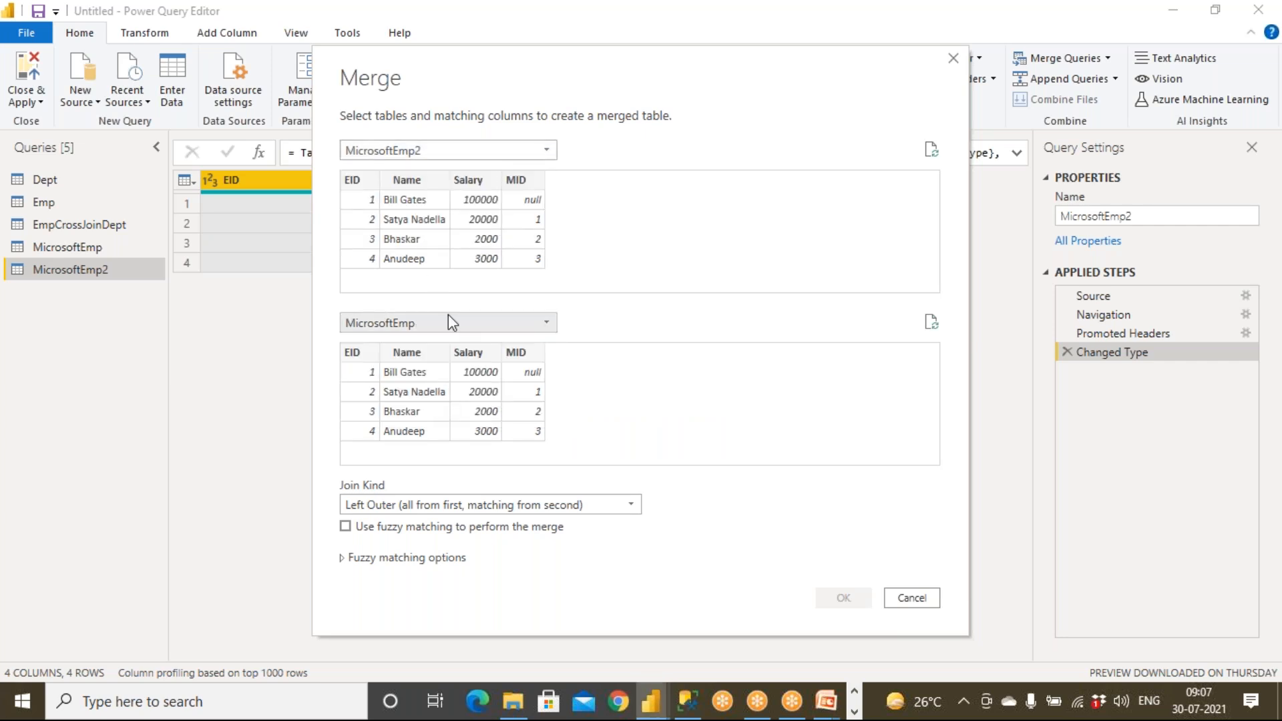
left_click(446, 151)
left_click(418, 229)
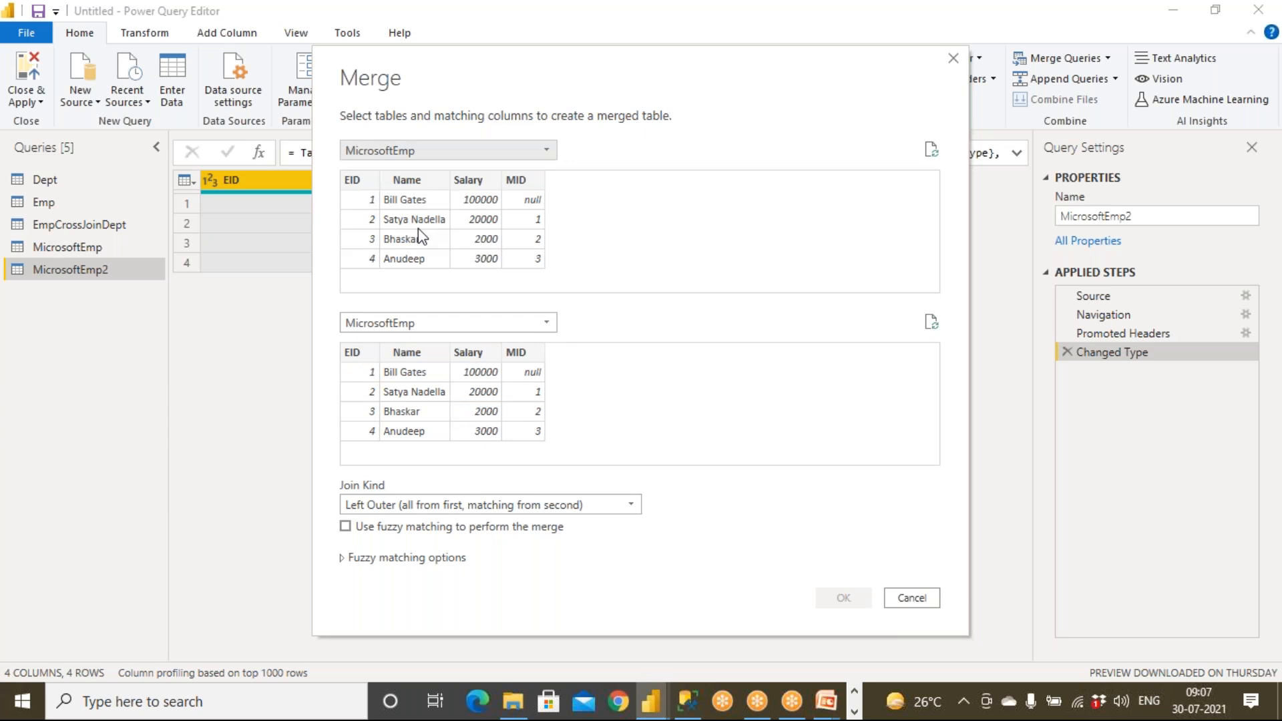
left_click(429, 325)
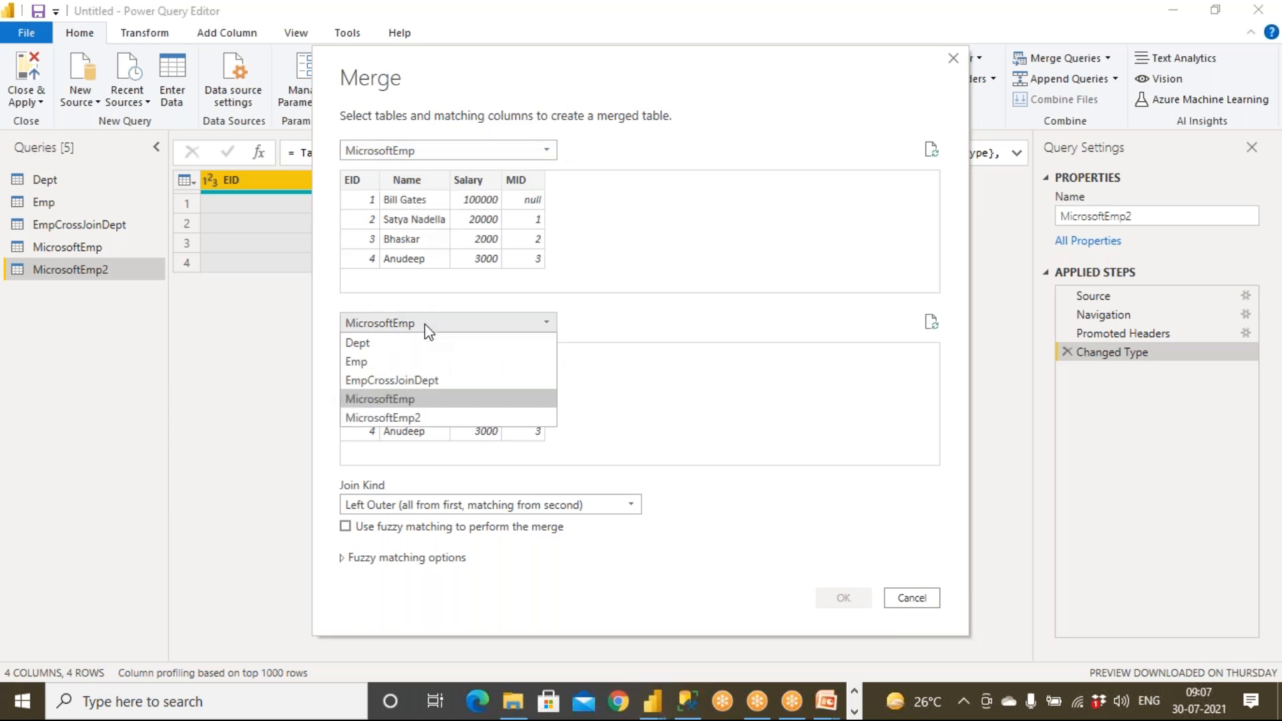
left_click(427, 418)
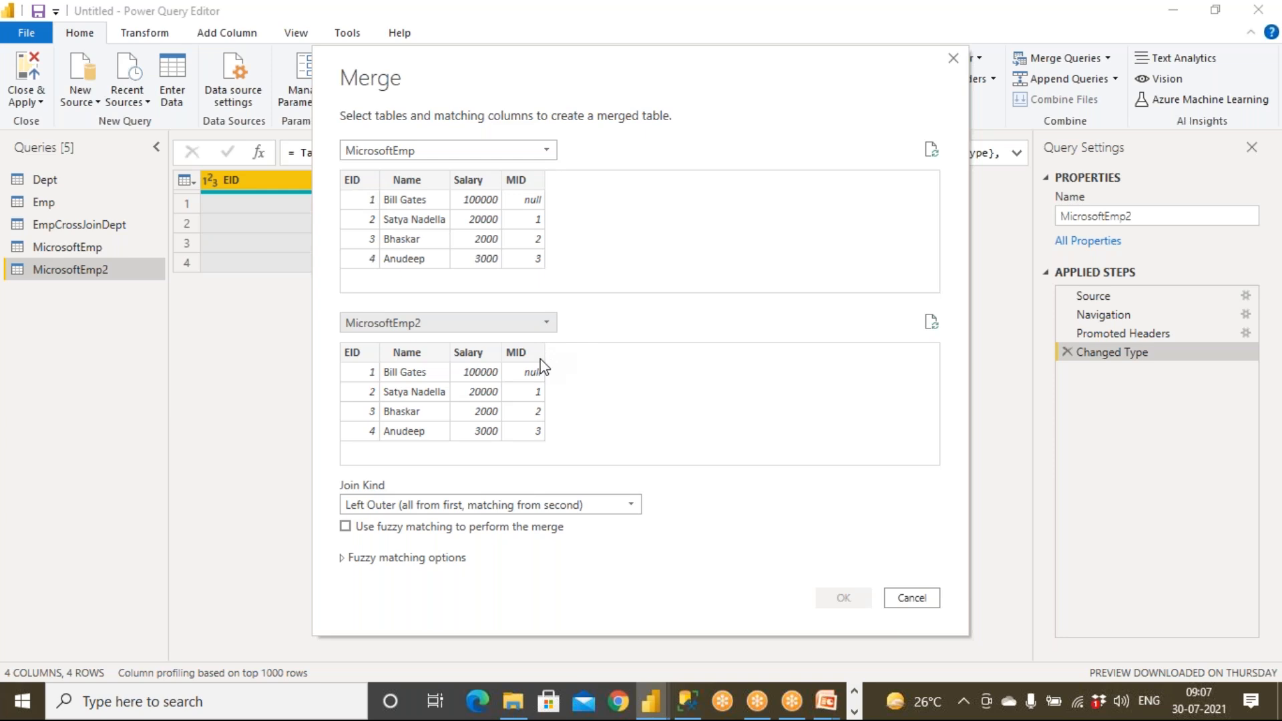
Join MicrosoftEmp's MID to MicrosoftEmp2's EID and confirm the merge.
left_click(364, 351)
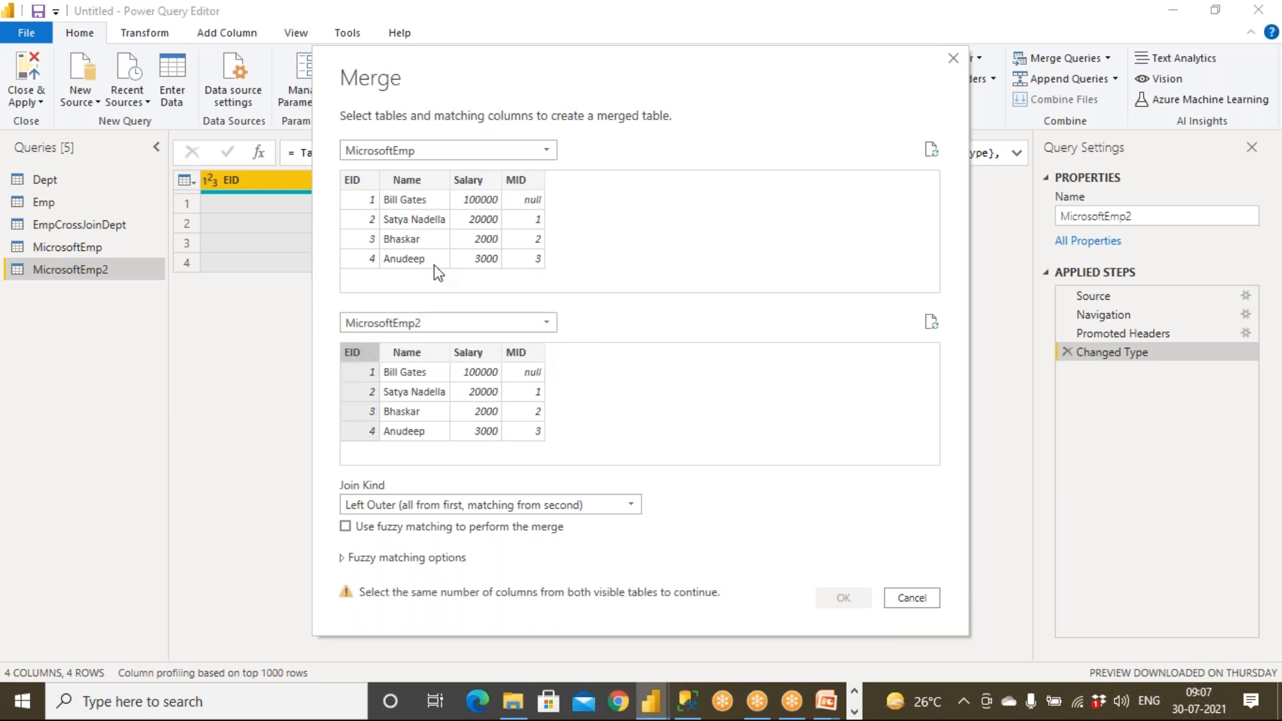
left_click(539, 186)
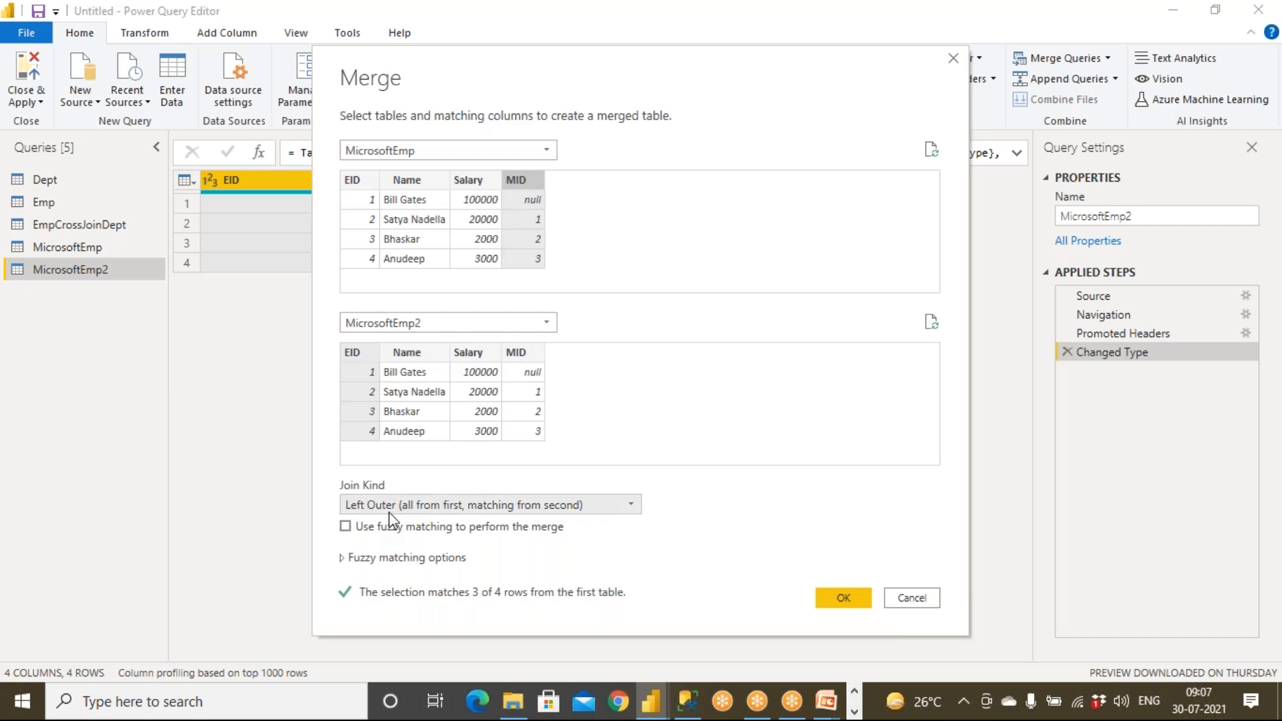
left_click(843, 598)
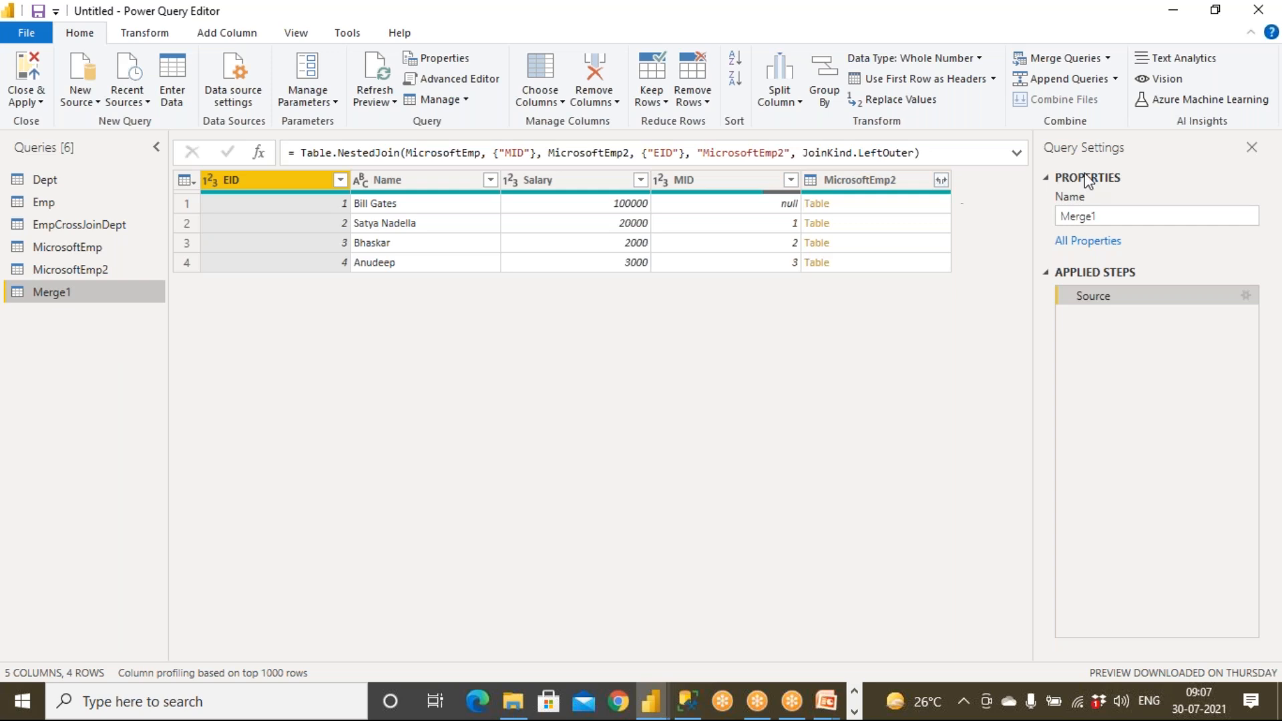
Rename Merge1 to EmpSelfJoinEmp and open the MicrosoftEmp2 column's expand options.
double_click(1107, 216)
type("E")
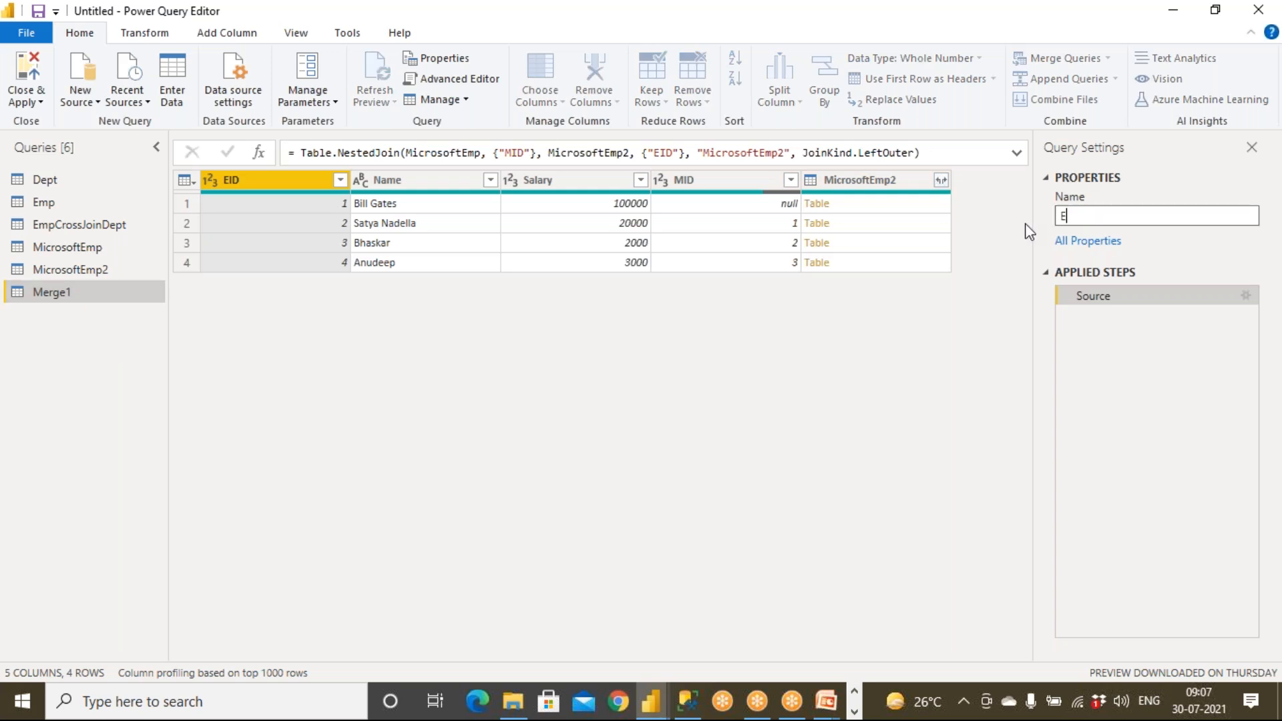
type("mpSelfJoinEp")
key("Return")
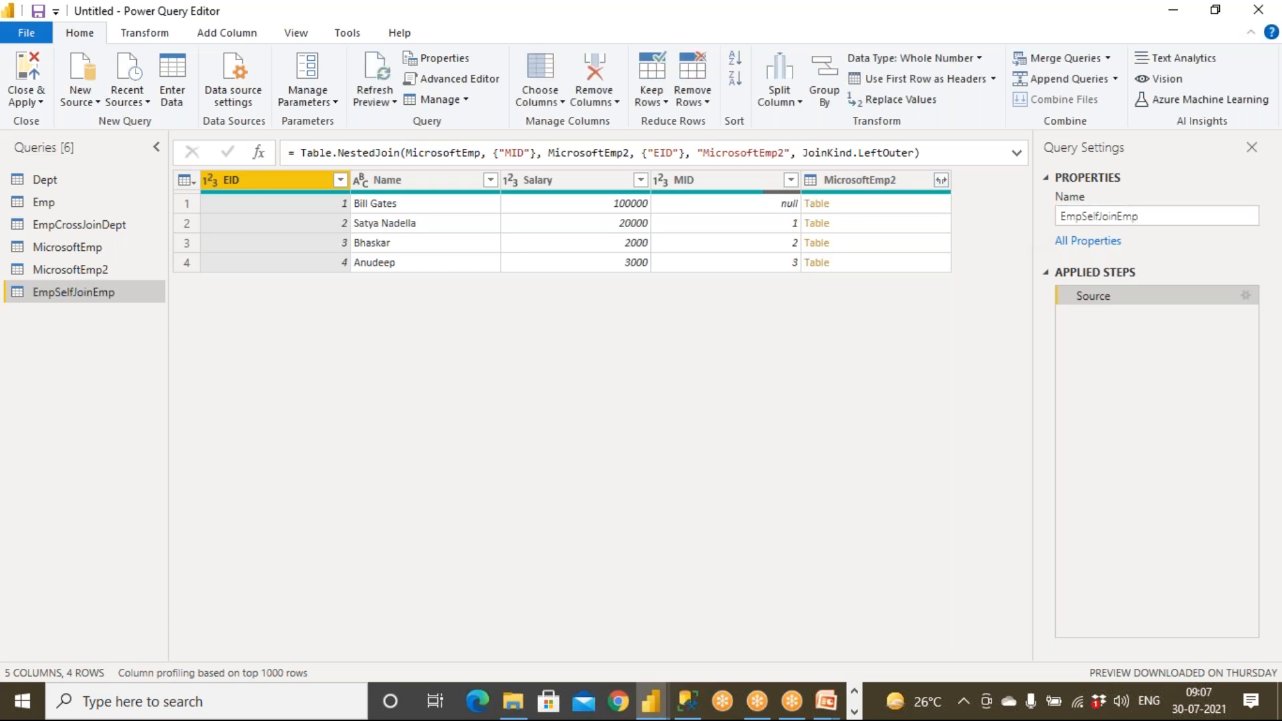
left_click(941, 180)
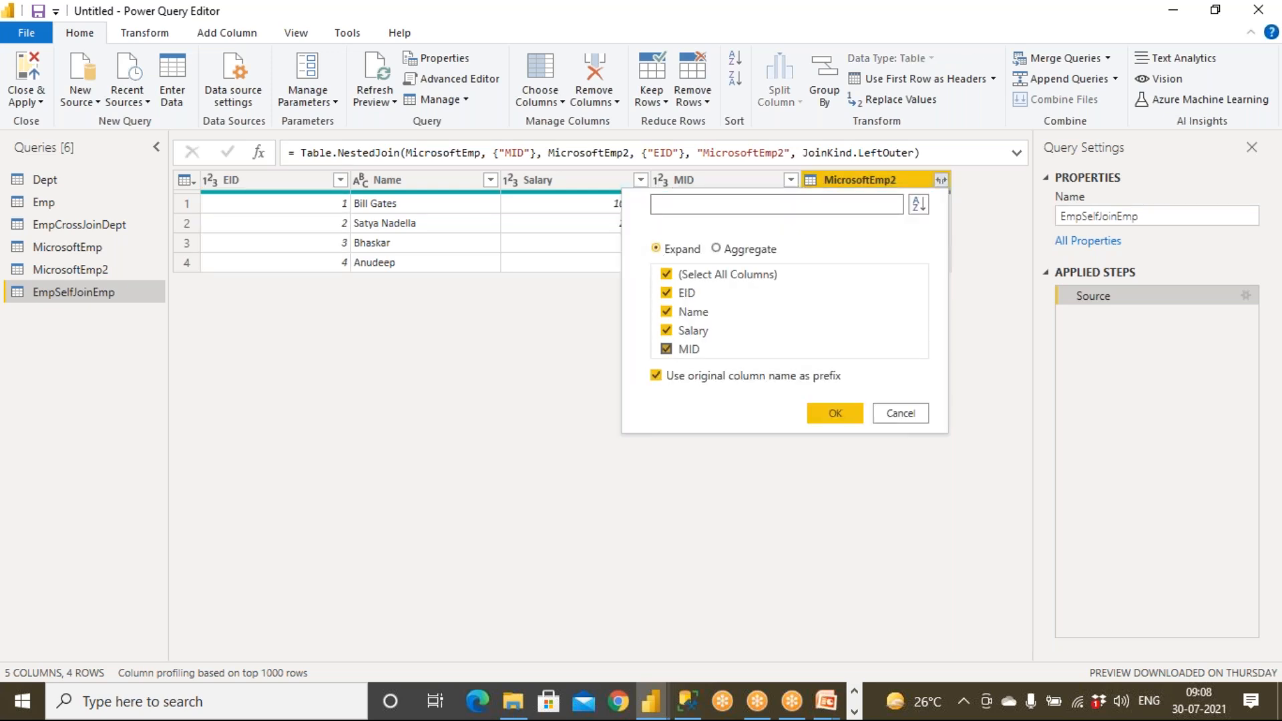
Expand MicrosoftEmp2 keeping only Name, without the table-name prefix.
left_click(657, 377)
left_click(666, 274)
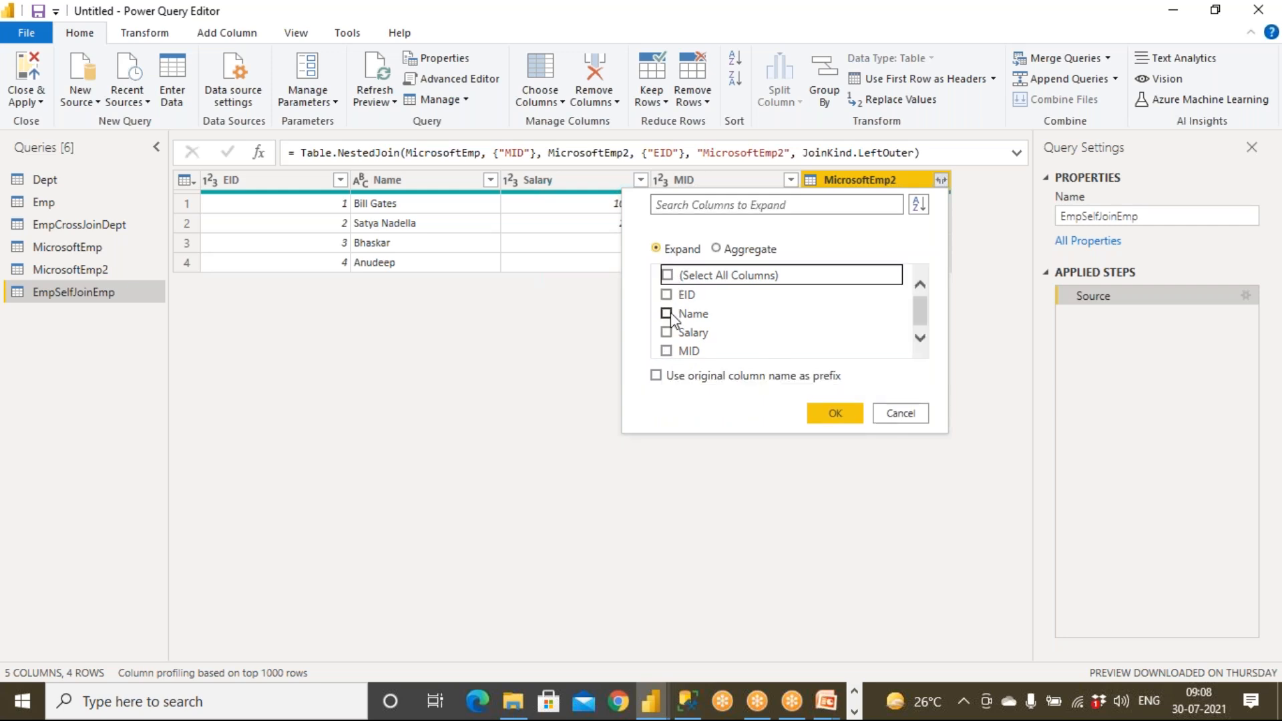
left_click(667, 313)
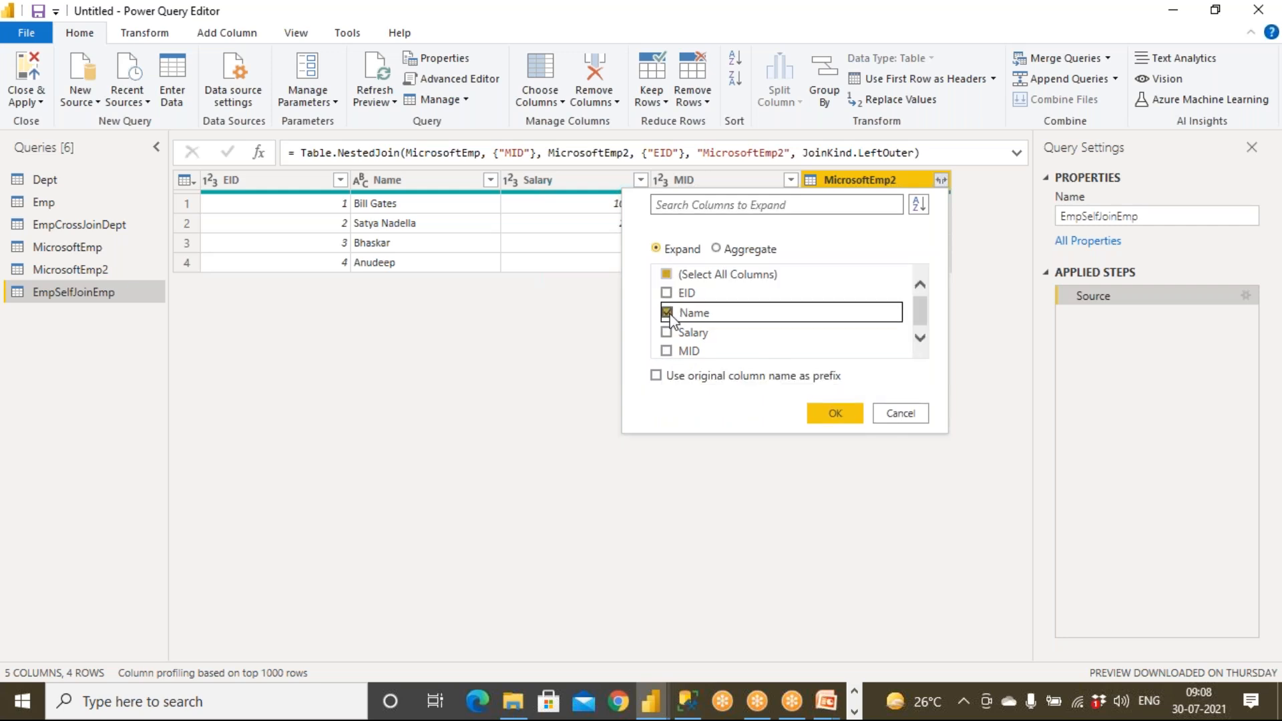
left_click(827, 414)
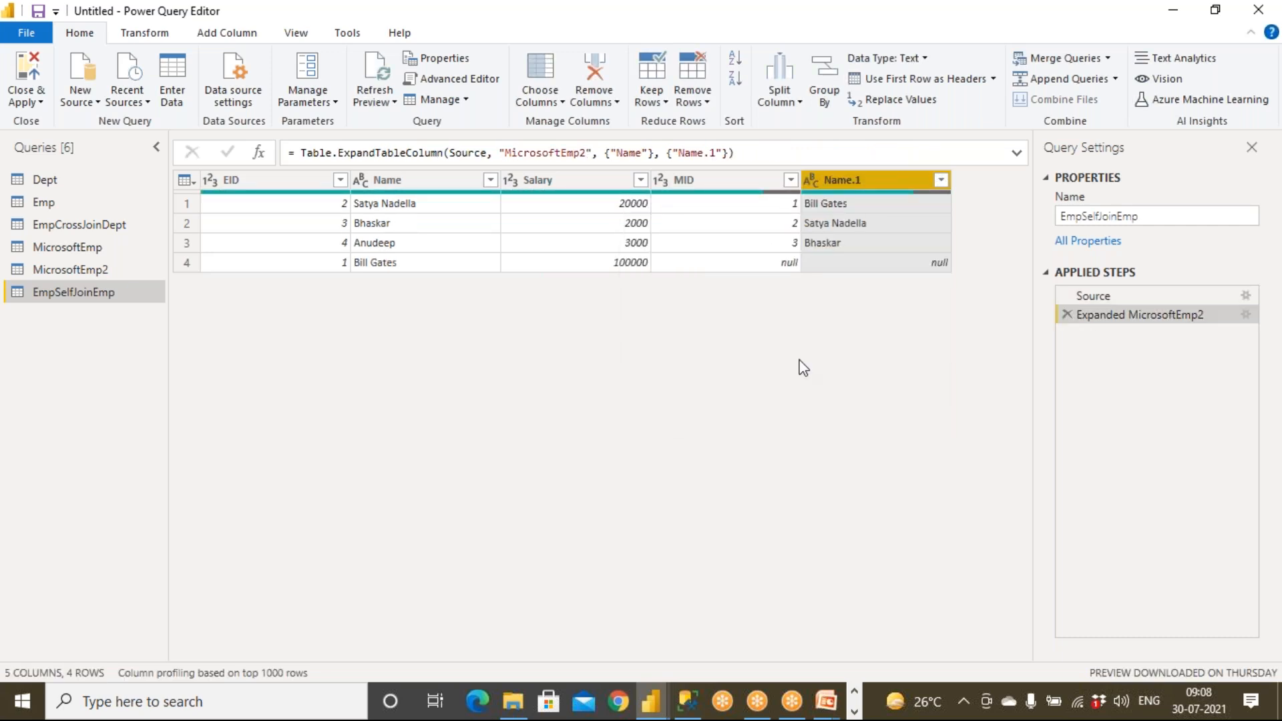
Rename the Name.1 column to BossName and Close & Apply the query changes.
double_click(859, 181)
type("Boss")
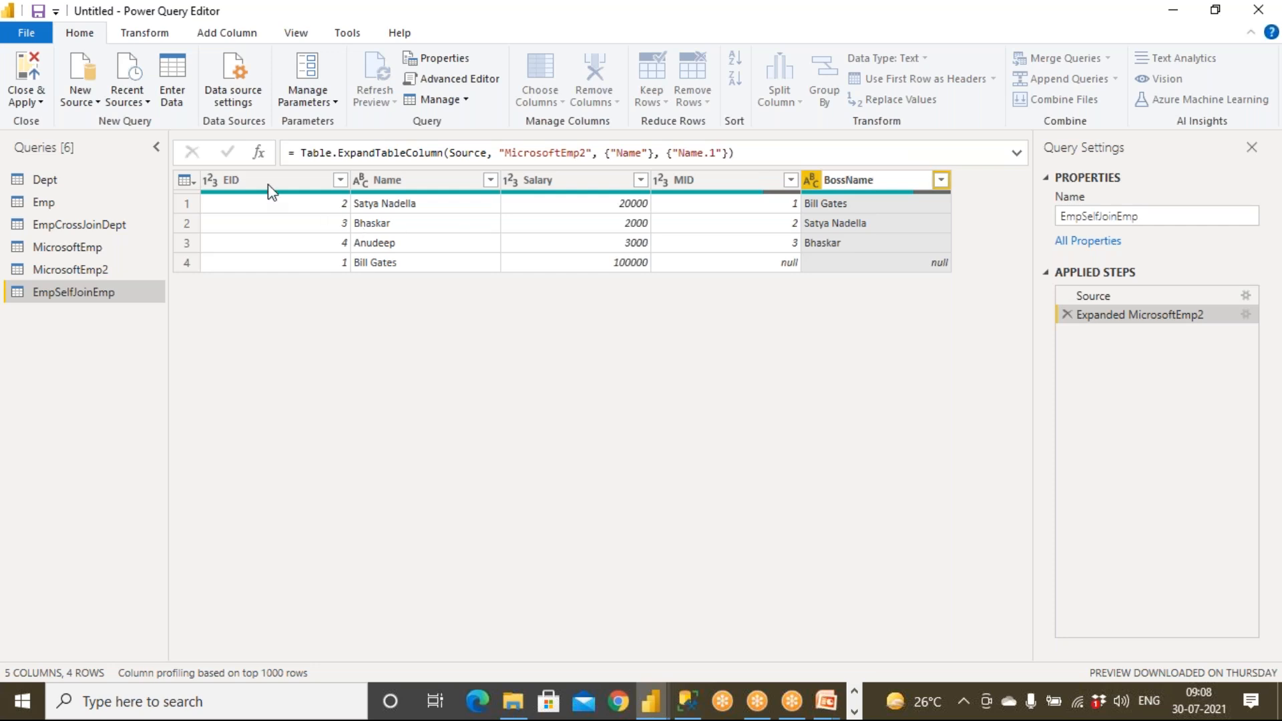
left_click(393, 181)
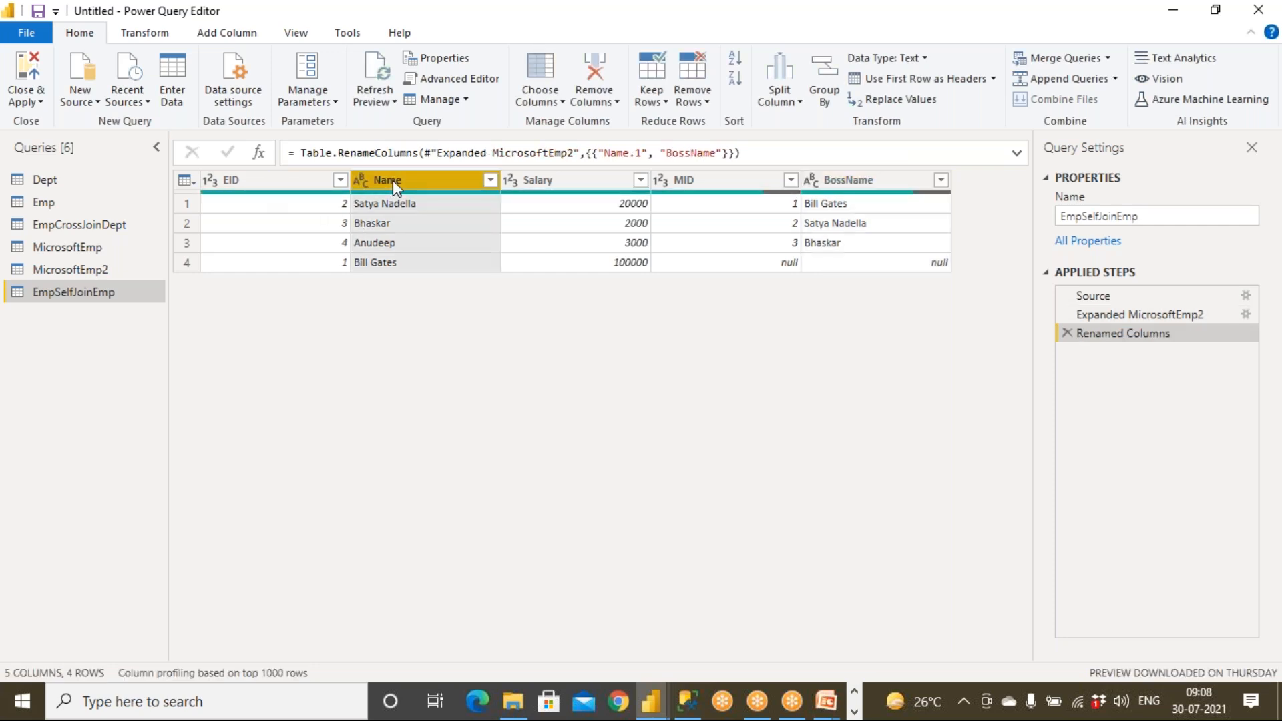
left_click(541, 184)
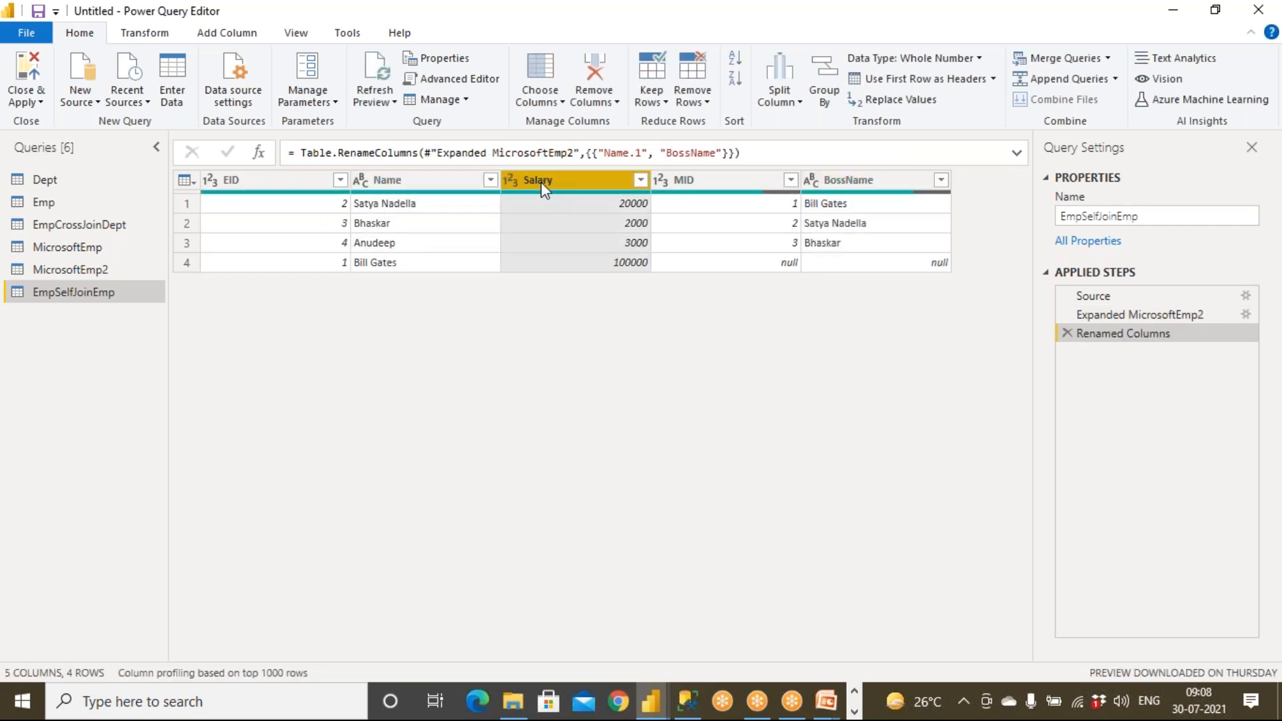
left_click(694, 182)
left_click(843, 181)
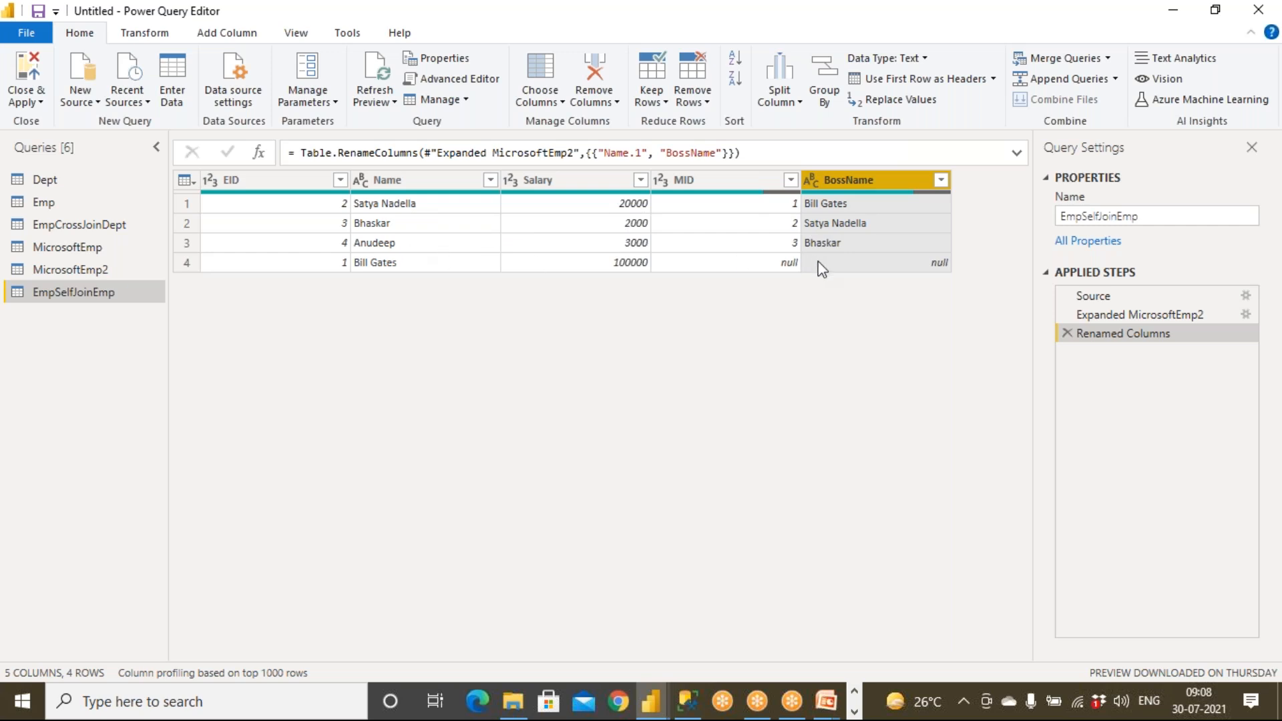
left_click(39, 67)
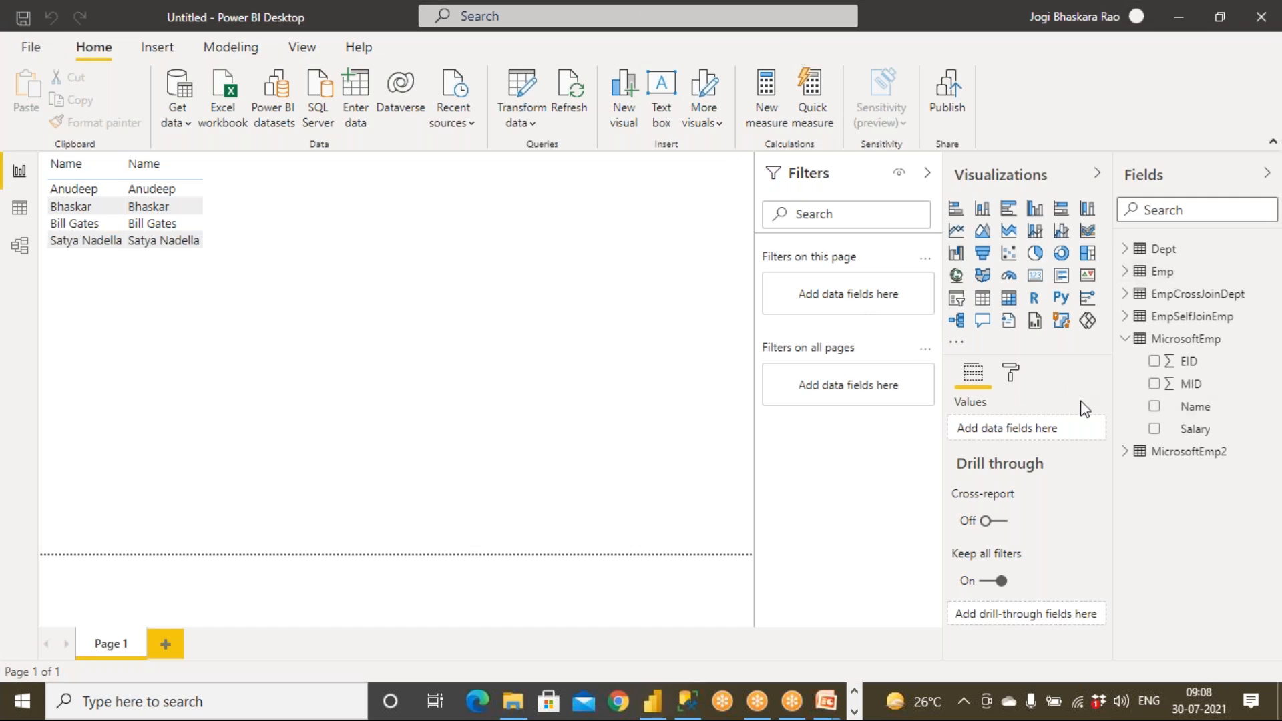
Collapse MicrosoftEmp, show EmpSelfJoinEmp's fields, and select the old Name table visual.
left_click(1127, 340)
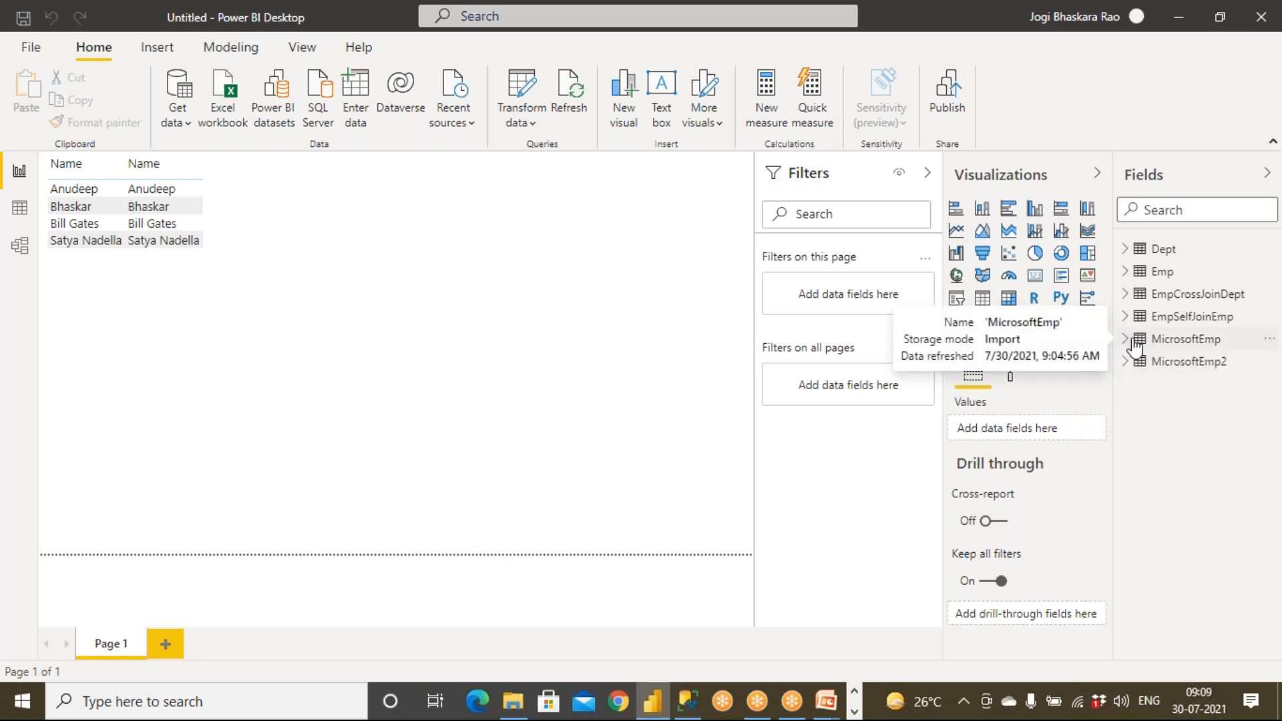
left_click(1130, 322)
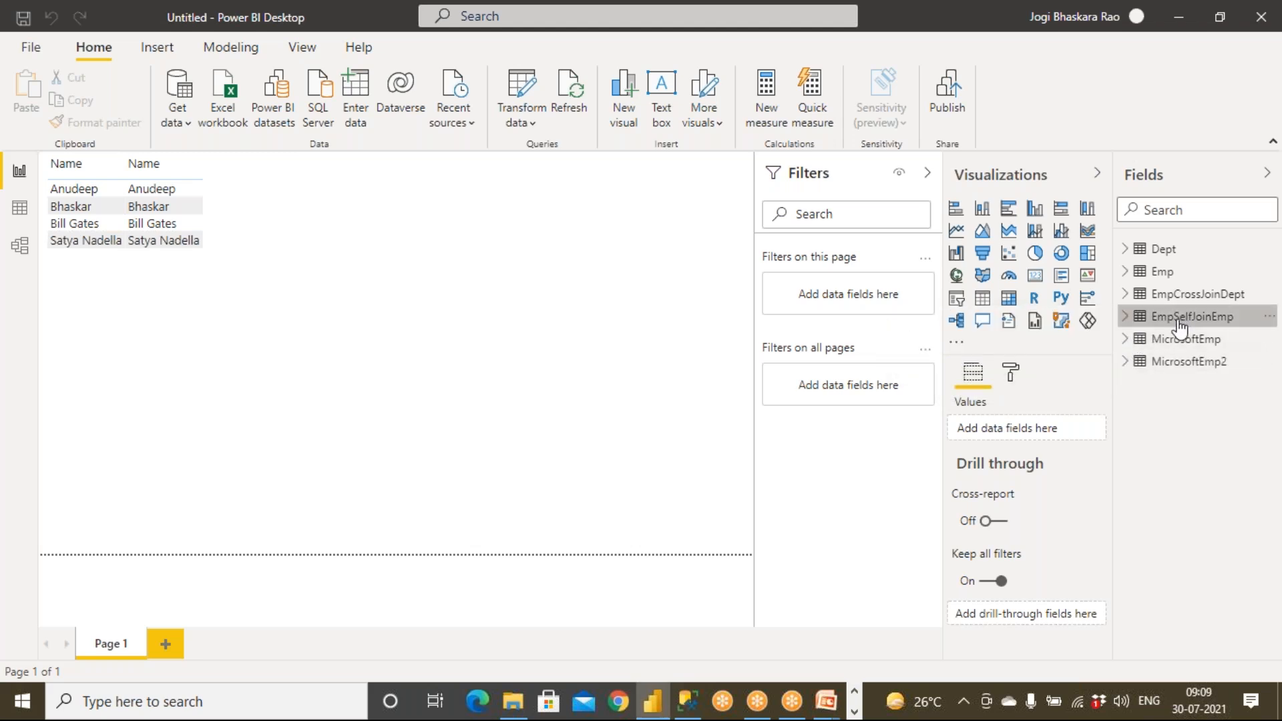
left_click(1127, 319)
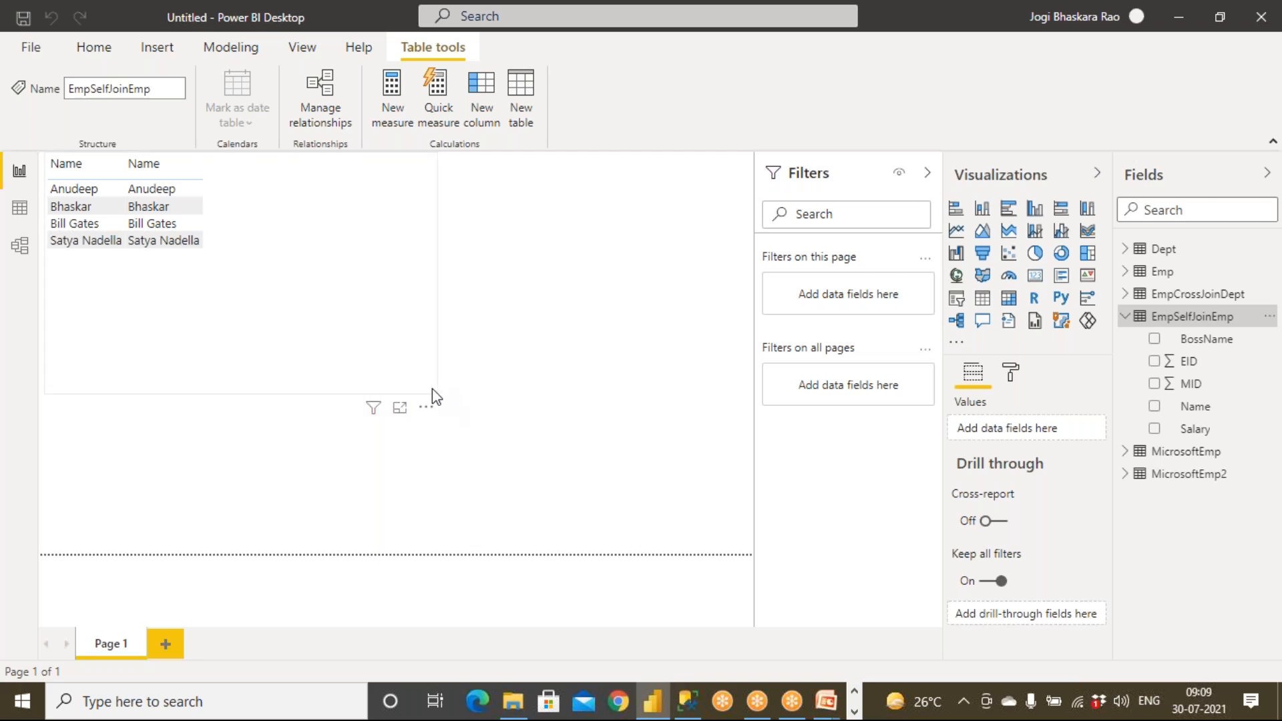
left_click(436, 394)
Delete the old visual and add a new table with EID, Name and BossName.
key("Delete")
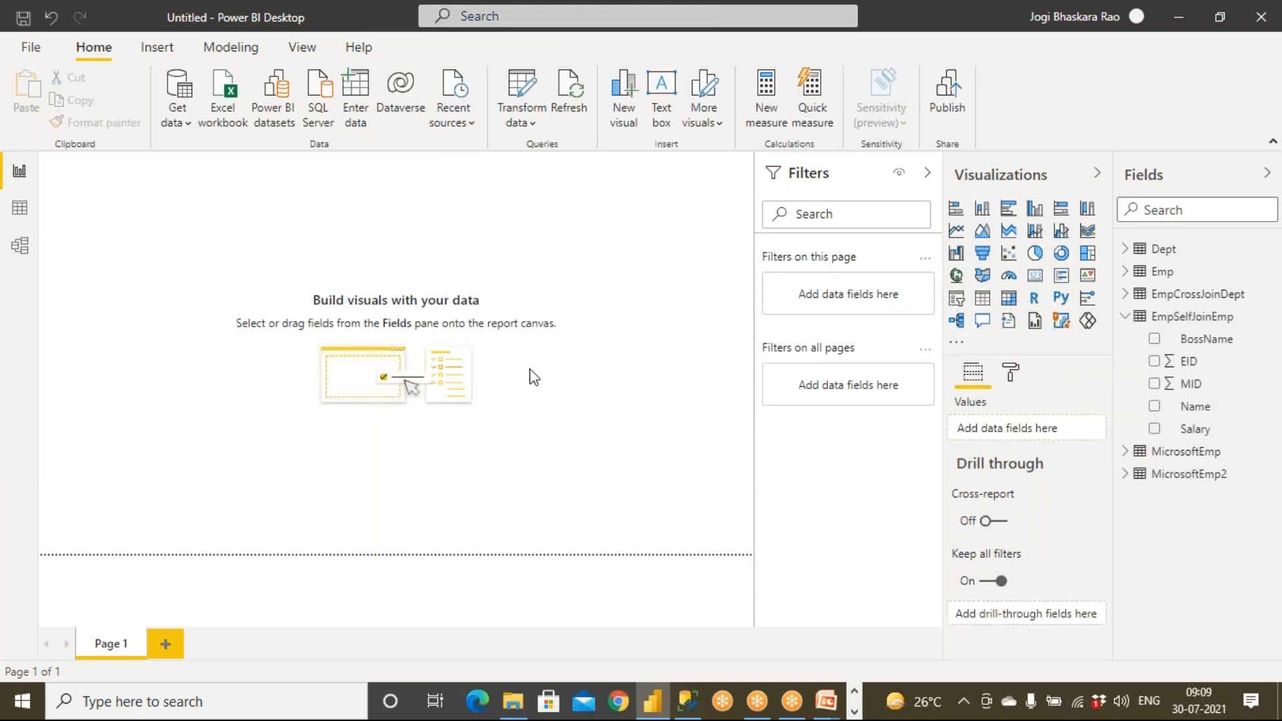
left_click(983, 298)
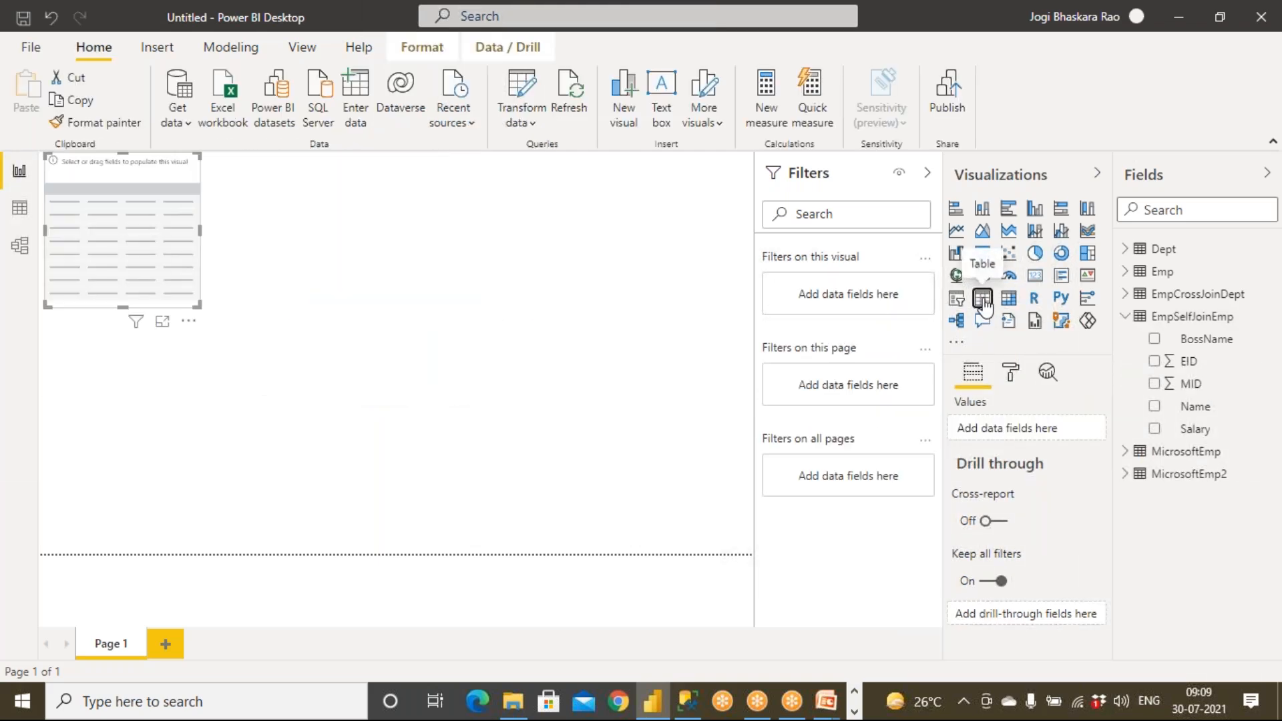
left_click_drag(1182, 361, 158, 263)
left_click_drag(1191, 408, 110, 263)
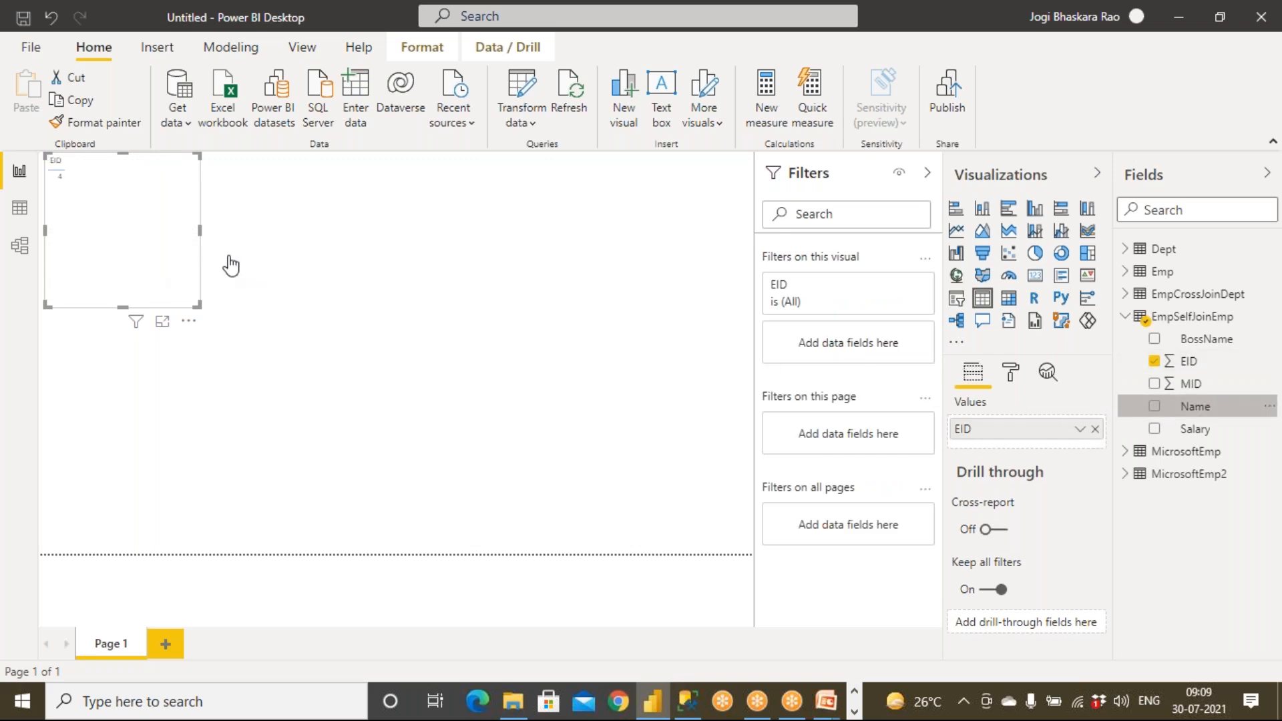
left_click_drag(1196, 339, 93, 294)
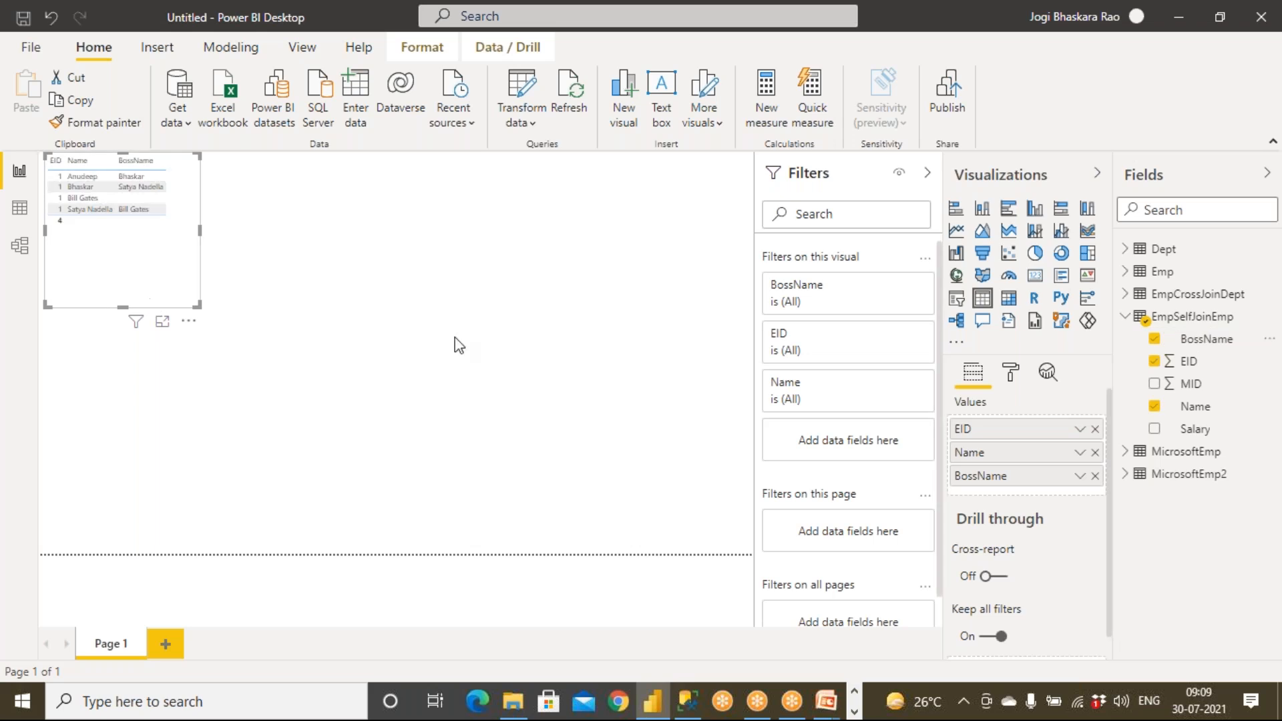
Turn on the table's border and apply the Alternating rows style.
left_click(1012, 372)
scroll(1048, 523, "down", 5)
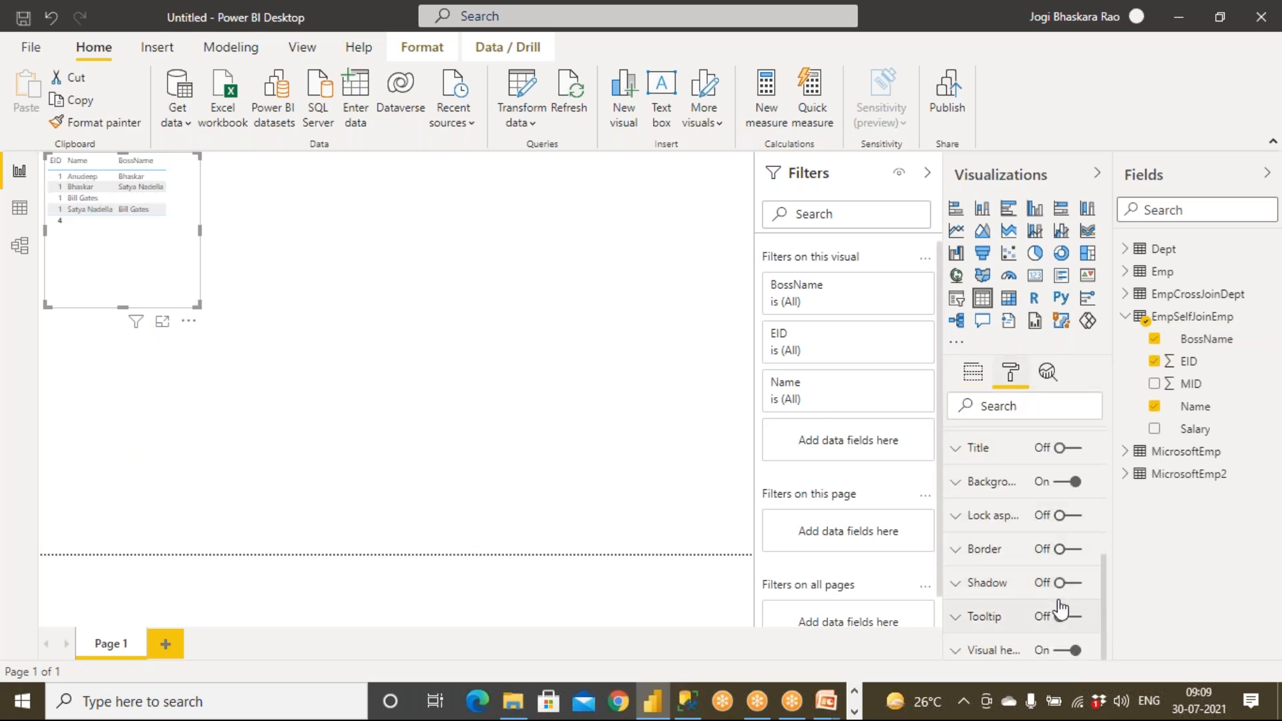
left_click(1081, 554)
scroll(1038, 521, "up", 5)
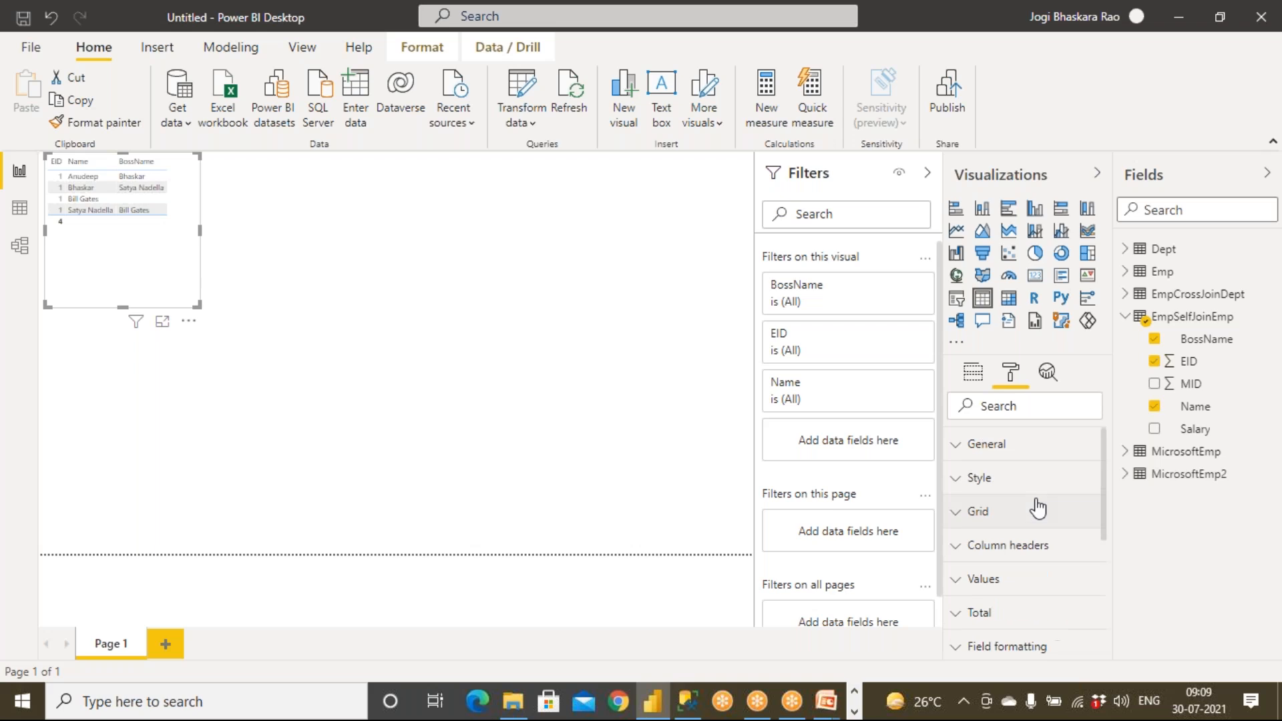
left_click(978, 479)
left_click(988, 534)
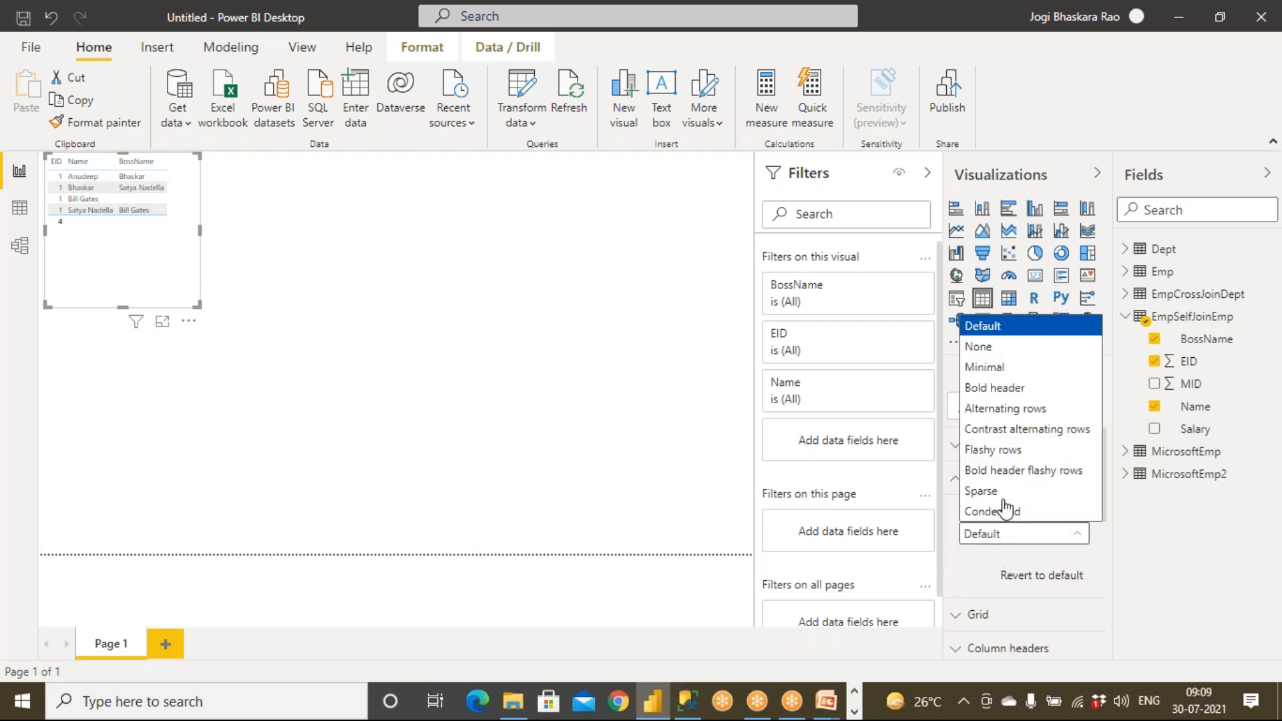
left_click(1021, 411)
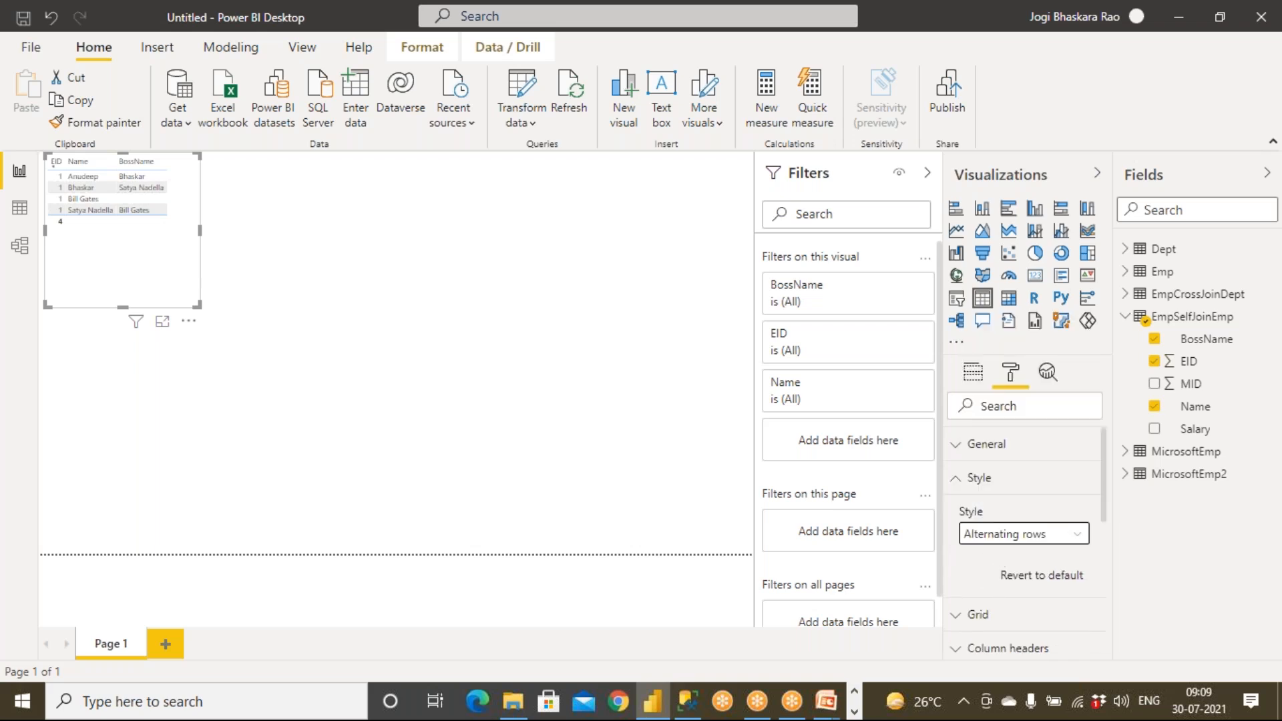
left_click(961, 480)
Raise the table text size to 18 pt and enlarge the visual to show all columns.
left_click(962, 511)
scroll(1031, 539, "down", 5)
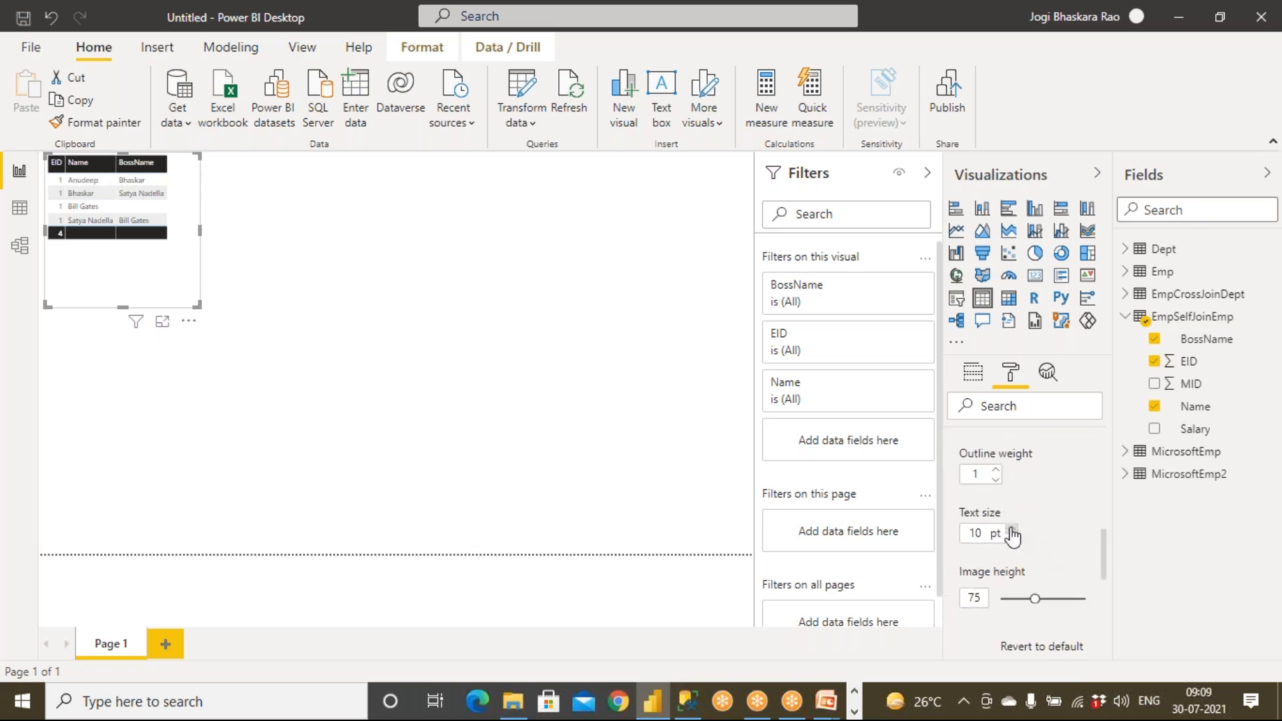
left_click(1013, 529)
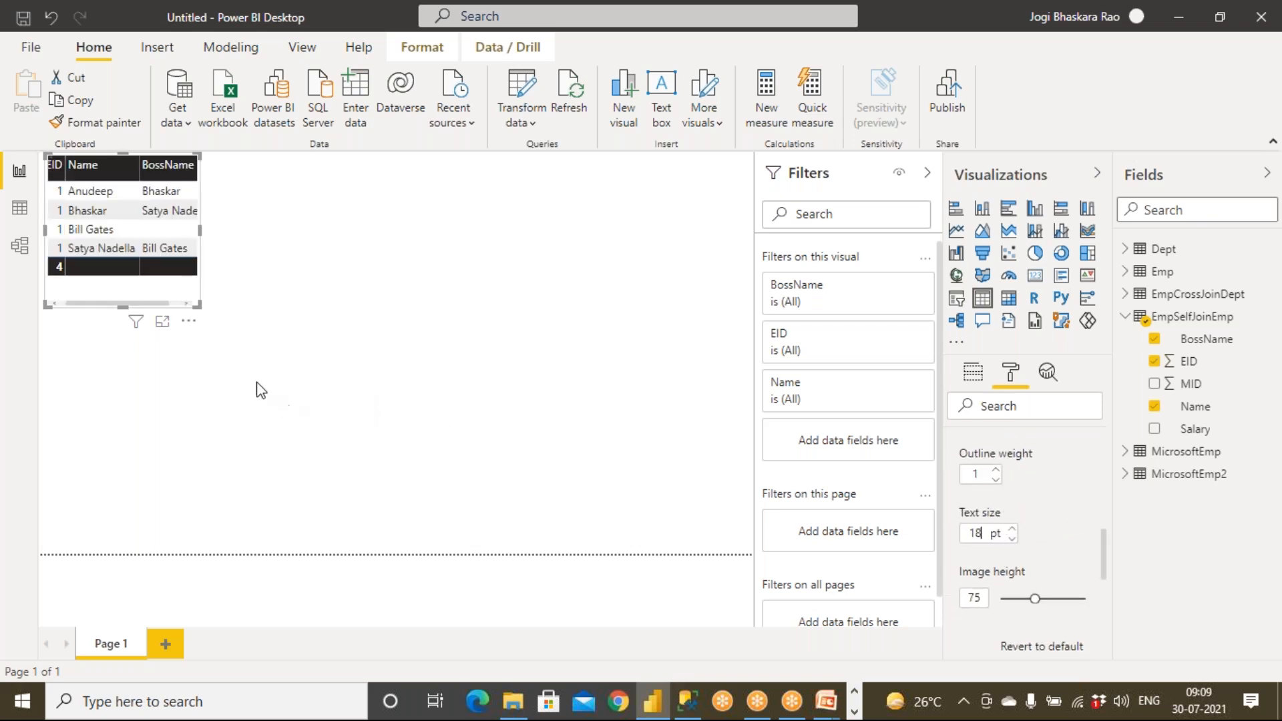
left_click_drag(199, 305, 558, 416)
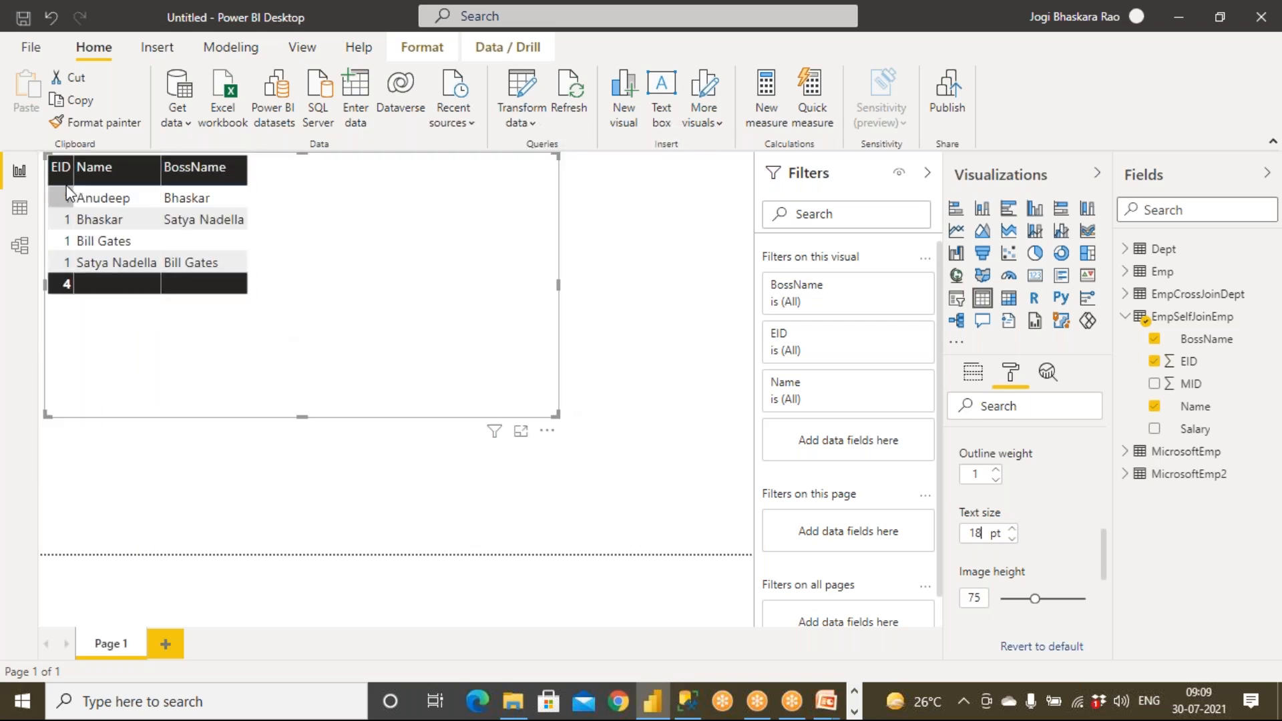
Set the EID field to Don't summarize in the table's Values well.
left_click(973, 376)
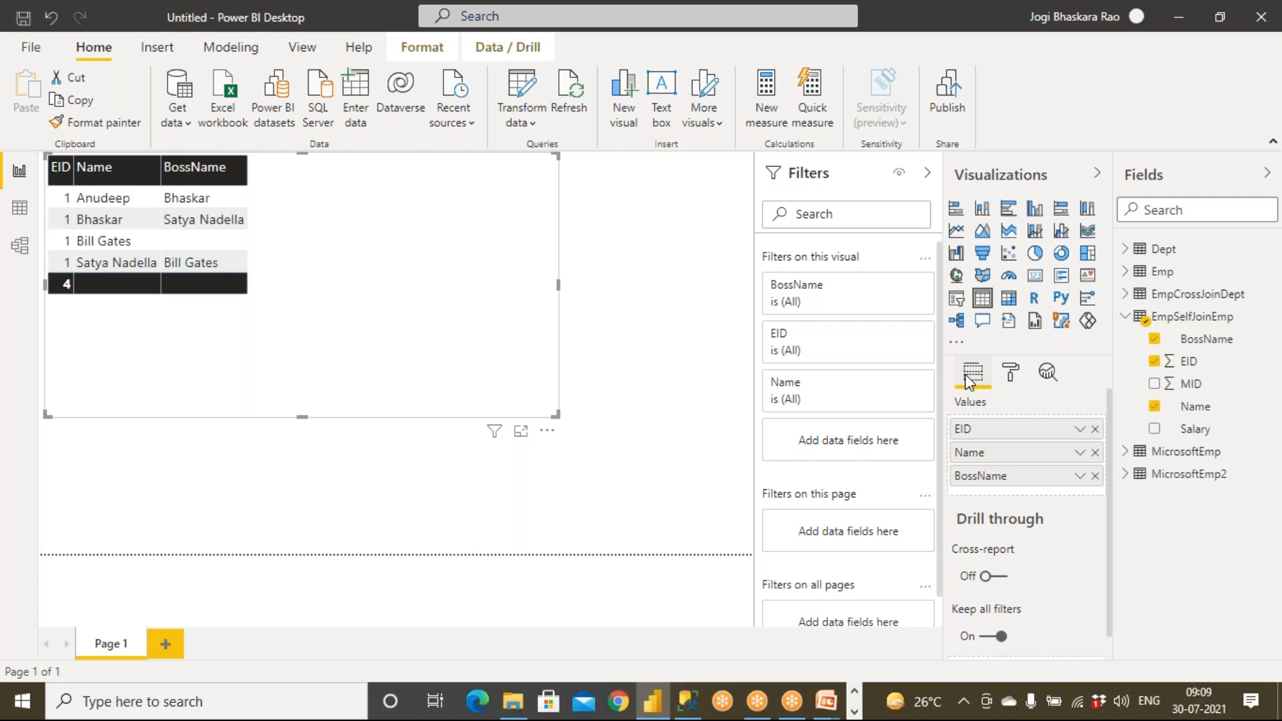
left_click(1080, 429)
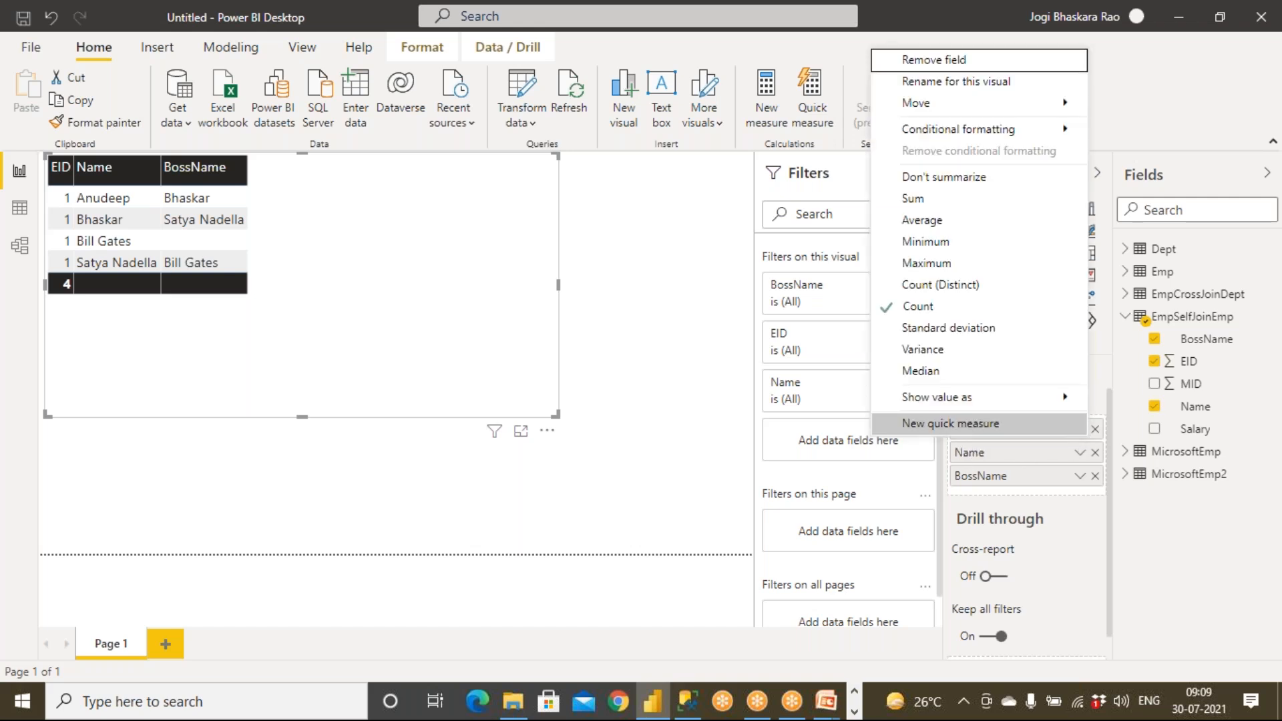
left_click(948, 178)
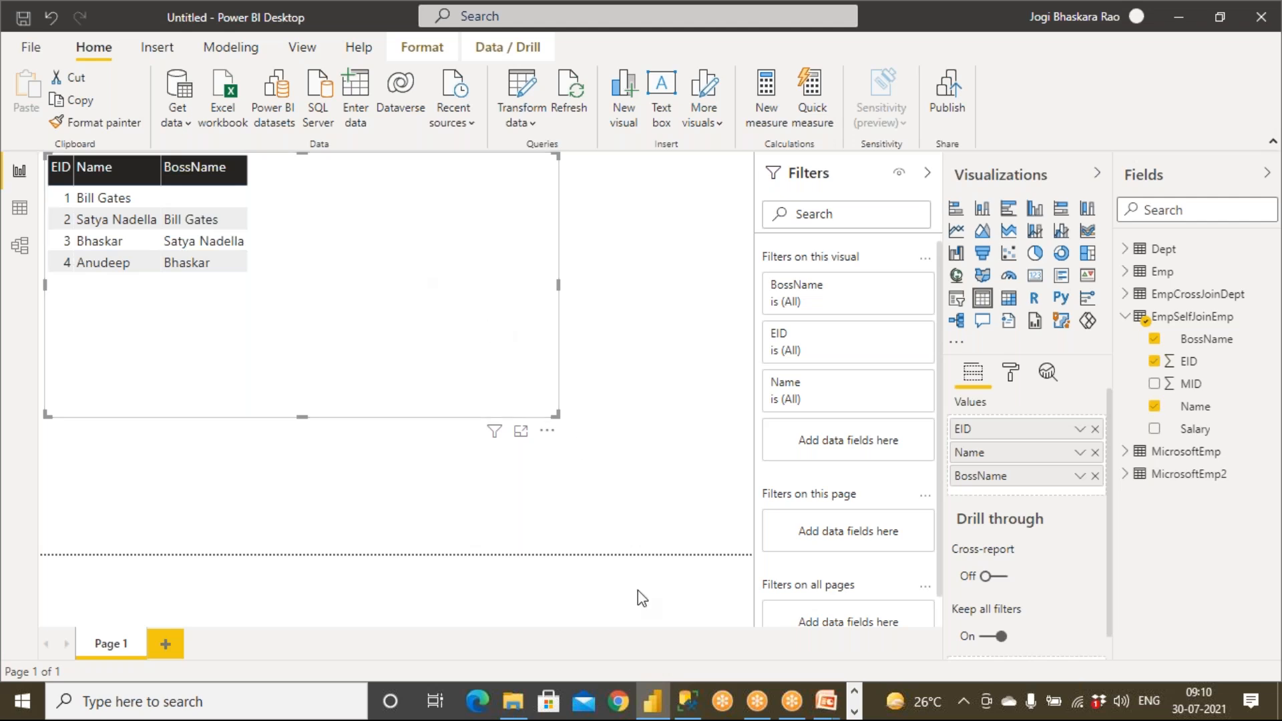
Advance the PowerPoint slide show three slides to the Interview Questions slide with A/B value sets.
left_click(861, 650)
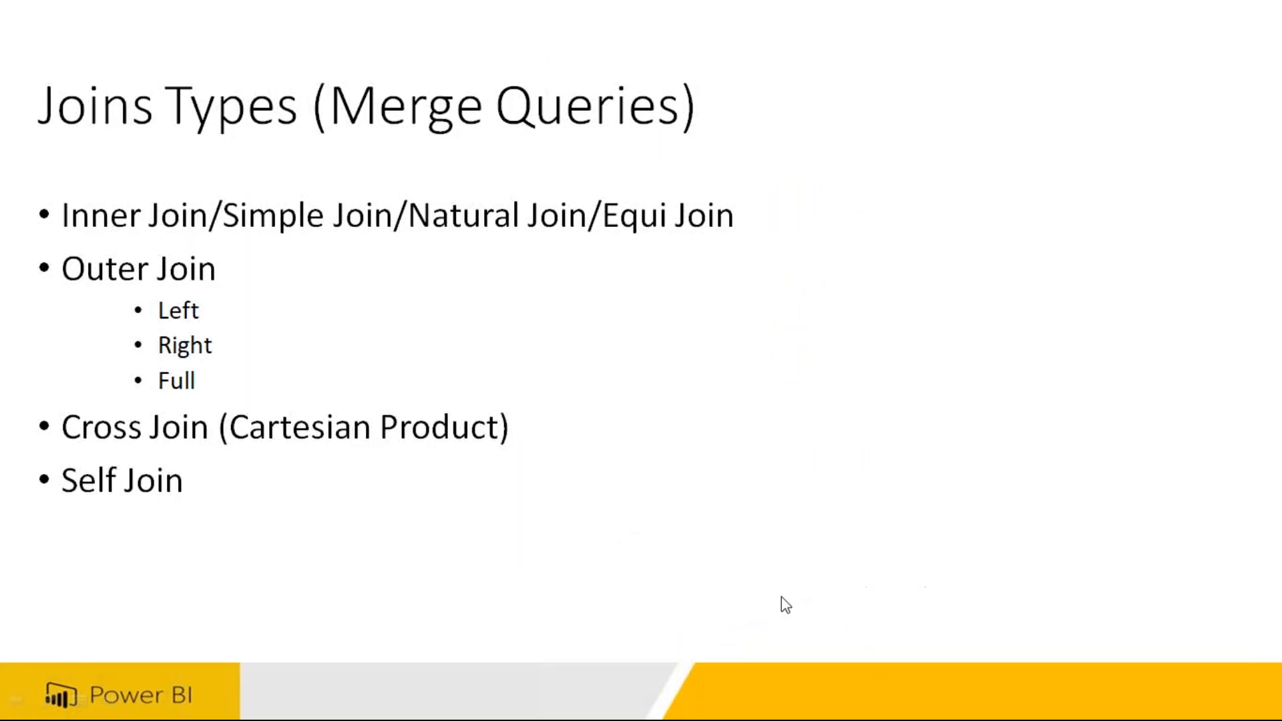
key("Right")
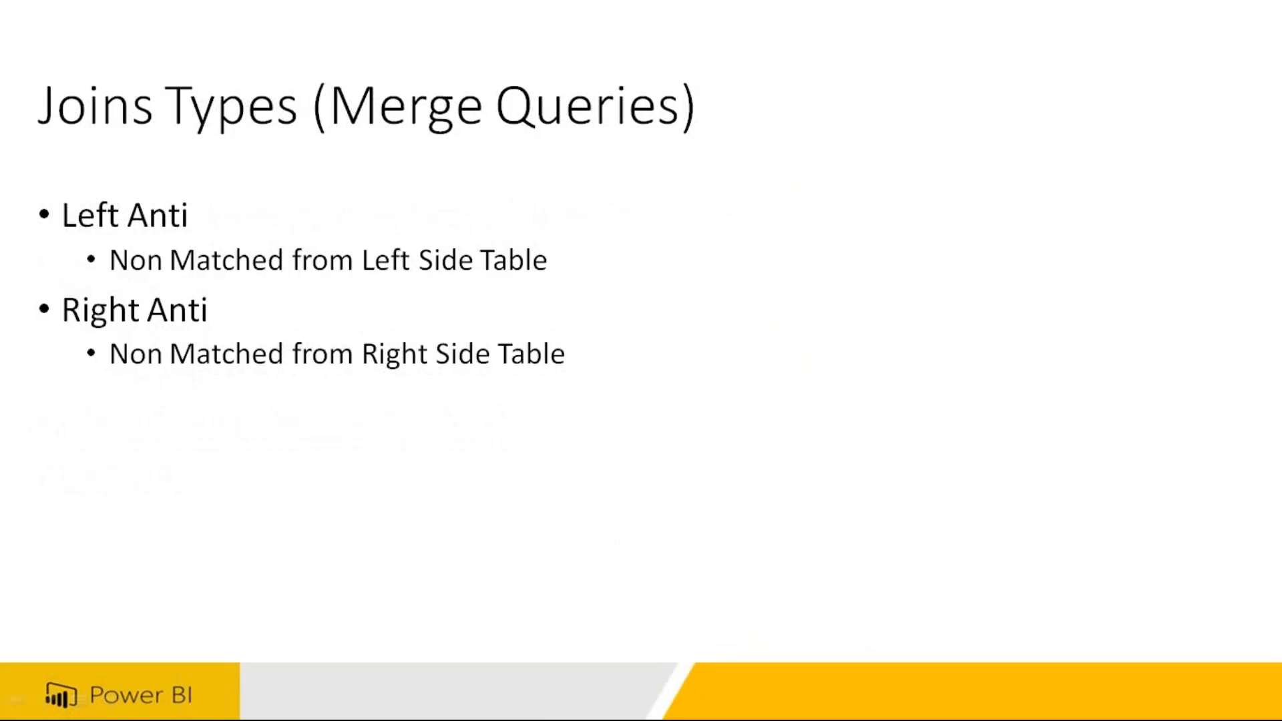
key("Right")
key("Right")
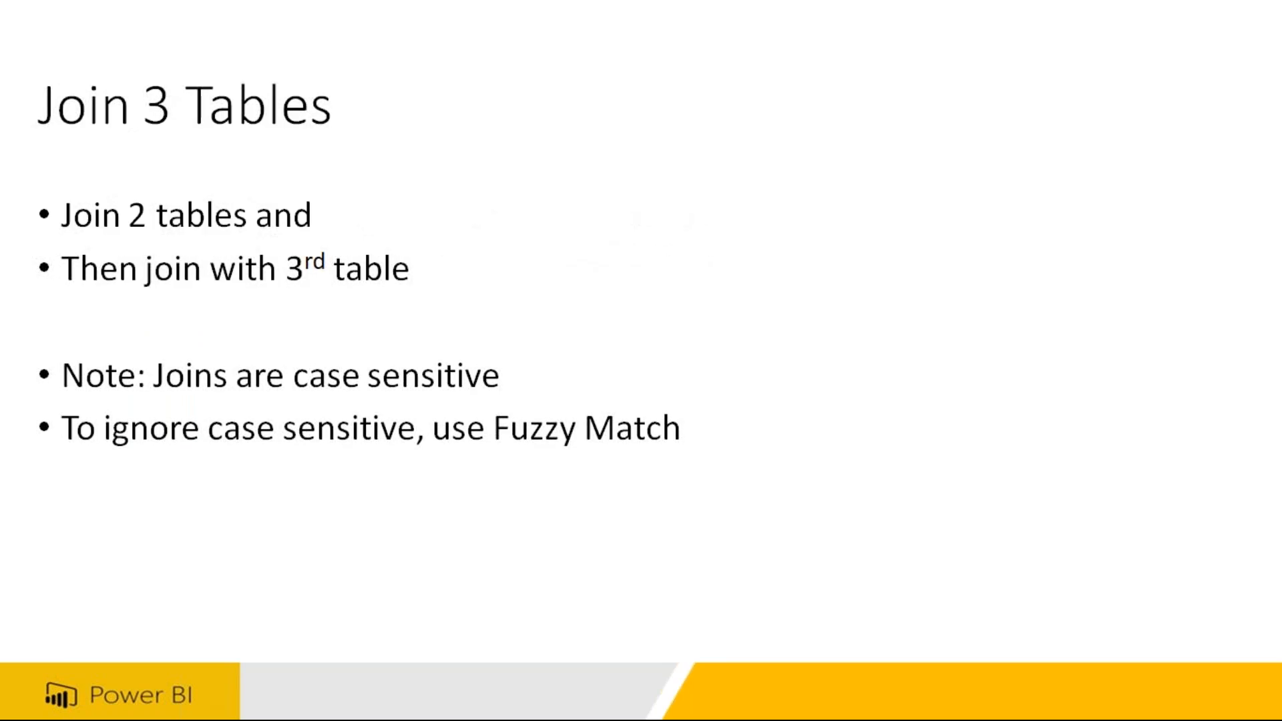
key("Right")
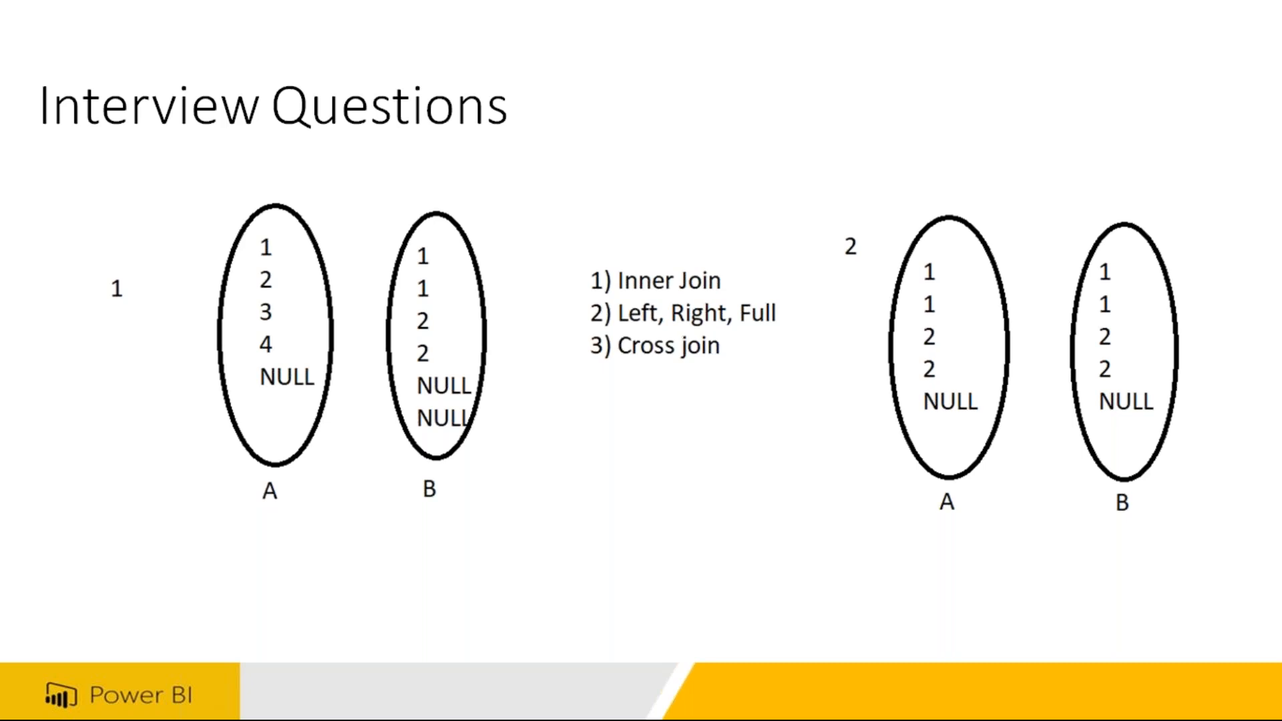
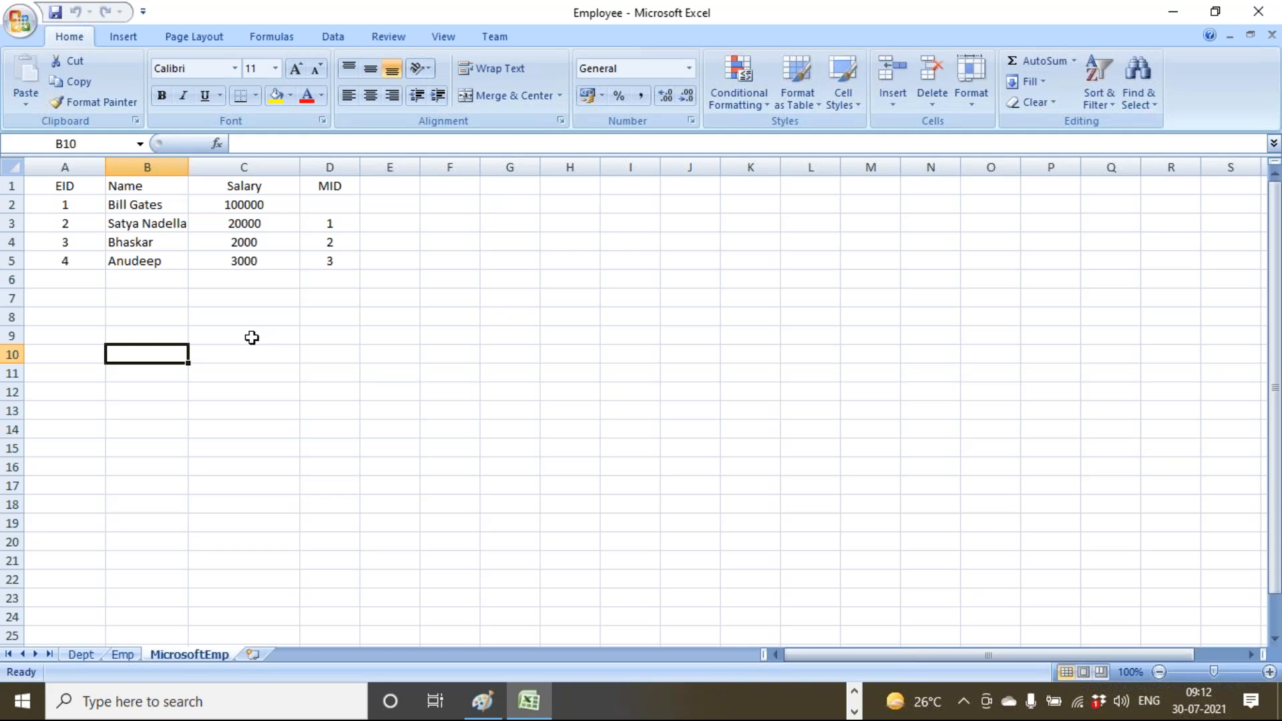
Review the City header and city values in the Emp sheet's table.
left_click(122, 656)
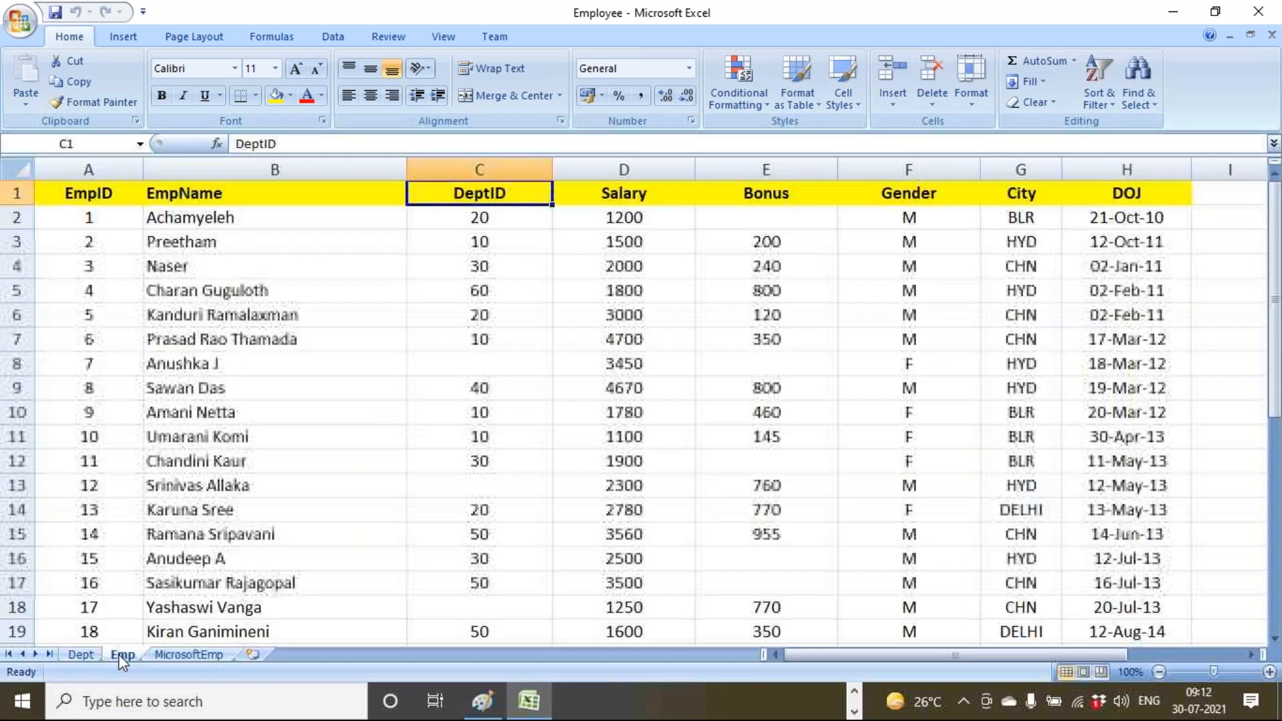
left_click_drag(1022, 217, 1022, 581)
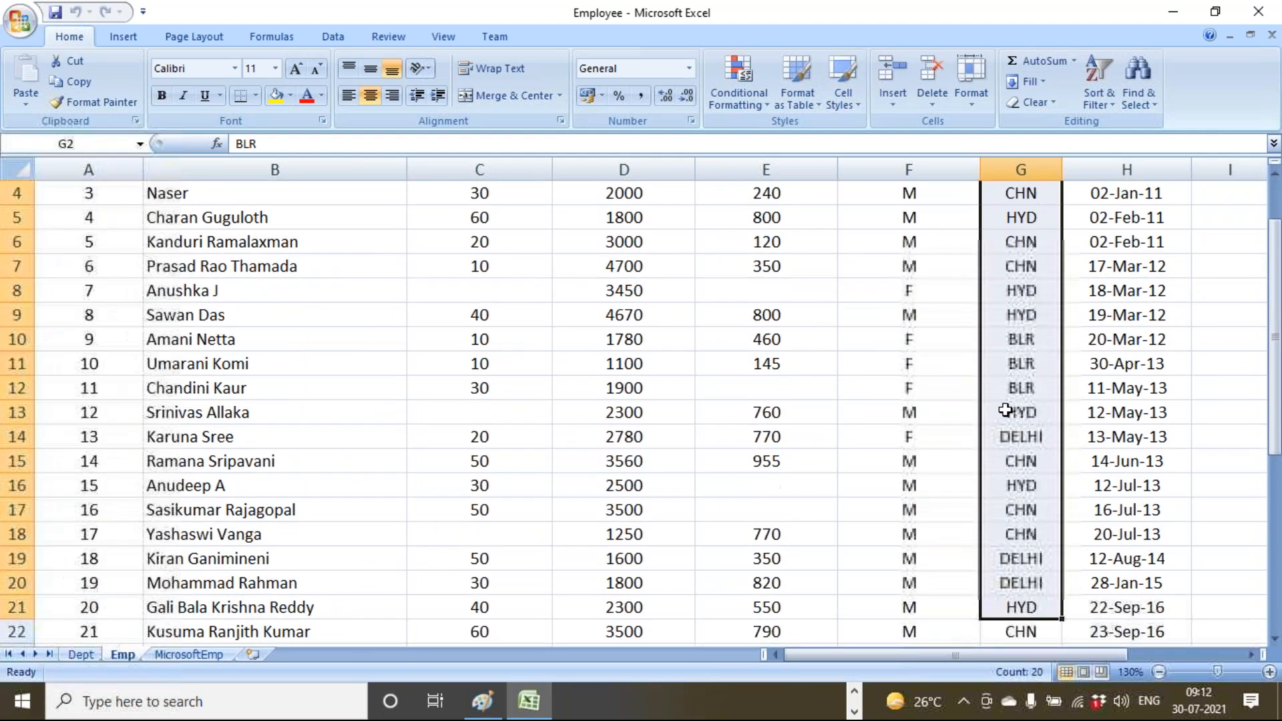
left_click(1016, 386)
scroll(1010, 382, "up", 1)
left_click_drag(1031, 194, 1004, 354)
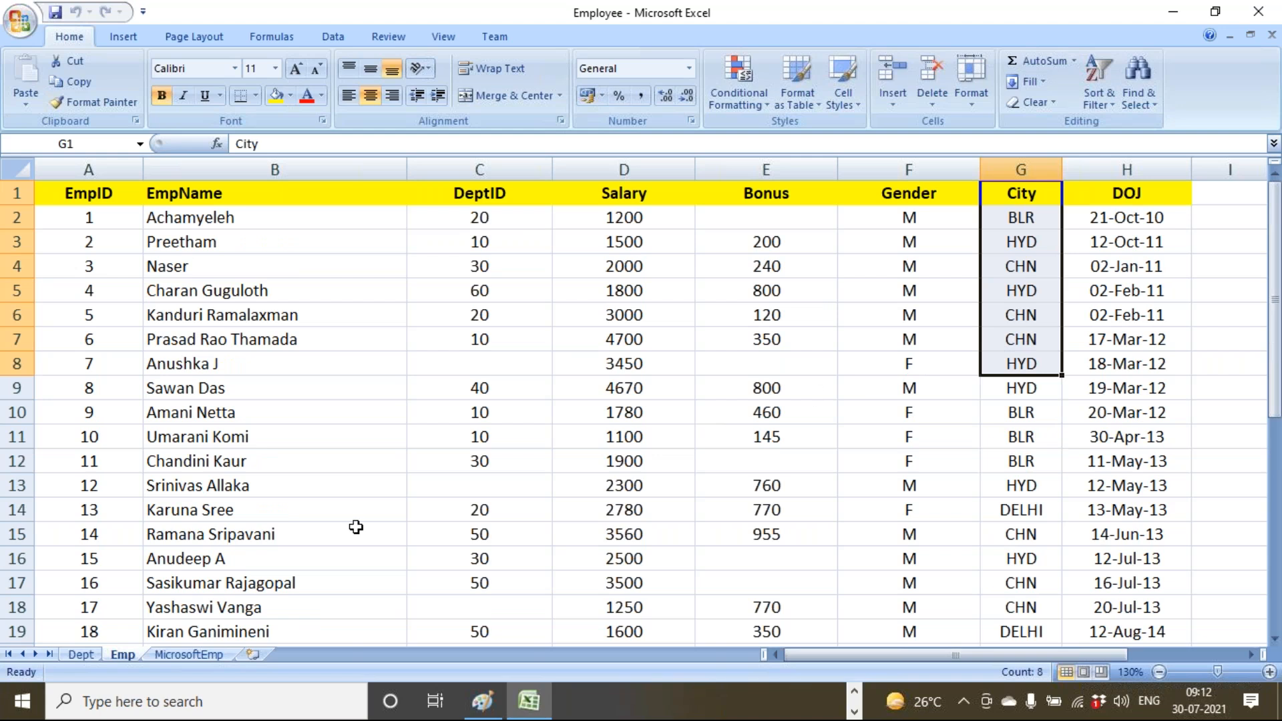
On MicrosoftEmp, enter a City header in E1 with Blr, HYD, Chn, HYD below.
left_click(189, 655)
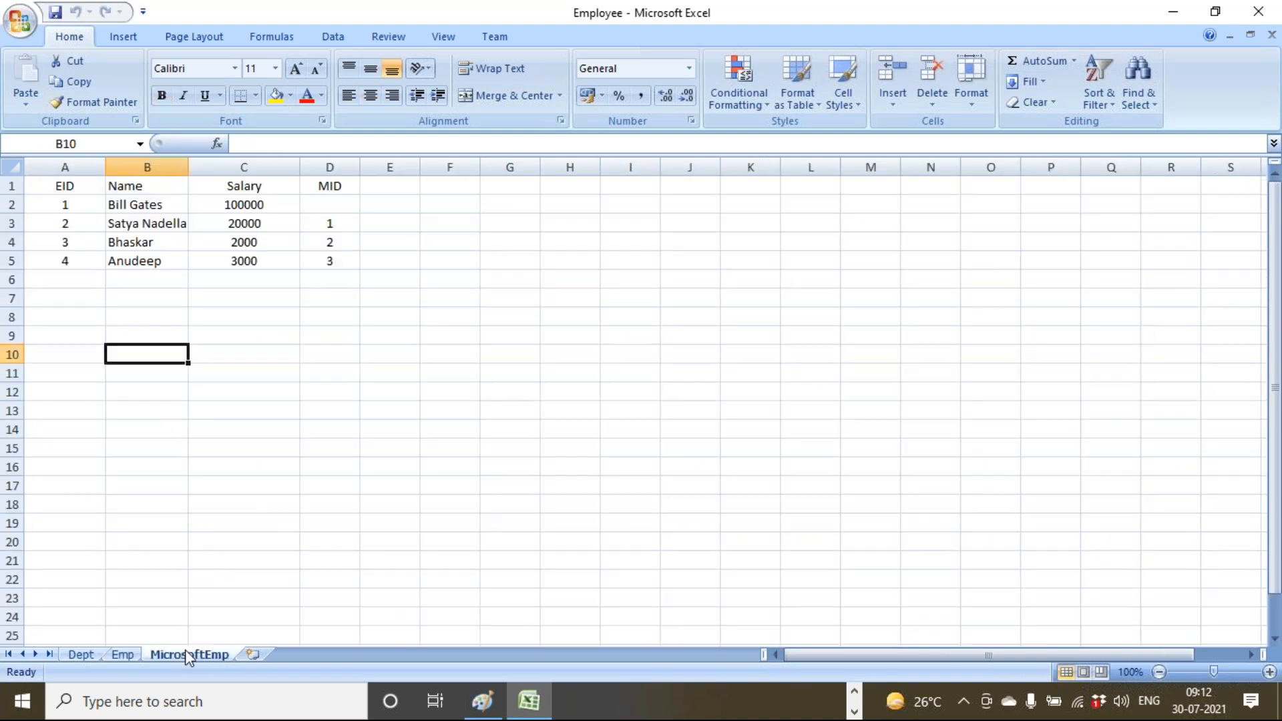
left_click(391, 189)
type("City")
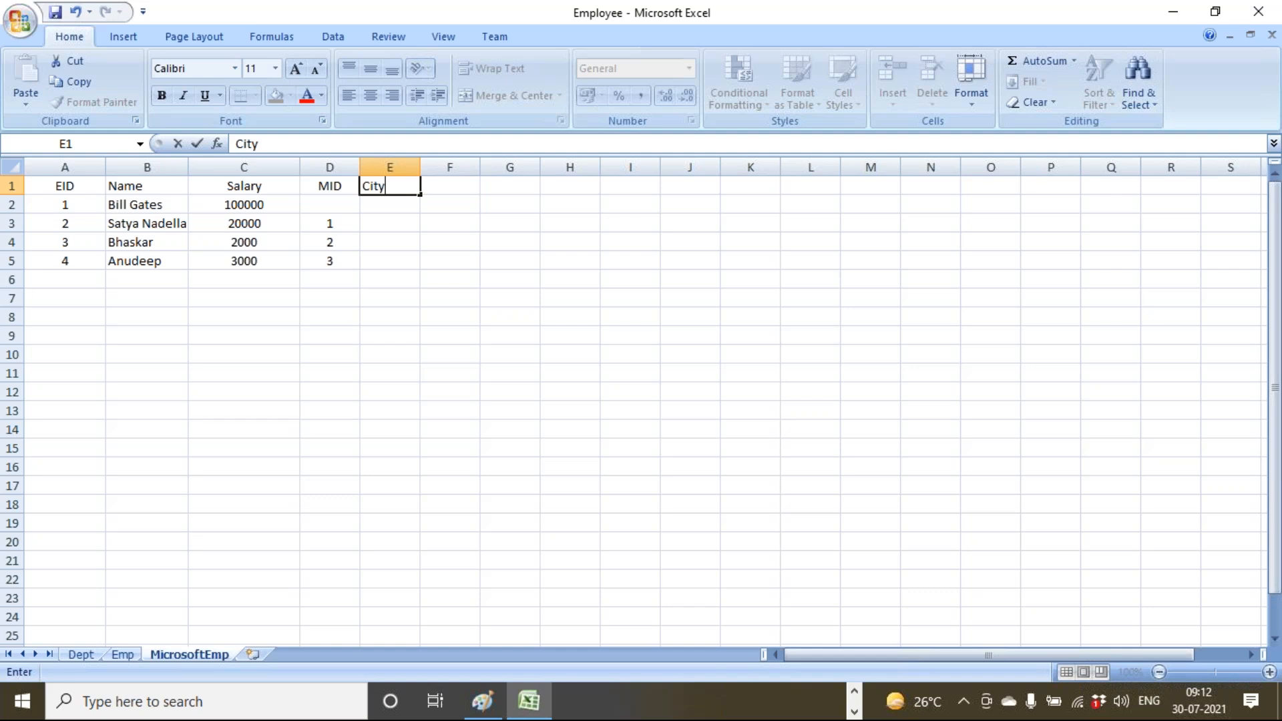
key("Return")
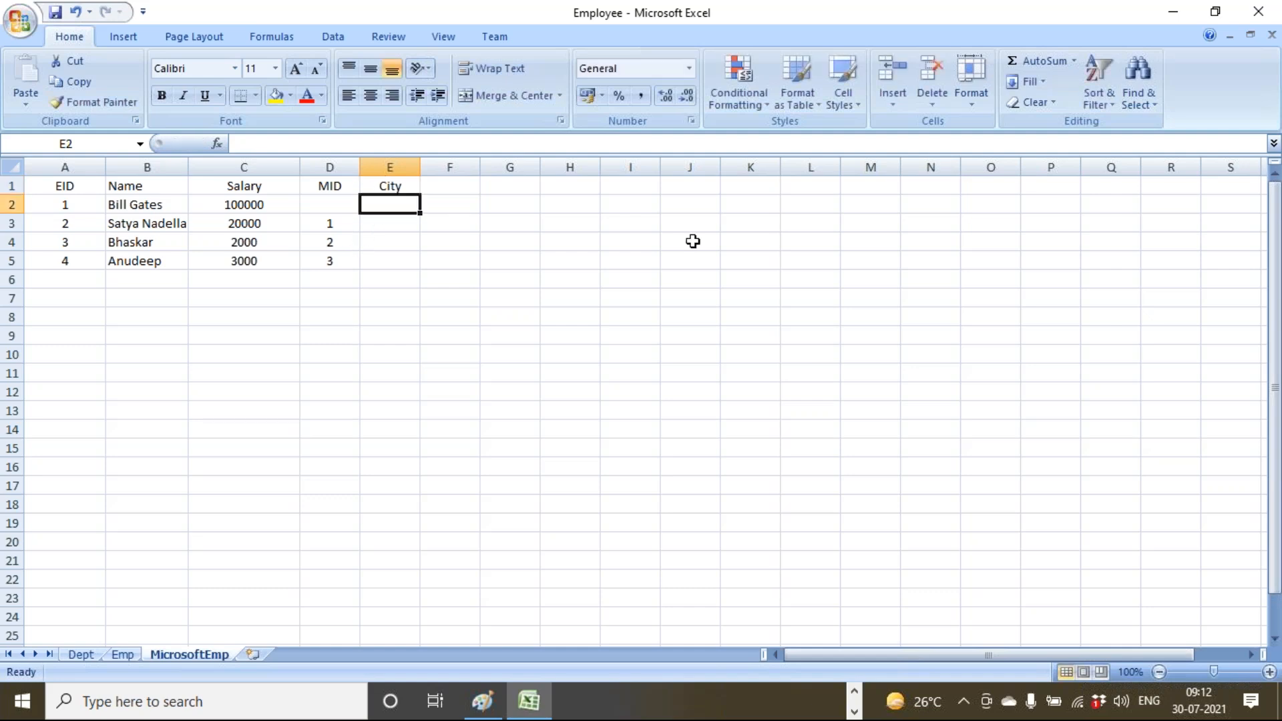
type("Blr")
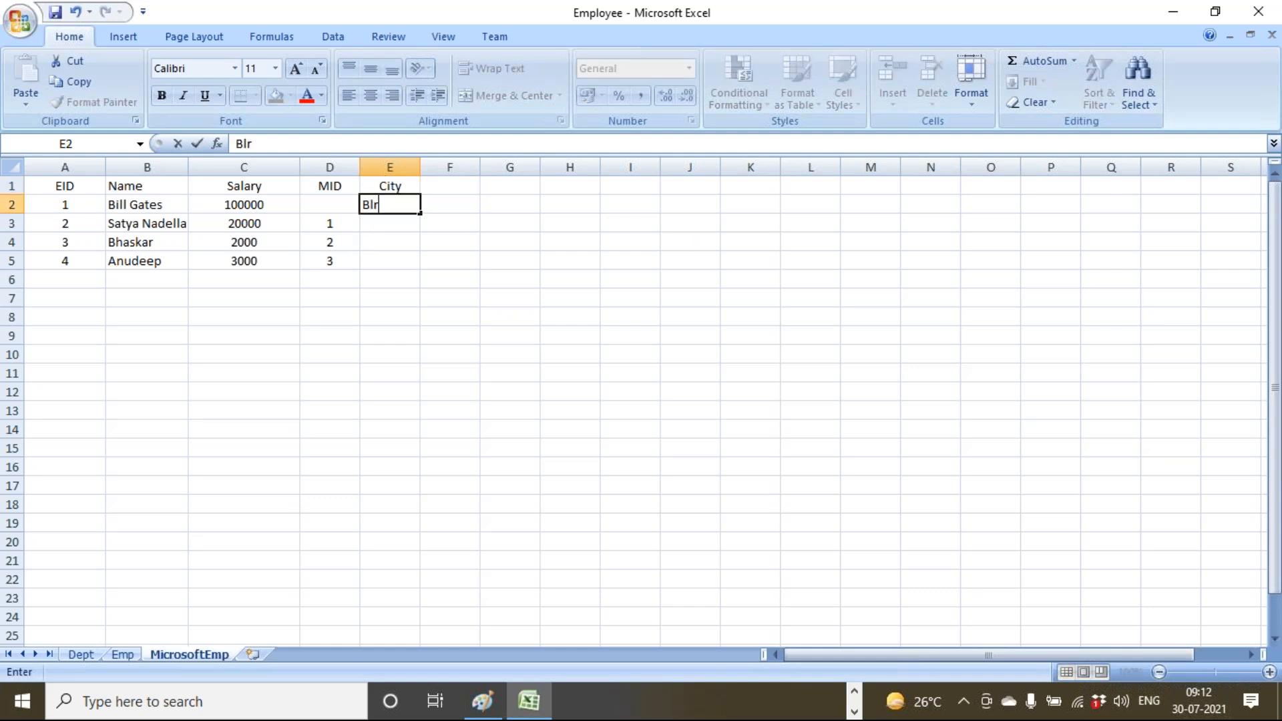
key("Return")
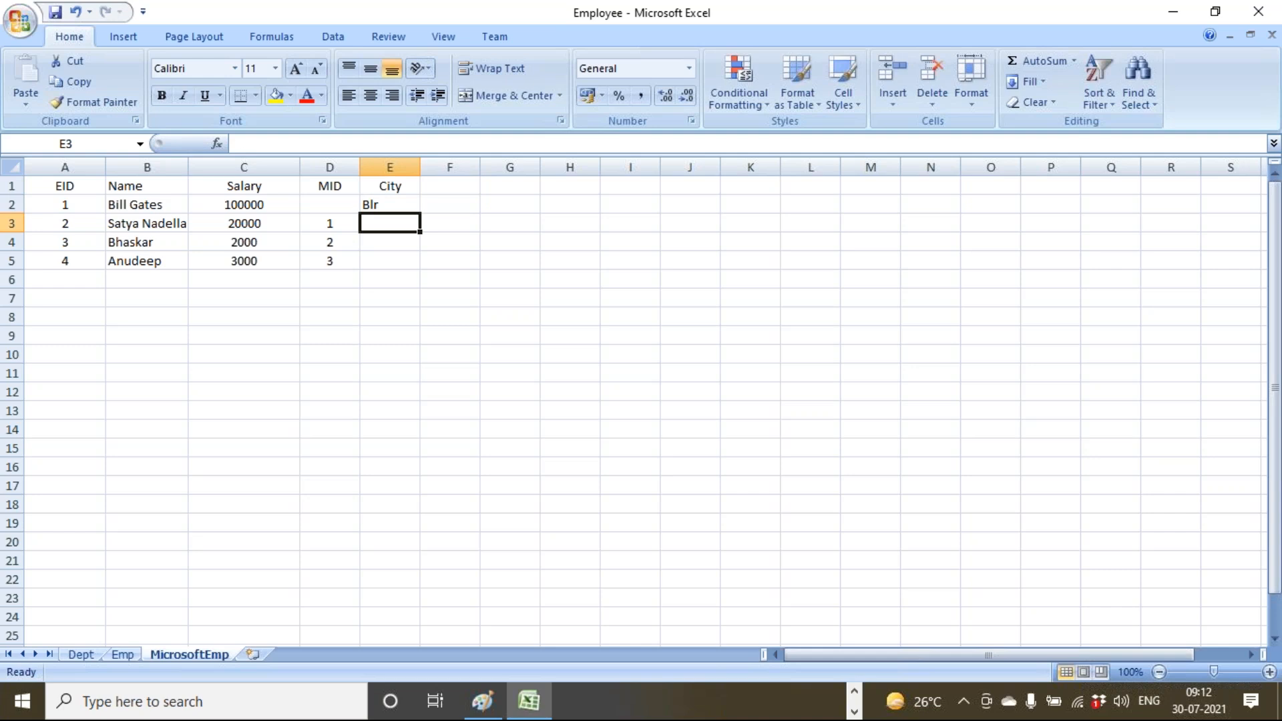
type("HYD")
key("Return")
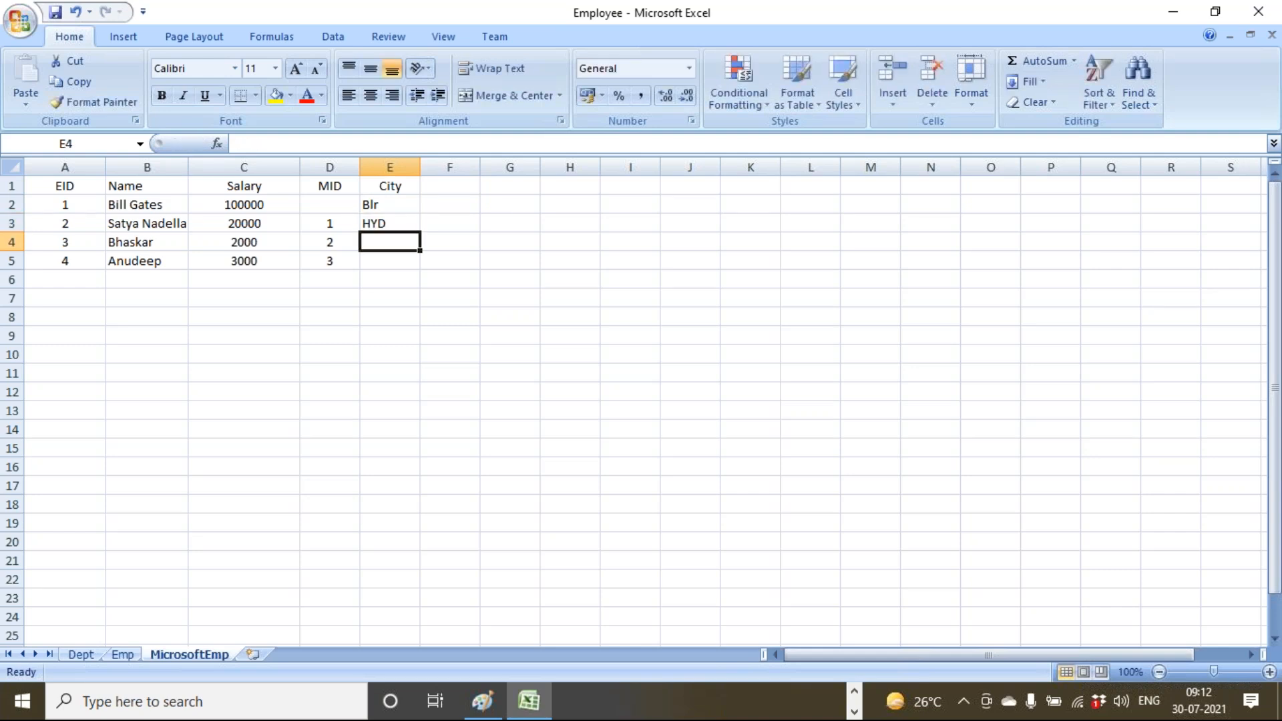
type("C")
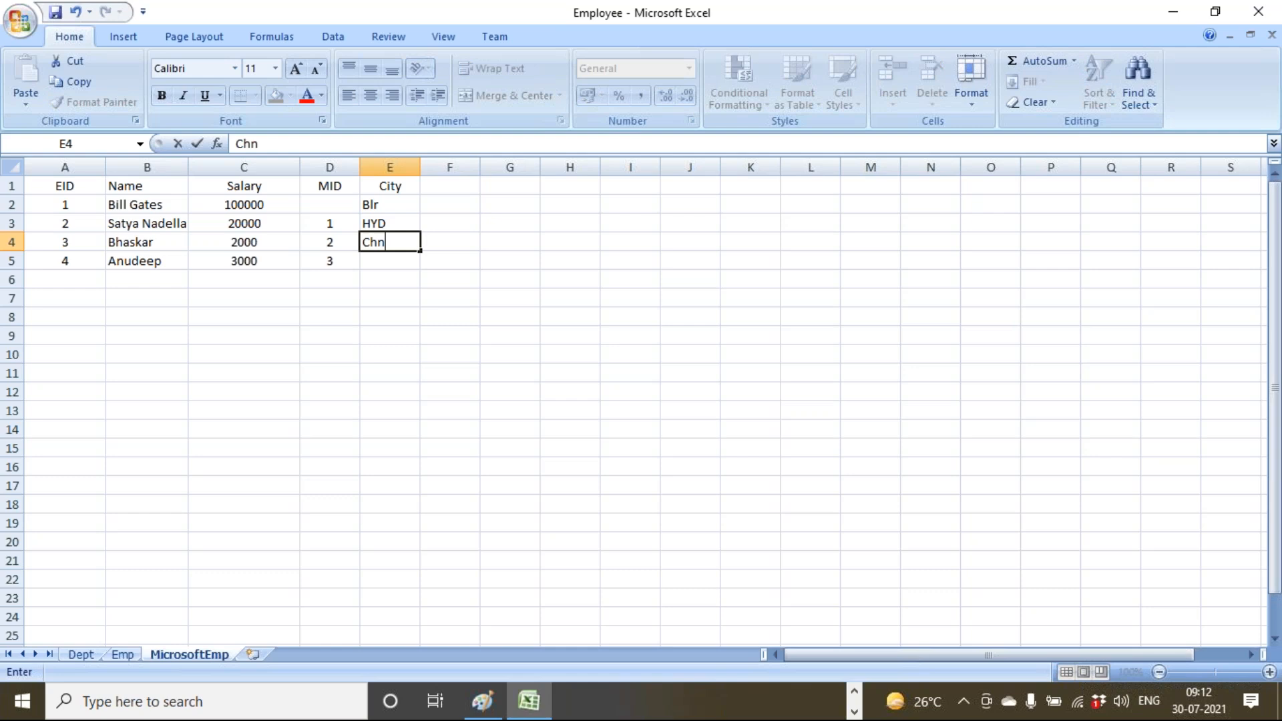
type("hn")
key("Return")
type("HYD")
key("Return")
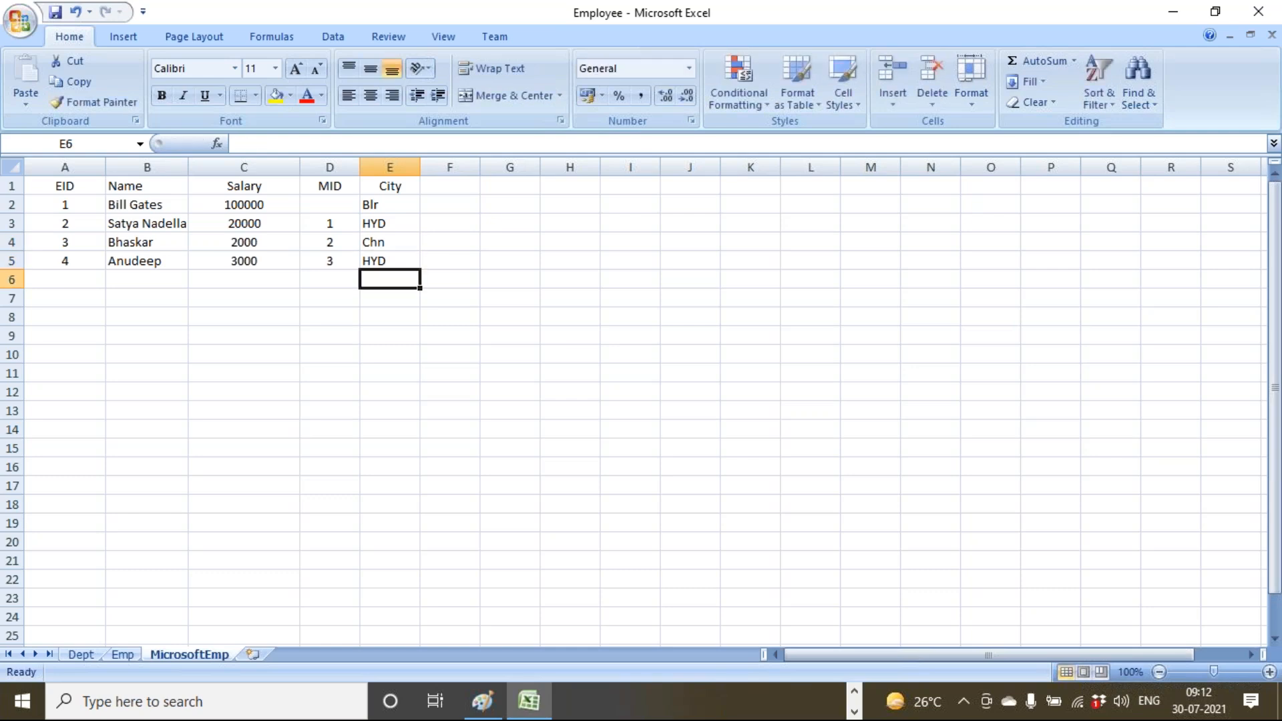
left_click(108, 650)
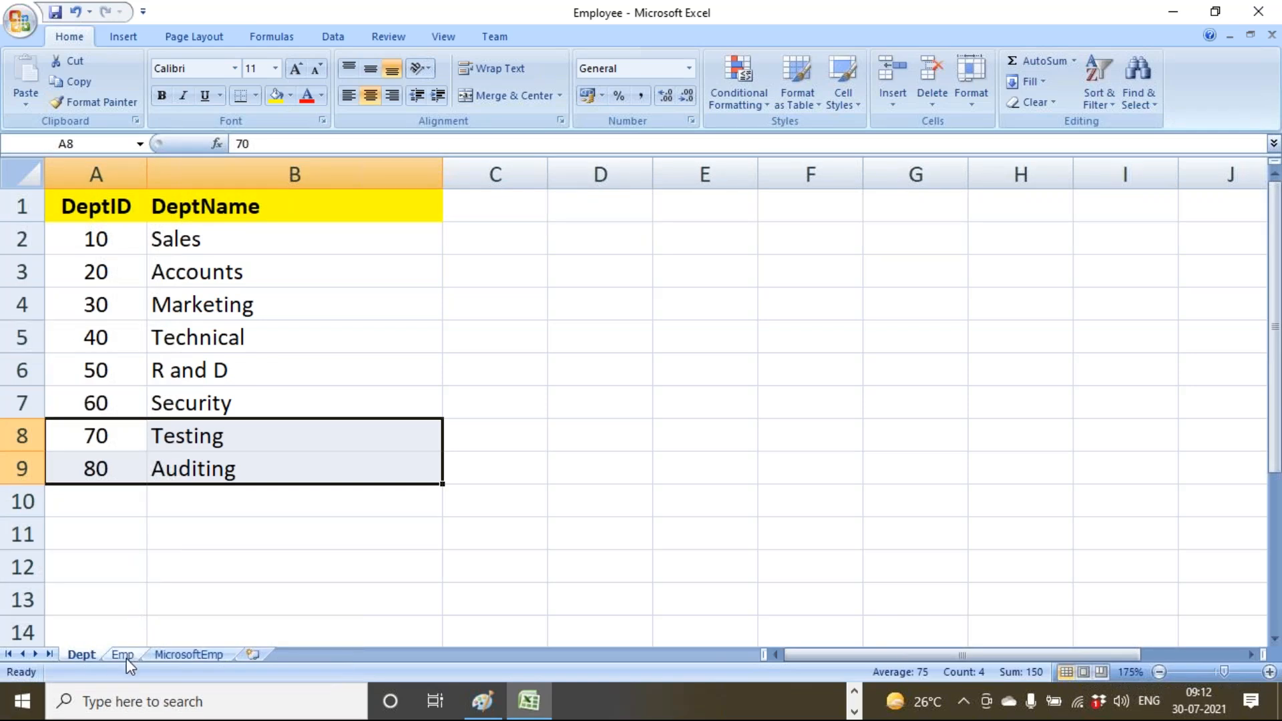
Select Emp's City values and the new MicrosoftEmp city entries side by side.
left_click(123, 654)
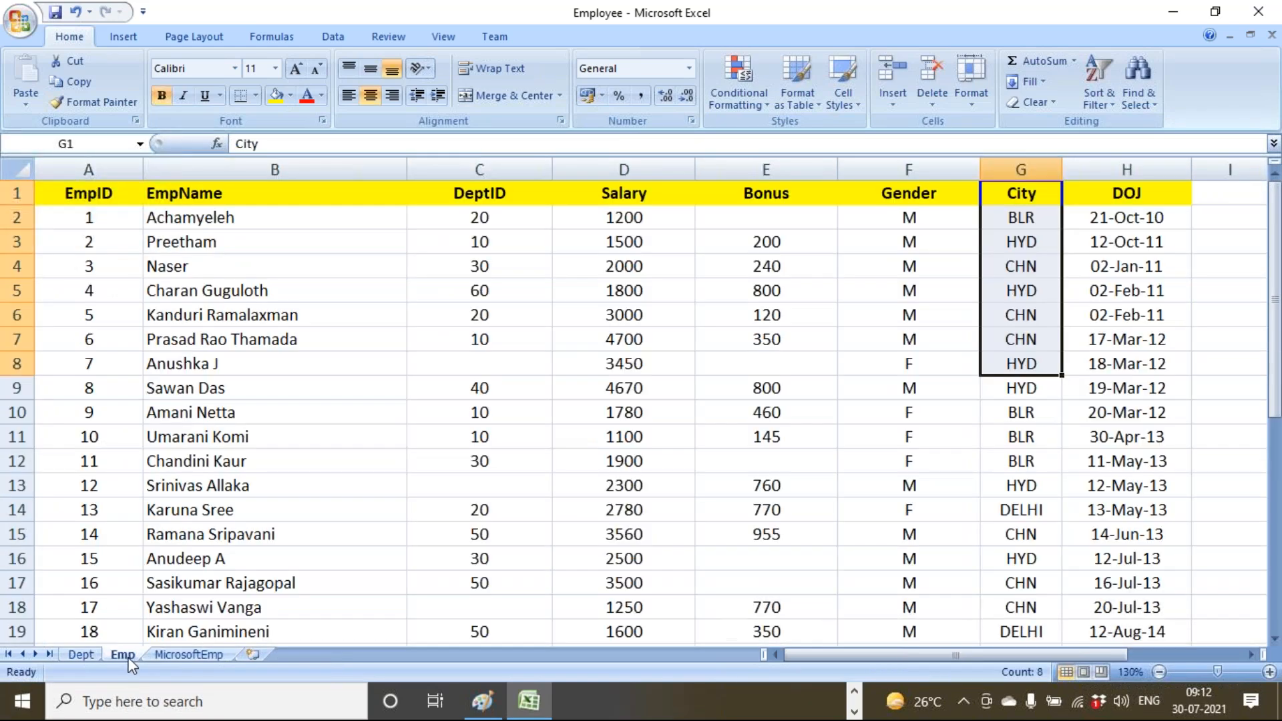
left_click(1037, 169)
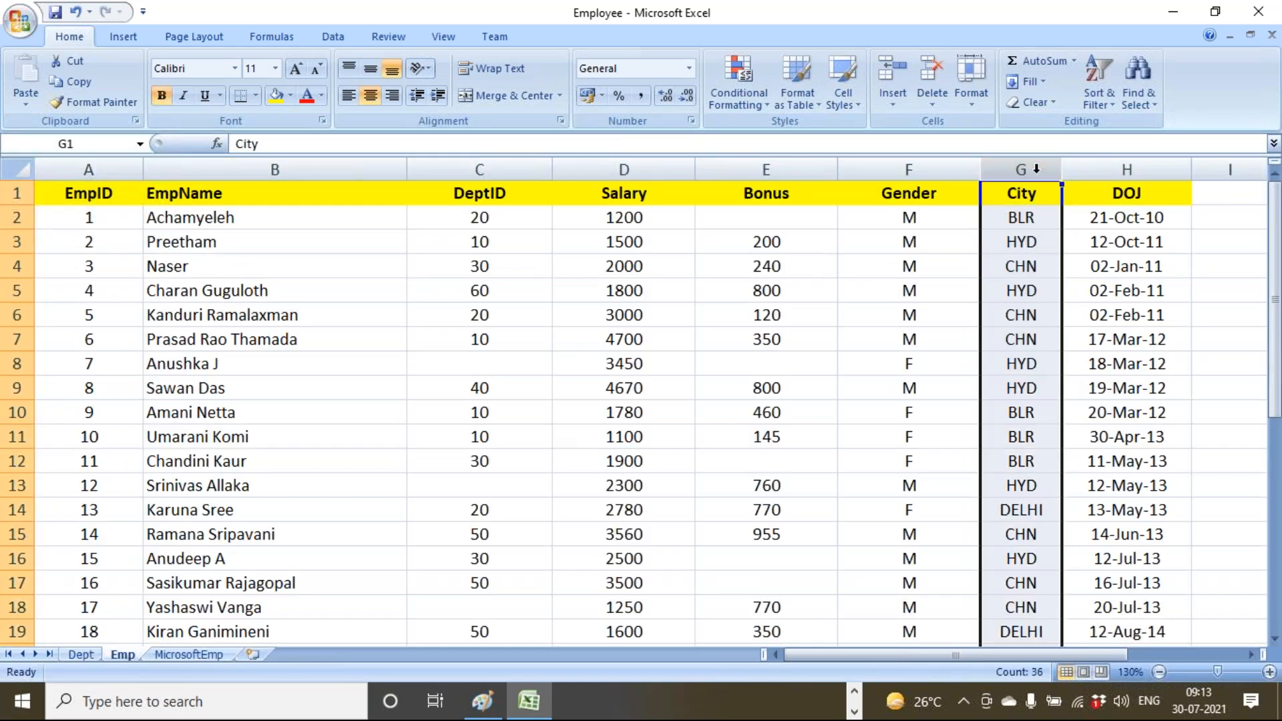
left_click_drag(1036, 209, 1022, 364)
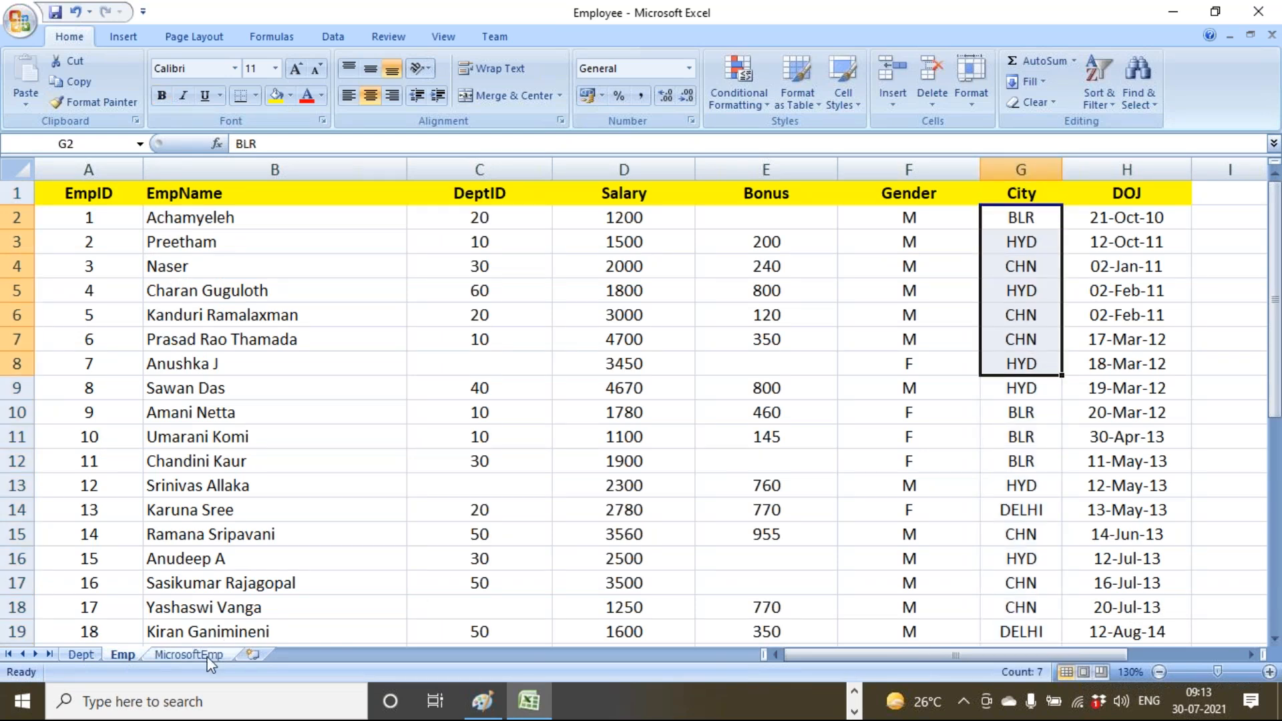
left_click(189, 655)
left_click_drag(398, 206, 398, 300)
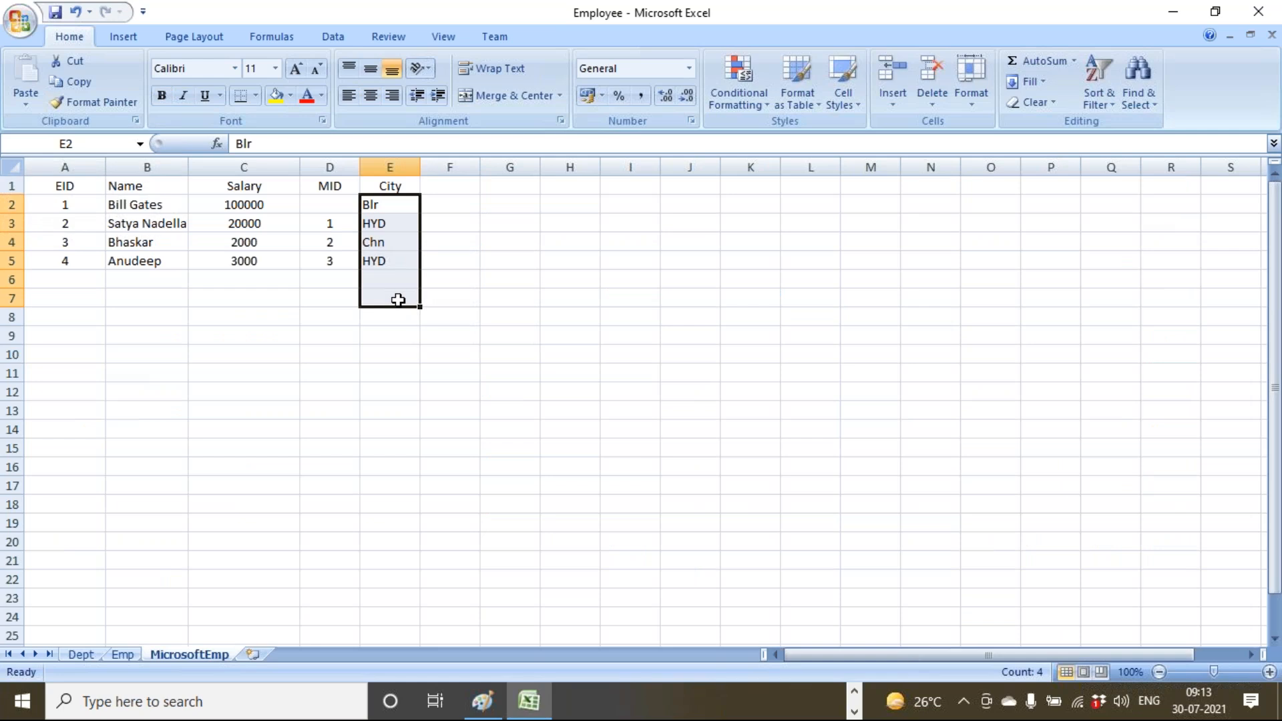
left_click(398, 300)
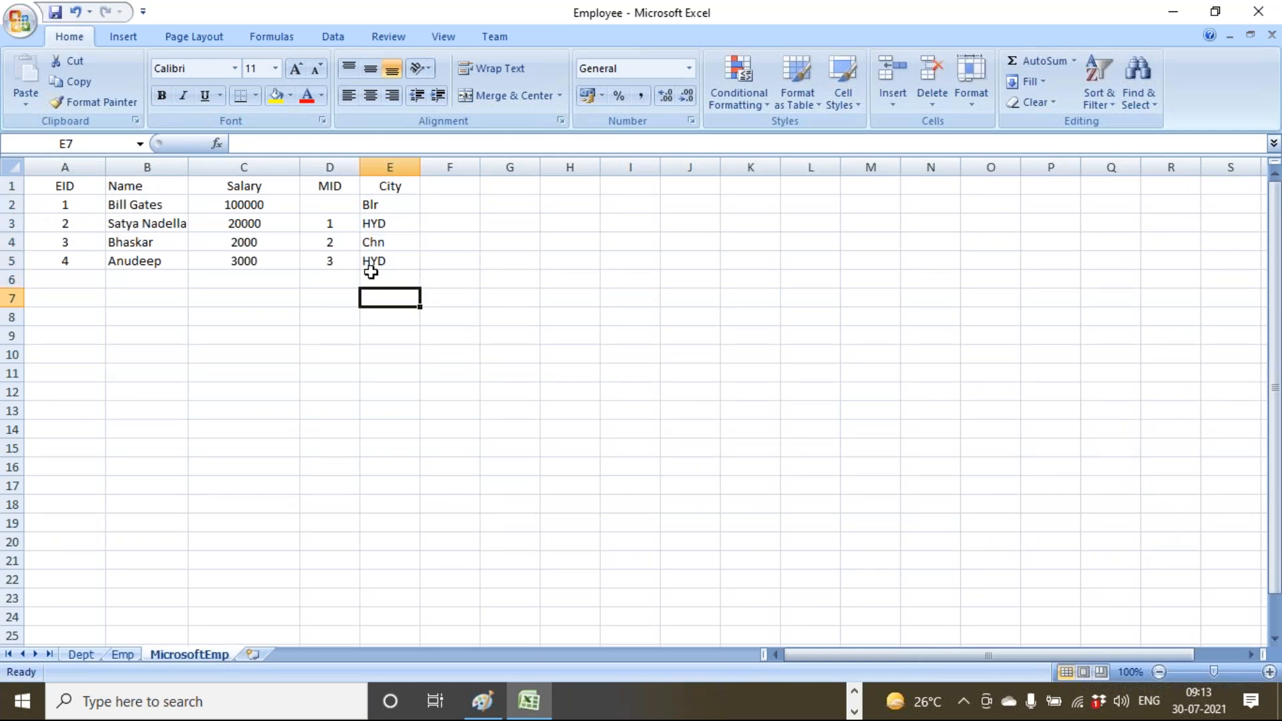
Compare BLR on Emp with Blr in E2, then both whole City columns, ending on MicrosoftEmp.
left_click(115, 655)
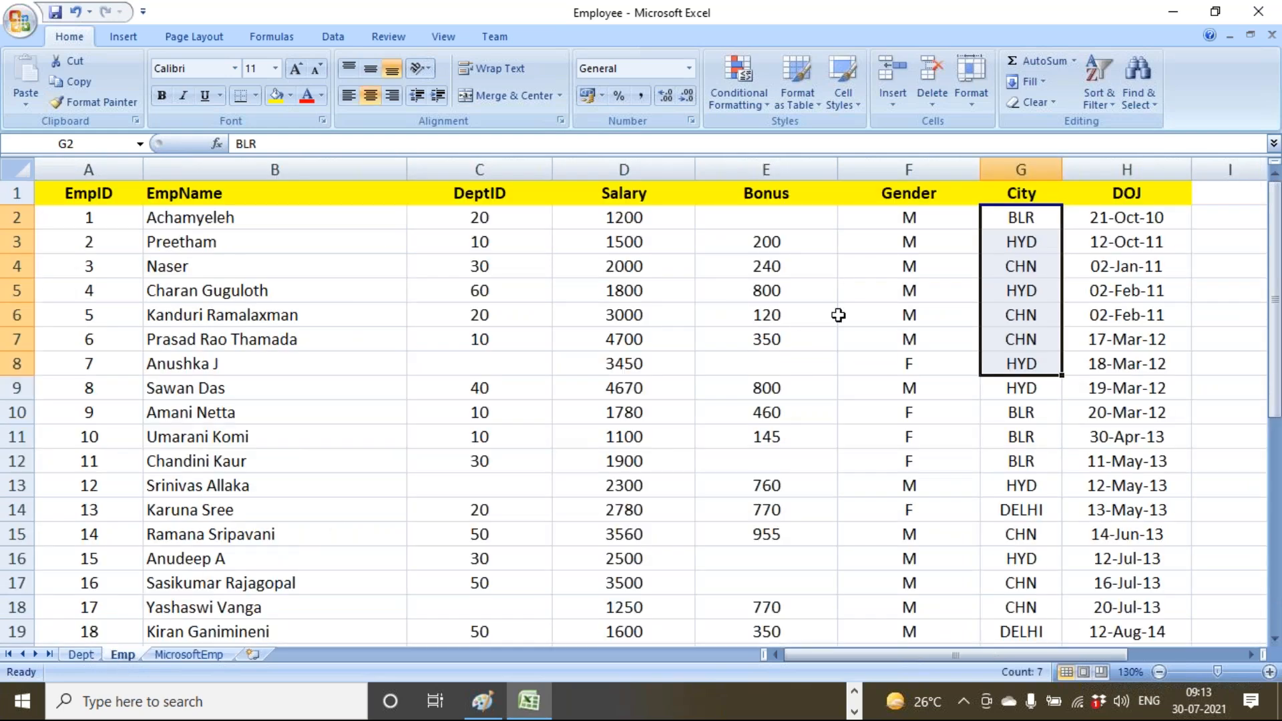
left_click(995, 223)
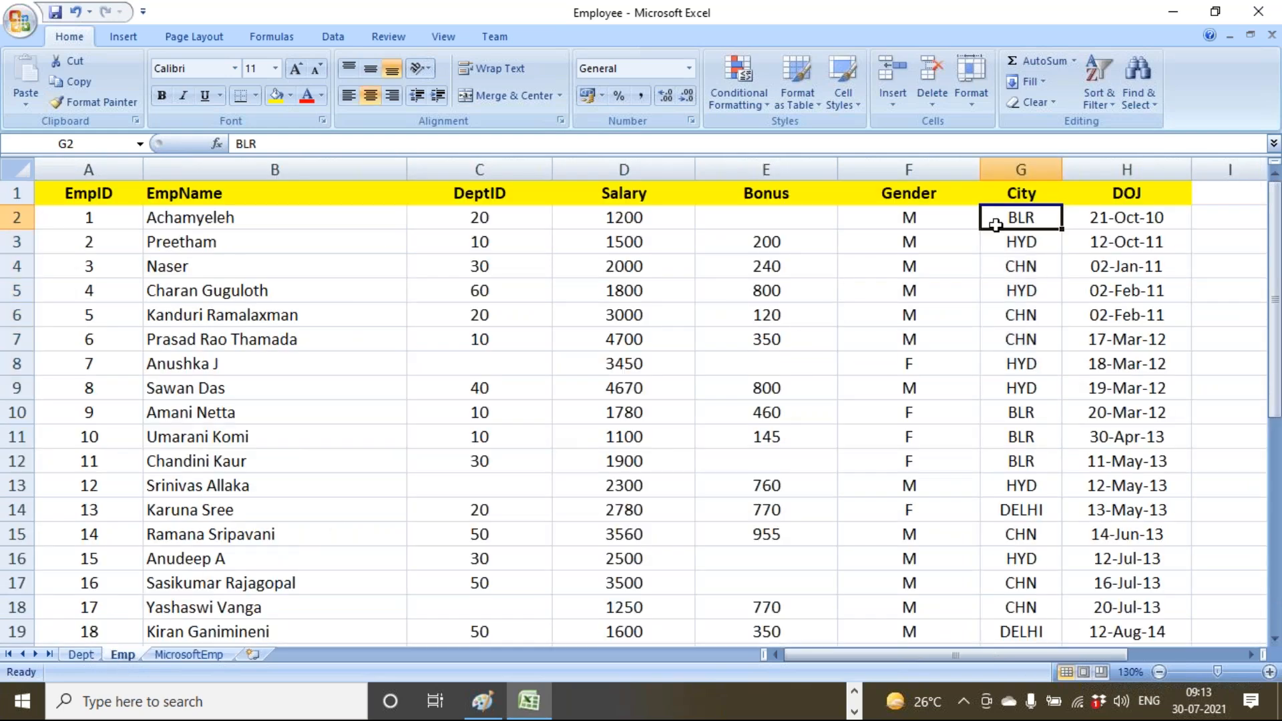
left_click(206, 656)
left_click(400, 210)
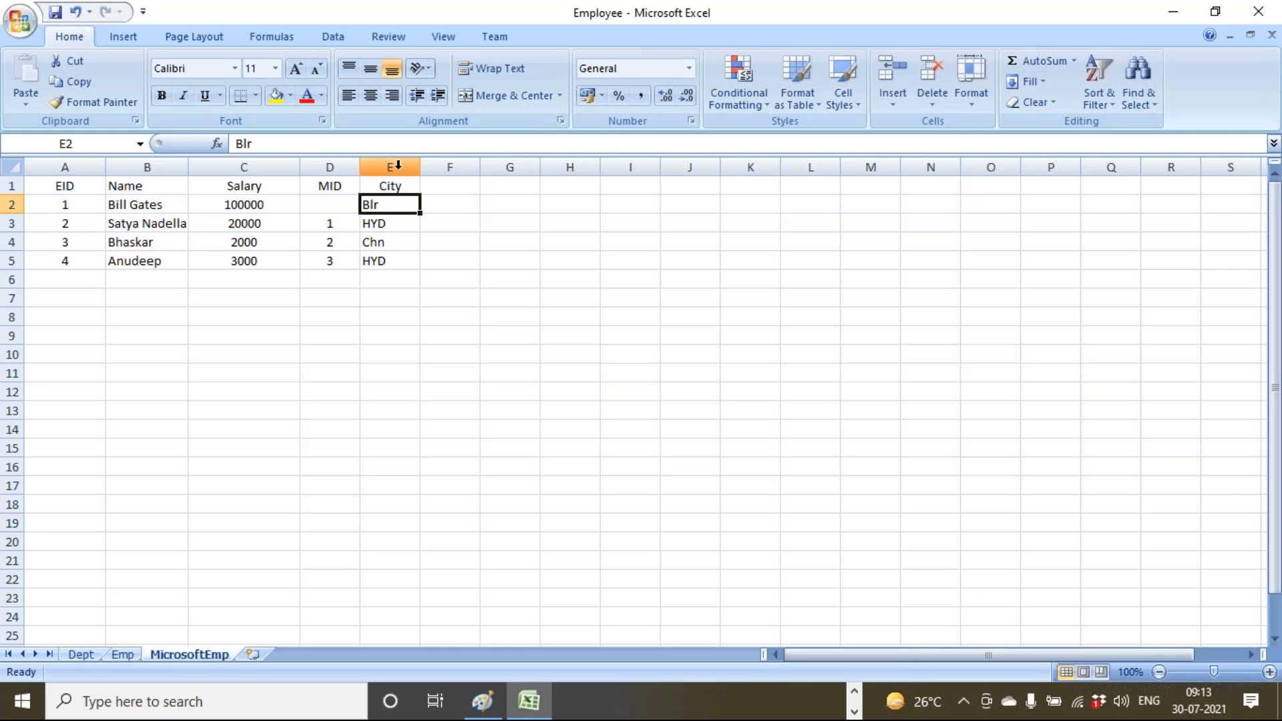
left_click(398, 166)
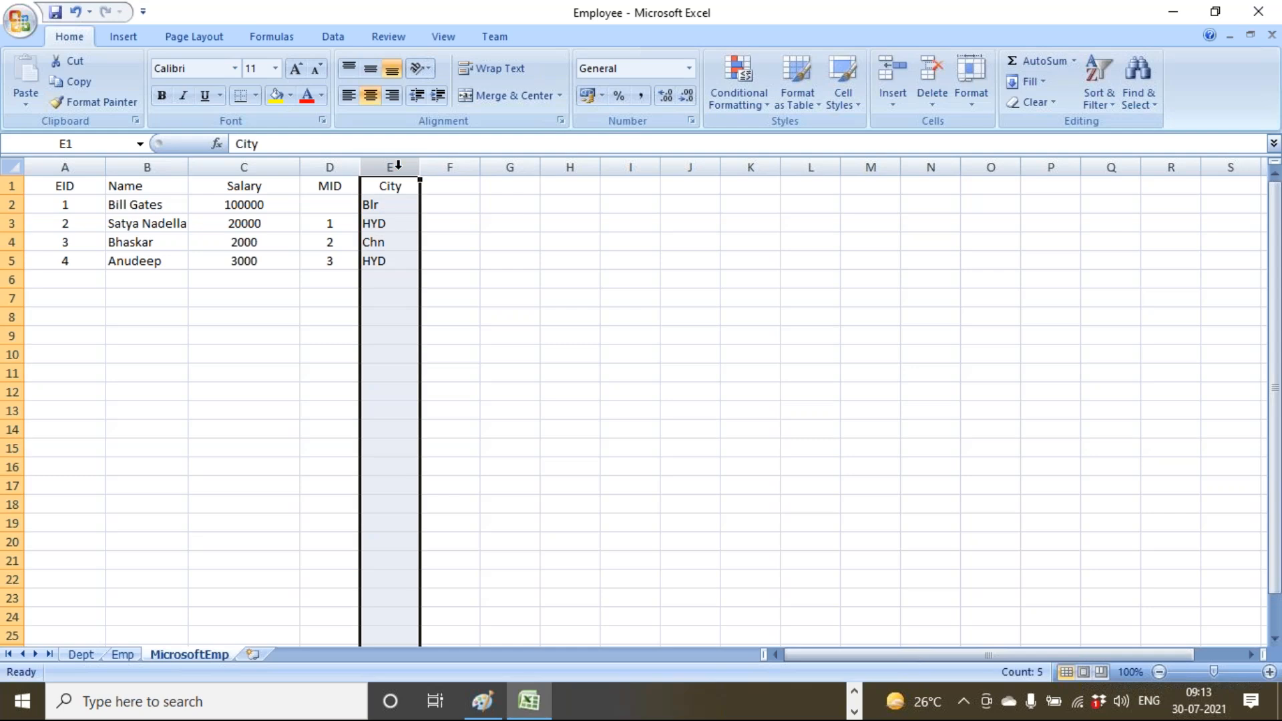
left_click(120, 655)
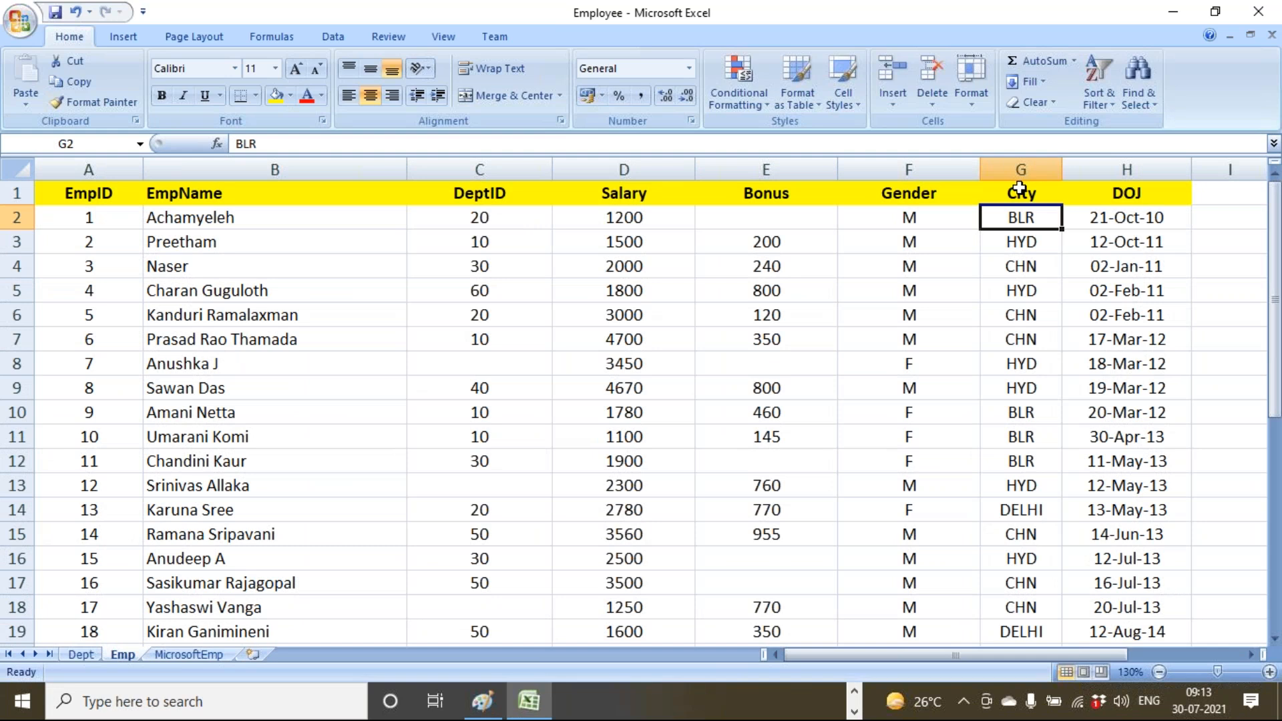
left_click(1021, 171)
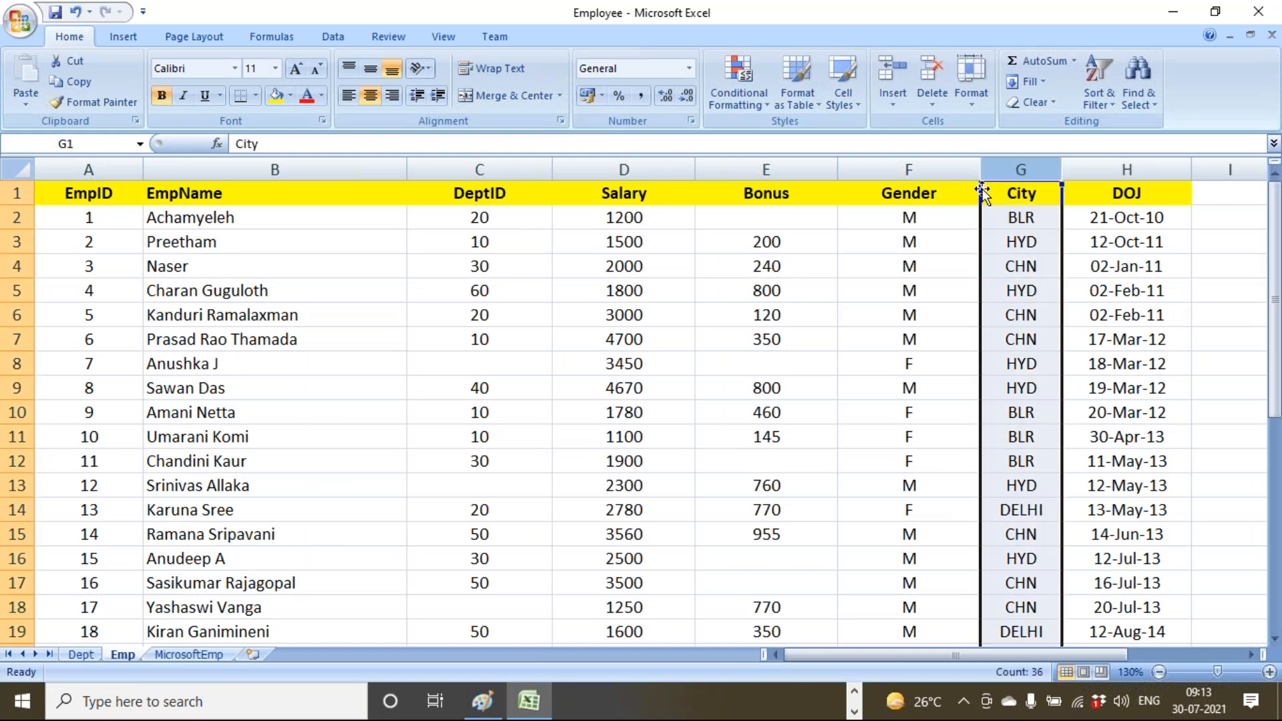
left_click(188, 641)
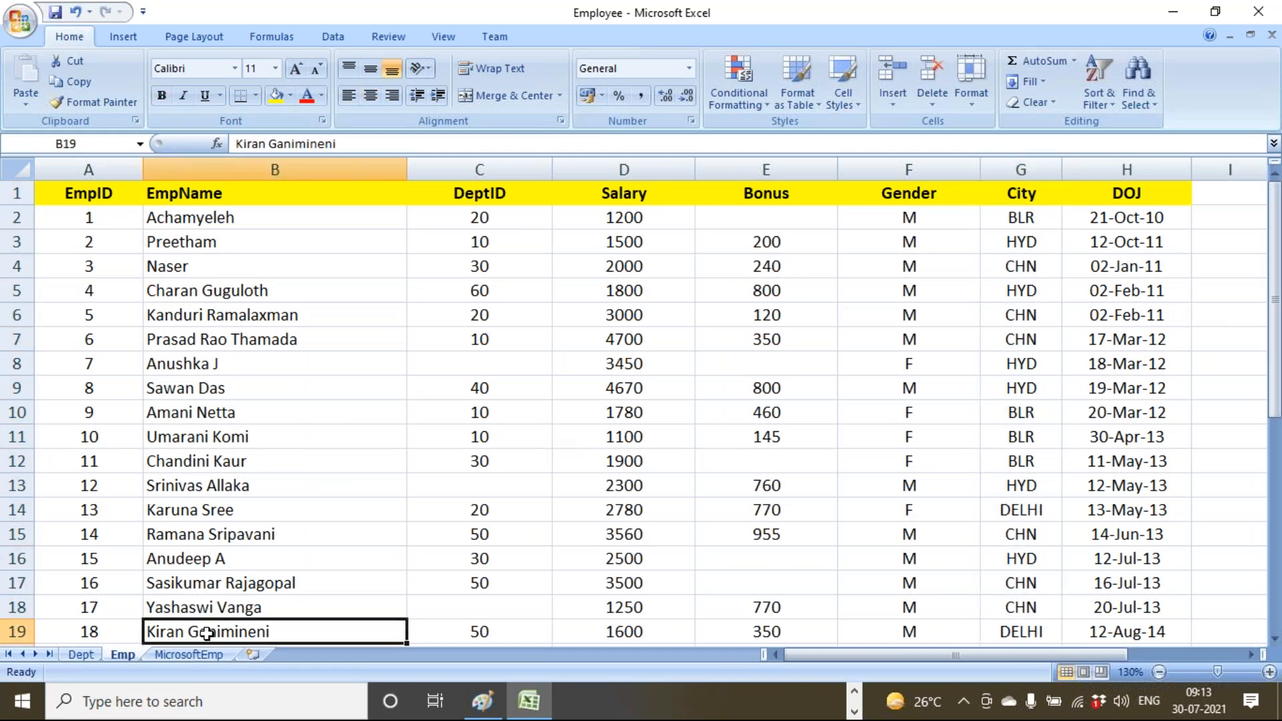
left_click(204, 655)
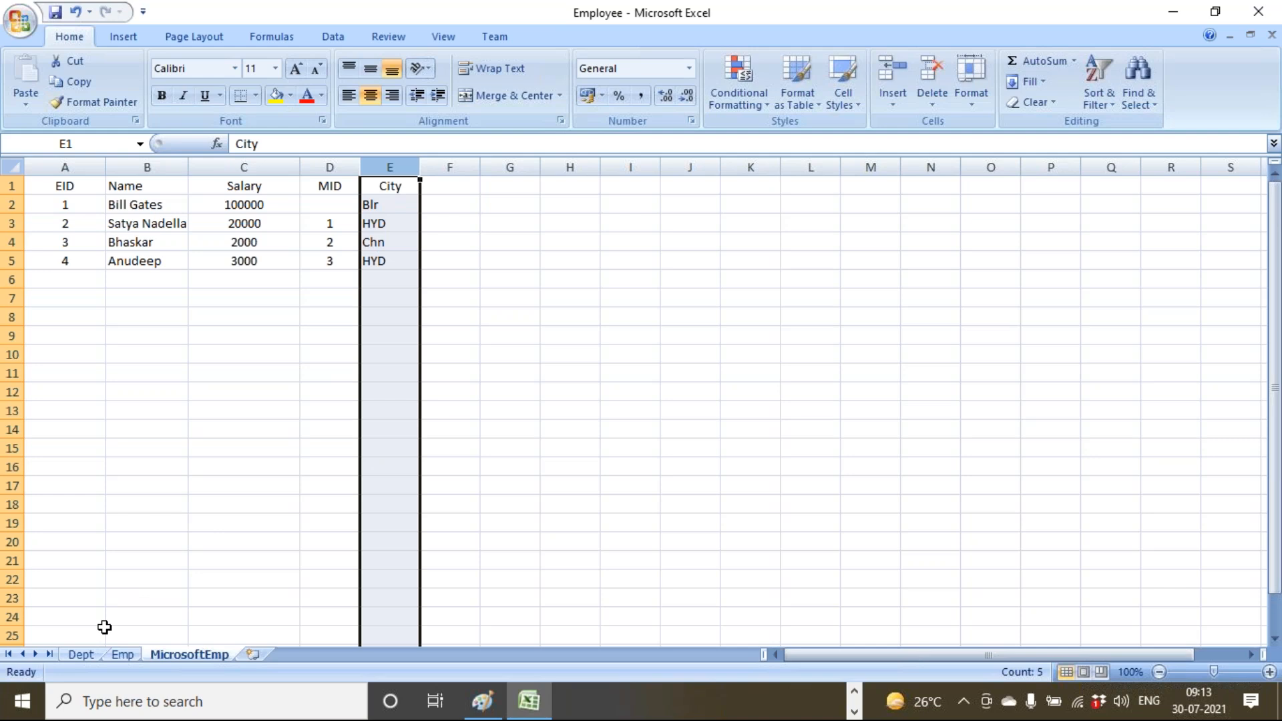
Switch from Excel over to Power BI Desktop.
left_click(856, 706)
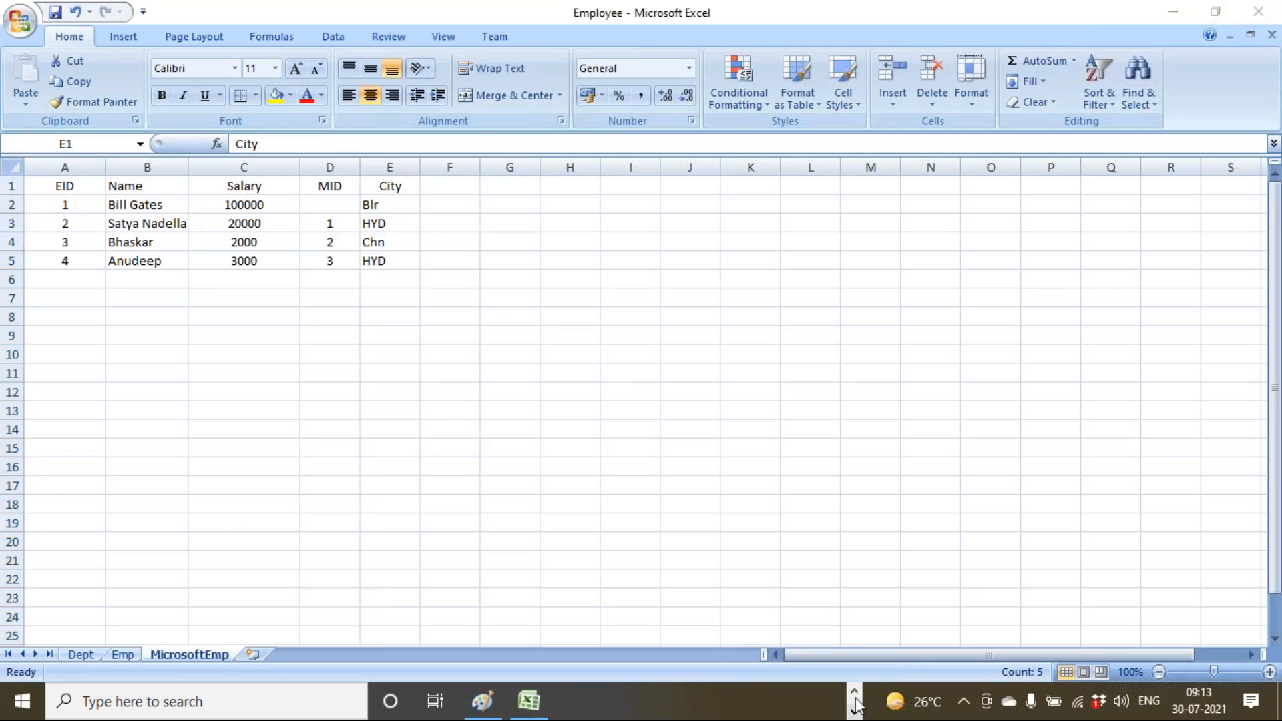
left_click(855, 706)
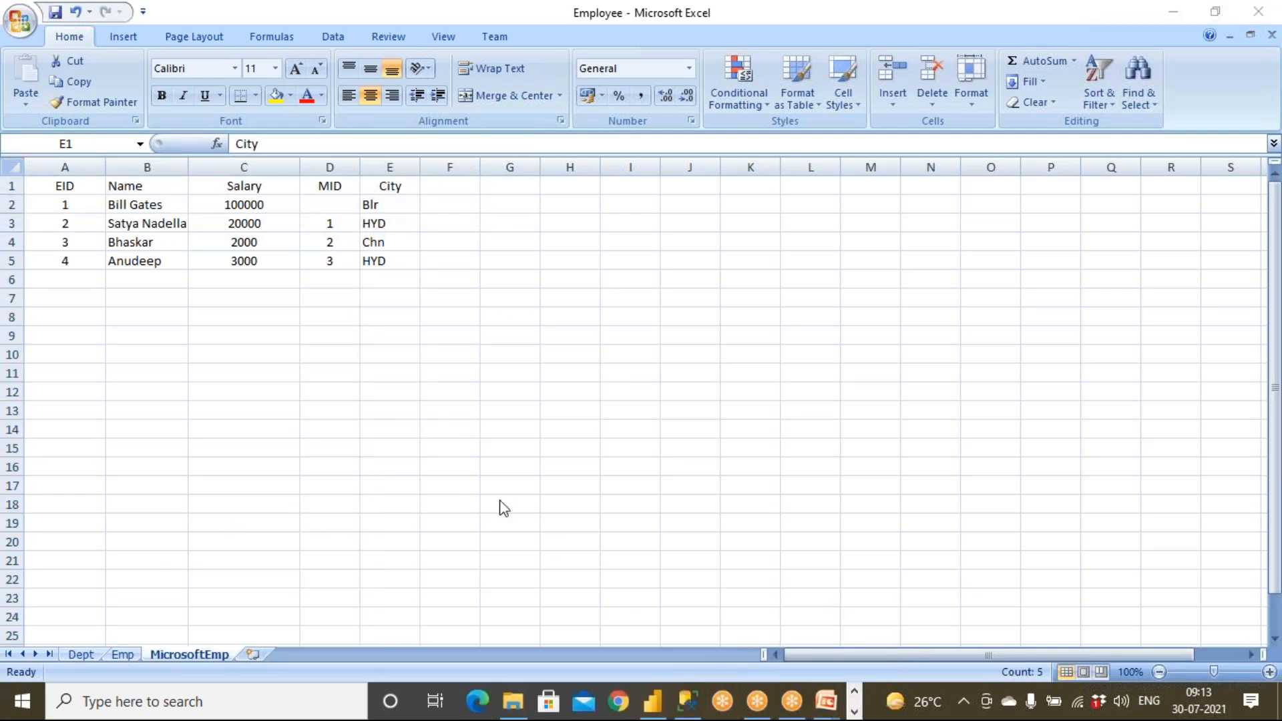
left_click(653, 701)
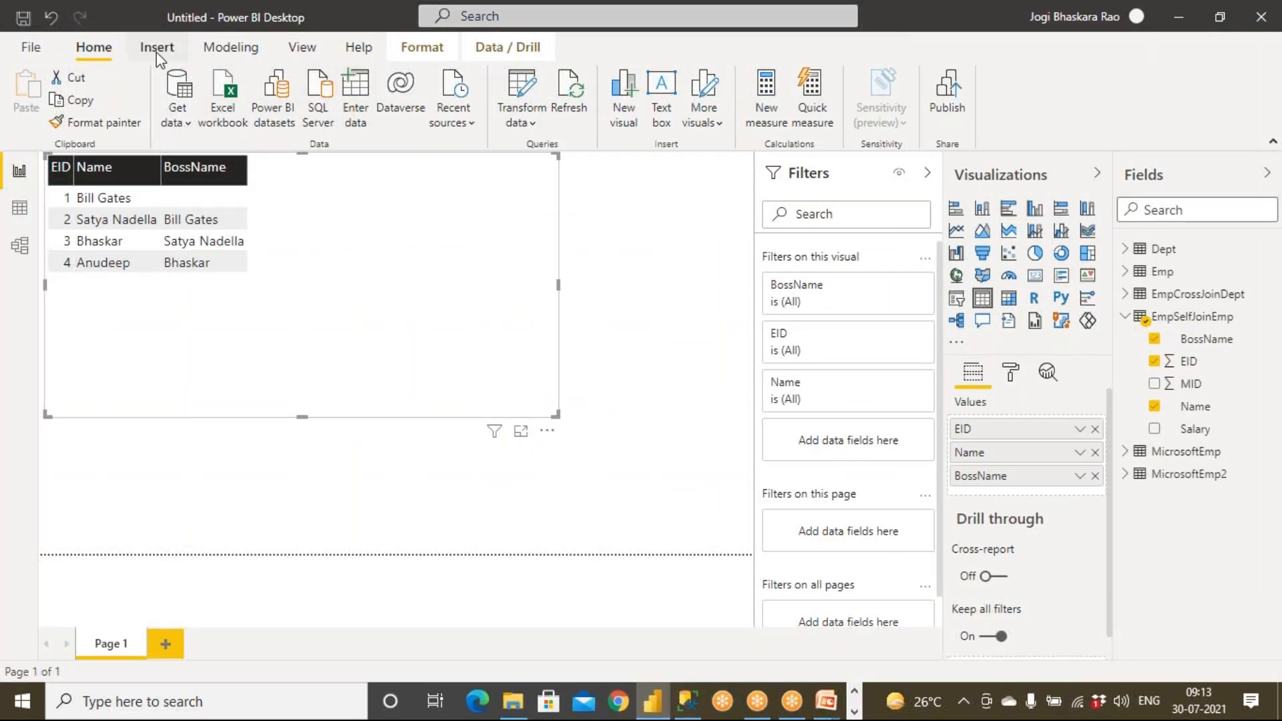
Open the EmpSelfJoinEmp query in Power Query Editor and its Source step's merge settings.
left_click(521, 124)
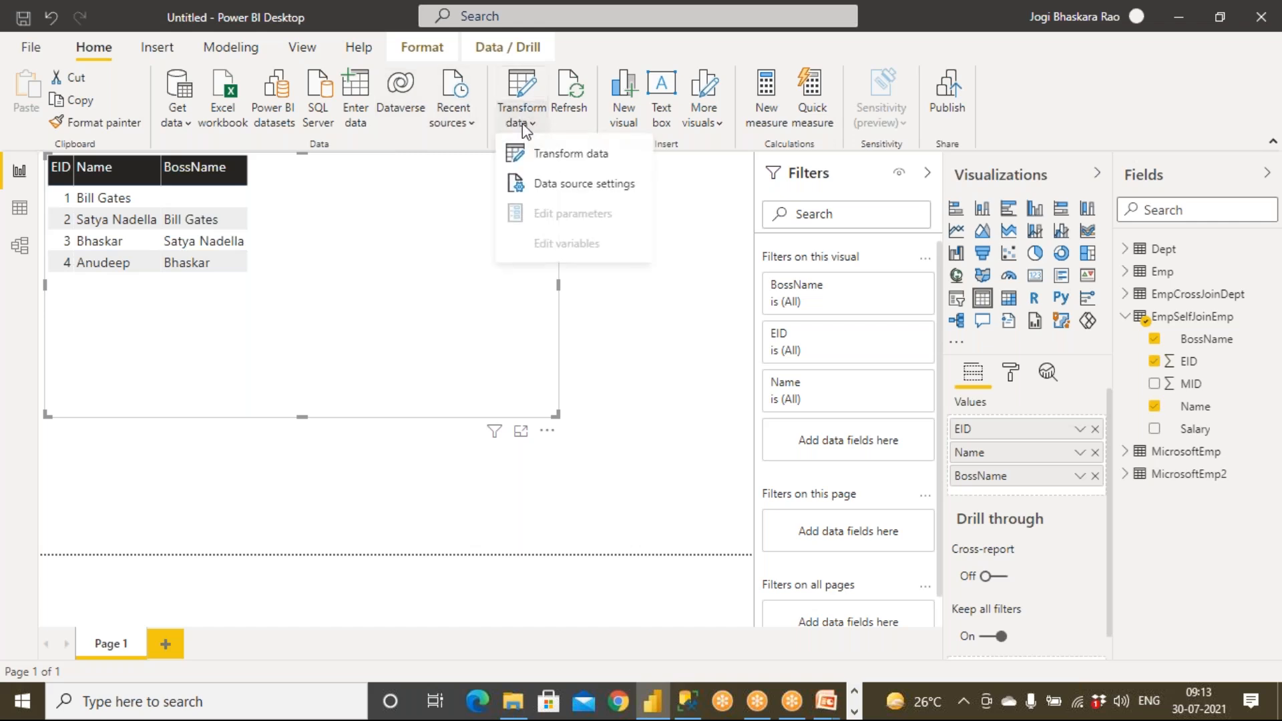
left_click(542, 155)
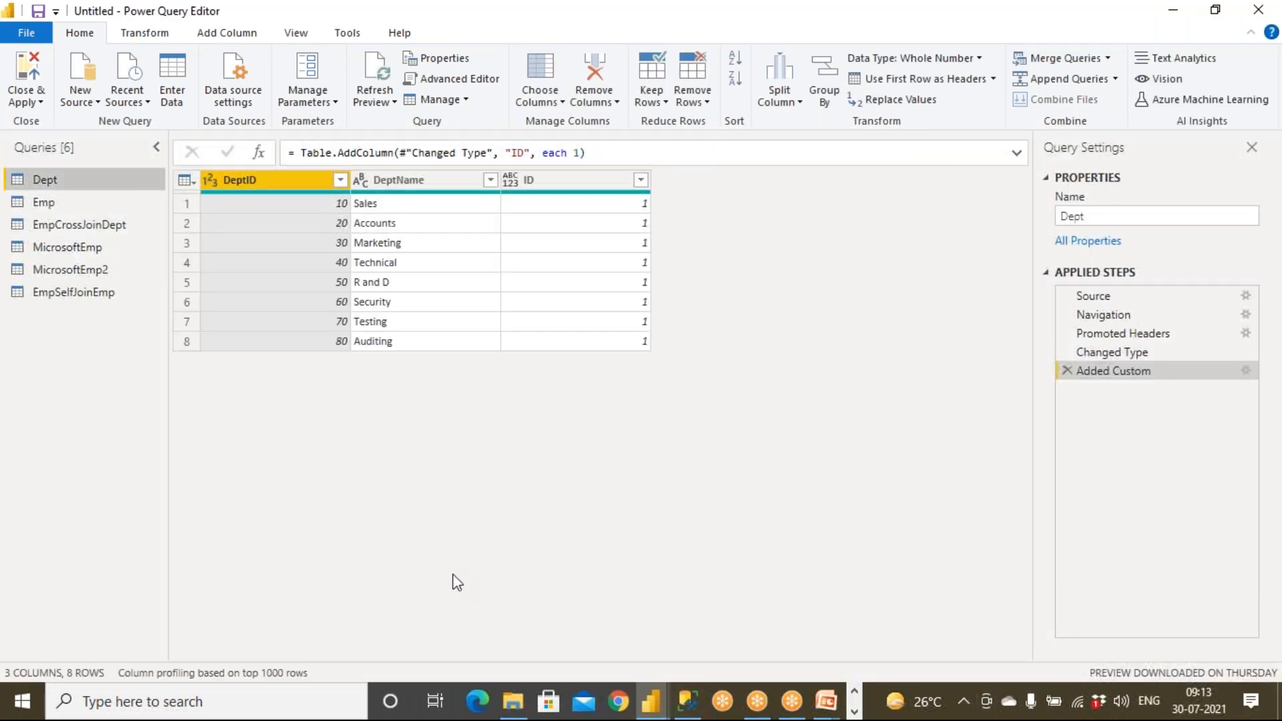
left_click(92, 298)
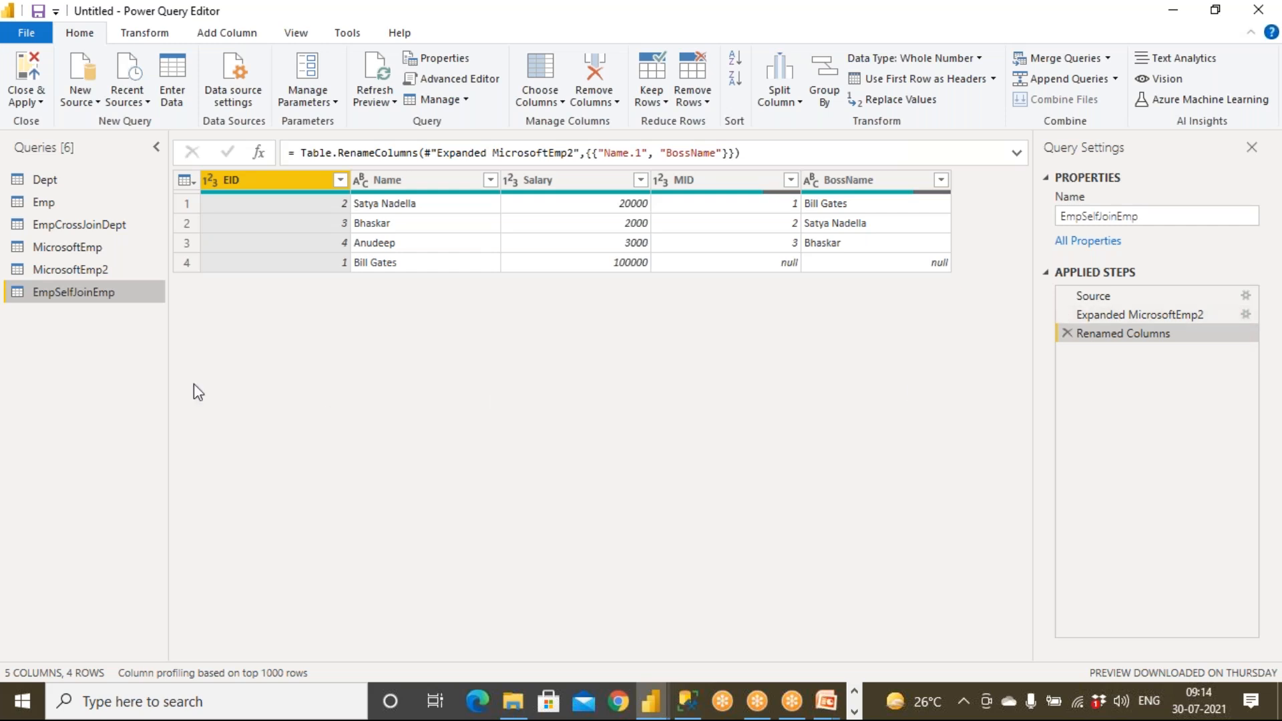
left_click(1246, 297)
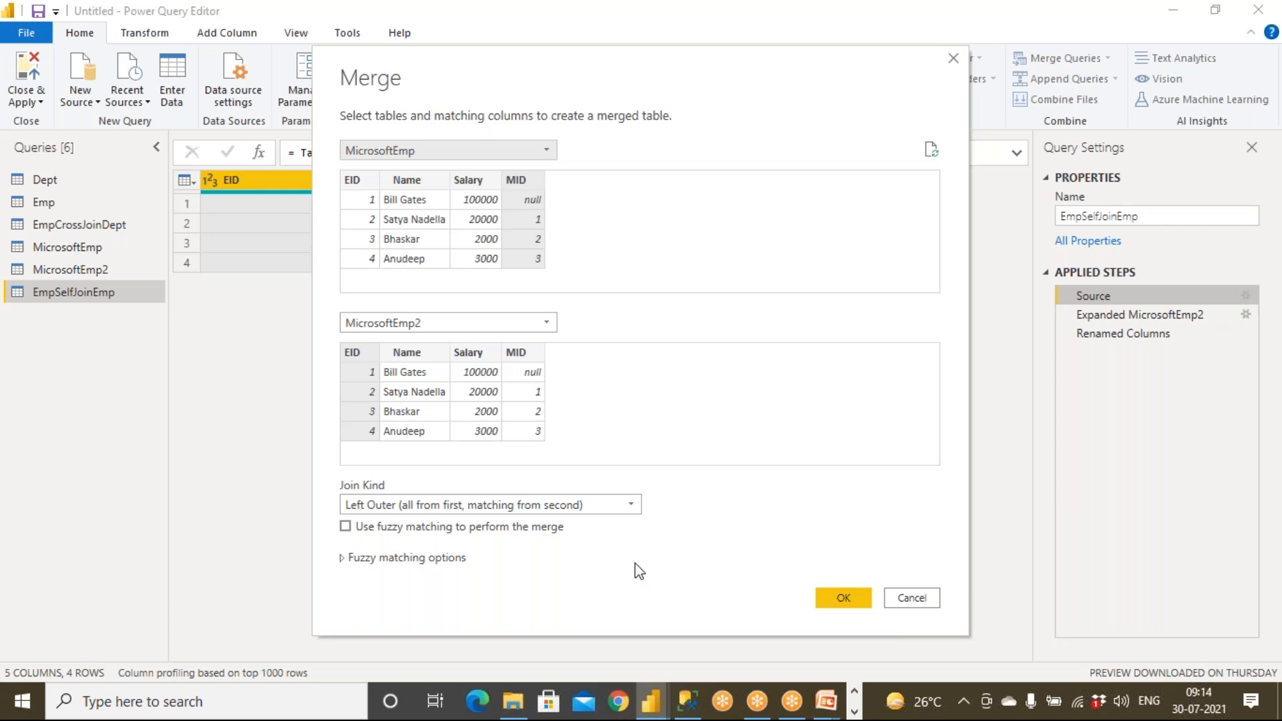
Enable fuzzy matching for the merge, then bring the Employee workbook forward in Excel.
left_click(344, 559)
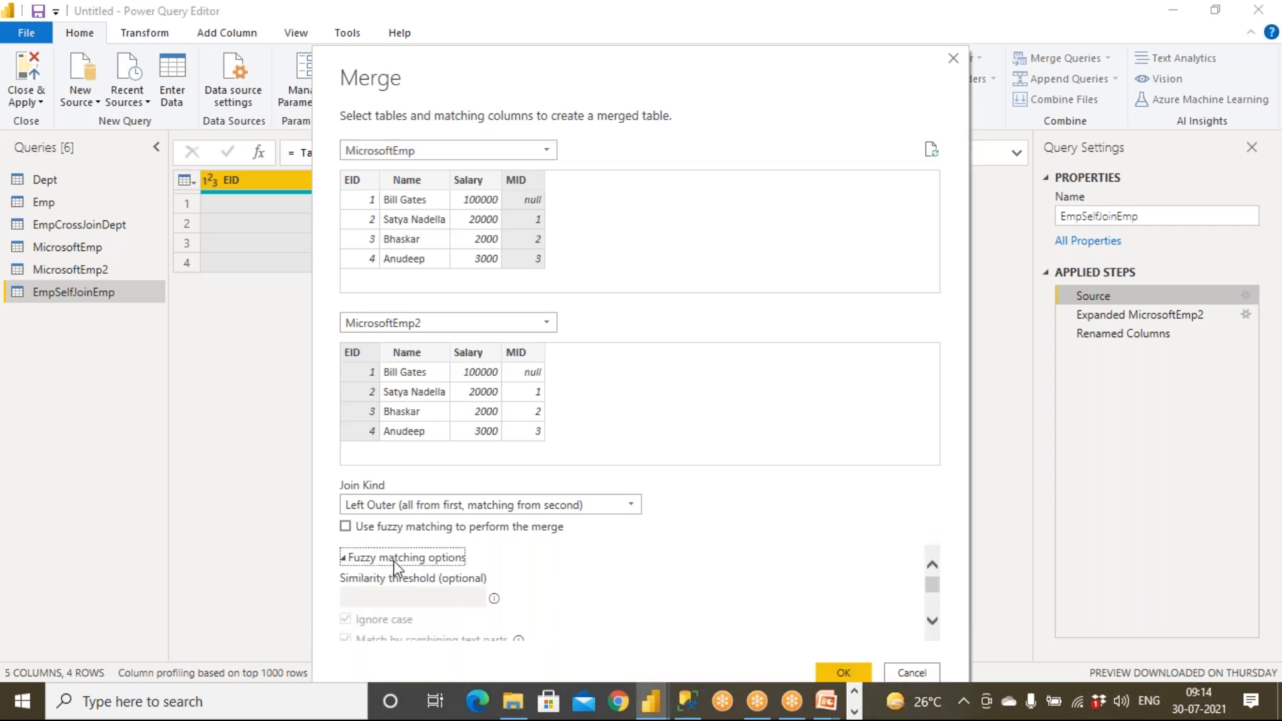
left_click(346, 527)
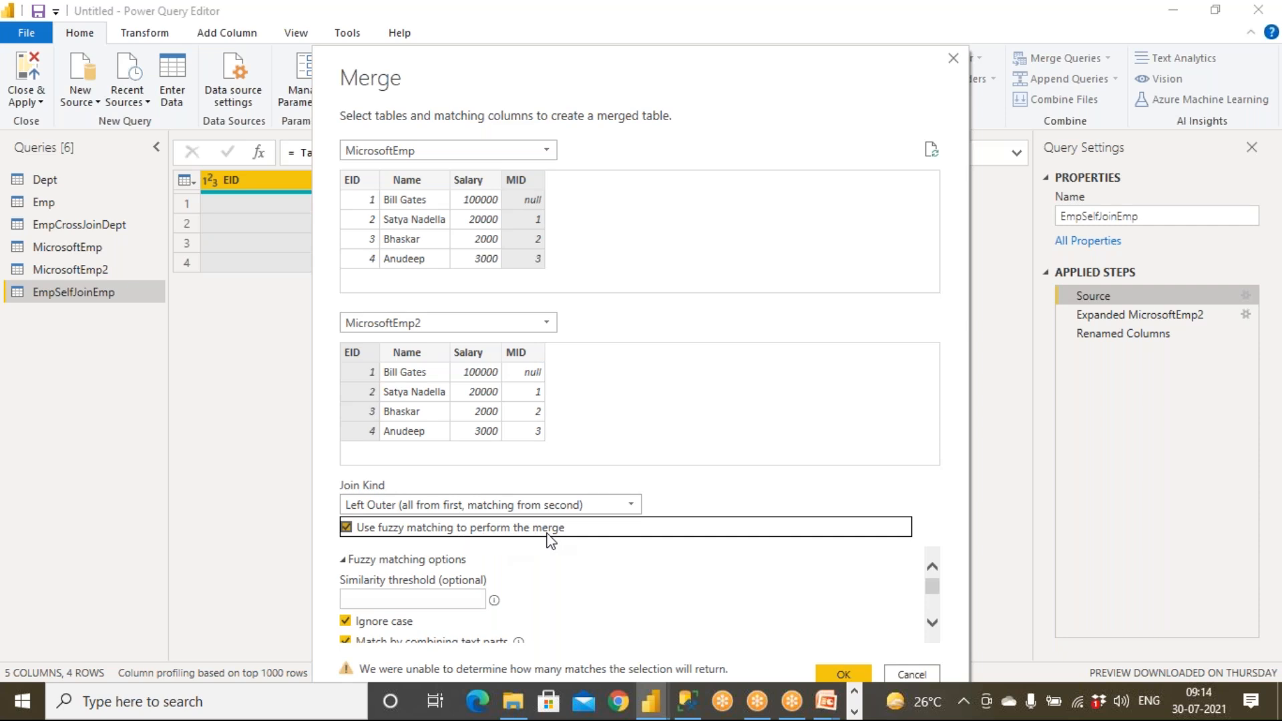
left_click(513, 702)
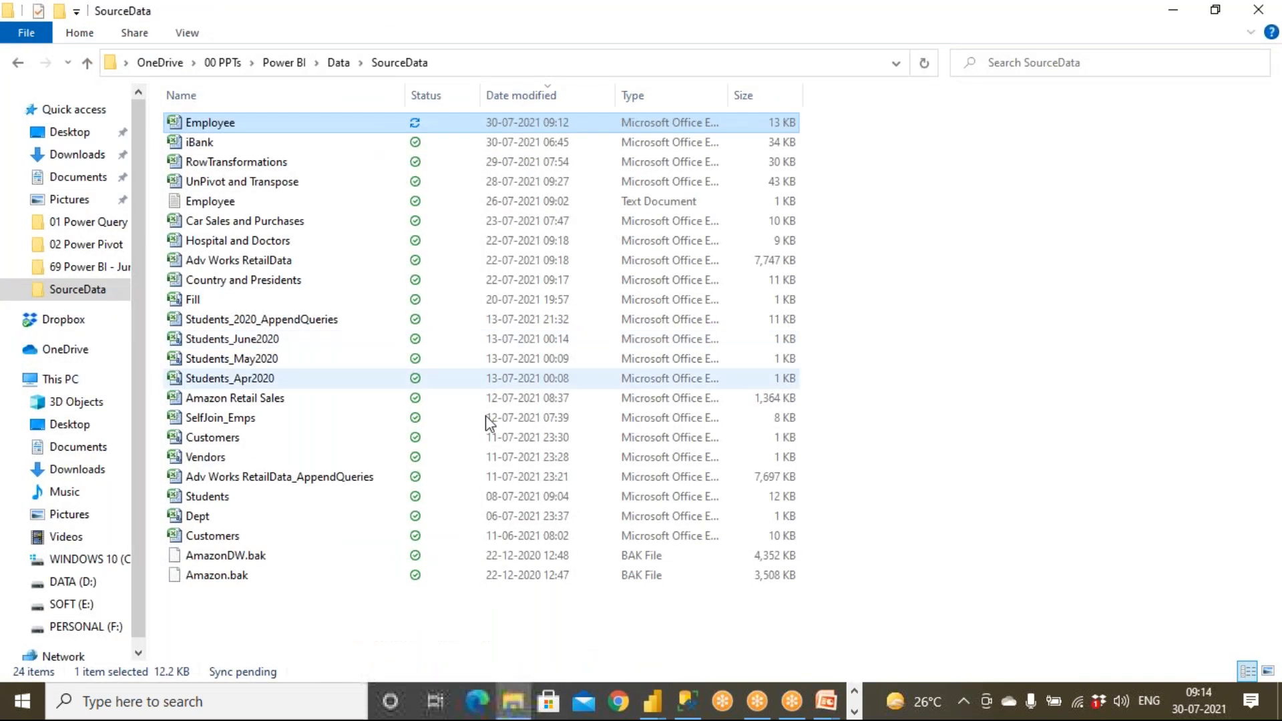
left_click(855, 712)
left_click(529, 701)
left_click(468, 390)
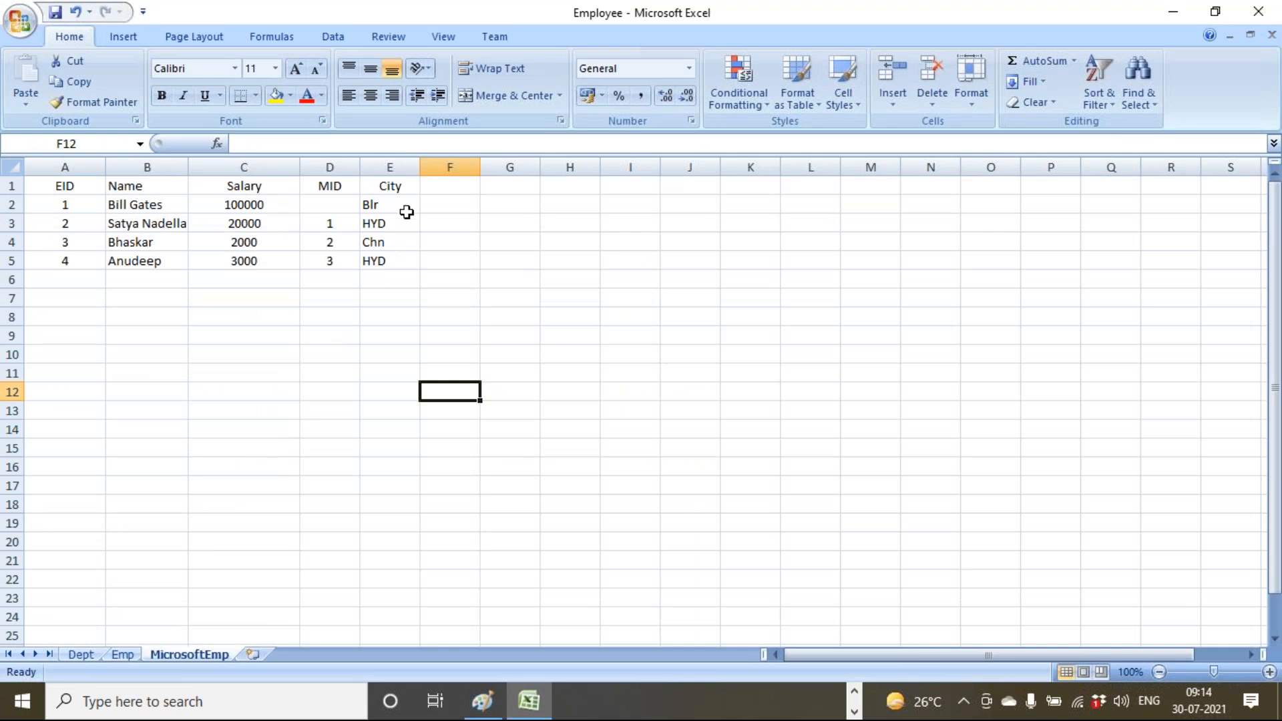
left_click(405, 208)
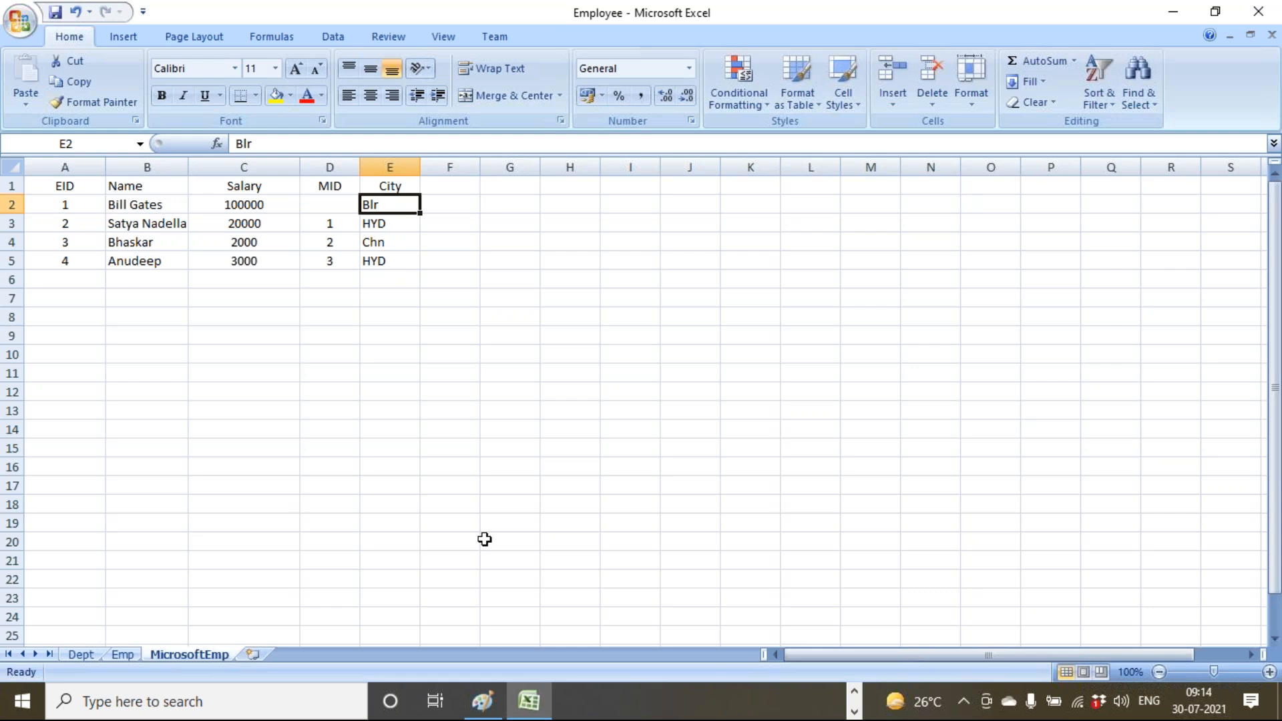
left_click(850, 699)
left_click(851, 698)
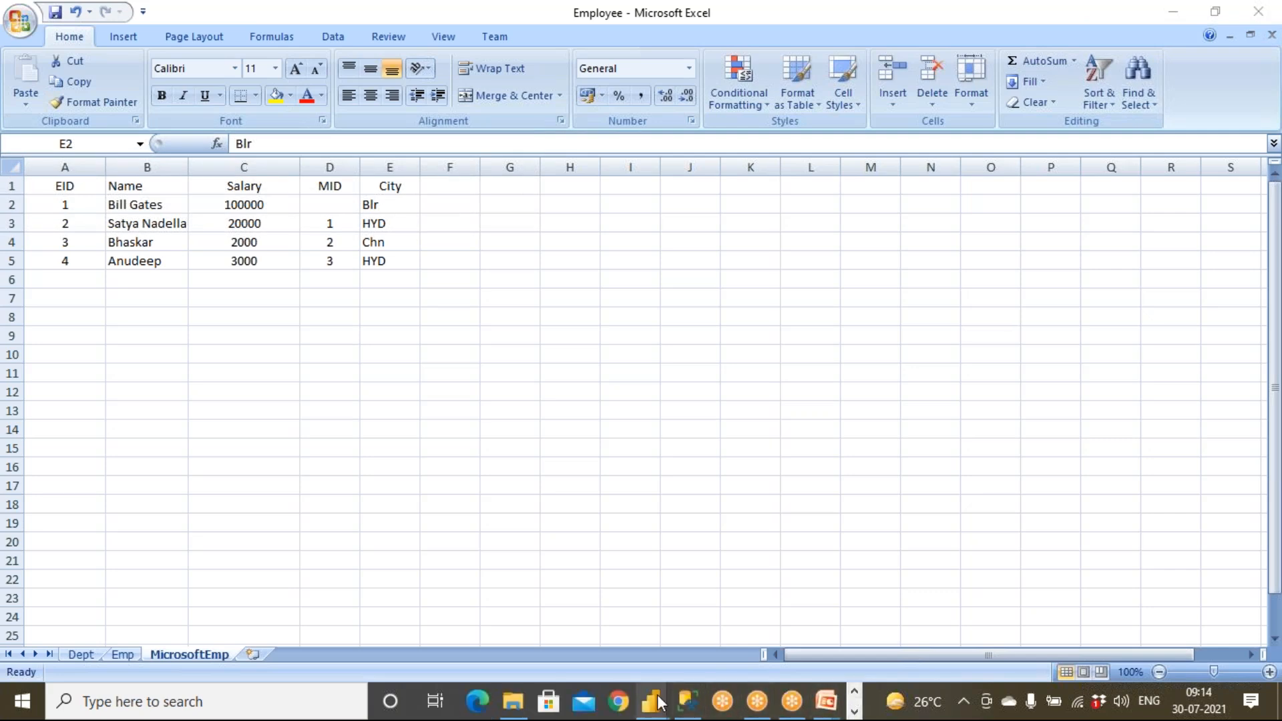
mouse_move(657, 703)
left_click(696, 652)
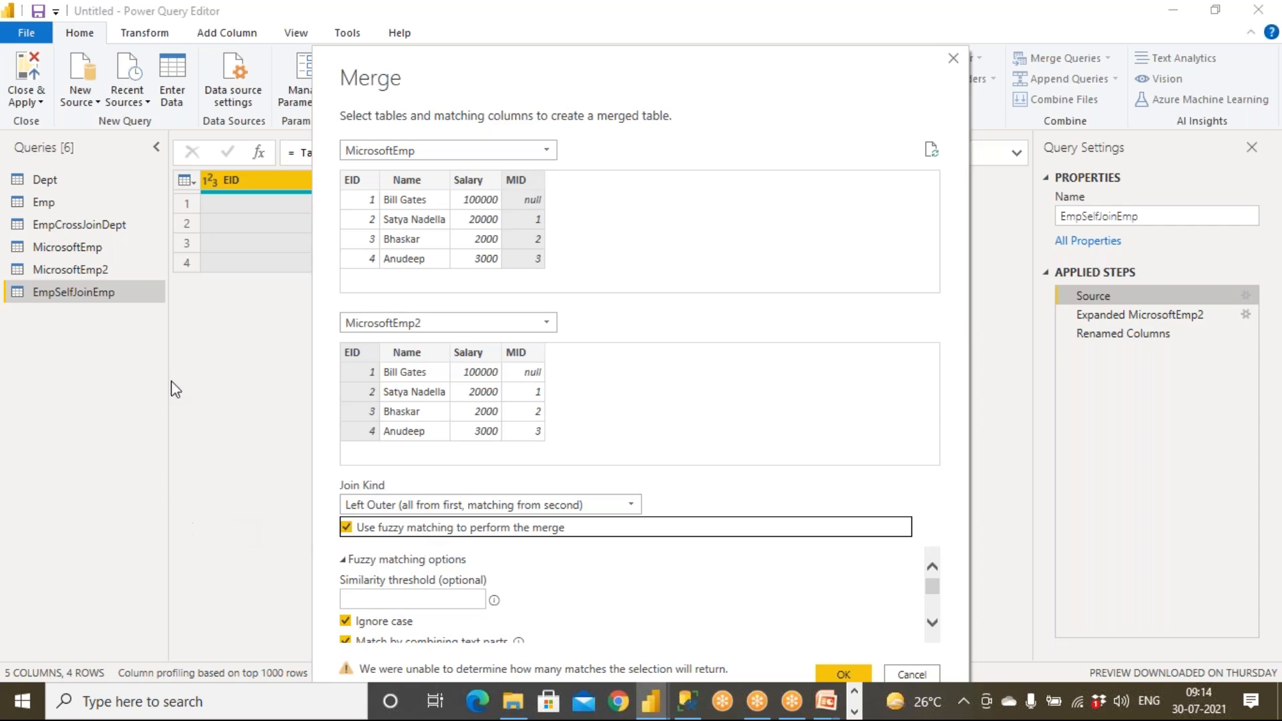
Return to the Power Query Editor's Merge dialog.
left_click(802, 4)
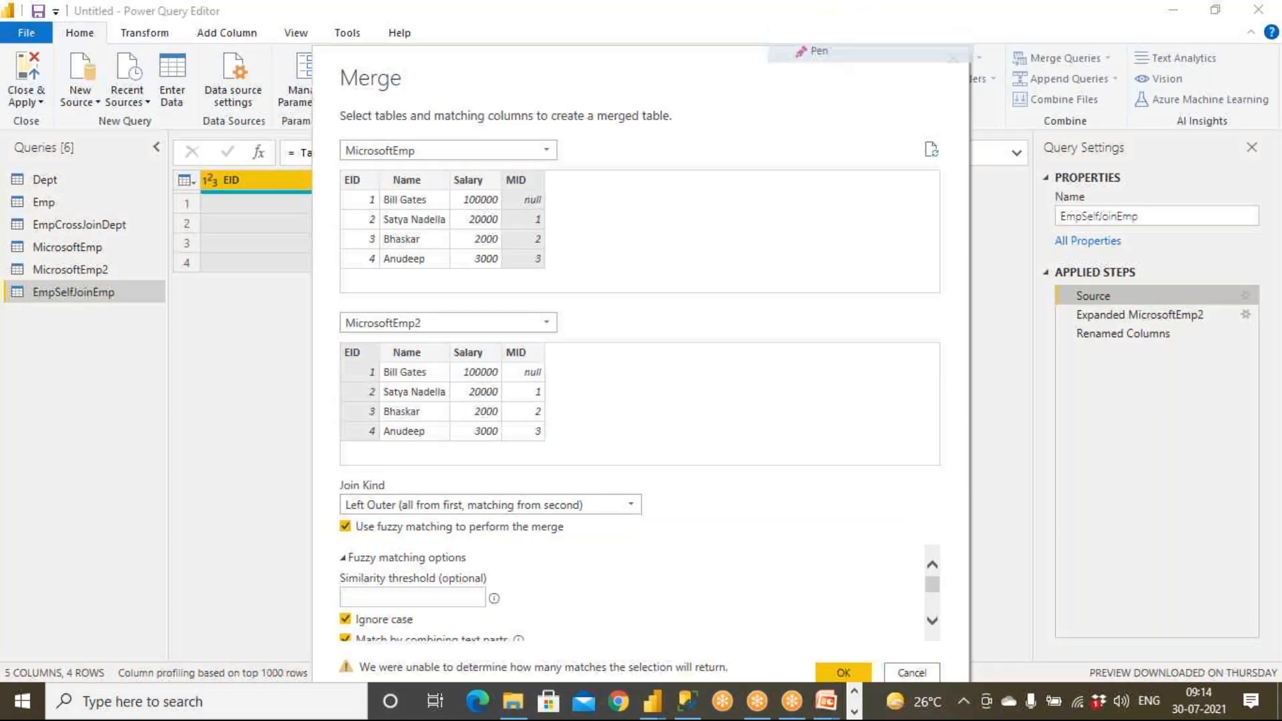
Mark up the CHN versus chn case mismatch with the pen, then cancel the Merge dialog.
left_click(827, 45)
mouse_move(33, 376)
left_mouse_down()
mouse_move(56, 420)
mouse_move(64, 406)
left_mouse_up()
mouse_move(75, 383)
left_mouse_down()
mouse_move(92, 418)
mouse_move(89, 399)
left_mouse_up()
mouse_move(100, 398)
left_mouse_down()
mouse_move(100, 410)
mouse_move(142, 384)
left_mouse_up()
mouse_move(98, 476)
left_mouse_down()
mouse_move(106, 509)
mouse_move(145, 505)
mouse_move(184, 471)
mouse_move(204, 517)
left_mouse_up()
mouse_move(178, 399)
left_mouse_down()
mouse_move(231, 417)
mouse_move(198, 477)
mouse_move(211, 492)
left_mouse_up()
left_click_drag(204, 373, 190, 415)
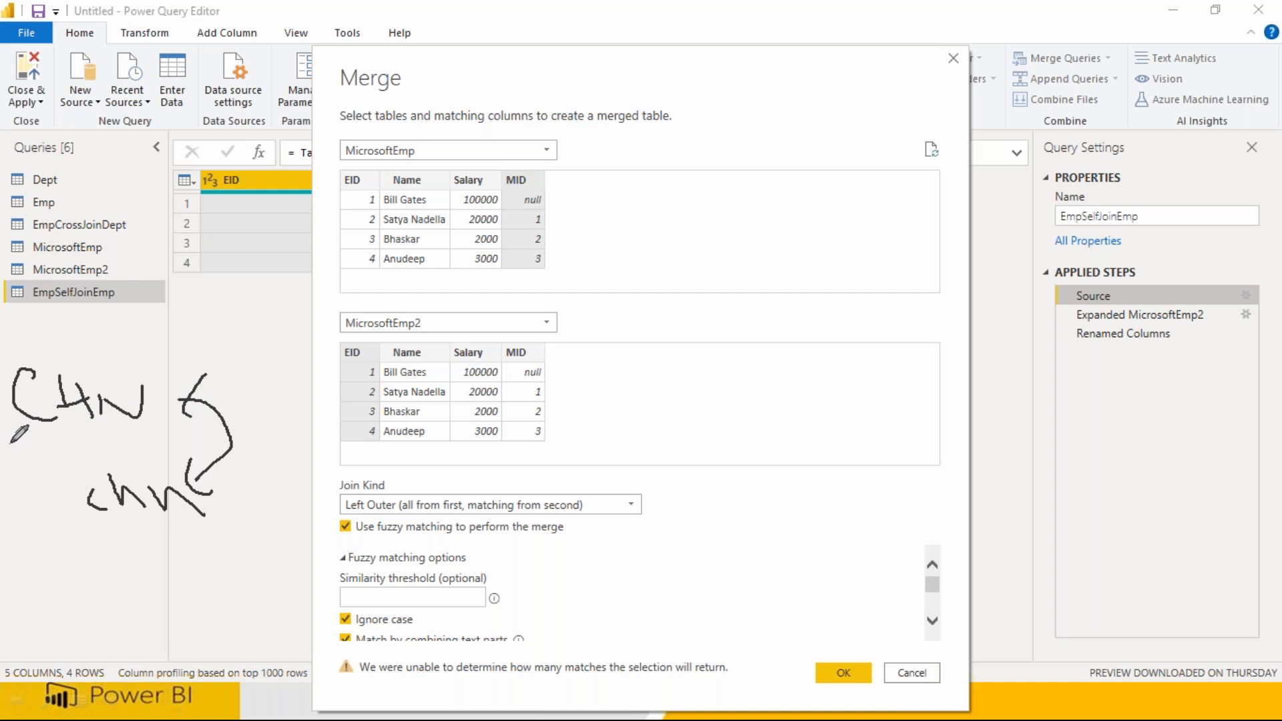
mouse_move(343, 543)
left_mouse_down()
mouse_move(585, 538)
mouse_move(528, 511)
mouse_move(341, 513)
mouse_move(354, 551)
left_mouse_up()
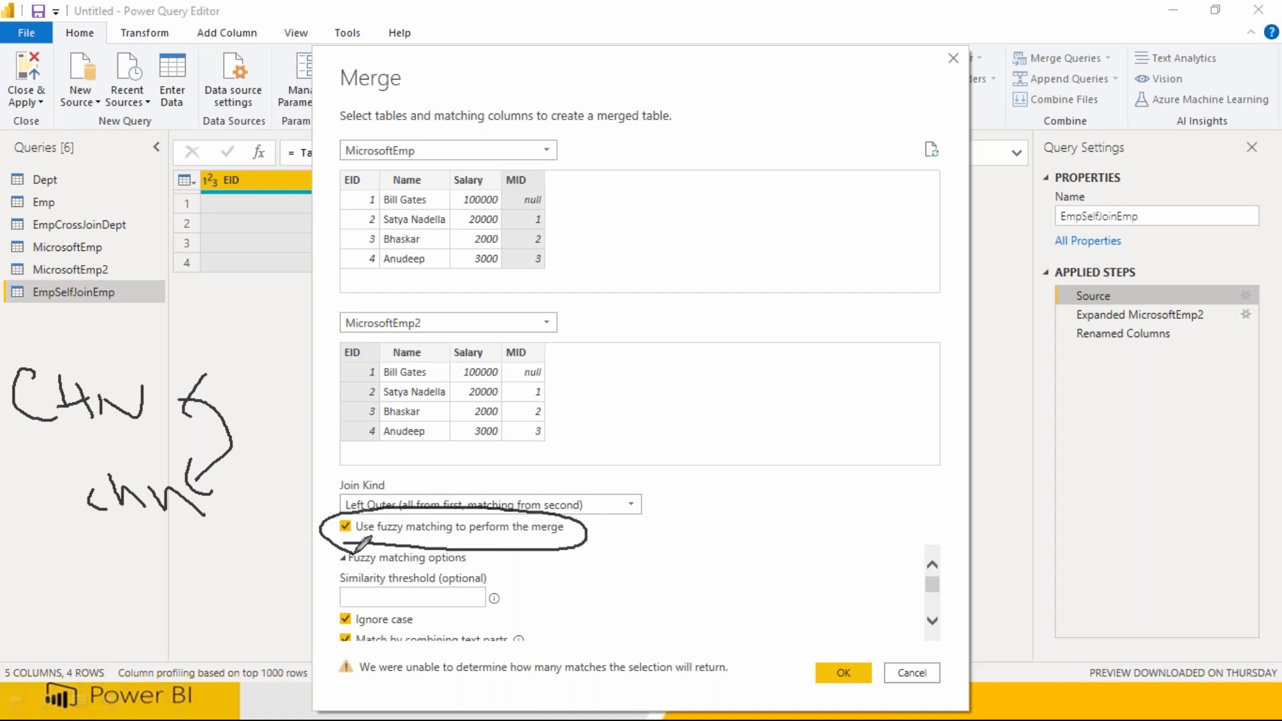
left_click_drag(208, 446, 293, 377)
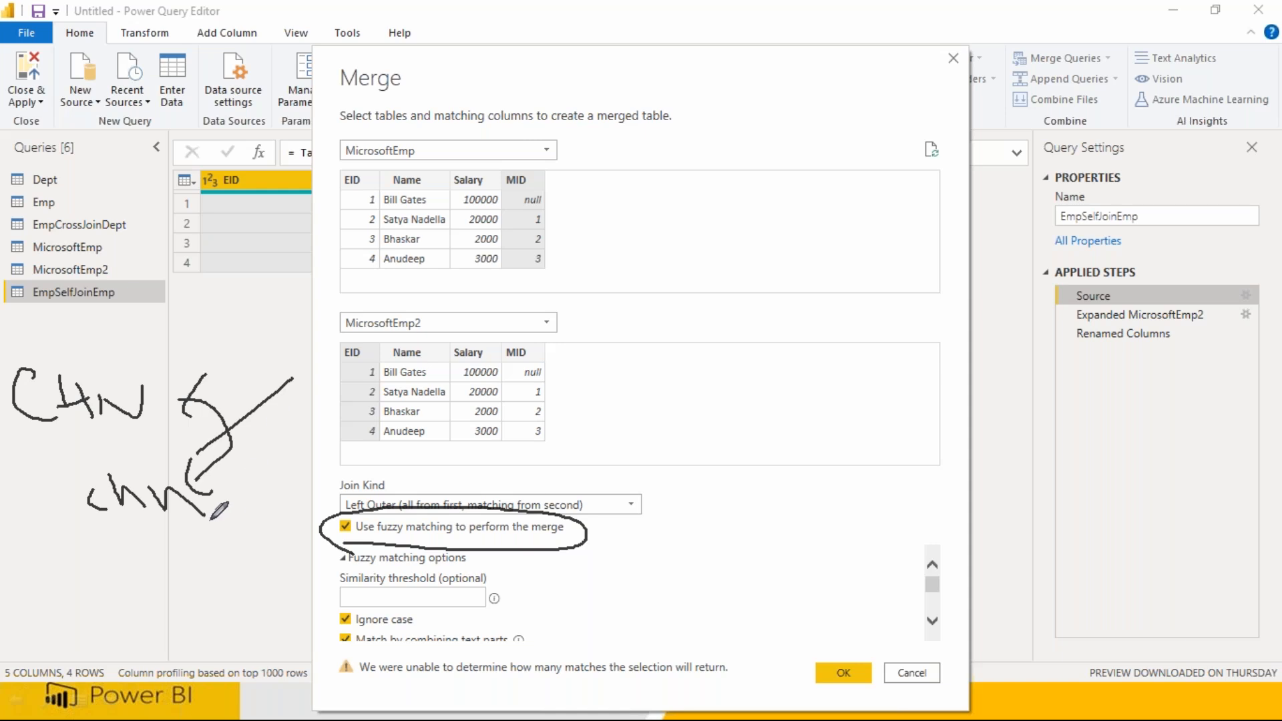
left_click_drag(32, 446, 57, 444)
left_click_drag(88, 556, 126, 548)
left_click_drag(81, 450, 130, 415)
left_click_drag(128, 533, 159, 530)
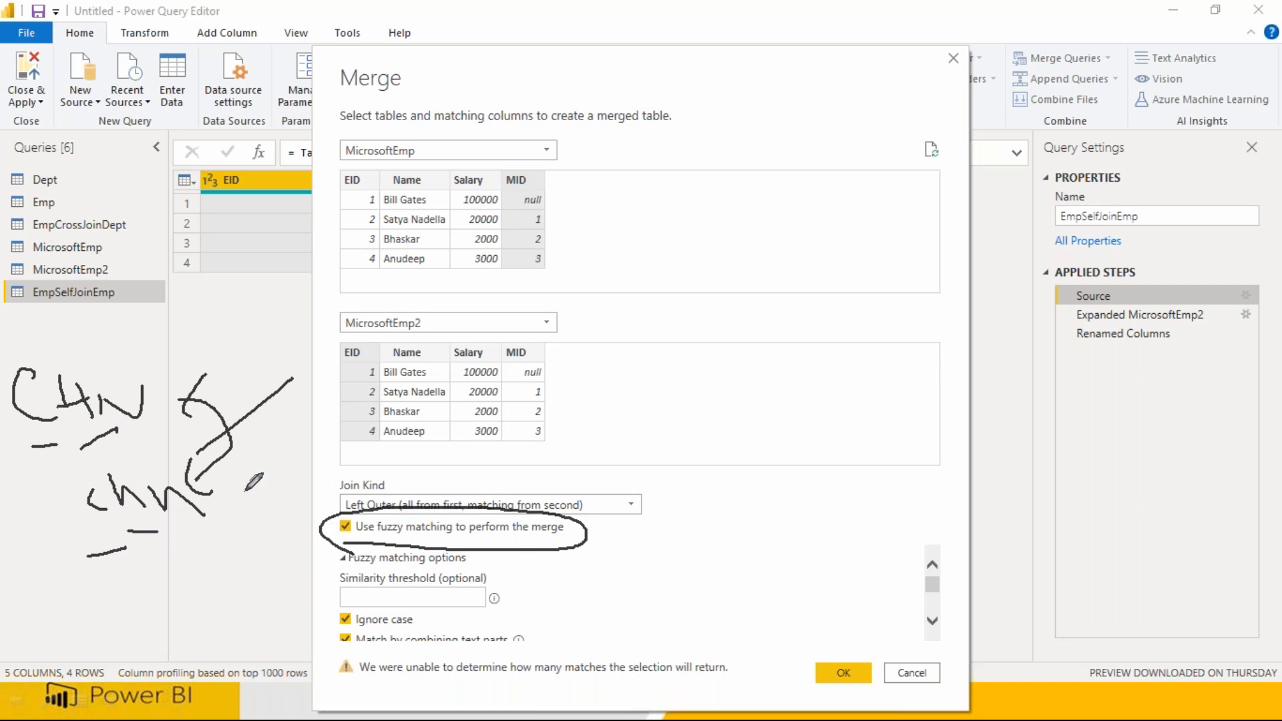
mouse_move(192, 485)
left_mouse_down()
mouse_move(74, 500)
mouse_move(200, 505)
left_mouse_up()
mouse_move(43, 443)
left_mouse_down()
mouse_move(72, 446)
mouse_move(73, 311)
mouse_move(53, 393)
left_mouse_up()
mouse_move(120, 367)
left_mouse_down()
mouse_move(254, 435)
mouse_move(234, 483)
left_mouse_up()
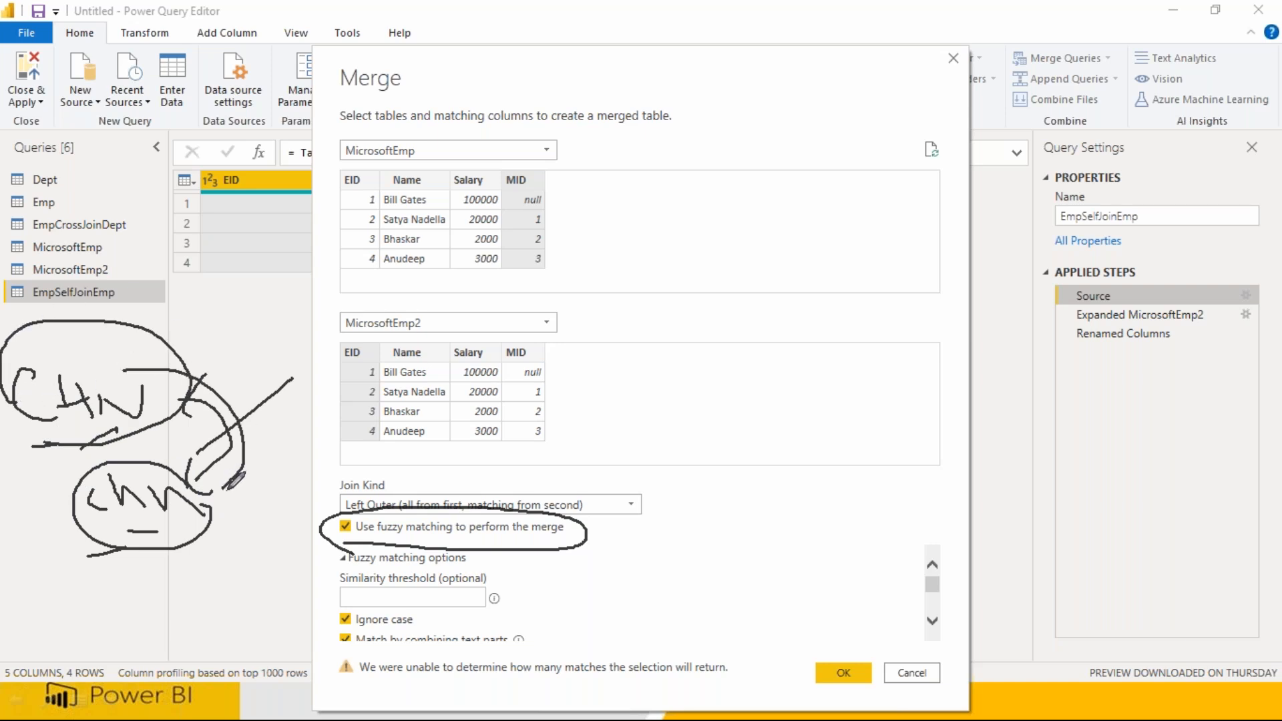
mouse_move(344, 502)
left_mouse_down()
mouse_move(486, 482)
mouse_move(357, 502)
left_mouse_up()
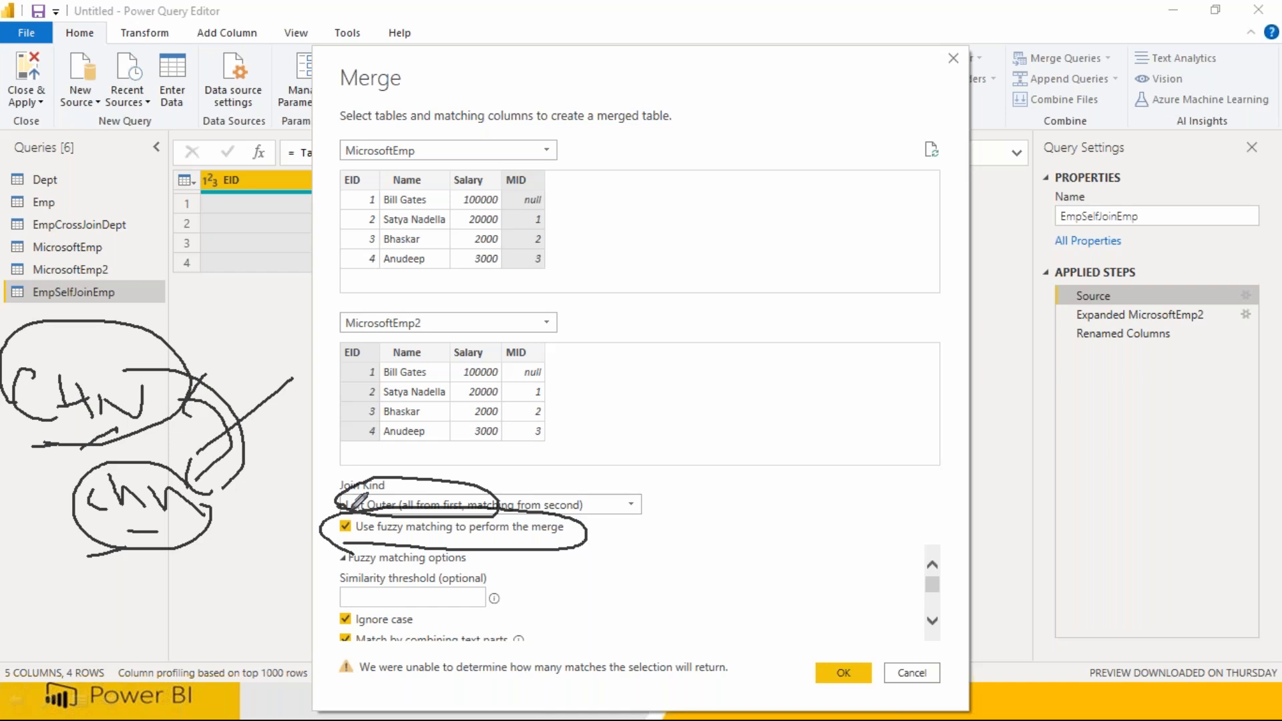
left_click(910, 674)
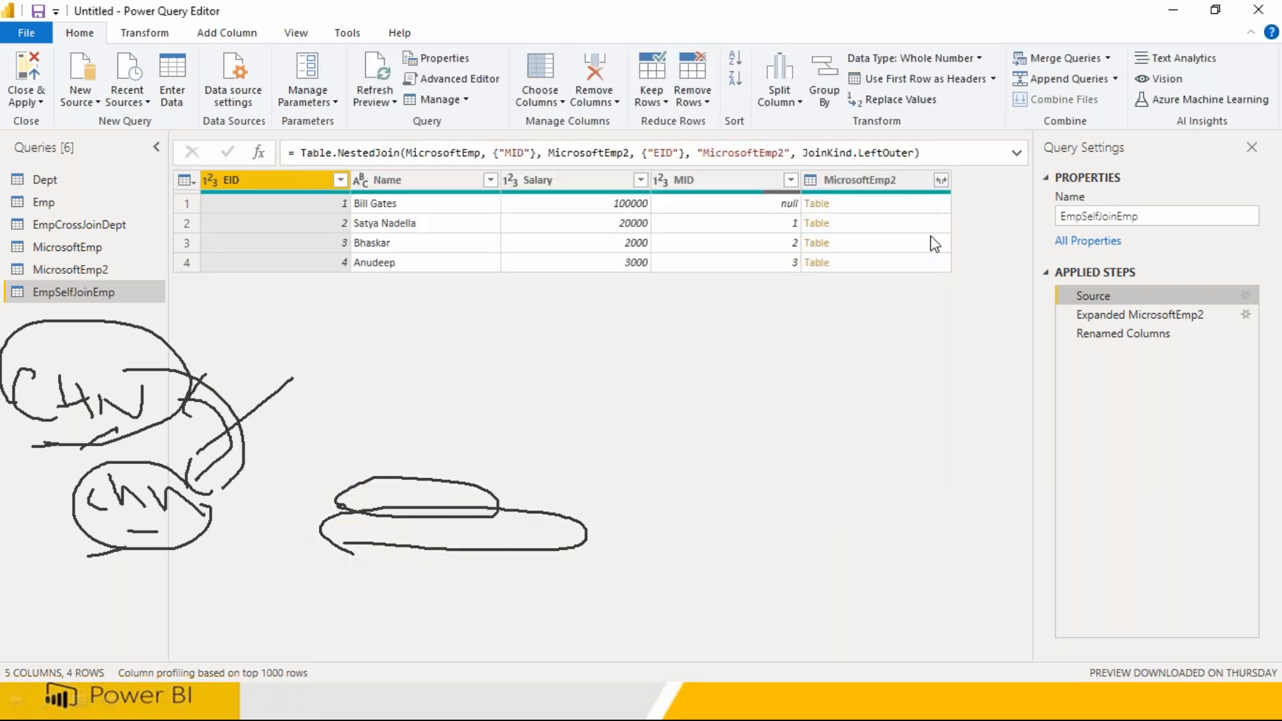
Expand the MicrosoftEmp2 column, inserting it as a new intermediate step.
left_click(942, 180)
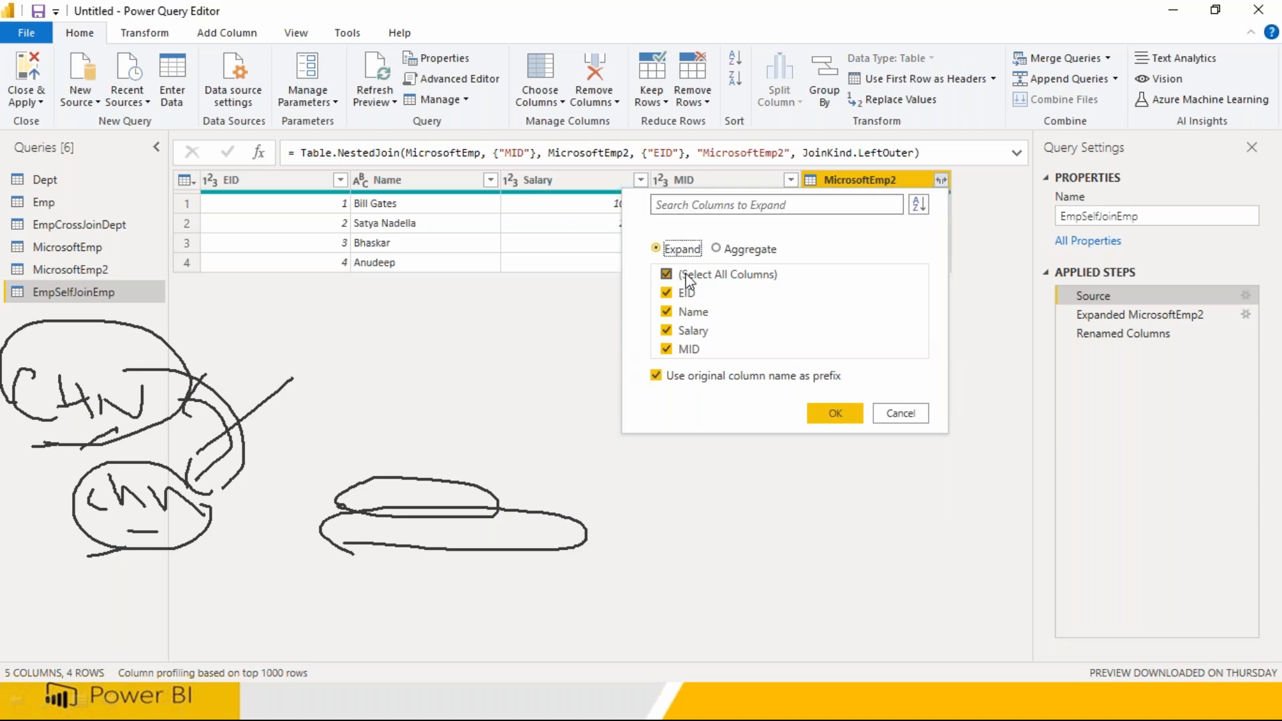
left_click(834, 413)
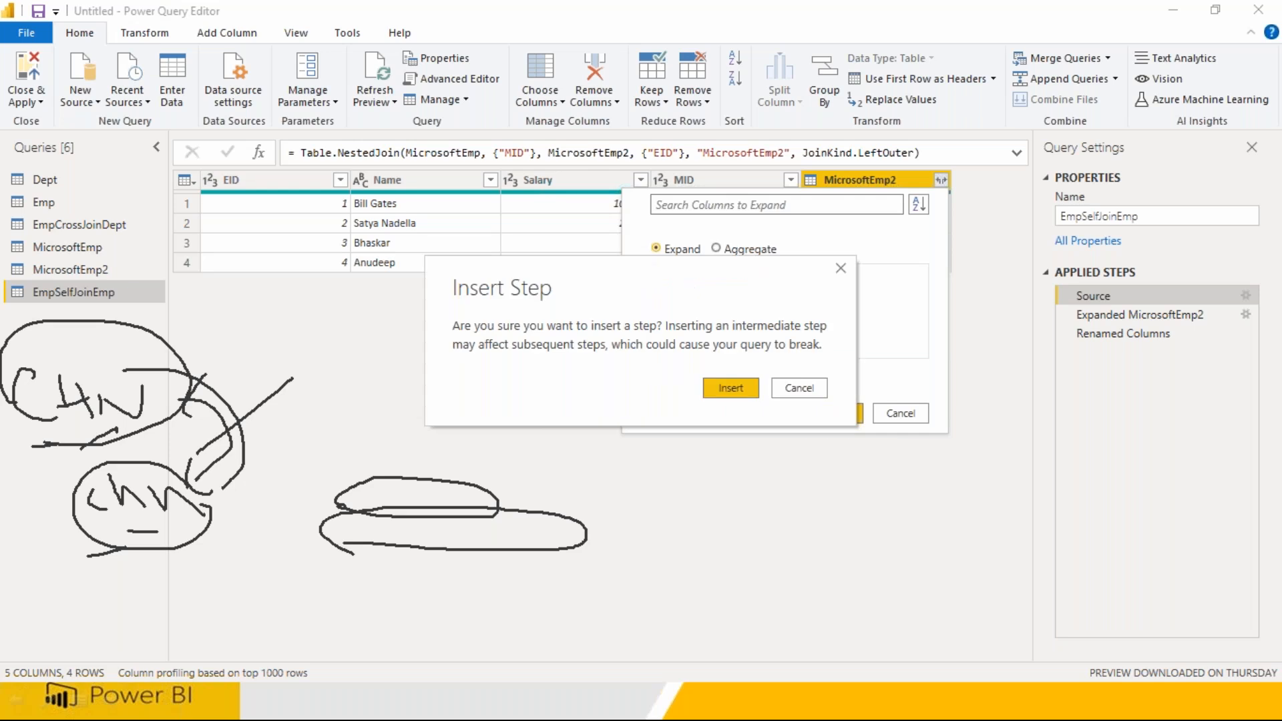
left_click(740, 389)
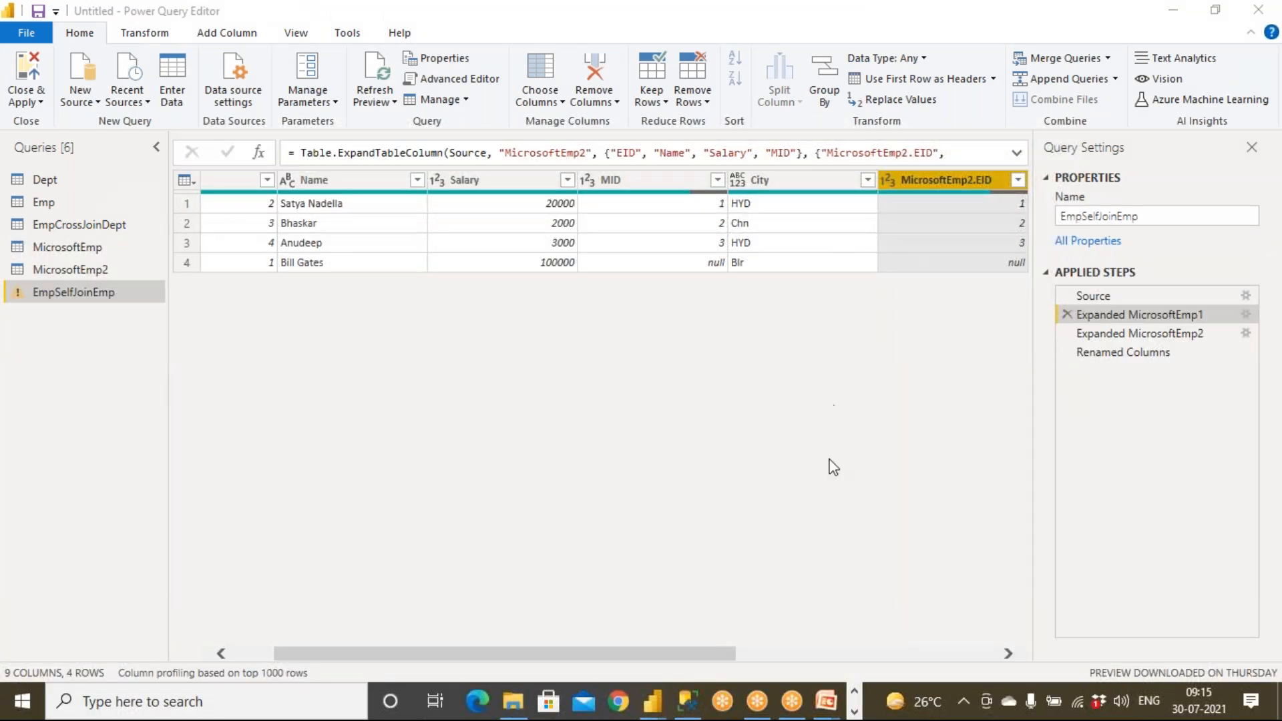
Bring the PowerPoint slide show forward and step back to the Self Join slide.
left_click(855, 712)
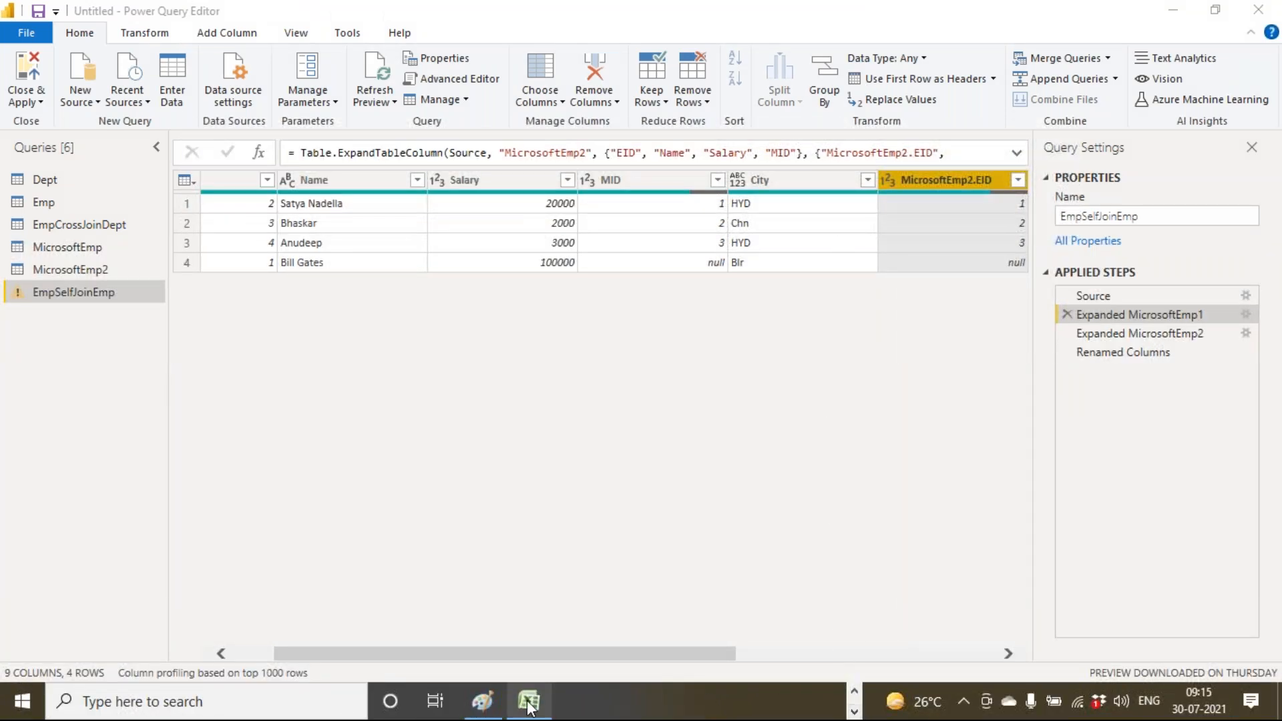
left_click(856, 693)
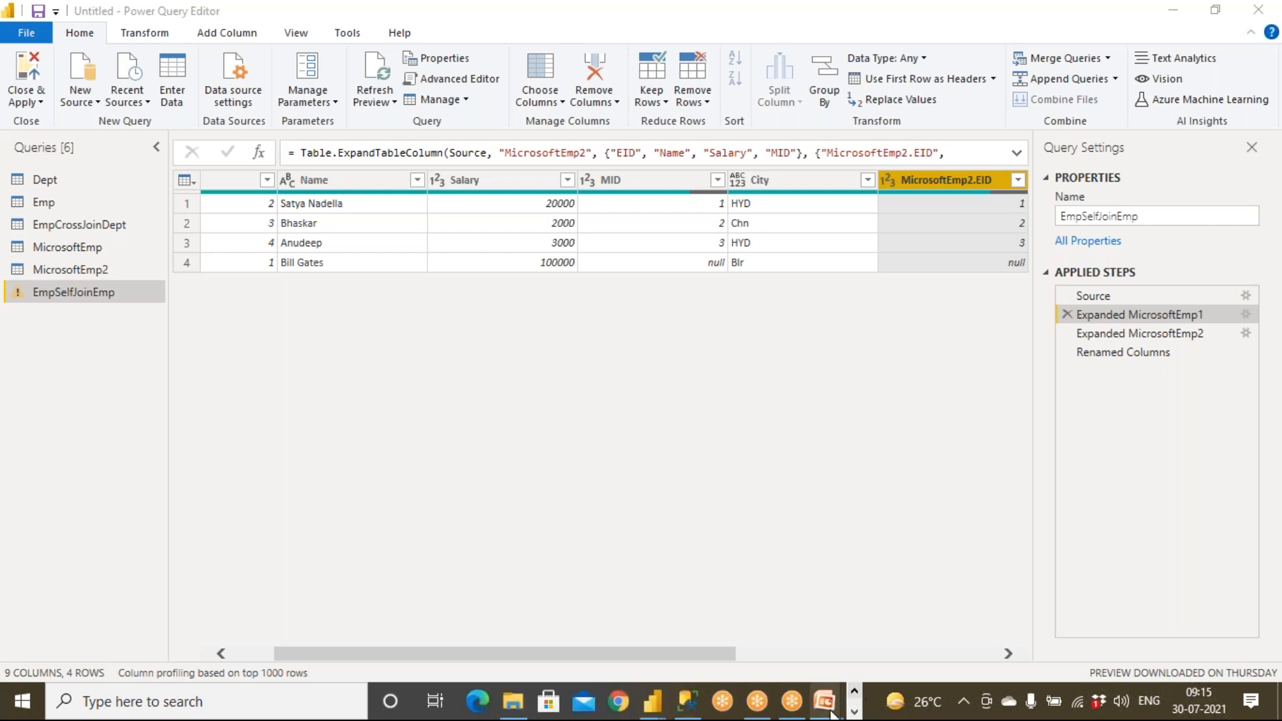
mouse_move(827, 701)
left_click(877, 611)
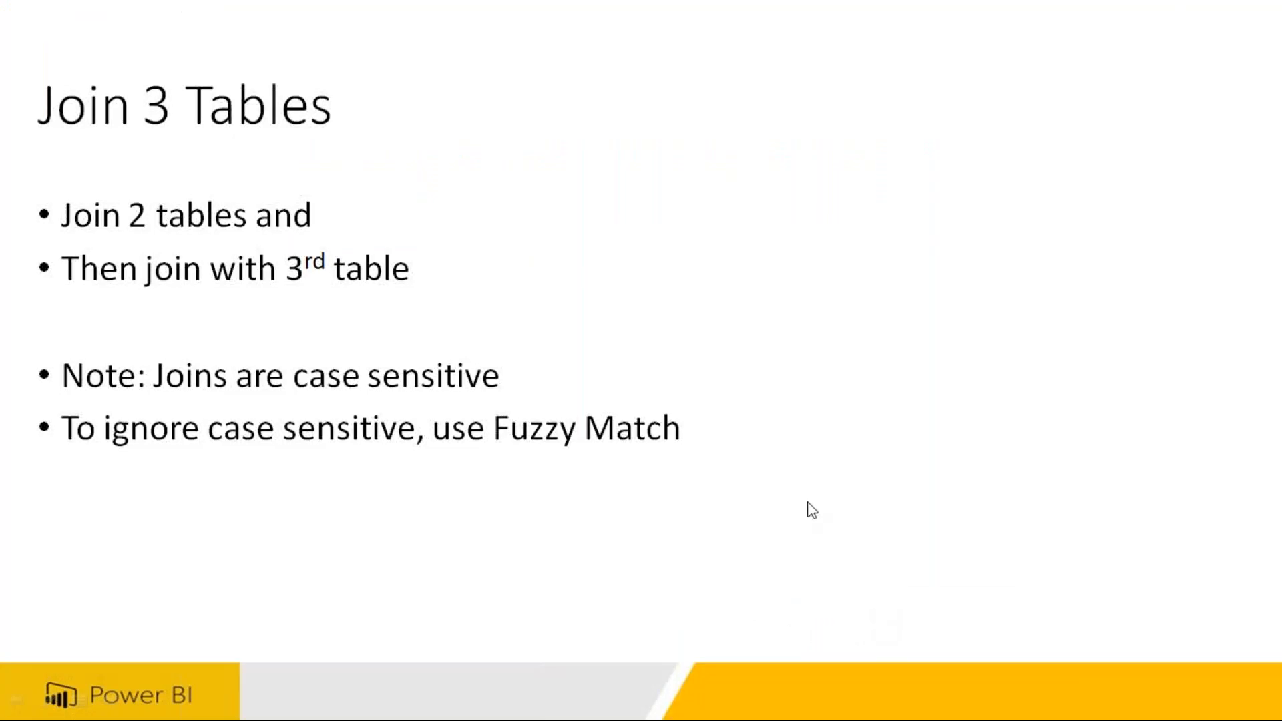
key("Left")
key("Left")
key("Left")
key("Left")
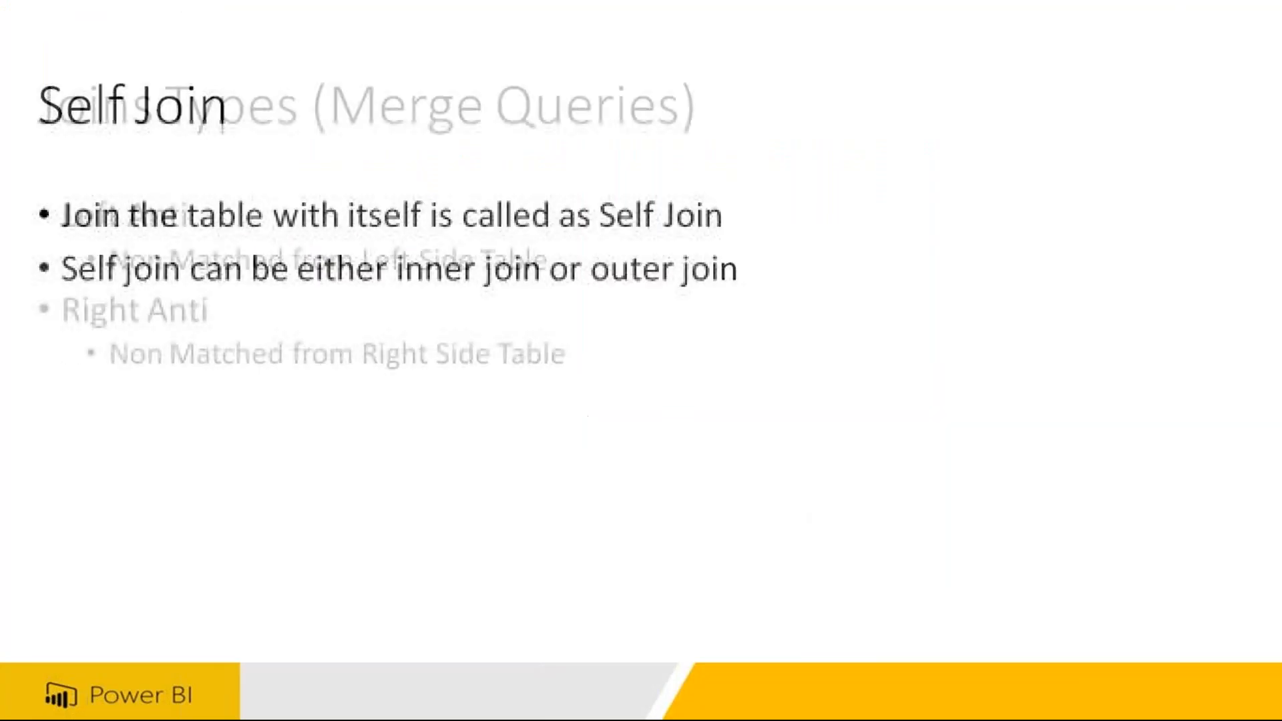